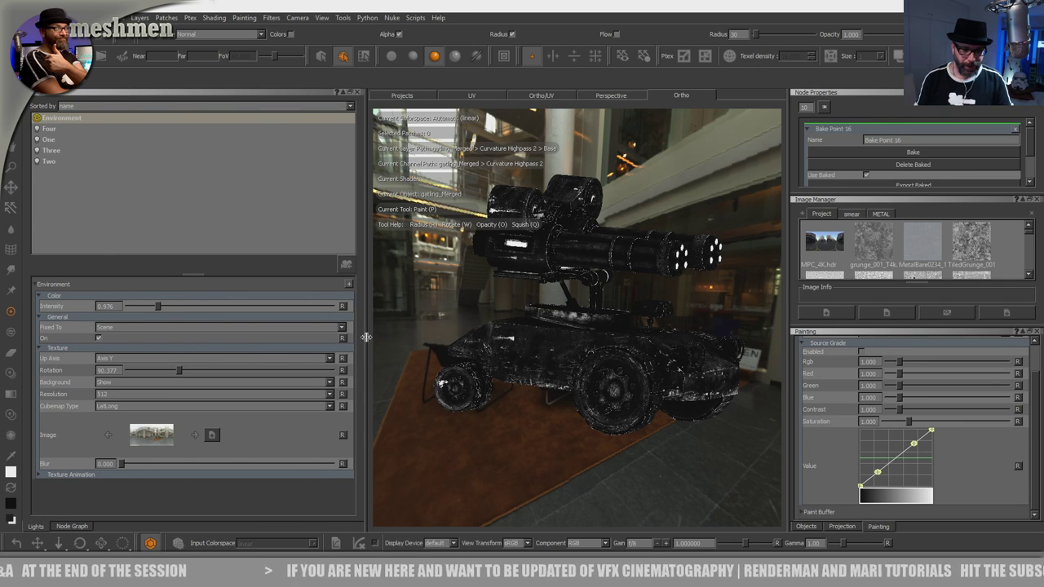
Step: Close the Node Properties and Image Manager palettes and expand the Paint Buffer settings in the Painting palette
{"action": "left_click_drag", "start_coordinate": [366, 337], "coordinate": [348, 342]}
{"action": "mouse_move", "coordinate": [498, 460]}
{"action": "left_mouse_down", "text": "alt"}
{"action": "mouse_move", "coordinate": [513, 445]}
{"action": "mouse_move", "coordinate": [519, 468]}
{"action": "mouse_move", "coordinate": [534, 466]}
{"action": "left_mouse_up", "text": "alt"}
{"action": "mouse_move", "coordinate": [1039, 438]}
{"action": "left_mouse_down"}
{"action": "mouse_move", "coordinate": [1038, 415]}
{"action": "mouse_move", "coordinate": [1035, 459]}
{"action": "left_mouse_up"}
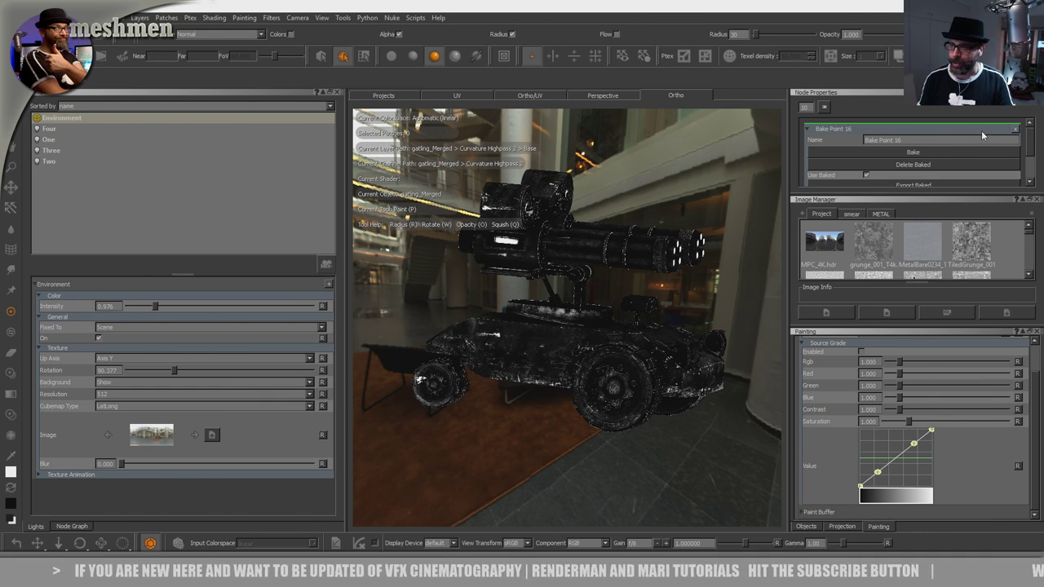
{"action": "left_click", "coordinate": [1036, 93]}
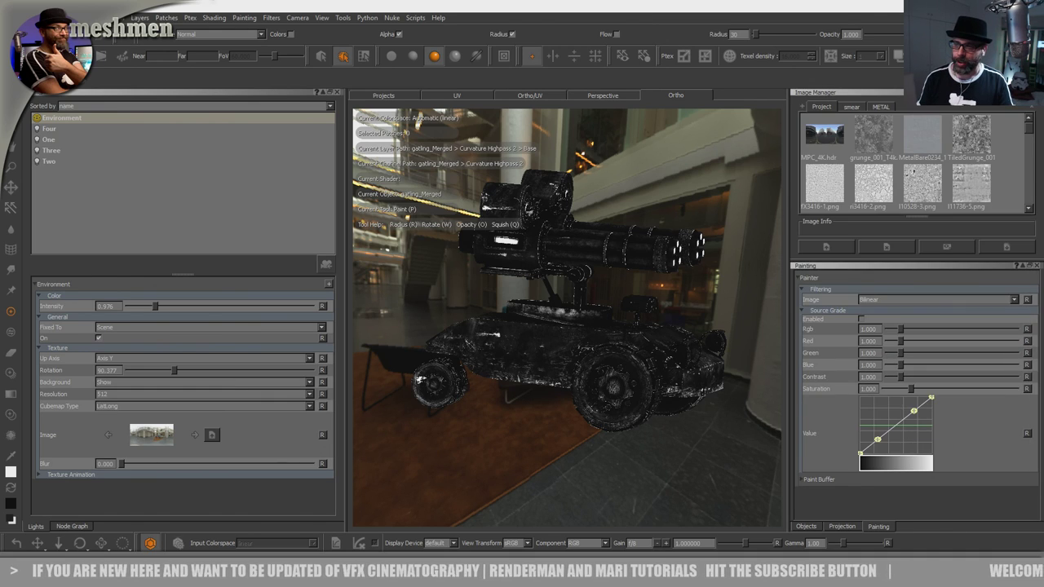
{"action": "left_click", "coordinate": [1037, 93]}
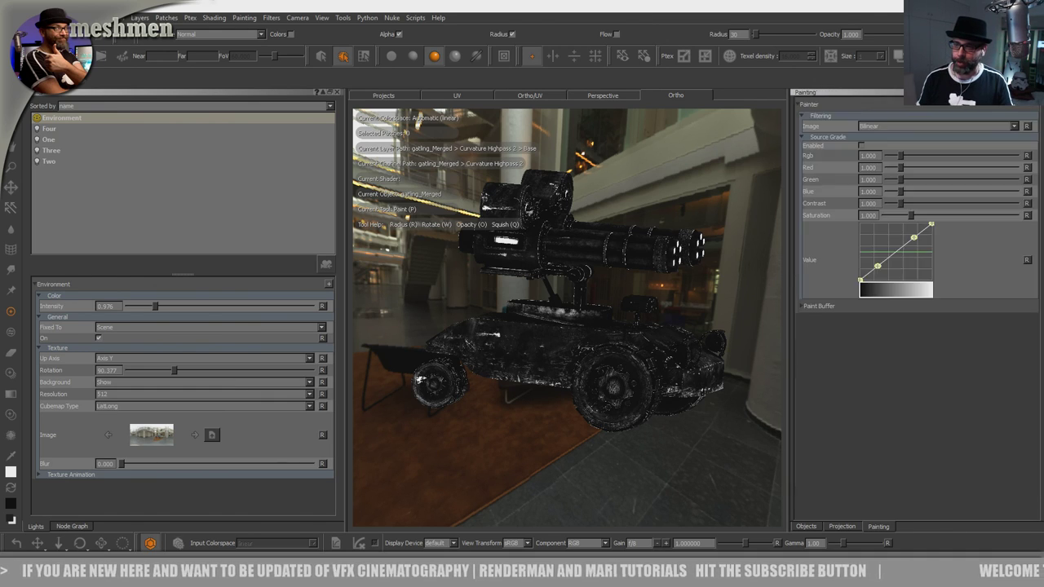
{"action": "left_click", "coordinate": [804, 306]}
{"action": "left_click", "coordinate": [914, 419]}
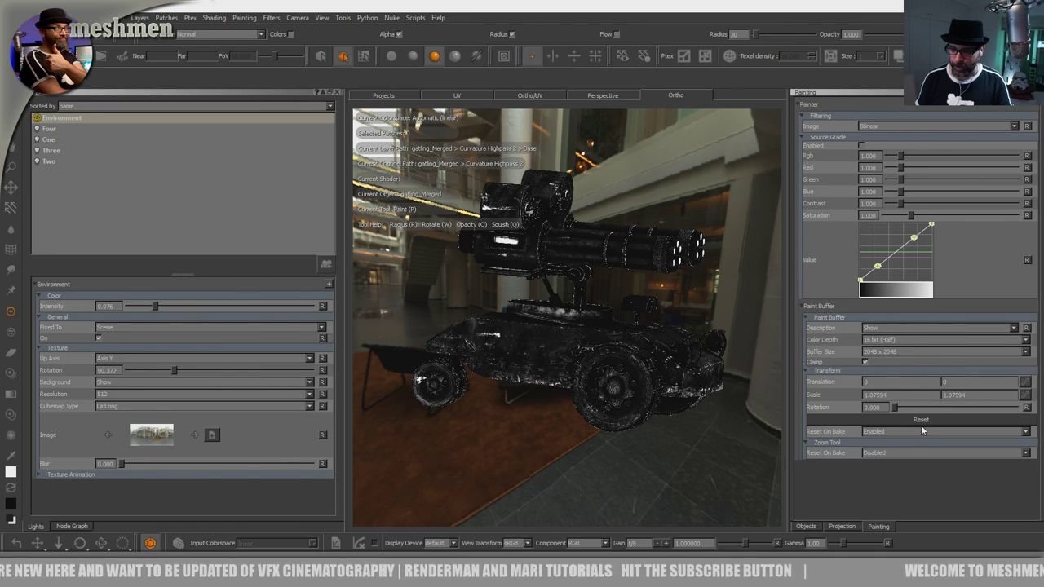
Step: Close the Projection, Painting and Objects palettes after checking the model from another angle
{"action": "left_click_drag", "start_coordinate": [697, 421], "coordinate": [585, 403], "text": "alt"}
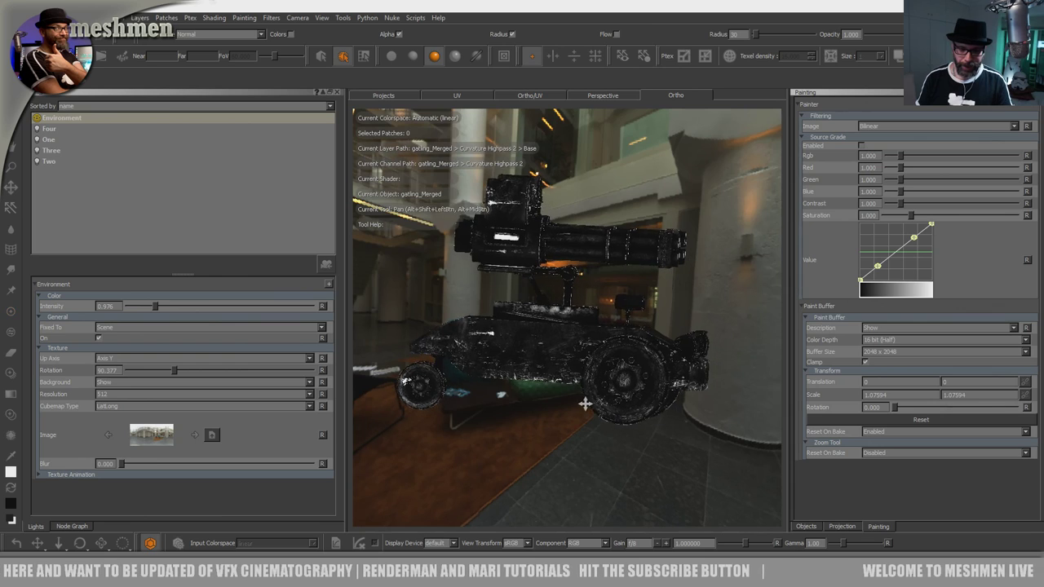
{"action": "right_click_drag", "start_coordinate": [585, 403], "coordinate": [587, 429], "text": "alt"}
{"action": "left_click_drag", "start_coordinate": [587, 429], "coordinate": [582, 433], "text": "alt"}
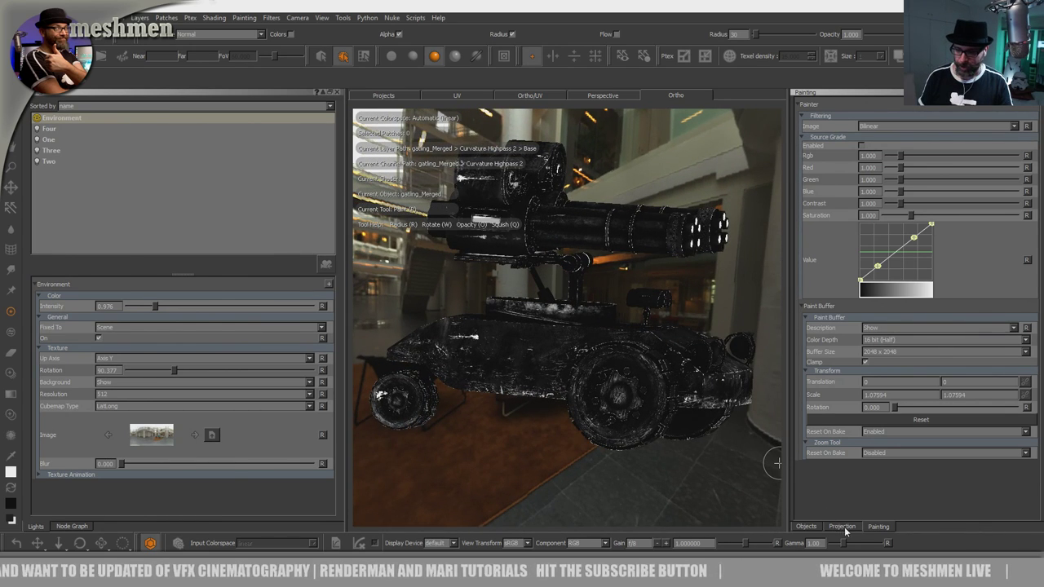
{"action": "left_click", "coordinate": [843, 527]}
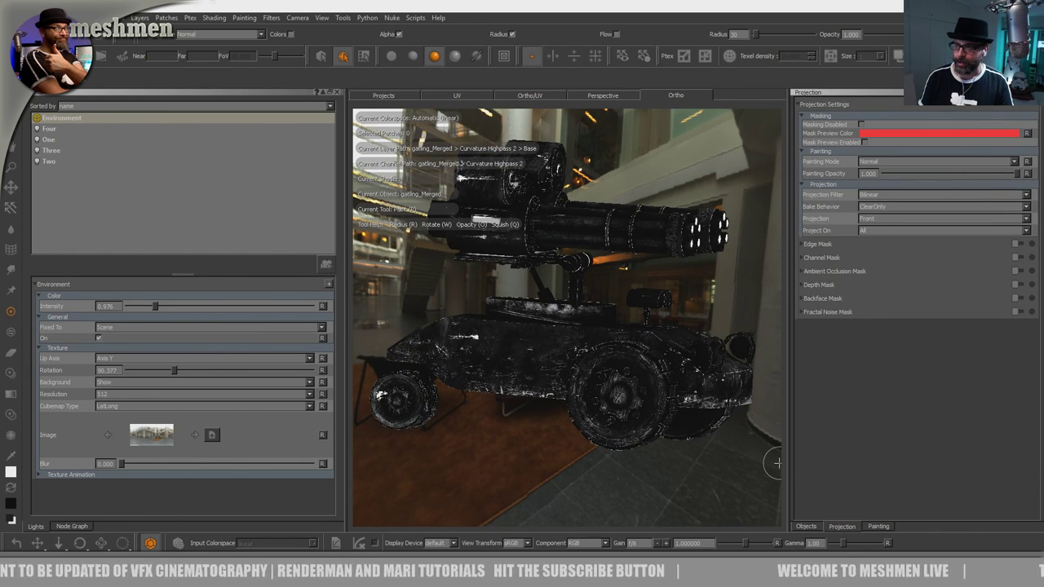
{"action": "key", "text": "j"}
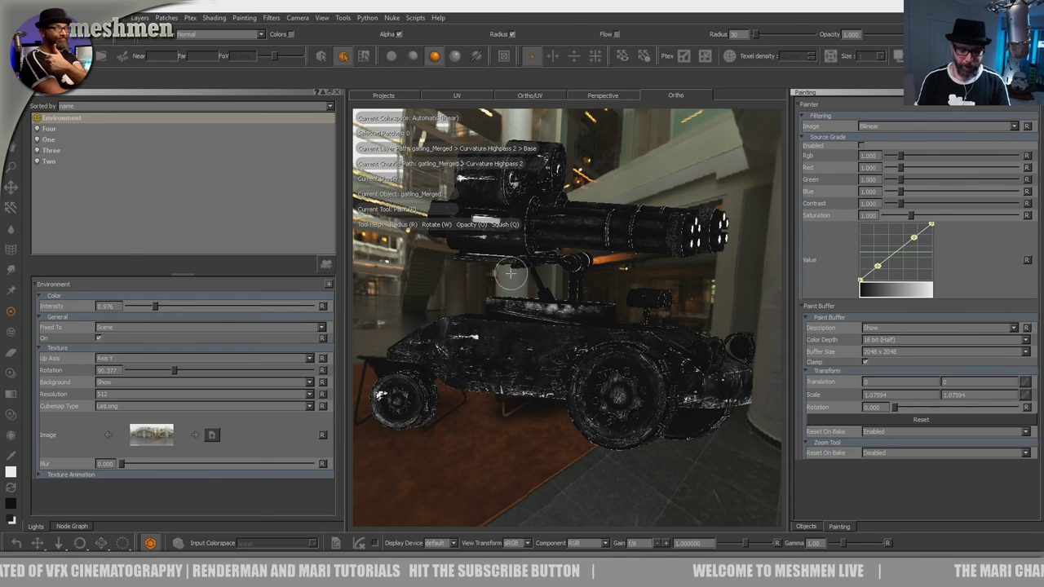
{"action": "left_click_drag", "start_coordinate": [622, 443], "coordinate": [600, 444], "text": "alt"}
{"action": "left_click_drag", "start_coordinate": [550, 410], "coordinate": [573, 431], "text": "alt"}
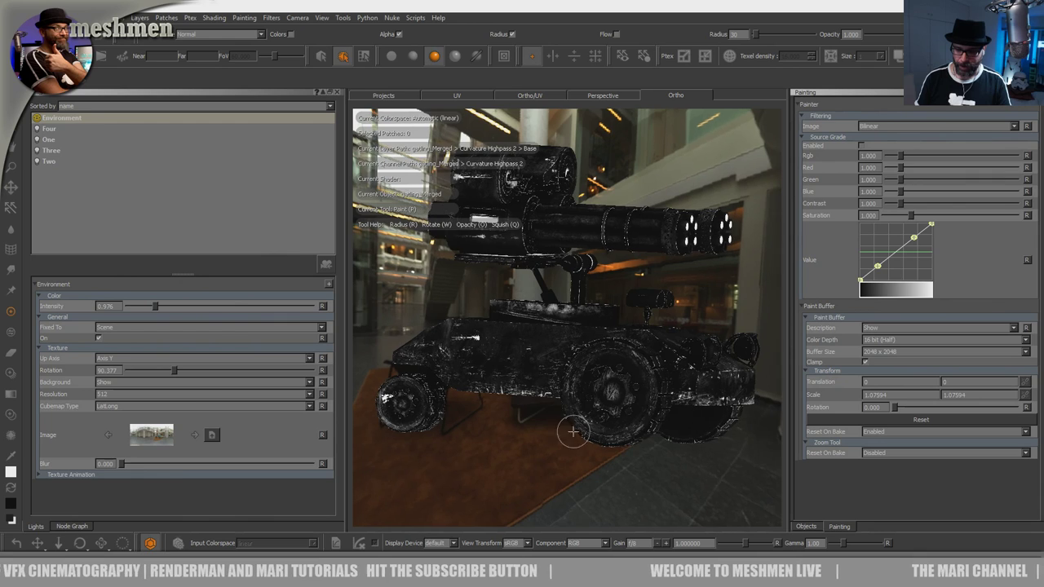
{"action": "left_click", "coordinate": [1036, 92]}
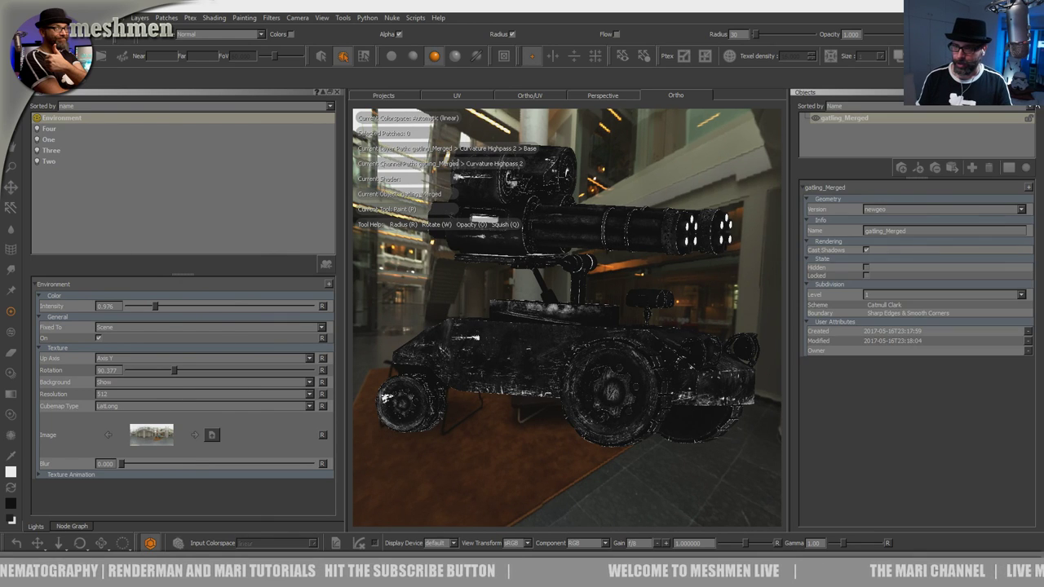
{"action": "left_click", "coordinate": [1036, 92]}
Step: Reopen the Node Properties and Painting palettes and dock them together as a tabbed group
{"action": "right_click", "coordinate": [617, 19]}
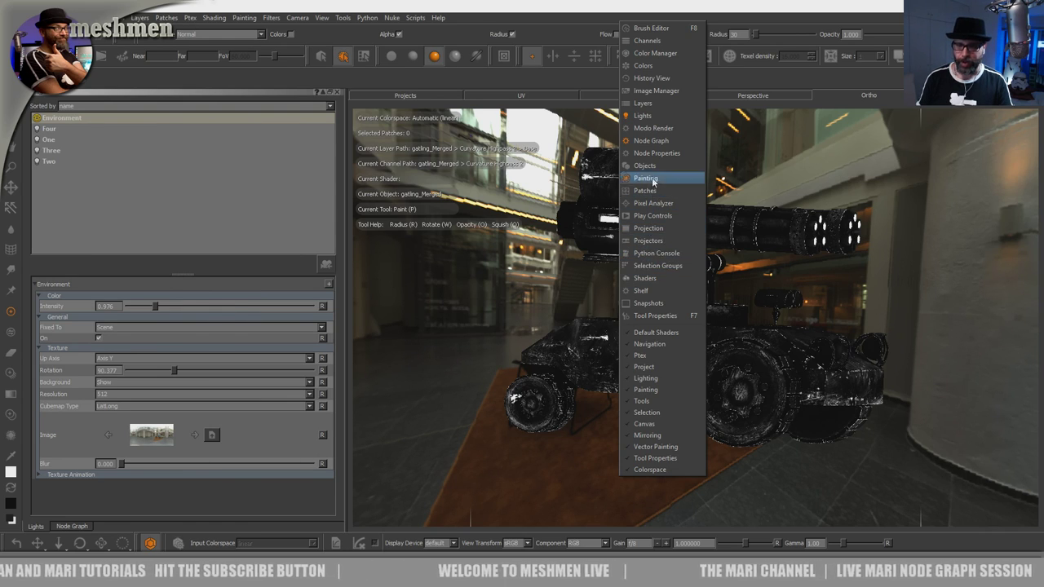
{"action": "left_click", "coordinate": [657, 153]}
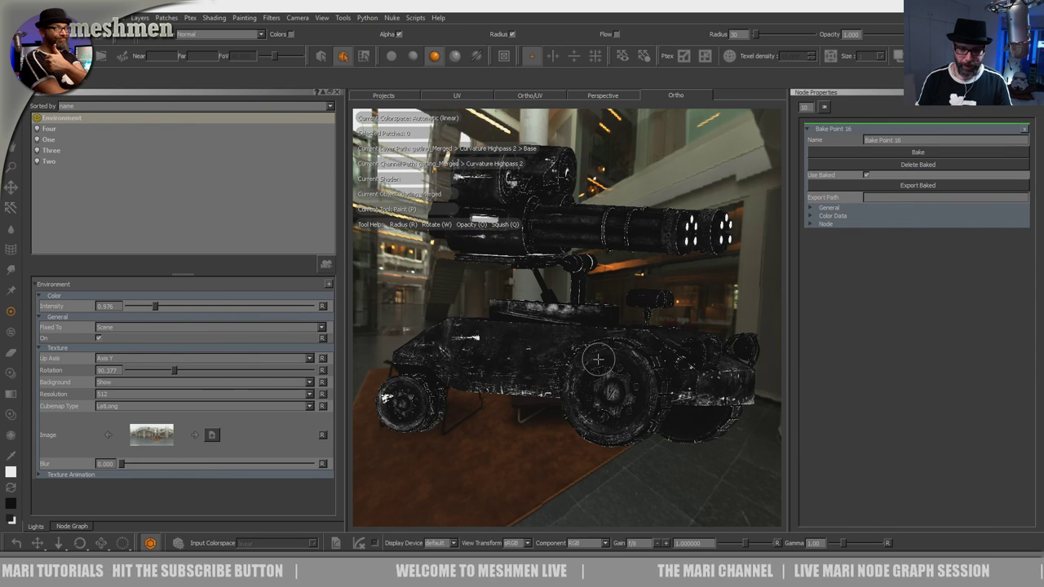
{"action": "left_click_drag", "start_coordinate": [600, 355], "coordinate": [582, 342], "text": "alt"}
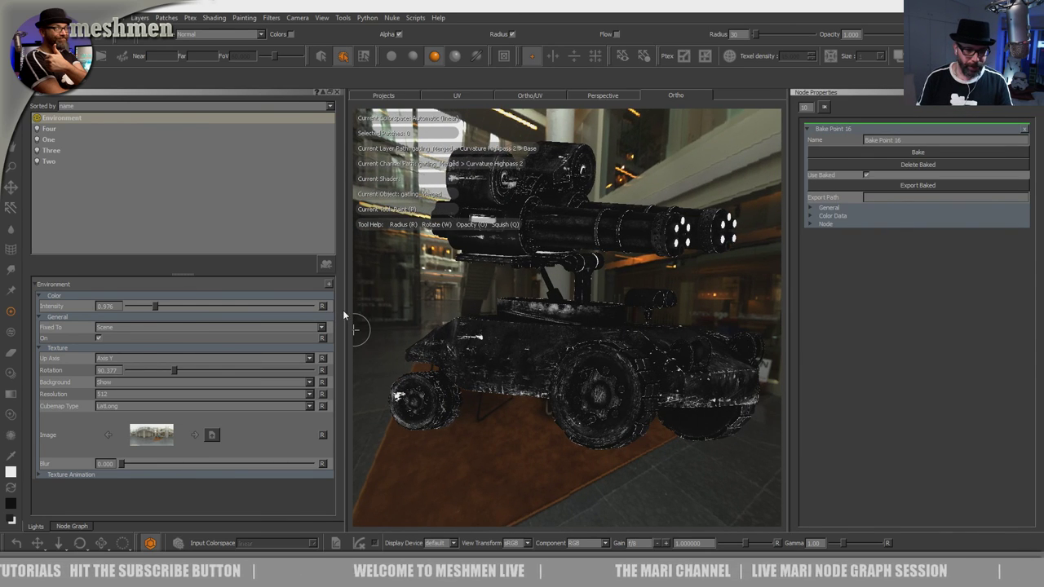
{"action": "right_click", "coordinate": [545, 27]}
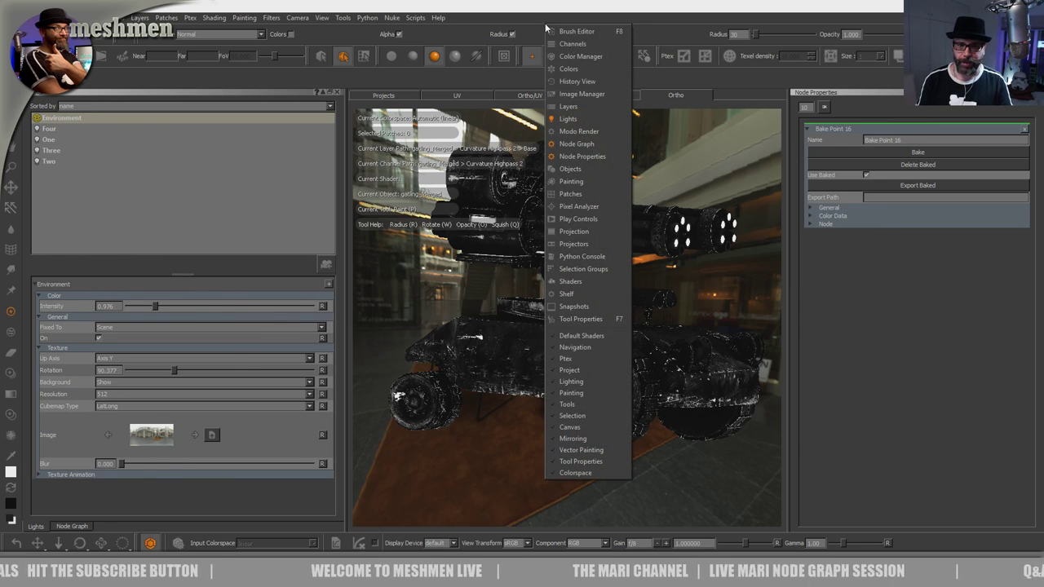
{"action": "left_click", "coordinate": [574, 181]}
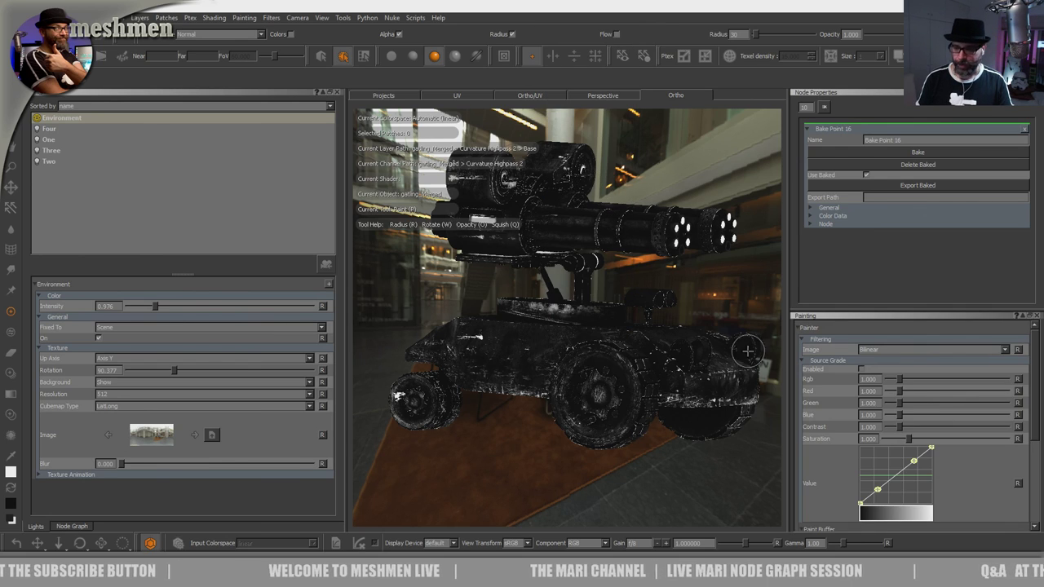
{"action": "left_click_drag", "start_coordinate": [836, 317], "coordinate": [803, 188]}
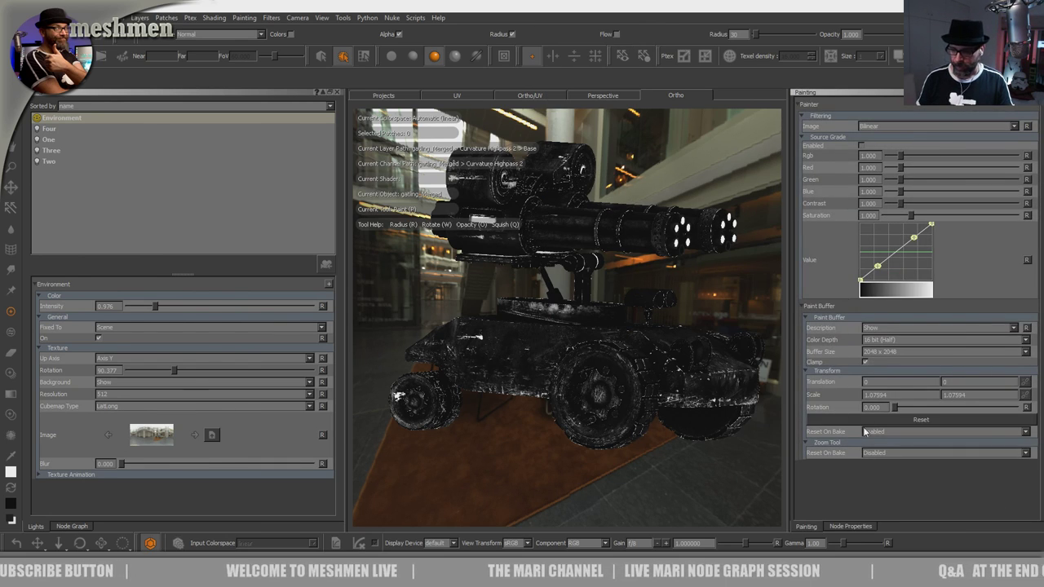
Step: Try the Node Graph palette docked full-width beneath the canvas, and dock it back as a tab with Lights
{"action": "left_click_drag", "start_coordinate": [344, 360], "coordinate": [367, 368]}
{"action": "left_click", "coordinate": [65, 526]}
{"action": "left_click_drag", "start_coordinate": [295, 96], "coordinate": [402, 472]}
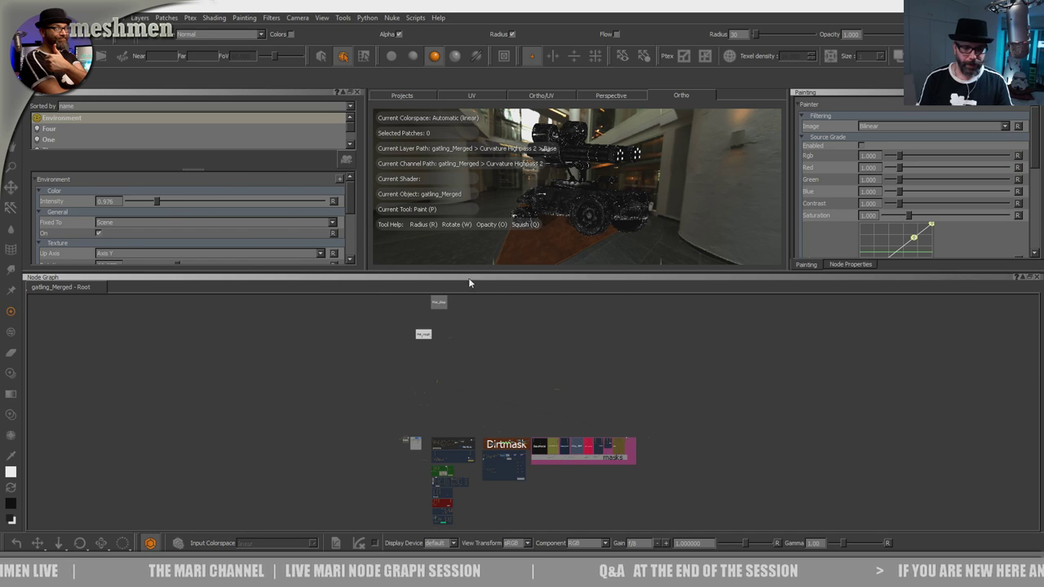
{"action": "left_click_drag", "start_coordinate": [492, 270], "coordinate": [480, 481]}
{"action": "left_click_drag", "start_coordinate": [485, 383], "coordinate": [512, 353]}
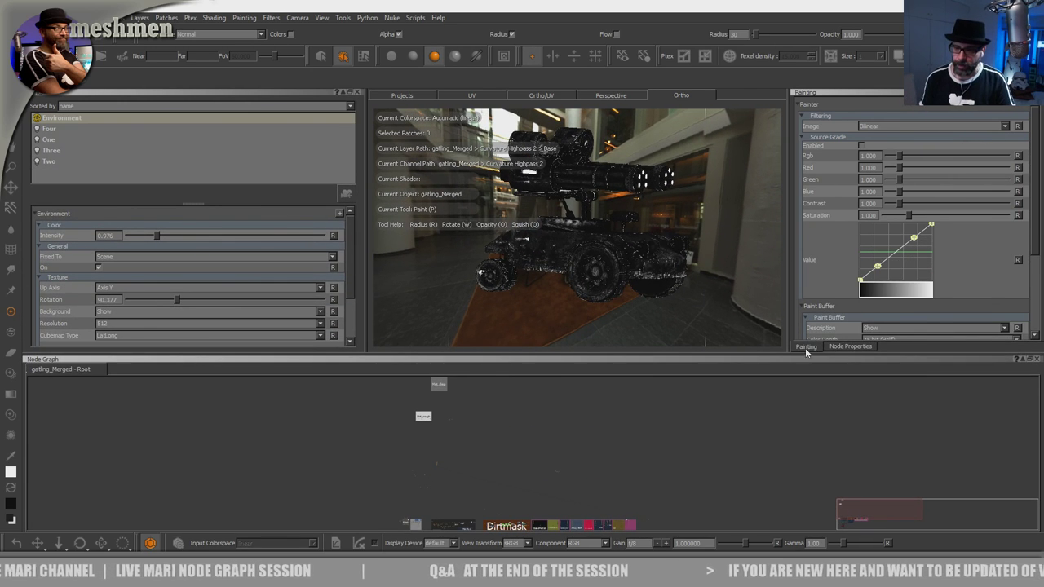
{"action": "left_click_drag", "start_coordinate": [532, 358], "coordinate": [364, 319]}
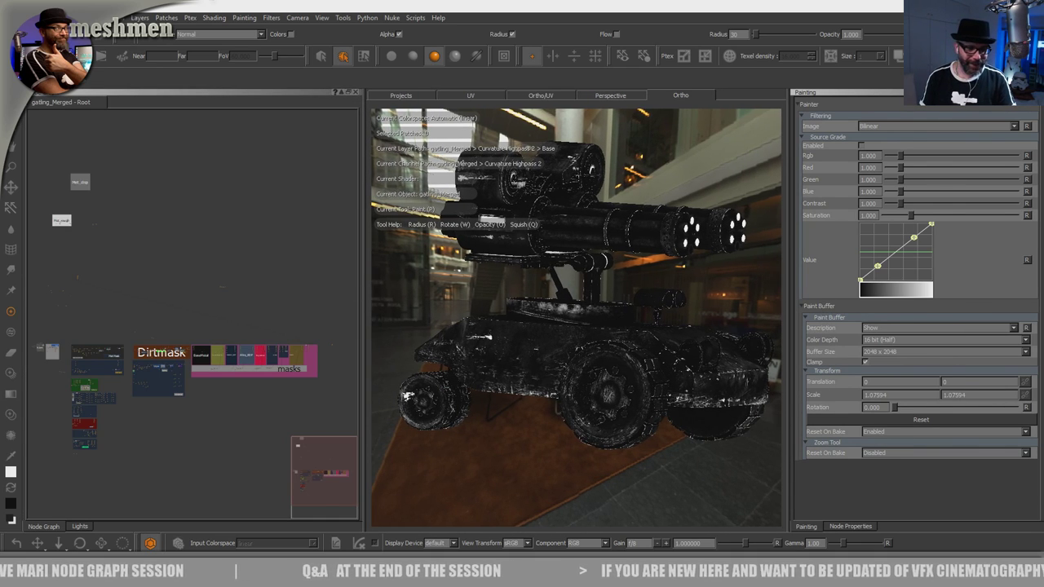
Step: Examine the scratch and edge-wear mask on the vehicle's body, wheels and gun mount from several angles
{"action": "mouse_move", "coordinate": [504, 404]}
{"action": "left_mouse_down", "text": "alt"}
{"action": "mouse_move", "coordinate": [513, 405]}
{"action": "mouse_move", "coordinate": [503, 399]}
{"action": "left_mouse_up", "text": "alt"}
{"action": "right_click_drag", "start_coordinate": [503, 398], "coordinate": [506, 375], "text": "alt"}
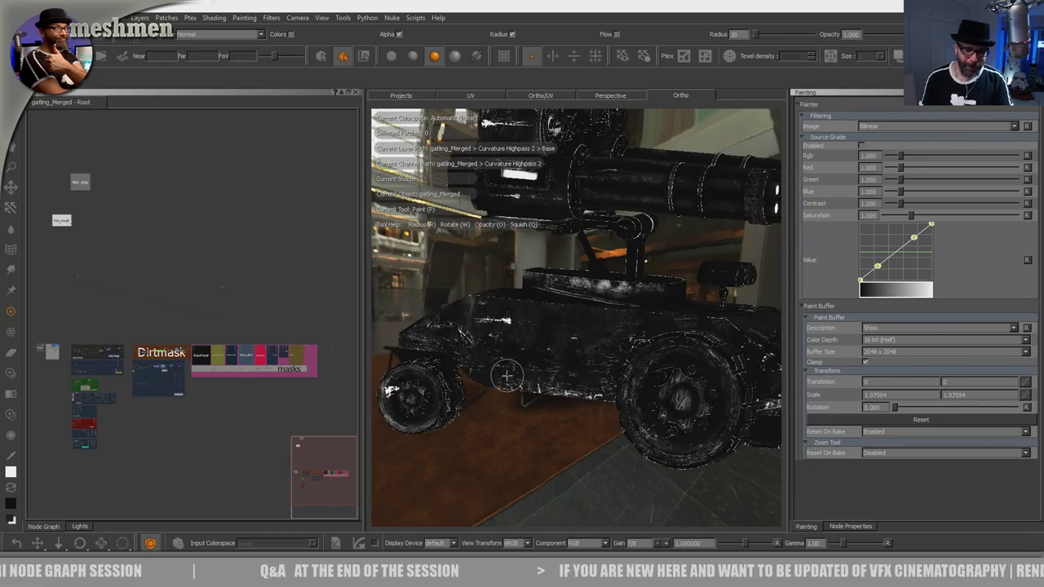
{"action": "left_click_drag", "start_coordinate": [506, 375], "coordinate": [497, 424], "text": "alt"}
{"action": "middle_click_drag", "start_coordinate": [497, 424], "coordinate": [600, 357], "text": "alt"}
{"action": "right_click_drag", "start_coordinate": [601, 356], "coordinate": [571, 359], "text": "alt"}
{"action": "middle_click_drag", "start_coordinate": [571, 359], "coordinate": [646, 295], "text": "alt"}
{"action": "right_click_drag", "start_coordinate": [646, 295], "coordinate": [556, 334], "text": "alt"}
{"action": "mouse_move", "coordinate": [556, 334]}
{"action": "left_mouse_down", "text": "alt"}
{"action": "mouse_move", "coordinate": [529, 329]}
{"action": "mouse_move", "coordinate": [555, 332]}
{"action": "mouse_move", "coordinate": [560, 373]}
{"action": "left_mouse_up", "text": "alt"}
{"action": "right_click_drag", "start_coordinate": [560, 373], "coordinate": [505, 389], "text": "alt"}
{"action": "left_click_drag", "start_coordinate": [506, 389], "coordinate": [497, 403], "text": "alt"}
{"action": "middle_click_drag", "start_coordinate": [497, 402], "coordinate": [424, 408], "text": "alt"}
{"action": "mouse_move", "coordinate": [423, 408]}
{"action": "left_mouse_down", "text": "alt"}
{"action": "mouse_move", "coordinate": [510, 380]}
{"action": "mouse_move", "coordinate": [481, 391]}
{"action": "mouse_move", "coordinate": [506, 408]}
{"action": "mouse_move", "coordinate": [481, 422]}
{"action": "mouse_move", "coordinate": [467, 403]}
{"action": "left_mouse_up", "text": "alt"}
{"action": "mouse_move", "coordinate": [549, 454]}
{"action": "left_mouse_down", "text": "alt"}
{"action": "mouse_move", "coordinate": [561, 424]}
{"action": "mouse_move", "coordinate": [525, 452]}
{"action": "mouse_move", "coordinate": [557, 457]}
{"action": "mouse_move", "coordinate": [549, 448]}
{"action": "mouse_move", "coordinate": [541, 471]}
{"action": "mouse_move", "coordinate": [557, 464]}
{"action": "mouse_move", "coordinate": [559, 431]}
{"action": "mouse_move", "coordinate": [618, 431]}
{"action": "left_mouse_up", "text": "alt"}
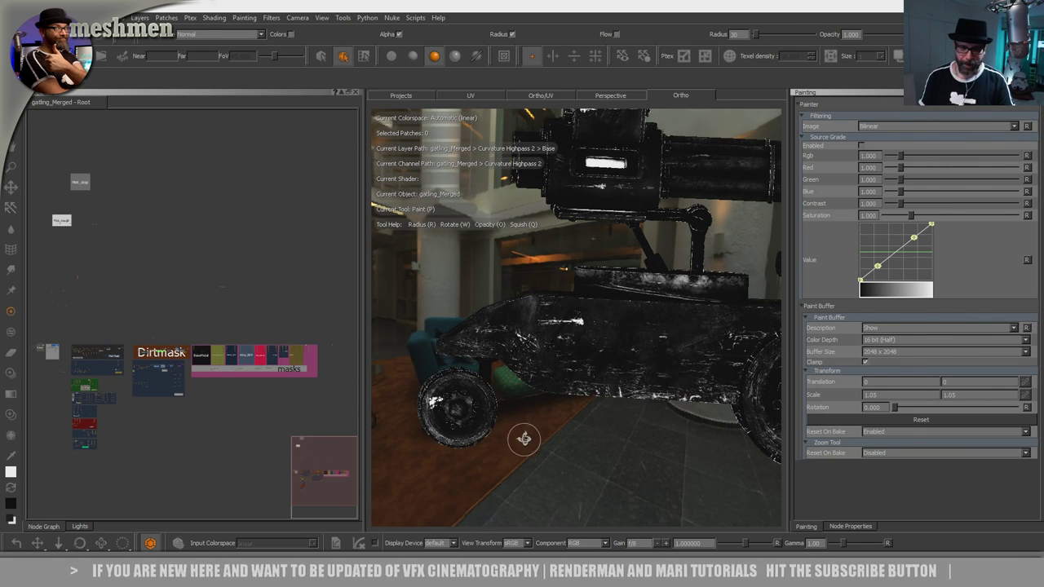
{"action": "left_click_drag", "start_coordinate": [522, 438], "coordinate": [511, 426], "text": "alt"}
Step: Jump to the MetaLmASK bookmark in the node graph and widen the graph area
{"action": "key", "text": "j"}
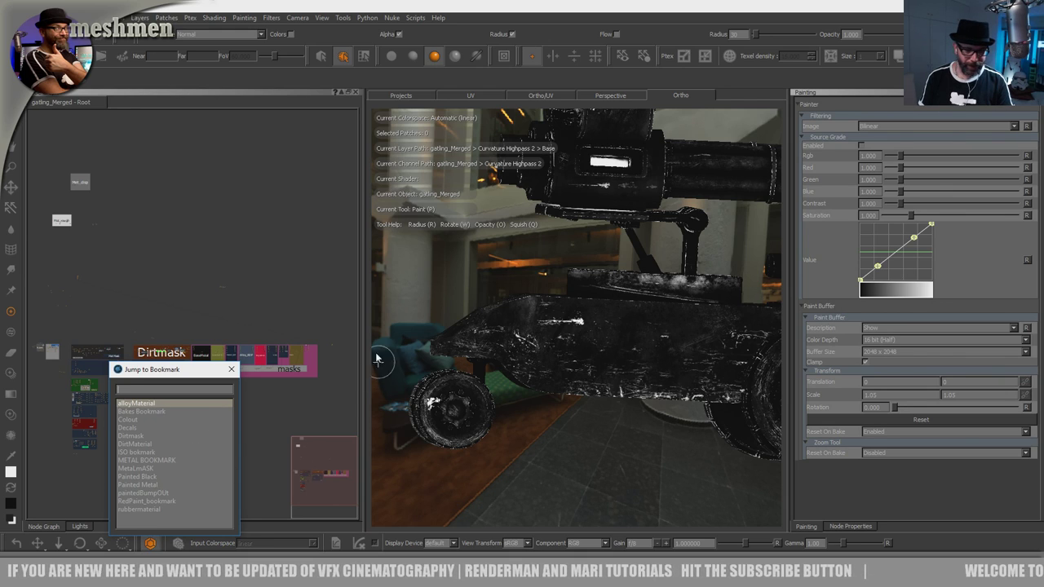
{"action": "double_click", "coordinate": [146, 468]}
{"action": "middle_click_drag", "start_coordinate": [175, 405], "coordinate": [249, 399]}
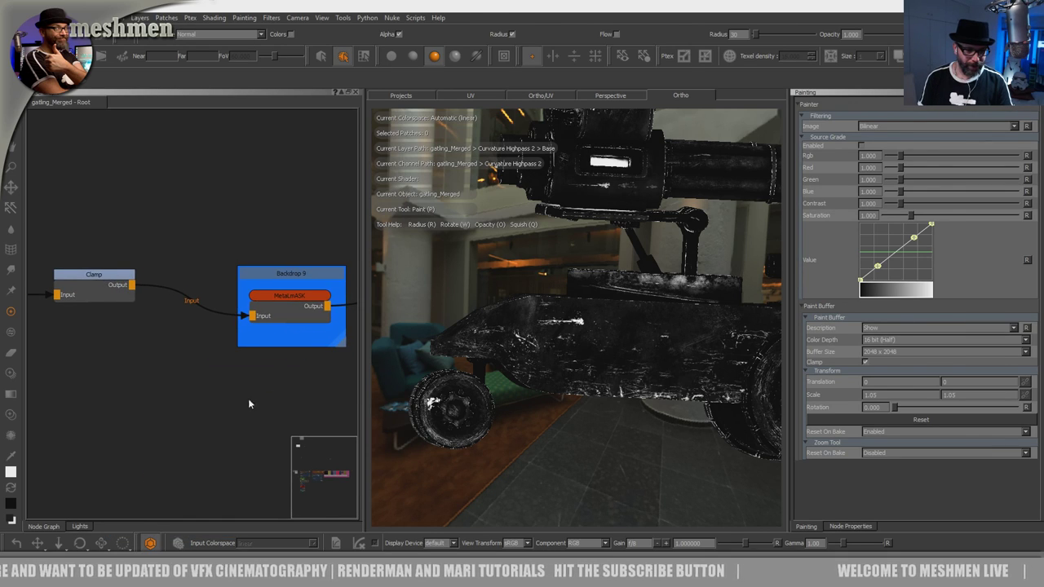
{"action": "left_click_drag", "start_coordinate": [359, 373], "coordinate": [383, 363]}
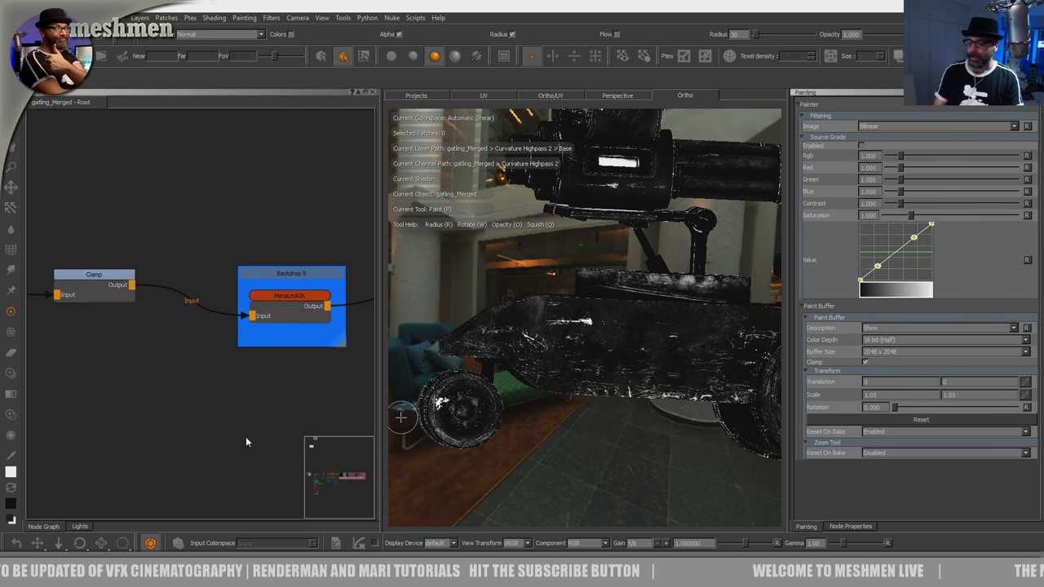
Step: Trace the mask network upstream from the MetaLmASK node to the Add Scratches backdrop
{"action": "middle_click_drag", "start_coordinate": [114, 392], "coordinate": [257, 395]}
{"action": "scroll", "coordinate": [262, 399], "scroll_direction": "down", "scroll_amount": 4}
{"action": "middle_click_drag", "start_coordinate": [65, 375], "coordinate": [305, 375]}
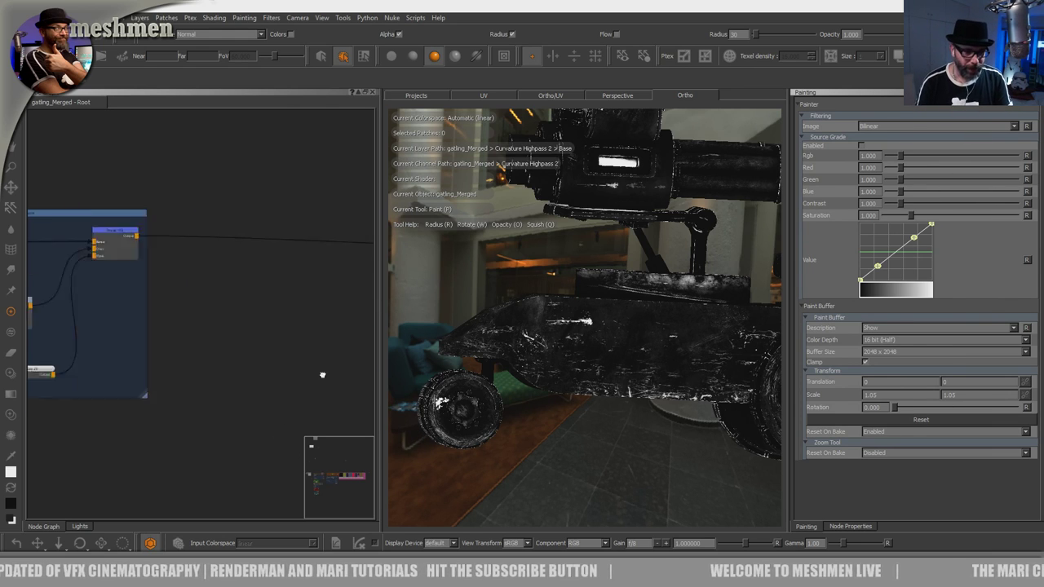
{"action": "middle_click_drag", "start_coordinate": [94, 419], "coordinate": [330, 402]}
{"action": "left_click_drag", "start_coordinate": [522, 458], "coordinate": [607, 415], "text": "alt"}
{"action": "middle_click_drag", "start_coordinate": [201, 423], "coordinate": [233, 410]}
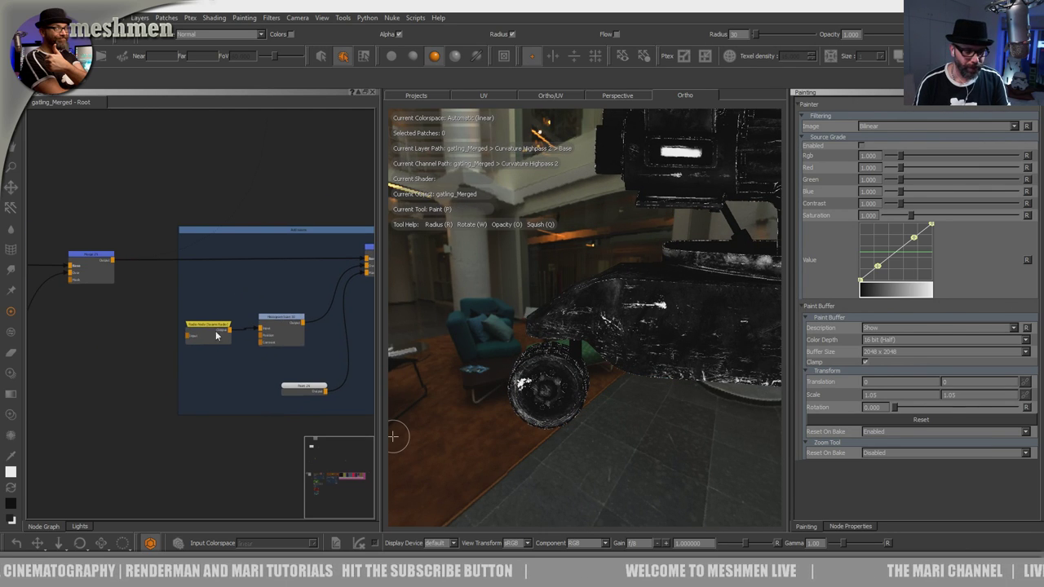
{"action": "middle_click_drag", "start_coordinate": [209, 334], "coordinate": [206, 332]}
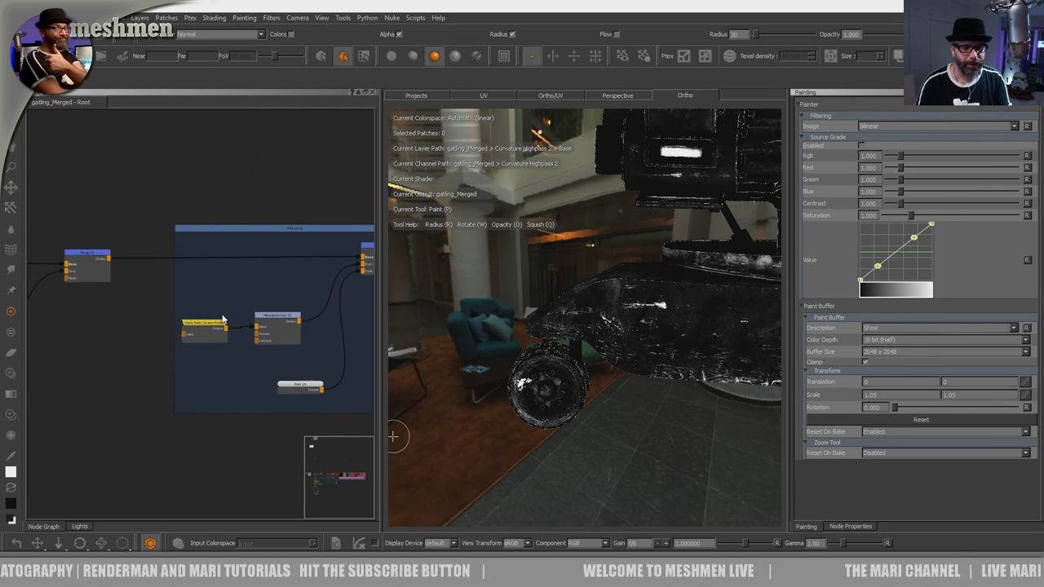
{"action": "left_click_drag", "start_coordinate": [210, 324], "coordinate": [214, 318]}
{"action": "right_click_drag", "start_coordinate": [223, 310], "coordinate": [274, 294], "text": "alt"}
{"action": "middle_click_drag", "start_coordinate": [273, 293], "coordinate": [379, 334]}
{"action": "middle_click_drag", "start_coordinate": [73, 342], "coordinate": [358, 295]}
{"action": "middle_click_drag", "start_coordinate": [180, 359], "coordinate": [325, 237]}
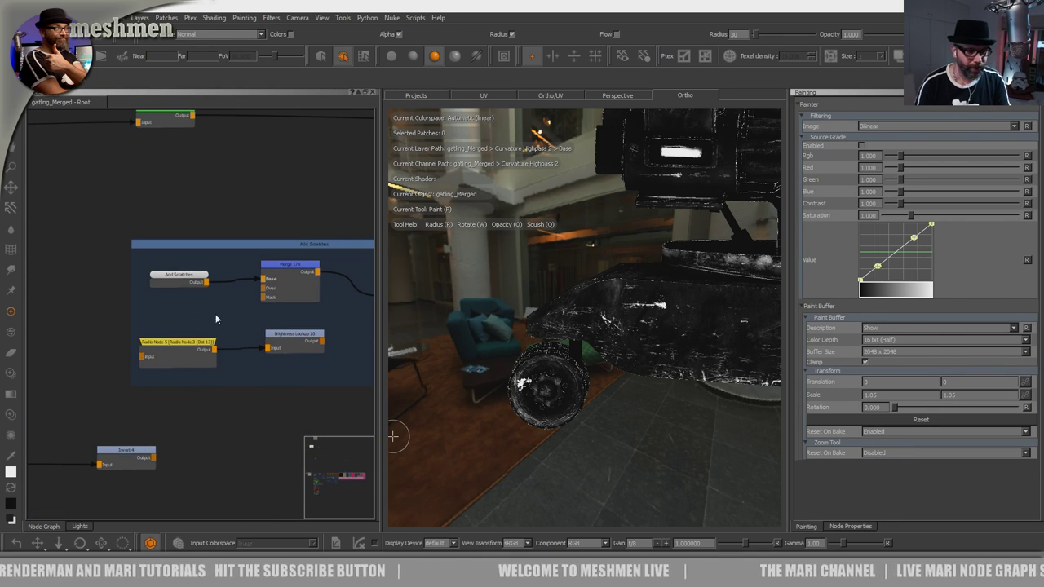
Step: Add a 2048 x 2048, 8bit (Byte) scalar Paint node in the Add Scratches backdrop and connect it to the Merge node's Over input
{"action": "left_click_drag", "start_coordinate": [187, 278], "coordinate": [180, 276]}
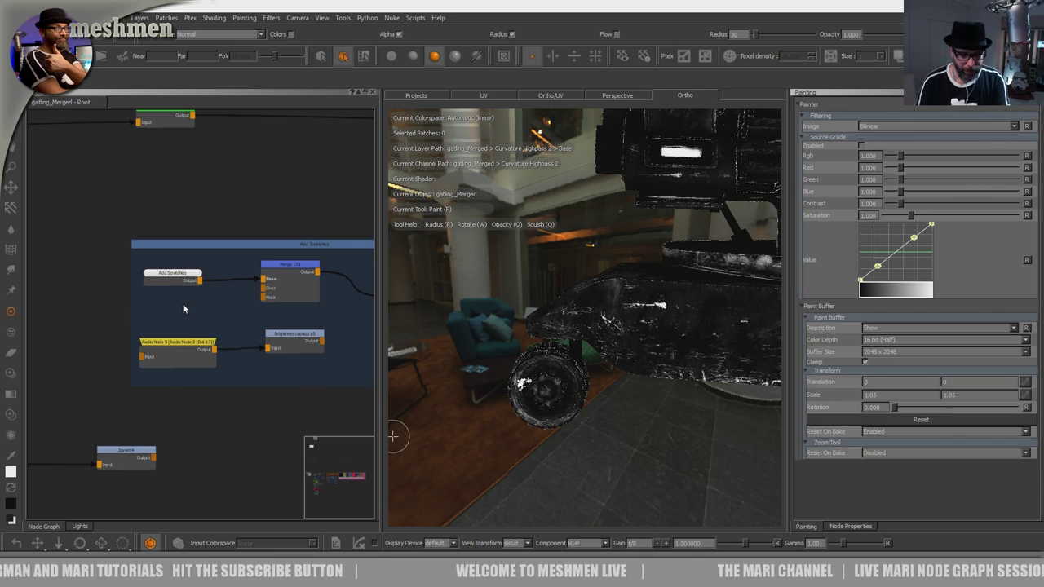
{"action": "key", "text": "p"}
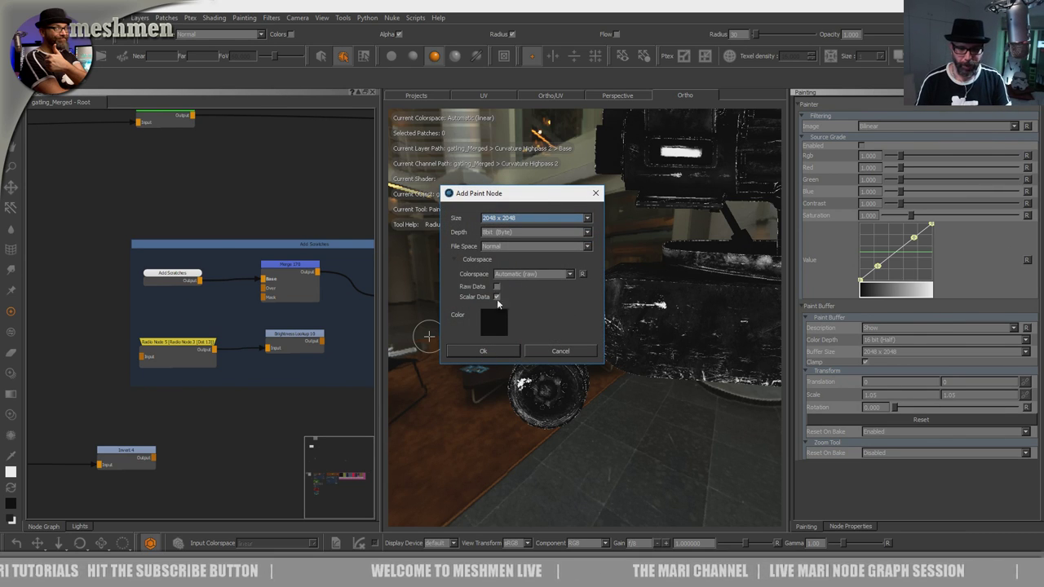
{"action": "left_click", "coordinate": [486, 352]}
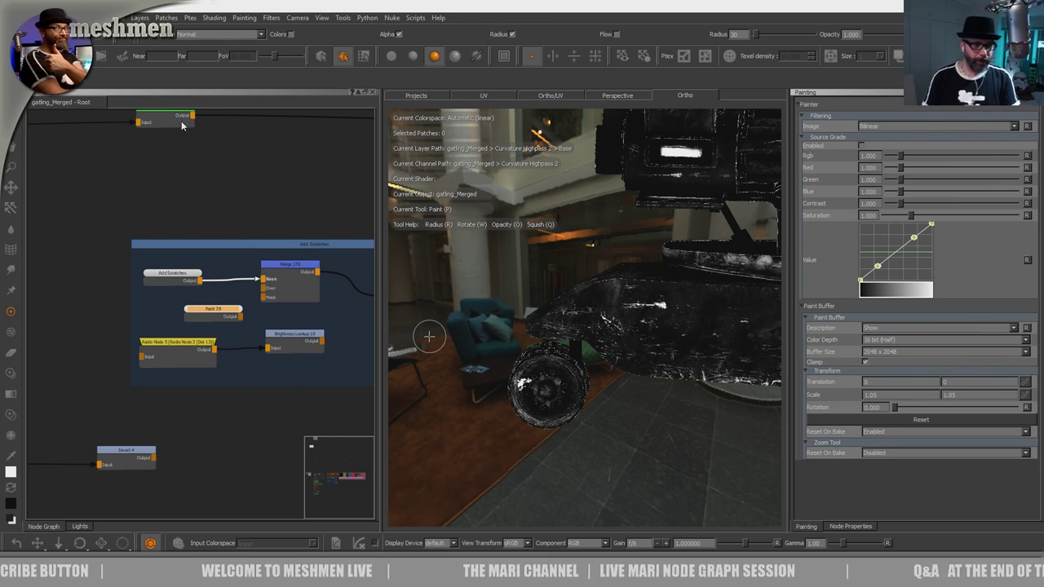
{"action": "left_click_drag", "start_coordinate": [221, 314], "coordinate": [187, 310]}
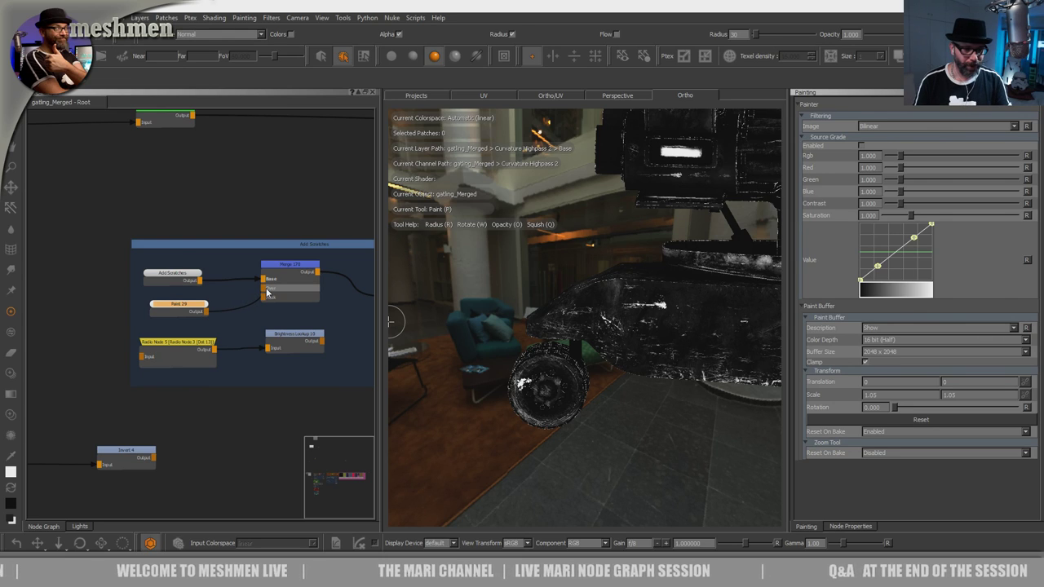
{"action": "left_click_drag", "start_coordinate": [200, 306], "coordinate": [196, 302]}
{"action": "left_click_drag", "start_coordinate": [287, 266], "coordinate": [286, 265]}
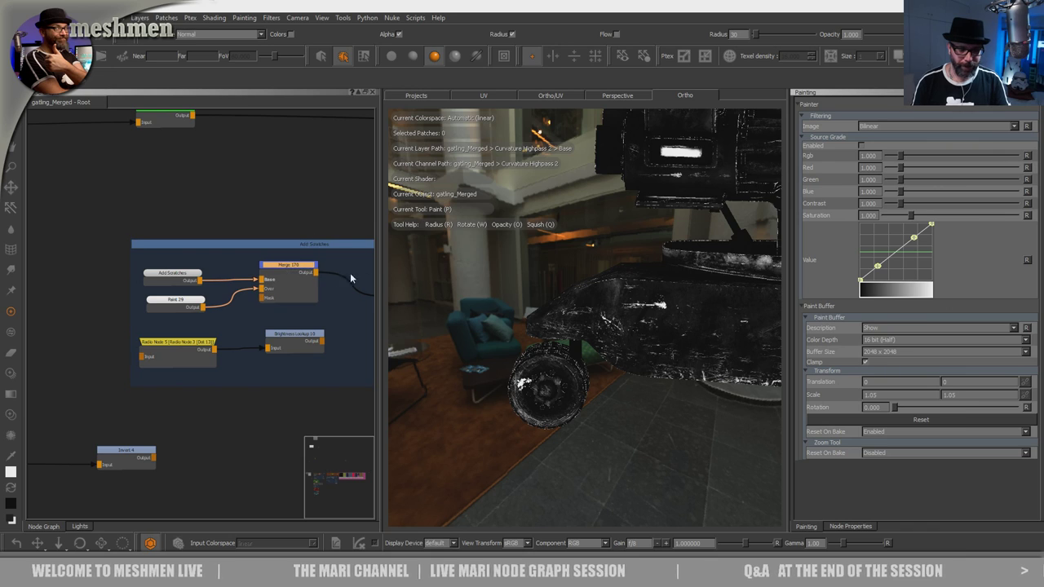
Step: Survey the mask network from the Add Scratches backdrop out to the BakesRadio area and back
{"action": "middle_click_drag", "start_coordinate": [344, 247], "coordinate": [152, 305]}
{"action": "scroll", "coordinate": [231, 242], "scroll_direction": "down", "scroll_amount": 2}
{"action": "left_click", "coordinate": [366, 203]}
{"action": "middle_click_drag", "start_coordinate": [331, 226], "coordinate": [314, 226]}
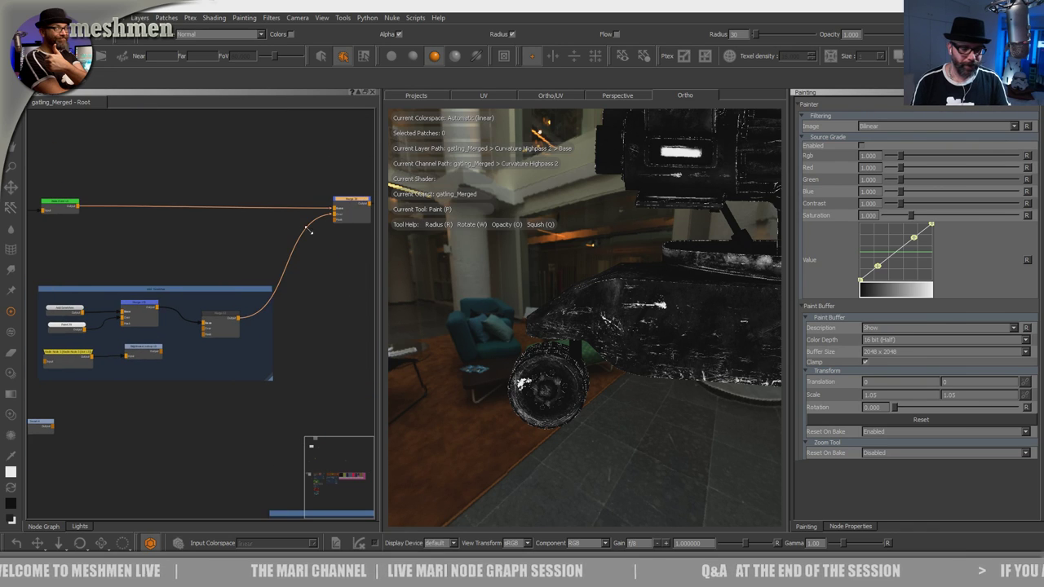
{"action": "scroll", "coordinate": [316, 227], "scroll_direction": "down", "scroll_amount": 3}
{"action": "middle_click_drag", "start_coordinate": [149, 266], "coordinate": [312, 297]}
{"action": "middle_click_drag", "start_coordinate": [167, 297], "coordinate": [310, 256]}
{"action": "scroll", "coordinate": [311, 256], "scroll_direction": "down", "scroll_amount": 3}
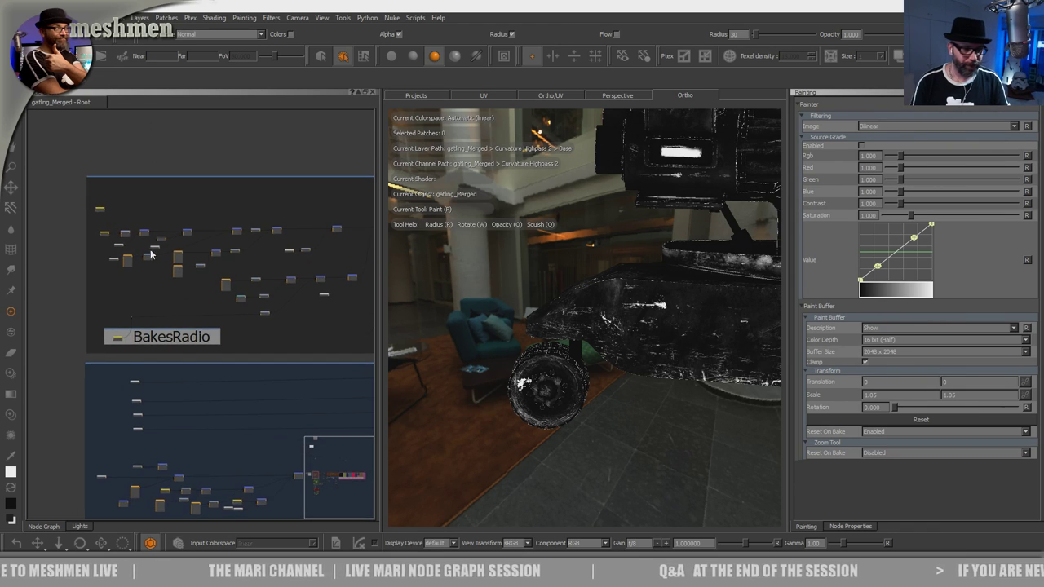
{"action": "scroll", "coordinate": [324, 281], "scroll_direction": "up", "scroll_amount": 5}
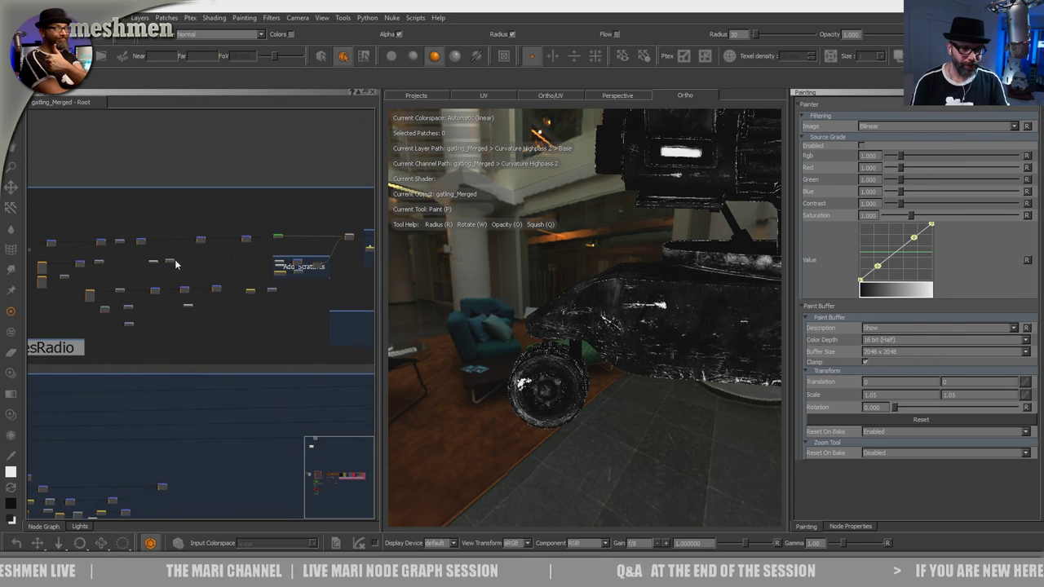
{"action": "scroll", "coordinate": [225, 283], "scroll_direction": "up", "scroll_amount": 2}
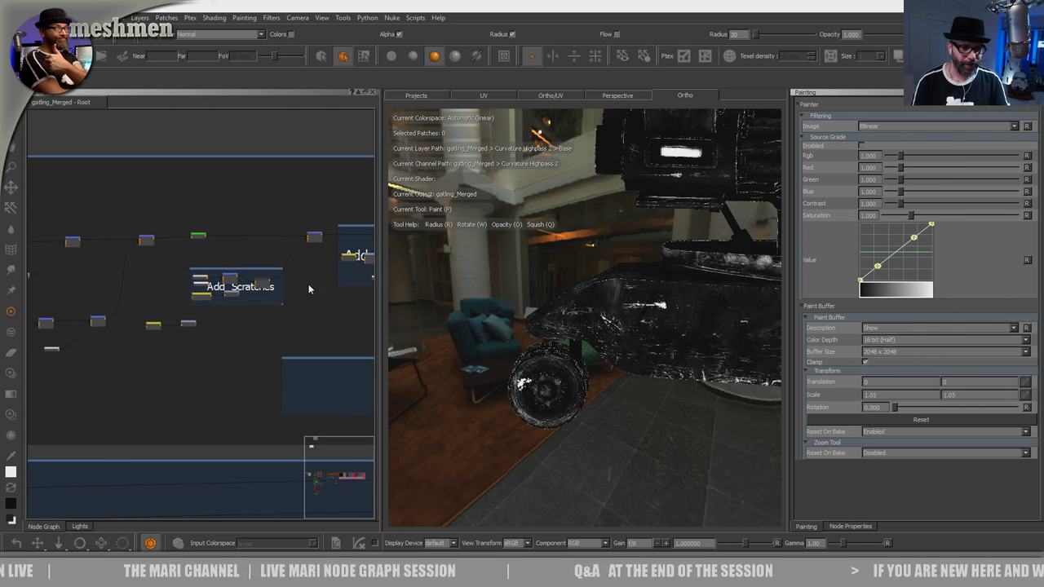
{"action": "scroll", "coordinate": [183, 257], "scroll_direction": "up", "scroll_amount": 3}
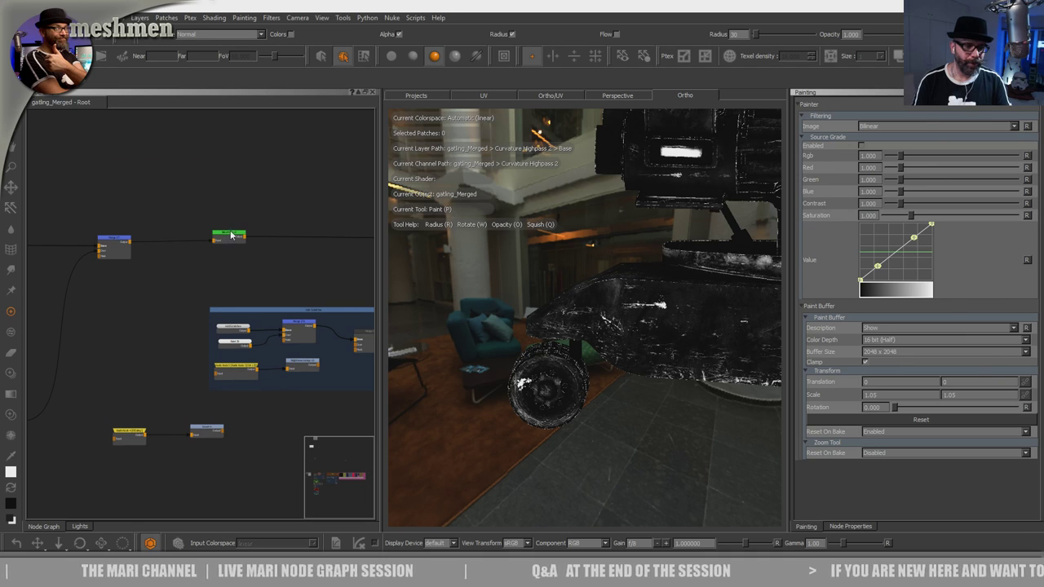
{"action": "middle_click_drag", "start_coordinate": [269, 274], "coordinate": [96, 274]}
Step: Trace how the Add Scratches backdrop feeds the Over input of the Merge node on the main mask line
{"action": "left_click", "coordinate": [316, 236]}
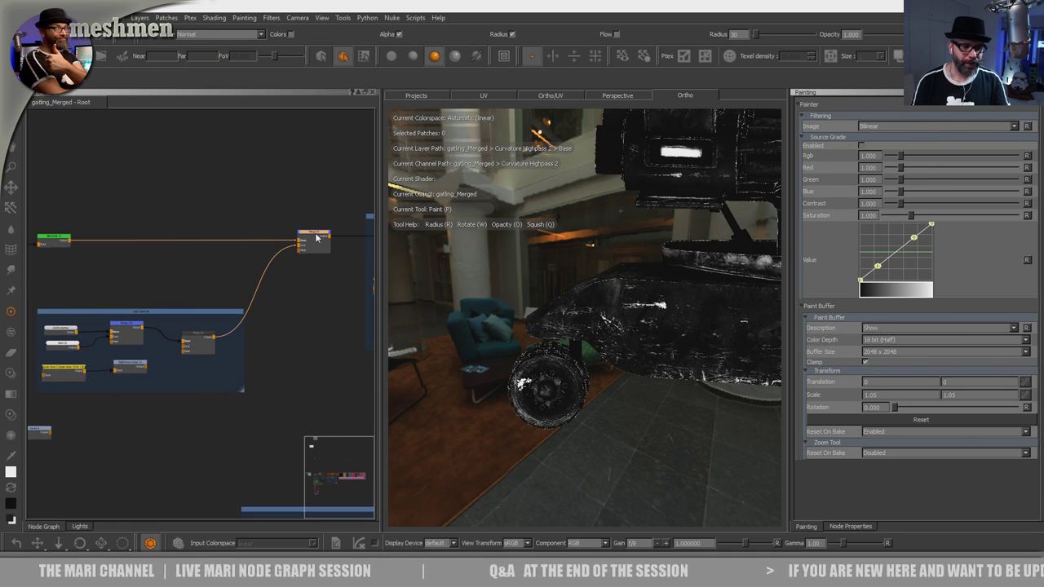
{"action": "middle_click_drag", "start_coordinate": [209, 347], "coordinate": [337, 302]}
{"action": "scroll", "coordinate": [209, 307], "scroll_direction": "up", "scroll_amount": 2}
{"action": "left_click", "coordinate": [281, 263]}
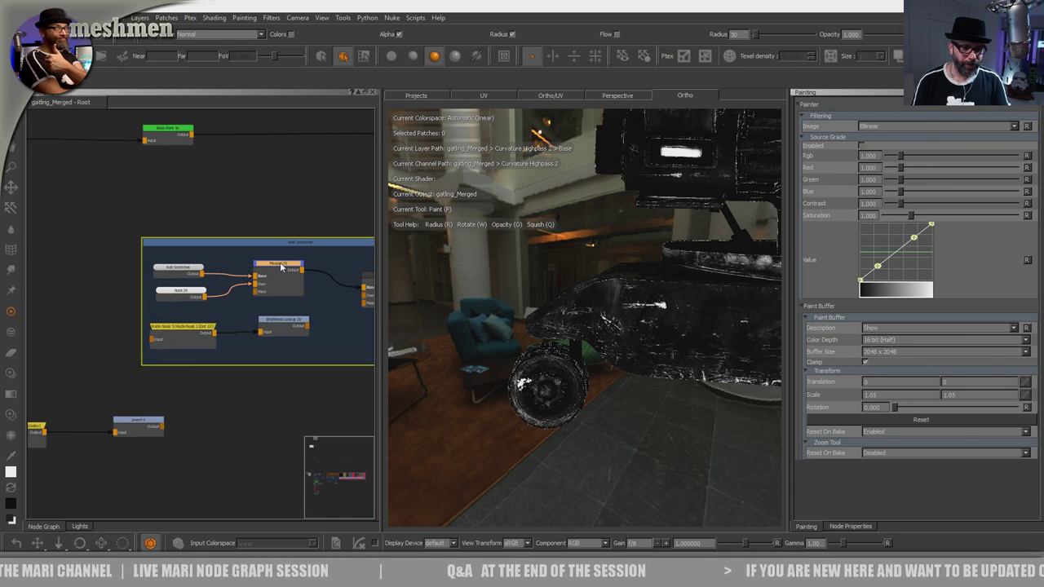
{"action": "middle_click_drag", "start_coordinate": [261, 247], "coordinate": [69, 333]}
{"action": "left_click", "coordinate": [366, 207]}
{"action": "left_click", "coordinate": [367, 205]}
{"action": "left_click", "coordinate": [365, 208]}
{"action": "left_click", "coordinate": [366, 208]}
{"action": "left_click", "coordinate": [365, 207]}
{"action": "scroll", "coordinate": [334, 222], "scroll_direction": "down", "scroll_amount": 2}
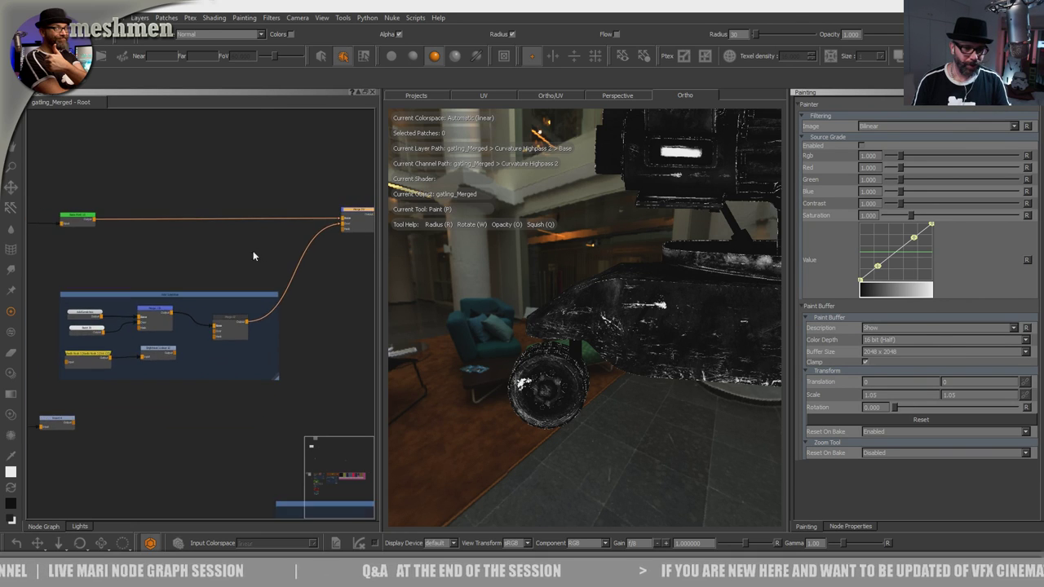
{"action": "middle_click_drag", "start_coordinate": [357, 226], "coordinate": [220, 272]}
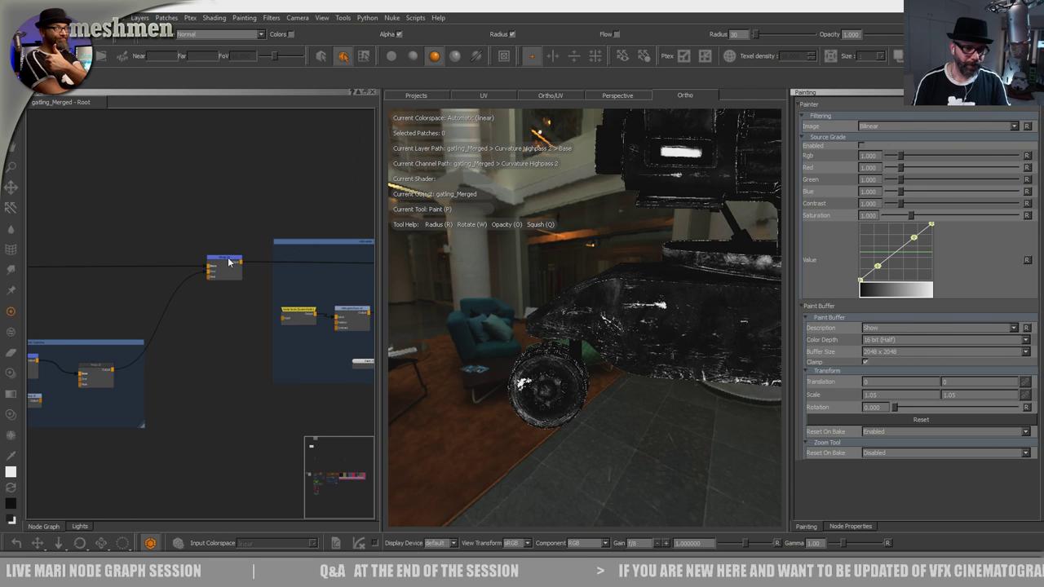
{"action": "left_click_drag", "start_coordinate": [512, 343], "coordinate": [508, 347], "text": "alt"}
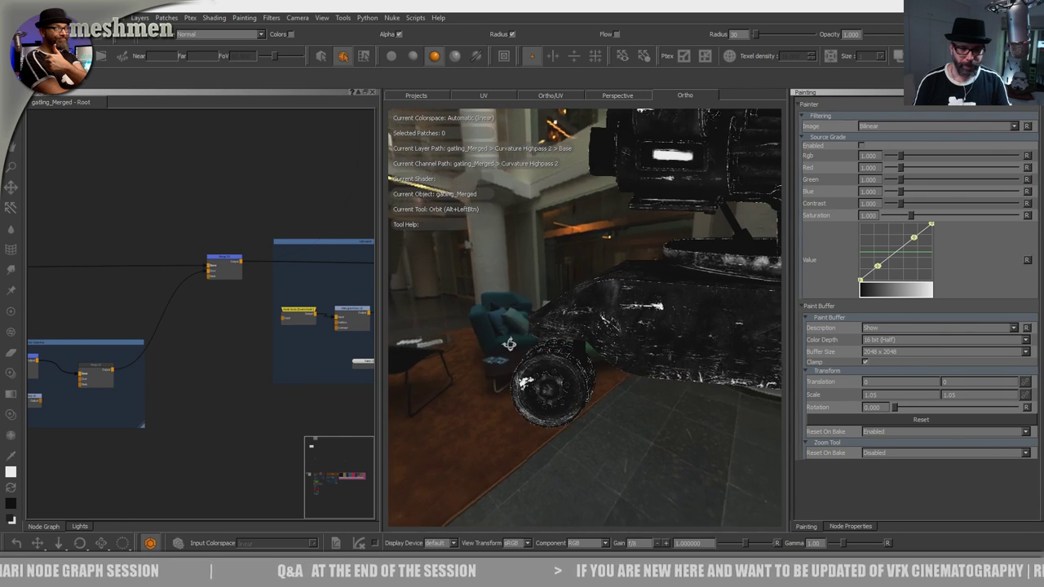
Step: View the output of the Merge node joining Add Scratches and the new Paint node on the vehicle
{"action": "middle_click_drag", "start_coordinate": [217, 328], "coordinate": [283, 323]}
{"action": "scroll", "coordinate": [172, 348], "scroll_direction": "up", "scroll_amount": 2}
{"action": "middle_click_drag", "start_coordinate": [130, 375], "coordinate": [272, 323]}
{"action": "left_click_drag", "start_coordinate": [163, 310], "coordinate": [168, 314]}
{"action": "key", "text": "1"}
{"action": "middle_click_drag", "start_coordinate": [230, 309], "coordinate": [168, 326]}
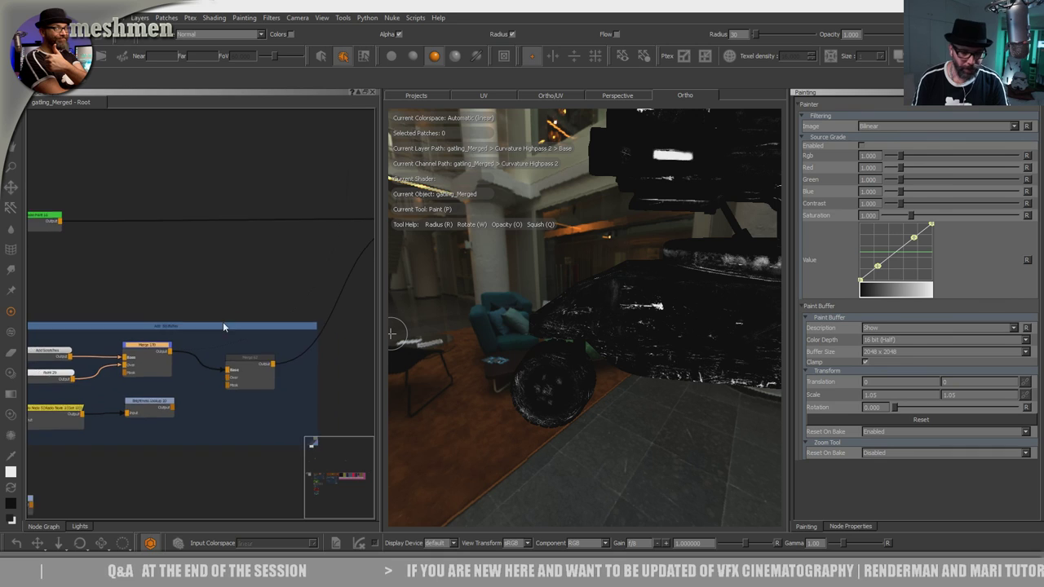
Step: Widen the node graph area and show the combined mask on the vehicle again
{"action": "scroll", "coordinate": [242, 325], "scroll_direction": "down", "scroll_amount": 3}
{"action": "left_click_drag", "start_coordinate": [379, 310], "coordinate": [444, 312]}
{"action": "middle_click_drag", "start_coordinate": [354, 380], "coordinate": [198, 389]}
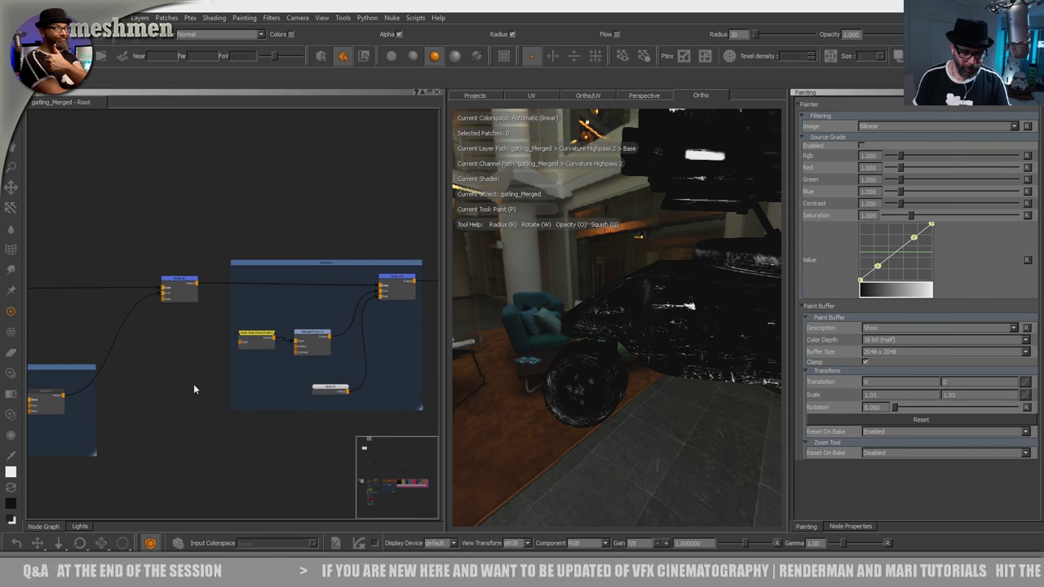
{"action": "scroll", "coordinate": [231, 315], "scroll_direction": "down", "scroll_amount": 3}
{"action": "scroll", "coordinate": [253, 333], "scroll_direction": "up", "scroll_amount": 3}
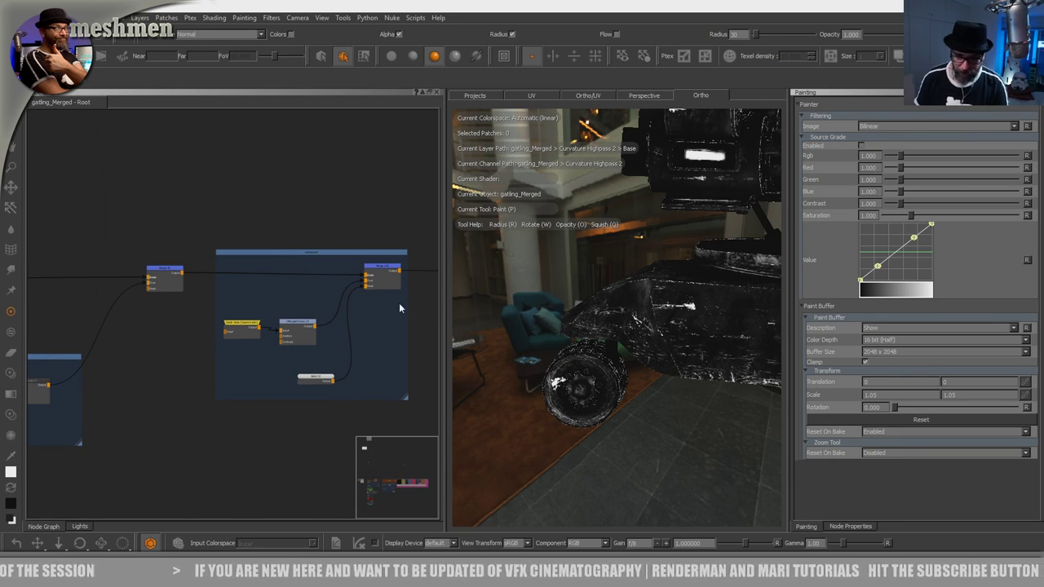
Step: Follow the mask network downstream past the seams backdrop to its final output nodes
{"action": "scroll", "coordinate": [339, 292], "scroll_direction": "down", "scroll_amount": 4}
{"action": "middle_click_drag", "start_coordinate": [329, 297], "coordinate": [227, 305]}
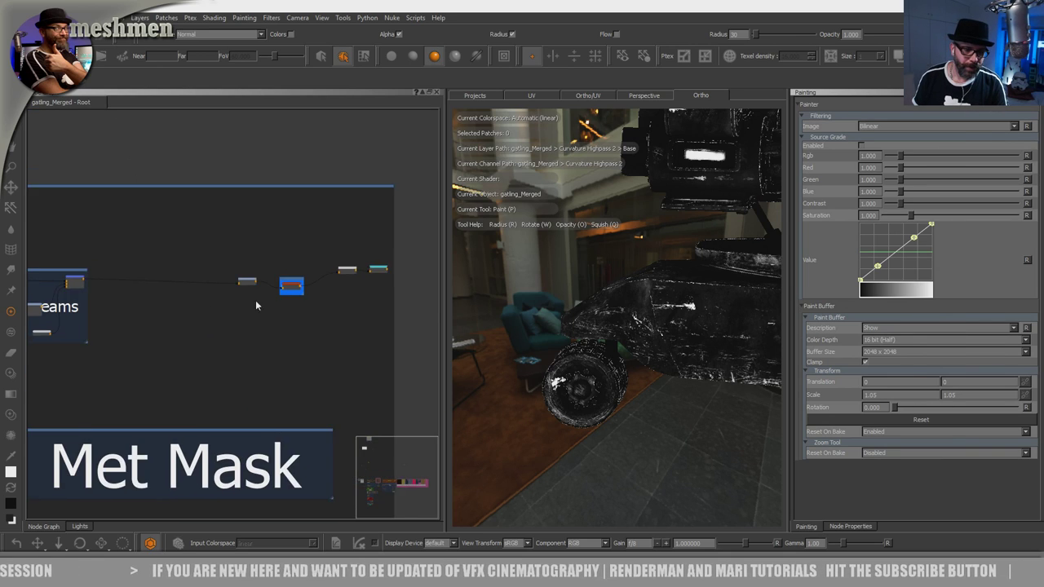
{"action": "scroll", "coordinate": [305, 277], "scroll_direction": "up", "scroll_amount": 4}
{"action": "middle_click_drag", "start_coordinate": [340, 294], "coordinate": [136, 322]}
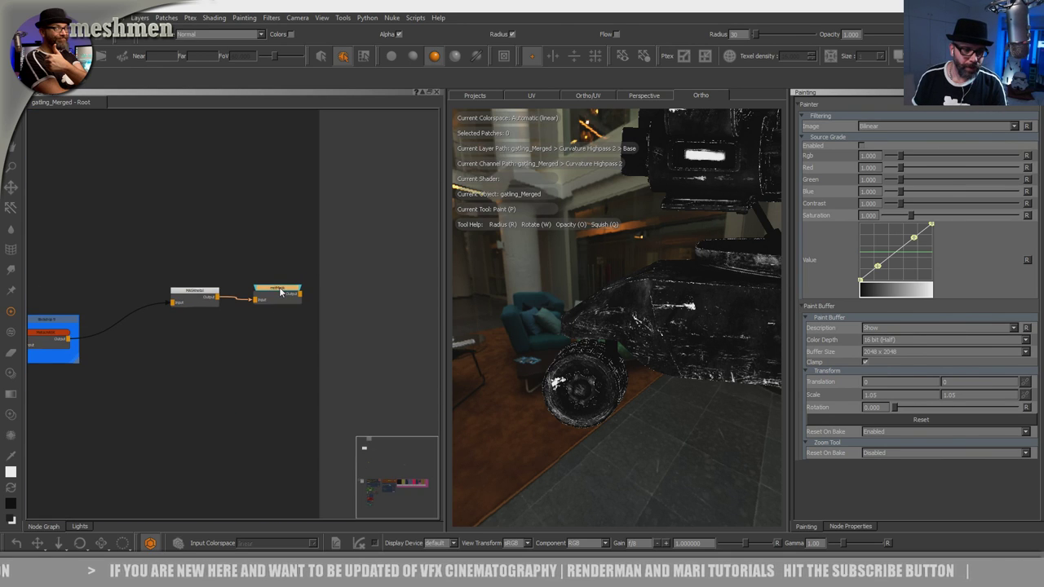
{"action": "middle_click_drag", "start_coordinate": [176, 363], "coordinate": [273, 362]}
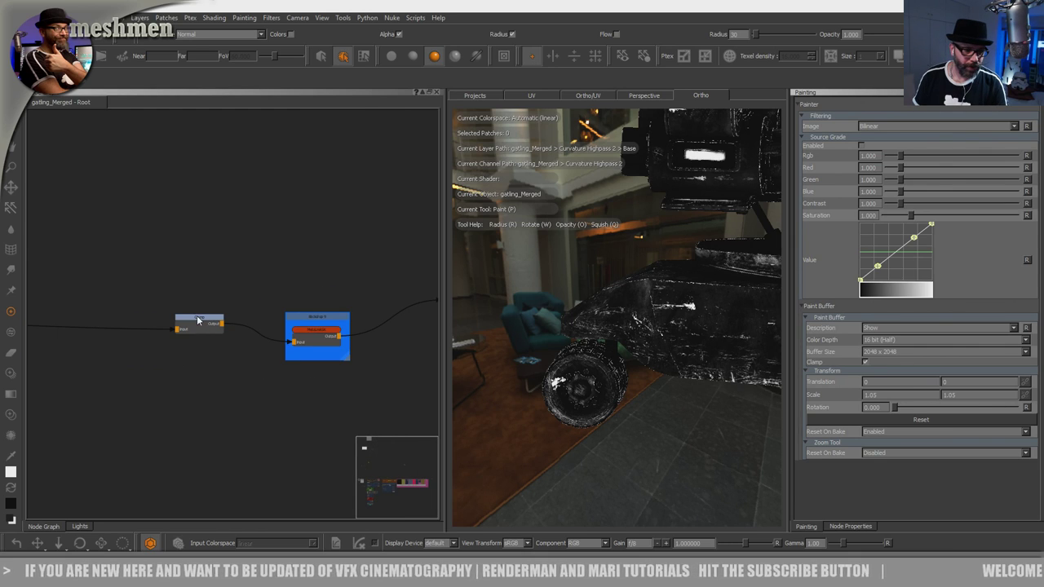
Step: Compare the mask before and after the scratches by viewing the green Bake Point node and the downstream Merge node
{"action": "right_click_drag", "start_coordinate": [180, 376], "coordinate": [182, 422], "text": "alt"}
{"action": "middle_click_drag", "start_coordinate": [196, 377], "coordinate": [414, 381], "text": "alt"}
{"action": "middle_click_drag", "start_coordinate": [57, 379], "coordinate": [422, 366], "text": "alt"}
{"action": "middle_click_drag", "start_coordinate": [296, 305], "coordinate": [465, 317], "text": "alt"}
{"action": "middle_click_drag", "start_coordinate": [50, 323], "coordinate": [257, 291], "text": "alt"}
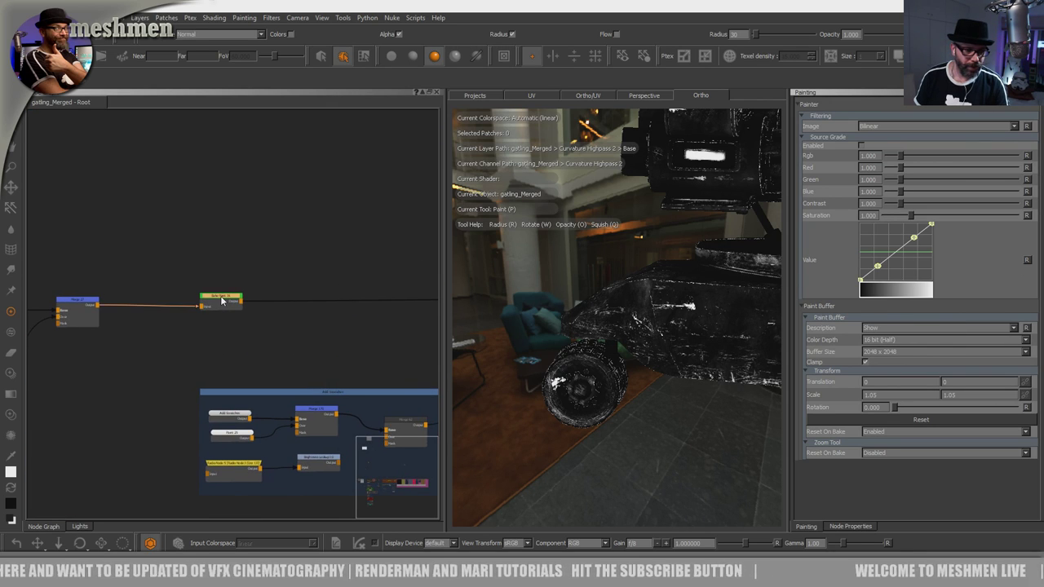
{"action": "key", "text": "v"}
{"action": "middle_click_drag", "start_coordinate": [265, 327], "coordinate": [85, 278], "text": "alt"}
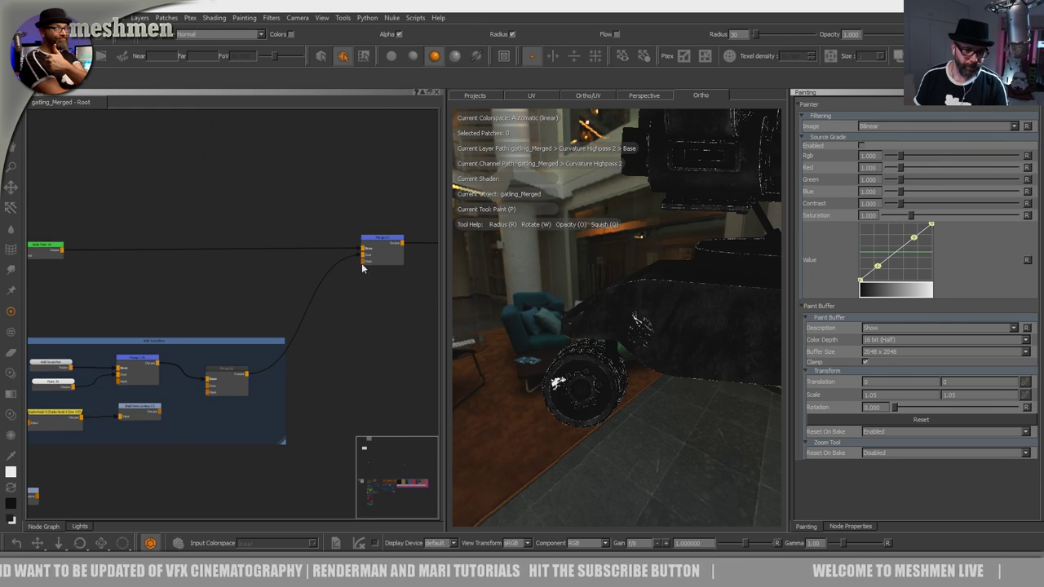
{"action": "key", "text": "v"}
Step: Examine the main-line Merge node and its output connection into the seams backdrop
{"action": "middle_click_drag", "start_coordinate": [316, 371], "coordinate": [207, 457], "text": "alt"}
{"action": "scroll", "coordinate": [302, 222], "scroll_direction": "down", "scroll_amount": 2}
{"action": "scroll", "coordinate": [303, 203], "scroll_direction": "down", "scroll_amount": 2}
{"action": "scroll", "coordinate": [304, 203], "scroll_direction": "up", "scroll_amount": 6}
{"action": "scroll", "coordinate": [293, 282], "scroll_direction": "up", "scroll_amount": 1}
{"action": "middle_click_drag", "start_coordinate": [293, 282], "coordinate": [257, 194], "text": "alt"}
{"action": "scroll", "coordinate": [269, 236], "scroll_direction": "up", "scroll_amount": 3}
{"action": "scroll", "coordinate": [270, 237], "scroll_direction": "down", "scroll_amount": 2}
{"action": "scroll", "coordinate": [271, 237], "scroll_direction": "up", "scroll_amount": 4}
{"action": "middle_click_drag", "start_coordinate": [277, 268], "coordinate": [118, 167], "text": "alt"}
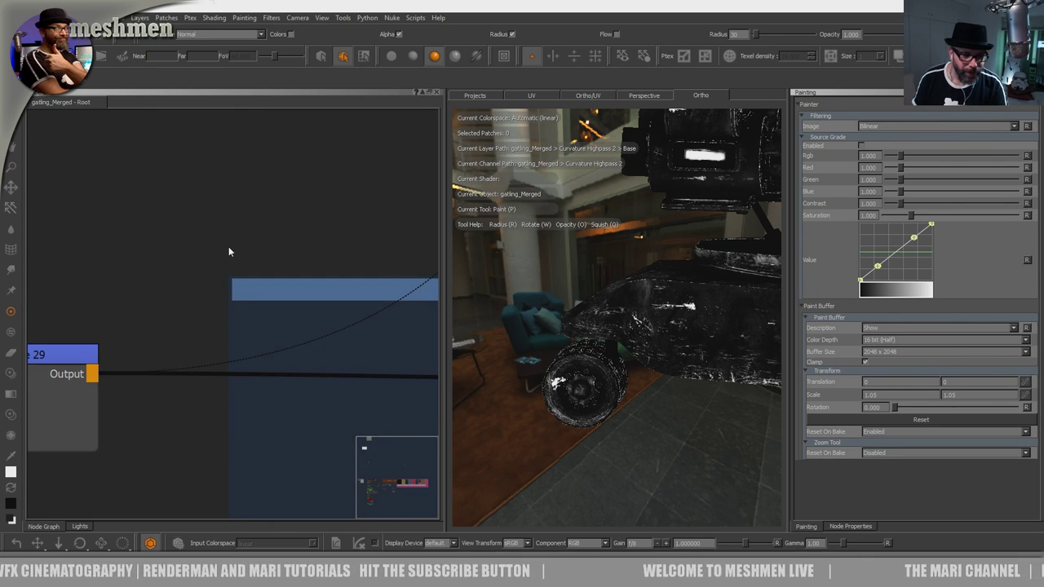
{"action": "scroll", "coordinate": [227, 248], "scroll_direction": "down", "scroll_amount": 5}
{"action": "middle_click_drag", "start_coordinate": [228, 251], "coordinate": [264, 261], "text": "alt"}
{"action": "scroll", "coordinate": [263, 269], "scroll_direction": "up", "scroll_amount": 4}
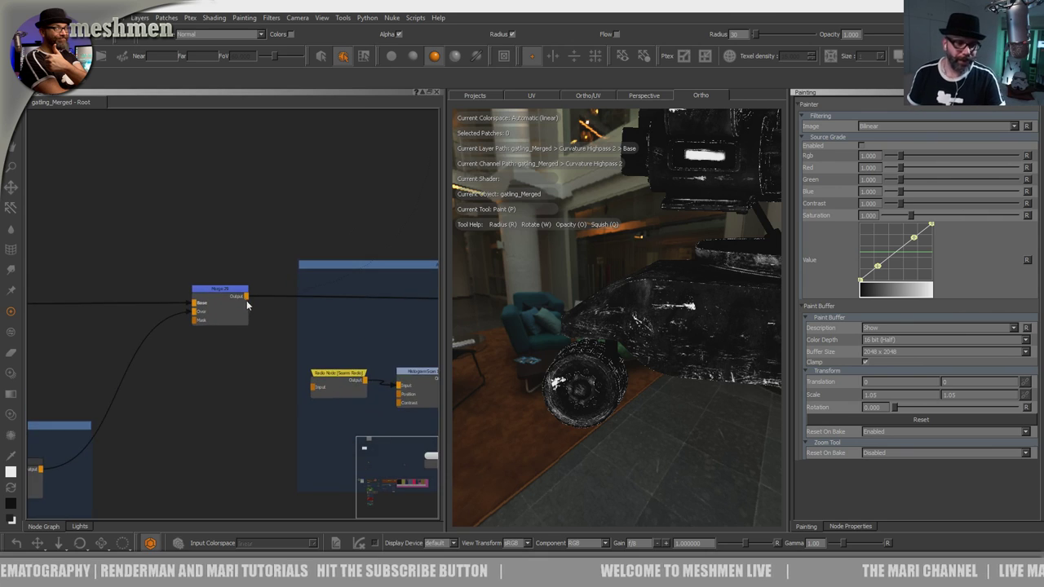
Step: Open the properties of the Merge 170 node inside the Add Scratches backdrop
{"action": "middle_click_drag", "start_coordinate": [283, 376], "coordinate": [473, 278]}
{"action": "middle_click_drag", "start_coordinate": [256, 361], "coordinate": [405, 285]}
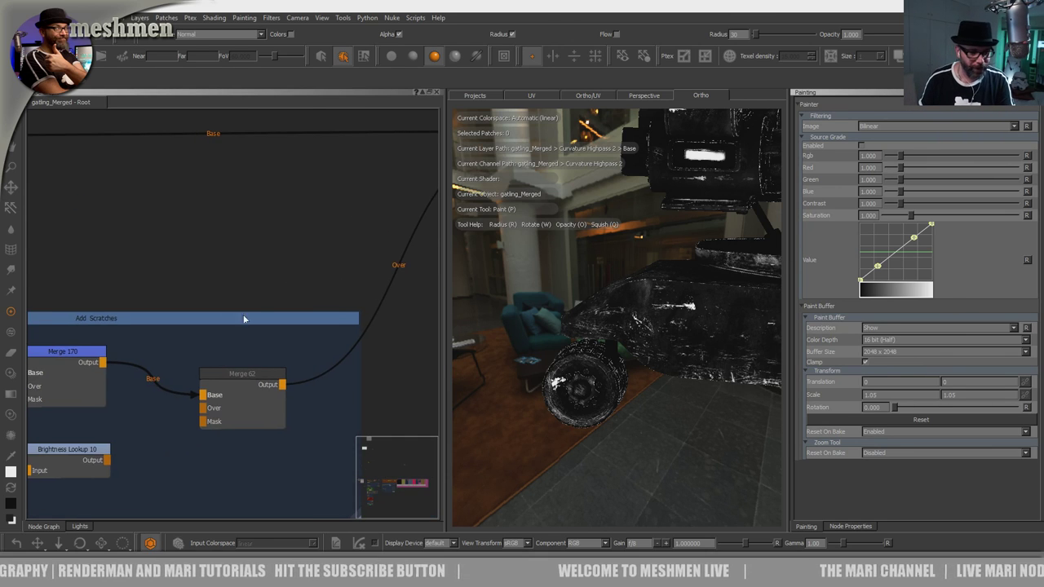
{"action": "middle_click_drag", "start_coordinate": [236, 328], "coordinate": [357, 269]}
{"action": "double_click", "coordinate": [183, 292]}
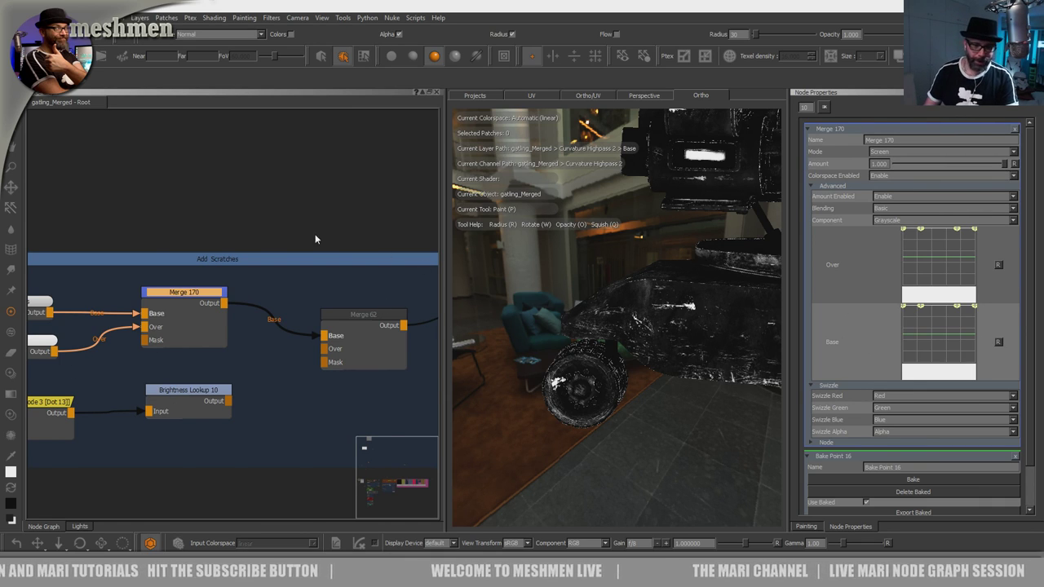
Step: Set the background color of the large unnamed backdrop around the mask network to mid grey, 0.421
{"action": "scroll", "coordinate": [316, 238], "scroll_direction": "down", "scroll_amount": 3}
{"action": "middle_click_drag", "start_coordinate": [307, 239], "coordinate": [69, 356]}
{"action": "middle_click_drag", "start_coordinate": [398, 285], "coordinate": [202, 294]}
{"action": "mouse_move", "coordinate": [300, 289]}
{"action": "middle_mouse_down"}
{"action": "mouse_move", "coordinate": [270, 350]}
{"action": "mouse_move", "coordinate": [331, 334]}
{"action": "middle_mouse_up"}
{"action": "middle_click_drag", "start_coordinate": [209, 274], "coordinate": [170, 378]}
{"action": "double_click", "coordinate": [321, 162]}
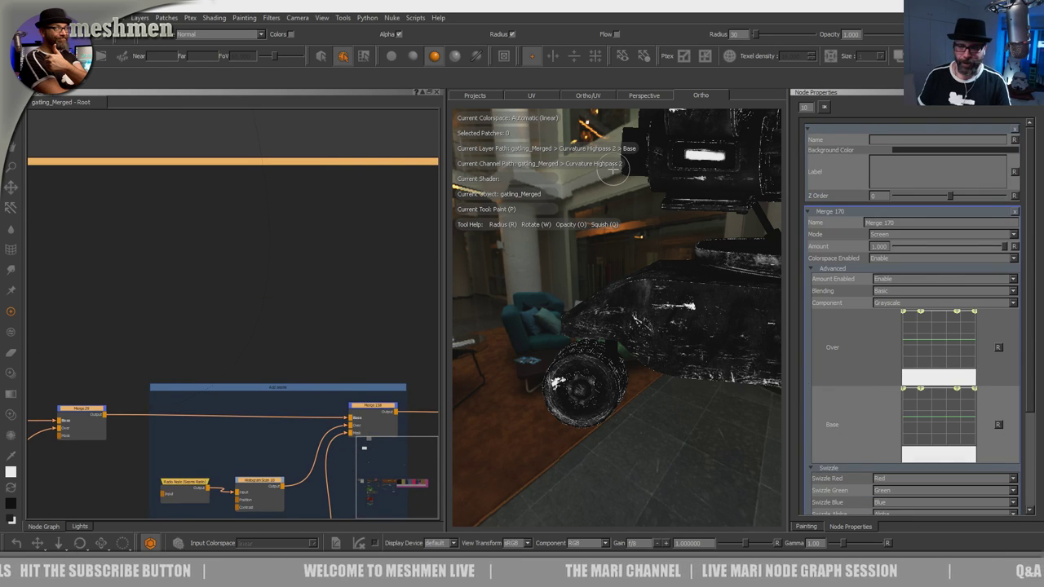
{"action": "left_click", "coordinate": [913, 152]}
{"action": "mouse_move", "coordinate": [473, 325]}
{"action": "left_mouse_down"}
{"action": "mouse_move", "coordinate": [457, 320]}
{"action": "mouse_move", "coordinate": [458, 335]}
{"action": "mouse_move", "coordinate": [455, 327]}
{"action": "left_mouse_up"}
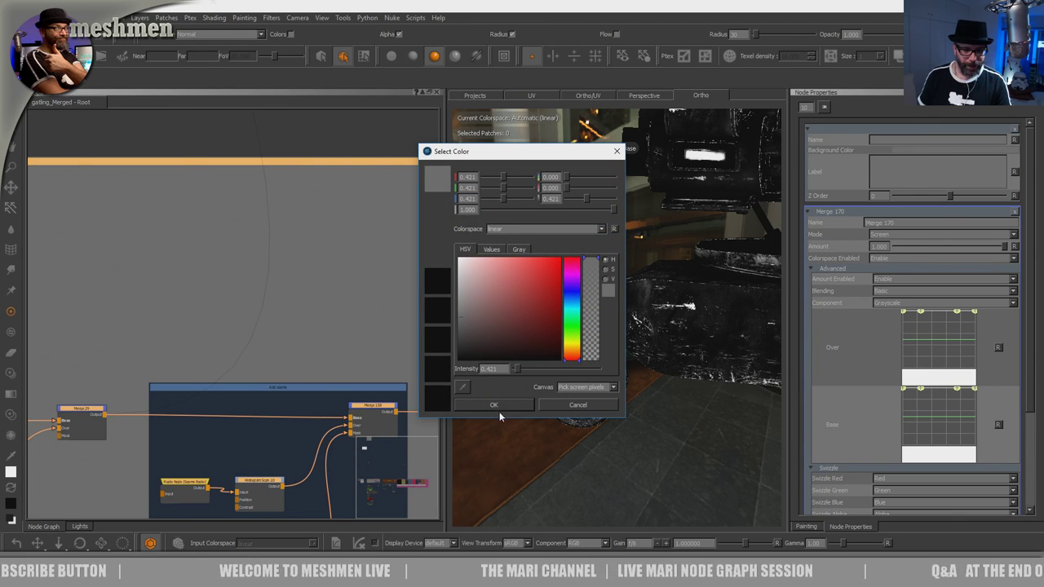
{"action": "left_click", "coordinate": [493, 404]}
Step: Set the Add Scratches backdrop's background color to green with RGB 0.000, 0.468, 0.010
{"action": "scroll", "coordinate": [256, 341], "scroll_direction": "down", "scroll_amount": 5}
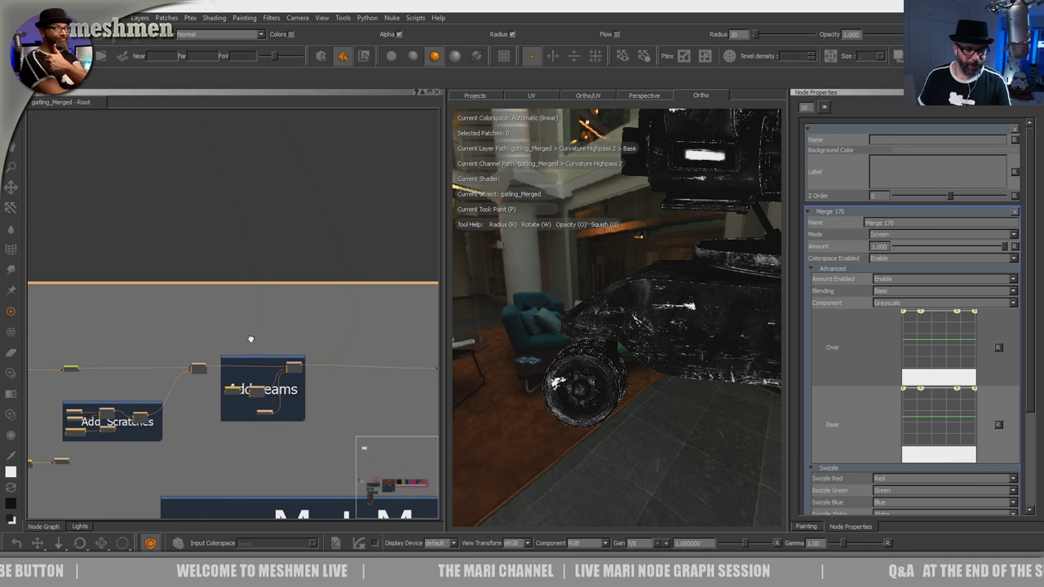
{"action": "middle_click_drag", "start_coordinate": [251, 340], "coordinate": [328, 243]}
{"action": "middle_click_drag", "start_coordinate": [180, 305], "coordinate": [266, 288]}
{"action": "scroll", "coordinate": [266, 287], "scroll_direction": "up", "scroll_amount": 4}
{"action": "middle_click_drag", "start_coordinate": [202, 347], "coordinate": [241, 315]}
{"action": "scroll", "coordinate": [241, 315], "scroll_direction": "up", "scroll_amount": 1}
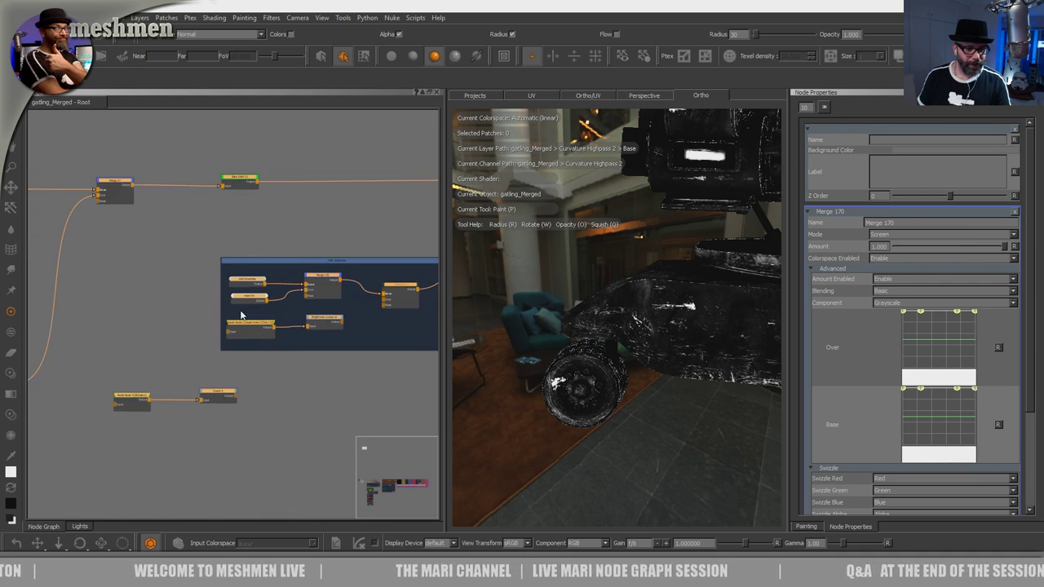
{"action": "scroll", "coordinate": [241, 314], "scroll_direction": "up", "scroll_amount": 3}
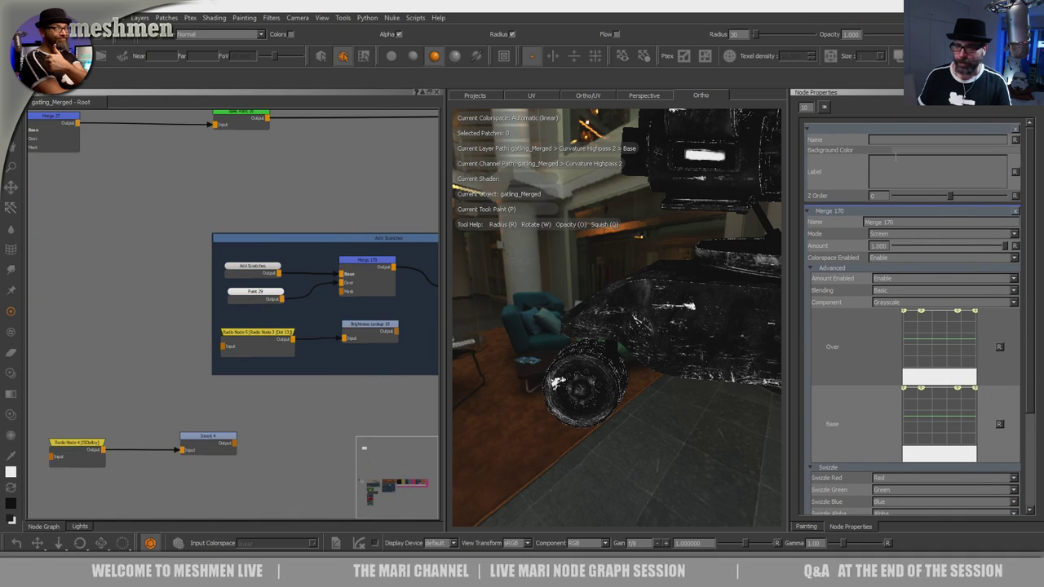
{"action": "left_click", "coordinate": [401, 246]}
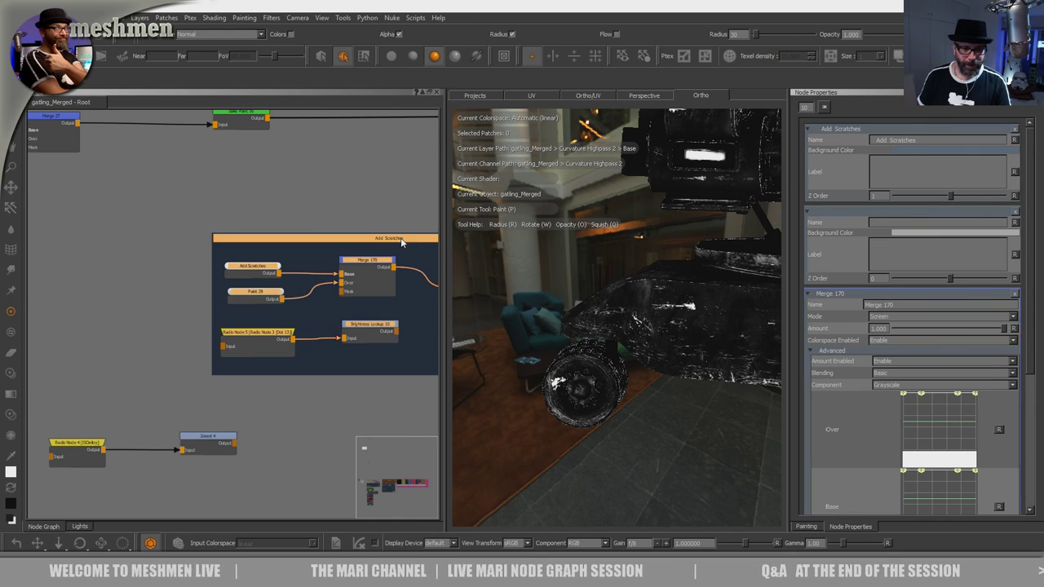
{"action": "left_click", "coordinate": [902, 147]}
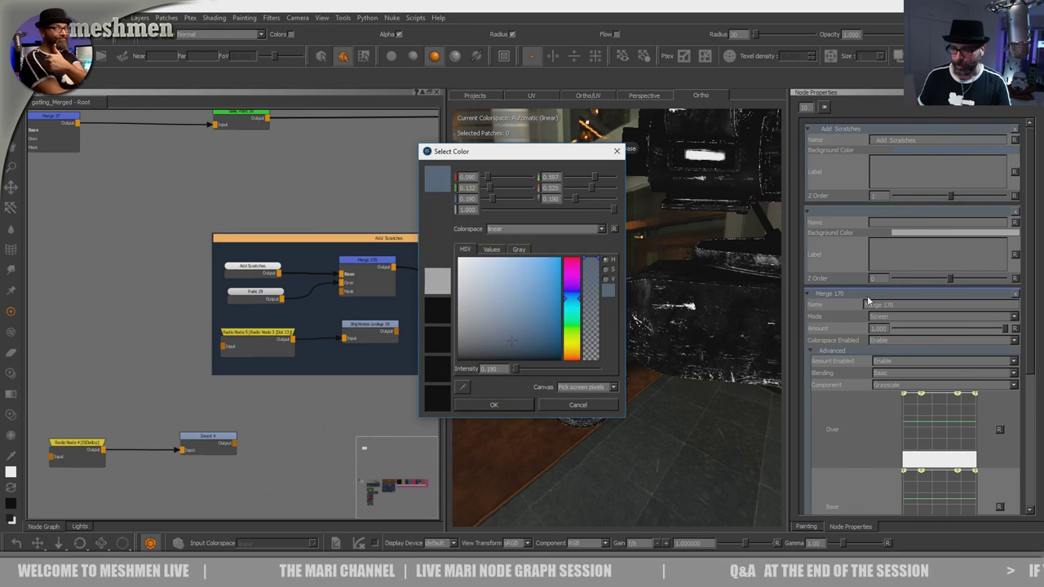
{"action": "left_click", "coordinate": [568, 326]}
{"action": "left_click_drag", "start_coordinate": [539, 318], "coordinate": [562, 313]}
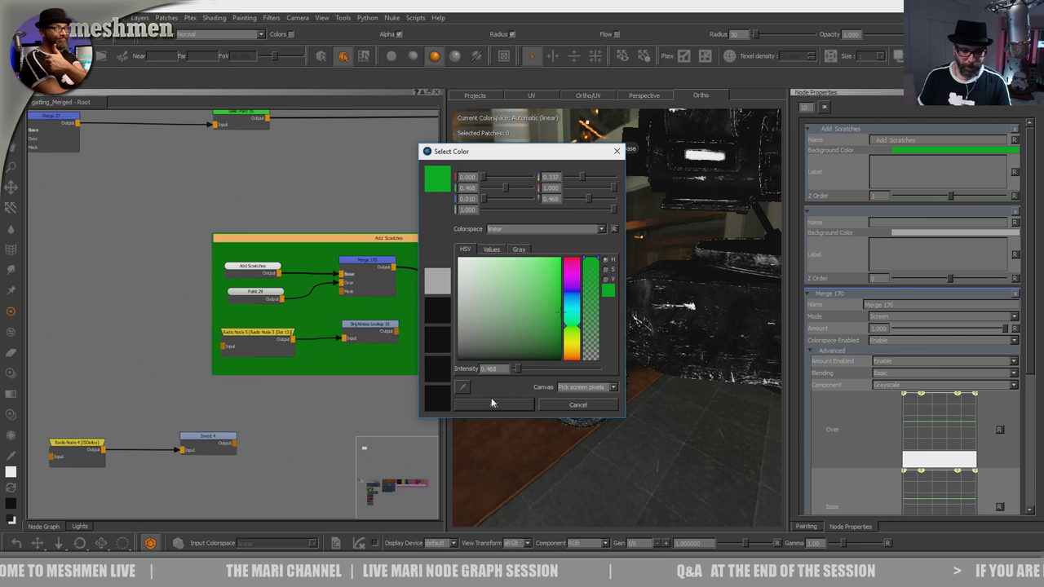
{"action": "left_click", "coordinate": [491, 404]}
Step: Check how the recolored Add Scratches backdrop stands out in the mask network at several zoom levels
{"action": "middle_click_drag", "start_coordinate": [305, 358], "coordinate": [136, 365]}
{"action": "scroll", "coordinate": [194, 394], "scroll_direction": "down", "scroll_amount": 3}
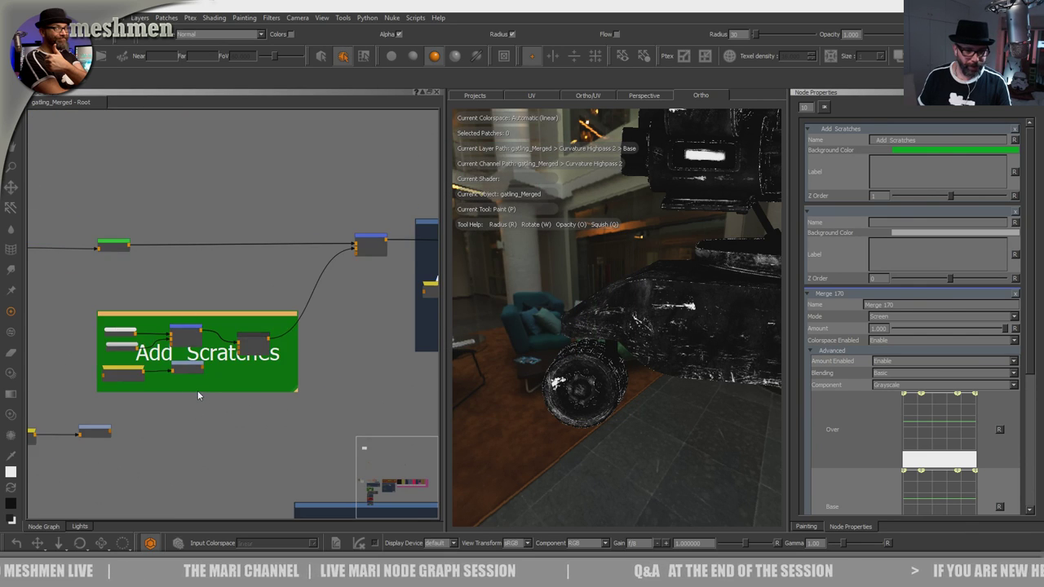
{"action": "scroll", "coordinate": [197, 391], "scroll_direction": "down", "scroll_amount": 3}
{"action": "middle_click_drag", "start_coordinate": [197, 391], "coordinate": [215, 363]}
{"action": "scroll", "coordinate": [194, 377], "scroll_direction": "up", "scroll_amount": 2}
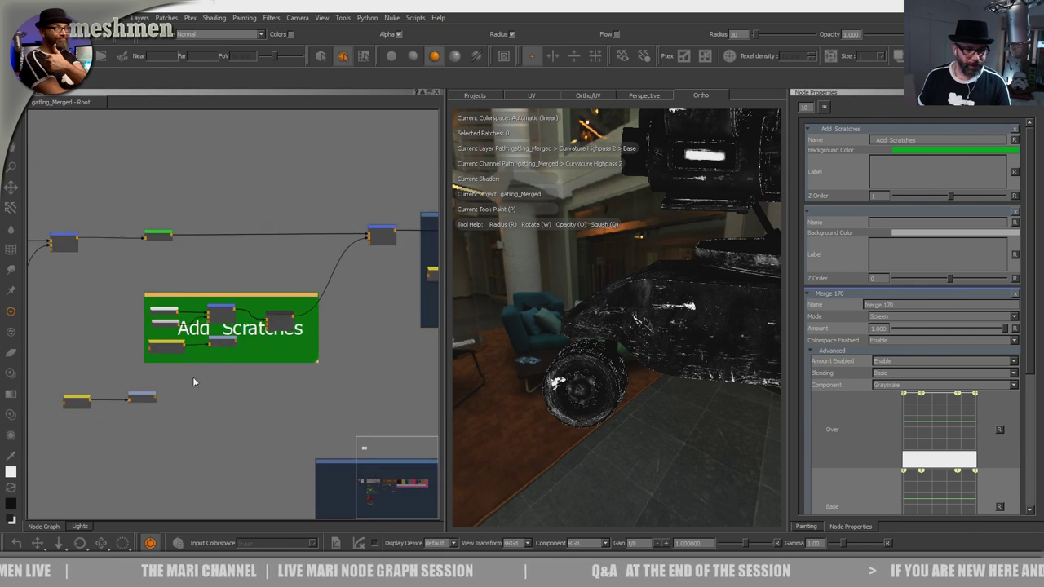
{"action": "scroll", "coordinate": [194, 380], "scroll_direction": "up", "scroll_amount": 2}
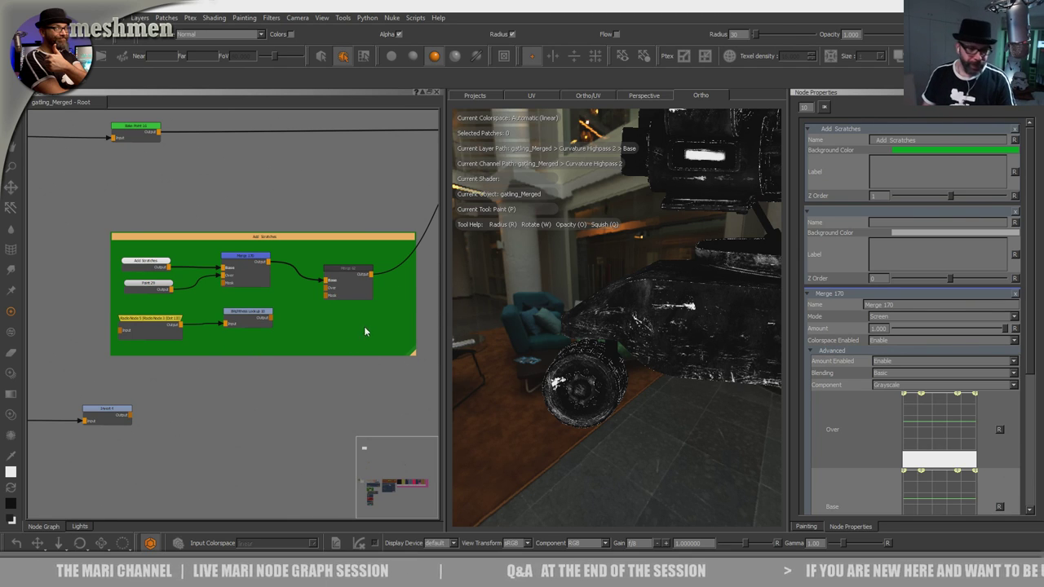
Step: Frame the vehicle's gatling gun and wheel from the side to examine the scratch mask
{"action": "left_click_drag", "start_coordinate": [586, 322], "coordinate": [531, 377], "text": "alt"}
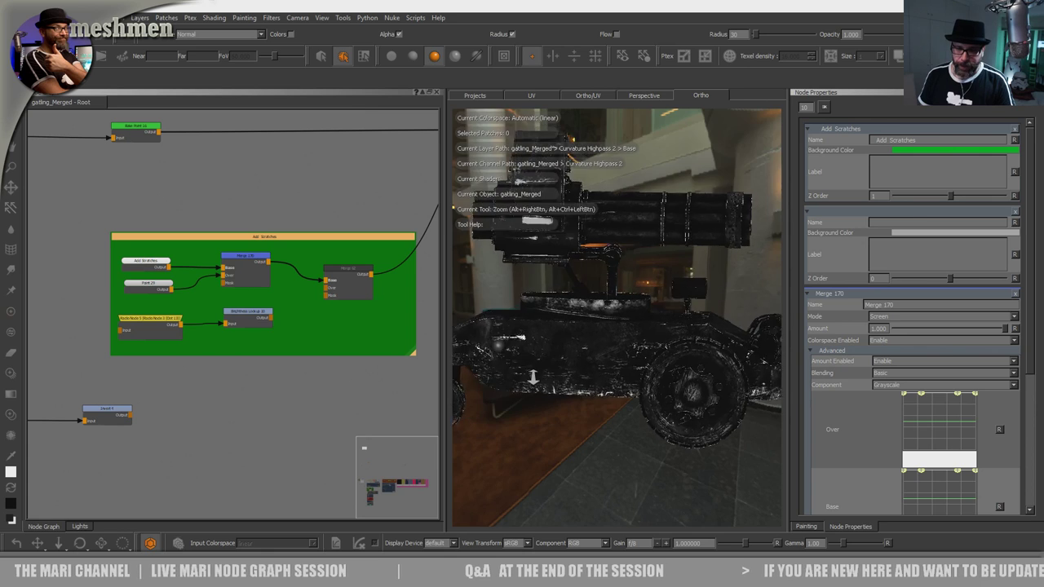
{"action": "right_click_drag", "start_coordinate": [531, 377], "coordinate": [603, 371], "text": "alt"}
{"action": "left_click_drag", "start_coordinate": [604, 371], "coordinate": [642, 387], "text": "alt"}
{"action": "right_click_drag", "start_coordinate": [643, 388], "coordinate": [603, 367], "text": "alt"}
{"action": "left_click_drag", "start_coordinate": [603, 367], "coordinate": [636, 364], "text": "alt"}
{"action": "middle_click_drag", "start_coordinate": [636, 364], "coordinate": [563, 363], "text": "alt"}
{"action": "right_click_drag", "start_coordinate": [562, 363], "coordinate": [573, 366], "text": "alt"}
{"action": "left_click", "coordinate": [11, 127]}
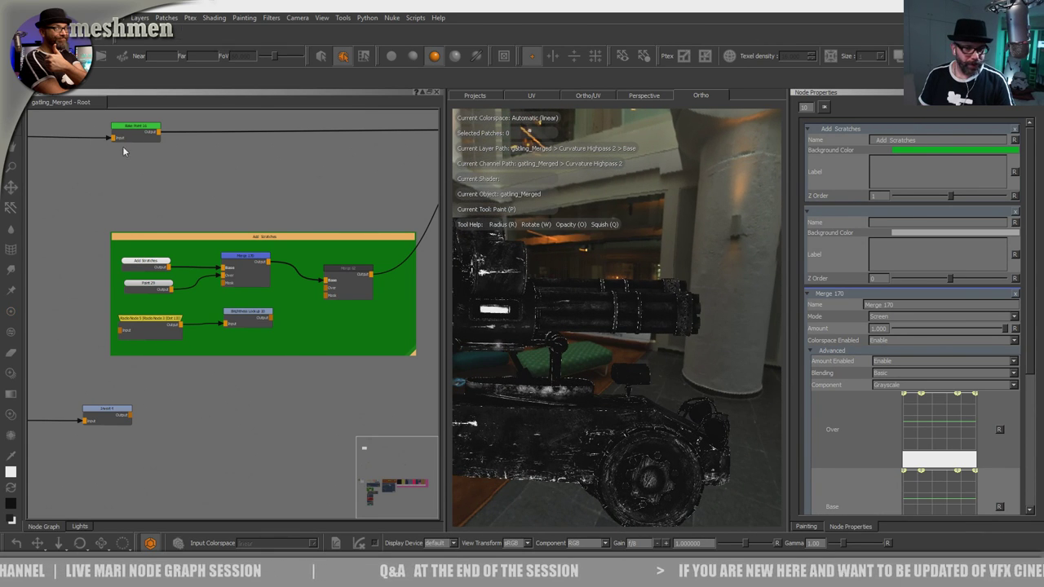
Step: Select the patches of one gatling barrel assembly and isolate it by hiding the rest of the vehicle
{"action": "left_click_drag", "start_coordinate": [521, 267], "coordinate": [744, 279], "text": "alt"}
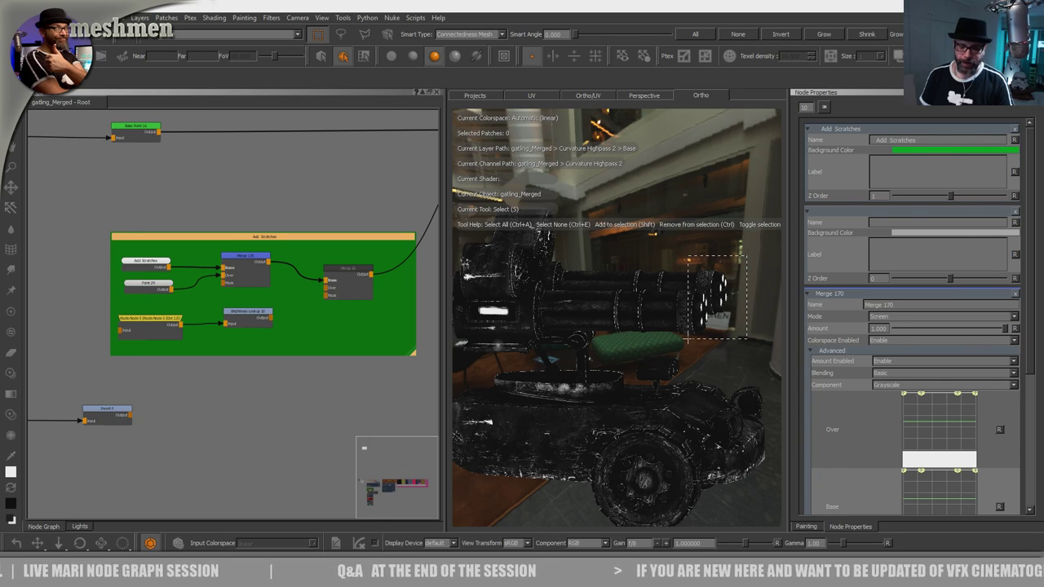
{"action": "mouse_move", "coordinate": [584, 353]}
{"action": "left_mouse_down", "text": "alt"}
{"action": "mouse_move", "coordinate": [606, 389]}
{"action": "mouse_move", "coordinate": [573, 394]}
{"action": "mouse_move", "coordinate": [627, 386]}
{"action": "mouse_move", "coordinate": [595, 371]}
{"action": "left_mouse_up", "text": "alt"}
{"action": "right_click_drag", "start_coordinate": [595, 371], "coordinate": [612, 375], "text": "alt"}
{"action": "mouse_move", "coordinate": [612, 375]}
{"action": "left_mouse_down", "text": "alt"}
{"action": "mouse_move", "coordinate": [634, 361]}
{"action": "mouse_move", "coordinate": [618, 358]}
{"action": "left_mouse_up", "text": "alt"}
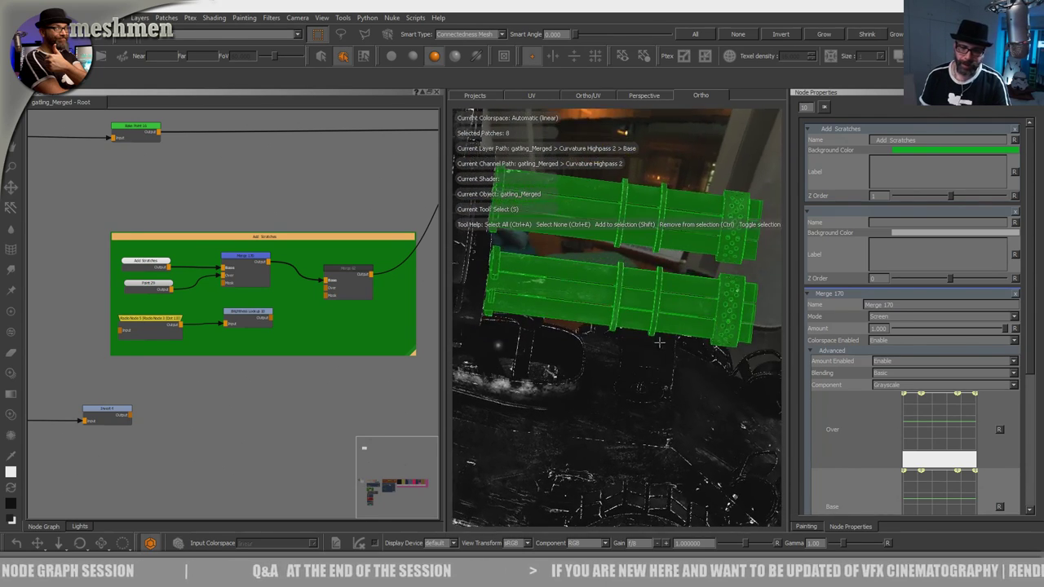
{"action": "right_click_drag", "start_coordinate": [618, 357], "coordinate": [573, 356], "text": "alt"}
{"action": "left_click_drag", "start_coordinate": [573, 356], "coordinate": [599, 363], "text": "alt"}
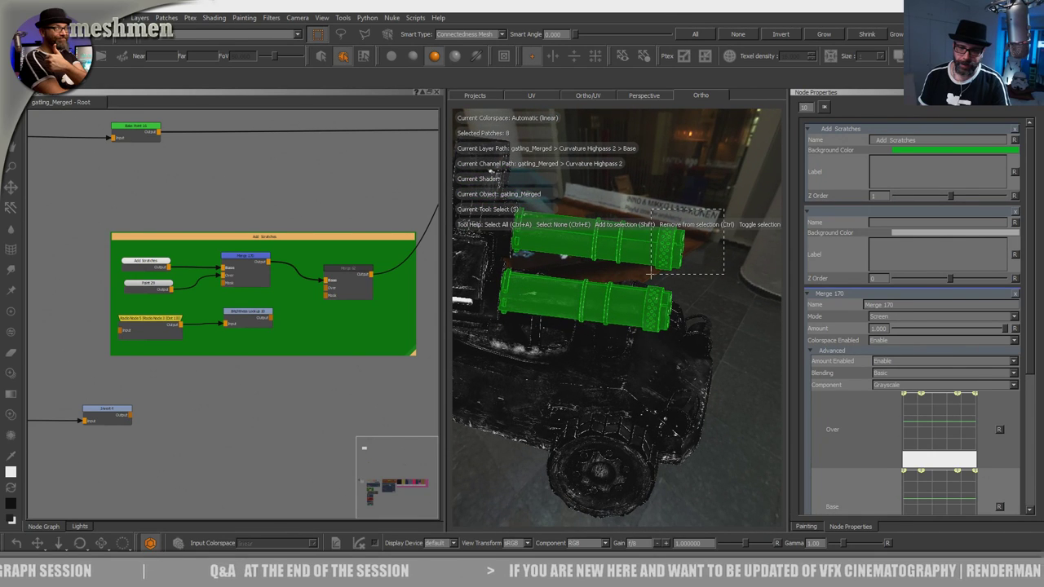
{"action": "left_click_drag", "start_coordinate": [723, 286], "coordinate": [665, 301], "text": "alt"}
{"action": "key", "text": "shift+h"}
Step: Frame the isolated gatling barrels from the side and clear the patch selection
{"action": "left_click_drag", "start_coordinate": [589, 306], "coordinate": [645, 326], "text": "alt"}
{"action": "right_click_drag", "start_coordinate": [644, 327], "coordinate": [737, 388], "text": "alt"}
{"action": "left_click_drag", "start_coordinate": [737, 388], "coordinate": [676, 342], "text": "alt"}
{"action": "right_click_drag", "start_coordinate": [676, 342], "coordinate": [563, 408], "text": "alt"}
{"action": "left_click_drag", "start_coordinate": [563, 408], "coordinate": [524, 396], "text": "alt"}
{"action": "right_click_drag", "start_coordinate": [524, 396], "coordinate": [563, 436], "text": "alt"}
{"action": "left_click_drag", "start_coordinate": [563, 437], "coordinate": [534, 433], "text": "alt"}
{"action": "middle_click_drag", "start_coordinate": [535, 432], "coordinate": [574, 440], "text": "alt"}
{"action": "right_click_drag", "start_coordinate": [575, 441], "coordinate": [599, 457], "text": "alt"}
{"action": "left_click_drag", "start_coordinate": [599, 456], "coordinate": [617, 454], "text": "alt"}
{"action": "right_click_drag", "start_coordinate": [617, 453], "coordinate": [581, 445], "text": "alt"}
{"action": "middle_click_drag", "start_coordinate": [581, 445], "coordinate": [601, 446], "text": "alt"}
{"action": "left_click_drag", "start_coordinate": [587, 431], "coordinate": [571, 429], "text": "alt"}
{"action": "right_click", "coordinate": [577, 345]}
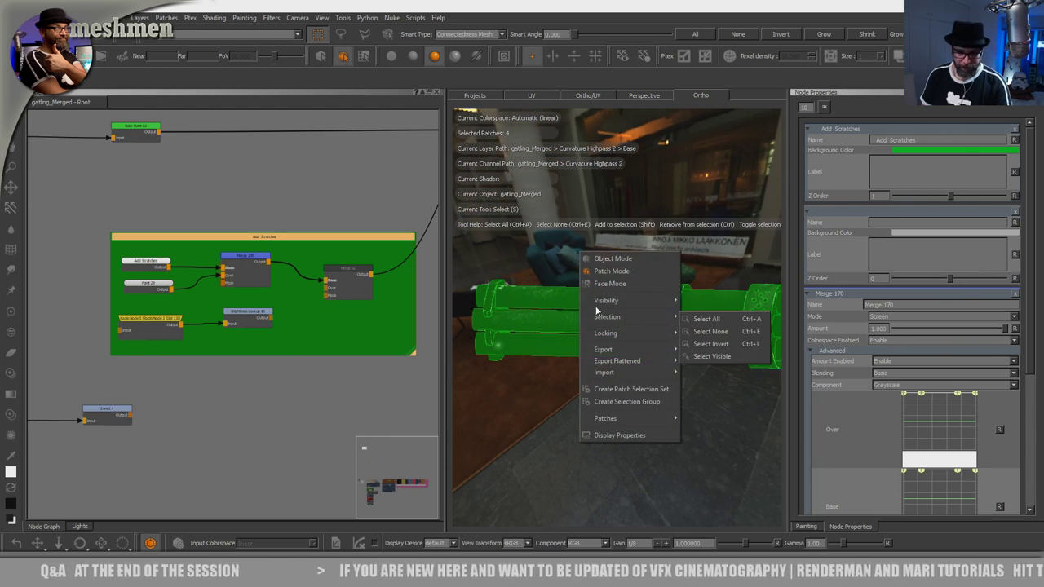
{"action": "left_click", "coordinate": [519, 410]}
{"action": "left_click", "coordinate": [523, 407]}
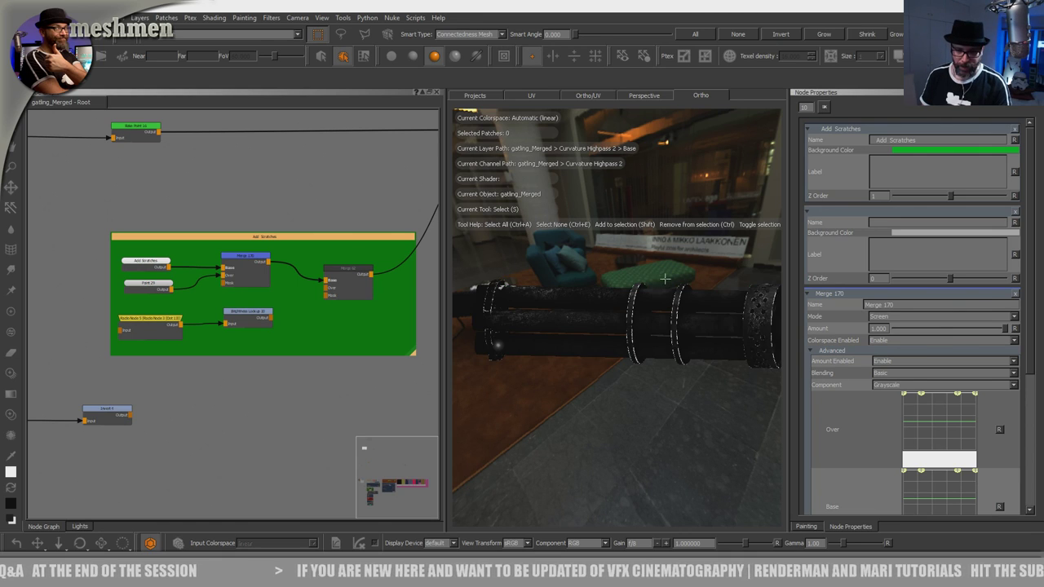
Step: Load a dark green scratch image from the METAL image shelf into the Paint Through tool
{"action": "key", "text": "k"}
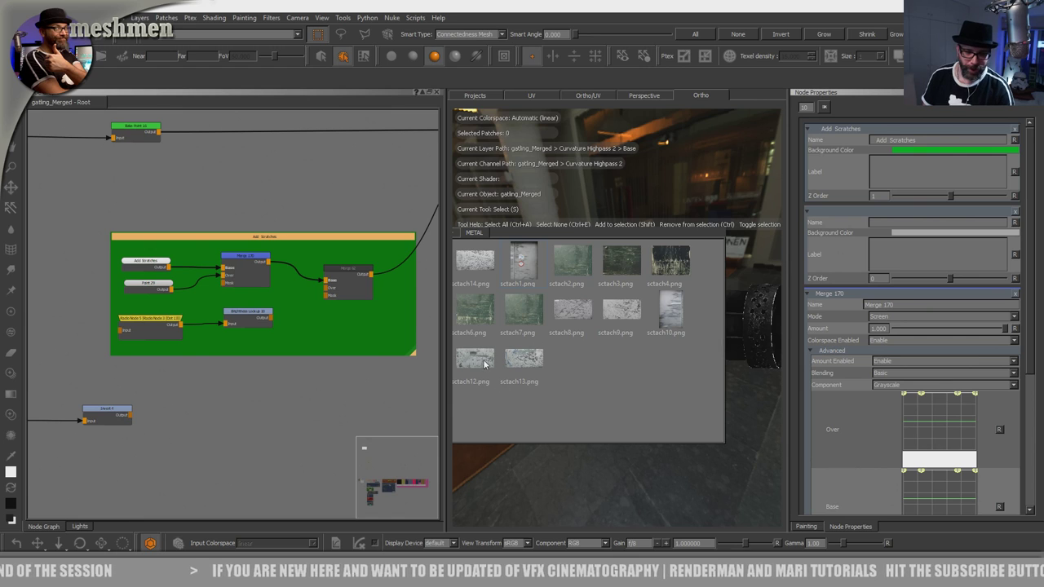
{"action": "left_click_drag", "start_coordinate": [574, 210], "coordinate": [591, 178]}
{"action": "left_click_drag", "start_coordinate": [663, 433], "coordinate": [586, 438]}
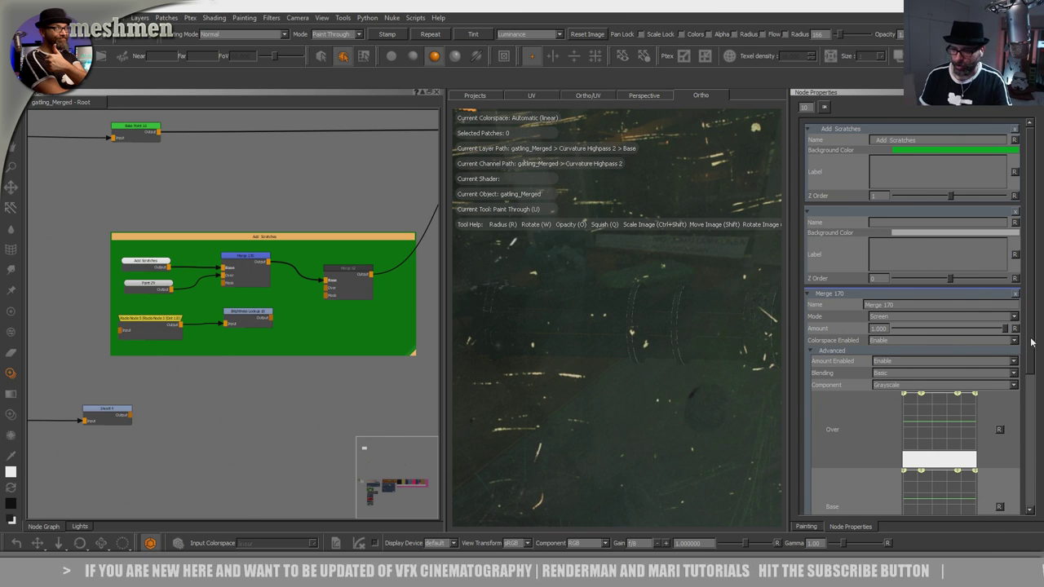
Step: Set the painter's source grade to saturation 0.000 and contrast 1.970 so the scratch image is monochrome
{"action": "left_click_drag", "start_coordinate": [1031, 342], "coordinate": [1042, 488]}
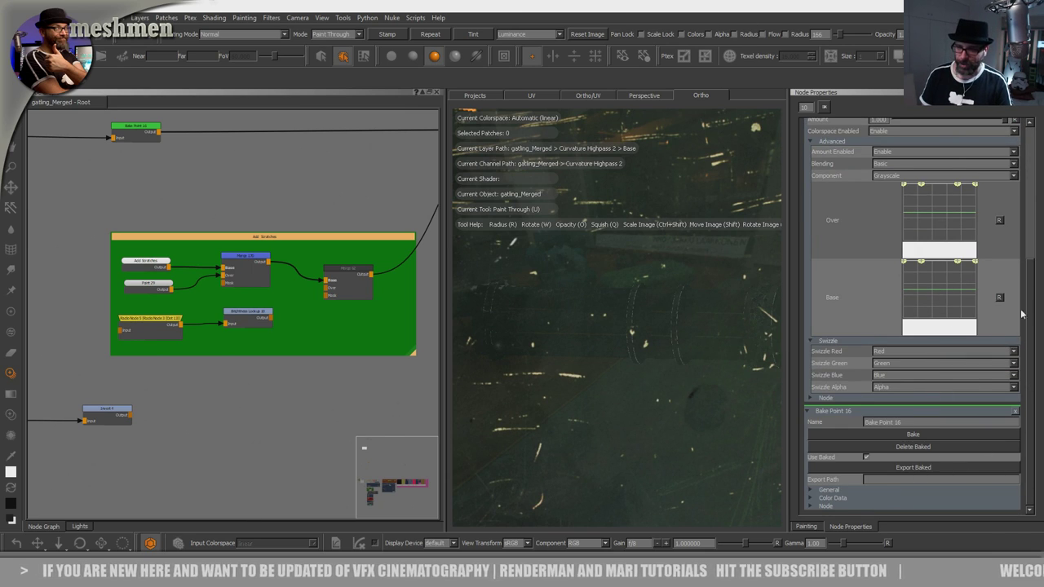
{"action": "left_click_drag", "start_coordinate": [1029, 383], "coordinate": [1042, 250]}
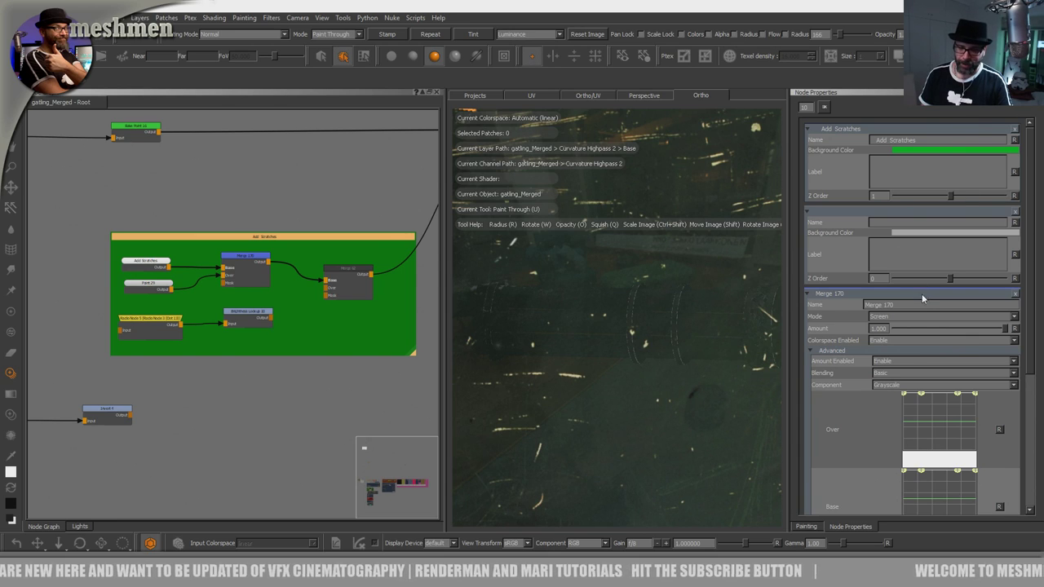
{"action": "left_click_drag", "start_coordinate": [1032, 292], "coordinate": [1018, 245]}
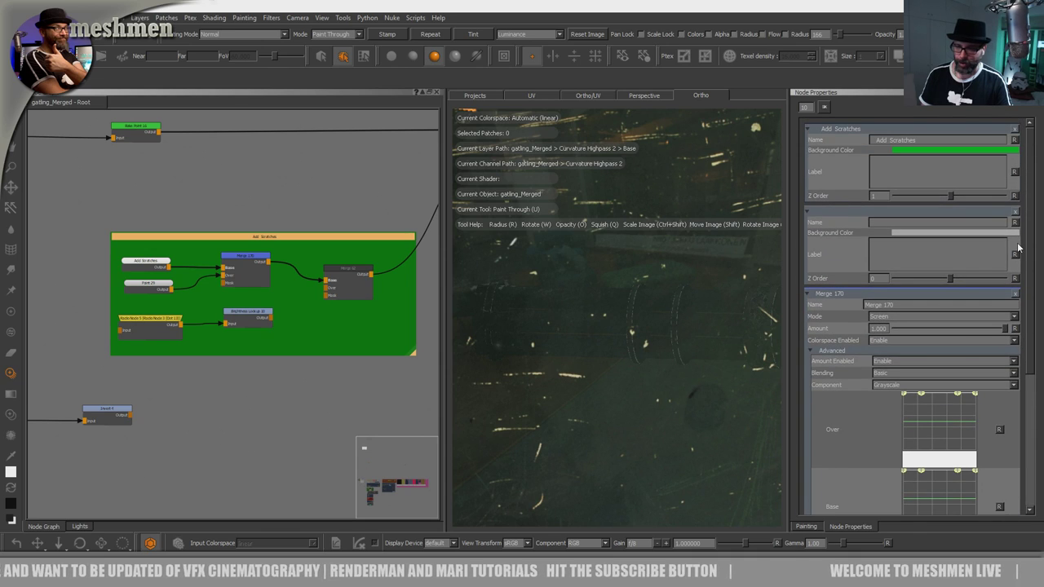
{"action": "left_click", "coordinate": [804, 527]}
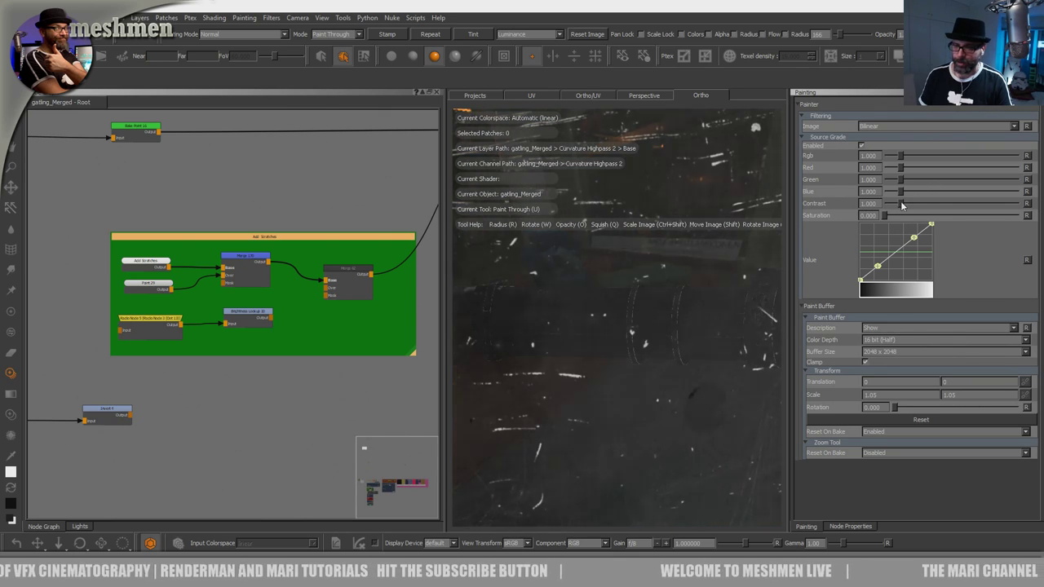
{"action": "left_click_drag", "start_coordinate": [901, 206], "coordinate": [913, 204]}
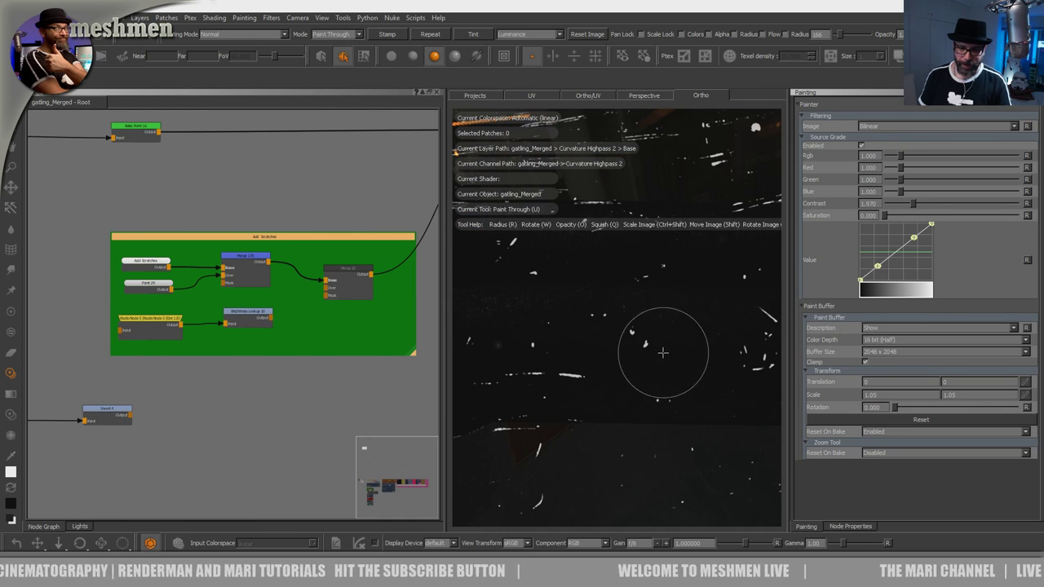
Step: Widen the 3D viewport and scale the paint buffer to 1.58797 for the rear section of the barrels
{"action": "mouse_move", "coordinate": [619, 360]}
{"action": "left_mouse_down", "text": "alt"}
{"action": "mouse_move", "coordinate": [666, 380]}
{"action": "mouse_move", "coordinate": [622, 373]}
{"action": "mouse_move", "coordinate": [652, 380]}
{"action": "mouse_move", "coordinate": [611, 383]}
{"action": "mouse_move", "coordinate": [600, 364]}
{"action": "mouse_move", "coordinate": [437, 339]}
{"action": "mouse_move", "coordinate": [141, 339]}
{"action": "left_mouse_up", "text": "alt"}
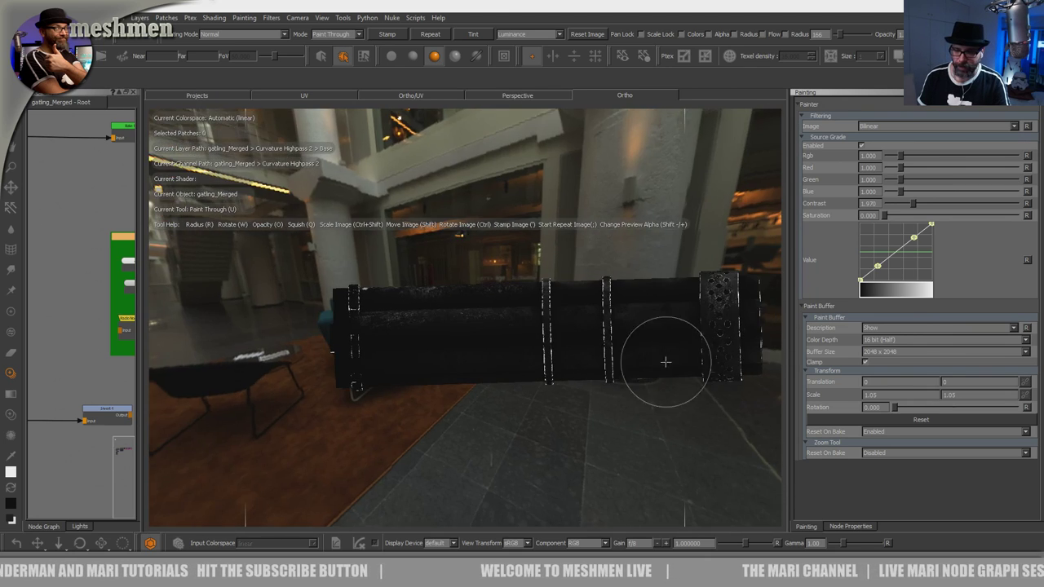
{"action": "left_click_drag", "start_coordinate": [665, 361], "coordinate": [729, 325], "text": "ctrl+shift"}
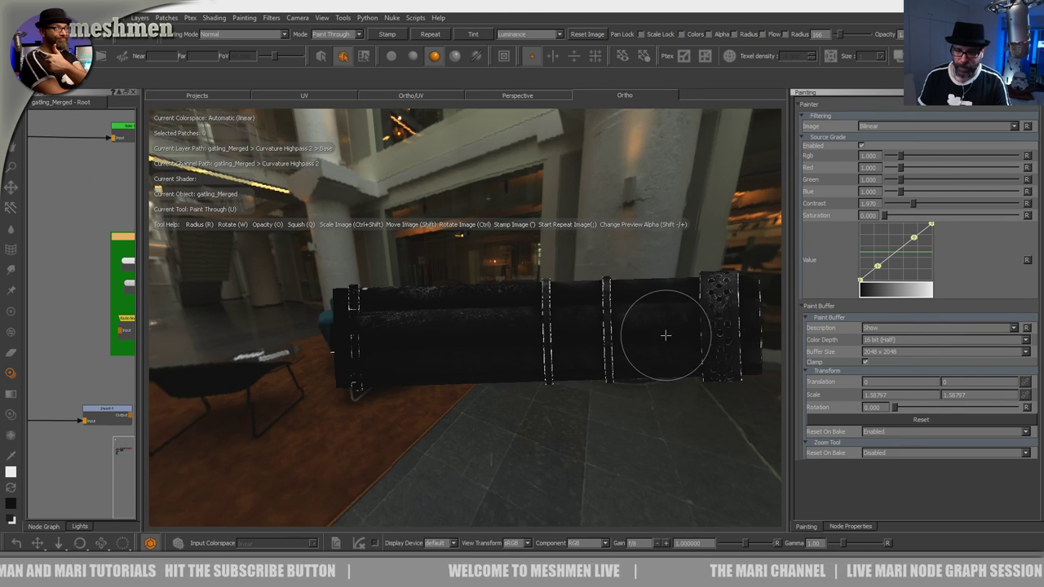
{"action": "left_click_drag", "start_coordinate": [664, 335], "coordinate": [634, 336], "text": "alt"}
{"action": "right_click_drag", "start_coordinate": [634, 335], "coordinate": [629, 362], "text": "alt"}
{"action": "middle_click_drag", "start_coordinate": [543, 319], "coordinate": [604, 326], "text": "alt"}
{"action": "right_click_drag", "start_coordinate": [603, 327], "coordinate": [601, 365], "text": "alt"}
{"action": "left_click_drag", "start_coordinate": [600, 366], "coordinate": [604, 366], "text": "alt"}
Step: Undo a first test stroke, rotate the scratch image slightly and paint scratches on the rear section of the barrel
{"action": "left_click_drag", "start_coordinate": [509, 291], "coordinate": [489, 285]}
{"action": "key", "text": "ctrl+z"}
{"action": "mouse_move", "coordinate": [480, 357]}
{"action": "left_mouse_down"}
{"action": "mouse_move", "coordinate": [438, 345]}
{"action": "mouse_move", "coordinate": [479, 362]}
{"action": "left_mouse_up"}
{"action": "right_click_drag", "start_coordinate": [479, 361], "coordinate": [508, 334], "text": "alt"}
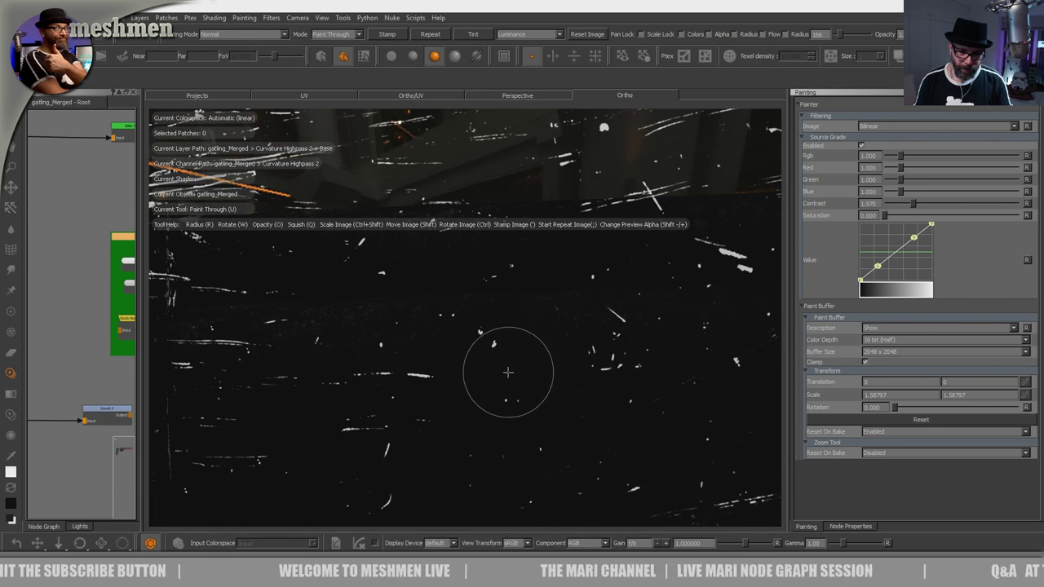
{"action": "left_click_drag", "start_coordinate": [511, 454], "coordinate": [477, 463], "text": "ctrl"}
{"action": "left_click_drag", "start_coordinate": [471, 356], "coordinate": [334, 369]}
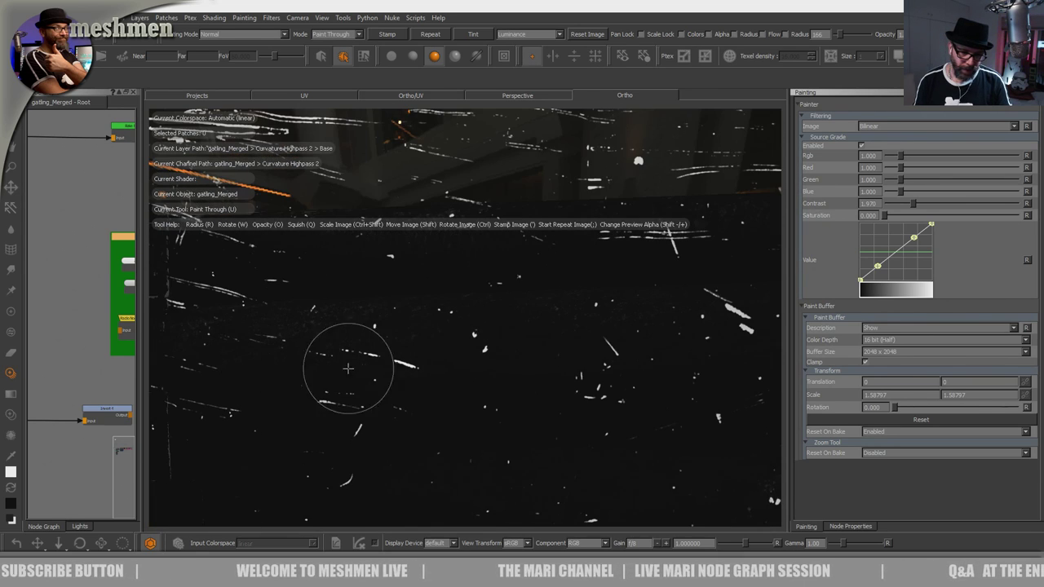
{"action": "left_click_drag", "start_coordinate": [456, 339], "coordinate": [489, 352]}
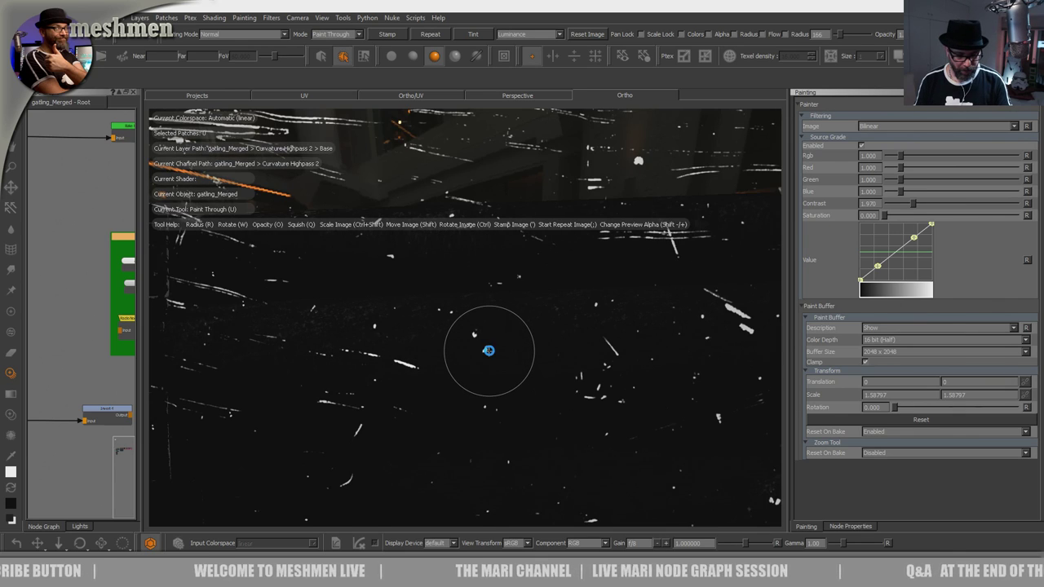
Step: Move and rotate the scratch image and paint more scratches further along the same barrel
{"action": "mouse_move", "coordinate": [503, 351]}
{"action": "right_mouse_down", "text": "alt"}
{"action": "mouse_move", "coordinate": [491, 373]}
{"action": "mouse_move", "coordinate": [486, 362]}
{"action": "right_mouse_up", "text": "alt"}
{"action": "middle_click_drag", "start_coordinate": [486, 362], "coordinate": [379, 351], "text": "alt"}
{"action": "right_click_drag", "start_coordinate": [379, 350], "coordinate": [487, 396], "text": "alt"}
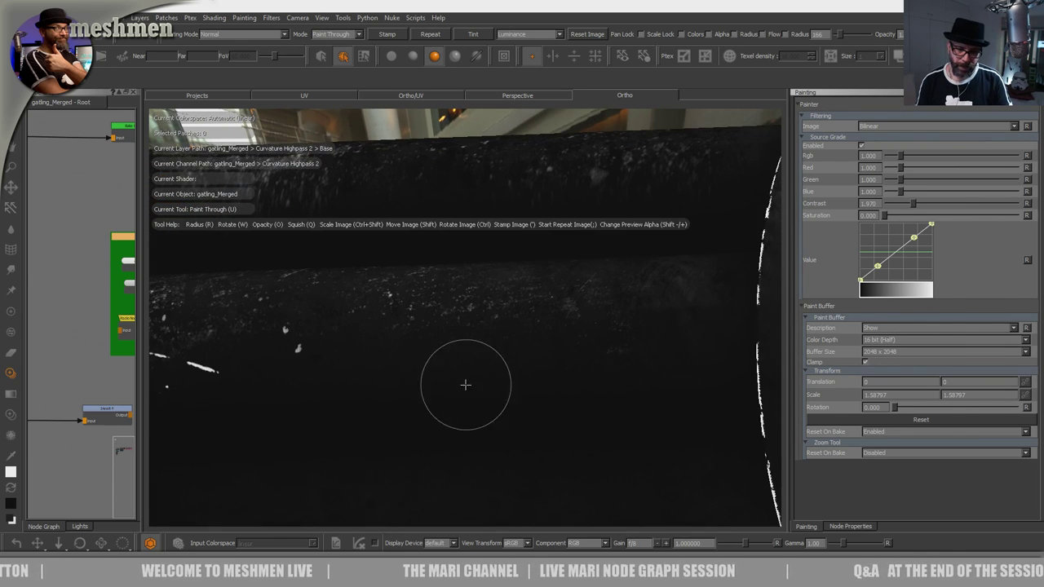
{"action": "mouse_move", "coordinate": [487, 396]}
{"action": "left_mouse_down", "text": "alt"}
{"action": "mouse_move", "coordinate": [564, 381]}
{"action": "mouse_move", "coordinate": [400, 416]}
{"action": "mouse_move", "coordinate": [534, 406]}
{"action": "left_mouse_up", "text": "alt"}
{"action": "left_click_drag", "start_coordinate": [496, 348], "coordinate": [506, 452], "text": "shift"}
{"action": "mouse_move", "coordinate": [596, 308]}
{"action": "left_mouse_down", "text": "ctrl"}
{"action": "mouse_move", "coordinate": [596, 299]}
{"action": "mouse_move", "coordinate": [513, 342]}
{"action": "mouse_move", "coordinate": [529, 347]}
{"action": "mouse_move", "coordinate": [477, 341]}
{"action": "left_mouse_up", "text": "ctrl"}
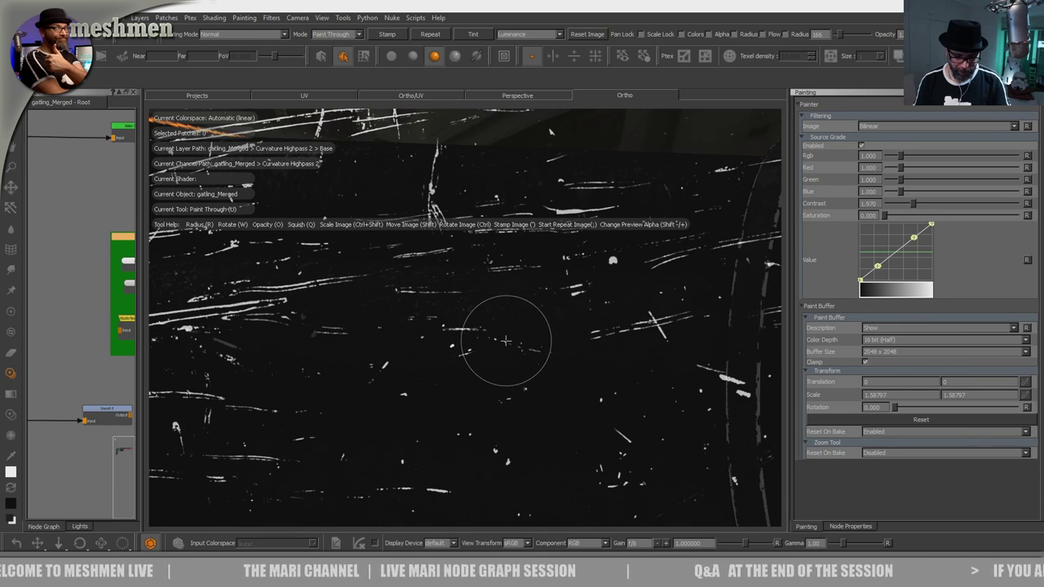
{"action": "right_click_drag", "start_coordinate": [519, 321], "coordinate": [462, 329], "text": "alt"}
{"action": "left_click_drag", "start_coordinate": [461, 329], "coordinate": [511, 385], "text": "alt"}
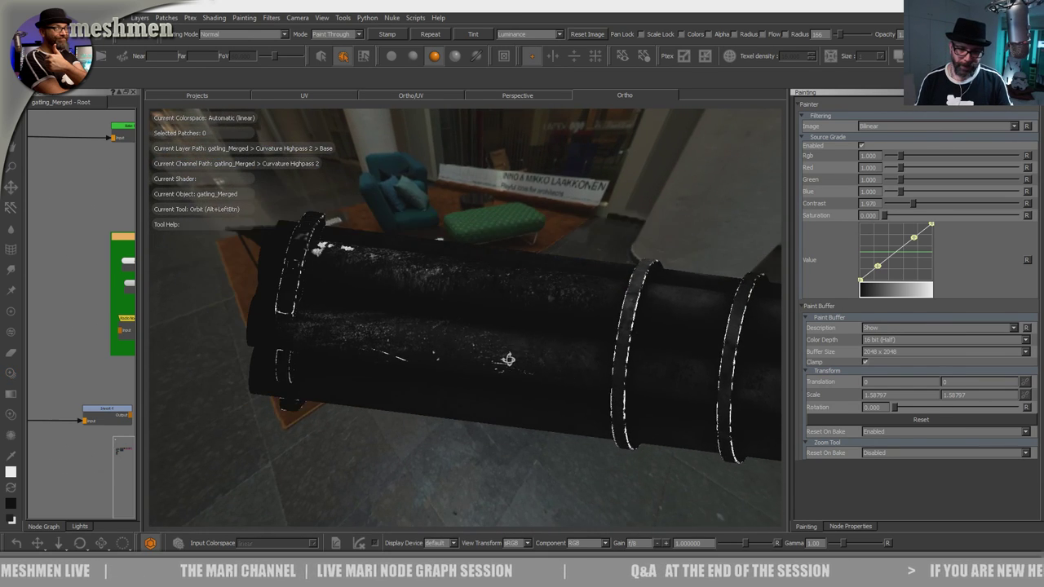
Step: Paint small scratches through the image onto the neighbouring barrel beside the rear band
{"action": "right_click_drag", "start_coordinate": [511, 384], "coordinate": [562, 351], "text": "alt"}
{"action": "middle_click_drag", "start_coordinate": [563, 351], "coordinate": [533, 338], "text": "alt"}
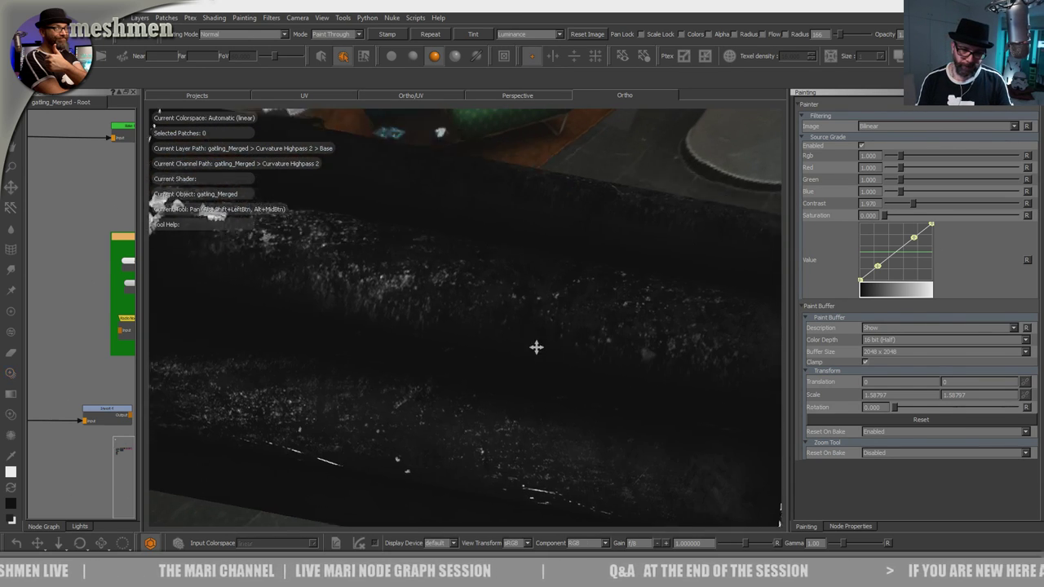
{"action": "left_click_drag", "start_coordinate": [533, 338], "coordinate": [514, 358], "text": "alt"}
{"action": "middle_click_drag", "start_coordinate": [514, 359], "coordinate": [505, 386], "text": "alt"}
{"action": "left_click_drag", "start_coordinate": [505, 387], "coordinate": [522, 400], "text": "alt"}
{"action": "mouse_move", "coordinate": [522, 400]}
{"action": "middle_mouse_down", "text": "alt"}
{"action": "mouse_move", "coordinate": [538, 429]}
{"action": "mouse_move", "coordinate": [437, 391]}
{"action": "middle_mouse_up", "text": "alt"}
{"action": "left_click_drag", "start_coordinate": [438, 392], "coordinate": [389, 464], "text": "alt"}
{"action": "left_click_drag", "start_coordinate": [331, 359], "coordinate": [302, 374]}
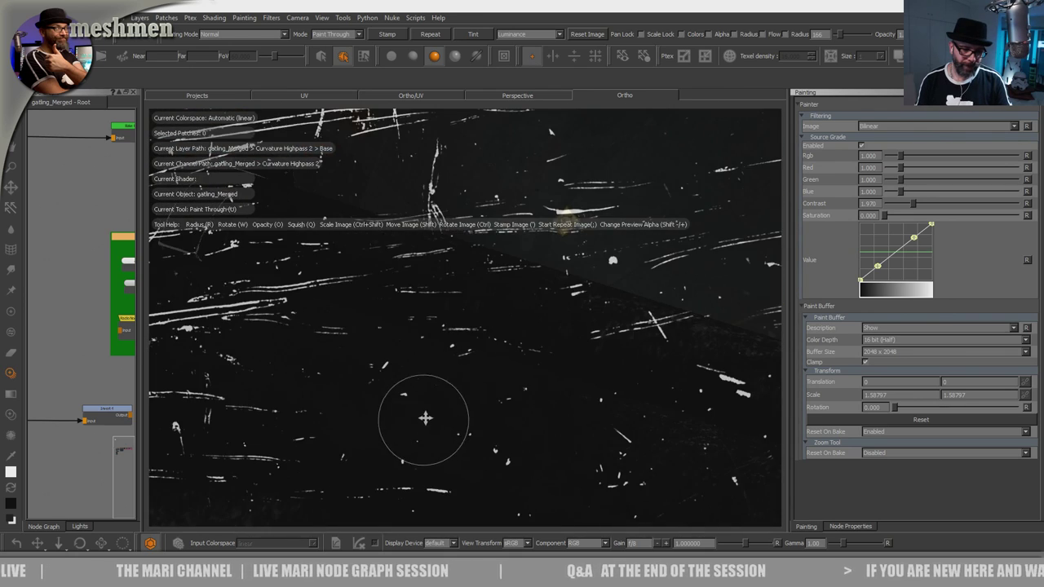
{"action": "left_click_drag", "start_coordinate": [448, 423], "coordinate": [475, 436]}
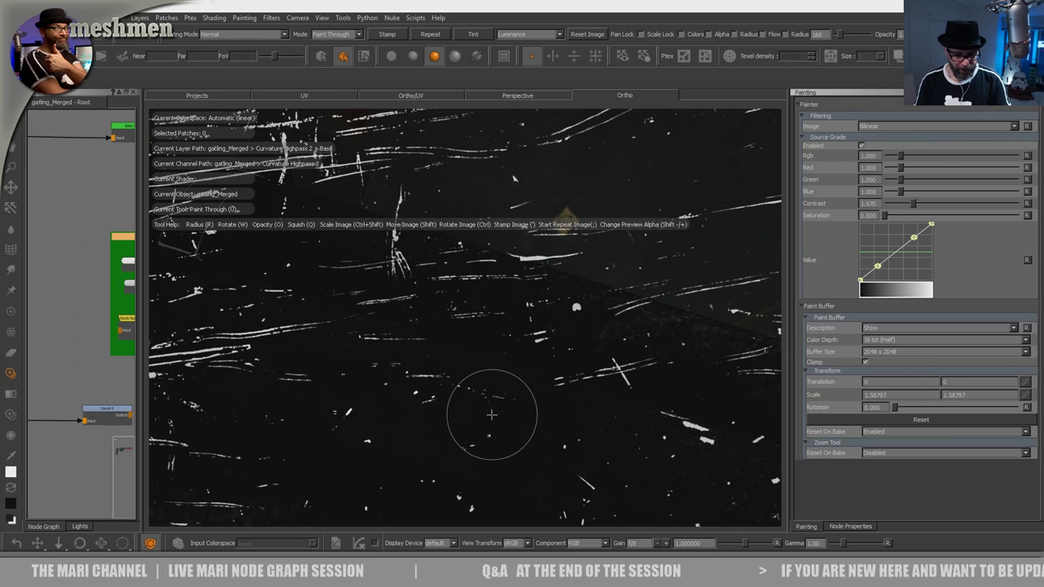
{"action": "right_click_drag", "start_coordinate": [536, 392], "coordinate": [494, 393], "text": "alt"}
{"action": "left_click_drag", "start_coordinate": [494, 394], "coordinate": [464, 328], "text": "alt"}
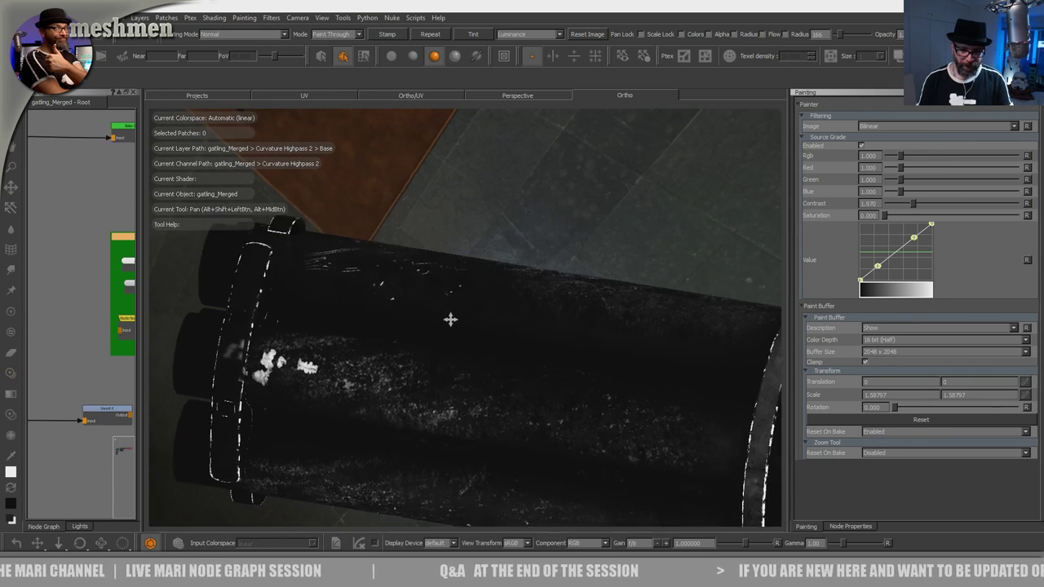
Step: Shift the scratch image over the barrels and paint scratches between the two middle bands
{"action": "right_click_drag", "start_coordinate": [464, 329], "coordinate": [481, 370], "text": "alt"}
{"action": "left_click_drag", "start_coordinate": [482, 369], "coordinate": [494, 337], "text": "alt"}
{"action": "middle_click_drag", "start_coordinate": [494, 337], "coordinate": [501, 309], "text": "alt"}
{"action": "right_click_drag", "start_coordinate": [500, 310], "coordinate": [583, 307], "text": "alt"}
{"action": "middle_click_drag", "start_coordinate": [584, 306], "coordinate": [296, 315], "text": "alt"}
{"action": "left_click_drag", "start_coordinate": [296, 315], "coordinate": [273, 318], "text": "alt"}
{"action": "middle_click_drag", "start_coordinate": [489, 383], "coordinate": [411, 354], "text": "alt"}
{"action": "right_click_drag", "start_coordinate": [411, 354], "coordinate": [473, 371], "text": "alt"}
{"action": "left_click_drag", "start_coordinate": [484, 378], "coordinate": [571, 433], "text": "shift"}
{"action": "left_click_drag", "start_coordinate": [539, 373], "coordinate": [501, 379]}
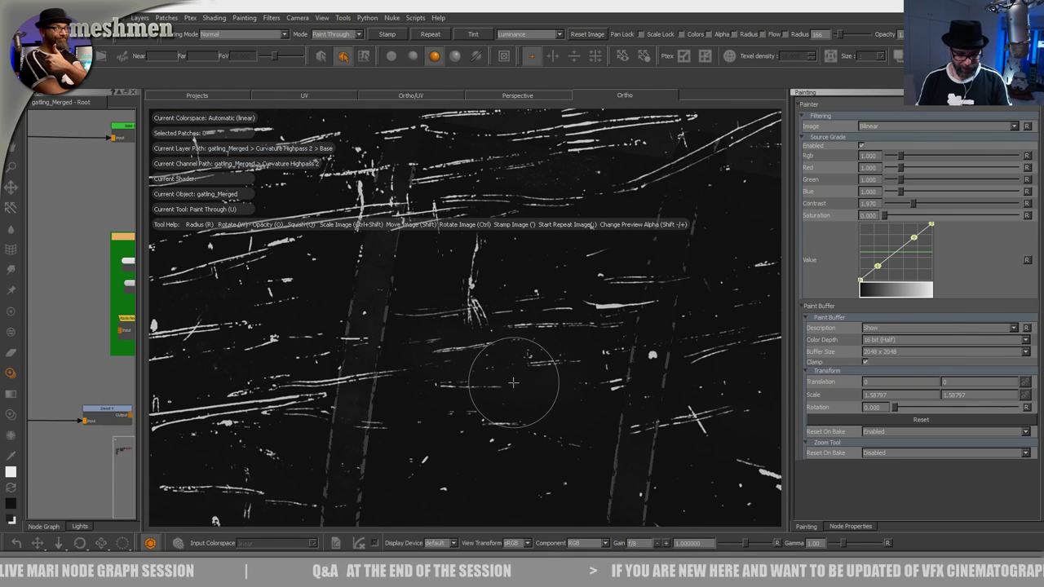
Step: Rotate the scratch image and paint scratches between the front band and the perforated collar
{"action": "right_click_drag", "start_coordinate": [529, 359], "coordinate": [467, 380], "text": "alt"}
{"action": "middle_click_drag", "start_coordinate": [466, 380], "coordinate": [463, 395], "text": "alt"}
{"action": "mouse_move", "coordinate": [468, 383]}
{"action": "left_mouse_down"}
{"action": "mouse_move", "coordinate": [468, 373]}
{"action": "mouse_move", "coordinate": [474, 392]}
{"action": "left_mouse_up"}
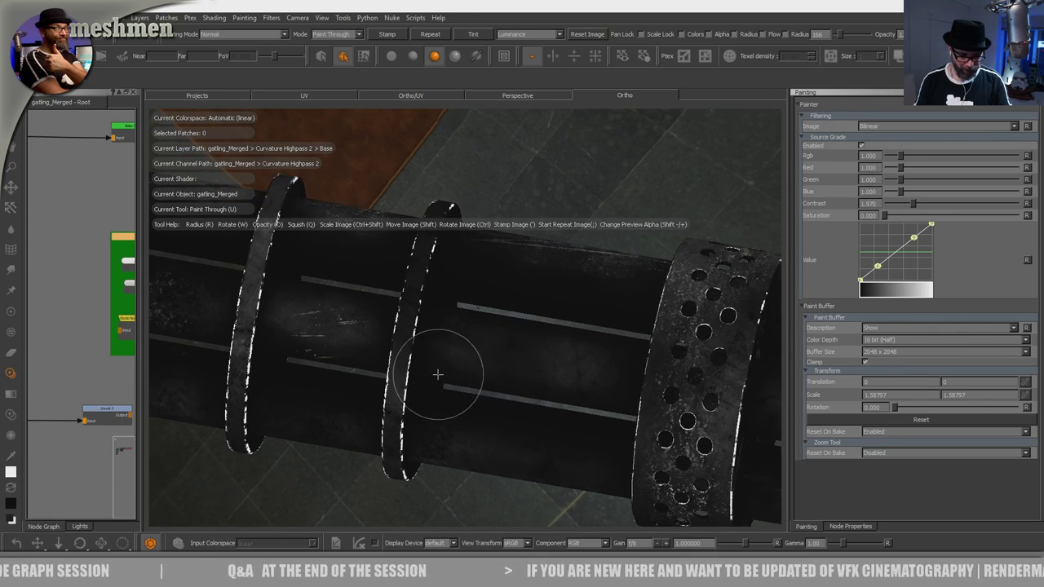
{"action": "right_click_drag", "start_coordinate": [481, 380], "coordinate": [482, 400], "text": "alt"}
{"action": "mouse_move", "coordinate": [548, 419]}
{"action": "left_mouse_down", "text": "ctrl"}
{"action": "mouse_move", "coordinate": [536, 439]}
{"action": "mouse_move", "coordinate": [570, 438]}
{"action": "mouse_move", "coordinate": [578, 380]}
{"action": "mouse_move", "coordinate": [557, 384]}
{"action": "left_mouse_up", "text": "ctrl"}
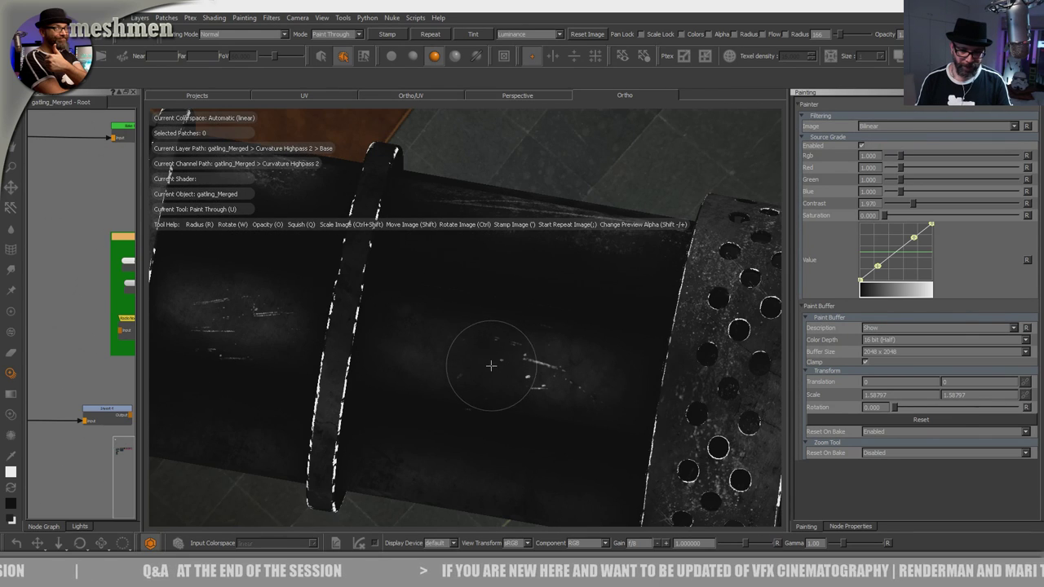
{"action": "mouse_move", "coordinate": [442, 359]}
{"action": "left_mouse_down"}
{"action": "mouse_move", "coordinate": [442, 370]}
{"action": "mouse_move", "coordinate": [478, 354]}
{"action": "left_mouse_up"}
Step: Rescale, move and rotate the scratch image so its long scratches run steeply across the barrels
{"action": "right_click_drag", "start_coordinate": [478, 353], "coordinate": [478, 334], "text": "alt"}
{"action": "left_click_drag", "start_coordinate": [478, 334], "coordinate": [478, 348], "text": "alt"}
{"action": "middle_click_drag", "start_coordinate": [478, 348], "coordinate": [550, 253], "text": "alt"}
{"action": "mouse_move", "coordinate": [551, 253]}
{"action": "right_mouse_down", "text": "alt"}
{"action": "mouse_move", "coordinate": [571, 280]}
{"action": "mouse_move", "coordinate": [556, 351]}
{"action": "right_mouse_up", "text": "alt"}
{"action": "middle_click_drag", "start_coordinate": [557, 351], "coordinate": [487, 343], "text": "alt"}
{"action": "left_click_drag", "start_coordinate": [503, 375], "coordinate": [649, 462], "text": "ctrl+shift"}
{"action": "mouse_move", "coordinate": [569, 404]}
{"action": "left_mouse_down", "text": "shift"}
{"action": "mouse_move", "coordinate": [641, 438]}
{"action": "mouse_move", "coordinate": [595, 440]}
{"action": "left_mouse_up", "text": "shift"}
{"action": "mouse_move", "coordinate": [524, 361]}
{"action": "left_mouse_down", "text": "shift"}
{"action": "mouse_move", "coordinate": [487, 345]}
{"action": "mouse_move", "coordinate": [261, 315]}
{"action": "left_mouse_up", "text": "shift"}
{"action": "left_click_drag", "start_coordinate": [404, 235], "coordinate": [157, 218], "text": "ctrl"}
{"action": "left_click_drag", "start_coordinate": [357, 384], "coordinate": [508, 352], "text": "shift"}
{"action": "left_click_drag", "start_coordinate": [413, 249], "coordinate": [347, 243], "text": "ctrl"}
{"action": "mouse_move", "coordinate": [526, 245]}
{"action": "left_mouse_down", "text": "shift"}
{"action": "mouse_move", "coordinate": [421, 310]}
{"action": "mouse_move", "coordinate": [430, 315]}
{"action": "mouse_move", "coordinate": [394, 285]}
{"action": "mouse_move", "coordinate": [391, 300]}
{"action": "left_mouse_up", "text": "shift"}
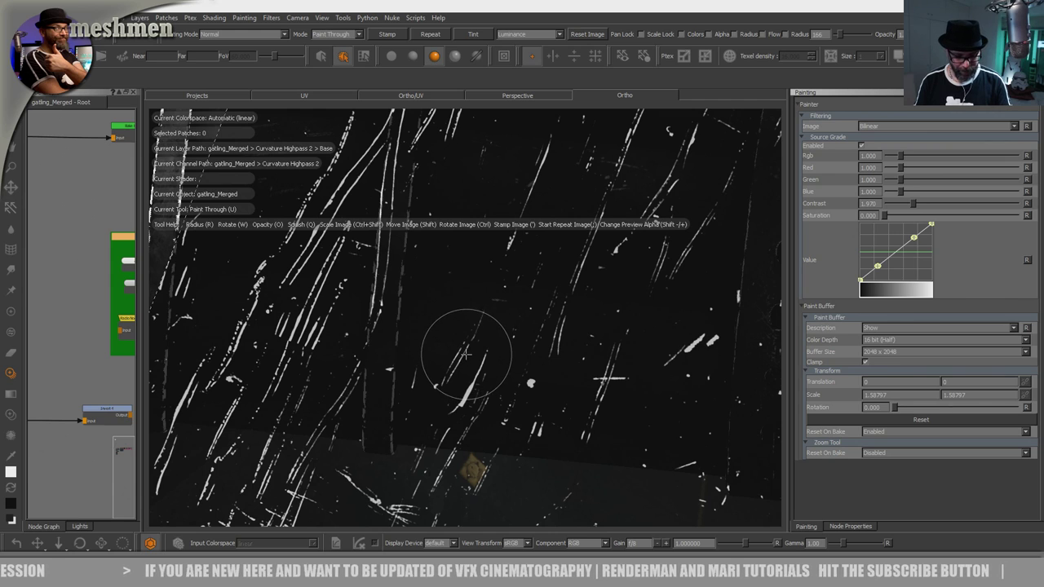
Step: Reposition the scratch image beside the perforated collar and rotate it so the scratches run nearly along the barrels
{"action": "right_click_drag", "start_coordinate": [561, 277], "coordinate": [508, 324], "text": "alt"}
{"action": "left_click_drag", "start_coordinate": [508, 324], "coordinate": [503, 318], "text": "alt"}
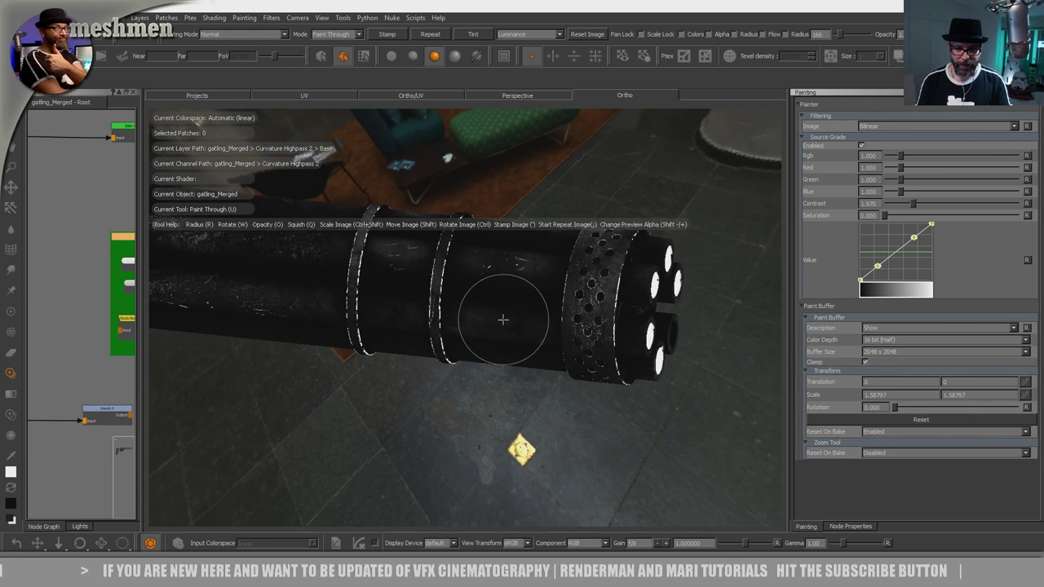
{"action": "right_click_drag", "start_coordinate": [503, 317], "coordinate": [558, 290], "text": "alt"}
{"action": "middle_click_drag", "start_coordinate": [447, 241], "coordinate": [530, 286], "text": "alt"}
{"action": "left_click_drag", "start_coordinate": [529, 286], "coordinate": [539, 287], "text": "alt"}
{"action": "right_click_drag", "start_coordinate": [507, 326], "coordinate": [539, 321], "text": "alt"}
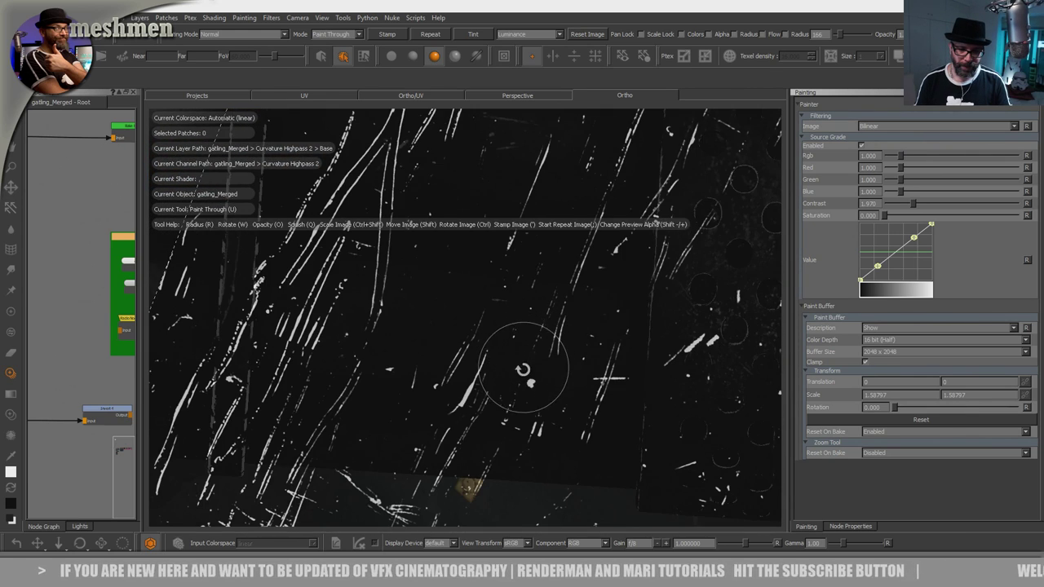
{"action": "left_click_drag", "start_coordinate": [548, 390], "coordinate": [447, 349], "text": "shift"}
{"action": "left_click", "coordinate": [449, 348]}
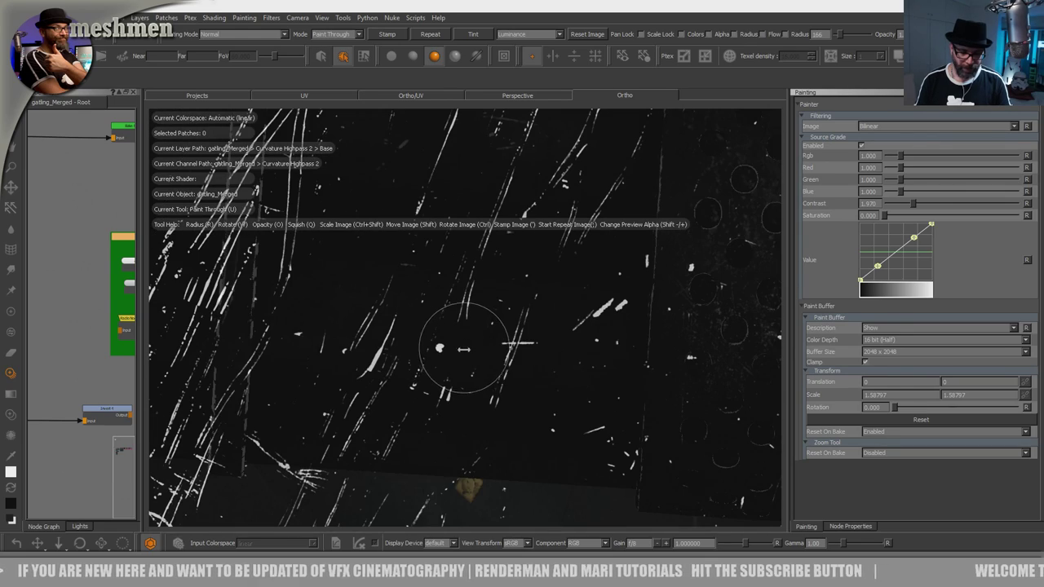
{"action": "left_click_drag", "start_coordinate": [416, 294], "coordinate": [441, 335], "text": "ctrl"}
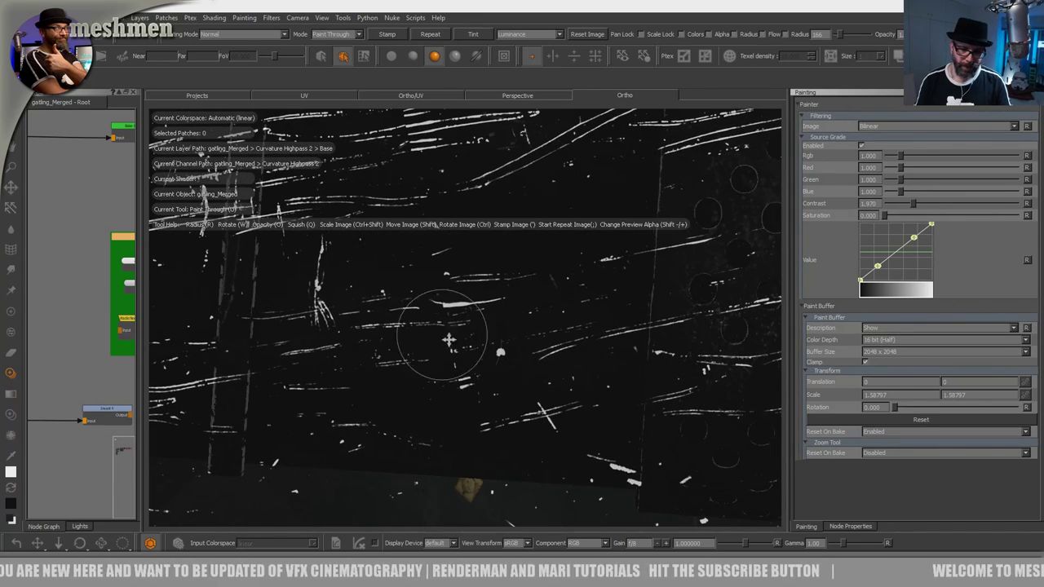
Step: Paint scratches along the barrels from the collar rearward, shifting the image and reducing the brush radius to 104
{"action": "key", "text": "k"}
{"action": "left_click", "coordinate": [519, 338]}
{"action": "left_click", "coordinate": [507, 346]}
{"action": "left_click", "coordinate": [482, 323]}
{"action": "middle_click_drag", "start_coordinate": [409, 342], "coordinate": [644, 343], "text": "alt"}
{"action": "middle_click_drag", "start_coordinate": [506, 336], "coordinate": [605, 366], "text": "alt"}
{"action": "left_click_drag", "start_coordinate": [457, 364], "coordinate": [440, 372], "text": "shift"}
{"action": "mouse_move", "coordinate": [406, 344]}
{"action": "left_mouse_down"}
{"action": "mouse_move", "coordinate": [392, 342]}
{"action": "mouse_move", "coordinate": [435, 342]}
{"action": "left_mouse_up"}
{"action": "middle_click_drag", "start_coordinate": [383, 349], "coordinate": [678, 357], "text": "alt"}
Step: Bake the painted scratches onto the underside of the gatling barrels
{"action": "right_click_drag", "start_coordinate": [522, 350], "coordinate": [426, 321], "text": "alt"}
{"action": "left_click_drag", "start_coordinate": [426, 321], "coordinate": [444, 342], "text": "alt"}
{"action": "right_click_drag", "start_coordinate": [456, 314], "coordinate": [440, 269], "text": "alt"}
{"action": "mouse_move", "coordinate": [454, 354]}
{"action": "left_mouse_down", "text": "alt"}
{"action": "mouse_move", "coordinate": [457, 340]}
{"action": "mouse_move", "coordinate": [454, 353]}
{"action": "left_mouse_up", "text": "alt"}
{"action": "left_click_drag", "start_coordinate": [480, 347], "coordinate": [480, 365], "text": "alt"}
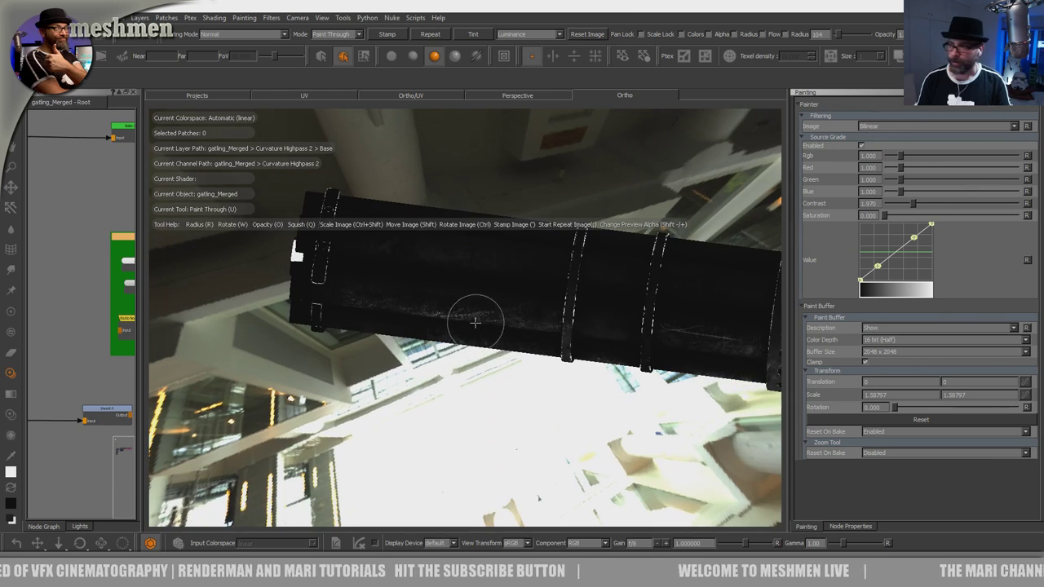
{"action": "middle_click_drag", "start_coordinate": [477, 308], "coordinate": [480, 347], "text": "alt"}
{"action": "right_click_drag", "start_coordinate": [473, 328], "coordinate": [505, 325], "text": "alt"}
{"action": "middle_click_drag", "start_coordinate": [503, 309], "coordinate": [522, 345], "text": "alt"}
{"action": "right_click_drag", "start_coordinate": [499, 342], "coordinate": [535, 340], "text": "alt"}
{"action": "middle_click_drag", "start_coordinate": [504, 351], "coordinate": [482, 279], "text": "alt"}
{"action": "right_click_drag", "start_coordinate": [484, 280], "coordinate": [514, 285], "text": "alt"}
{"action": "mouse_move", "coordinate": [438, 325]}
{"action": "left_mouse_down", "text": "alt"}
{"action": "mouse_move", "coordinate": [578, 317]}
{"action": "mouse_move", "coordinate": [554, 299]}
{"action": "mouse_move", "coordinate": [371, 273]}
{"action": "mouse_move", "coordinate": [272, 276]}
{"action": "left_mouse_up", "text": "alt"}
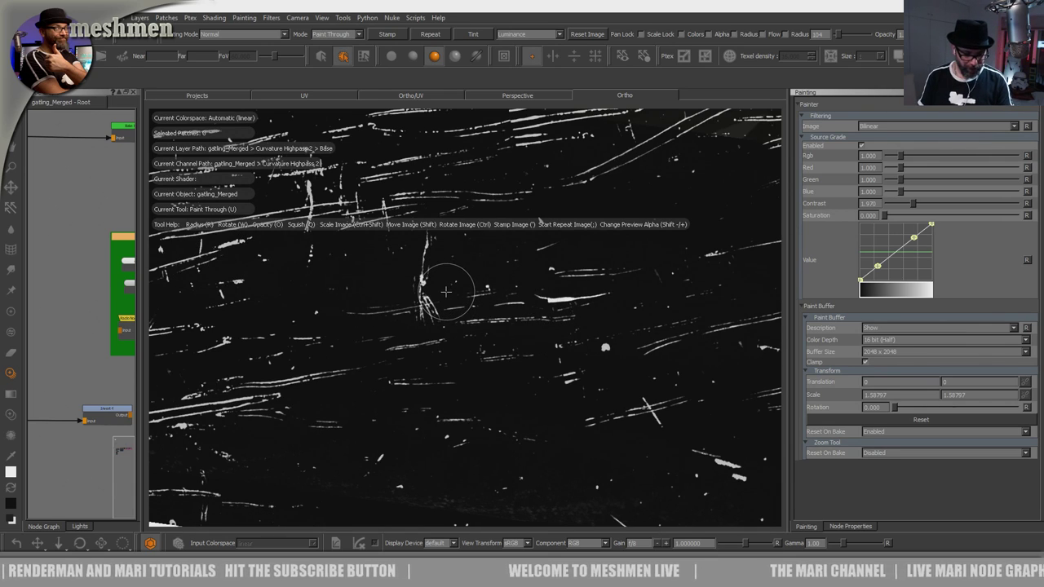
{"action": "key", "text": "b"}
Step: Shift the scratch image over an unpainted area at the banded end of the gatling barrels
{"action": "mouse_move", "coordinate": [335, 282]}
{"action": "middle_mouse_down", "text": "alt"}
{"action": "mouse_move", "coordinate": [363, 307]}
{"action": "mouse_move", "coordinate": [611, 351]}
{"action": "middle_mouse_up", "text": "alt"}
{"action": "right_click_drag", "start_coordinate": [611, 351], "coordinate": [438, 329], "text": "alt"}
{"action": "left_click_drag", "start_coordinate": [438, 328], "coordinate": [466, 322], "text": "alt"}
{"action": "middle_click_drag", "start_coordinate": [463, 323], "coordinate": [458, 329], "text": "alt"}
{"action": "right_click_drag", "start_coordinate": [457, 330], "coordinate": [487, 324], "text": "alt"}
{"action": "left_click_drag", "start_coordinate": [487, 324], "coordinate": [459, 261], "text": "alt"}
{"action": "middle_click_drag", "start_coordinate": [459, 261], "coordinate": [431, 279], "text": "alt"}
{"action": "right_click_drag", "start_coordinate": [432, 279], "coordinate": [441, 328], "text": "alt"}
{"action": "left_click_drag", "start_coordinate": [446, 361], "coordinate": [365, 314], "text": "shift"}
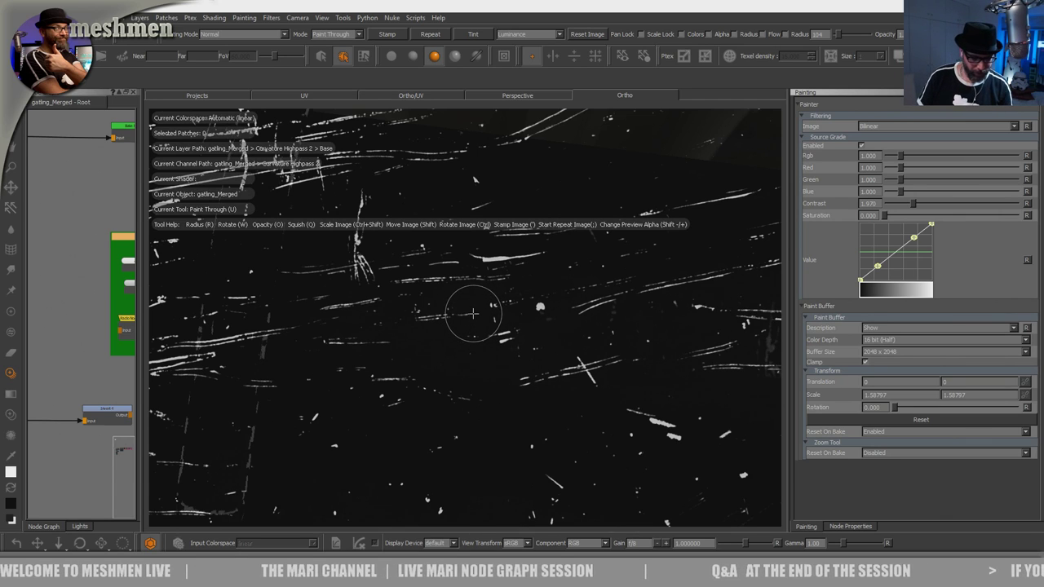
Step: Examine the gatling barrels from several angles beneath the scratch image overlay
{"action": "middle_click_drag", "start_coordinate": [376, 308], "coordinate": [487, 328], "text": "alt"}
{"action": "left_click_drag", "start_coordinate": [487, 329], "coordinate": [459, 262], "text": "alt"}
{"action": "middle_click_drag", "start_coordinate": [459, 262], "coordinate": [440, 324], "text": "alt"}
{"action": "right_click_drag", "start_coordinate": [440, 323], "coordinate": [456, 357], "text": "alt"}
{"action": "left_click_drag", "start_coordinate": [457, 356], "coordinate": [438, 326], "text": "alt"}
{"action": "right_click_drag", "start_coordinate": [438, 326], "coordinate": [445, 347], "text": "alt"}
{"action": "middle_click_drag", "start_coordinate": [445, 347], "coordinate": [368, 368], "text": "alt"}
{"action": "right_click_drag", "start_coordinate": [368, 367], "coordinate": [442, 348], "text": "alt"}
{"action": "middle_click_drag", "start_coordinate": [443, 347], "coordinate": [494, 393], "text": "alt"}
{"action": "left_click_drag", "start_coordinate": [495, 393], "coordinate": [481, 417], "text": "alt"}
{"action": "right_click_drag", "start_coordinate": [494, 375], "coordinate": [408, 382], "text": "alt"}
{"action": "right_click", "coordinate": [551, 199]}
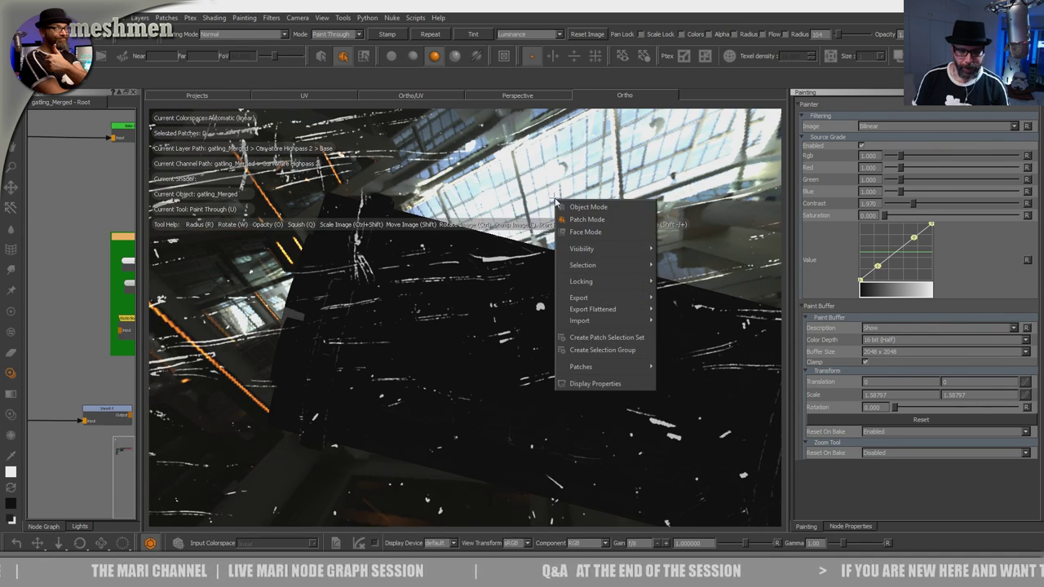
{"action": "right_click", "coordinate": [687, 183]}
{"action": "right_click", "coordinate": [652, 165]}
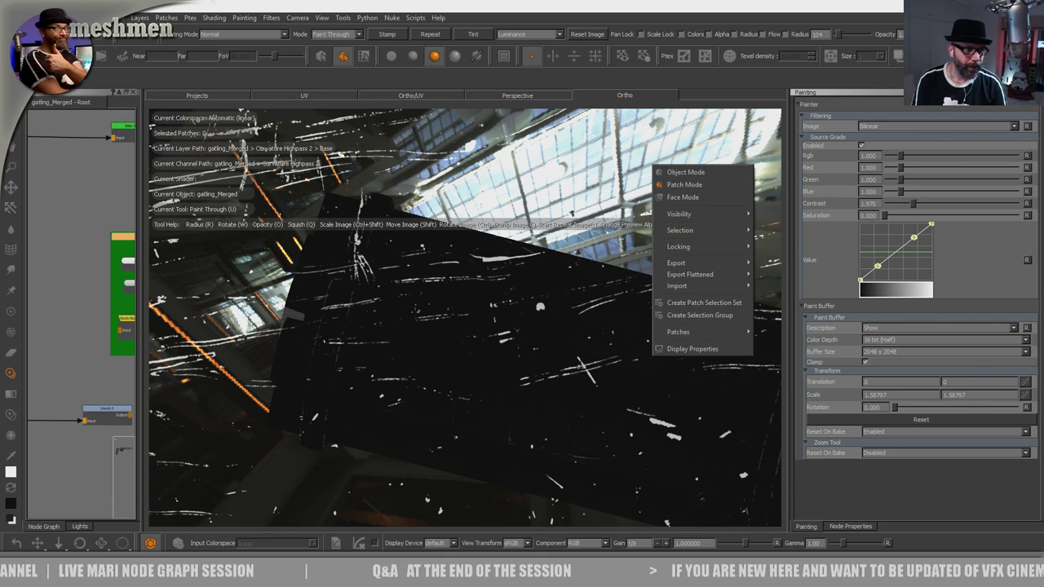
{"action": "left_click", "coordinate": [408, 241]}
{"action": "mouse_move", "coordinate": [526, 247]}
{"action": "middle_mouse_down", "text": "alt"}
{"action": "mouse_move", "coordinate": [497, 262]}
{"action": "mouse_move", "coordinate": [432, 253]}
{"action": "middle_mouse_up", "text": "alt"}
Step: Switch from Paint Through to the Paint tool and bring up the Lights palette
{"action": "key", "text": "p"}
{"action": "right_click_drag", "start_coordinate": [546, 298], "coordinate": [490, 318], "text": "alt"}
{"action": "mouse_move", "coordinate": [490, 318]}
{"action": "left_mouse_down", "text": "alt"}
{"action": "mouse_move", "coordinate": [519, 331]}
{"action": "mouse_move", "coordinate": [534, 324]}
{"action": "left_mouse_up", "text": "alt"}
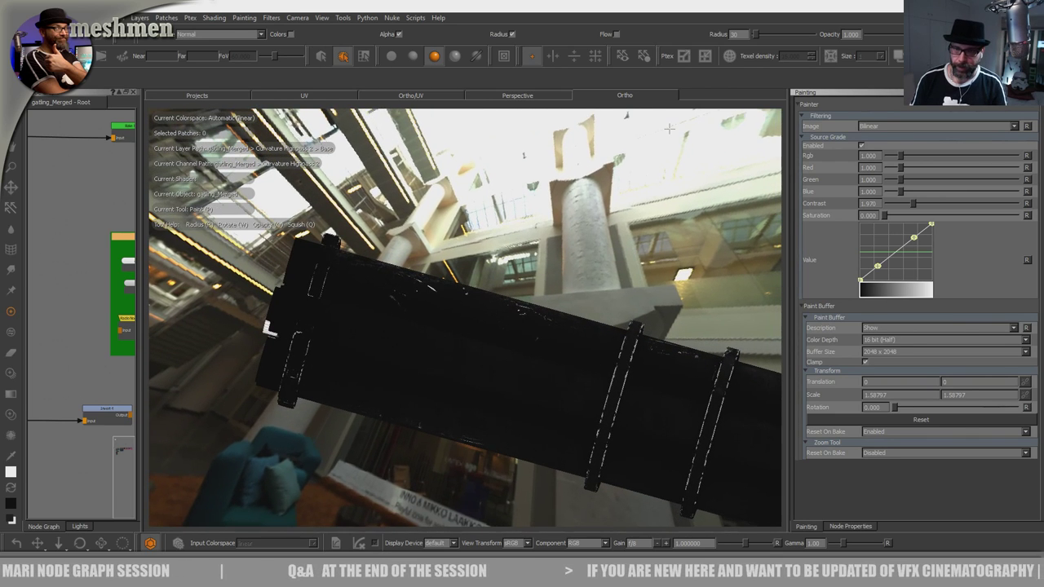
{"action": "right_click", "coordinate": [664, 21]}
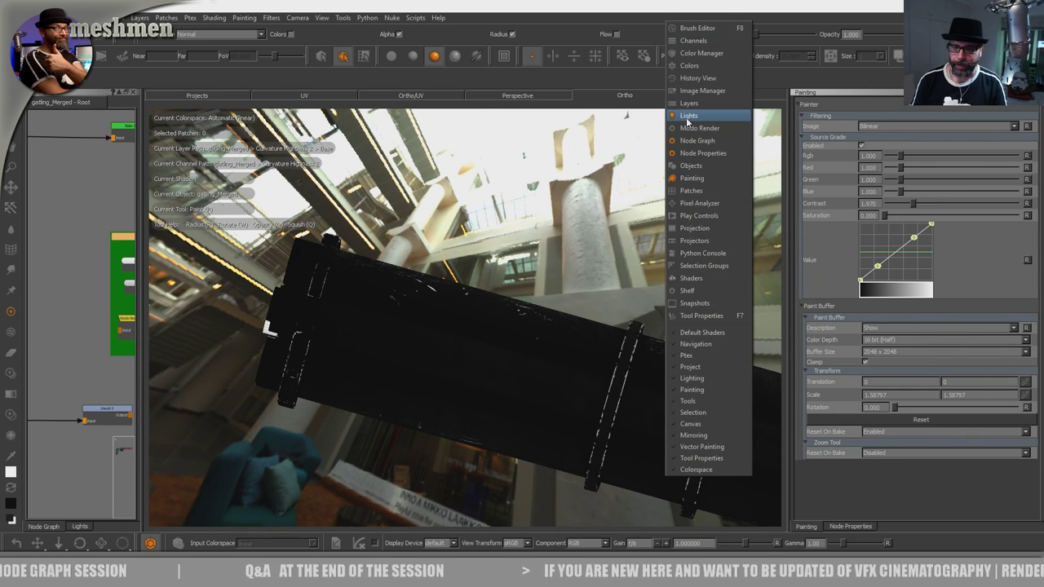
{"action": "left_click", "coordinate": [688, 119]}
{"action": "right_click", "coordinate": [686, 28]}
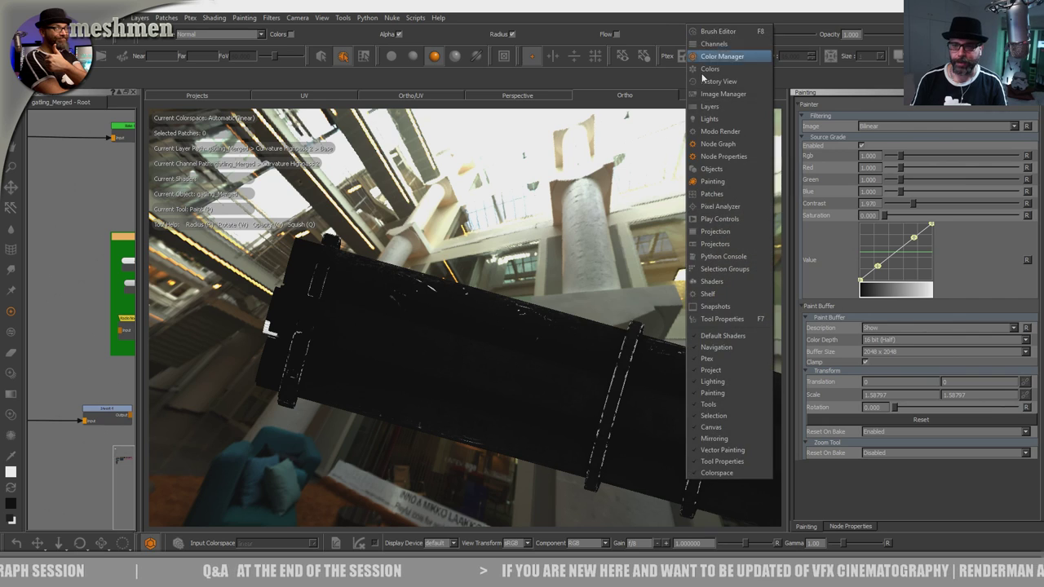
{"action": "left_click", "coordinate": [703, 123]}
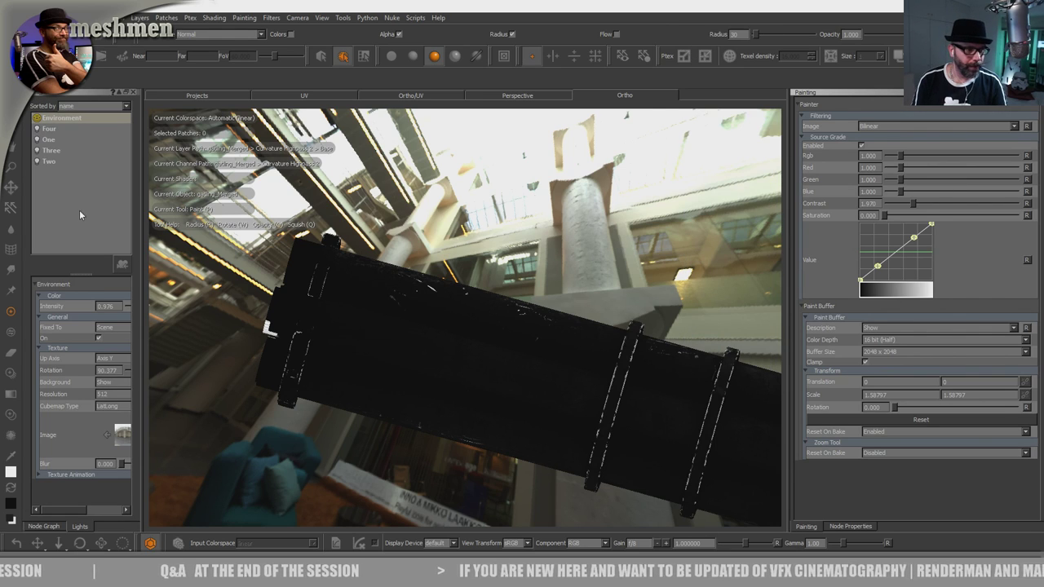
Step: Widen the Lights palette and set the Environment light's background to Hide while leaving the light enabled
{"action": "left_click", "coordinate": [37, 118]}
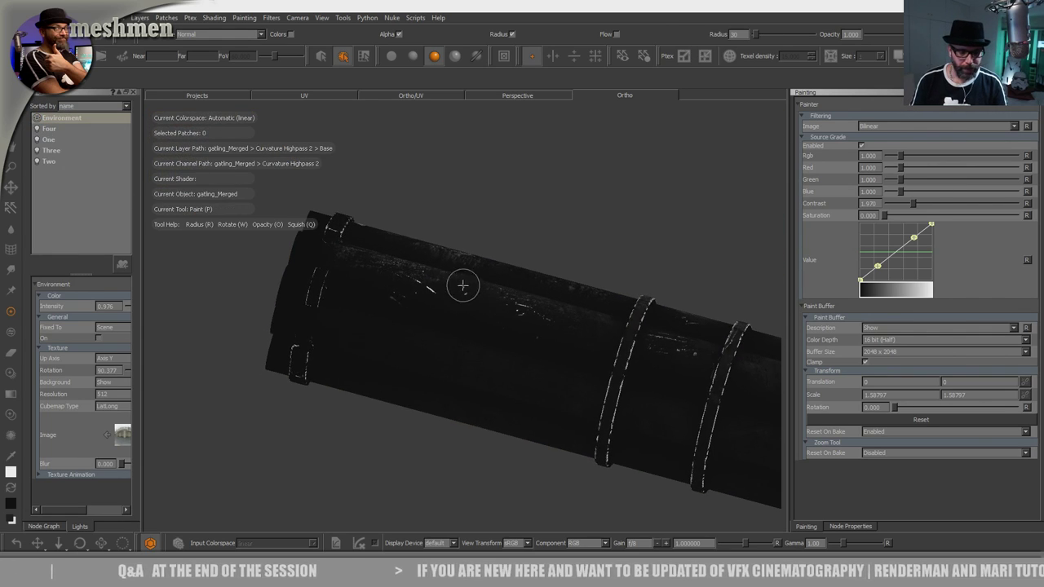
{"action": "left_click", "coordinate": [37, 119]}
{"action": "left_click_drag", "start_coordinate": [140, 229], "coordinate": [232, 229]}
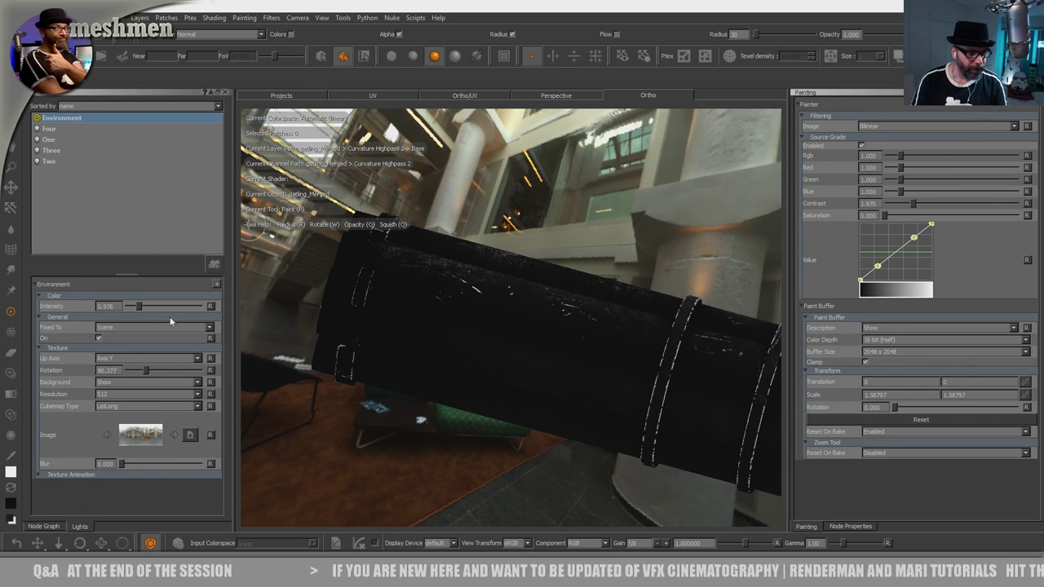
{"action": "left_click", "coordinate": [114, 385]}
{"action": "left_click", "coordinate": [118, 395]}
Step: Return to Paint Through at the banded end of the barrels and set the source image contrast to 1.430
{"action": "middle_click_drag", "start_coordinate": [516, 332], "coordinate": [469, 320], "text": "alt"}
{"action": "right_click_drag", "start_coordinate": [470, 320], "coordinate": [480, 376], "text": "alt"}
{"action": "left_click_drag", "start_coordinate": [480, 375], "coordinate": [587, 358], "text": "alt"}
{"action": "right_click_drag", "start_coordinate": [587, 359], "coordinate": [545, 343], "text": "alt"}
{"action": "left_click_drag", "start_coordinate": [546, 343], "coordinate": [565, 336], "text": "alt"}
{"action": "middle_click_drag", "start_coordinate": [531, 342], "coordinate": [507, 319], "text": "alt"}
{"action": "right_click_drag", "start_coordinate": [507, 319], "coordinate": [541, 325], "text": "alt"}
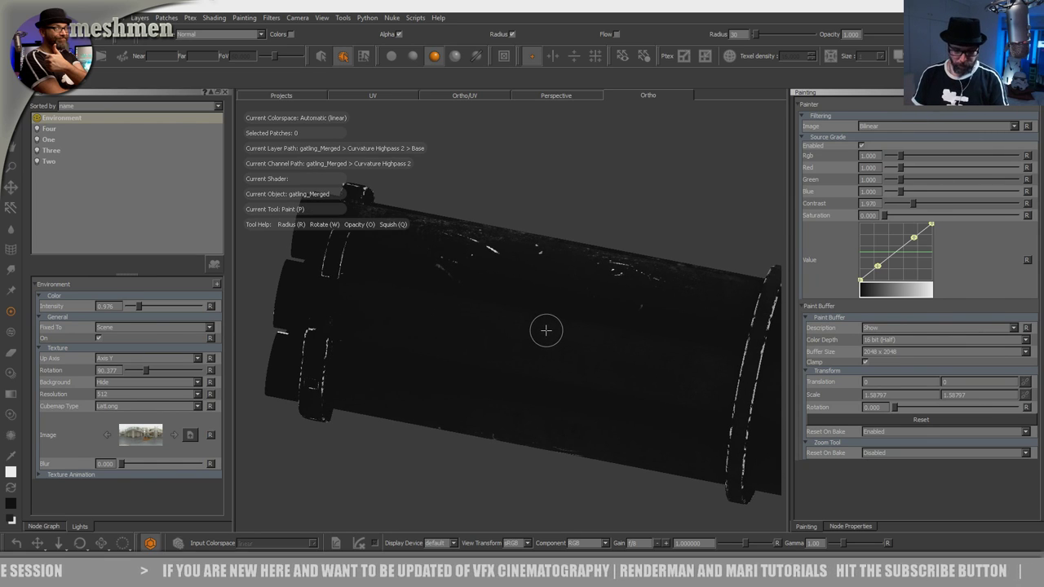
{"action": "key", "text": "u"}
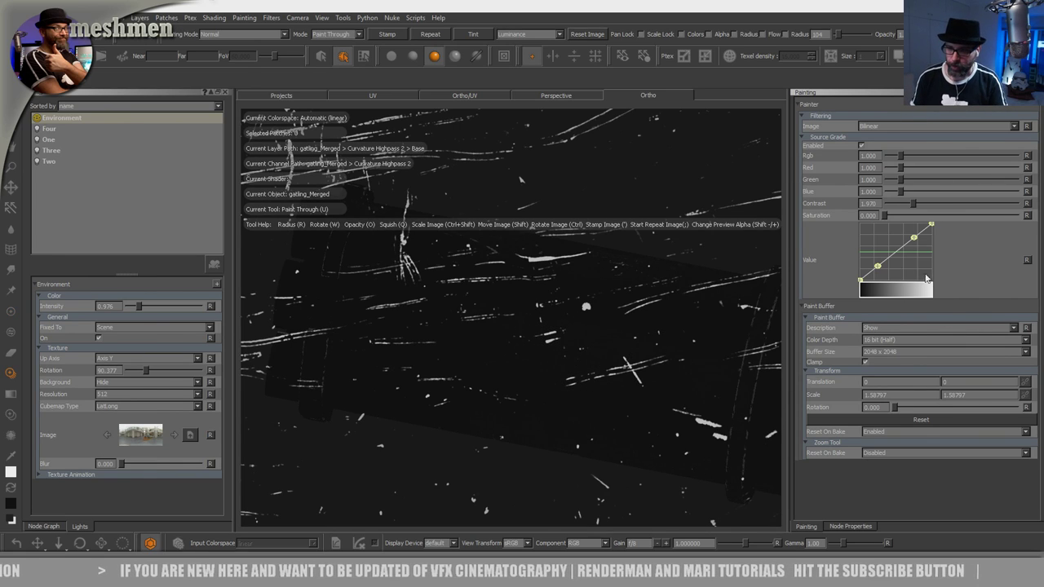
{"action": "left_click_drag", "start_coordinate": [914, 211], "coordinate": [903, 208]}
{"action": "mouse_move", "coordinate": [524, 385]}
{"action": "left_mouse_down"}
{"action": "mouse_move", "coordinate": [489, 357]}
{"action": "mouse_move", "coordinate": [543, 358]}
{"action": "left_mouse_up"}
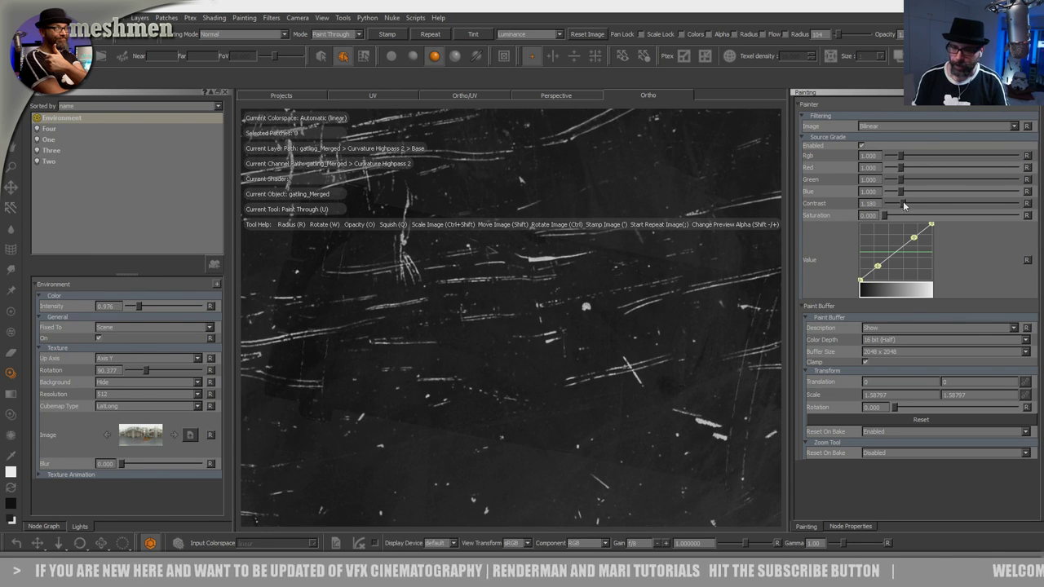
{"action": "left_click_drag", "start_coordinate": [903, 204], "coordinate": [908, 205]}
{"action": "left_click_drag", "start_coordinate": [589, 327], "coordinate": [587, 329]}
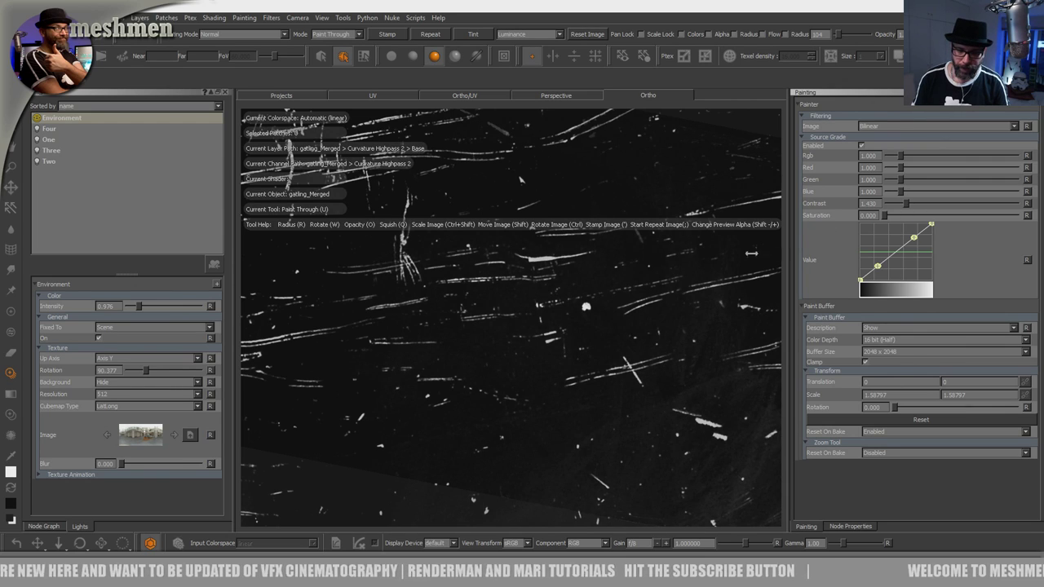
Step: Load sctach6.png from the METAL images as the paint-through source and try a few scratches mid-barrel
{"action": "middle_click_drag", "start_coordinate": [533, 340], "coordinate": [519, 310], "text": "alt"}
{"action": "left_click_drag", "start_coordinate": [520, 309], "coordinate": [514, 334], "text": "alt"}
{"action": "key", "text": "i"}
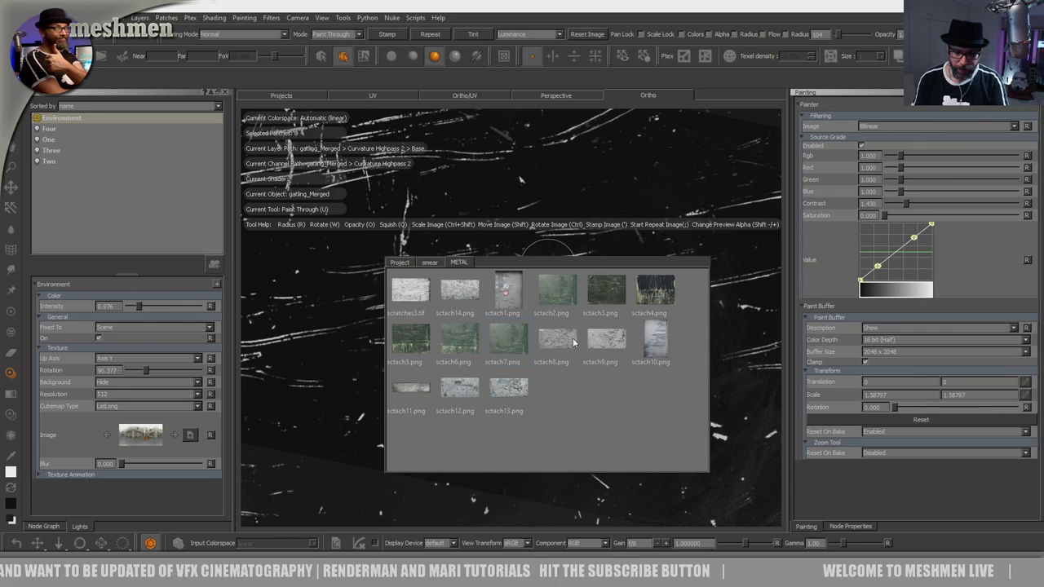
{"action": "left_click_drag", "start_coordinate": [458, 340], "coordinate": [531, 220]}
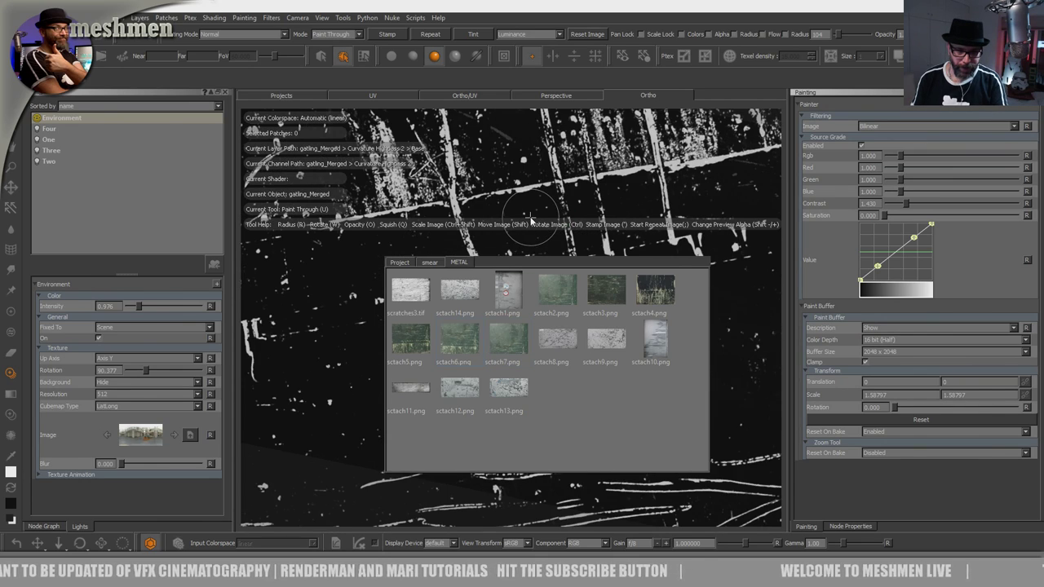
{"action": "mouse_move", "coordinate": [547, 329]}
{"action": "left_mouse_down", "text": "alt"}
{"action": "mouse_move", "coordinate": [574, 264]}
{"action": "mouse_move", "coordinate": [552, 409]}
{"action": "mouse_move", "coordinate": [530, 334]}
{"action": "mouse_move", "coordinate": [555, 348]}
{"action": "mouse_move", "coordinate": [581, 301]}
{"action": "mouse_move", "coordinate": [576, 309]}
{"action": "left_mouse_up", "text": "alt"}
{"action": "key", "text": "p"}
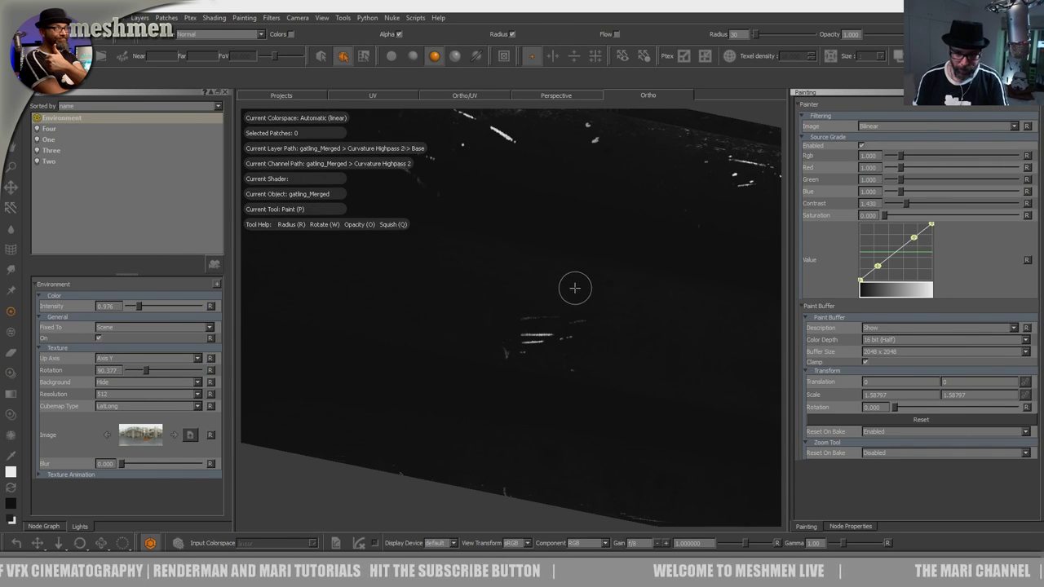
{"action": "right_click_drag", "start_coordinate": [571, 288], "coordinate": [556, 294], "text": "alt"}
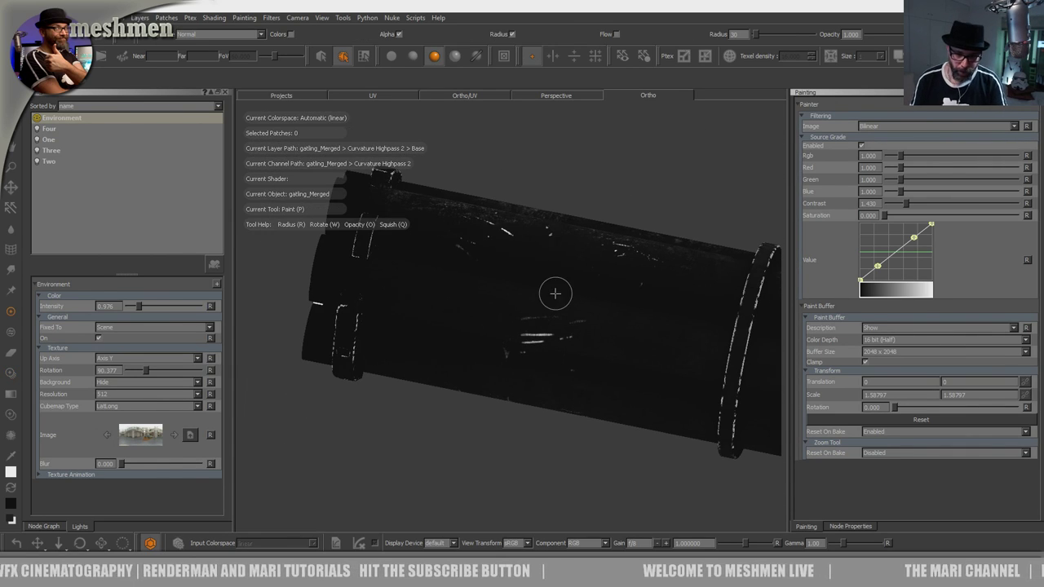
Step: Set the canvas wireframe color to a nearly transparent white in the display properties
{"action": "right_click", "coordinate": [469, 430]}
{"action": "left_click", "coordinate": [509, 424]}
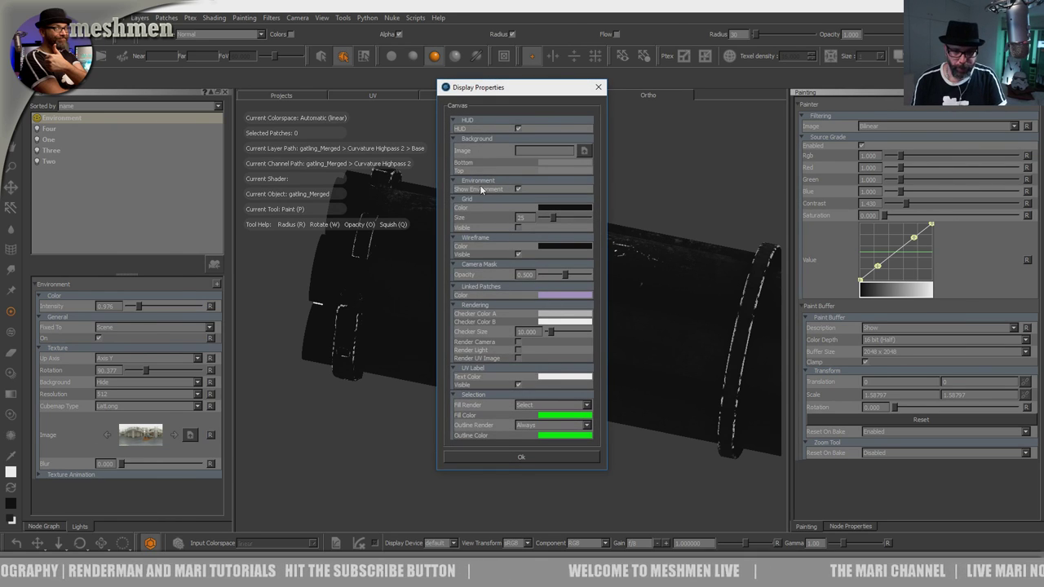
{"action": "left_click", "coordinate": [557, 249]}
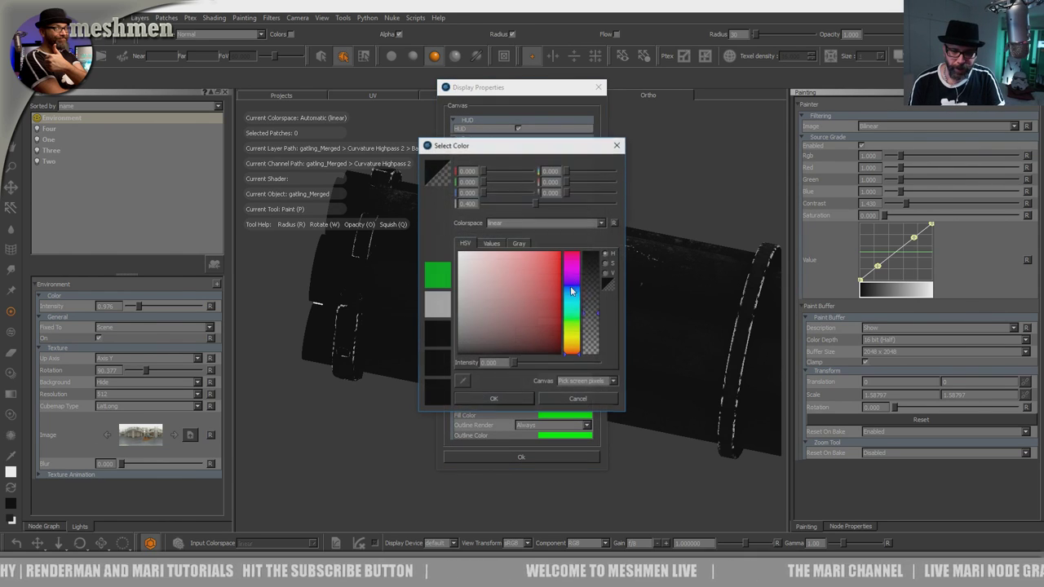
{"action": "left_click_drag", "start_coordinate": [593, 314], "coordinate": [591, 346]}
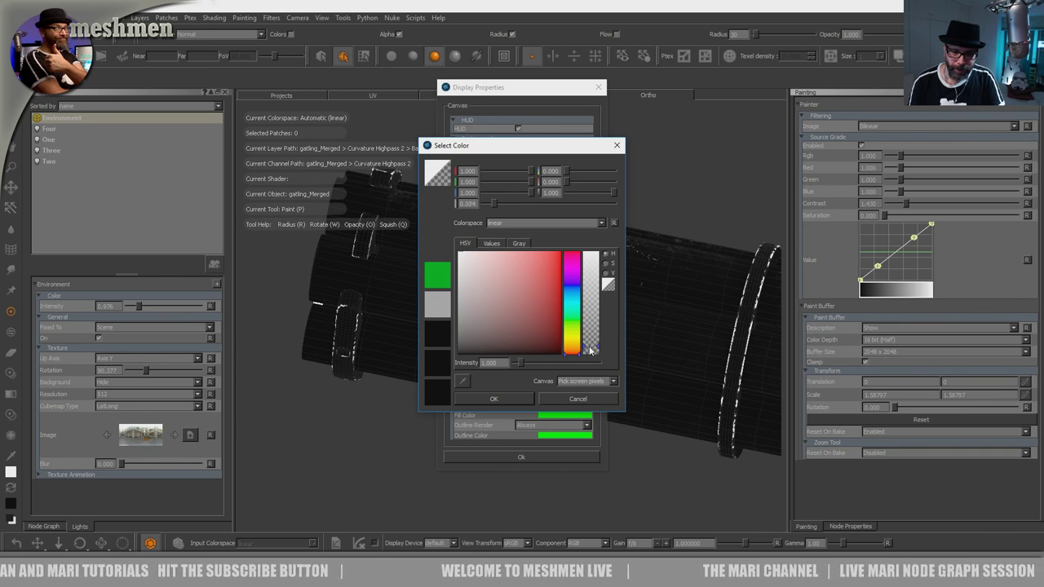
{"action": "left_click", "coordinate": [530, 398]}
{"action": "left_click", "coordinate": [496, 457]}
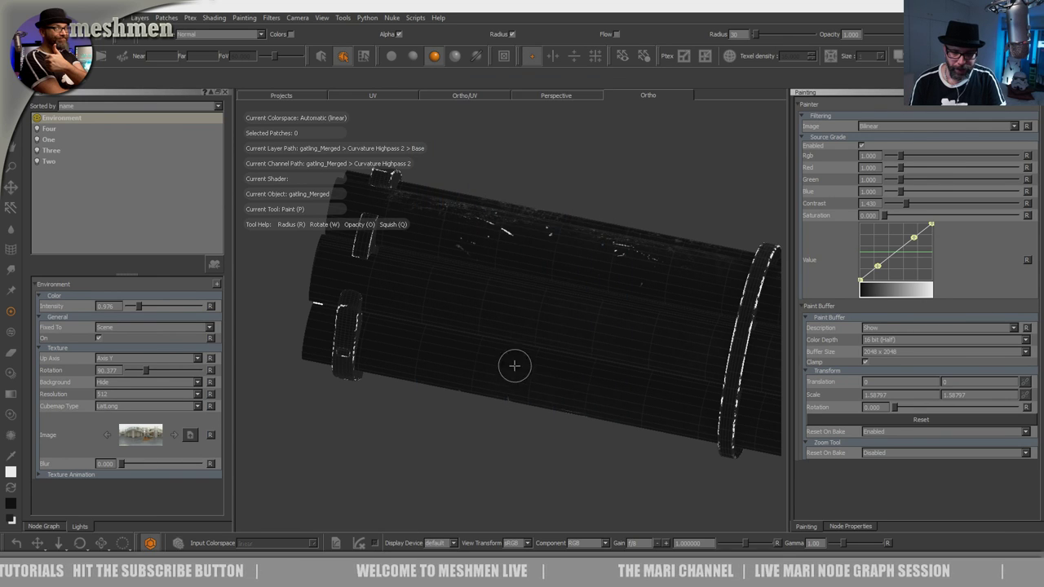
Step: Reactivate Paint Through with the sctach6.png image over the middle section of the barrels
{"action": "middle_click_drag", "start_coordinate": [514, 362], "coordinate": [494, 335], "text": "alt"}
{"action": "right_click_drag", "start_coordinate": [494, 335], "coordinate": [494, 354], "text": "alt"}
{"action": "mouse_move", "coordinate": [493, 355]}
{"action": "left_mouse_down", "text": "alt"}
{"action": "mouse_move", "coordinate": [577, 372]}
{"action": "mouse_move", "coordinate": [534, 364]}
{"action": "left_mouse_up", "text": "alt"}
{"action": "right_click_drag", "start_coordinate": [534, 363], "coordinate": [506, 328], "text": "alt"}
{"action": "left_click_drag", "start_coordinate": [506, 328], "coordinate": [517, 328], "text": "alt"}
{"action": "right_click_drag", "start_coordinate": [517, 328], "coordinate": [514, 352], "text": "alt"}
{"action": "middle_click_drag", "start_coordinate": [513, 352], "coordinate": [529, 365], "text": "alt"}
{"action": "key", "text": "u"}
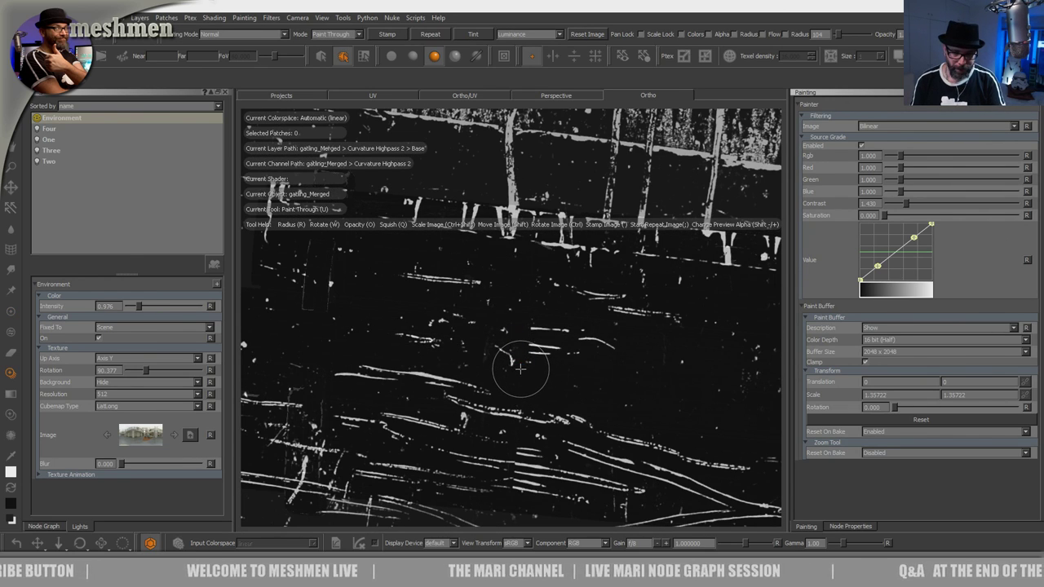
Step: Shift the sctach6.png image along the barrels and paint a small patch of its scratches
{"action": "right_click_drag", "start_coordinate": [521, 368], "coordinate": [400, 340], "text": "alt"}
{"action": "middle_click_drag", "start_coordinate": [401, 340], "coordinate": [334, 343], "text": "alt"}
{"action": "right_click_drag", "start_coordinate": [334, 342], "coordinate": [543, 354], "text": "alt"}
{"action": "middle_click_drag", "start_coordinate": [543, 354], "coordinate": [535, 335], "text": "alt"}
{"action": "mouse_move", "coordinate": [571, 377]}
{"action": "left_mouse_down", "text": "shift"}
{"action": "mouse_move", "coordinate": [521, 361]}
{"action": "mouse_move", "coordinate": [530, 357]}
{"action": "left_mouse_up", "text": "shift"}
{"action": "left_click_drag", "start_coordinate": [557, 354], "coordinate": [560, 345]}
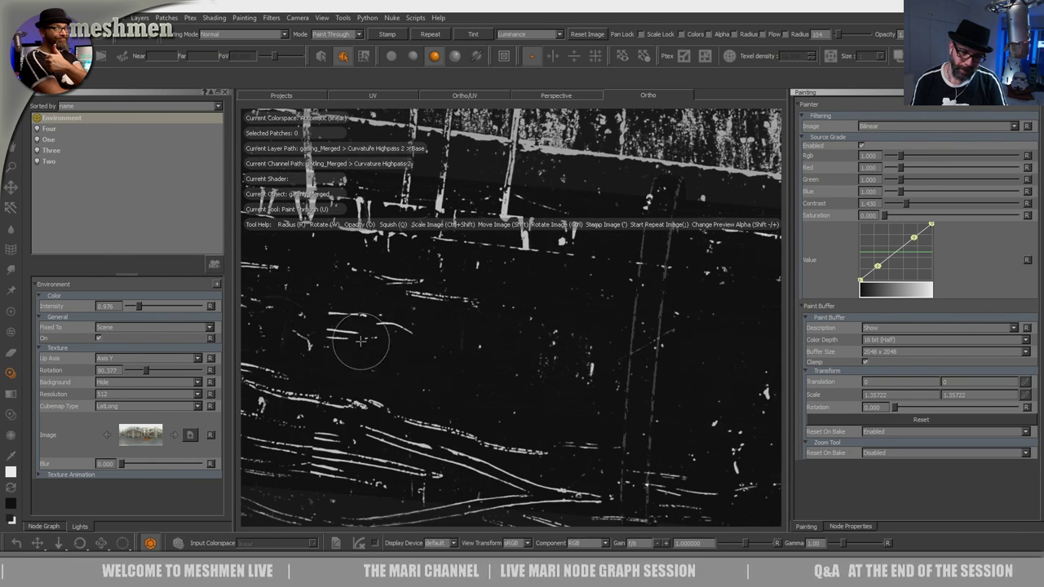
Step: Load sctach2.png as the paint-through source and reposition it over the barrels beside the perforated collar
{"action": "right_click_drag", "start_coordinate": [480, 371], "coordinate": [548, 347], "text": "alt"}
{"action": "middle_click_drag", "start_coordinate": [563, 347], "coordinate": [451, 349], "text": "alt"}
{"action": "mouse_move", "coordinate": [452, 349]}
{"action": "right_mouse_down", "text": "alt"}
{"action": "mouse_move", "coordinate": [531, 349]}
{"action": "mouse_move", "coordinate": [513, 345]}
{"action": "right_mouse_up", "text": "alt"}
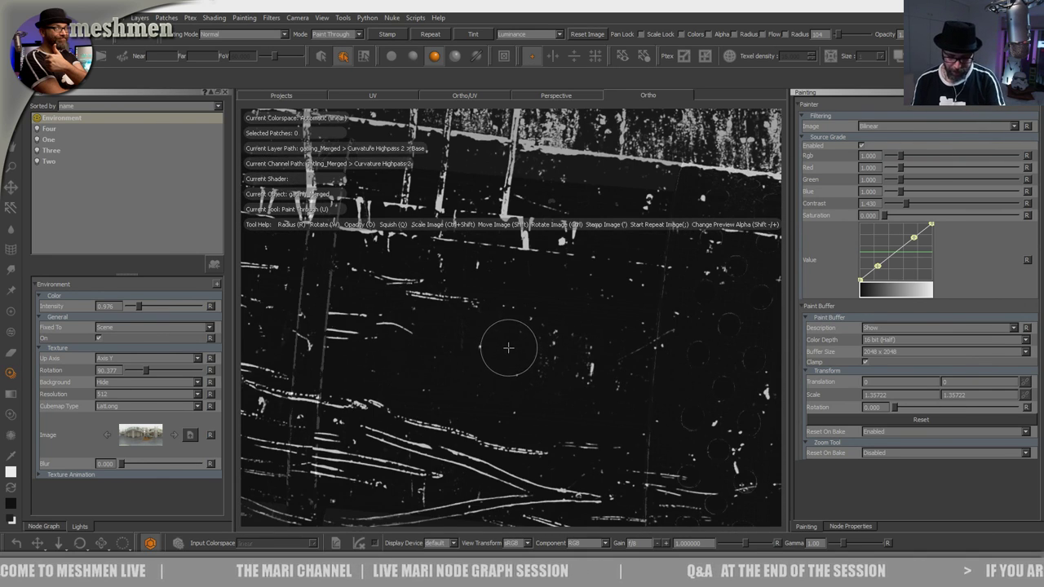
{"action": "key", "text": "i"}
{"action": "left_click_drag", "start_coordinate": [593, 278], "coordinate": [596, 283]}
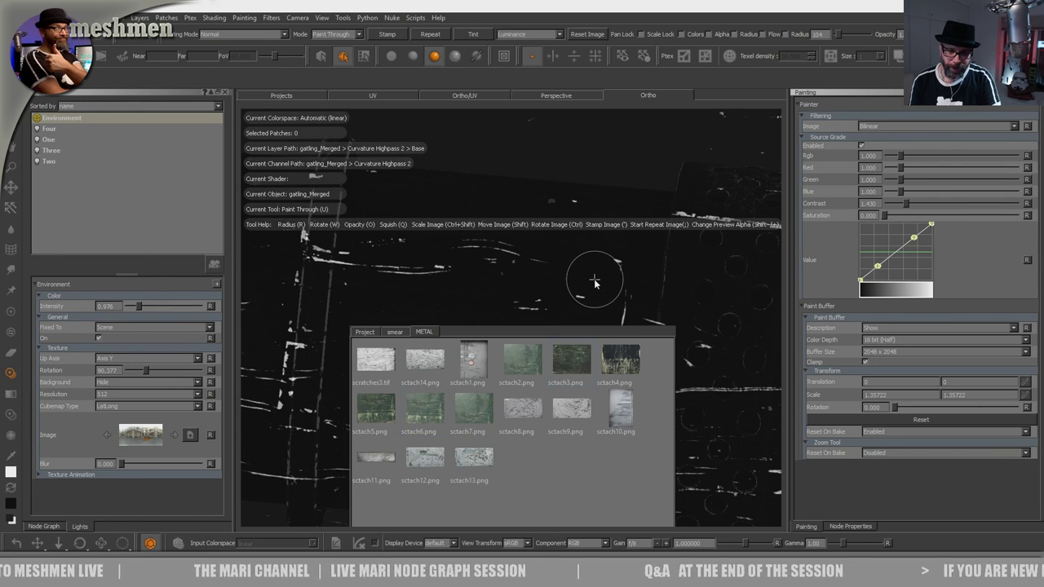
{"action": "left_click_drag", "start_coordinate": [530, 365], "coordinate": [560, 278]}
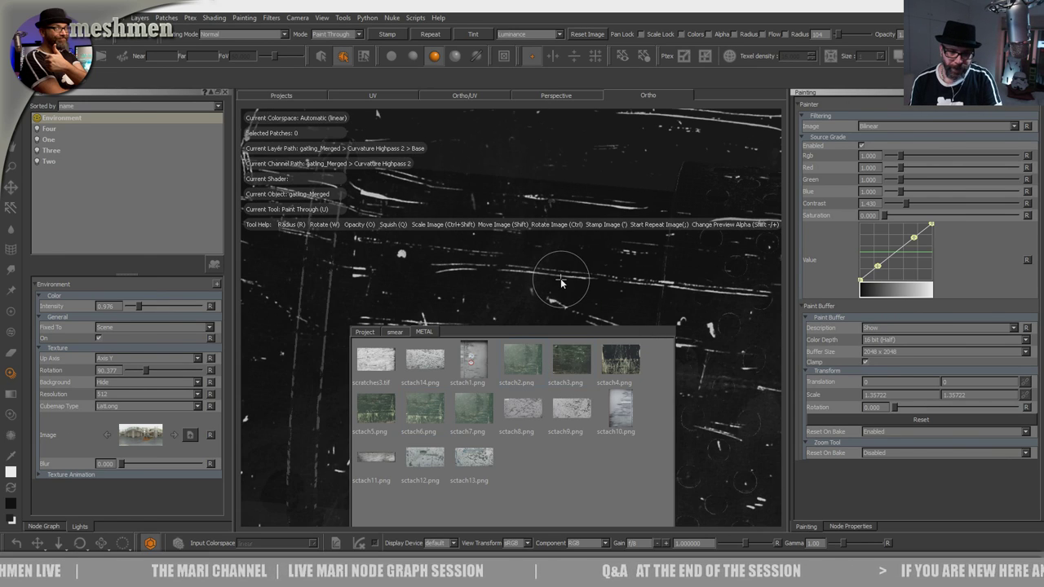
{"action": "key", "text": "i"}
{"action": "left_click_drag", "start_coordinate": [578, 426], "coordinate": [559, 281], "text": "shift"}
{"action": "left_click_drag", "start_coordinate": [580, 384], "coordinate": [574, 335], "text": "shift"}
Step: Set the source contrast to 1.720 and paint scratches beside the perforated collar, undoing one unwanted stroke
{"action": "left_click_drag", "start_coordinate": [563, 387], "coordinate": [491, 371]}
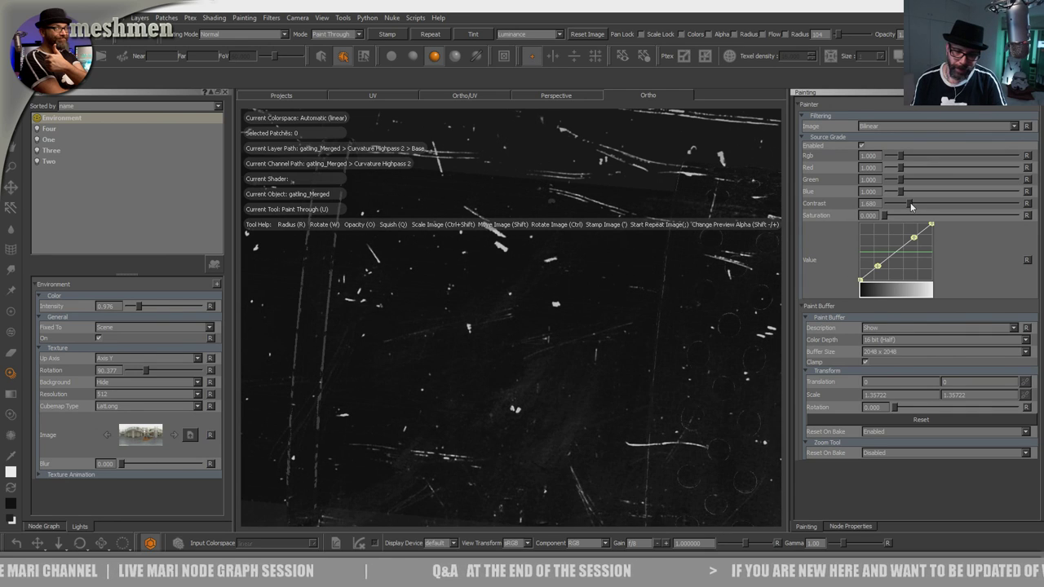
{"action": "mouse_move", "coordinate": [584, 393]}
{"action": "left_mouse_down"}
{"action": "mouse_move", "coordinate": [517, 375]}
{"action": "mouse_move", "coordinate": [513, 351]}
{"action": "mouse_move", "coordinate": [486, 350]}
{"action": "left_mouse_up"}
{"action": "key", "text": "ctrl+z"}
{"action": "left_click_drag", "start_coordinate": [538, 349], "coordinate": [384, 332]}
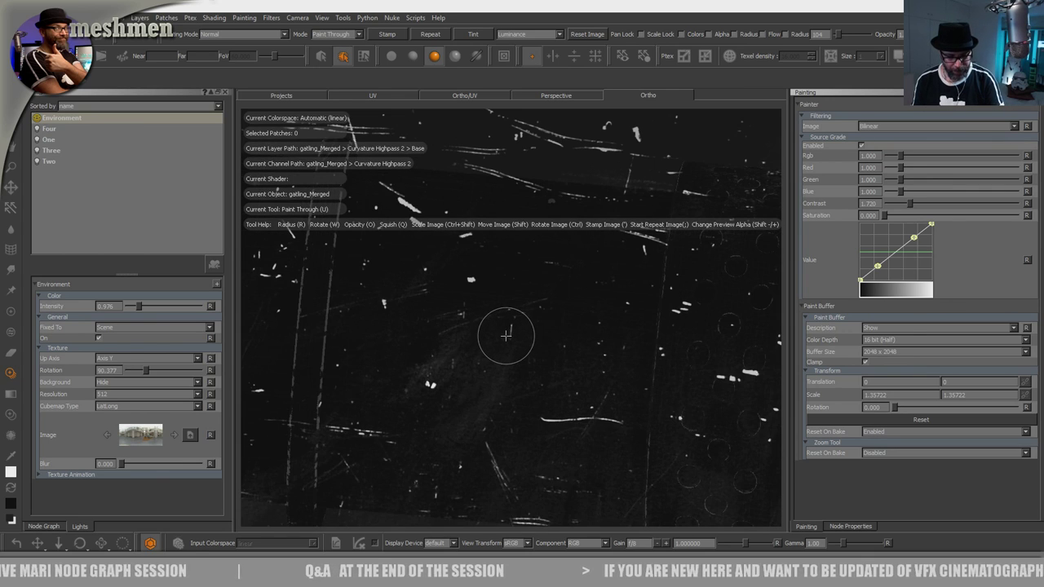
Step: Paint scratches along the barrels between the perforated collar and the two middle bands
{"action": "right_click_drag", "start_coordinate": [534, 310], "coordinate": [473, 350], "text": "alt"}
{"action": "middle_click_drag", "start_coordinate": [465, 383], "coordinate": [532, 420], "text": "alt"}
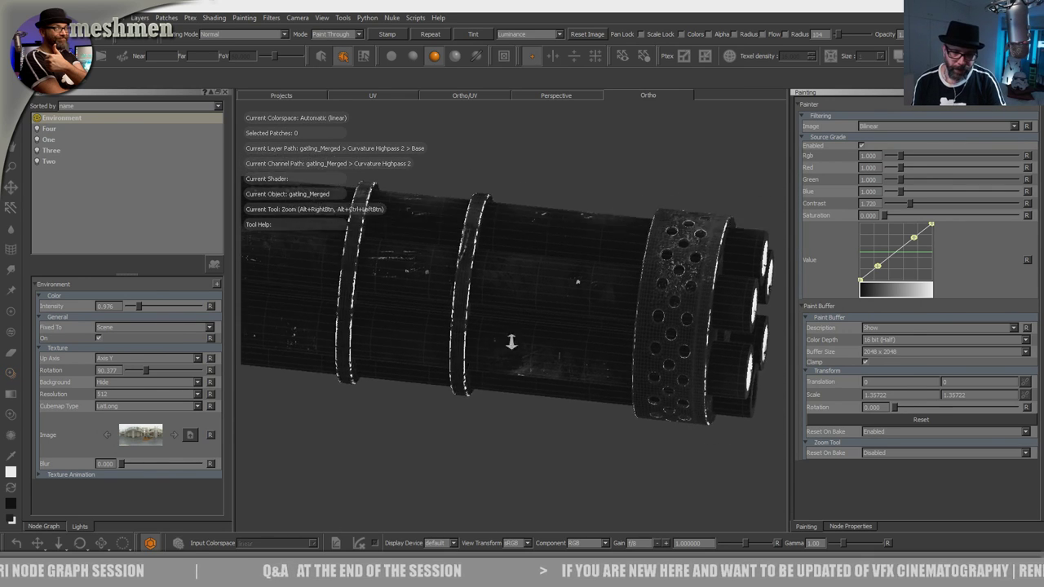
{"action": "right_click_drag", "start_coordinate": [495, 342], "coordinate": [550, 332], "text": "alt"}
{"action": "left_click_drag", "start_coordinate": [550, 333], "coordinate": [526, 327], "text": "alt"}
{"action": "mouse_move", "coordinate": [461, 255]}
{"action": "left_mouse_down"}
{"action": "mouse_move", "coordinate": [516, 267]}
{"action": "mouse_move", "coordinate": [563, 253]}
{"action": "left_mouse_up"}
{"action": "right_click_drag", "start_coordinate": [563, 253], "coordinate": [498, 263], "text": "alt"}
{"action": "mouse_move", "coordinate": [391, 314]}
{"action": "middle_mouse_down", "text": "alt"}
{"action": "mouse_move", "coordinate": [587, 299]}
{"action": "mouse_move", "coordinate": [591, 308]}
{"action": "middle_mouse_up", "text": "alt"}
{"action": "mouse_move", "coordinate": [556, 386]}
{"action": "left_mouse_down", "text": "alt"}
{"action": "mouse_move", "coordinate": [517, 377]}
{"action": "mouse_move", "coordinate": [483, 349]}
{"action": "left_mouse_up", "text": "alt"}
{"action": "mouse_move", "coordinate": [506, 343]}
{"action": "middle_mouse_down", "text": "alt"}
{"action": "mouse_move", "coordinate": [408, 310]}
{"action": "mouse_move", "coordinate": [410, 329]}
{"action": "middle_mouse_up", "text": "alt"}
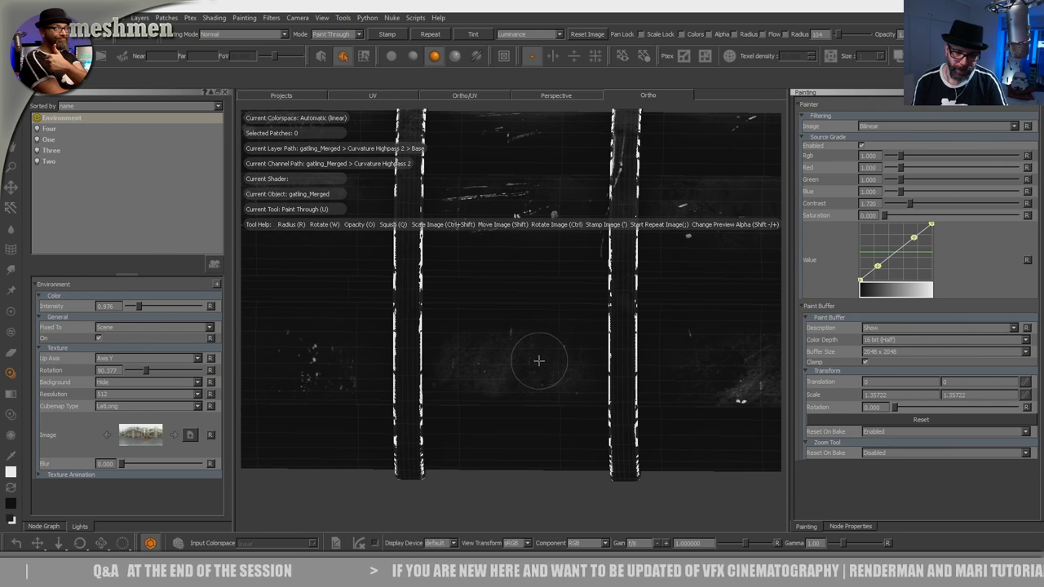
Step: Brush short scratch strokes onto the lower barrel between the two middle bands
{"action": "left_click_drag", "start_coordinate": [511, 367], "coordinate": [522, 333], "text": "alt"}
{"action": "middle_click_drag", "start_coordinate": [505, 404], "coordinate": [533, 312], "text": "alt"}
{"action": "middle_click_drag", "start_coordinate": [523, 372], "coordinate": [521, 388], "text": "alt"}
{"action": "mouse_move", "coordinate": [520, 389]}
{"action": "left_mouse_down"}
{"action": "mouse_move", "coordinate": [506, 396]}
{"action": "mouse_move", "coordinate": [530, 394]}
{"action": "left_mouse_up"}
{"action": "left_click_drag", "start_coordinate": [538, 393], "coordinate": [512, 395]}
Step: Continue painting scratches along the barrel past the middle bands, away from the perforated collar
{"action": "middle_click_drag", "start_coordinate": [494, 366], "coordinate": [621, 363], "text": "alt"}
{"action": "mouse_move", "coordinate": [480, 398]}
{"action": "left_mouse_down"}
{"action": "mouse_move", "coordinate": [323, 394]}
{"action": "mouse_move", "coordinate": [458, 389]}
{"action": "left_mouse_up"}
{"action": "middle_click_drag", "start_coordinate": [453, 378], "coordinate": [601, 347], "text": "alt"}
{"action": "left_click_drag", "start_coordinate": [601, 347], "coordinate": [624, 347], "text": "alt"}
{"action": "middle_click_drag", "start_coordinate": [408, 333], "coordinate": [552, 302], "text": "alt"}
{"action": "mouse_move", "coordinate": [552, 302]}
{"action": "left_mouse_down", "text": "alt"}
{"action": "mouse_move", "coordinate": [541, 333]}
{"action": "mouse_move", "coordinate": [607, 361]}
{"action": "left_mouse_up", "text": "alt"}
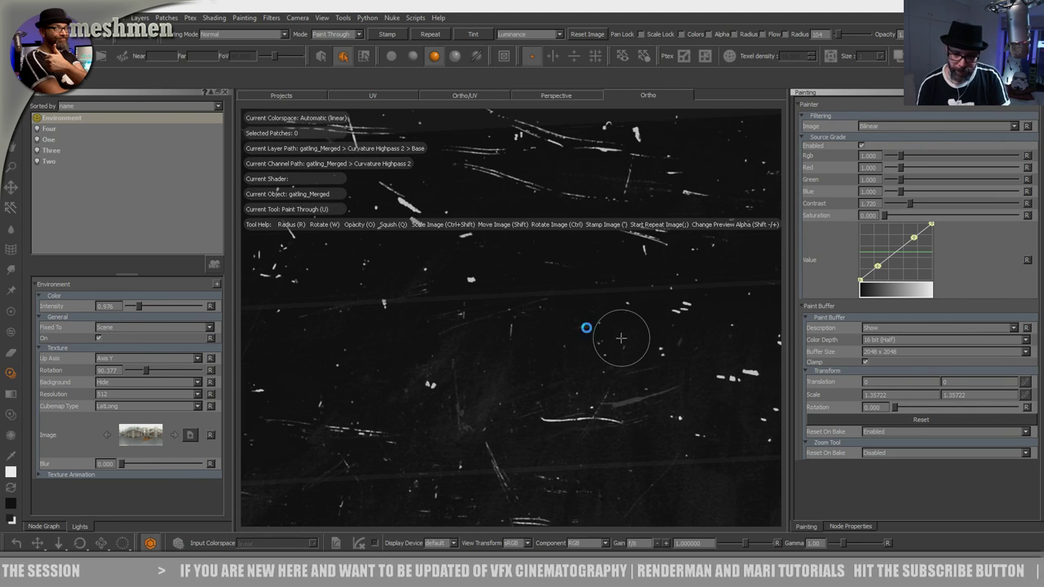
Step: Extend the painted scratches up to the end band opposite the perforated collar
{"action": "right_click_drag", "start_coordinate": [559, 324], "coordinate": [495, 342], "text": "alt"}
{"action": "middle_click_drag", "start_coordinate": [452, 338], "coordinate": [505, 331], "text": "alt"}
{"action": "right_click_drag", "start_coordinate": [506, 331], "coordinate": [549, 371], "text": "alt"}
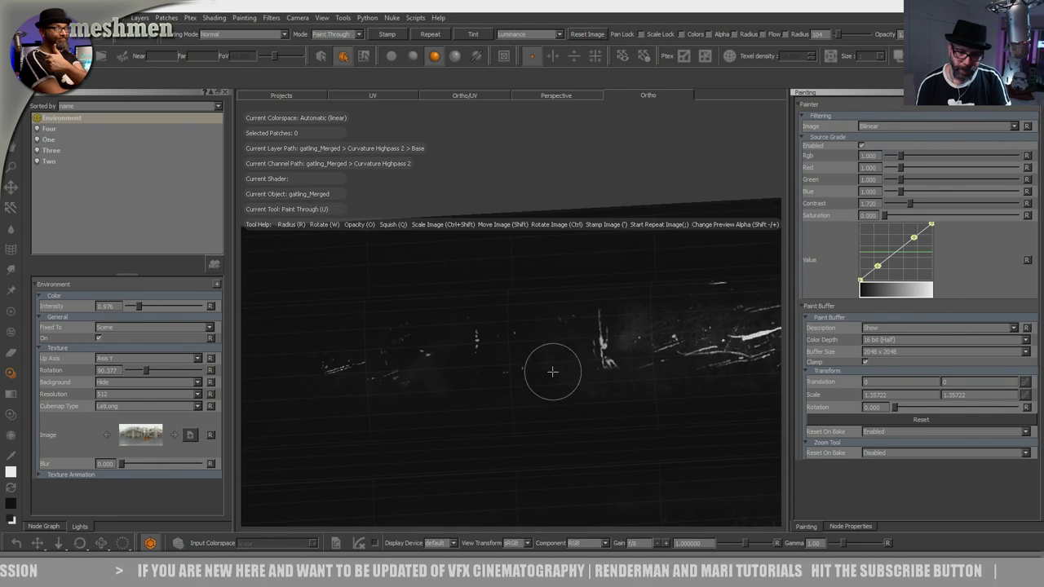
{"action": "middle_click_drag", "start_coordinate": [297, 365], "coordinate": [533, 353], "text": "alt"}
{"action": "left_click_drag", "start_coordinate": [440, 298], "coordinate": [445, 372], "text": "alt"}
{"action": "left_click_drag", "start_coordinate": [492, 333], "coordinate": [489, 296], "text": "alt"}
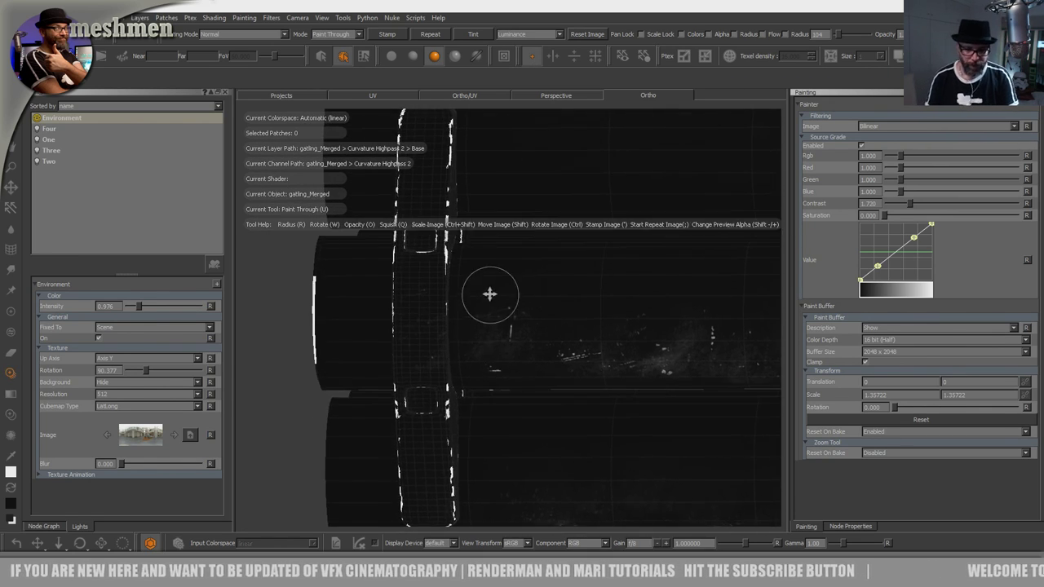
Step: Paint a lengthwise stroke of scratches on the adjacent barrel surface beside the end band
{"action": "right_click_drag", "start_coordinate": [489, 296], "coordinate": [494, 284], "text": "alt"}
{"action": "middle_click_drag", "start_coordinate": [617, 268], "coordinate": [499, 303], "text": "alt"}
{"action": "right_click_drag", "start_coordinate": [505, 299], "coordinate": [471, 302], "text": "alt"}
{"action": "left_click_drag", "start_coordinate": [471, 302], "coordinate": [482, 356], "text": "alt"}
{"action": "middle_click_drag", "start_coordinate": [482, 357], "coordinate": [460, 367], "text": "alt"}
{"action": "right_click_drag", "start_coordinate": [464, 335], "coordinate": [444, 346], "text": "alt"}
{"action": "middle_click_drag", "start_coordinate": [499, 353], "coordinate": [461, 366], "text": "alt"}
{"action": "left_click_drag", "start_coordinate": [489, 371], "coordinate": [484, 354], "text": "alt"}
{"action": "right_click_drag", "start_coordinate": [485, 354], "coordinate": [497, 351], "text": "alt"}
{"action": "mouse_move", "coordinate": [473, 356]}
{"action": "left_mouse_down", "text": "alt"}
{"action": "mouse_move", "coordinate": [474, 367]}
{"action": "mouse_move", "coordinate": [459, 345]}
{"action": "mouse_move", "coordinate": [438, 354]}
{"action": "mouse_move", "coordinate": [433, 377]}
{"action": "mouse_move", "coordinate": [448, 366]}
{"action": "left_mouse_up", "text": "alt"}
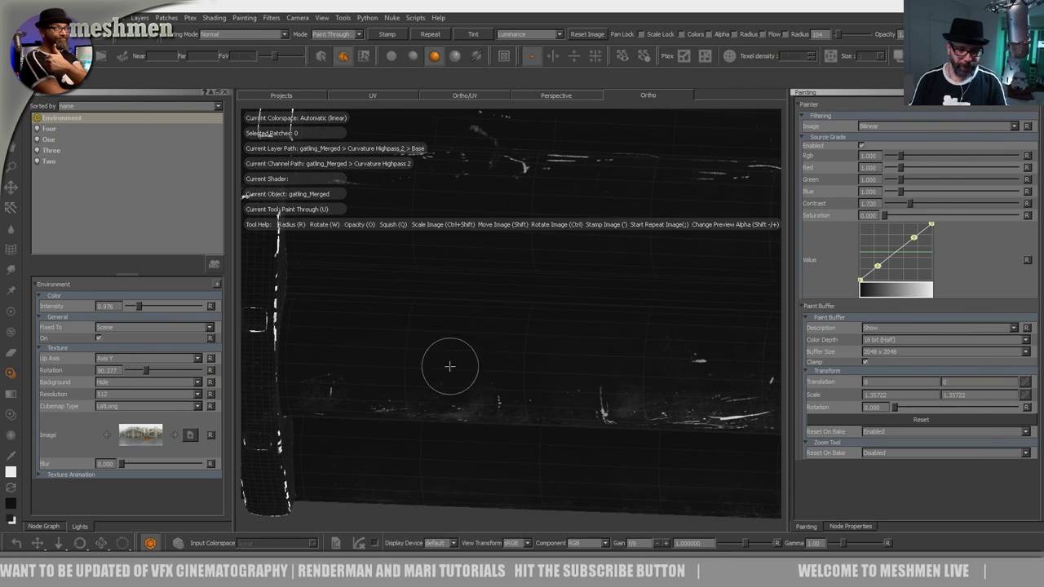
{"action": "left_click_drag", "start_coordinate": [562, 370], "coordinate": [396, 367]}
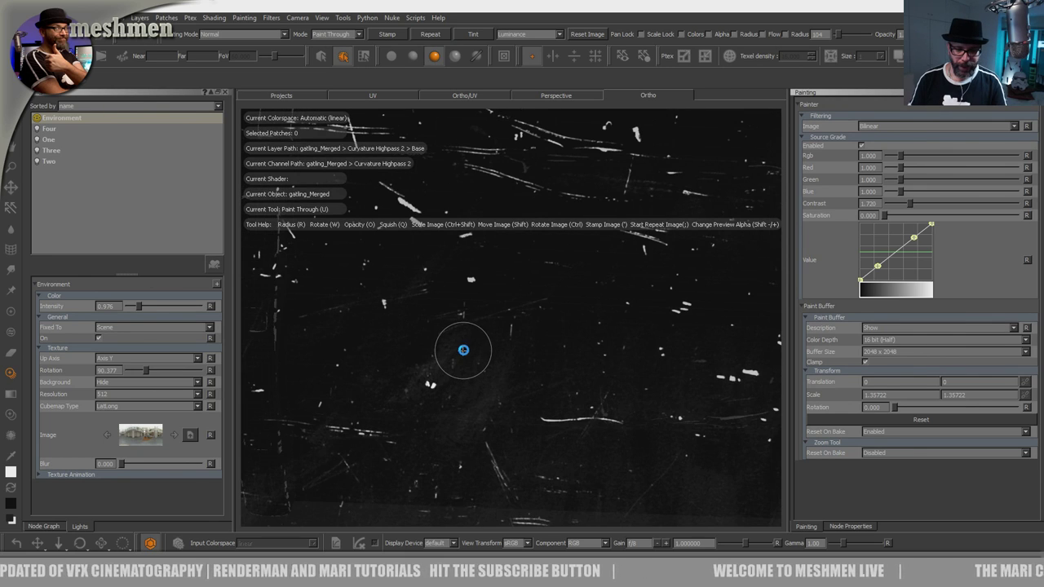
Step: Paint lengthwise scratches along the middle barrel beside the end band, below its existing scratches
{"action": "middle_click_drag", "start_coordinate": [579, 352], "coordinate": [486, 358], "text": "alt"}
{"action": "right_click_drag", "start_coordinate": [497, 359], "coordinate": [459, 361], "text": "alt"}
{"action": "middle_click_drag", "start_coordinate": [459, 361], "coordinate": [489, 322], "text": "alt"}
{"action": "right_click_drag", "start_coordinate": [489, 321], "coordinate": [551, 364], "text": "alt"}
{"action": "left_click_drag", "start_coordinate": [551, 364], "coordinate": [535, 400], "text": "alt"}
{"action": "right_click_drag", "start_coordinate": [536, 401], "coordinate": [512, 406], "text": "alt"}
{"action": "left_click_drag", "start_coordinate": [512, 406], "coordinate": [535, 373], "text": "alt"}
{"action": "right_click_drag", "start_coordinate": [536, 372], "coordinate": [529, 389], "text": "alt"}
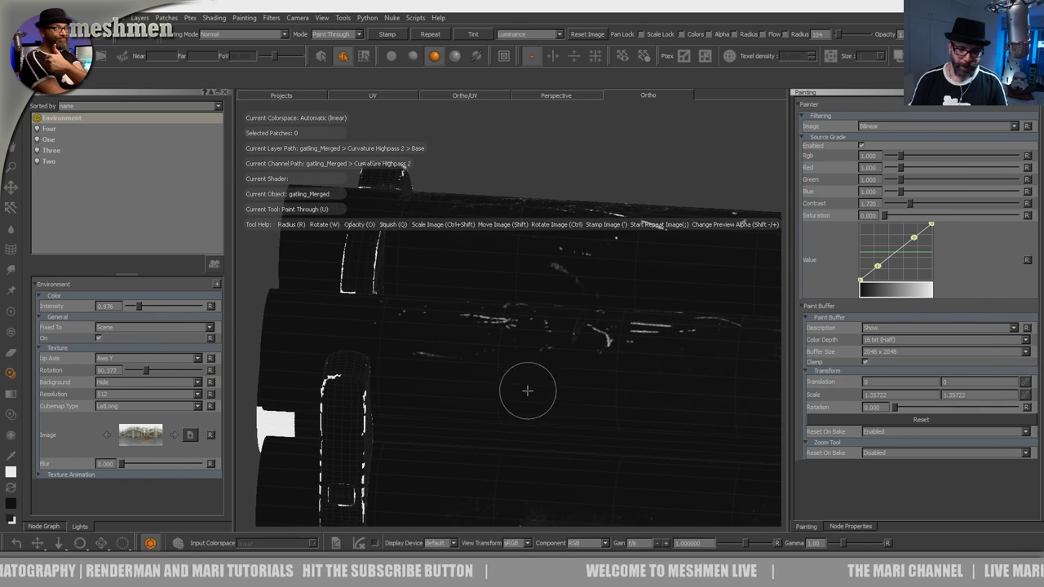
{"action": "left_click_drag", "start_coordinate": [529, 389], "coordinate": [539, 398], "text": "alt"}
{"action": "left_click_drag", "start_coordinate": [608, 363], "coordinate": [428, 346]}
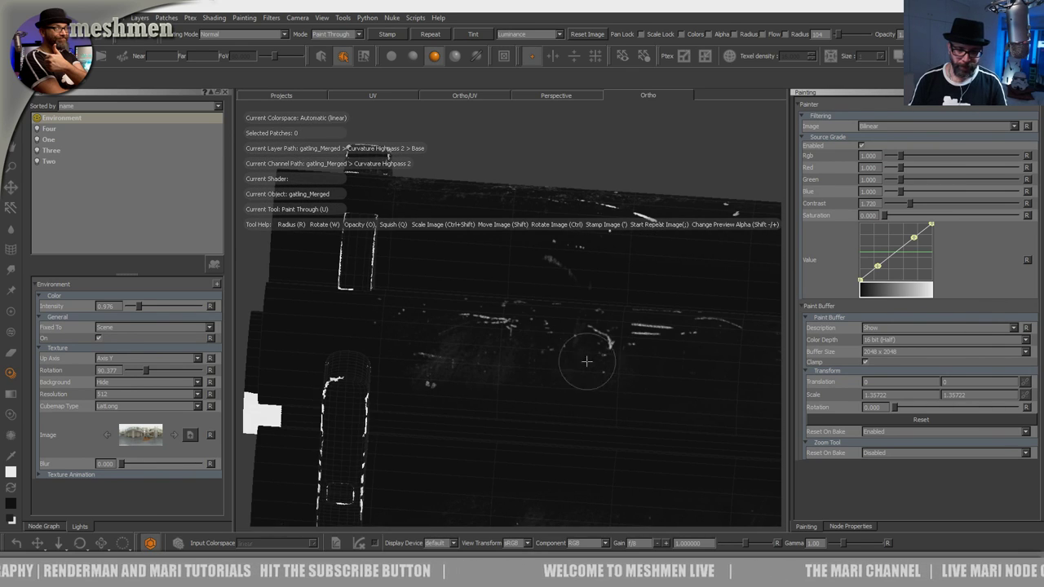
{"action": "mouse_move", "coordinate": [684, 374]}
{"action": "left_mouse_down"}
{"action": "mouse_move", "coordinate": [644, 338]}
{"action": "mouse_move", "coordinate": [584, 366]}
{"action": "mouse_move", "coordinate": [601, 357]}
{"action": "left_mouse_up"}
Step: Extend the scratches along the same barrel, farther away from the end band
{"action": "mouse_move", "coordinate": [601, 357]}
{"action": "middle_mouse_down", "text": "alt"}
{"action": "mouse_move", "coordinate": [482, 340]}
{"action": "mouse_move", "coordinate": [494, 353]}
{"action": "mouse_move", "coordinate": [464, 354]}
{"action": "middle_mouse_up", "text": "alt"}
{"action": "left_click_drag", "start_coordinate": [504, 381], "coordinate": [580, 399], "text": "alt"}
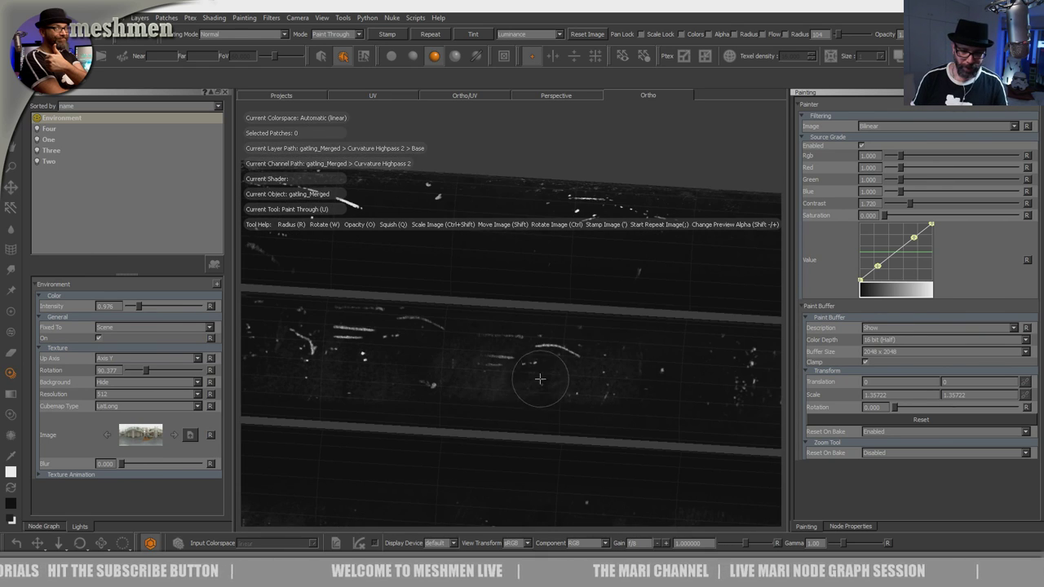
{"action": "mouse_move", "coordinate": [438, 362]}
{"action": "left_mouse_down"}
{"action": "mouse_move", "coordinate": [535, 341]}
{"action": "mouse_move", "coordinate": [539, 349]}
{"action": "left_mouse_up"}
Step: Brush faint scratches onto the outer end of the barrel around the end band
{"action": "left_click_drag", "start_coordinate": [540, 349], "coordinate": [533, 378], "text": "alt"}
{"action": "right_click_drag", "start_coordinate": [533, 378], "coordinate": [502, 330], "text": "alt"}
{"action": "middle_click_drag", "start_coordinate": [501, 330], "coordinate": [570, 382], "text": "alt"}
{"action": "left_click_drag", "start_coordinate": [571, 381], "coordinate": [547, 401], "text": "alt"}
{"action": "middle_click_drag", "start_coordinate": [547, 400], "coordinate": [674, 414], "text": "alt"}
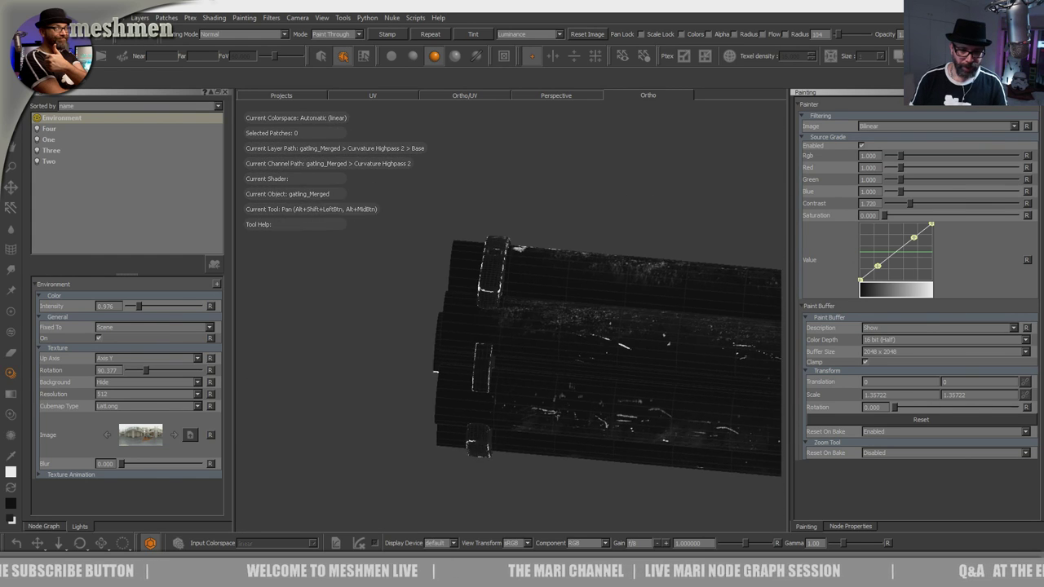
{"action": "right_click_drag", "start_coordinate": [673, 414], "coordinate": [566, 335], "text": "alt"}
{"action": "left_click_drag", "start_coordinate": [566, 336], "coordinate": [554, 368], "text": "alt"}
{"action": "right_click_drag", "start_coordinate": [555, 368], "coordinate": [535, 359], "text": "alt"}
{"action": "mouse_move", "coordinate": [521, 384]}
{"action": "left_mouse_down"}
{"action": "mouse_move", "coordinate": [426, 340]}
{"action": "mouse_move", "coordinate": [429, 327]}
{"action": "mouse_move", "coordinate": [532, 350]}
{"action": "left_mouse_up"}
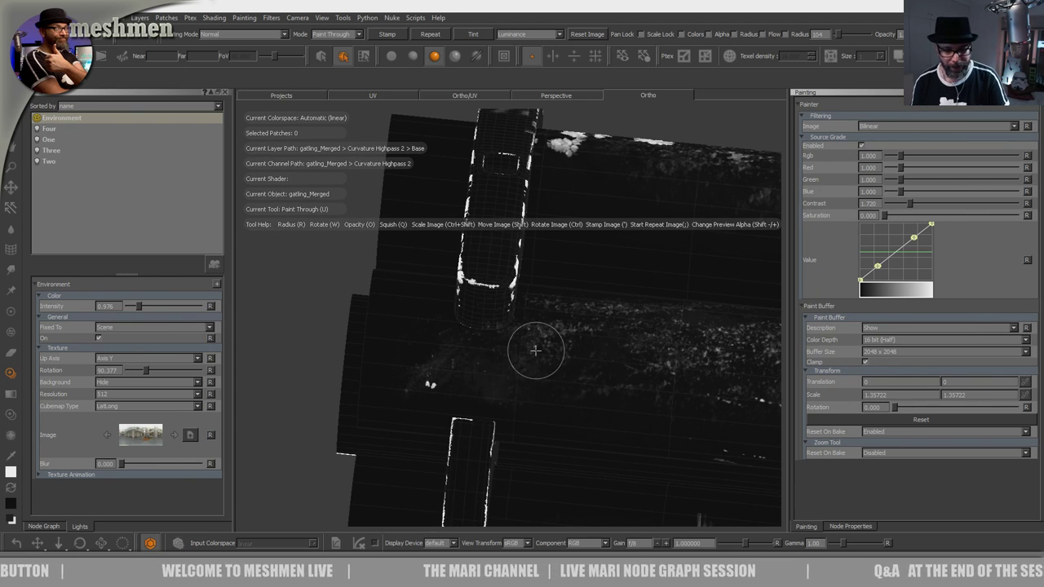
Step: Paint a stroke on the end band, and rotate and reposition the scratch image over it
{"action": "right_click_drag", "start_coordinate": [532, 350], "coordinate": [507, 331], "text": "alt"}
{"action": "left_click_drag", "start_coordinate": [507, 331], "coordinate": [510, 344], "text": "alt"}
{"action": "middle_click_drag", "start_coordinate": [542, 304], "coordinate": [549, 271], "text": "alt"}
{"action": "mouse_move", "coordinate": [550, 271]}
{"action": "right_mouse_down", "text": "alt"}
{"action": "mouse_move", "coordinate": [552, 289]}
{"action": "mouse_move", "coordinate": [521, 322]}
{"action": "mouse_move", "coordinate": [526, 356]}
{"action": "right_mouse_up", "text": "alt"}
{"action": "mouse_move", "coordinate": [527, 355]}
{"action": "left_mouse_down", "text": "alt"}
{"action": "mouse_move", "coordinate": [531, 368]}
{"action": "mouse_move", "coordinate": [532, 345]}
{"action": "left_mouse_up", "text": "alt"}
{"action": "mouse_move", "coordinate": [529, 385]}
{"action": "left_mouse_down"}
{"action": "mouse_move", "coordinate": [508, 354]}
{"action": "mouse_move", "coordinate": [503, 364]}
{"action": "left_mouse_up"}
{"action": "left_click_drag", "start_coordinate": [517, 279], "coordinate": [624, 109], "text": "ctrl"}
{"action": "mouse_move", "coordinate": [552, 278]}
{"action": "left_mouse_down", "text": "shift"}
{"action": "mouse_move", "coordinate": [535, 296]}
{"action": "mouse_move", "coordinate": [556, 267]}
{"action": "left_mouse_up", "text": "shift"}
Step: Reposition the scratch image over the next stretch of the end band
{"action": "right_click_drag", "start_coordinate": [557, 267], "coordinate": [522, 323], "text": "alt"}
{"action": "left_click_drag", "start_coordinate": [522, 323], "coordinate": [517, 384], "text": "alt"}
{"action": "middle_click_drag", "start_coordinate": [517, 384], "coordinate": [535, 523], "text": "alt"}
{"action": "left_click_drag", "start_coordinate": [516, 399], "coordinate": [530, 395], "text": "alt"}
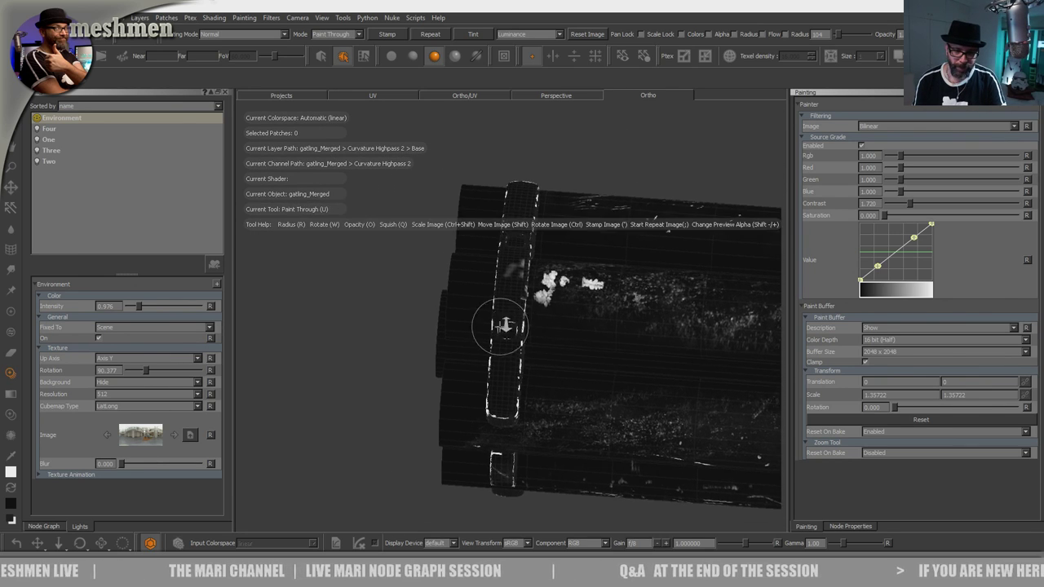
{"action": "right_click_drag", "start_coordinate": [498, 326], "coordinate": [514, 373], "text": "alt"}
{"action": "left_click_drag", "start_coordinate": [514, 373], "coordinate": [519, 368], "text": "alt"}
{"action": "middle_click_drag", "start_coordinate": [519, 368], "coordinate": [534, 305], "text": "alt"}
{"action": "right_click_drag", "start_coordinate": [534, 305], "coordinate": [518, 357], "text": "alt"}
{"action": "mouse_move", "coordinate": [514, 387]}
{"action": "left_mouse_down", "text": "shift"}
{"action": "mouse_move", "coordinate": [517, 424]}
{"action": "mouse_move", "coordinate": [513, 364]}
{"action": "mouse_move", "coordinate": [507, 417]}
{"action": "mouse_move", "coordinate": [517, 305]}
{"action": "left_mouse_up", "text": "shift"}
Step: Brush a short stroke of scratches onto the end band above the stretch already worn
{"action": "middle_click_drag", "start_coordinate": [517, 285], "coordinate": [516, 410], "text": "alt"}
{"action": "mouse_move", "coordinate": [517, 399]}
{"action": "left_mouse_down", "text": "alt"}
{"action": "mouse_move", "coordinate": [529, 355]}
{"action": "mouse_move", "coordinate": [524, 279]}
{"action": "mouse_move", "coordinate": [523, 296]}
{"action": "left_mouse_up", "text": "alt"}
{"action": "right_click_drag", "start_coordinate": [525, 296], "coordinate": [526, 213], "text": "alt"}
{"action": "left_click_drag", "start_coordinate": [526, 204], "coordinate": [541, 224], "text": "alt"}
{"action": "middle_click_drag", "start_coordinate": [541, 224], "coordinate": [546, 332], "text": "alt"}
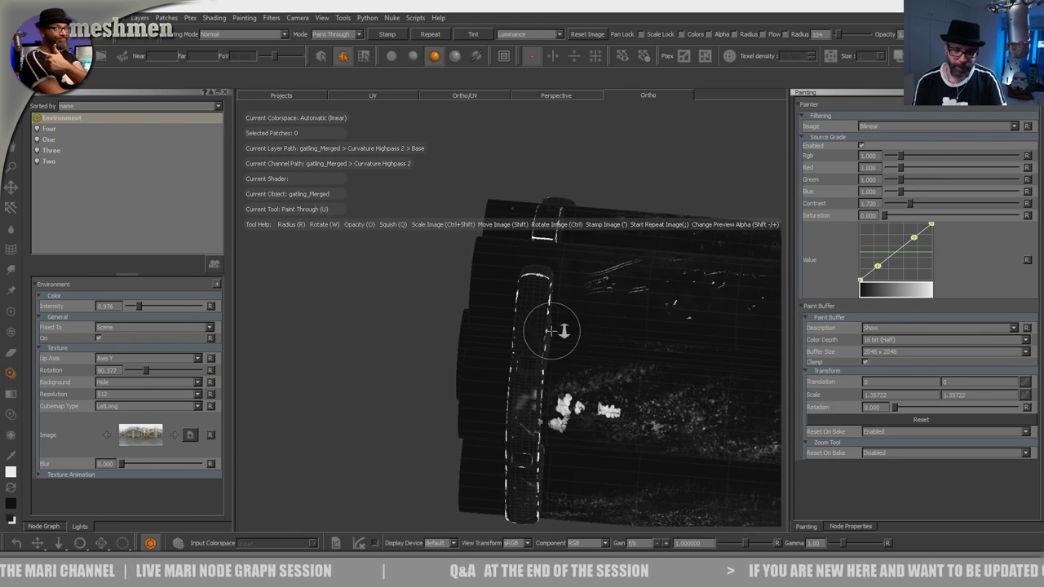
{"action": "right_click_drag", "start_coordinate": [546, 331], "coordinate": [551, 364], "text": "alt"}
{"action": "mouse_move", "coordinate": [556, 314]}
{"action": "left_mouse_down"}
{"action": "mouse_move", "coordinate": [557, 277]}
{"action": "mouse_move", "coordinate": [546, 310]}
{"action": "left_mouse_up"}
Step: Reposition the scratch image and add a diagonal scratch to the barrel beyond the scratches beside the end band
{"action": "mouse_move", "coordinate": [545, 310]}
{"action": "middle_mouse_down", "text": "alt"}
{"action": "mouse_move", "coordinate": [540, 301]}
{"action": "mouse_move", "coordinate": [498, 315]}
{"action": "middle_mouse_up", "text": "alt"}
{"action": "right_click_drag", "start_coordinate": [420, 327], "coordinate": [432, 269], "text": "alt"}
{"action": "middle_click_drag", "start_coordinate": [521, 346], "coordinate": [320, 323], "text": "alt"}
{"action": "right_click_drag", "start_coordinate": [545, 320], "coordinate": [556, 352], "text": "alt"}
{"action": "mouse_move", "coordinate": [530, 294]}
{"action": "middle_mouse_down", "text": "alt"}
{"action": "mouse_move", "coordinate": [599, 345]}
{"action": "mouse_move", "coordinate": [577, 398]}
{"action": "middle_mouse_up", "text": "alt"}
{"action": "mouse_move", "coordinate": [596, 380]}
{"action": "left_mouse_down", "text": "shift"}
{"action": "mouse_move", "coordinate": [671, 396]}
{"action": "mouse_move", "coordinate": [609, 334]}
{"action": "left_mouse_up", "text": "shift"}
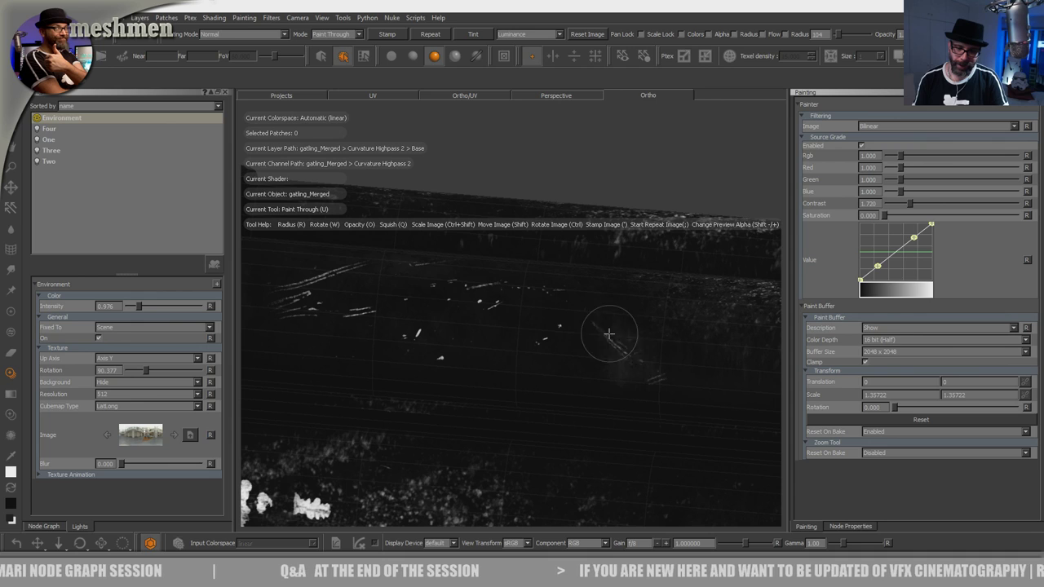
Step: Add short scratch strokes to the neighbouring barrel surfaces near the end band
{"action": "mouse_move", "coordinate": [583, 298]}
{"action": "left_mouse_down", "text": "alt"}
{"action": "mouse_move", "coordinate": [541, 307]}
{"action": "mouse_move", "coordinate": [558, 378]}
{"action": "left_mouse_up", "text": "alt"}
{"action": "scroll", "coordinate": [586, 368], "scroll_direction": "up", "scroll_amount": 5}
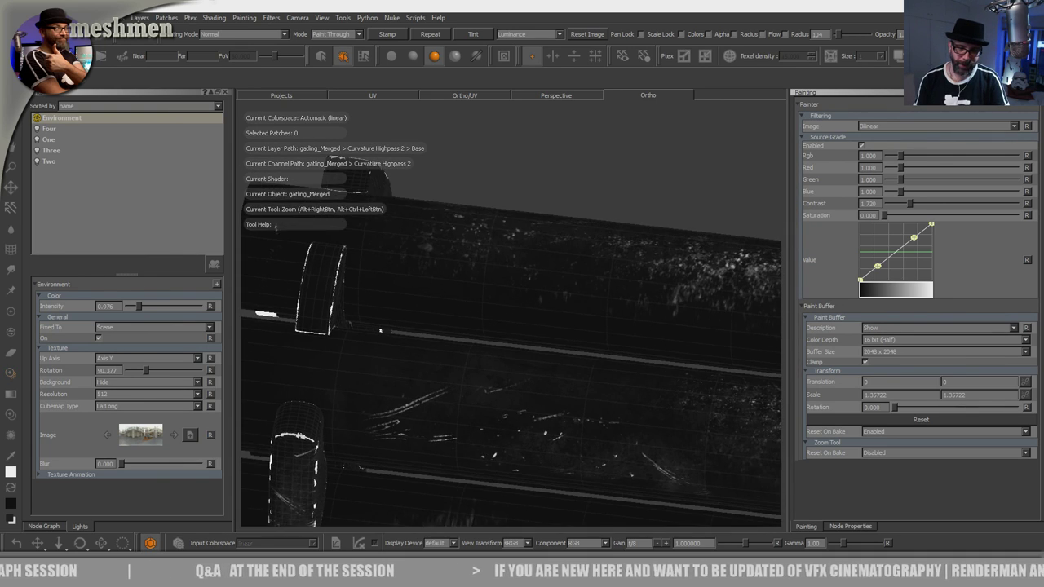
{"action": "key", "text": "u"}
{"action": "left_click_drag", "start_coordinate": [595, 344], "coordinate": [584, 336]}
{"action": "left_click_drag", "start_coordinate": [402, 309], "coordinate": [375, 303]}
{"action": "mouse_move", "coordinate": [450, 289]}
{"action": "left_mouse_down"}
{"action": "mouse_move", "coordinate": [491, 302]}
{"action": "mouse_move", "coordinate": [494, 342]}
{"action": "left_mouse_up"}
Step: Continue painting scratches along the barrel up to the nearest middle band
{"action": "middle_click_drag", "start_coordinate": [495, 243], "coordinate": [509, 341], "text": "alt"}
{"action": "mouse_move", "coordinate": [508, 341]}
{"action": "left_mouse_down", "text": "alt"}
{"action": "mouse_move", "coordinate": [500, 372]}
{"action": "mouse_move", "coordinate": [514, 347]}
{"action": "left_mouse_up", "text": "alt"}
{"action": "left_click_drag", "start_coordinate": [666, 387], "coordinate": [694, 383]}
{"action": "mouse_move", "coordinate": [517, 307]}
{"action": "right_mouse_down", "text": "alt"}
{"action": "mouse_move", "coordinate": [521, 333]}
{"action": "mouse_move", "coordinate": [587, 347]}
{"action": "right_mouse_up", "text": "alt"}
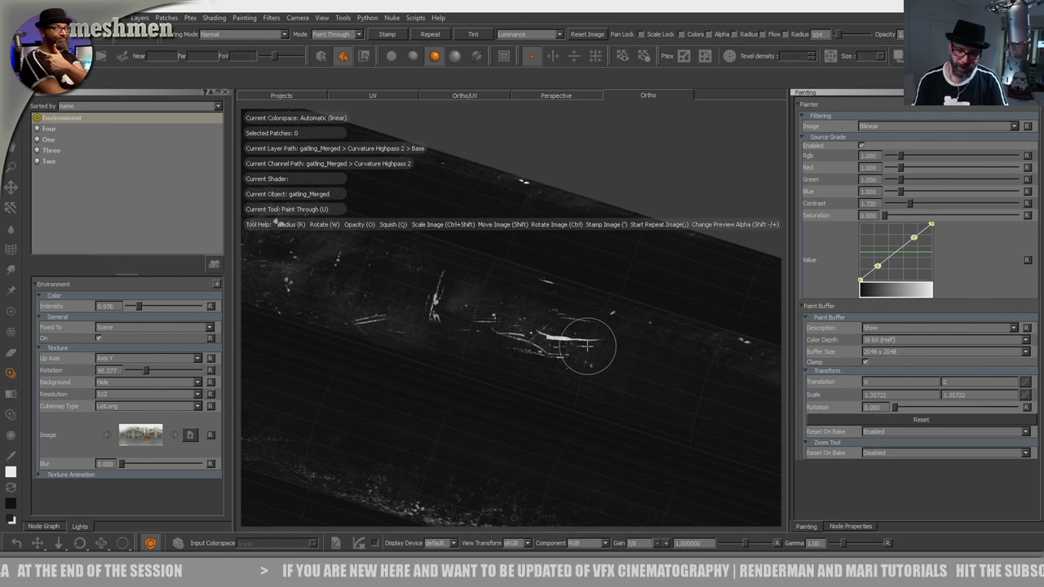
{"action": "left_click_drag", "start_coordinate": [475, 367], "coordinate": [498, 369], "text": "alt"}
{"action": "left_click_drag", "start_coordinate": [634, 386], "coordinate": [641, 387]}
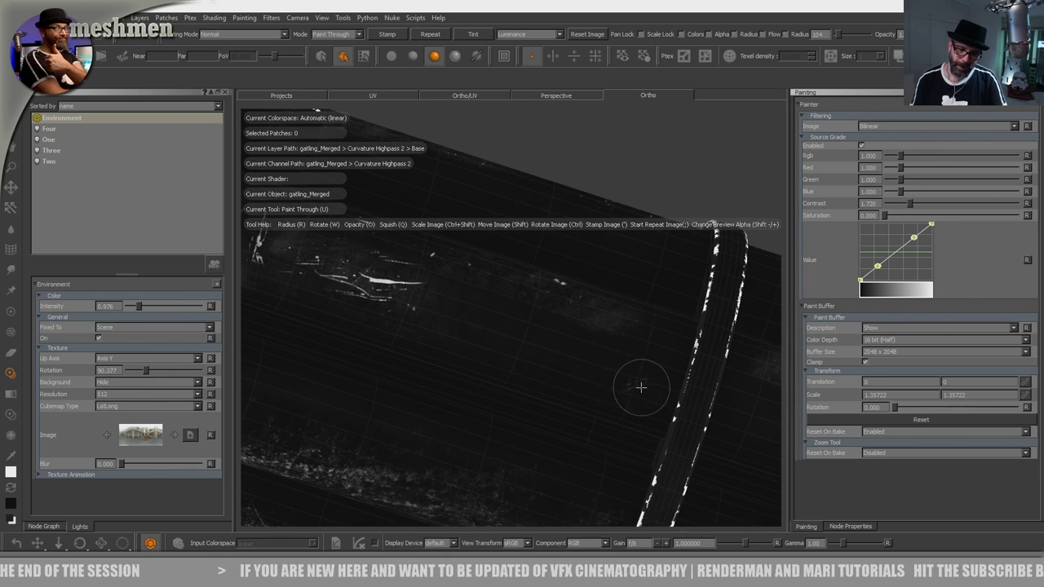
{"action": "left_click_drag", "start_coordinate": [500, 319], "coordinate": [424, 291]}
Step: Brush more scratches across the rotated barrel surface beside the middle band
{"action": "left_click_drag", "start_coordinate": [555, 345], "coordinate": [552, 381], "text": "alt"}
{"action": "middle_click_drag", "start_coordinate": [547, 328], "coordinate": [563, 457], "text": "alt"}
{"action": "left_click_drag", "start_coordinate": [550, 410], "coordinate": [555, 393], "text": "alt"}
{"action": "left_click_drag", "start_coordinate": [657, 367], "coordinate": [596, 336]}
{"action": "left_click_drag", "start_coordinate": [363, 307], "coordinate": [319, 302]}
Step: Rotate and reposition the scratch image to follow the middle band, and paint a stroke on the band
{"action": "middle_click_drag", "start_coordinate": [358, 283], "coordinate": [568, 360], "text": "alt"}
{"action": "left_click_drag", "start_coordinate": [371, 310], "coordinate": [466, 457], "text": "alt"}
{"action": "right_click_drag", "start_coordinate": [466, 456], "coordinate": [538, 343], "text": "alt"}
{"action": "middle_click_drag", "start_coordinate": [538, 342], "coordinate": [440, 352], "text": "alt"}
{"action": "right_click_drag", "start_coordinate": [490, 293], "coordinate": [563, 383], "text": "alt"}
{"action": "mouse_move", "coordinate": [562, 383]}
{"action": "middle_mouse_down", "text": "alt"}
{"action": "mouse_move", "coordinate": [503, 393]}
{"action": "mouse_move", "coordinate": [506, 424]}
{"action": "middle_mouse_up", "text": "alt"}
{"action": "right_click_drag", "start_coordinate": [520, 389], "coordinate": [492, 370], "text": "alt"}
{"action": "middle_click_drag", "start_coordinate": [492, 370], "coordinate": [506, 405], "text": "alt"}
{"action": "mouse_move", "coordinate": [668, 356]}
{"action": "left_mouse_down", "text": "ctrl"}
{"action": "mouse_move", "coordinate": [600, 456]}
{"action": "mouse_move", "coordinate": [414, 517]}
{"action": "mouse_move", "coordinate": [371, 481]}
{"action": "left_mouse_up", "text": "ctrl"}
{"action": "mouse_move", "coordinate": [484, 349]}
{"action": "left_mouse_down", "text": "shift"}
{"action": "mouse_move", "coordinate": [571, 373]}
{"action": "mouse_move", "coordinate": [558, 387]}
{"action": "left_mouse_up", "text": "shift"}
{"action": "mouse_move", "coordinate": [555, 359]}
{"action": "left_mouse_down"}
{"action": "mouse_move", "coordinate": [550, 326]}
{"action": "mouse_move", "coordinate": [544, 417]}
{"action": "mouse_move", "coordinate": [536, 330]}
{"action": "mouse_move", "coordinate": [552, 318]}
{"action": "mouse_move", "coordinate": [550, 292]}
{"action": "mouse_move", "coordinate": [542, 376]}
{"action": "left_mouse_up"}
Step: Adjust the scratch image's rotation and position, and add fine lengthwise scratches farther along the middle band
{"action": "middle_click_drag", "start_coordinate": [547, 330], "coordinate": [546, 377], "text": "alt"}
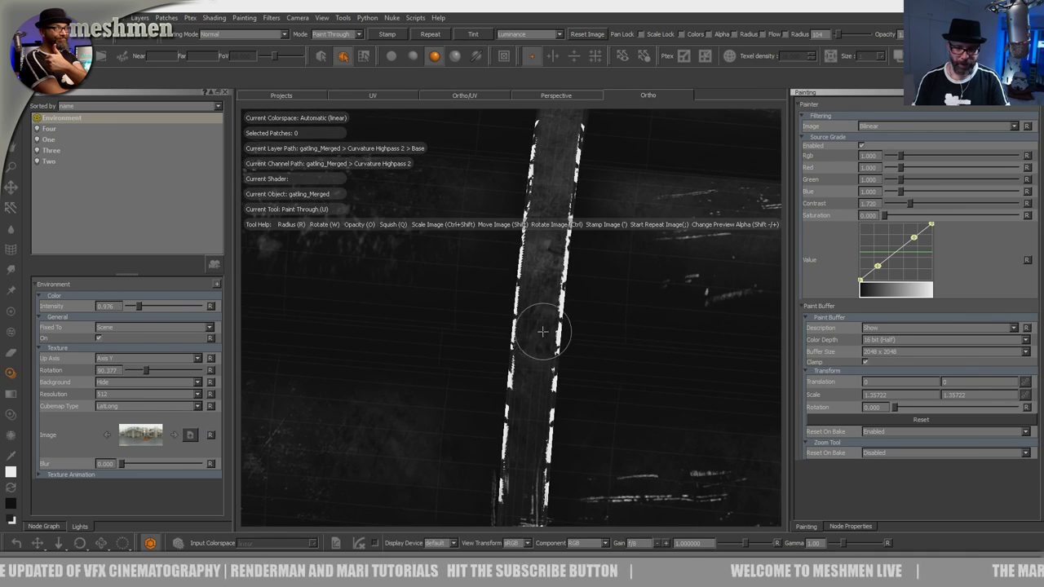
{"action": "left_click_drag", "start_coordinate": [552, 358], "coordinate": [541, 401], "text": "ctrl"}
{"action": "left_click_drag", "start_coordinate": [545, 363], "coordinate": [585, 365], "text": "shift"}
{"action": "mouse_move", "coordinate": [542, 297]}
{"action": "left_mouse_down", "text": "shift"}
{"action": "mouse_move", "coordinate": [552, 301]}
{"action": "mouse_move", "coordinate": [550, 242]}
{"action": "mouse_move", "coordinate": [538, 298]}
{"action": "mouse_move", "coordinate": [550, 317]}
{"action": "left_mouse_up", "text": "shift"}
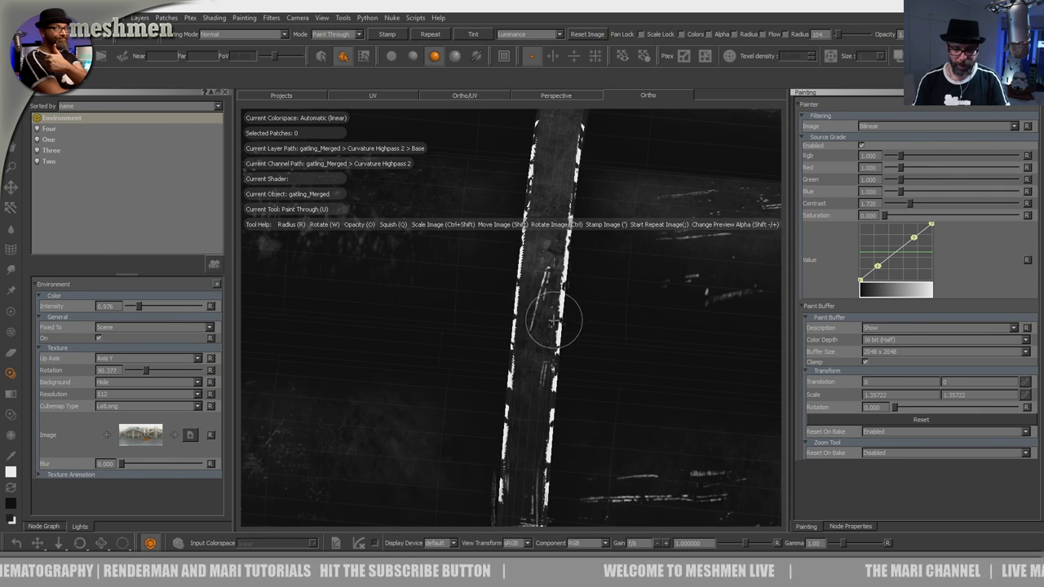
Step: Paint scratches on another side of the middle band
{"action": "right_click_drag", "start_coordinate": [549, 318], "coordinate": [503, 304], "text": "alt"}
{"action": "left_click_drag", "start_coordinate": [503, 305], "coordinate": [539, 366], "text": "alt"}
{"action": "middle_click_drag", "start_coordinate": [545, 287], "coordinate": [554, 345], "text": "alt"}
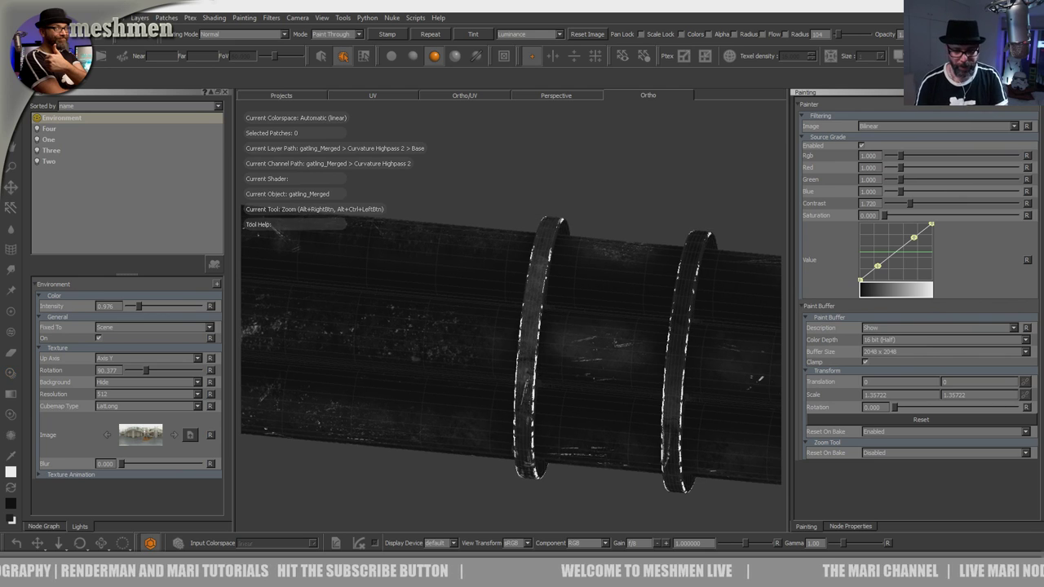
{"action": "left_click_drag", "start_coordinate": [553, 345], "coordinate": [570, 366], "text": "alt"}
{"action": "middle_click_drag", "start_coordinate": [571, 366], "coordinate": [576, 340], "text": "alt"}
{"action": "right_click_drag", "start_coordinate": [575, 341], "coordinate": [609, 310], "text": "alt"}
{"action": "middle_click_drag", "start_coordinate": [608, 310], "coordinate": [531, 336], "text": "alt"}
{"action": "mouse_move", "coordinate": [531, 336]}
{"action": "left_mouse_down", "text": "alt"}
{"action": "mouse_move", "coordinate": [508, 366]}
{"action": "mouse_move", "coordinate": [507, 420]}
{"action": "left_mouse_up", "text": "alt"}
{"action": "left_click_drag", "start_coordinate": [506, 420], "coordinate": [505, 404]}
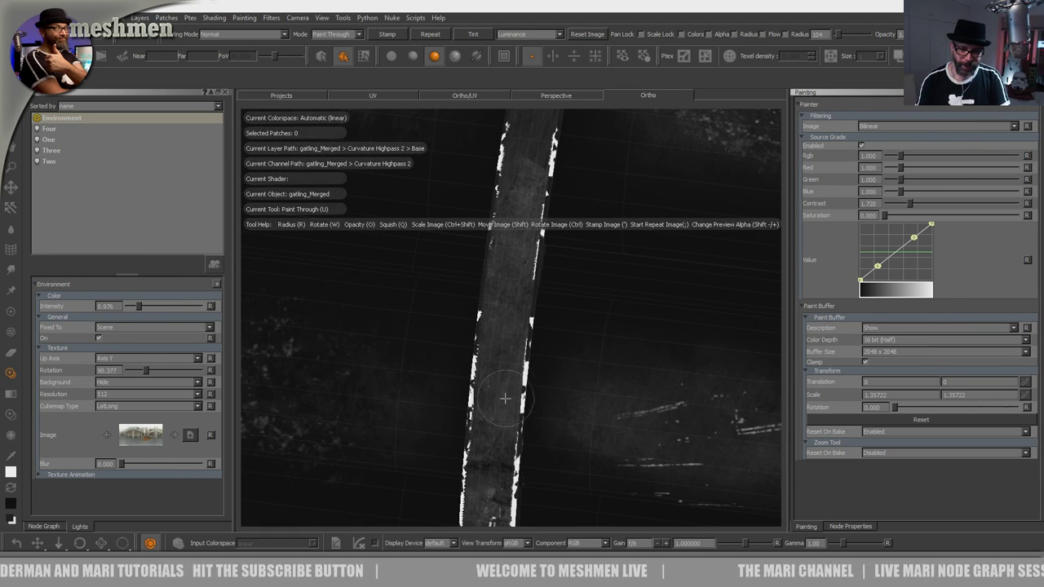
Step: Rotate and reposition the scratch image, and dab marks onto the section between the middle band and the perforated collar
{"action": "mouse_move", "coordinate": [527, 361]}
{"action": "left_mouse_down", "text": "alt"}
{"action": "mouse_move", "coordinate": [464, 315]}
{"action": "mouse_move", "coordinate": [493, 389]}
{"action": "mouse_move", "coordinate": [498, 331]}
{"action": "mouse_move", "coordinate": [473, 373]}
{"action": "left_mouse_up", "text": "alt"}
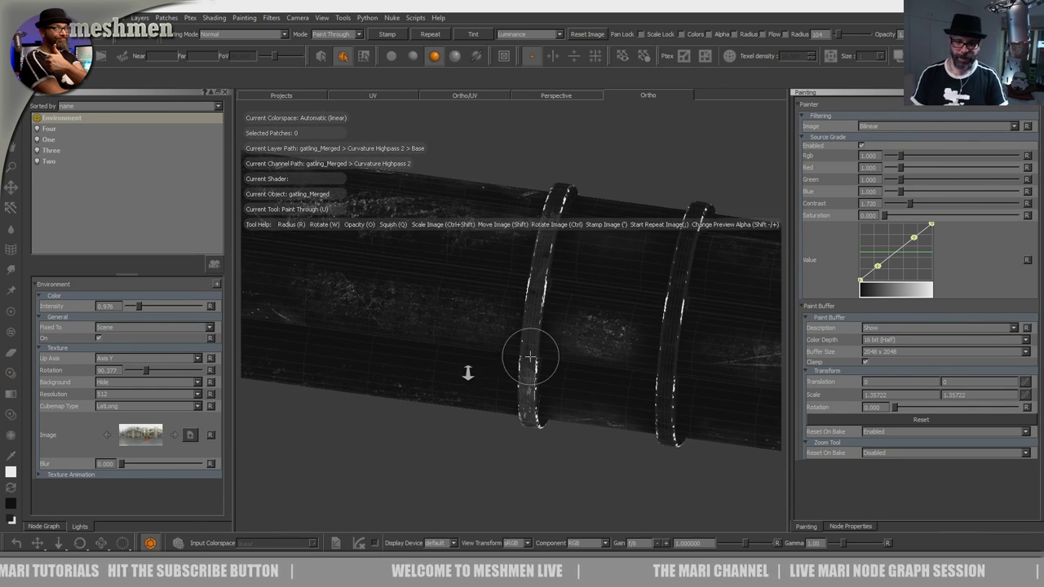
{"action": "right_click_drag", "start_coordinate": [606, 324], "coordinate": [585, 310], "text": "alt"}
{"action": "middle_click_drag", "start_coordinate": [585, 310], "coordinate": [522, 331], "text": "alt"}
{"action": "left_click_drag", "start_coordinate": [522, 331], "coordinate": [527, 340], "text": "alt"}
{"action": "right_click_drag", "start_coordinate": [527, 340], "coordinate": [661, 321], "text": "alt"}
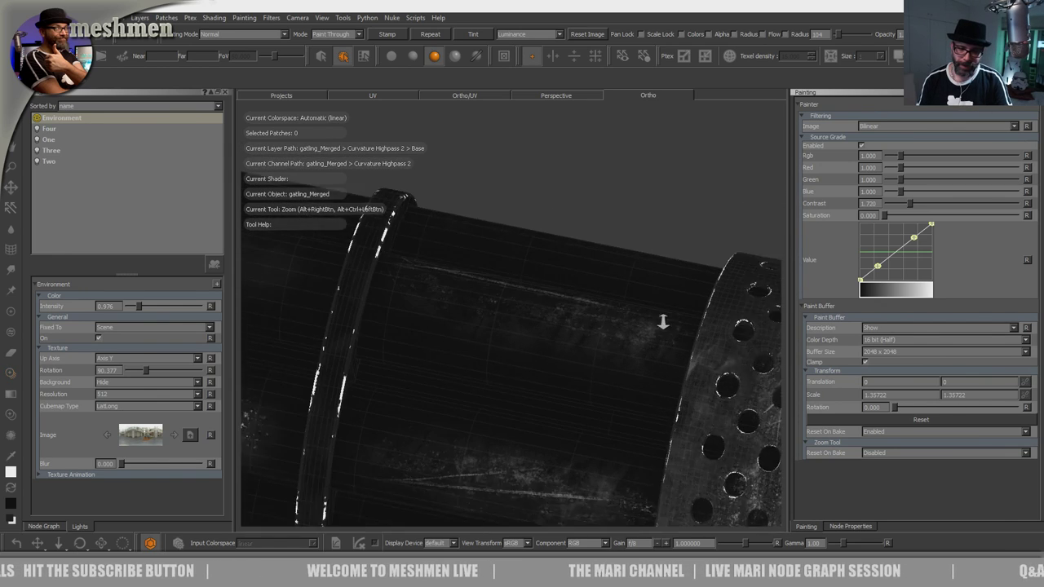
{"action": "middle_click_drag", "start_coordinate": [568, 489], "coordinate": [559, 389], "text": "alt"}
{"action": "left_click_drag", "start_coordinate": [559, 389], "coordinate": [550, 405], "text": "alt"}
{"action": "left_click_drag", "start_coordinate": [566, 356], "coordinate": [718, 396], "text": "shift"}
{"action": "left_click_drag", "start_coordinate": [624, 276], "coordinate": [538, 503], "text": "ctrl"}
{"action": "left_click_drag", "start_coordinate": [571, 369], "coordinate": [589, 377], "text": "shift"}
{"action": "left_click_drag", "start_coordinate": [626, 323], "coordinate": [641, 309]}
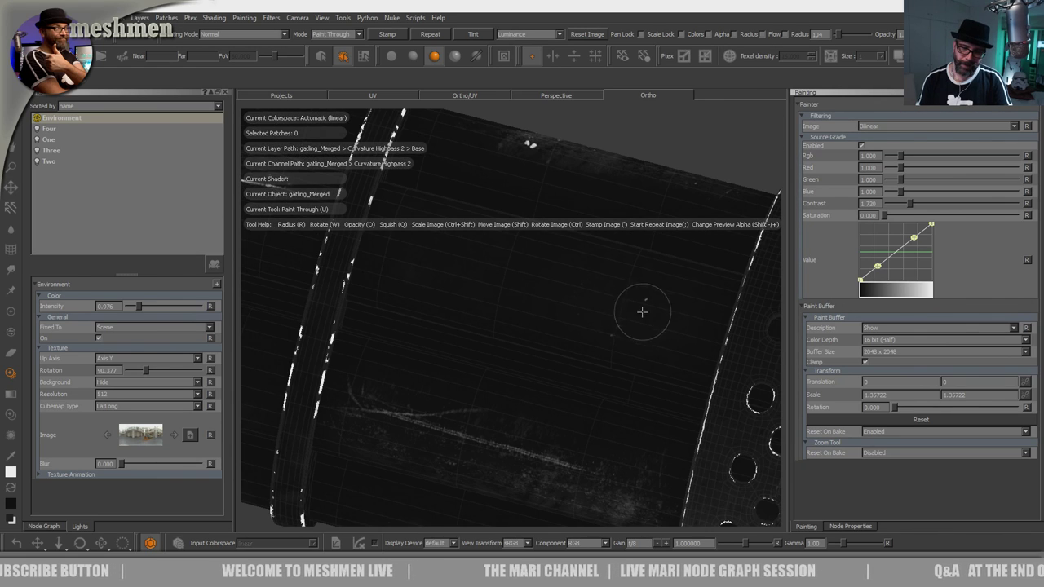
Step: Spread scratches farther around the barrel section between the middle band and the perforated collar
{"action": "mouse_move", "coordinate": [423, 265]}
{"action": "left_mouse_down"}
{"action": "mouse_move", "coordinate": [448, 287]}
{"action": "mouse_move", "coordinate": [627, 242]}
{"action": "left_mouse_up"}
{"action": "right_click_drag", "start_coordinate": [623, 252], "coordinate": [538, 290], "text": "alt"}
{"action": "mouse_move", "coordinate": [538, 289]}
{"action": "left_mouse_down", "text": "alt"}
{"action": "mouse_move", "coordinate": [506, 340]}
{"action": "mouse_move", "coordinate": [549, 331]}
{"action": "left_mouse_up", "text": "alt"}
{"action": "middle_click_drag", "start_coordinate": [550, 331], "coordinate": [527, 336], "text": "alt"}
{"action": "right_click_drag", "start_coordinate": [528, 336], "coordinate": [584, 299], "text": "alt"}
{"action": "left_click_drag", "start_coordinate": [585, 299], "coordinate": [559, 348], "text": "alt"}
{"action": "mouse_move", "coordinate": [539, 263]}
{"action": "left_mouse_down"}
{"action": "mouse_move", "coordinate": [517, 253]}
{"action": "mouse_move", "coordinate": [502, 266]}
{"action": "left_mouse_up"}
Step: Dab small scratches onto the perforated collar's surface and toward its outer rim
{"action": "right_click_drag", "start_coordinate": [629, 270], "coordinate": [629, 289], "text": "alt"}
{"action": "middle_click_drag", "start_coordinate": [629, 289], "coordinate": [481, 326], "text": "alt"}
{"action": "right_click_drag", "start_coordinate": [481, 326], "coordinate": [571, 332], "text": "alt"}
{"action": "left_click_drag", "start_coordinate": [571, 332], "coordinate": [578, 338], "text": "alt"}
{"action": "mouse_move", "coordinate": [563, 286]}
{"action": "left_mouse_down"}
{"action": "mouse_move", "coordinate": [552, 275]}
{"action": "mouse_move", "coordinate": [568, 282]}
{"action": "left_mouse_up"}
{"action": "left_click_drag", "start_coordinate": [676, 313], "coordinate": [680, 315]}
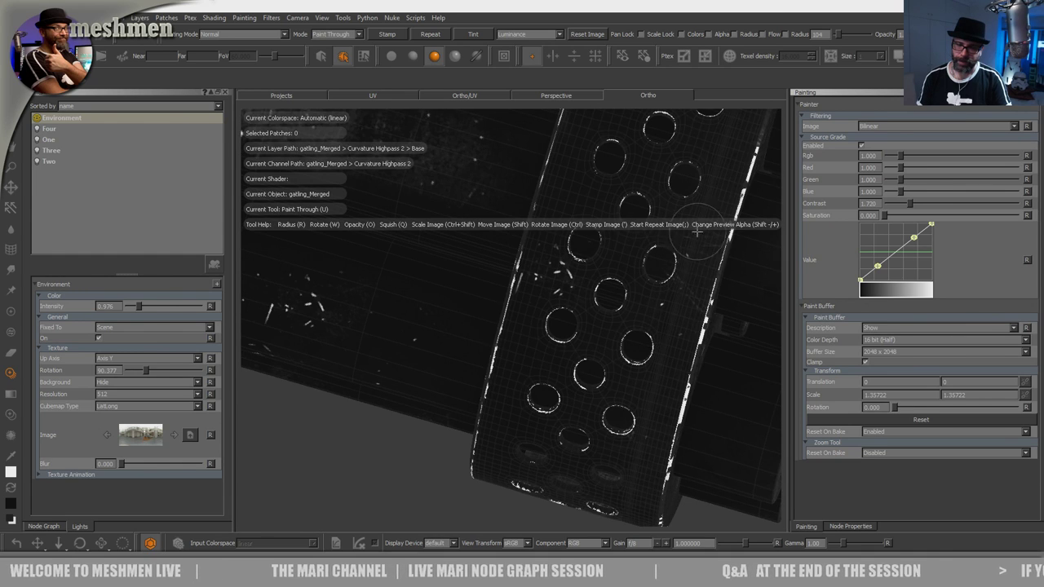
Step: Reposition the scratch image and paint short scratches between the perforated collar's holes
{"action": "mouse_move", "coordinate": [667, 232]}
{"action": "middle_mouse_down", "text": "alt"}
{"action": "mouse_move", "coordinate": [601, 387]}
{"action": "mouse_move", "coordinate": [642, 261]}
{"action": "middle_mouse_up", "text": "alt"}
{"action": "left_click_drag", "start_coordinate": [538, 346], "coordinate": [531, 356], "text": "shift"}
{"action": "left_click_drag", "start_coordinate": [534, 325], "coordinate": [546, 329]}
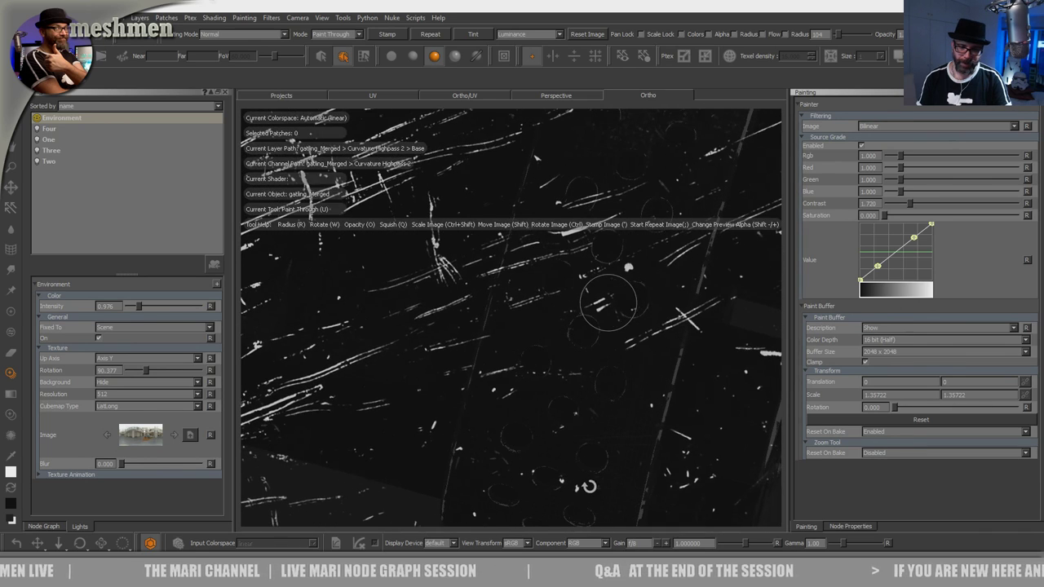
{"action": "left_click_drag", "start_coordinate": [644, 258], "coordinate": [651, 253]}
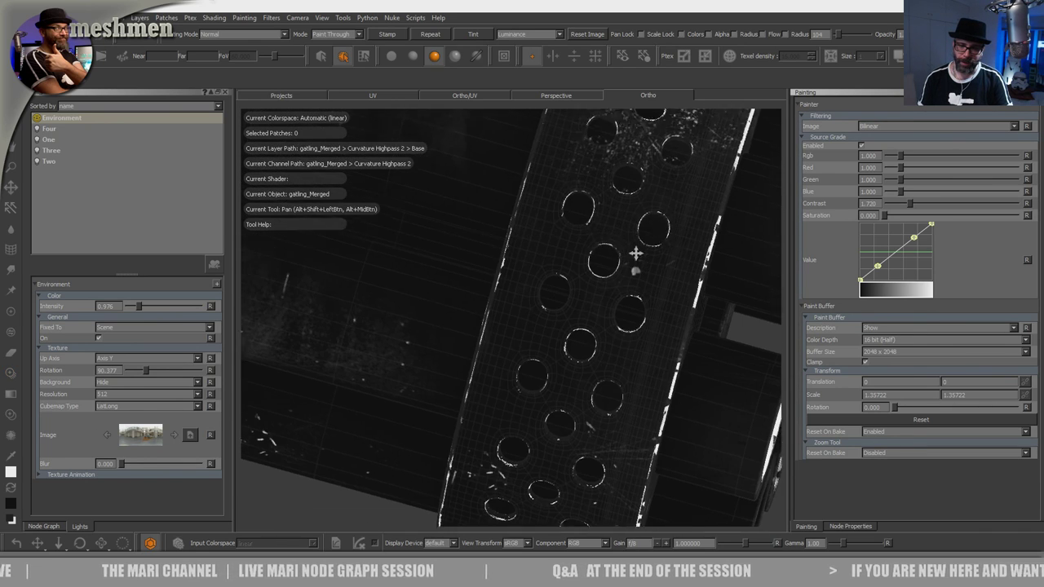
Step: Continue brushing scratches around the perforated collar toward the protruding barrel tips
{"action": "left_click_drag", "start_coordinate": [579, 353], "coordinate": [579, 349]}
{"action": "left_click_drag", "start_coordinate": [561, 304], "coordinate": [561, 312]}
{"action": "mouse_move", "coordinate": [588, 268]}
{"action": "left_mouse_down", "text": "alt"}
{"action": "mouse_move", "coordinate": [557, 366]}
{"action": "mouse_move", "coordinate": [573, 338]}
{"action": "mouse_move", "coordinate": [638, 351]}
{"action": "mouse_move", "coordinate": [555, 197]}
{"action": "mouse_move", "coordinate": [553, 317]}
{"action": "left_mouse_up", "text": "alt"}
{"action": "left_click_drag", "start_coordinate": [559, 302], "coordinate": [599, 308]}
{"action": "mouse_move", "coordinate": [585, 345]}
{"action": "left_mouse_down", "text": "alt"}
{"action": "mouse_move", "coordinate": [593, 406]}
{"action": "mouse_move", "coordinate": [573, 400]}
{"action": "mouse_move", "coordinate": [572, 342]}
{"action": "mouse_move", "coordinate": [658, 322]}
{"action": "left_mouse_up", "text": "alt"}
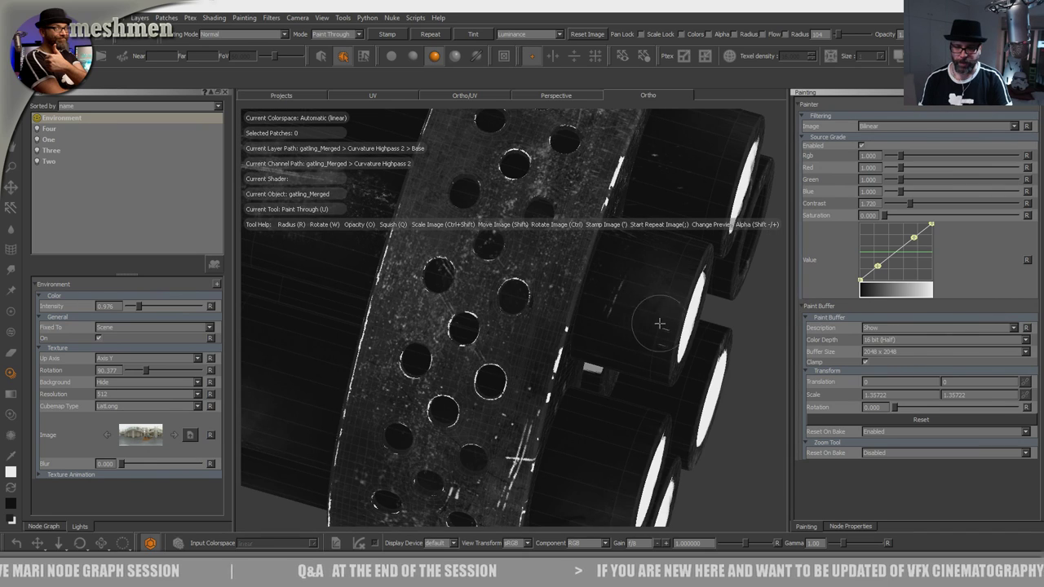
Step: Rotate and shift the scratch image to follow the perforated collar, and brush scratches around its holes
{"action": "middle_click_drag", "start_coordinate": [529, 279], "coordinate": [584, 388], "text": "alt"}
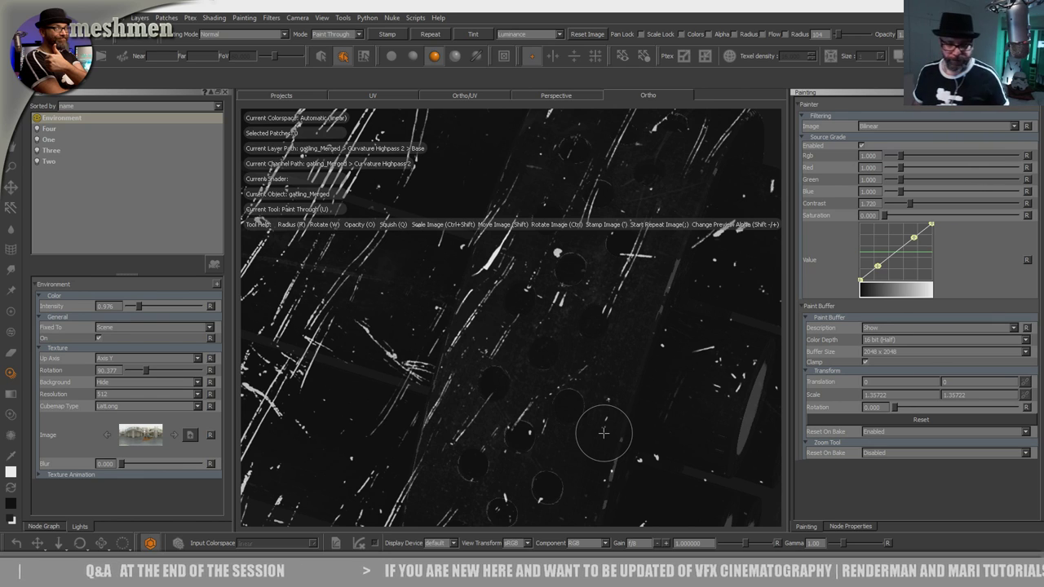
{"action": "mouse_move", "coordinate": [569, 353]}
{"action": "left_mouse_down", "text": "alt"}
{"action": "mouse_move", "coordinate": [582, 288]}
{"action": "mouse_move", "coordinate": [483, 373]}
{"action": "mouse_move", "coordinate": [490, 388]}
{"action": "left_mouse_up", "text": "alt"}
{"action": "left_click_drag", "start_coordinate": [505, 305], "coordinate": [473, 340], "text": "shift"}
{"action": "mouse_move", "coordinate": [571, 273]}
{"action": "left_mouse_down", "text": "ctrl"}
{"action": "mouse_move", "coordinate": [546, 259]}
{"action": "mouse_move", "coordinate": [496, 272]}
{"action": "left_mouse_up", "text": "ctrl"}
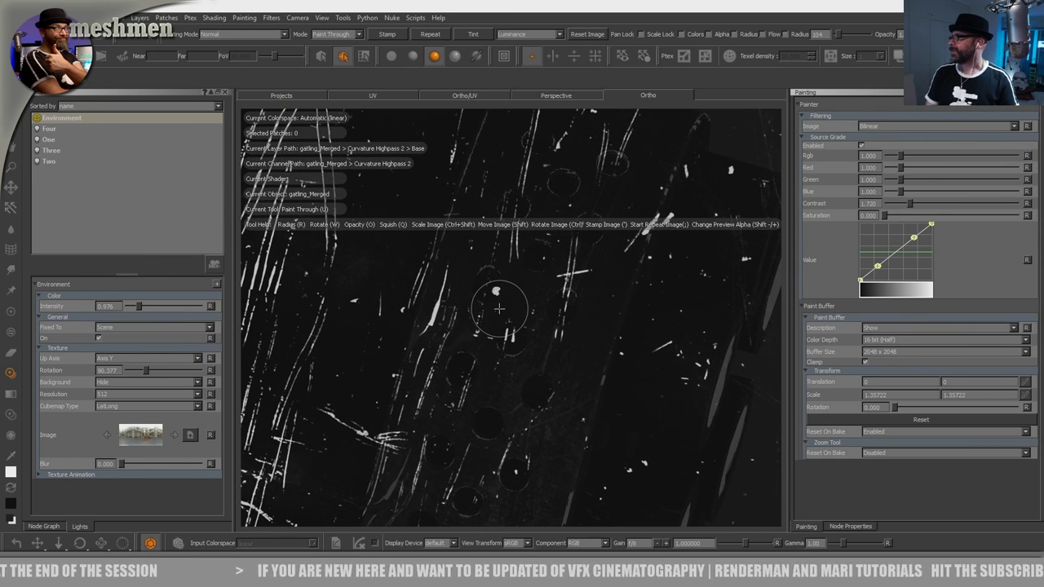
{"action": "mouse_move", "coordinate": [497, 337]}
{"action": "left_mouse_down", "text": "shift"}
{"action": "mouse_move", "coordinate": [524, 332]}
{"action": "mouse_move", "coordinate": [524, 305]}
{"action": "mouse_move", "coordinate": [537, 295]}
{"action": "mouse_move", "coordinate": [508, 387]}
{"action": "mouse_move", "coordinate": [488, 374]}
{"action": "mouse_move", "coordinate": [498, 378]}
{"action": "mouse_move", "coordinate": [460, 388]}
{"action": "left_mouse_up", "text": "shift"}
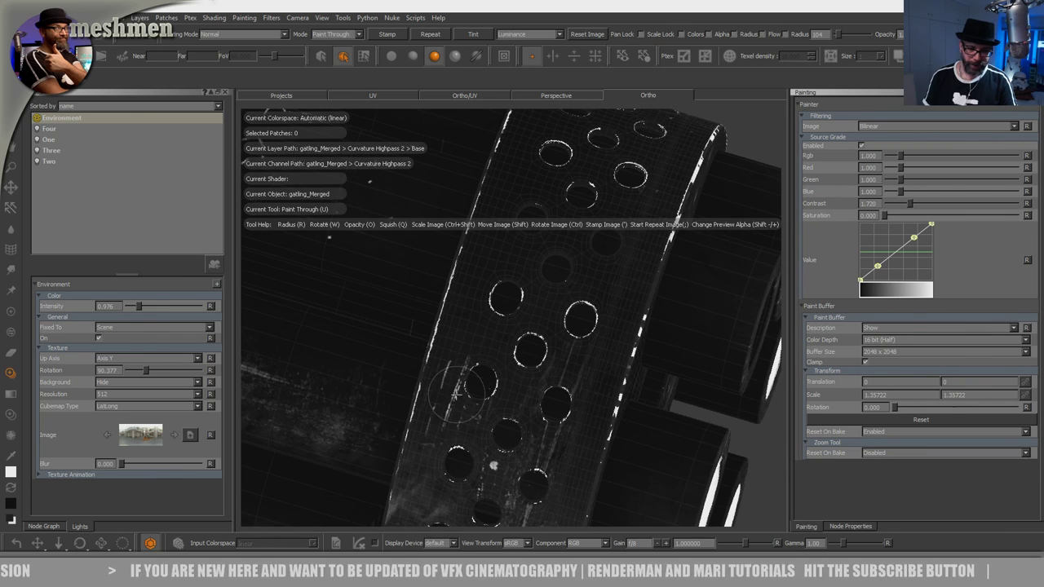
{"action": "left_click_drag", "start_coordinate": [522, 216], "coordinate": [511, 248]}
{"action": "left_click_drag", "start_coordinate": [495, 289], "coordinate": [480, 310]}
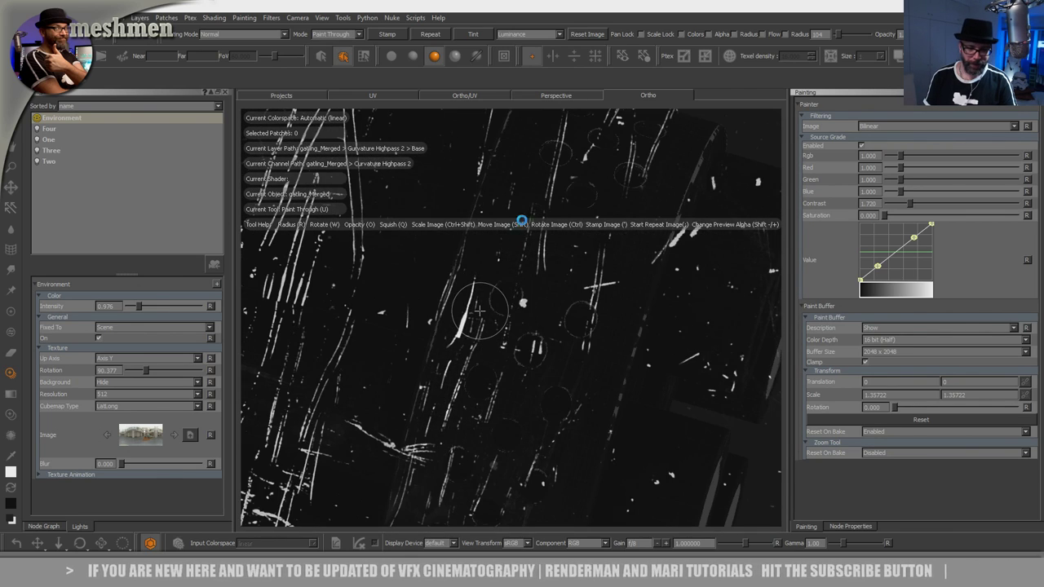
Step: Paint long scratches along the perforated collar between its holes and the outer rim
{"action": "mouse_move", "coordinate": [543, 245]}
{"action": "right_mouse_down", "text": "alt"}
{"action": "mouse_move", "coordinate": [494, 310]}
{"action": "mouse_move", "coordinate": [565, 302]}
{"action": "right_mouse_up", "text": "alt"}
{"action": "middle_click_drag", "start_coordinate": [506, 342], "coordinate": [498, 347], "text": "alt"}
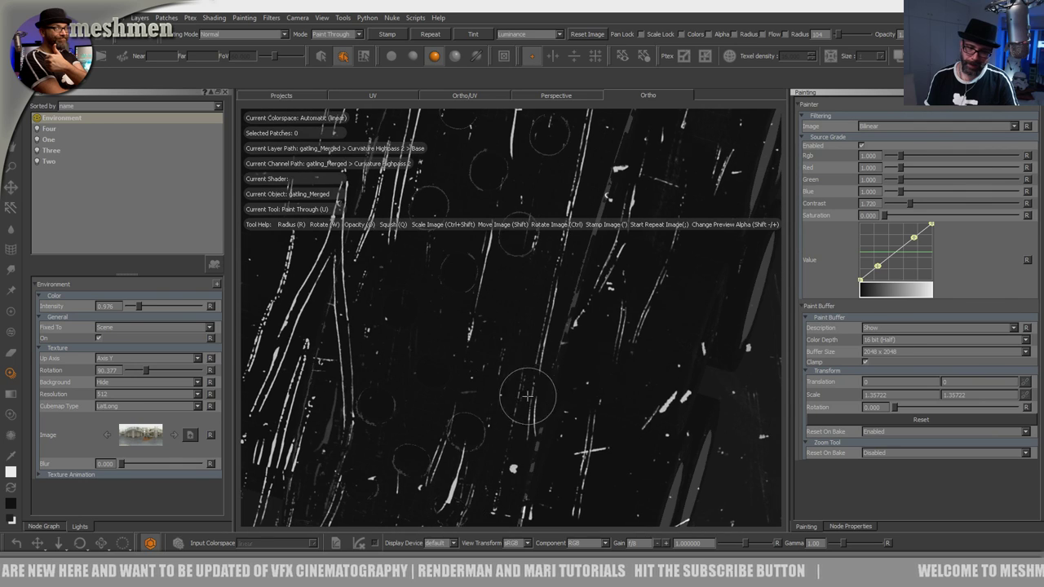
{"action": "left_click_drag", "start_coordinate": [530, 391], "coordinate": [570, 287]}
{"action": "left_click_drag", "start_coordinate": [600, 165], "coordinate": [608, 173]}
{"action": "mouse_move", "coordinate": [604, 212]}
{"action": "left_mouse_down"}
{"action": "mouse_move", "coordinate": [563, 278]}
{"action": "mouse_move", "coordinate": [566, 302]}
{"action": "mouse_move", "coordinate": [559, 284]}
{"action": "left_mouse_up"}
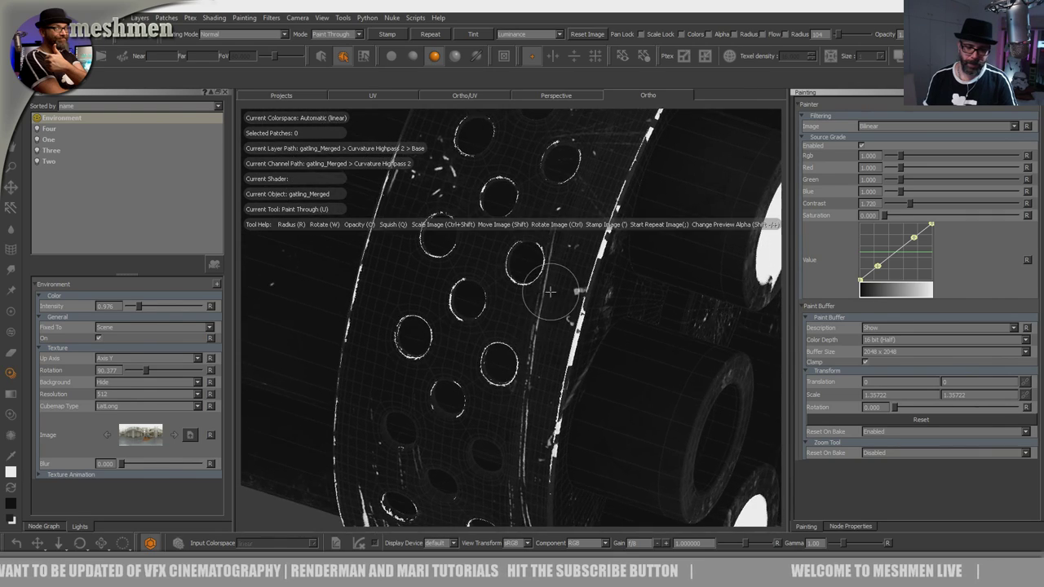
Step: Reposition the scratch image and brush scratches along the perforated collar's inner edge
{"action": "right_click_drag", "start_coordinate": [559, 285], "coordinate": [490, 333], "text": "alt"}
{"action": "left_click_drag", "start_coordinate": [489, 333], "coordinate": [499, 299], "text": "alt"}
{"action": "right_click_drag", "start_coordinate": [499, 299], "coordinate": [582, 252], "text": "alt"}
{"action": "middle_click_drag", "start_coordinate": [583, 252], "coordinate": [531, 311], "text": "alt"}
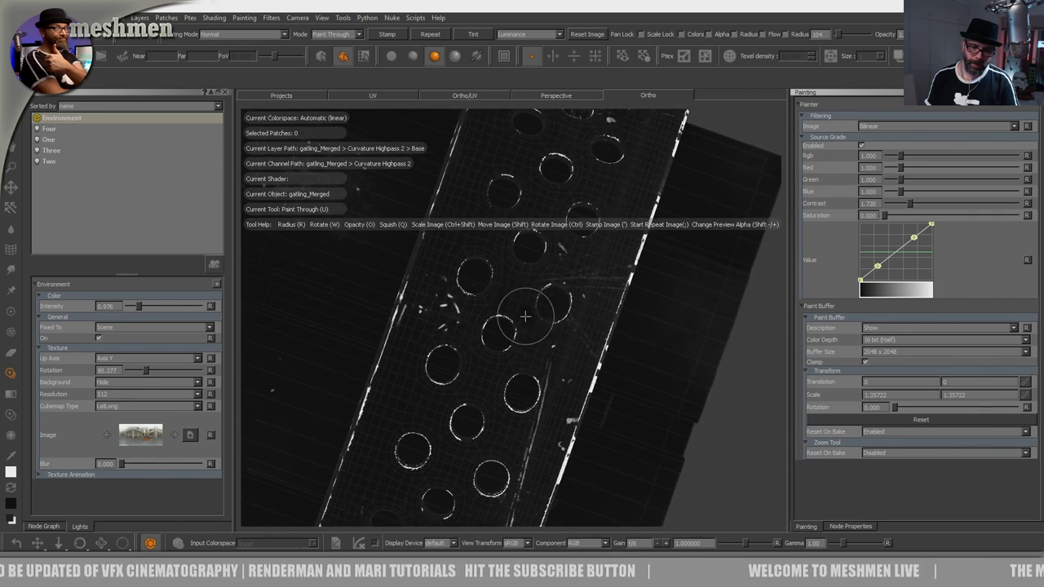
{"action": "left_click_drag", "start_coordinate": [524, 335], "coordinate": [505, 331], "text": "shift"}
{"action": "mouse_move", "coordinate": [385, 340]}
{"action": "left_mouse_down", "text": "shift"}
{"action": "mouse_move", "coordinate": [343, 357]}
{"action": "mouse_move", "coordinate": [309, 417]}
{"action": "left_mouse_up", "text": "shift"}
{"action": "mouse_move", "coordinate": [416, 334]}
{"action": "left_mouse_down"}
{"action": "mouse_move", "coordinate": [393, 424]}
{"action": "mouse_move", "coordinate": [404, 383]}
{"action": "left_mouse_up"}
{"action": "left_click_drag", "start_coordinate": [434, 323], "coordinate": [439, 315]}
Step: Add scratch strokes to the next unworn stretch of the perforated collar near its outer rim
{"action": "left_click_drag", "start_coordinate": [456, 393], "coordinate": [448, 436], "text": "alt"}
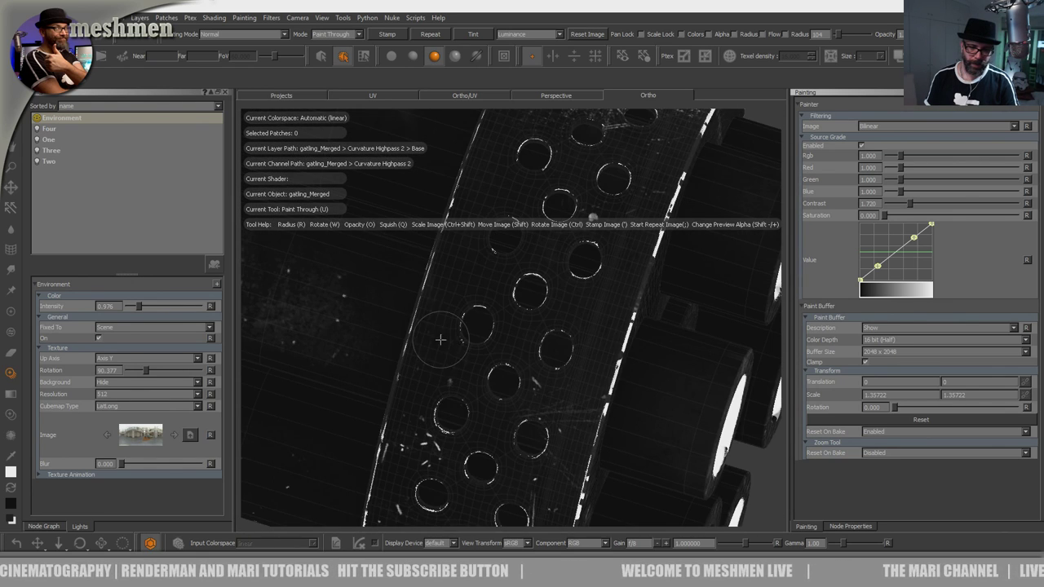
{"action": "mouse_move", "coordinate": [587, 283]}
{"action": "left_mouse_down"}
{"action": "mouse_move", "coordinate": [592, 315]}
{"action": "mouse_move", "coordinate": [596, 294]}
{"action": "left_mouse_up"}
{"action": "left_click_drag", "start_coordinate": [613, 137], "coordinate": [607, 153]}
{"action": "left_click_drag", "start_coordinate": [575, 251], "coordinate": [556, 263], "text": "alt"}
{"action": "mouse_move", "coordinate": [556, 263]}
{"action": "middle_mouse_down", "text": "alt"}
{"action": "mouse_move", "coordinate": [544, 372]}
{"action": "mouse_move", "coordinate": [525, 416]}
{"action": "middle_mouse_up", "text": "alt"}
{"action": "left_click_drag", "start_coordinate": [525, 417], "coordinate": [552, 414], "text": "alt"}
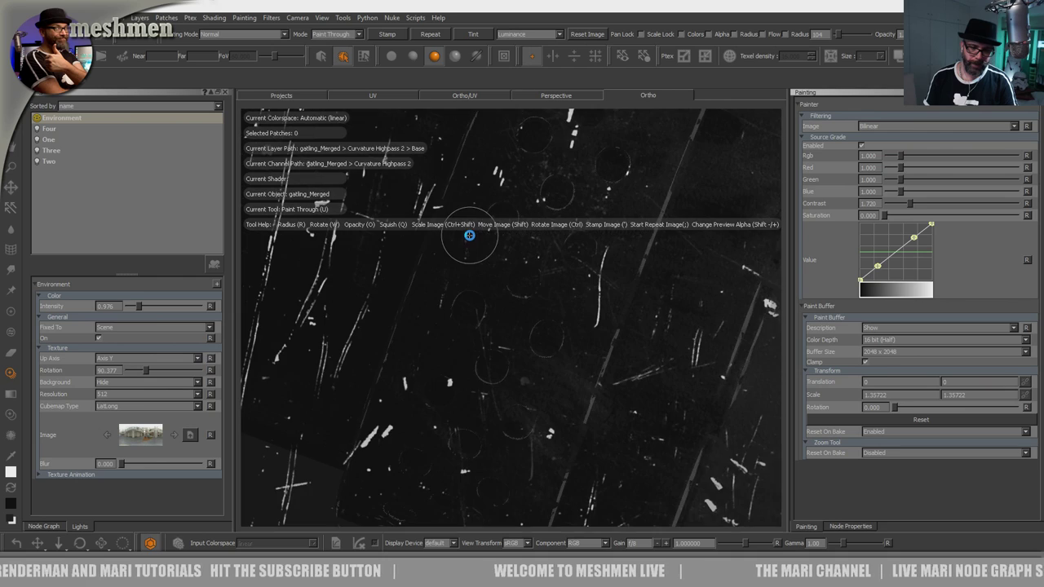
{"action": "right_click_drag", "start_coordinate": [468, 249], "coordinate": [524, 266], "text": "alt"}
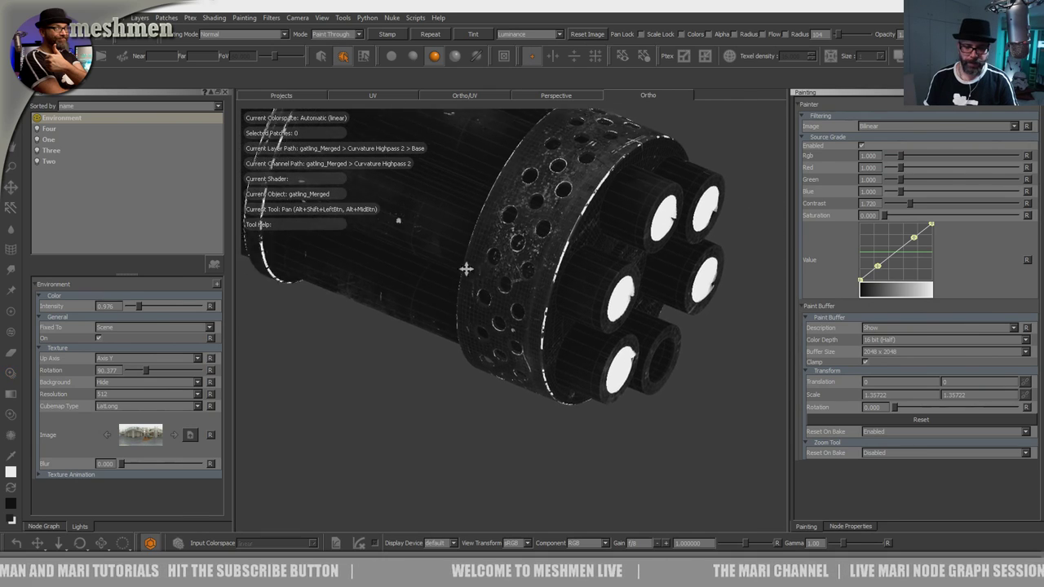
Step: Brush small scratches onto the sides of the barrel tips protruding beyond the perforated collar
{"action": "mouse_move", "coordinate": [508, 290]}
{"action": "left_mouse_down", "text": "alt"}
{"action": "mouse_move", "coordinate": [596, 331]}
{"action": "mouse_move", "coordinate": [590, 354]}
{"action": "left_mouse_up", "text": "alt"}
{"action": "left_click_drag", "start_coordinate": [559, 271], "coordinate": [561, 242]}
{"action": "mouse_move", "coordinate": [526, 351]}
{"action": "left_mouse_down", "text": "alt"}
{"action": "mouse_move", "coordinate": [481, 343]}
{"action": "mouse_move", "coordinate": [505, 343]}
{"action": "mouse_move", "coordinate": [514, 305]}
{"action": "mouse_move", "coordinate": [563, 384]}
{"action": "mouse_move", "coordinate": [575, 377]}
{"action": "left_mouse_up", "text": "alt"}
{"action": "mouse_move", "coordinate": [528, 332]}
{"action": "left_mouse_down"}
{"action": "mouse_move", "coordinate": [545, 313]}
{"action": "mouse_move", "coordinate": [514, 314]}
{"action": "left_mouse_up"}
{"action": "left_click_drag", "start_coordinate": [513, 324], "coordinate": [511, 350], "text": "shift"}
{"action": "mouse_move", "coordinate": [494, 311]}
{"action": "left_mouse_down"}
{"action": "mouse_move", "coordinate": [525, 258]}
{"action": "mouse_move", "coordinate": [508, 334]}
{"action": "left_mouse_up"}
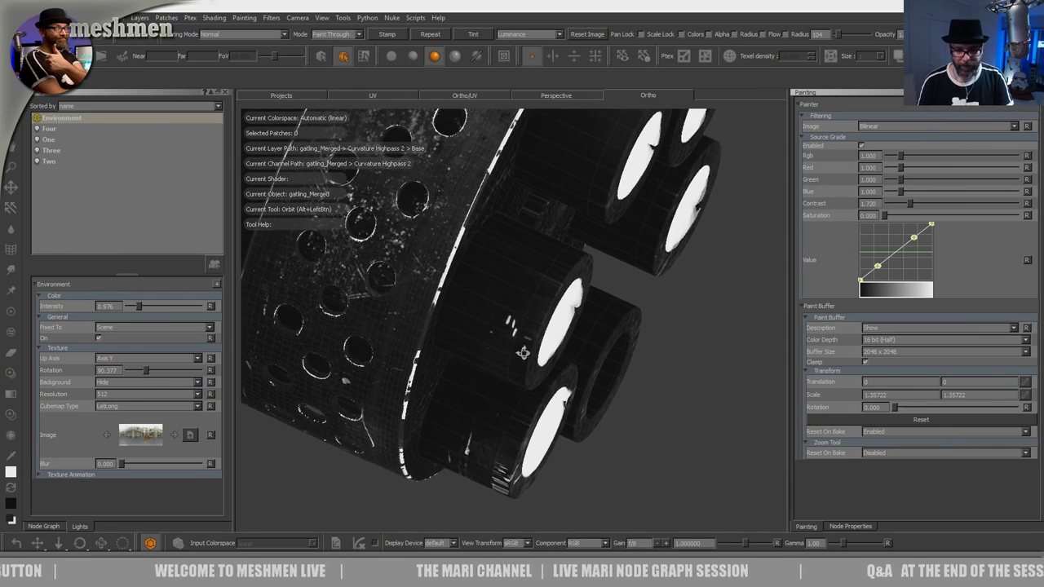
Step: Shift the scratch image over the neighbouring barrel tips and brush more scratches between the collar rim and the muzzles
{"action": "right_click_drag", "start_coordinate": [520, 320], "coordinate": [587, 296], "text": "alt"}
{"action": "mouse_move", "coordinate": [587, 296]}
{"action": "left_mouse_down", "text": "alt"}
{"action": "mouse_move", "coordinate": [536, 300]}
{"action": "mouse_move", "coordinate": [547, 315]}
{"action": "left_mouse_up", "text": "alt"}
{"action": "right_click_drag", "start_coordinate": [547, 315], "coordinate": [499, 308], "text": "alt"}
{"action": "mouse_move", "coordinate": [522, 315]}
{"action": "left_mouse_down", "text": "shift"}
{"action": "mouse_move", "coordinate": [517, 267]}
{"action": "mouse_move", "coordinate": [520, 305]}
{"action": "mouse_move", "coordinate": [527, 282]}
{"action": "left_mouse_up", "text": "shift"}
{"action": "middle_click_drag", "start_coordinate": [548, 219], "coordinate": [494, 357], "text": "alt"}
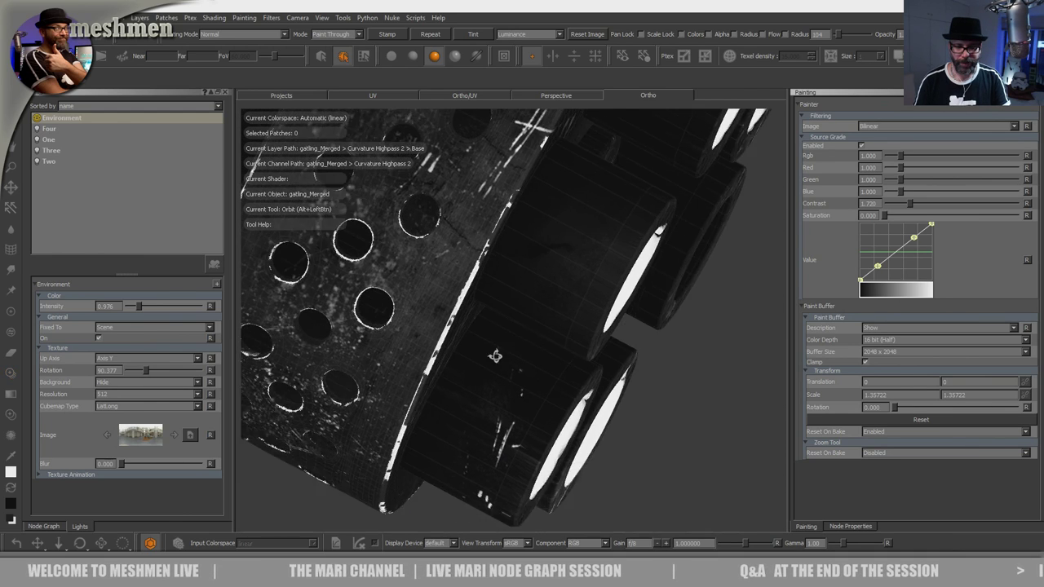
{"action": "right_click_drag", "start_coordinate": [494, 356], "coordinate": [482, 287], "text": "alt"}
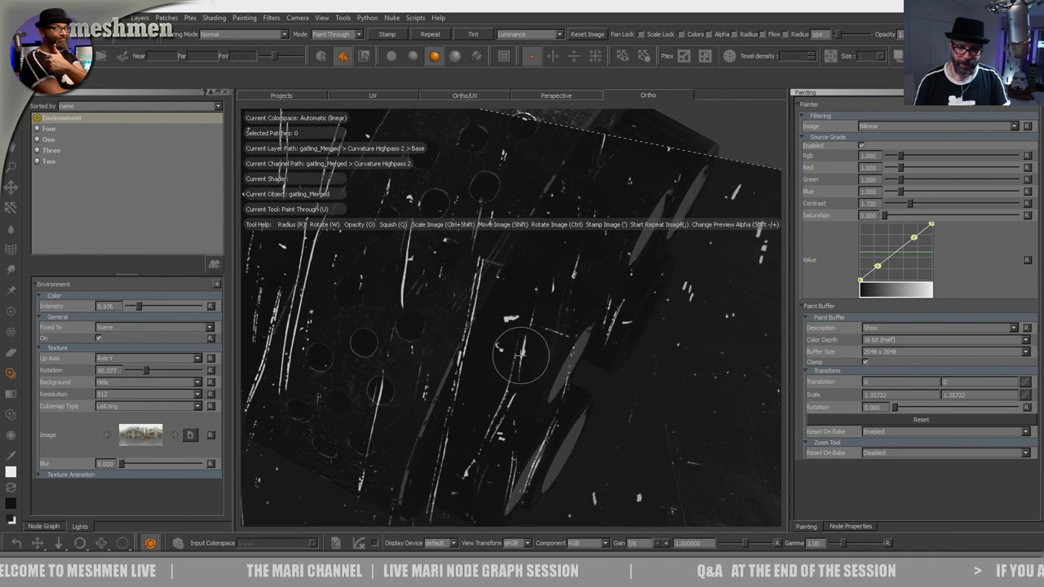
{"action": "scroll", "coordinate": [522, 354], "scroll_direction": "down", "scroll_amount": 10}
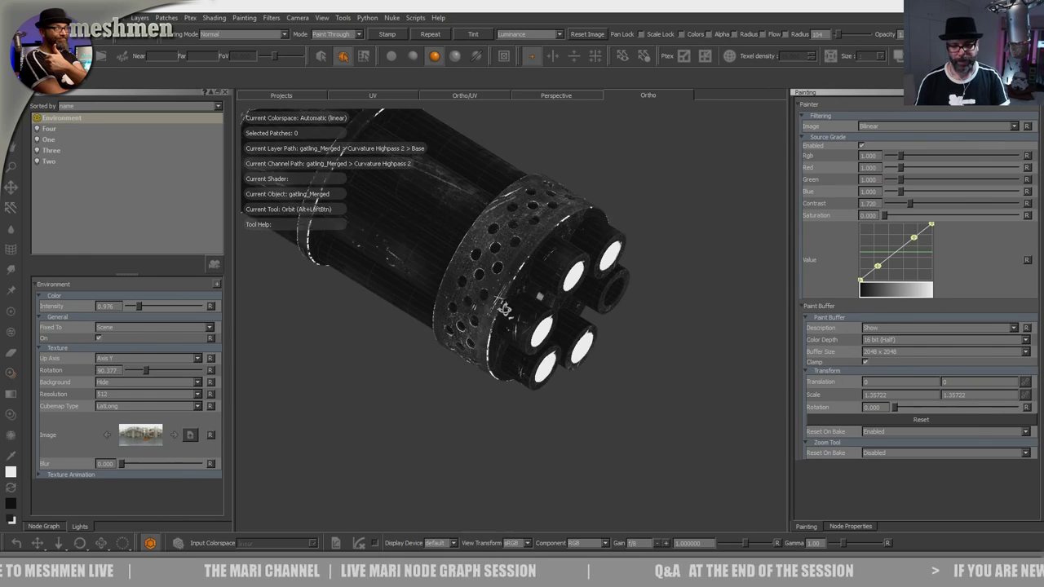
{"action": "mouse_move", "coordinate": [503, 327]}
{"action": "left_mouse_down", "text": "shift"}
{"action": "mouse_move", "coordinate": [539, 345]}
{"action": "mouse_move", "coordinate": [543, 331]}
{"action": "mouse_move", "coordinate": [517, 285]}
{"action": "mouse_move", "coordinate": [527, 265]}
{"action": "left_mouse_up", "text": "shift"}
{"action": "key", "text": "alt"}
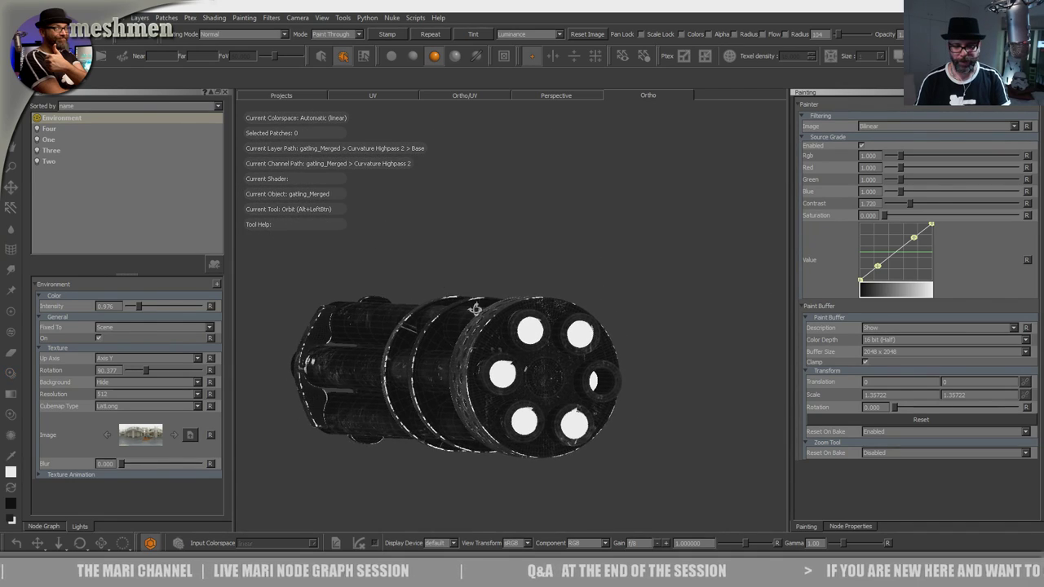
Step: Paint a curved scratch on the gatling's front face between the barrel openings and the outer rim
{"action": "left_click_drag", "start_coordinate": [498, 338], "coordinate": [491, 336], "text": "alt"}
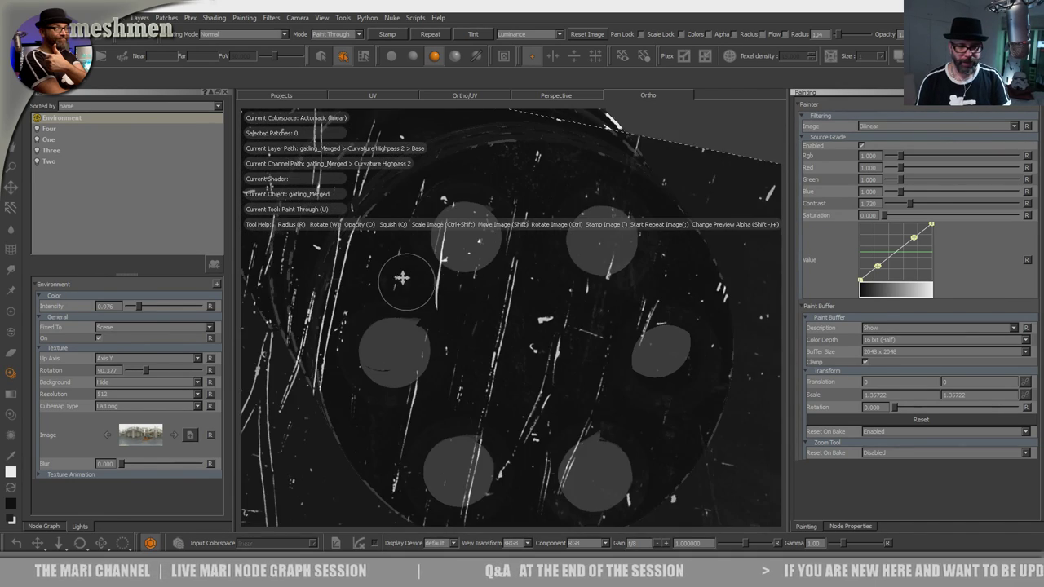
{"action": "mouse_move", "coordinate": [508, 291]}
{"action": "right_mouse_down", "text": "alt"}
{"action": "mouse_move", "coordinate": [483, 320]}
{"action": "mouse_move", "coordinate": [530, 339]}
{"action": "right_mouse_up", "text": "alt"}
{"action": "mouse_move", "coordinate": [530, 338]}
{"action": "left_mouse_down", "text": "alt"}
{"action": "mouse_move", "coordinate": [520, 318]}
{"action": "mouse_move", "coordinate": [480, 310]}
{"action": "left_mouse_up", "text": "alt"}
{"action": "scroll", "coordinate": [512, 283], "scroll_direction": "down", "scroll_amount": 5}
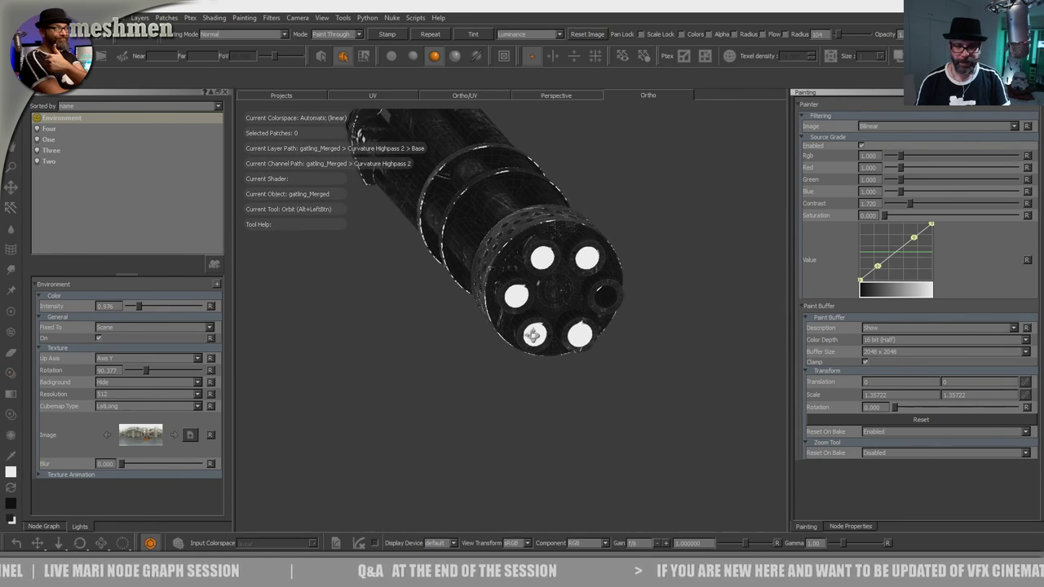
{"action": "right_click_drag", "start_coordinate": [574, 284], "coordinate": [577, 282], "text": "alt"}
{"action": "left_click_drag", "start_coordinate": [577, 282], "coordinate": [561, 285], "text": "alt"}
{"action": "right_click_drag", "start_coordinate": [561, 285], "coordinate": [547, 276], "text": "alt"}
{"action": "mouse_move", "coordinate": [547, 277]}
{"action": "left_mouse_down", "text": "alt"}
{"action": "mouse_move", "coordinate": [531, 307]}
{"action": "mouse_move", "coordinate": [560, 220]}
{"action": "mouse_move", "coordinate": [360, 389]}
{"action": "mouse_move", "coordinate": [487, 380]}
{"action": "mouse_move", "coordinate": [499, 318]}
{"action": "mouse_move", "coordinate": [398, 312]}
{"action": "left_mouse_up", "text": "alt"}
{"action": "left_click_drag", "start_coordinate": [460, 321], "coordinate": [463, 333]}
{"action": "left_click_drag", "start_coordinate": [451, 273], "coordinate": [465, 303]}
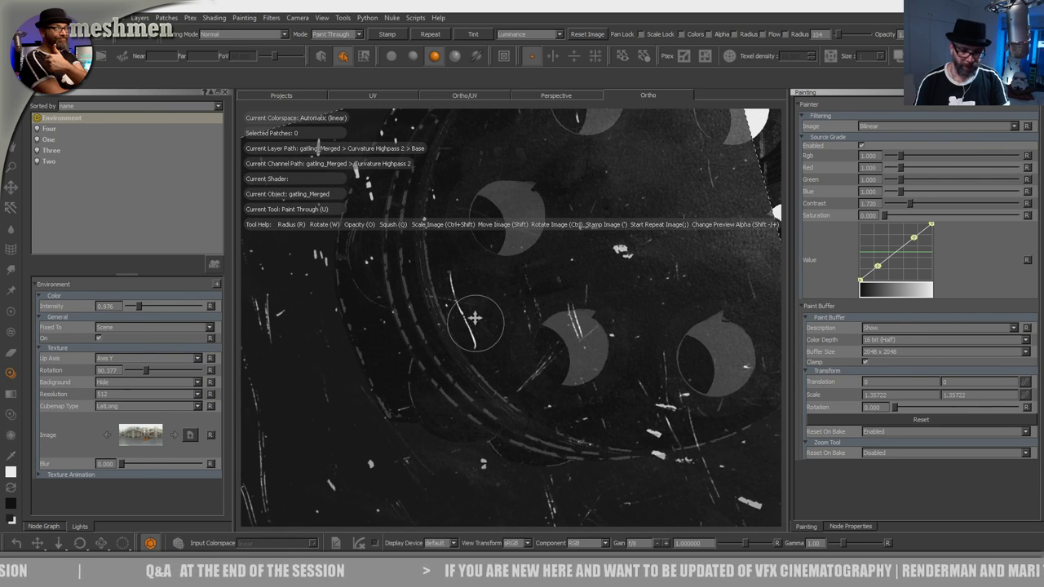
Step: Reposition the scratch image over the front face with Paint Through and add short parallel scratches beside its central disc
{"action": "key", "text": "shift+s"}
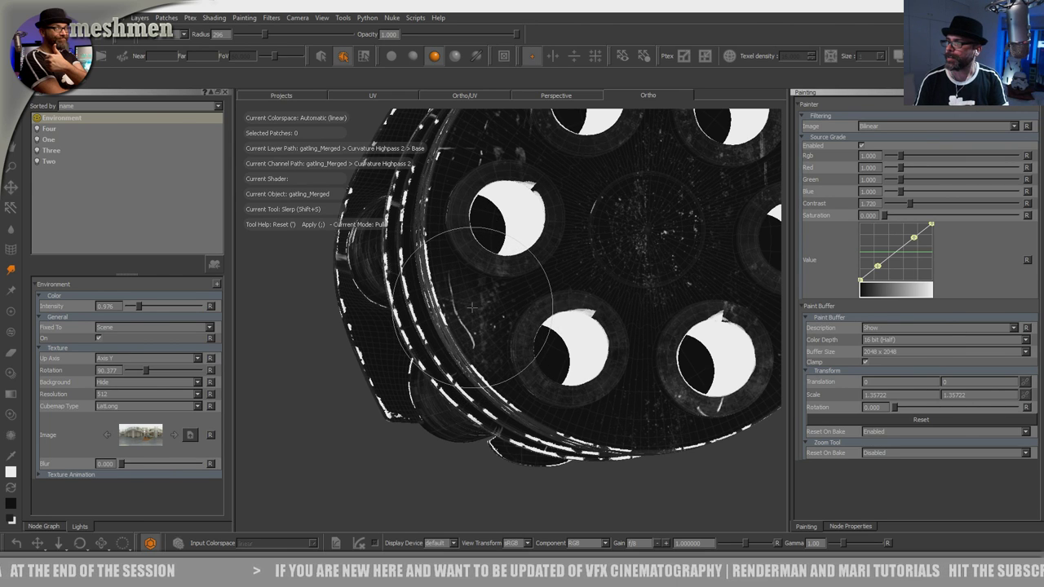
{"action": "mouse_move", "coordinate": [505, 320]}
{"action": "left_mouse_down", "text": "alt"}
{"action": "mouse_move", "coordinate": [484, 303]}
{"action": "mouse_move", "coordinate": [507, 324]}
{"action": "left_mouse_up", "text": "alt"}
{"action": "middle_click_drag", "start_coordinate": [498, 283], "coordinate": [504, 338], "text": "alt"}
{"action": "left_click_drag", "start_coordinate": [495, 330], "coordinate": [502, 326], "text": "alt"}
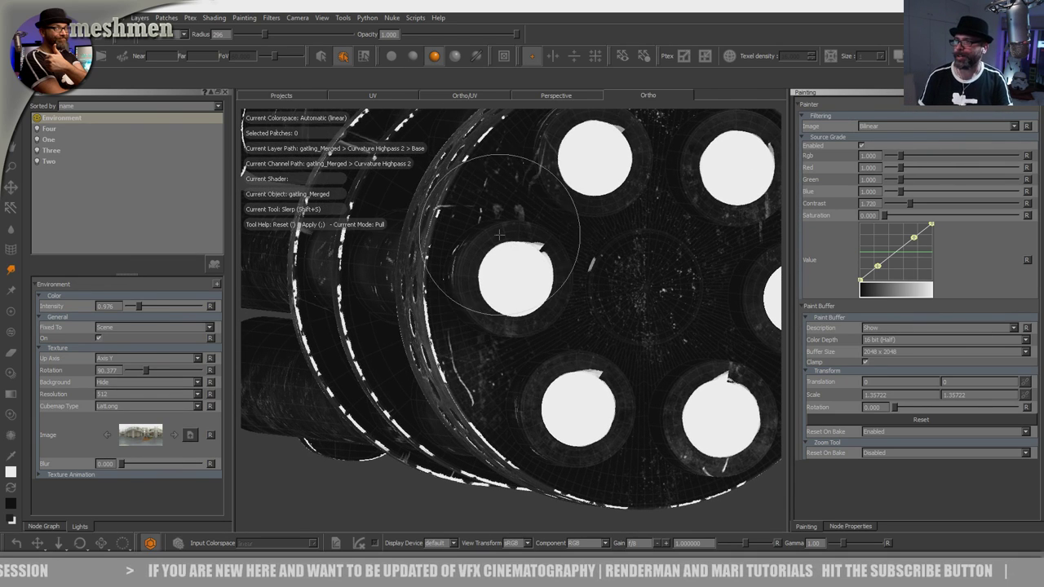
{"action": "middle_click_drag", "start_coordinate": [503, 266], "coordinate": [510, 303], "text": "alt"}
{"action": "left_click_drag", "start_coordinate": [510, 300], "coordinate": [494, 317], "text": "alt"}
{"action": "middle_click_drag", "start_coordinate": [521, 339], "coordinate": [458, 240], "text": "alt"}
{"action": "mouse_move", "coordinate": [461, 244]}
{"action": "left_mouse_down", "text": "alt"}
{"action": "mouse_move", "coordinate": [477, 291]}
{"action": "mouse_move", "coordinate": [527, 275]}
{"action": "mouse_move", "coordinate": [473, 234]}
{"action": "left_mouse_up", "text": "alt"}
{"action": "key", "text": "u"}
{"action": "mouse_move", "coordinate": [531, 270]}
{"action": "left_mouse_down", "text": "shift"}
{"action": "mouse_move", "coordinate": [529, 288]}
{"action": "mouse_move", "coordinate": [476, 298]}
{"action": "mouse_move", "coordinate": [497, 270]}
{"action": "mouse_move", "coordinate": [520, 291]}
{"action": "mouse_move", "coordinate": [510, 292]}
{"action": "left_mouse_up", "text": "shift"}
{"action": "key", "text": "o"}
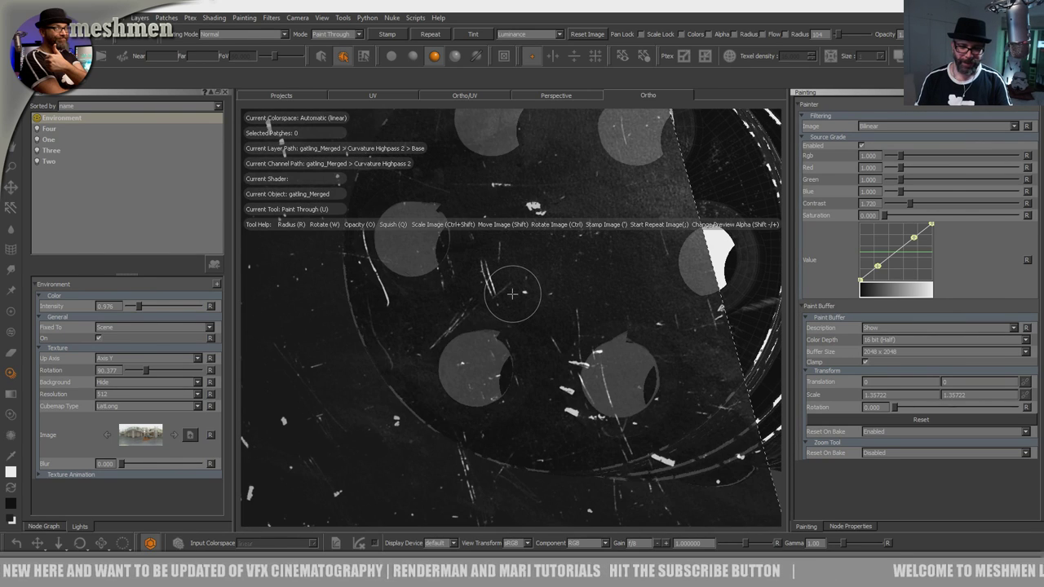
{"action": "key", "text": "shift+s"}
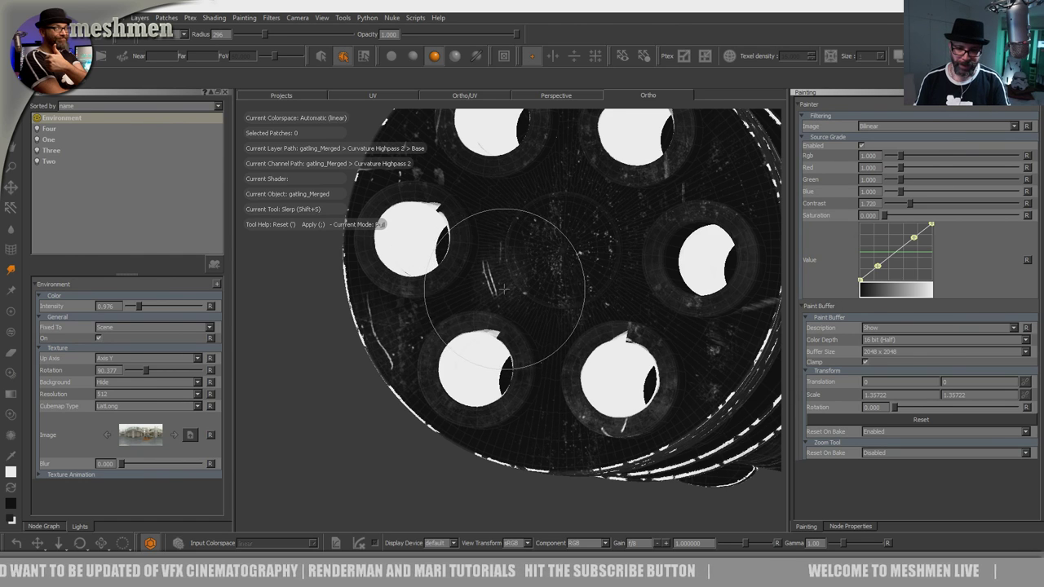
Step: Brush a Paint Through stroke onto the barrel surface between the two bands above the perforated collar
{"action": "middle_click_drag", "start_coordinate": [570, 240], "coordinate": [509, 276], "text": "alt"}
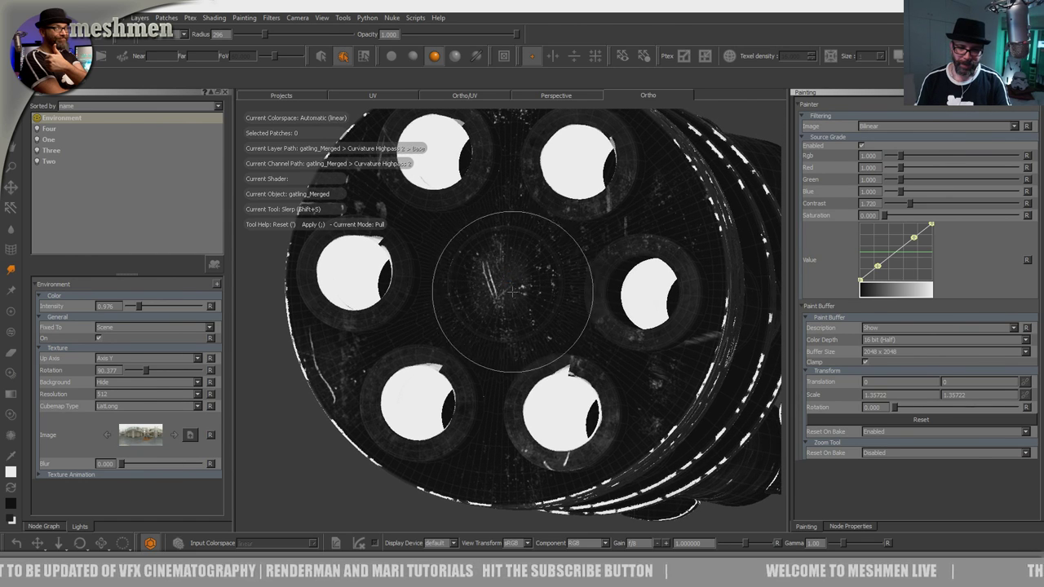
{"action": "left_click_drag", "start_coordinate": [512, 290], "coordinate": [518, 279], "text": "alt"}
{"action": "right_click_drag", "start_coordinate": [517, 279], "coordinate": [483, 301], "text": "alt"}
{"action": "left_click_drag", "start_coordinate": [483, 300], "coordinate": [491, 323], "text": "alt"}
{"action": "middle_click_drag", "start_coordinate": [499, 184], "coordinate": [504, 364], "text": "alt"}
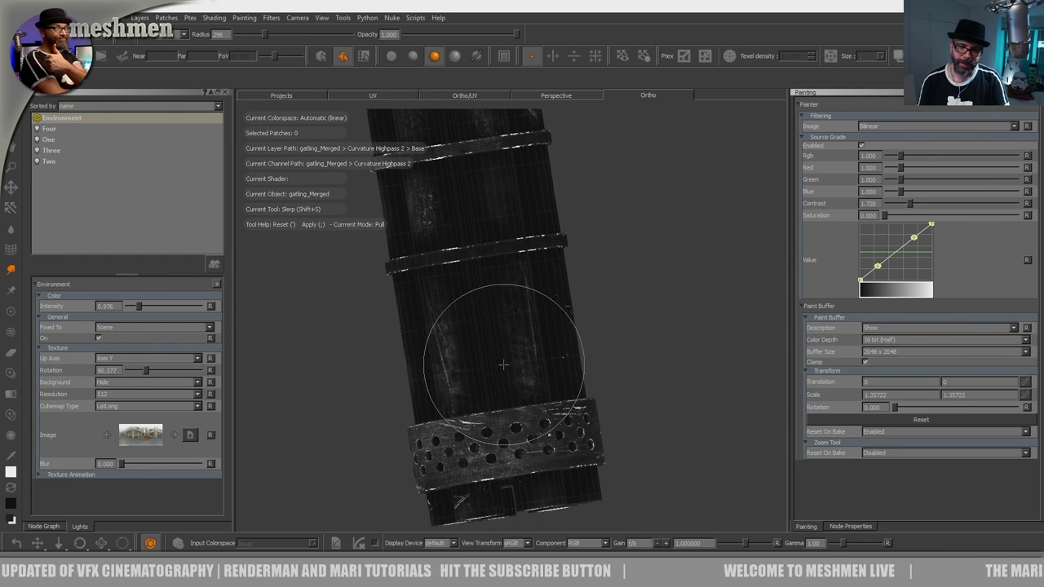
{"action": "middle_click_drag", "start_coordinate": [505, 222], "coordinate": [498, 296], "text": "alt"}
{"action": "right_click_drag", "start_coordinate": [499, 296], "coordinate": [523, 298], "text": "alt"}
{"action": "middle_click_drag", "start_coordinate": [524, 298], "coordinate": [526, 378], "text": "alt"}
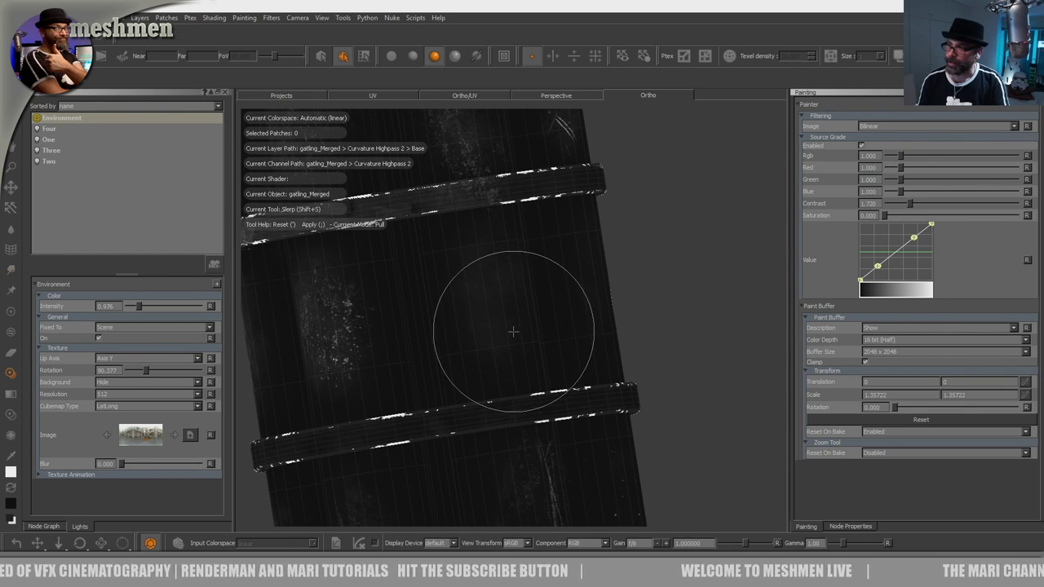
{"action": "key", "text": "u"}
{"action": "left_click_drag", "start_coordinate": [487, 331], "coordinate": [479, 285]}
Step: Brush further strokes across the banded barrel section and shift the scratch image sideways over it
{"action": "middle_click_drag", "start_coordinate": [493, 305], "coordinate": [527, 289], "text": "alt"}
{"action": "mouse_move", "coordinate": [527, 289]}
{"action": "right_mouse_down", "text": "alt"}
{"action": "mouse_move", "coordinate": [506, 303]}
{"action": "mouse_move", "coordinate": [515, 298]}
{"action": "right_mouse_up", "text": "alt"}
{"action": "left_click_drag", "start_coordinate": [514, 297], "coordinate": [507, 299], "text": "alt"}
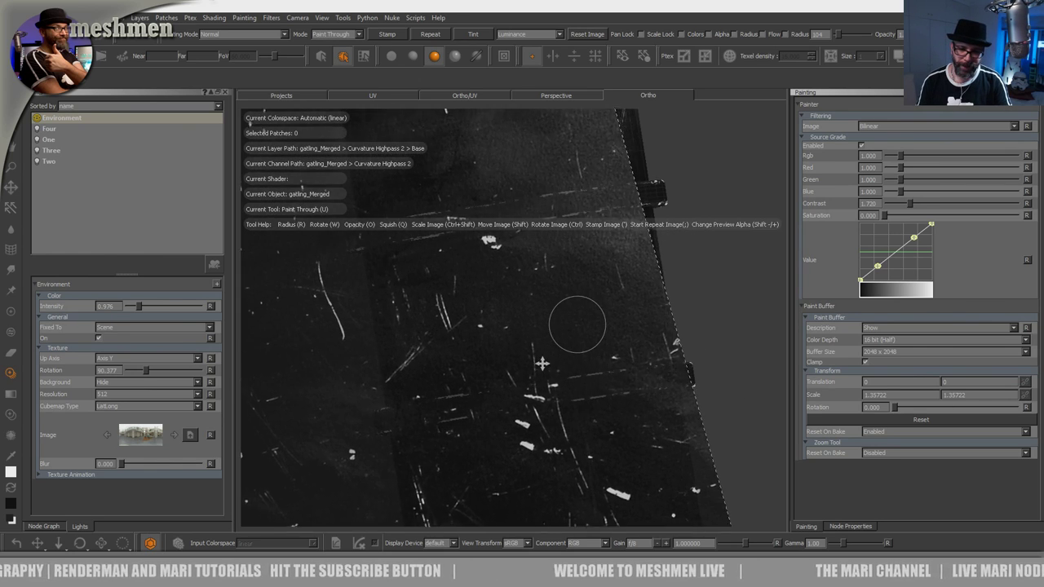
{"action": "left_click_drag", "start_coordinate": [537, 353], "coordinate": [536, 329]}
{"action": "left_click_drag", "start_coordinate": [537, 281], "coordinate": [626, 336]}
{"action": "left_click_drag", "start_coordinate": [561, 342], "coordinate": [611, 320], "text": "shift"}
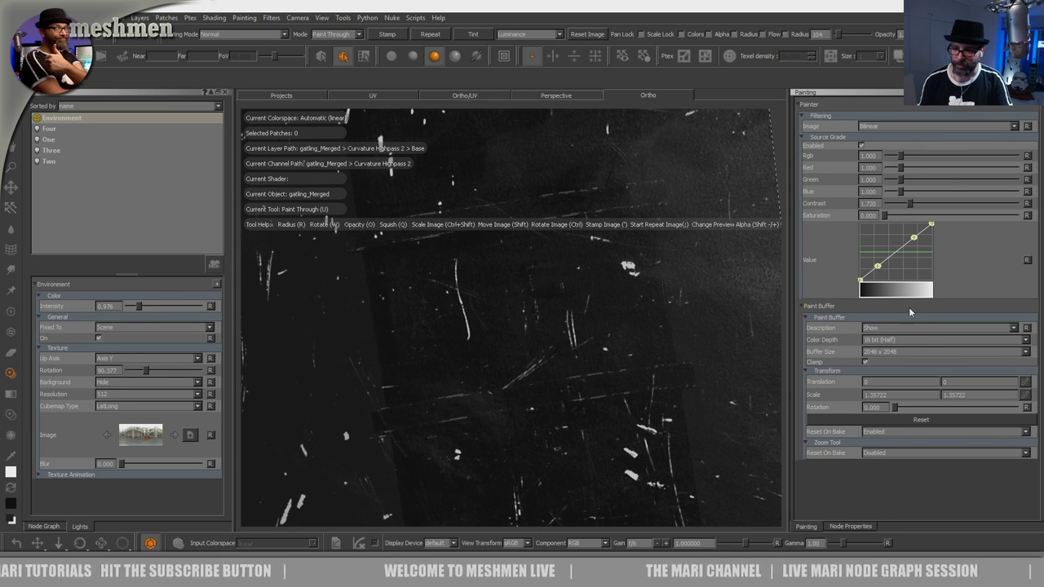
Step: Set the source contrast to 1.890 and brush long scratch strokes lengthwise along the barrels
{"action": "mouse_move", "coordinate": [590, 305]}
{"action": "left_mouse_down"}
{"action": "mouse_move", "coordinate": [577, 316]}
{"action": "mouse_move", "coordinate": [577, 280]}
{"action": "left_mouse_up"}
{"action": "middle_click_drag", "start_coordinate": [571, 276], "coordinate": [586, 266], "text": "alt"}
{"action": "mouse_move", "coordinate": [582, 293]}
{"action": "left_mouse_down"}
{"action": "mouse_move", "coordinate": [588, 301]}
{"action": "mouse_move", "coordinate": [575, 289]}
{"action": "left_mouse_up"}
{"action": "right_click_drag", "start_coordinate": [574, 287], "coordinate": [541, 269], "text": "alt"}
{"action": "mouse_move", "coordinate": [541, 269]}
{"action": "left_mouse_down", "text": "alt"}
{"action": "mouse_move", "coordinate": [582, 310]}
{"action": "mouse_move", "coordinate": [582, 301]}
{"action": "mouse_move", "coordinate": [611, 305]}
{"action": "mouse_move", "coordinate": [635, 279]}
{"action": "mouse_move", "coordinate": [562, 285]}
{"action": "left_mouse_up", "text": "alt"}
{"action": "middle_click_drag", "start_coordinate": [562, 285], "coordinate": [615, 310], "text": "alt"}
{"action": "right_click_drag", "start_coordinate": [616, 310], "coordinate": [583, 294], "text": "alt"}
{"action": "left_click_drag", "start_coordinate": [583, 295], "coordinate": [543, 310], "text": "alt"}
{"action": "left_click_drag", "start_coordinate": [608, 355], "coordinate": [581, 205]}
{"action": "left_click_drag", "start_coordinate": [629, 398], "coordinate": [564, 246]}
{"action": "left_click_drag", "start_coordinate": [580, 285], "coordinate": [587, 184]}
Step: Rotate and reposition the scratch image over the next stretch of barrels, and brush in scratches and chips
{"action": "middle_click_drag", "start_coordinate": [563, 130], "coordinate": [570, 363], "text": "alt"}
{"action": "mouse_move", "coordinate": [571, 363]}
{"action": "right_mouse_down", "text": "alt"}
{"action": "mouse_move", "coordinate": [562, 357]}
{"action": "mouse_move", "coordinate": [582, 336]}
{"action": "right_mouse_up", "text": "alt"}
{"action": "mouse_move", "coordinate": [580, 312]}
{"action": "left_mouse_down"}
{"action": "mouse_move", "coordinate": [594, 305]}
{"action": "mouse_move", "coordinate": [571, 328]}
{"action": "mouse_move", "coordinate": [544, 214]}
{"action": "mouse_move", "coordinate": [737, 545]}
{"action": "mouse_move", "coordinate": [622, 436]}
{"action": "mouse_move", "coordinate": [501, 389]}
{"action": "mouse_move", "coordinate": [669, 188]}
{"action": "mouse_move", "coordinate": [704, 173]}
{"action": "mouse_move", "coordinate": [767, 98]}
{"action": "left_mouse_up"}
{"action": "left_click_drag", "start_coordinate": [634, 280], "coordinate": [722, 146], "text": "shift"}
{"action": "mouse_move", "coordinate": [644, 309]}
{"action": "left_mouse_down", "text": "ctrl"}
{"action": "mouse_move", "coordinate": [607, 269]}
{"action": "mouse_move", "coordinate": [645, 214]}
{"action": "left_mouse_up", "text": "ctrl"}
{"action": "left_click_drag", "start_coordinate": [634, 282], "coordinate": [678, 250], "text": "shift"}
{"action": "left_click_drag", "start_coordinate": [607, 341], "coordinate": [602, 347], "text": "shift"}
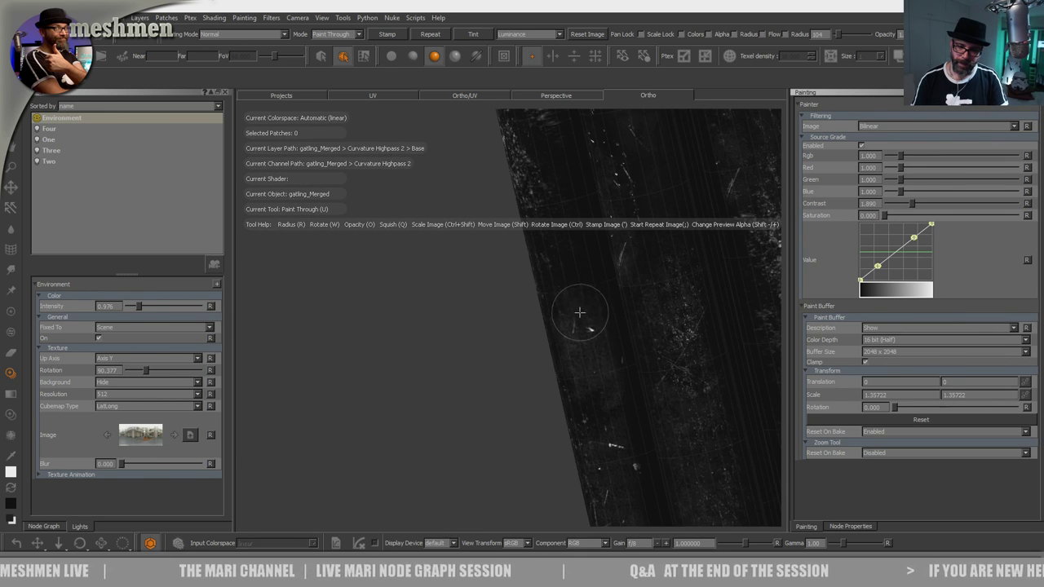
Step: Brush fine scratches onto the rounded end of the raised clamp around the barrels
{"action": "middle_click_drag", "start_coordinate": [593, 225], "coordinate": [571, 323], "text": "alt"}
{"action": "left_click_drag", "start_coordinate": [571, 324], "coordinate": [631, 317], "text": "alt"}
{"action": "right_click_drag", "start_coordinate": [631, 317], "coordinate": [618, 300], "text": "alt"}
{"action": "mouse_move", "coordinate": [618, 299]}
{"action": "left_mouse_down", "text": "alt"}
{"action": "mouse_move", "coordinate": [590, 305]}
{"action": "mouse_move", "coordinate": [600, 302]}
{"action": "left_mouse_up", "text": "alt"}
{"action": "middle_click_drag", "start_coordinate": [628, 299], "coordinate": [582, 321], "text": "alt"}
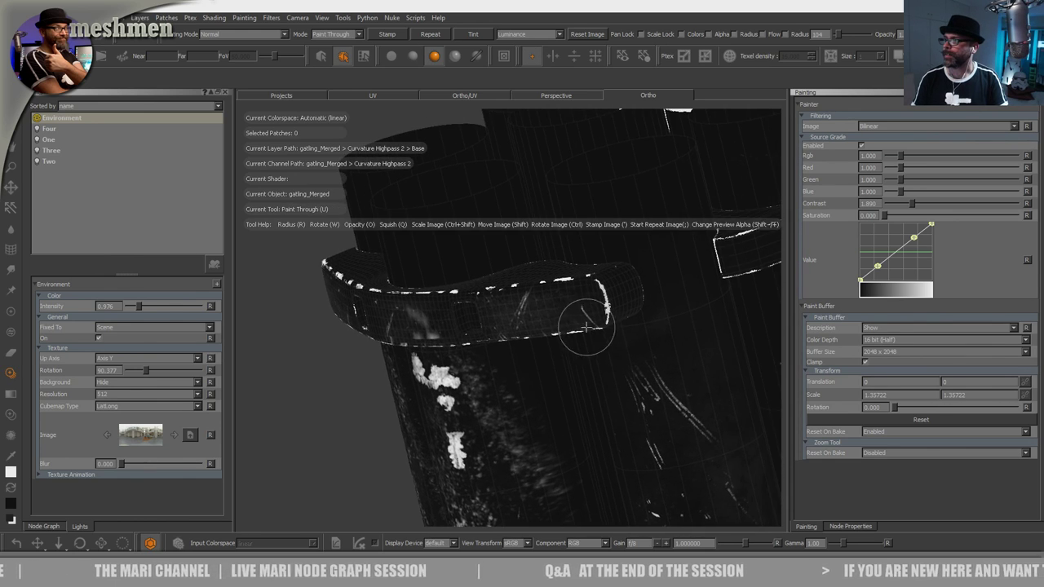
{"action": "left_click_drag", "start_coordinate": [592, 322], "coordinate": [579, 335], "text": "alt"}
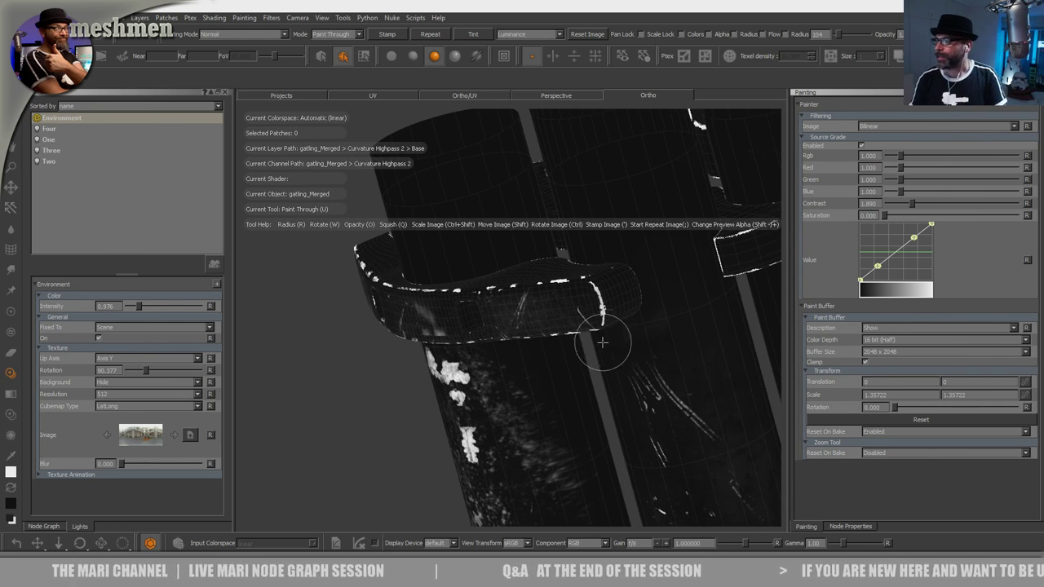
{"action": "mouse_move", "coordinate": [601, 360]}
{"action": "left_mouse_down", "text": "alt"}
{"action": "mouse_move", "coordinate": [594, 368]}
{"action": "mouse_move", "coordinate": [608, 356]}
{"action": "mouse_move", "coordinate": [584, 345]}
{"action": "left_mouse_up", "text": "alt"}
{"action": "right_click_drag", "start_coordinate": [585, 345], "coordinate": [557, 322], "text": "alt"}
{"action": "middle_click_drag", "start_coordinate": [558, 322], "coordinate": [601, 349]}
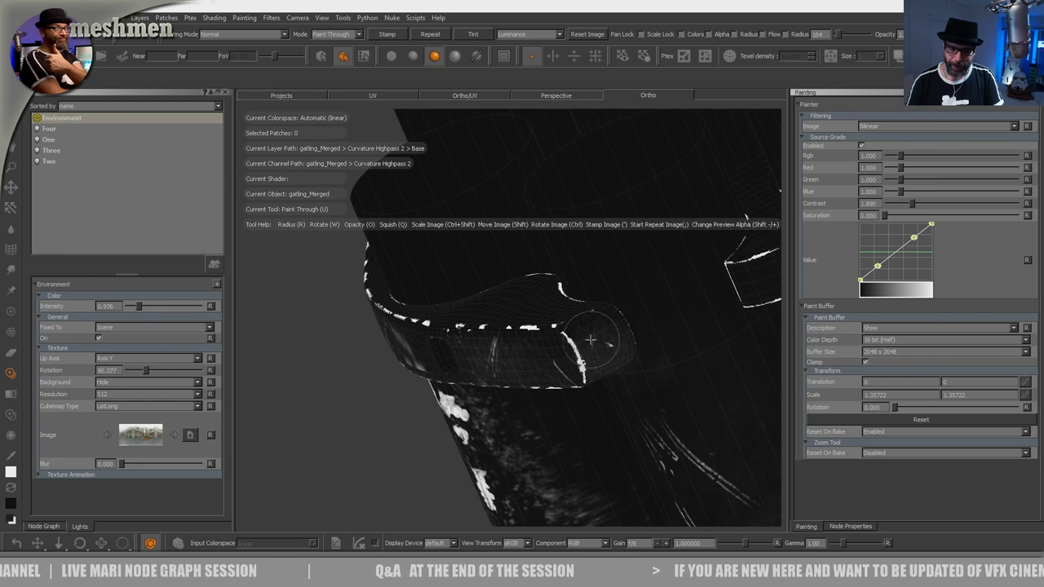
Step: Shift the scratch image along the raised clamp and brush scratches onto its next outer section
{"action": "mouse_move", "coordinate": [577, 363]}
{"action": "left_mouse_down", "text": "alt"}
{"action": "mouse_move", "coordinate": [600, 349]}
{"action": "mouse_move", "coordinate": [590, 368]}
{"action": "mouse_move", "coordinate": [586, 357]}
{"action": "left_mouse_up", "text": "alt"}
{"action": "middle_click_drag", "start_coordinate": [529, 340], "coordinate": [684, 336], "text": "alt"}
{"action": "mouse_move", "coordinate": [588, 365]}
{"action": "left_mouse_down", "text": "alt"}
{"action": "mouse_move", "coordinate": [598, 342]}
{"action": "mouse_move", "coordinate": [599, 354]}
{"action": "left_mouse_up", "text": "alt"}
{"action": "middle_click_drag", "start_coordinate": [539, 358], "coordinate": [641, 330], "text": "alt"}
{"action": "left_click_drag", "start_coordinate": [535, 328], "coordinate": [562, 340], "text": "alt"}
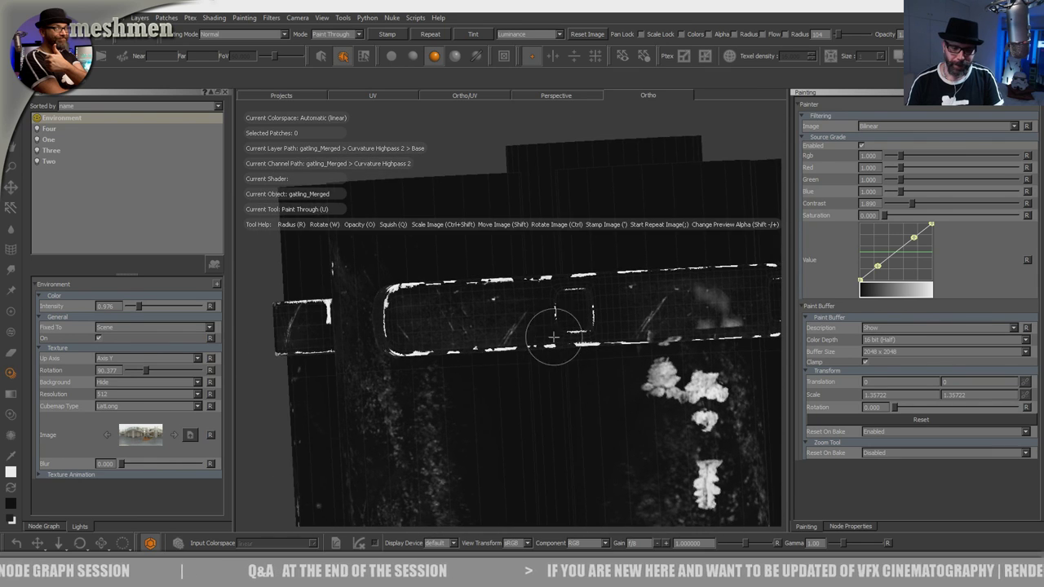
{"action": "middle_click_drag", "start_coordinate": [473, 347], "coordinate": [555, 373], "text": "alt"}
{"action": "mouse_move", "coordinate": [543, 373]}
{"action": "left_mouse_down", "text": "alt"}
{"action": "mouse_move", "coordinate": [558, 372]}
{"action": "mouse_move", "coordinate": [429, 370]}
{"action": "left_mouse_up", "text": "alt"}
{"action": "left_click_drag", "start_coordinate": [502, 375], "coordinate": [464, 380], "text": "shift"}
{"action": "mouse_move", "coordinate": [561, 339]}
{"action": "left_mouse_down"}
{"action": "mouse_move", "coordinate": [527, 354]}
{"action": "mouse_move", "coordinate": [571, 341]}
{"action": "mouse_move", "coordinate": [536, 344]}
{"action": "mouse_move", "coordinate": [548, 342]}
{"action": "left_mouse_up"}
Step: Add small scratches to the short rectangular clamp segment further around the barrels
{"action": "middle_click_drag", "start_coordinate": [600, 337], "coordinate": [589, 348], "text": "alt"}
{"action": "left_click_drag", "start_coordinate": [584, 343], "coordinate": [579, 351], "text": "alt"}
{"action": "right_click_drag", "start_coordinate": [574, 351], "coordinate": [584, 348], "text": "alt"}
{"action": "left_click_drag", "start_coordinate": [583, 348], "coordinate": [522, 367], "text": "alt"}
{"action": "middle_click_drag", "start_coordinate": [522, 367], "coordinate": [558, 383], "text": "alt"}
{"action": "right_click_drag", "start_coordinate": [558, 383], "coordinate": [524, 351], "text": "alt"}
{"action": "left_click_drag", "start_coordinate": [524, 351], "coordinate": [564, 380], "text": "alt"}
{"action": "middle_click_drag", "start_coordinate": [563, 380], "coordinate": [578, 379], "text": "alt"}
{"action": "left_click_drag", "start_coordinate": [578, 379], "coordinate": [468, 367], "text": "alt"}
{"action": "middle_click_drag", "start_coordinate": [468, 367], "coordinate": [557, 380], "text": "alt"}
{"action": "right_click_drag", "start_coordinate": [508, 351], "coordinate": [531, 364], "text": "alt"}
{"action": "mouse_move", "coordinate": [532, 364]}
{"action": "left_mouse_down", "text": "alt"}
{"action": "mouse_move", "coordinate": [529, 375]}
{"action": "mouse_move", "coordinate": [554, 380]}
{"action": "mouse_move", "coordinate": [537, 388]}
{"action": "mouse_move", "coordinate": [564, 377]}
{"action": "left_mouse_up", "text": "alt"}
{"action": "left_click_drag", "start_coordinate": [494, 371], "coordinate": [491, 371]}
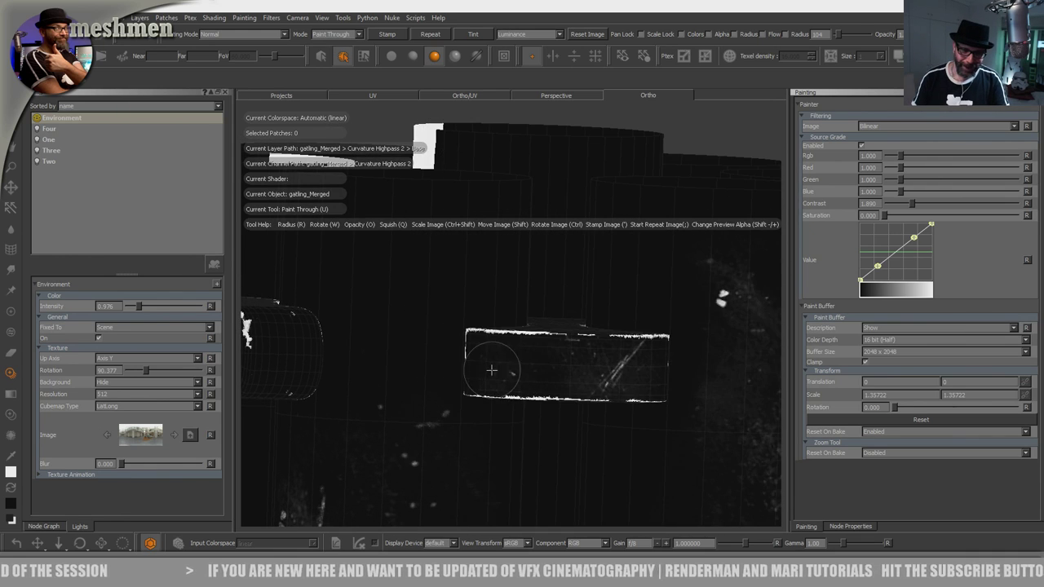
{"action": "left_click_drag", "start_coordinate": [561, 345], "coordinate": [568, 343]}
Step: Reposition the scratch image over the next long clamp and brush scratches near its rounded end
{"action": "right_click_drag", "start_coordinate": [568, 344], "coordinate": [525, 394], "text": "alt"}
{"action": "left_click_drag", "start_coordinate": [525, 394], "coordinate": [535, 358], "text": "alt"}
{"action": "mouse_move", "coordinate": [534, 359]}
{"action": "middle_mouse_down", "text": "alt"}
{"action": "mouse_move", "coordinate": [492, 352]}
{"action": "mouse_move", "coordinate": [624, 349]}
{"action": "middle_mouse_up", "text": "alt"}
{"action": "right_click_drag", "start_coordinate": [623, 349], "coordinate": [659, 336], "text": "alt"}
{"action": "mouse_move", "coordinate": [573, 375]}
{"action": "left_mouse_down", "text": "alt"}
{"action": "mouse_move", "coordinate": [578, 345]}
{"action": "mouse_move", "coordinate": [583, 354]}
{"action": "left_mouse_up", "text": "alt"}
{"action": "middle_click_drag", "start_coordinate": [582, 354], "coordinate": [659, 357], "text": "alt"}
{"action": "right_click_drag", "start_coordinate": [567, 348], "coordinate": [564, 368], "text": "alt"}
{"action": "mouse_move", "coordinate": [572, 368]}
{"action": "left_mouse_down", "text": "shift"}
{"action": "mouse_move", "coordinate": [609, 386]}
{"action": "mouse_move", "coordinate": [578, 386]}
{"action": "left_mouse_up", "text": "shift"}
{"action": "left_click_drag", "start_coordinate": [527, 352], "coordinate": [524, 351]}
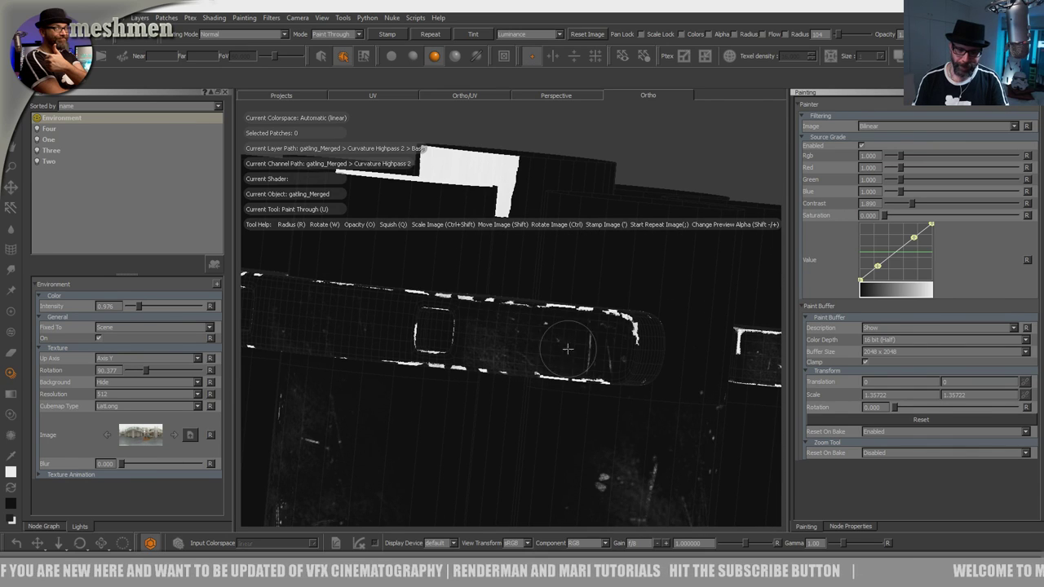
{"action": "left_click_drag", "start_coordinate": [595, 354], "coordinate": [571, 362]}
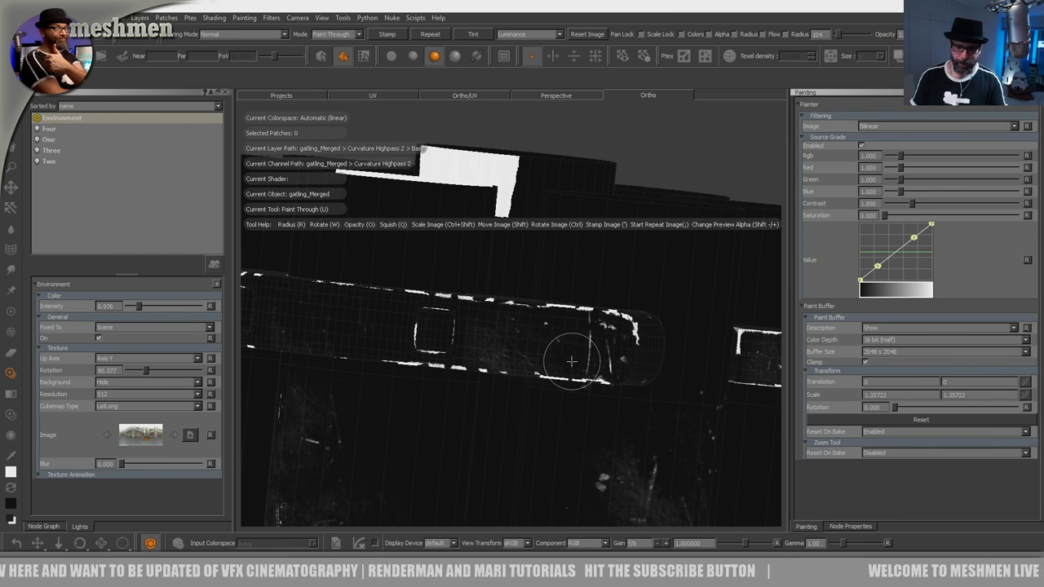
Step: Rotate and move the scratch image so a long curved scratch runs along the next clamp section
{"action": "mouse_move", "coordinate": [576, 320]}
{"action": "right_mouse_down", "text": "alt"}
{"action": "mouse_move", "coordinate": [548, 343]}
{"action": "mouse_move", "coordinate": [609, 326]}
{"action": "mouse_move", "coordinate": [599, 330]}
{"action": "right_mouse_up", "text": "alt"}
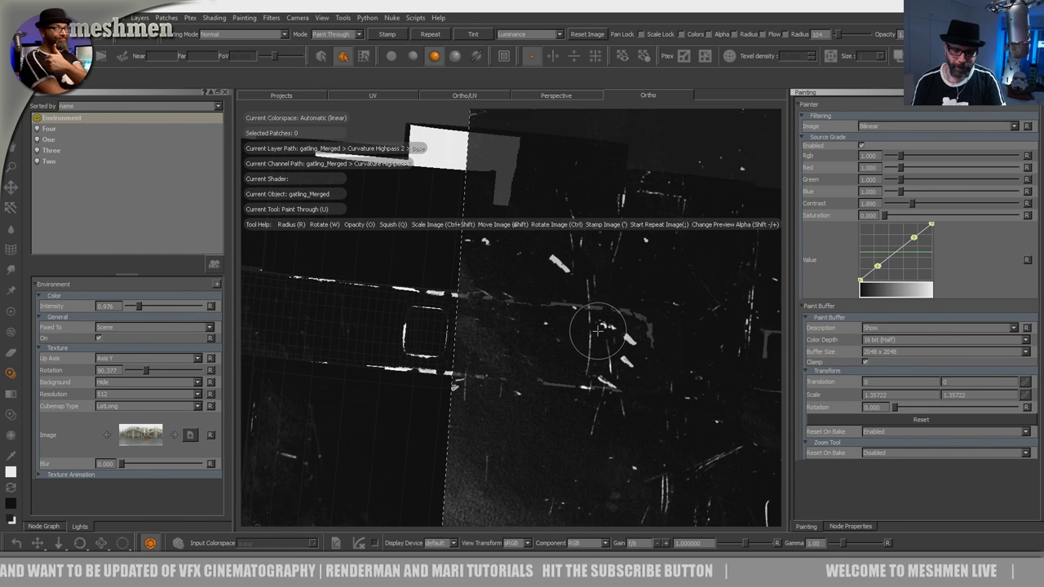
{"action": "mouse_move", "coordinate": [597, 336]}
{"action": "left_mouse_down"}
{"action": "mouse_move", "coordinate": [562, 364]}
{"action": "mouse_move", "coordinate": [513, 348]}
{"action": "left_mouse_up"}
{"action": "middle_click_drag", "start_coordinate": [513, 347], "coordinate": [636, 368], "text": "alt"}
{"action": "left_click_drag", "start_coordinate": [529, 377], "coordinate": [499, 345], "text": "alt"}
{"action": "middle_click_drag", "start_coordinate": [499, 345], "coordinate": [589, 346], "text": "alt"}
{"action": "right_click_drag", "start_coordinate": [589, 346], "coordinate": [532, 364], "text": "alt"}
{"action": "left_click_drag", "start_coordinate": [532, 363], "coordinate": [538, 314], "text": "alt"}
{"action": "left_click_drag", "start_coordinate": [537, 259], "coordinate": [785, 235], "text": "ctrl"}
{"action": "left_click_drag", "start_coordinate": [620, 351], "coordinate": [566, 229], "text": "ctrl"}
{"action": "mouse_move", "coordinate": [598, 329]}
{"action": "left_mouse_down", "text": "ctrl"}
{"action": "mouse_move", "coordinate": [414, 221]}
{"action": "mouse_move", "coordinate": [582, 298]}
{"action": "left_mouse_up", "text": "ctrl"}
{"action": "left_click_drag", "start_coordinate": [615, 235], "coordinate": [626, 399], "text": "shift"}
{"action": "mouse_move", "coordinate": [581, 204]}
{"action": "left_mouse_down", "text": "shift"}
{"action": "mouse_move", "coordinate": [570, 357]}
{"action": "mouse_move", "coordinate": [534, 408]}
{"action": "left_mouse_up", "text": "shift"}
{"action": "left_click_drag", "start_coordinate": [507, 342], "coordinate": [561, 260], "text": "ctrl"}
{"action": "mouse_move", "coordinate": [563, 306]}
{"action": "left_mouse_down", "text": "shift"}
{"action": "mouse_move", "coordinate": [563, 349]}
{"action": "mouse_move", "coordinate": [556, 341]}
{"action": "mouse_move", "coordinate": [568, 348]}
{"action": "mouse_move", "coordinate": [554, 351]}
{"action": "left_mouse_up", "text": "shift"}
Step: Move the scratch image over the clamp's other end and brush small marks onto its outer surface
{"action": "middle_click_drag", "start_coordinate": [538, 329], "coordinate": [543, 331], "text": "alt"}
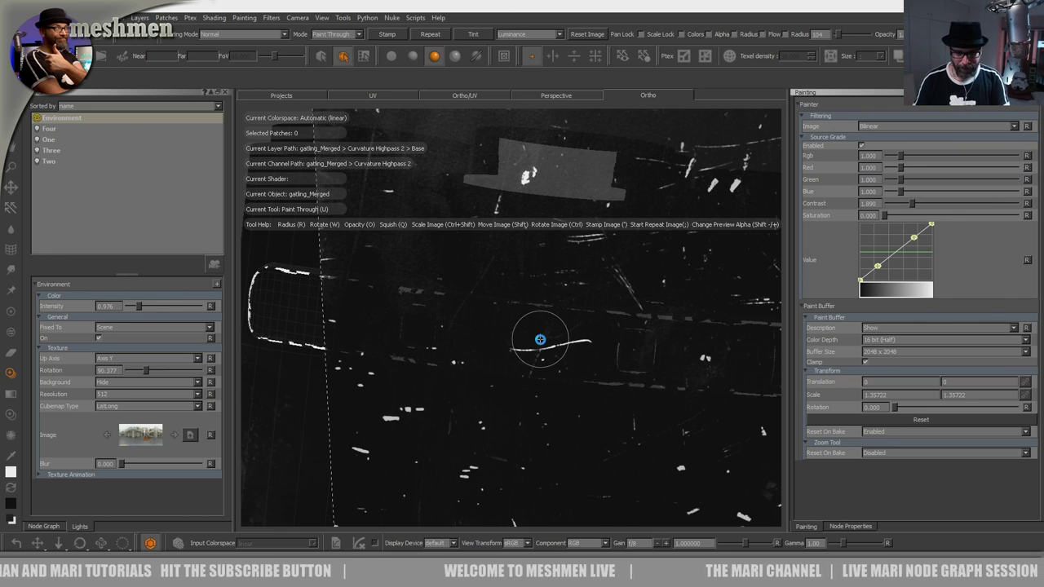
{"action": "mouse_move", "coordinate": [532, 343]}
{"action": "left_mouse_down", "text": "alt"}
{"action": "mouse_move", "coordinate": [631, 313]}
{"action": "mouse_move", "coordinate": [527, 354]}
{"action": "mouse_move", "coordinate": [580, 377]}
{"action": "mouse_move", "coordinate": [581, 407]}
{"action": "left_mouse_up", "text": "alt"}
{"action": "left_click_drag", "start_coordinate": [547, 367], "coordinate": [576, 455], "text": "shift"}
{"action": "left_click_drag", "start_coordinate": [534, 378], "coordinate": [539, 404], "text": "shift"}
{"action": "mouse_move", "coordinate": [516, 342]}
{"action": "left_mouse_down"}
{"action": "mouse_move", "coordinate": [574, 356]}
{"action": "mouse_move", "coordinate": [531, 332]}
{"action": "mouse_move", "coordinate": [543, 347]}
{"action": "left_mouse_up"}
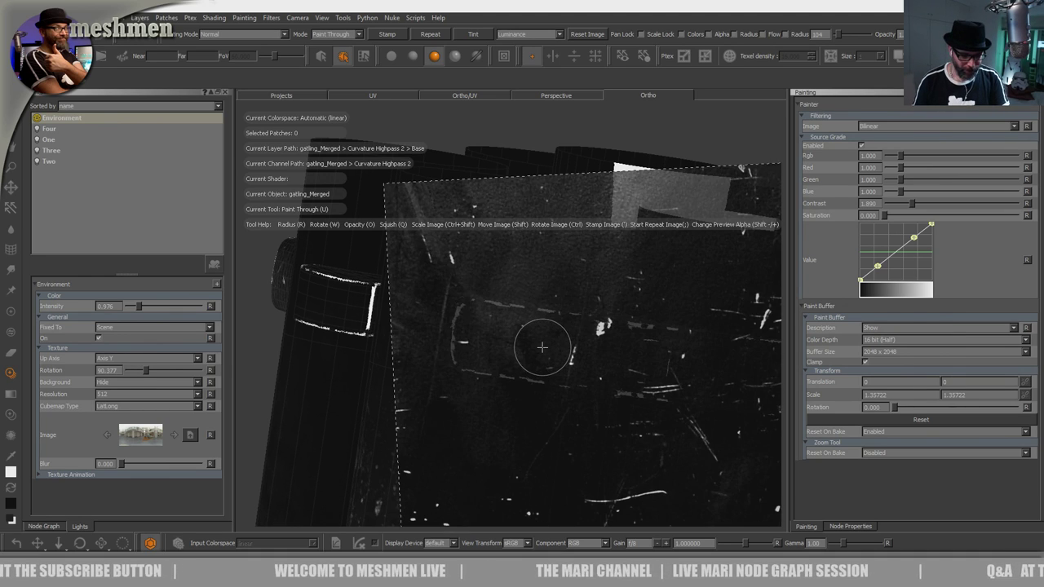
{"action": "middle_click_drag", "start_coordinate": [562, 331], "coordinate": [625, 334], "text": "alt"}
{"action": "mouse_move", "coordinate": [625, 333]}
{"action": "left_mouse_down", "text": "alt"}
{"action": "mouse_move", "coordinate": [548, 348]}
{"action": "mouse_move", "coordinate": [555, 365]}
{"action": "mouse_move", "coordinate": [513, 354]}
{"action": "left_mouse_up", "text": "alt"}
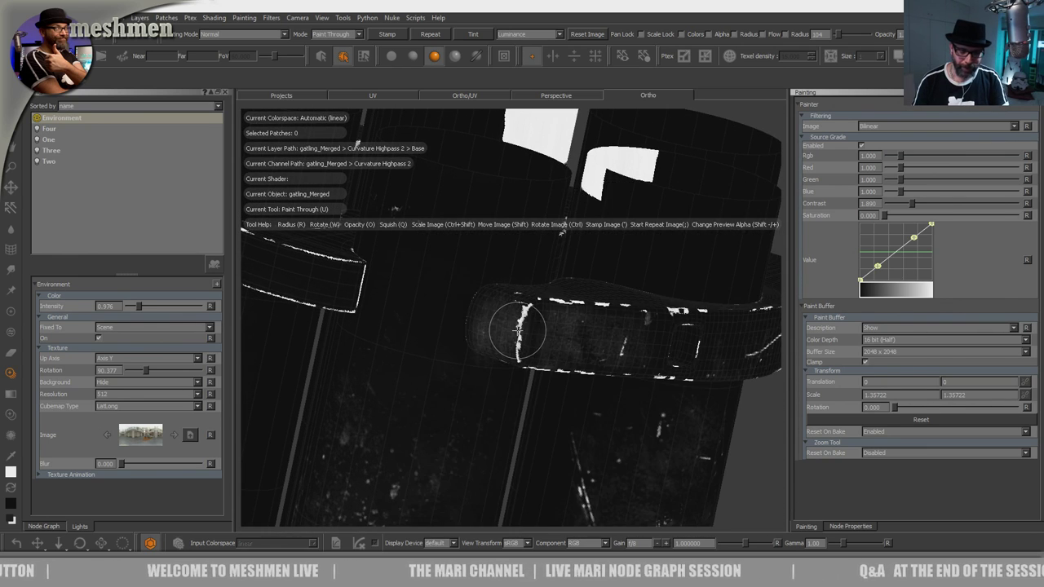
Step: Reposition the scratch image and brush scratches over the clamp's rounded corner and upper edge
{"action": "mouse_move", "coordinate": [514, 327]}
{"action": "left_mouse_down", "text": "alt"}
{"action": "mouse_move", "coordinate": [528, 333]}
{"action": "mouse_move", "coordinate": [533, 366]}
{"action": "left_mouse_up", "text": "alt"}
{"action": "middle_click_drag", "start_coordinate": [548, 292], "coordinate": [477, 332], "text": "alt"}
{"action": "mouse_move", "coordinate": [508, 368]}
{"action": "left_mouse_down", "text": "alt"}
{"action": "mouse_move", "coordinate": [497, 364]}
{"action": "mouse_move", "coordinate": [505, 251]}
{"action": "left_mouse_up", "text": "alt"}
{"action": "left_click_drag", "start_coordinate": [535, 297], "coordinate": [520, 347], "text": "shift"}
{"action": "mouse_move", "coordinate": [535, 308]}
{"action": "left_mouse_down"}
{"action": "mouse_move", "coordinate": [546, 306]}
{"action": "mouse_move", "coordinate": [532, 304]}
{"action": "mouse_move", "coordinate": [533, 228]}
{"action": "mouse_move", "coordinate": [574, 292]}
{"action": "left_mouse_up"}
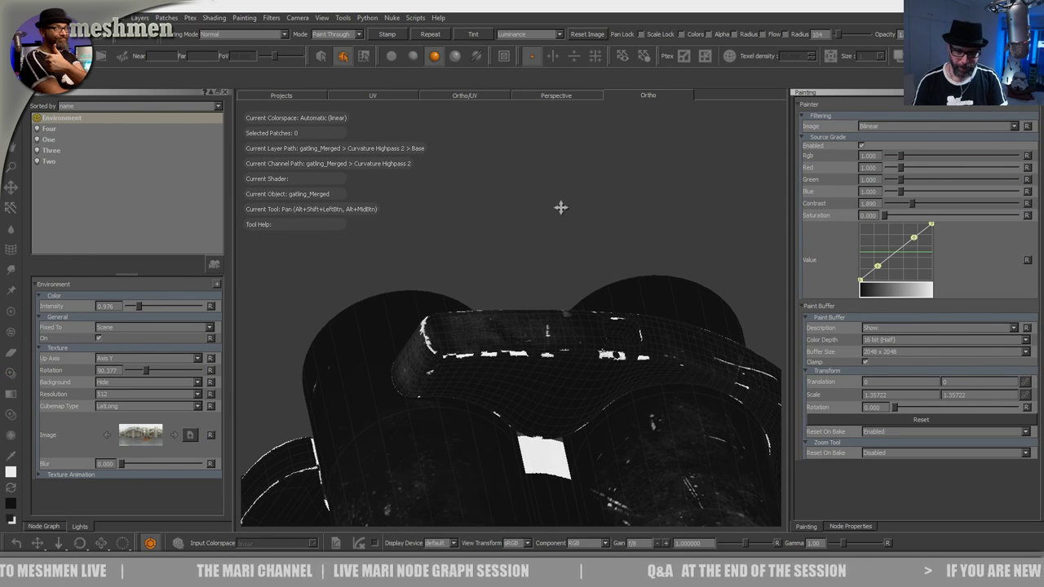
Step: Move the scratch image over the clamp's flat side face and brush long scratches across it
{"action": "middle_click_drag", "start_coordinate": [561, 212], "coordinate": [576, 301], "text": "alt"}
{"action": "right_click_drag", "start_coordinate": [576, 301], "coordinate": [512, 312], "text": "alt"}
{"action": "mouse_move", "coordinate": [512, 312]}
{"action": "left_mouse_down", "text": "alt"}
{"action": "mouse_move", "coordinate": [494, 332]}
{"action": "mouse_move", "coordinate": [516, 353]}
{"action": "mouse_move", "coordinate": [513, 410]}
{"action": "mouse_move", "coordinate": [365, 409]}
{"action": "left_mouse_up", "text": "alt"}
{"action": "left_click_drag", "start_coordinate": [513, 410], "coordinate": [338, 396], "text": "shift"}
{"action": "left_click_drag", "start_coordinate": [431, 402], "coordinate": [500, 426], "text": "shift"}
{"action": "mouse_move", "coordinate": [544, 327]}
{"action": "left_mouse_down"}
{"action": "mouse_move", "coordinate": [538, 343]}
{"action": "mouse_move", "coordinate": [574, 347]}
{"action": "left_mouse_up"}
Step: Rotate and move the scratch image so a curved scratch lies across the clamp's broad flat face
{"action": "middle_click_drag", "start_coordinate": [556, 348], "coordinate": [559, 354], "text": "alt"}
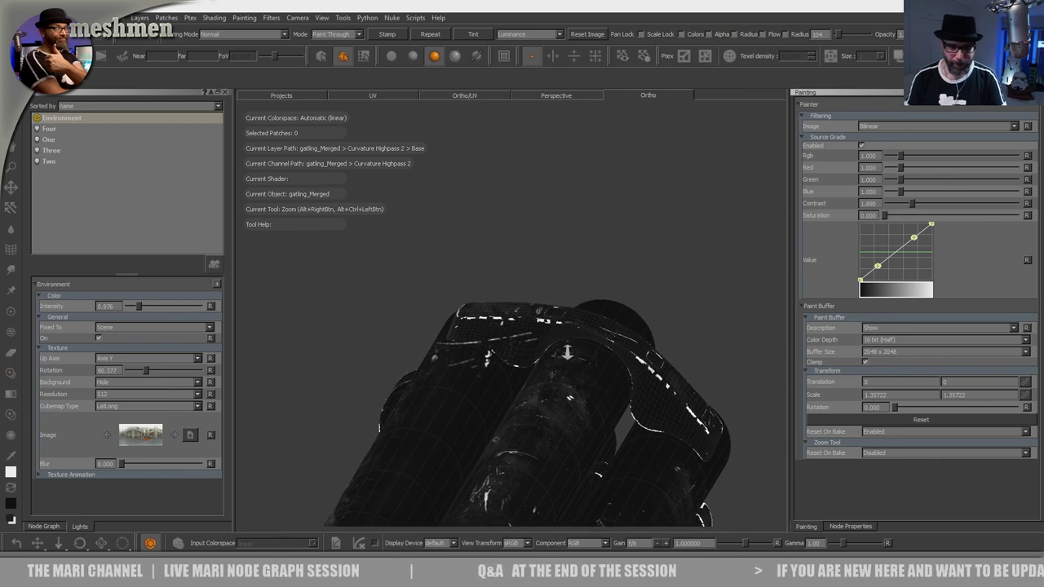
{"action": "right_click_drag", "start_coordinate": [559, 354], "coordinate": [606, 356], "text": "alt"}
{"action": "middle_click_drag", "start_coordinate": [606, 356], "coordinate": [594, 340], "text": "alt"}
{"action": "mouse_move", "coordinate": [594, 340]}
{"action": "left_mouse_down", "text": "alt"}
{"action": "mouse_move", "coordinate": [592, 364]}
{"action": "mouse_move", "coordinate": [604, 338]}
{"action": "left_mouse_up", "text": "alt"}
{"action": "right_click_drag", "start_coordinate": [604, 339], "coordinate": [556, 347], "text": "alt"}
{"action": "middle_click_drag", "start_coordinate": [556, 348], "coordinate": [469, 342], "text": "alt"}
{"action": "left_click_drag", "start_coordinate": [469, 342], "coordinate": [517, 368], "text": "alt"}
{"action": "mouse_move", "coordinate": [517, 368]}
{"action": "right_mouse_down", "text": "alt"}
{"action": "mouse_move", "coordinate": [422, 319]}
{"action": "mouse_move", "coordinate": [489, 330]}
{"action": "right_mouse_up", "text": "alt"}
{"action": "middle_click_drag", "start_coordinate": [489, 330], "coordinate": [454, 331], "text": "alt"}
{"action": "right_click_drag", "start_coordinate": [454, 331], "coordinate": [479, 354], "text": "alt"}
{"action": "left_click_drag", "start_coordinate": [478, 354], "coordinate": [492, 364], "text": "alt"}
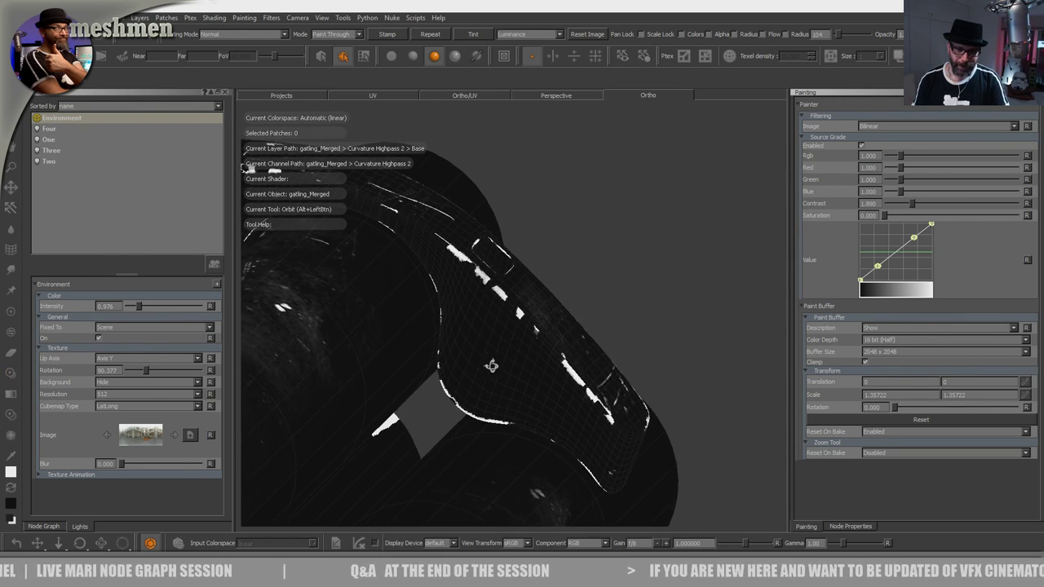
{"action": "left_click_drag", "start_coordinate": [498, 307], "coordinate": [642, 379], "text": "ctrl"}
{"action": "mouse_move", "coordinate": [533, 366]}
{"action": "left_mouse_down", "text": "shift"}
{"action": "mouse_move", "coordinate": [579, 390]}
{"action": "mouse_move", "coordinate": [514, 364]}
{"action": "left_mouse_up", "text": "shift"}
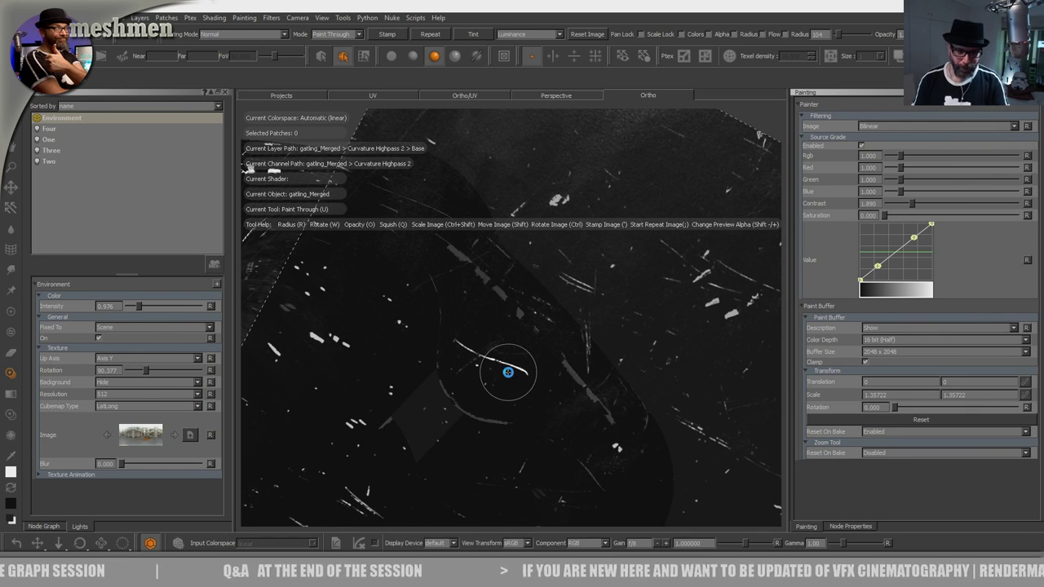
Step: Reposition the scratch image over the clamp's face and brush a scratch onto it
{"action": "left_click_drag", "start_coordinate": [478, 324], "coordinate": [502, 333], "text": "alt"}
{"action": "right_click_drag", "start_coordinate": [502, 333], "coordinate": [519, 343], "text": "alt"}
{"action": "left_click_drag", "start_coordinate": [509, 370], "coordinate": [393, 428], "text": "shift"}
{"action": "mouse_move", "coordinate": [470, 378]}
{"action": "left_mouse_down", "text": "shift"}
{"action": "mouse_move", "coordinate": [464, 394]}
{"action": "mouse_move", "coordinate": [492, 389]}
{"action": "left_mouse_up", "text": "shift"}
{"action": "mouse_move", "coordinate": [478, 356]}
{"action": "left_mouse_down"}
{"action": "mouse_move", "coordinate": [481, 367]}
{"action": "mouse_move", "coordinate": [511, 332]}
{"action": "mouse_move", "coordinate": [455, 318]}
{"action": "mouse_move", "coordinate": [478, 380]}
{"action": "mouse_move", "coordinate": [482, 345]}
{"action": "mouse_move", "coordinate": [510, 298]}
{"action": "mouse_move", "coordinate": [524, 369]}
{"action": "mouse_move", "coordinate": [509, 338]}
{"action": "left_mouse_up"}
Step: Rotate and move the scratch image along the barrel's side and brush a short scratch near the end clamps
{"action": "scroll", "coordinate": [510, 299], "scroll_direction": "up", "scroll_amount": 3}
{"action": "scroll", "coordinate": [514, 326], "scroll_direction": "up", "scroll_amount": 2}
{"action": "scroll", "coordinate": [505, 333], "scroll_direction": "down", "scroll_amount": 2}
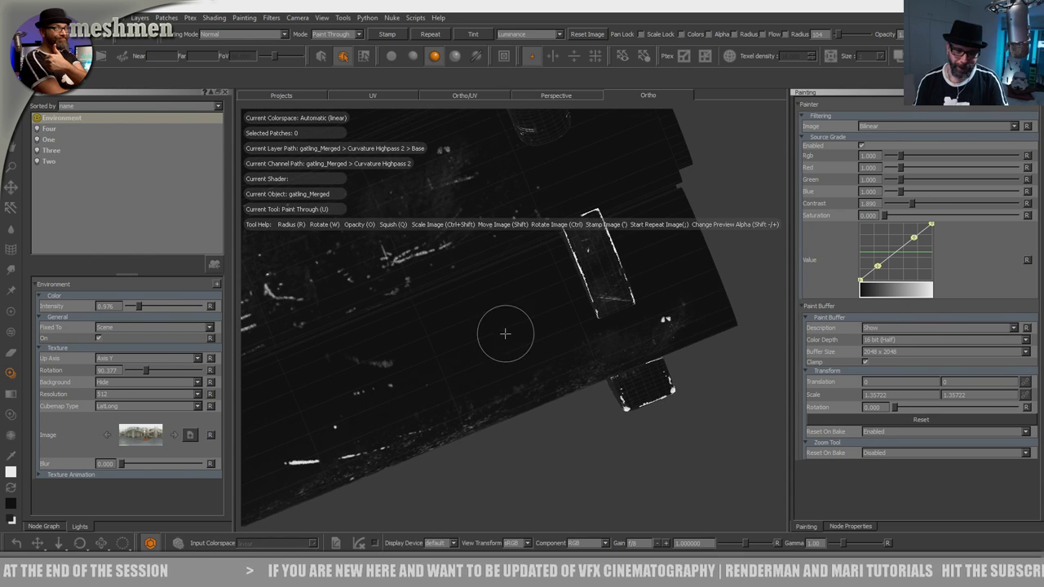
{"action": "mouse_move", "coordinate": [566, 305]}
{"action": "left_mouse_down", "text": "ctrl"}
{"action": "mouse_move", "coordinate": [315, 387]}
{"action": "mouse_move", "coordinate": [265, 448]}
{"action": "left_mouse_up", "text": "ctrl"}
{"action": "left_click_drag", "start_coordinate": [443, 462], "coordinate": [483, 393], "text": "shift"}
{"action": "mouse_move", "coordinate": [502, 357]}
{"action": "left_mouse_down"}
{"action": "mouse_move", "coordinate": [508, 368]}
{"action": "mouse_move", "coordinate": [480, 387]}
{"action": "left_mouse_up"}
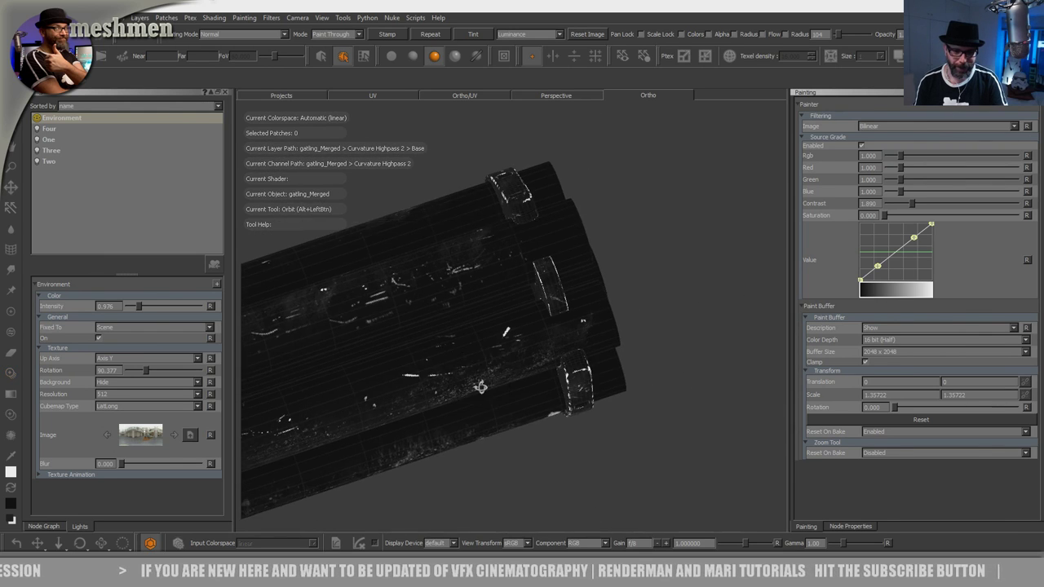
Step: Dab a scratch mark onto the barrel beside the end clamp
{"action": "left_click_drag", "start_coordinate": [544, 332], "coordinate": [492, 335], "text": "alt"}
{"action": "middle_click_drag", "start_coordinate": [492, 336], "coordinate": [543, 295], "text": "alt"}
{"action": "mouse_move", "coordinate": [544, 295]}
{"action": "right_mouse_down", "text": "alt"}
{"action": "mouse_move", "coordinate": [546, 327]}
{"action": "mouse_move", "coordinate": [540, 316]}
{"action": "right_mouse_up", "text": "alt"}
{"action": "middle_click_drag", "start_coordinate": [540, 315], "coordinate": [522, 356], "text": "alt"}
{"action": "mouse_move", "coordinate": [522, 356]}
{"action": "left_mouse_down", "text": "alt"}
{"action": "mouse_move", "coordinate": [523, 381]}
{"action": "mouse_move", "coordinate": [530, 371]}
{"action": "mouse_move", "coordinate": [519, 343]}
{"action": "left_mouse_up", "text": "alt"}
{"action": "left_click", "coordinate": [545, 285]}
{"action": "right_click_drag", "start_coordinate": [613, 283], "coordinate": [487, 331], "text": "alt"}
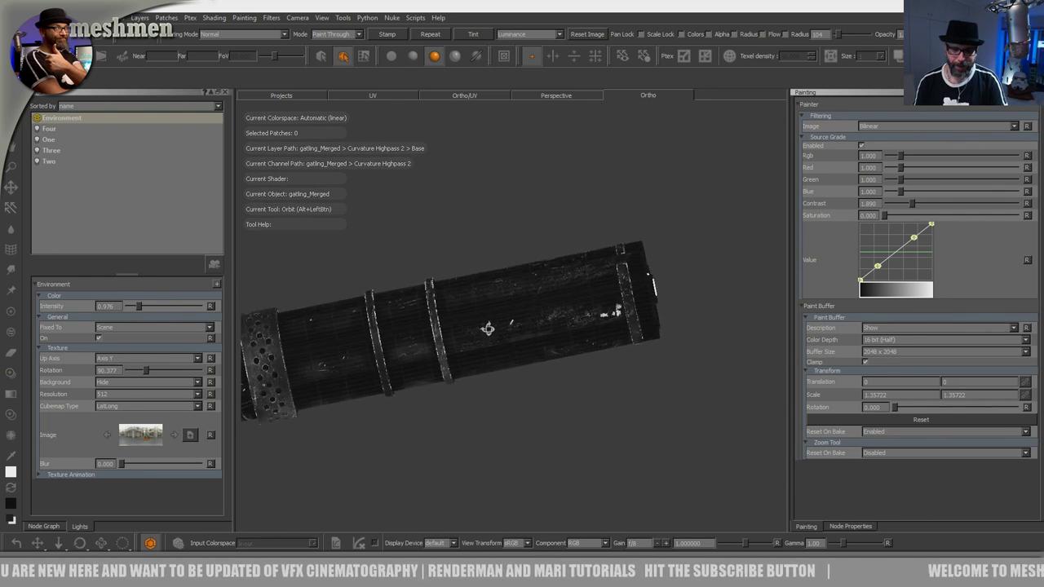
Step: Move the scratch image between the perforated collar and the first ring and brush small scratches onto the barrel
{"action": "right_click_drag", "start_coordinate": [570, 296], "coordinate": [634, 263], "text": "alt"}
{"action": "left_click_drag", "start_coordinate": [634, 264], "coordinate": [533, 368], "text": "alt"}
{"action": "right_click_drag", "start_coordinate": [533, 367], "coordinate": [581, 320], "text": "alt"}
{"action": "mouse_move", "coordinate": [543, 426]}
{"action": "left_mouse_down", "text": "shift"}
{"action": "mouse_move", "coordinate": [552, 368]}
{"action": "mouse_move", "coordinate": [527, 380]}
{"action": "left_mouse_up", "text": "shift"}
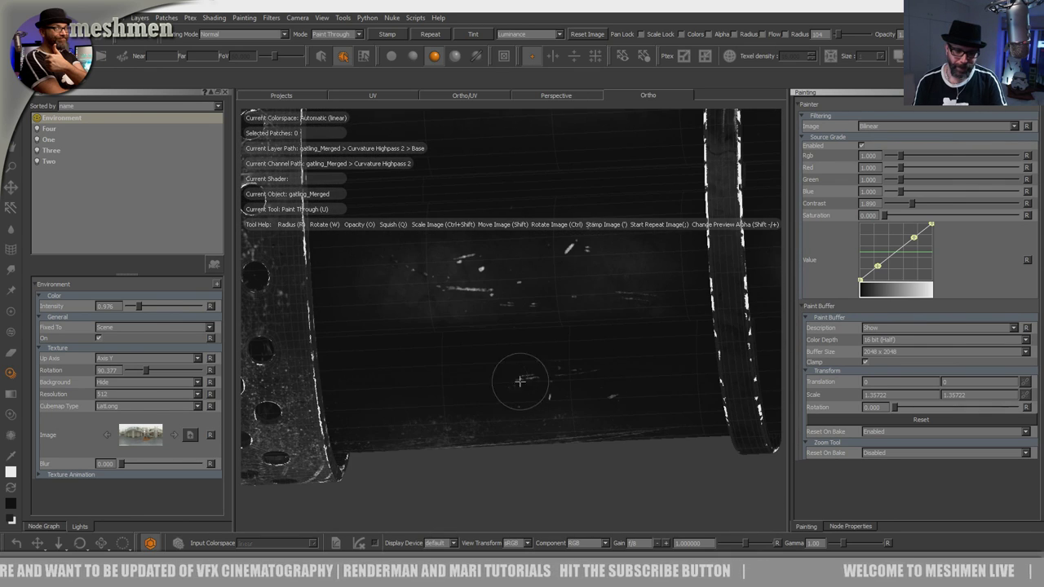
{"action": "left_click_drag", "start_coordinate": [622, 375], "coordinate": [617, 373]}
Step: Move the scratch image over the next barrel section beside the ring
{"action": "right_click_drag", "start_coordinate": [561, 318], "coordinate": [491, 364], "text": "alt"}
{"action": "mouse_move", "coordinate": [491, 364]}
{"action": "left_mouse_down", "text": "alt"}
{"action": "mouse_move", "coordinate": [501, 319]}
{"action": "mouse_move", "coordinate": [507, 353]}
{"action": "left_mouse_up", "text": "alt"}
{"action": "middle_click_drag", "start_coordinate": [494, 352], "coordinate": [459, 261], "text": "alt"}
{"action": "right_click_drag", "start_coordinate": [502, 284], "coordinate": [538, 344], "text": "alt"}
{"action": "middle_click_drag", "start_coordinate": [542, 323], "coordinate": [548, 339], "text": "alt"}
{"action": "mouse_move", "coordinate": [524, 400]}
{"action": "left_mouse_down", "text": "shift"}
{"action": "mouse_move", "coordinate": [536, 419]}
{"action": "mouse_move", "coordinate": [648, 398]}
{"action": "mouse_move", "coordinate": [591, 471]}
{"action": "mouse_move", "coordinate": [595, 375]}
{"action": "mouse_move", "coordinate": [475, 380]}
{"action": "mouse_move", "coordinate": [441, 398]}
{"action": "mouse_move", "coordinate": [477, 379]}
{"action": "left_mouse_up", "text": "shift"}
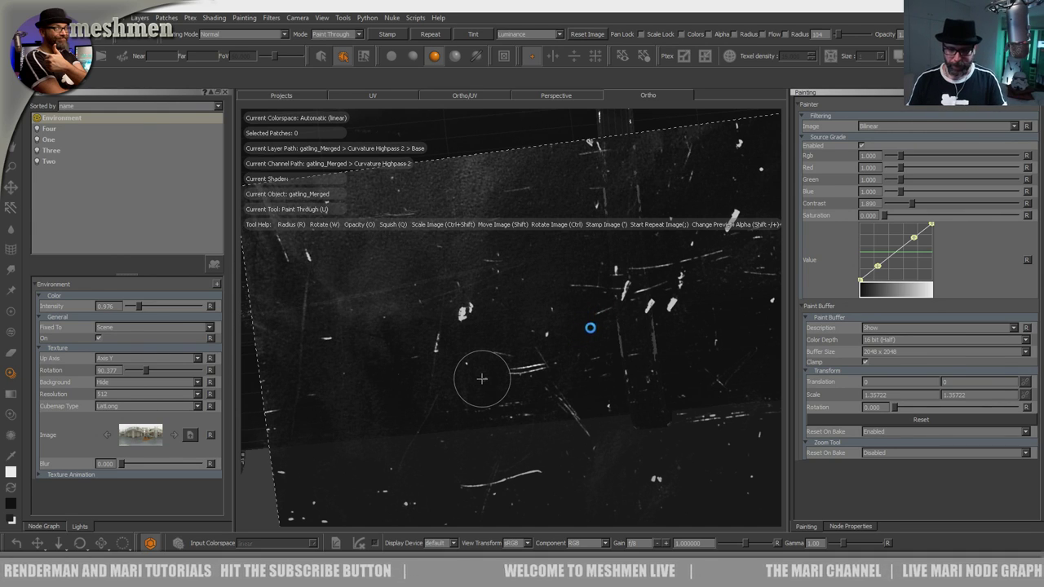
Step: Examine the painted scratches on the whole gatling from several angles
{"action": "right_click_drag", "start_coordinate": [606, 312], "coordinate": [491, 405], "text": "alt"}
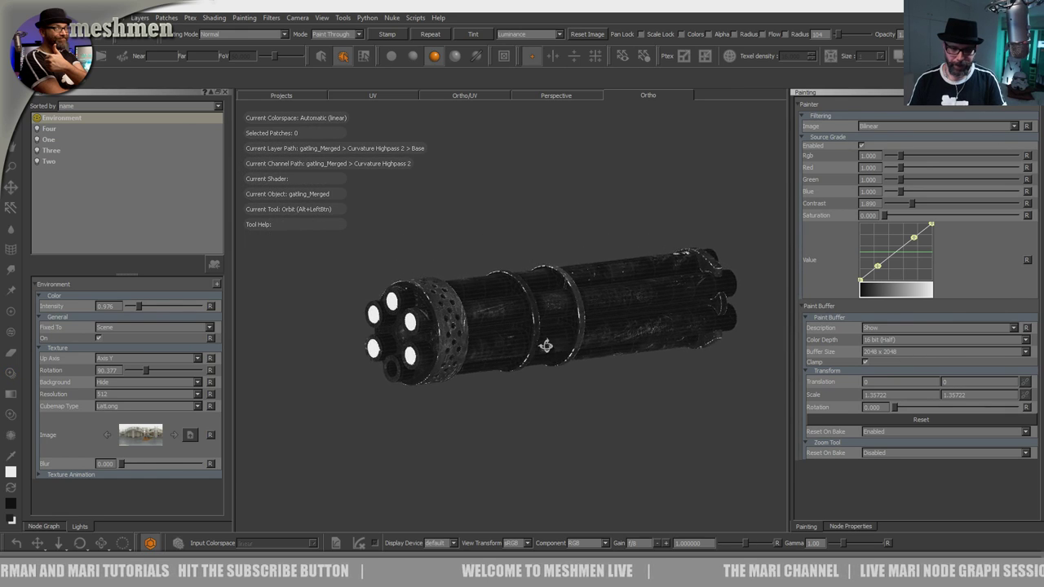
{"action": "middle_click_drag", "start_coordinate": [526, 352], "coordinate": [583, 333], "text": "alt"}
{"action": "right_click_drag", "start_coordinate": [583, 332], "coordinate": [660, 285], "text": "alt"}
{"action": "mouse_move", "coordinate": [571, 349]}
{"action": "left_mouse_down", "text": "alt"}
{"action": "mouse_move", "coordinate": [596, 354]}
{"action": "mouse_move", "coordinate": [570, 361]}
{"action": "mouse_move", "coordinate": [547, 332]}
{"action": "mouse_move", "coordinate": [500, 318]}
{"action": "mouse_move", "coordinate": [571, 350]}
{"action": "mouse_move", "coordinate": [568, 367]}
{"action": "left_mouse_up", "text": "alt"}
{"action": "middle_click_drag", "start_coordinate": [568, 367], "coordinate": [561, 286], "text": "alt"}
{"action": "right_click_drag", "start_coordinate": [561, 286], "coordinate": [620, 273], "text": "alt"}
{"action": "mouse_move", "coordinate": [568, 333]}
{"action": "left_mouse_down", "text": "alt"}
{"action": "mouse_move", "coordinate": [584, 305]}
{"action": "mouse_move", "coordinate": [529, 331]}
{"action": "mouse_move", "coordinate": [515, 357]}
{"action": "mouse_move", "coordinate": [565, 371]}
{"action": "mouse_move", "coordinate": [611, 400]}
{"action": "mouse_move", "coordinate": [551, 372]}
{"action": "mouse_move", "coordinate": [547, 357]}
{"action": "left_mouse_up", "text": "alt"}
{"action": "middle_click_drag", "start_coordinate": [548, 358], "coordinate": [560, 464], "text": "alt"}
{"action": "right_click_drag", "start_coordinate": [559, 463], "coordinate": [529, 389], "text": "alt"}
{"action": "left_click_drag", "start_coordinate": [530, 389], "coordinate": [522, 357], "text": "alt"}
{"action": "right_click_drag", "start_coordinate": [522, 357], "coordinate": [524, 392], "text": "alt"}
{"action": "mouse_move", "coordinate": [524, 392]}
{"action": "left_mouse_down", "text": "alt"}
{"action": "mouse_move", "coordinate": [505, 411]}
{"action": "mouse_move", "coordinate": [557, 412]}
{"action": "left_mouse_up", "text": "alt"}
Step: Switch to the Paint tool, bring back the node graph and unhide the rest of the vehicle around the gatling
{"action": "key", "text": "p"}
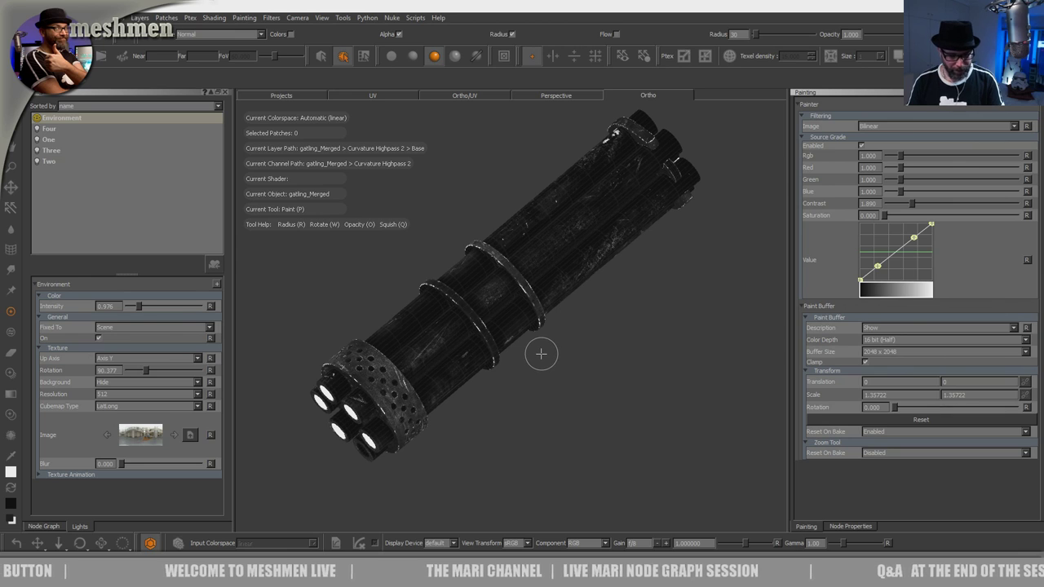
{"action": "left_click", "coordinate": [45, 526]}
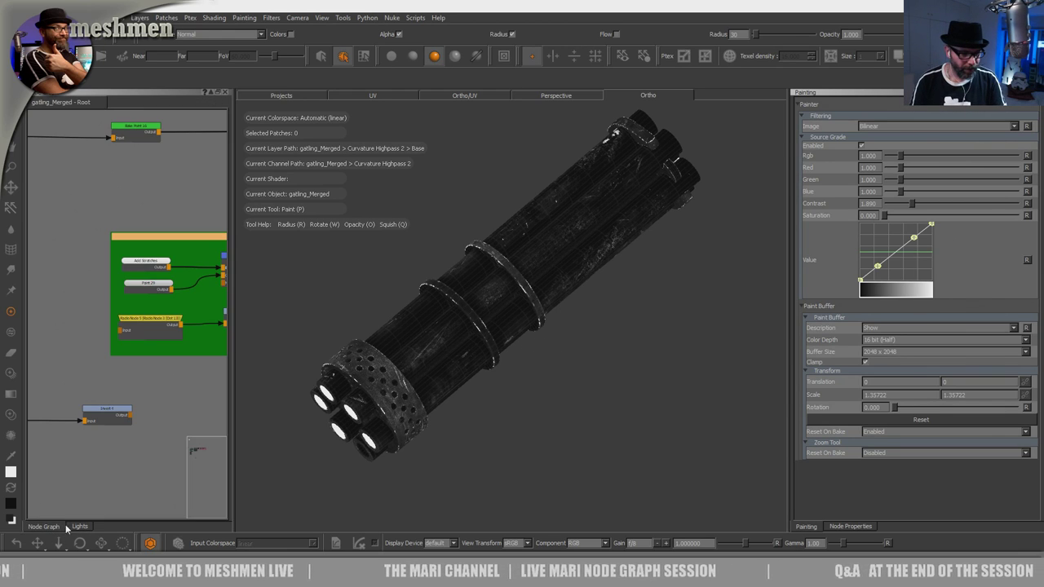
{"action": "key", "text": "shift+h"}
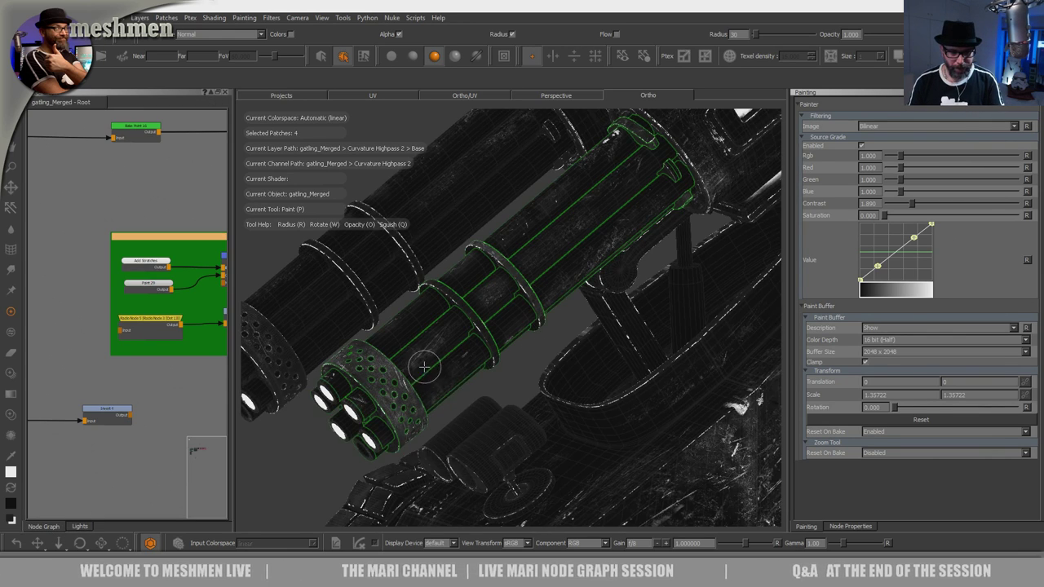
{"action": "right_click_drag", "start_coordinate": [424, 371], "coordinate": [453, 396], "text": "alt"}
{"action": "left_click_drag", "start_coordinate": [453, 396], "coordinate": [521, 393], "text": "alt"}
{"action": "left_click_drag", "start_coordinate": [449, 253], "coordinate": [534, 286], "text": "alt"}
{"action": "right_click_drag", "start_coordinate": [534, 285], "coordinate": [627, 346], "text": "alt"}
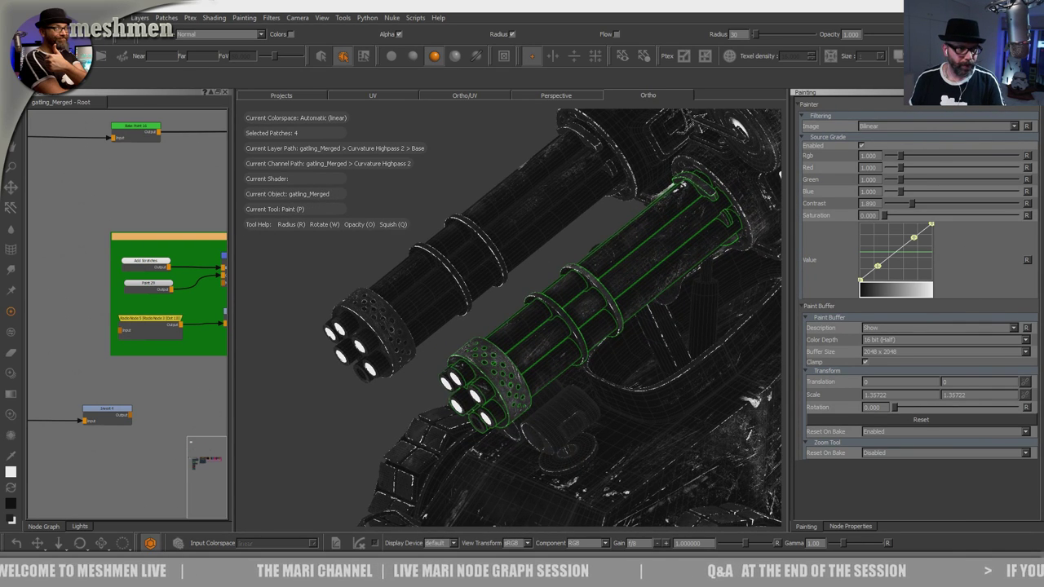
Step: Select the perforated collar patch on one gatling and then on the other to compare them
{"action": "key", "text": "s"}
{"action": "left_click", "coordinate": [512, 330]}
{"action": "left_click_drag", "start_coordinate": [511, 332], "coordinate": [516, 374], "text": "alt"}
{"action": "left_click", "coordinate": [511, 363]}
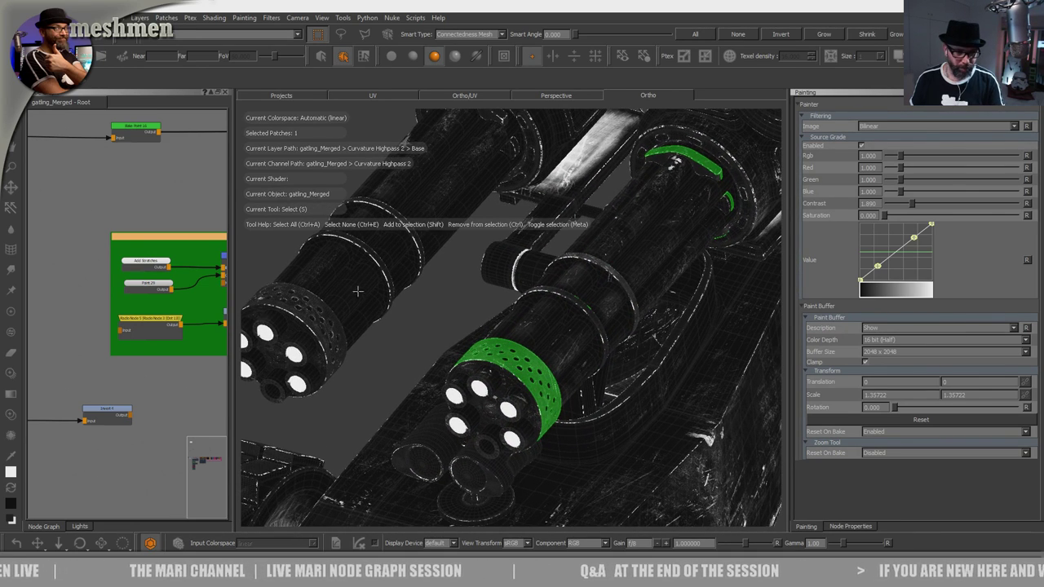
{"action": "left_click", "coordinate": [326, 312]}
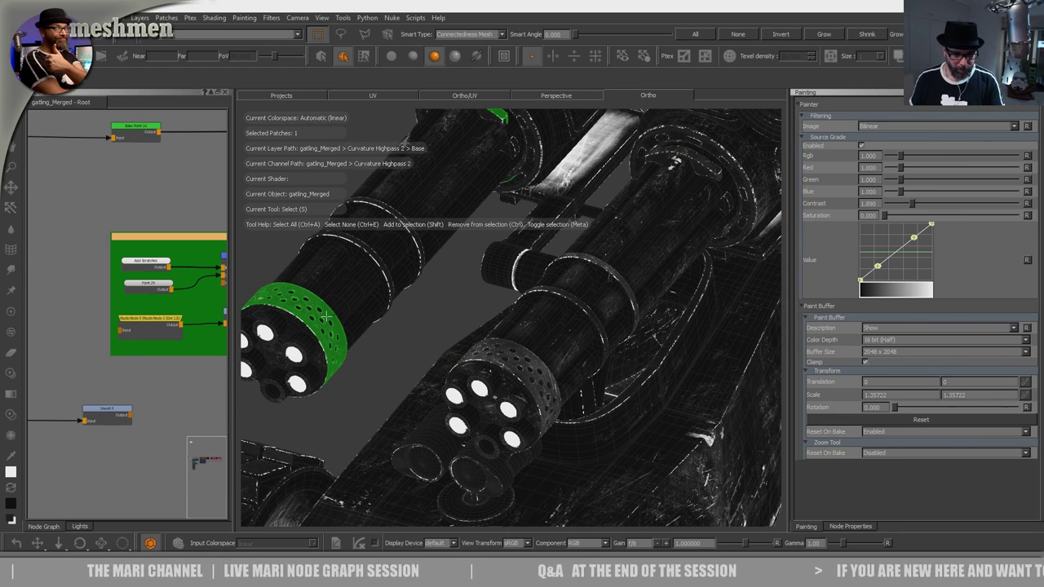
Step: Select the barrel patches on both gatlings one after another to check whether they are separate UV patches
{"action": "left_click", "coordinate": [554, 332]}
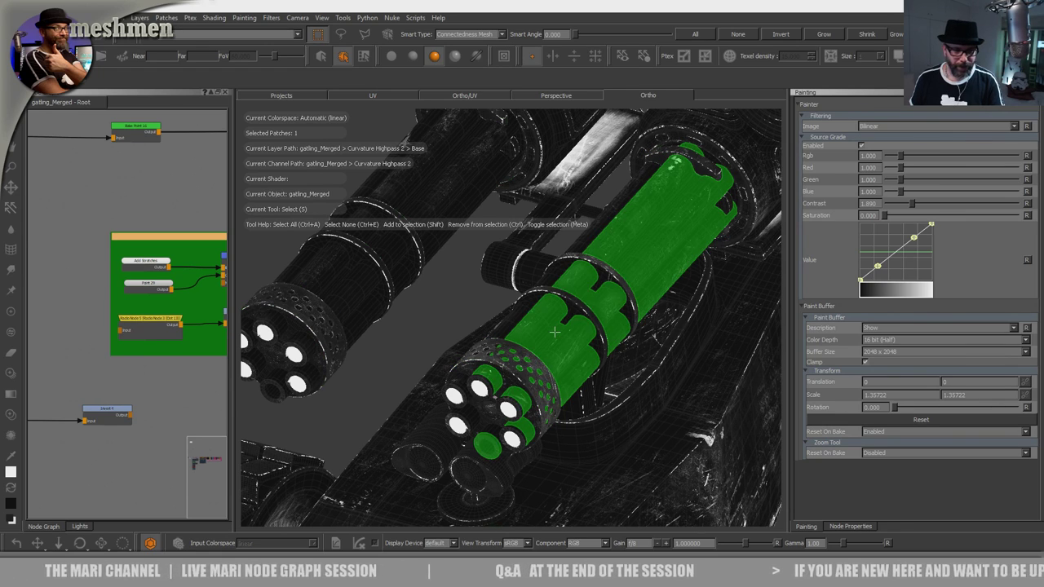
{"action": "left_click_drag", "start_coordinate": [546, 348], "coordinate": [571, 348], "text": "alt"}
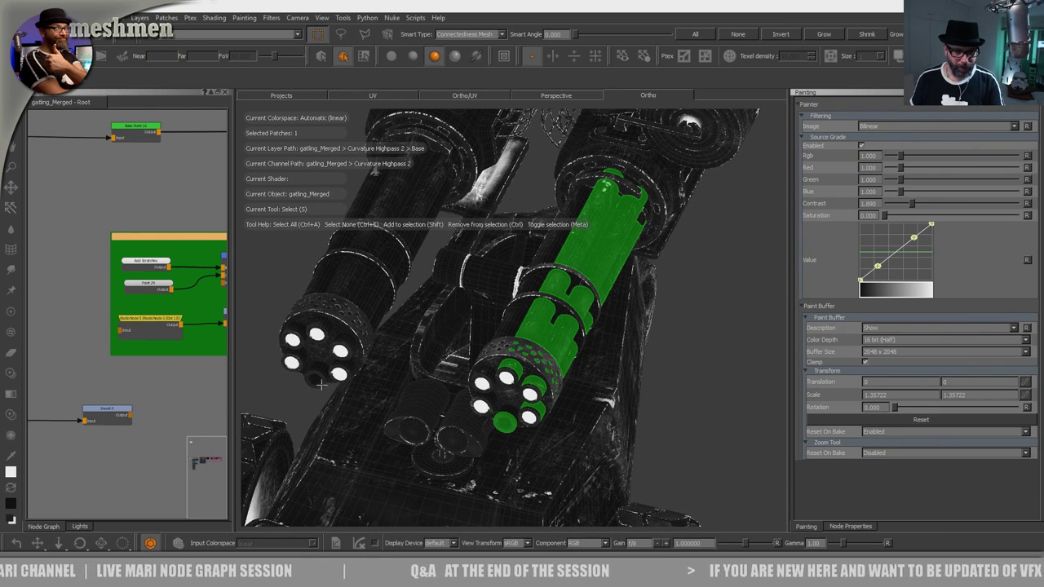
{"action": "left_click", "coordinate": [320, 385]}
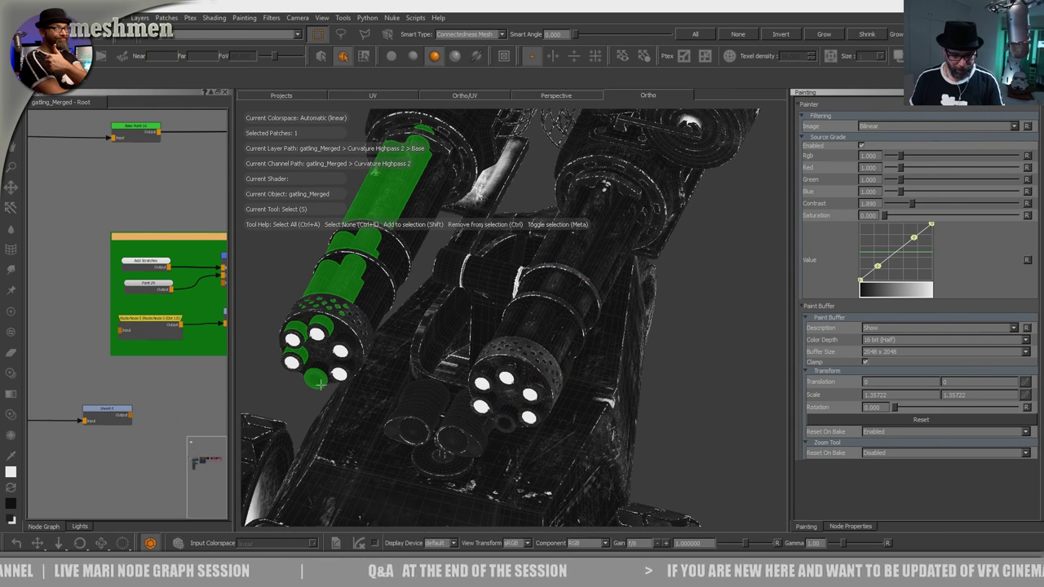
{"action": "left_click_drag", "start_coordinate": [402, 357], "coordinate": [505, 329], "text": "alt"}
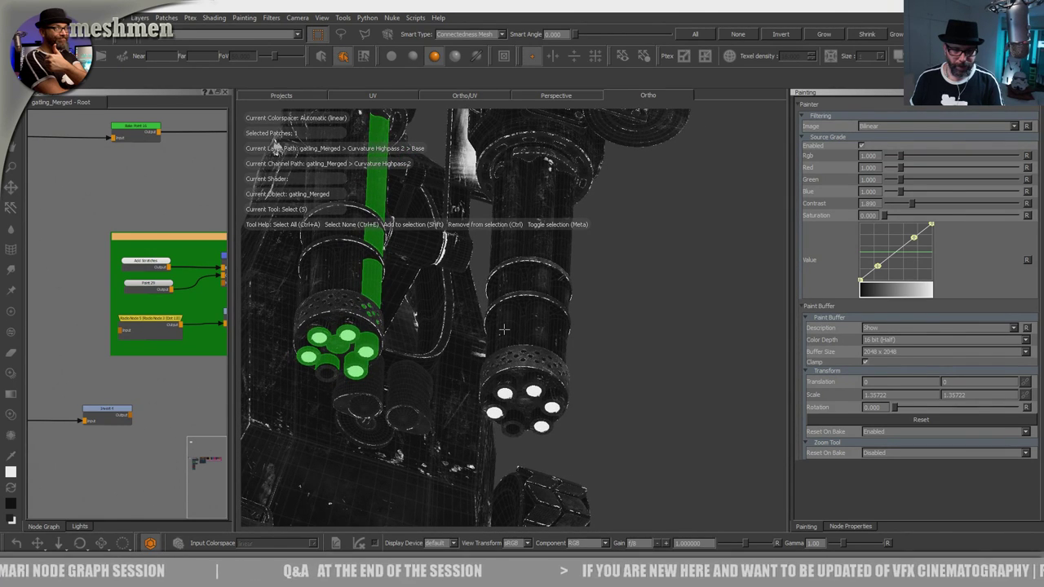
{"action": "left_click", "coordinate": [504, 329]}
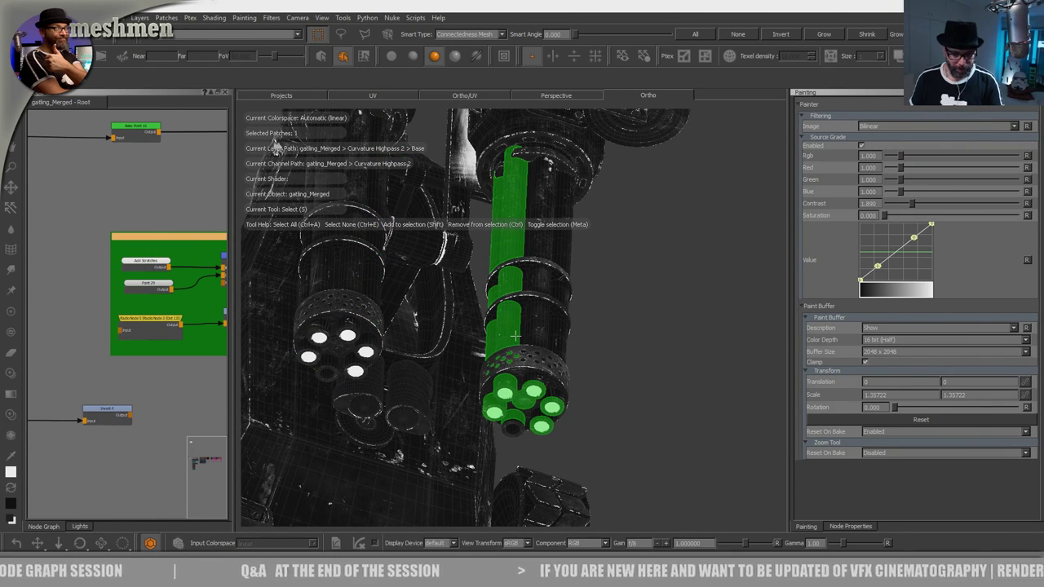
{"action": "left_click_drag", "start_coordinate": [473, 334], "coordinate": [392, 310], "text": "alt"}
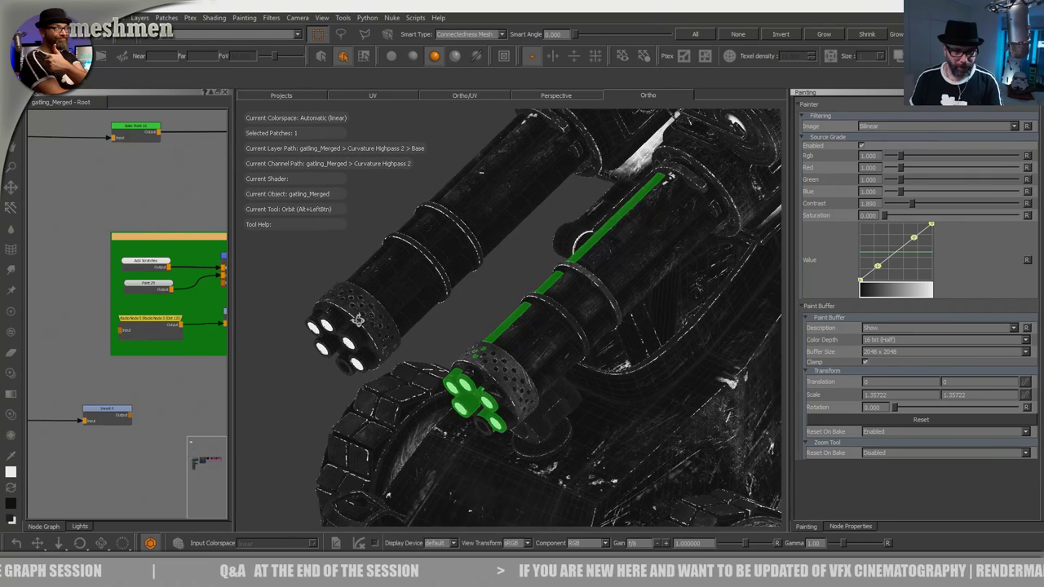
{"action": "left_click", "coordinate": [400, 292]}
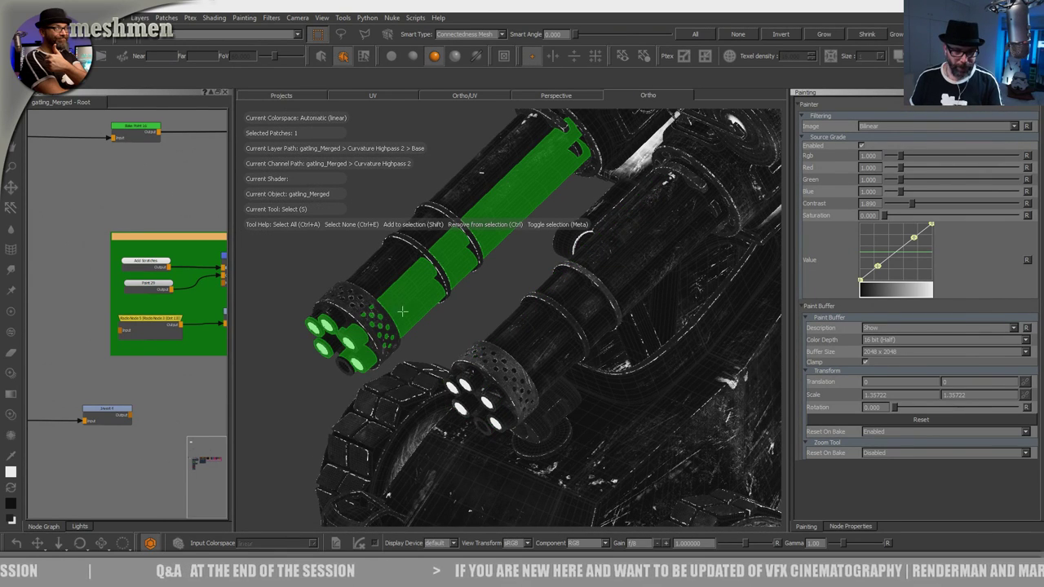
{"action": "left_click_drag", "start_coordinate": [431, 335], "coordinate": [467, 307], "text": "alt"}
{"action": "right_click_drag", "start_coordinate": [467, 307], "coordinate": [487, 354], "text": "alt"}
{"action": "left_click_drag", "start_coordinate": [487, 354], "coordinate": [571, 345], "text": "alt"}
{"action": "left_click_drag", "start_coordinate": [456, 336], "coordinate": [504, 345], "text": "alt"}
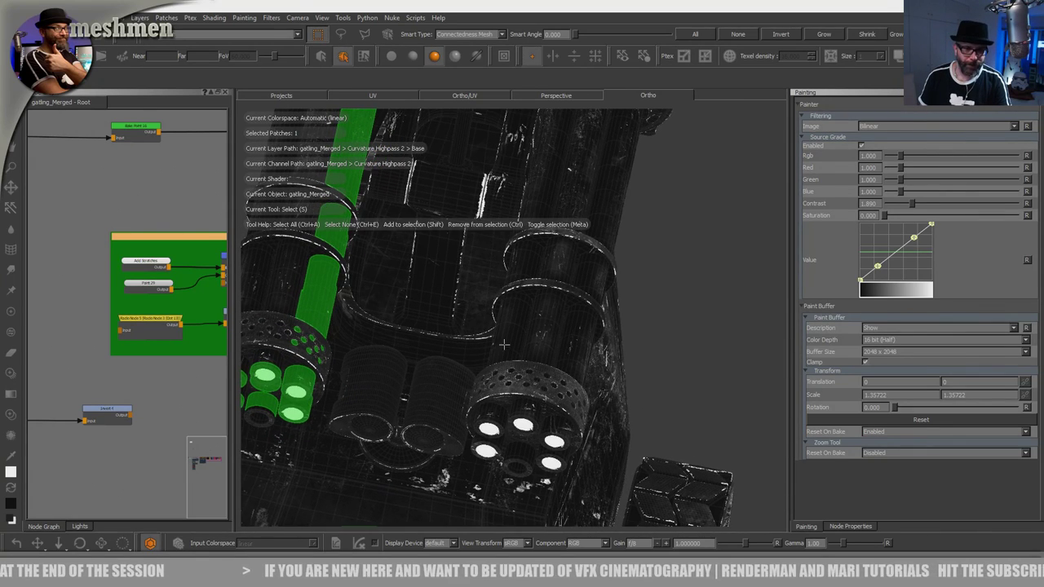
Step: Show the UV layout and select the barrel patches 1031 and 1021 together
{"action": "left_click", "coordinate": [373, 96]}
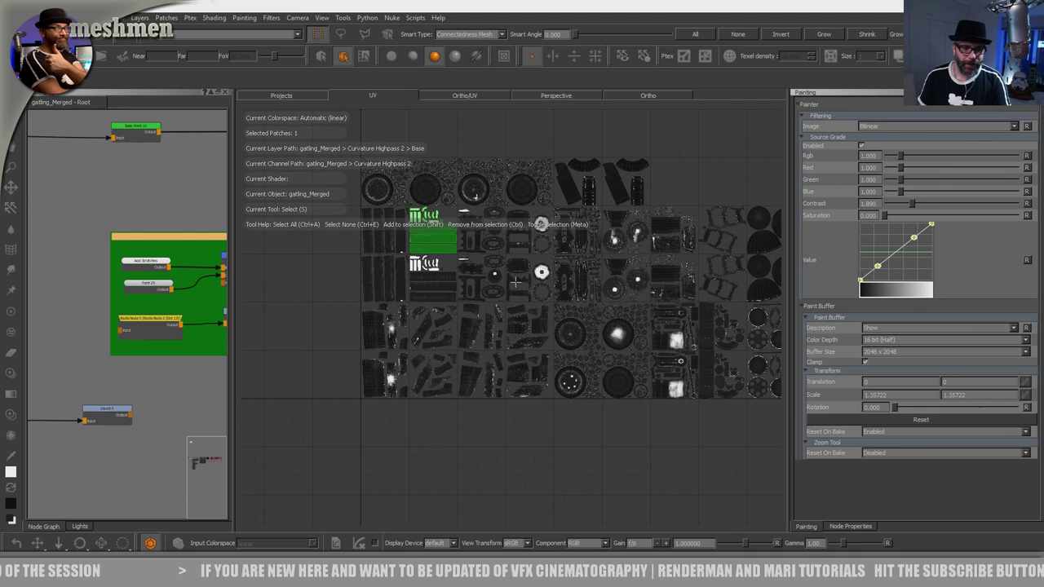
{"action": "scroll", "coordinate": [538, 204], "scroll_direction": "up", "scroll_amount": 3}
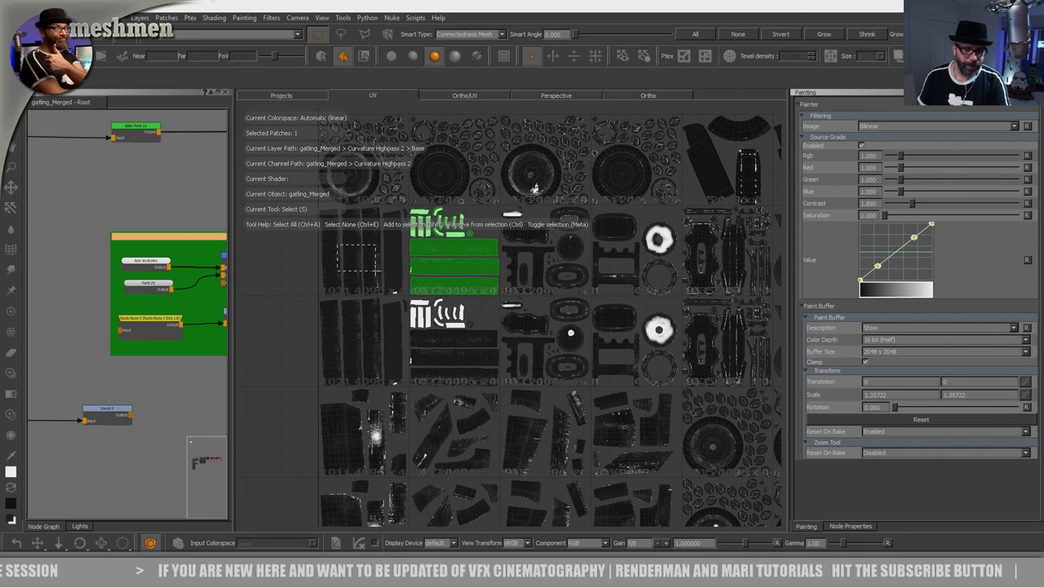
{"action": "left_click_drag", "start_coordinate": [377, 270], "coordinate": [379, 273]}
{"action": "left_click_drag", "start_coordinate": [366, 359], "coordinate": [367, 360], "text": "shift"}
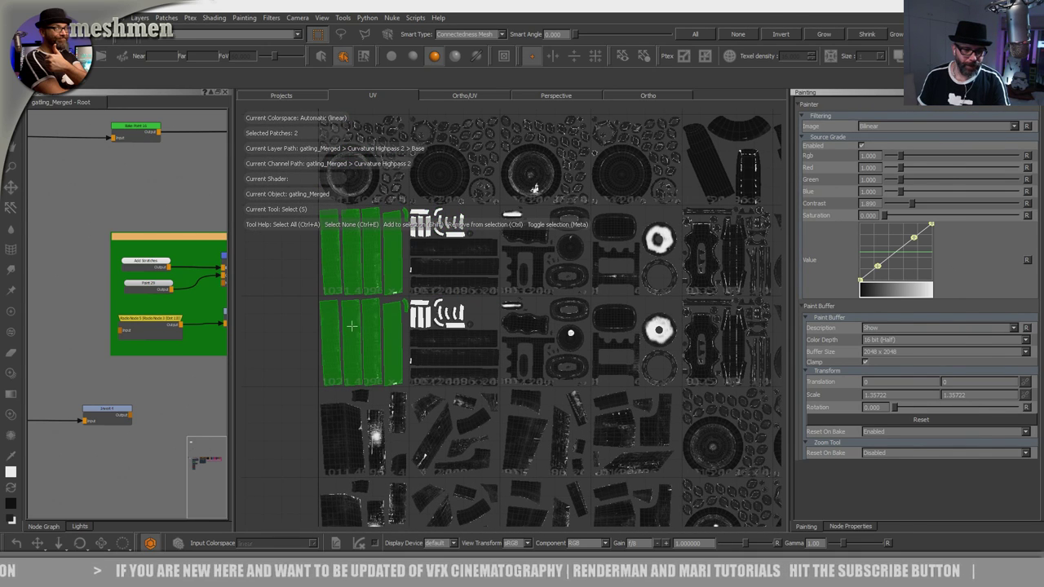
{"action": "right_click", "coordinate": [352, 327]}
{"action": "mouse_move", "coordinate": [396, 493]}
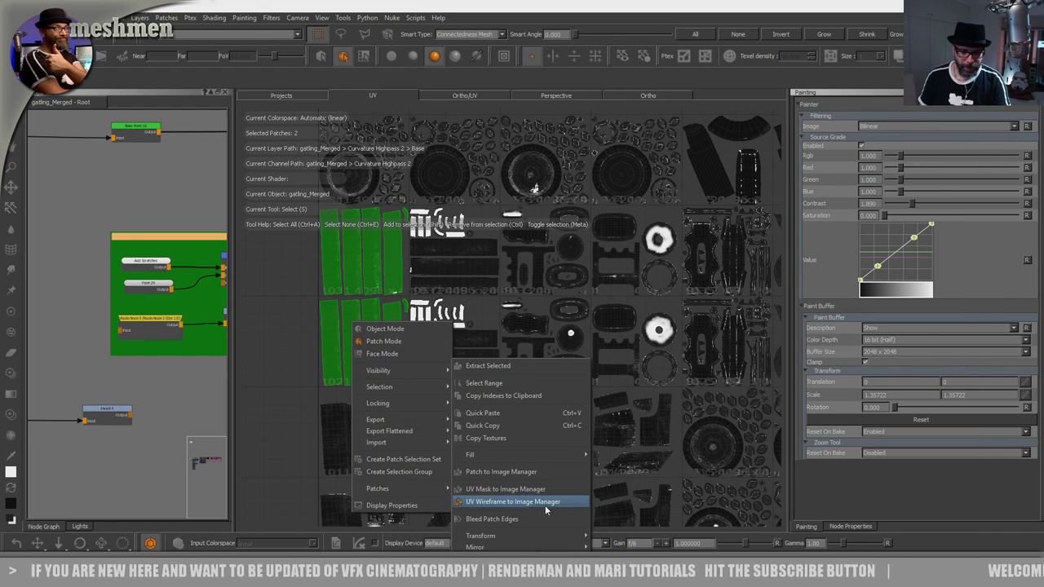
{"action": "left_click", "coordinate": [304, 448]}
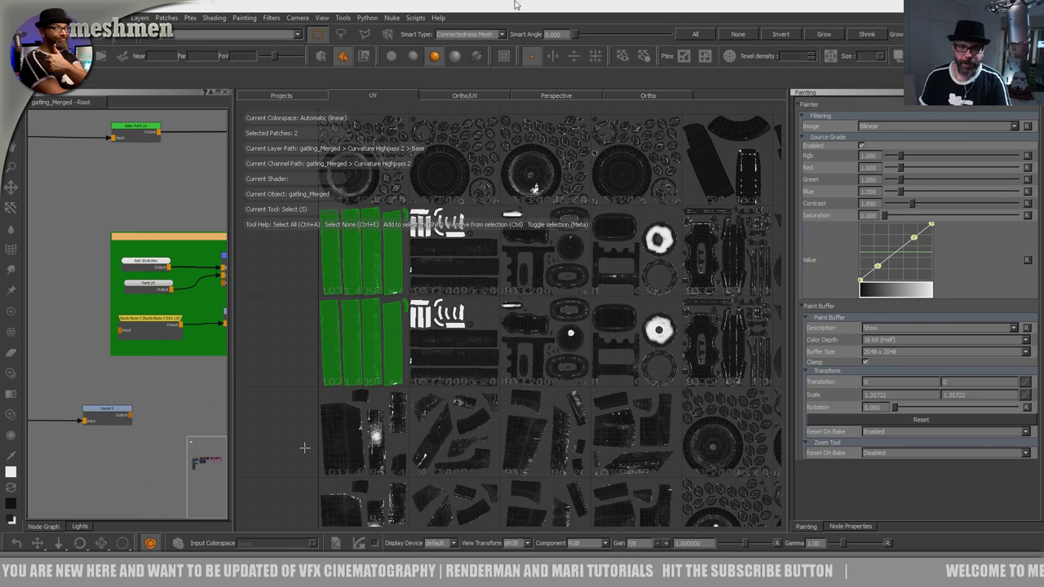
{"action": "left_click", "coordinate": [304, 448]}
Step: Open the Patches palette and select barrel patches 1031 and 1021 for linking
{"action": "right_click", "coordinate": [577, 24]}
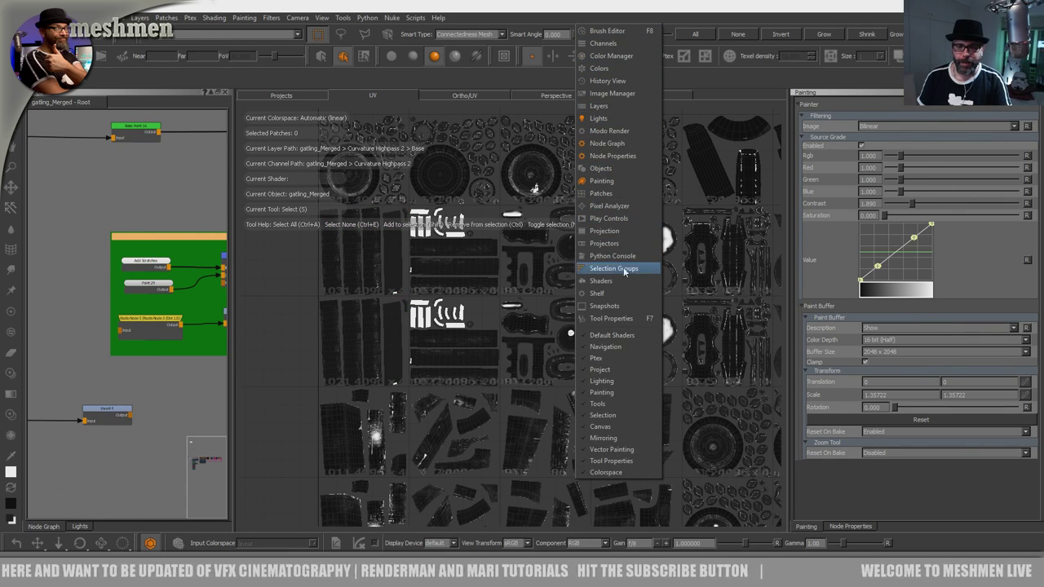
{"action": "left_click", "coordinate": [588, 194]}
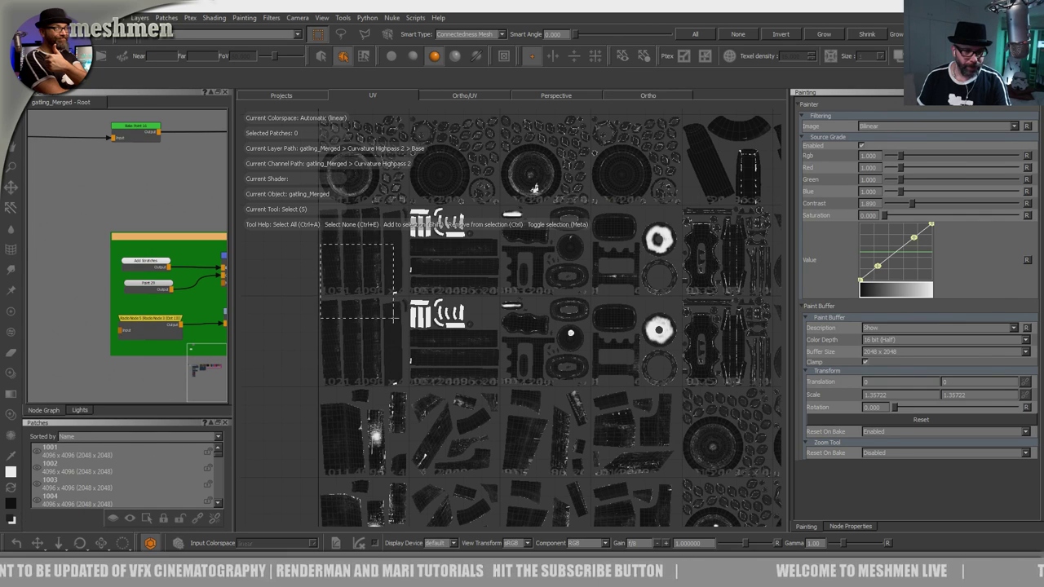
{"action": "left_click_drag", "start_coordinate": [384, 273], "coordinate": [385, 274]}
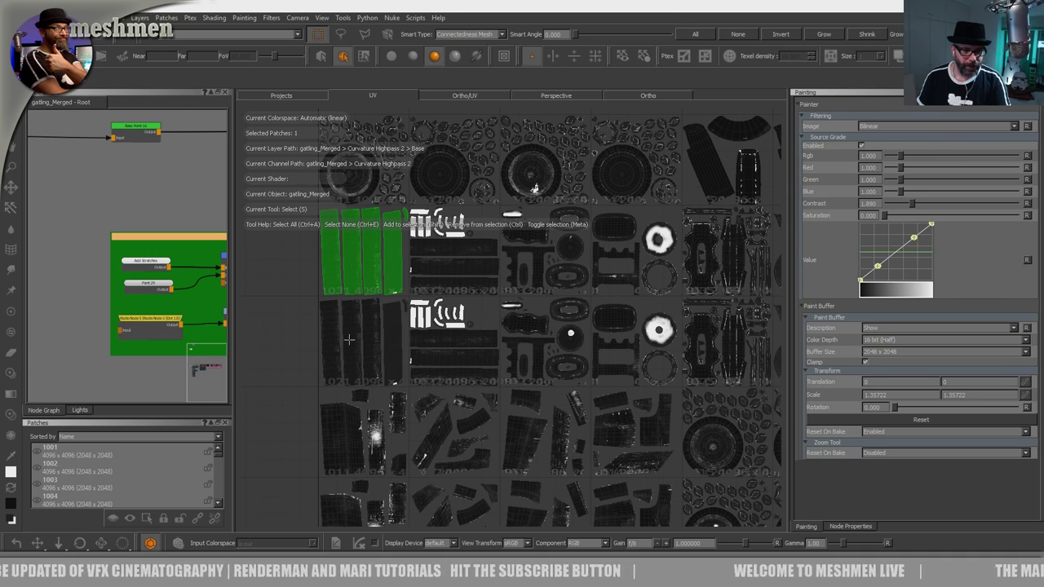
{"action": "left_click_drag", "start_coordinate": [372, 357], "coordinate": [356, 350], "text": "shift"}
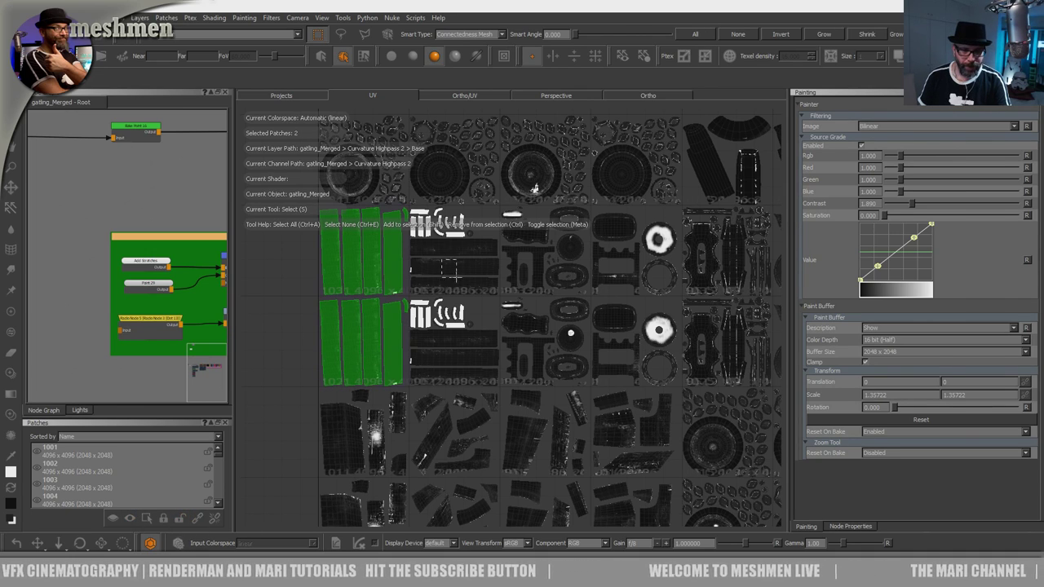
Step: Select the second pair of barrel patches, 1032 and 1022, for linking
{"action": "left_click_drag", "start_coordinate": [458, 278], "coordinate": [457, 279]}
{"action": "left_click_drag", "start_coordinate": [456, 356], "coordinate": [458, 357], "text": "shift"}
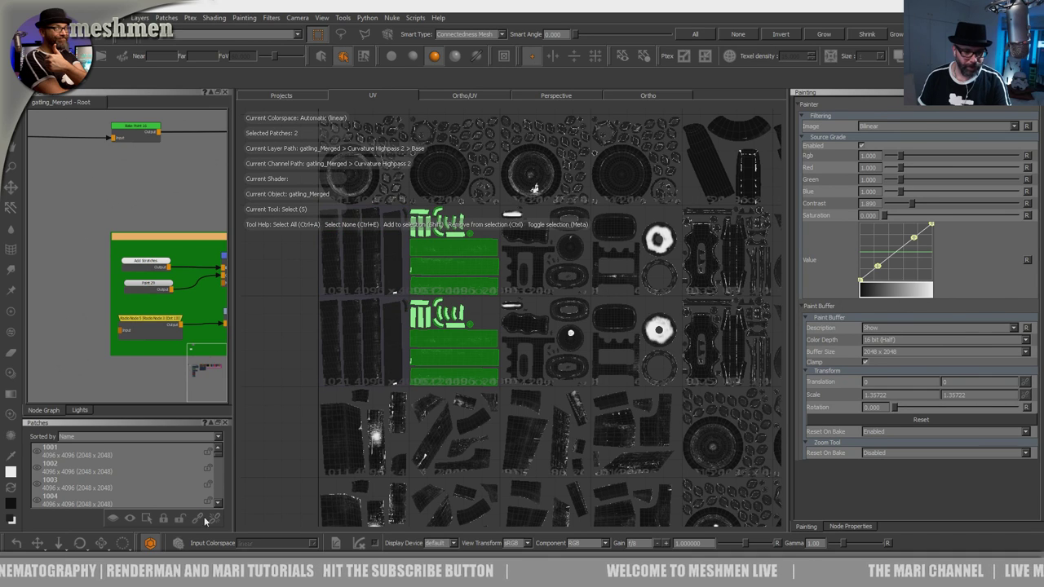
{"action": "middle_click_drag", "start_coordinate": [530, 337], "coordinate": [499, 345], "text": "alt"}
{"action": "middle_click_drag", "start_coordinate": [502, 295], "coordinate": [501, 302], "text": "alt"}
{"action": "right_click_drag", "start_coordinate": [501, 303], "coordinate": [477, 304], "text": "alt"}
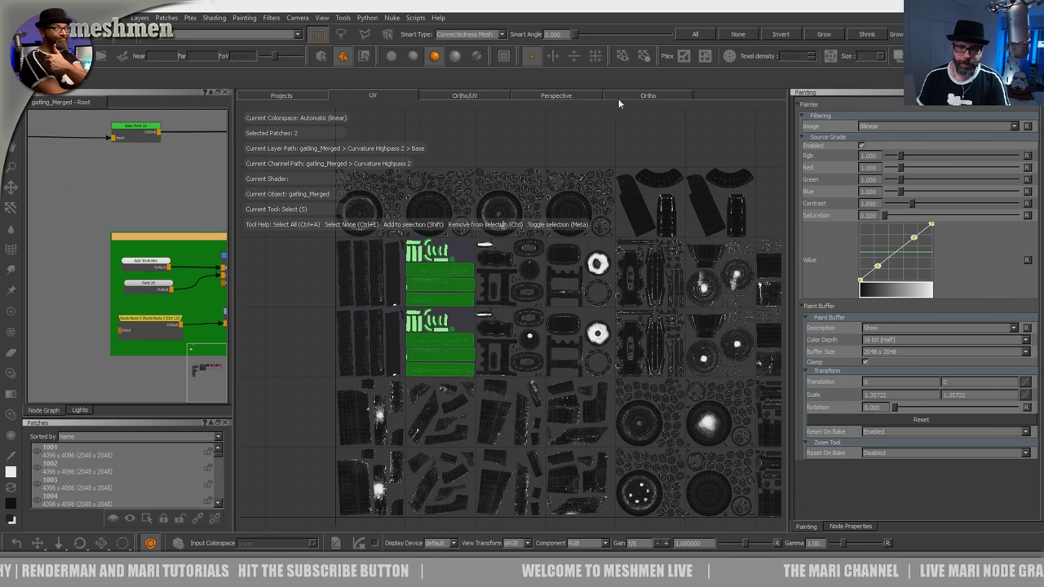
Step: Return to the Ortho view and check the selected barrel patches on both gatlings
{"action": "left_click", "coordinate": [640, 96]}
{"action": "left_click_drag", "start_coordinate": [589, 254], "coordinate": [457, 343], "text": "alt"}
{"action": "right_click_drag", "start_coordinate": [457, 342], "coordinate": [353, 373], "text": "alt"}
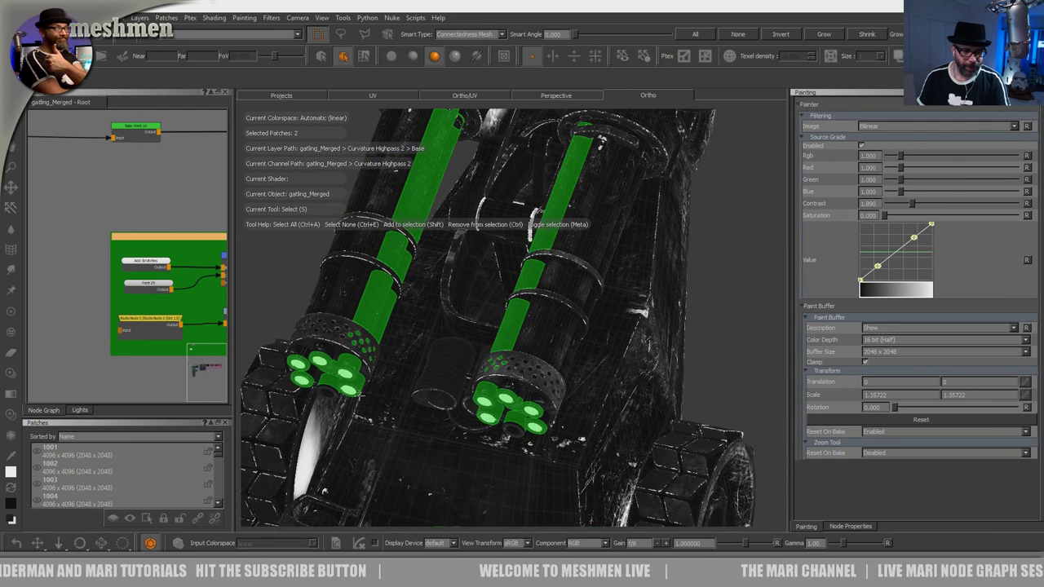
Step: Pair up the matching collar patches and barrel patches on both gatlings and link each pair
{"action": "left_click", "coordinate": [520, 371]}
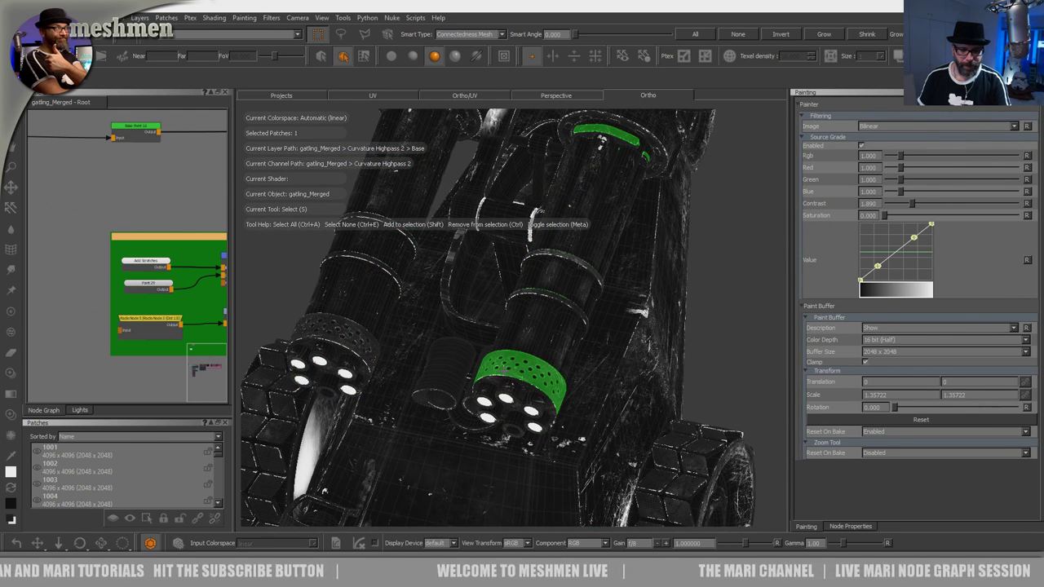
{"action": "left_click", "coordinate": [362, 346], "text": "shift"}
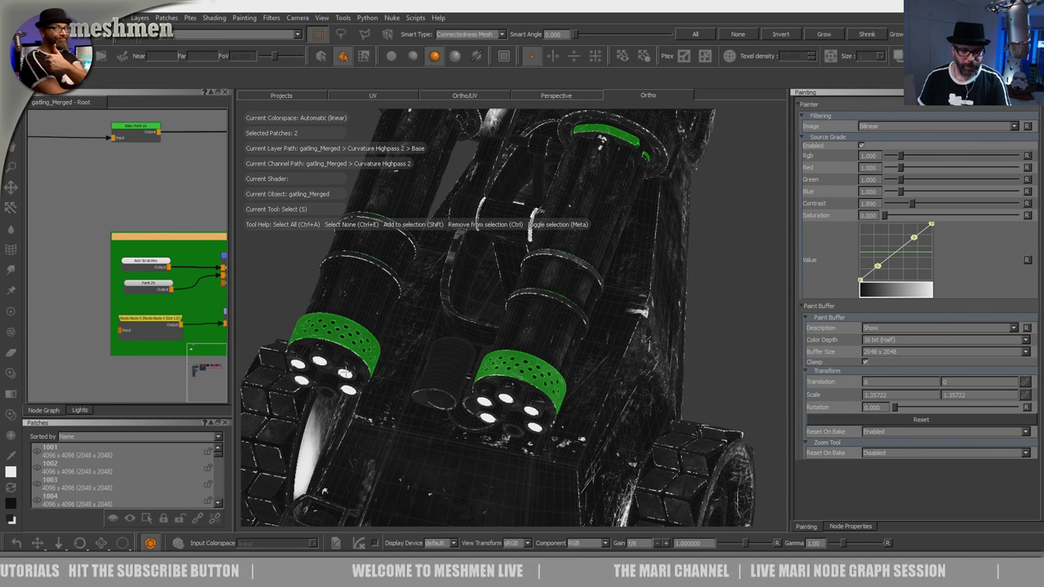
{"action": "left_click", "coordinate": [346, 372]}
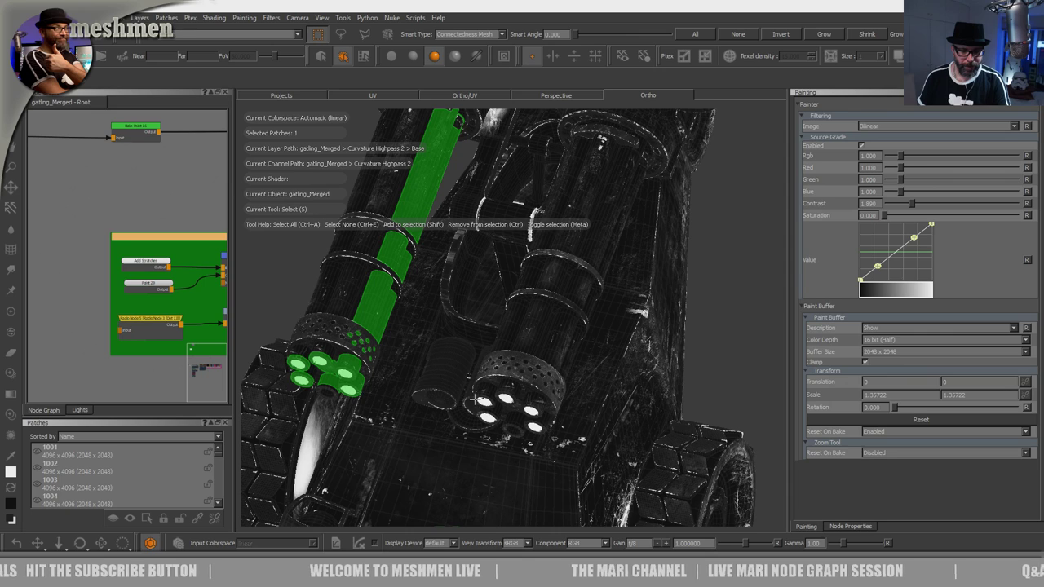
{"action": "left_click", "coordinate": [473, 401], "text": "shift"}
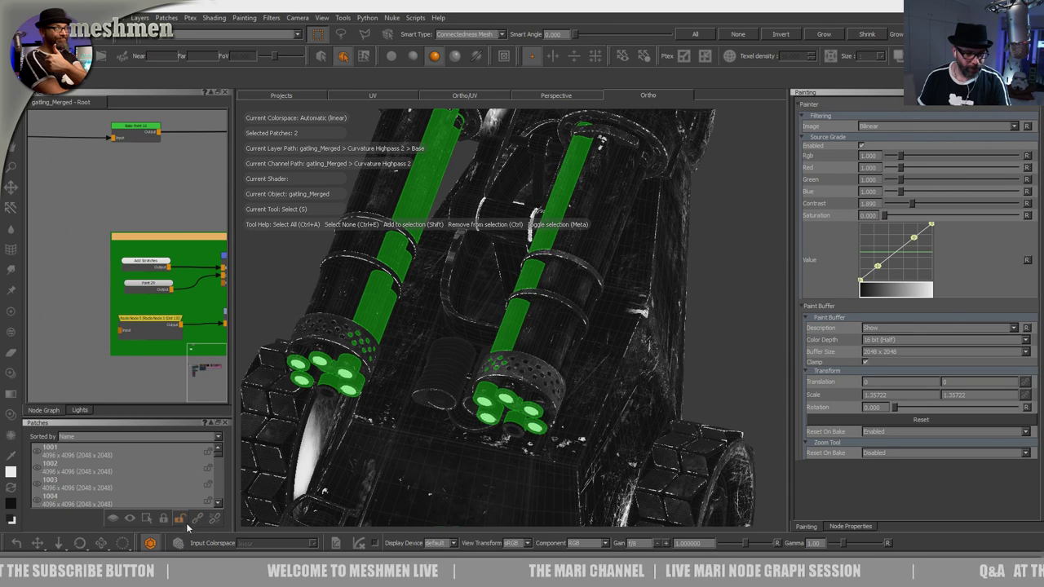
{"action": "left_click", "coordinate": [562, 347]}
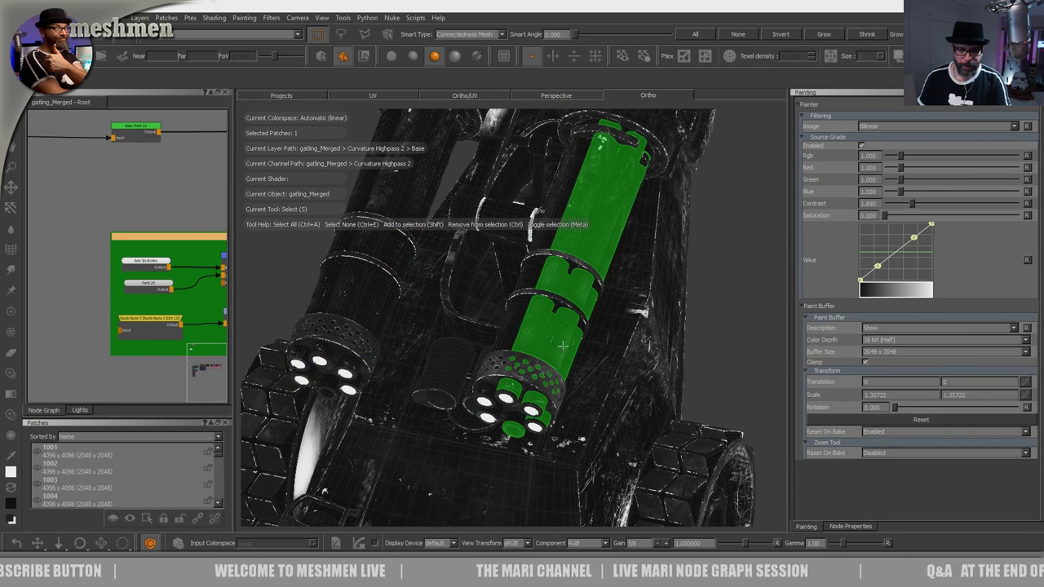
{"action": "left_click", "coordinate": [315, 304], "text": "shift"}
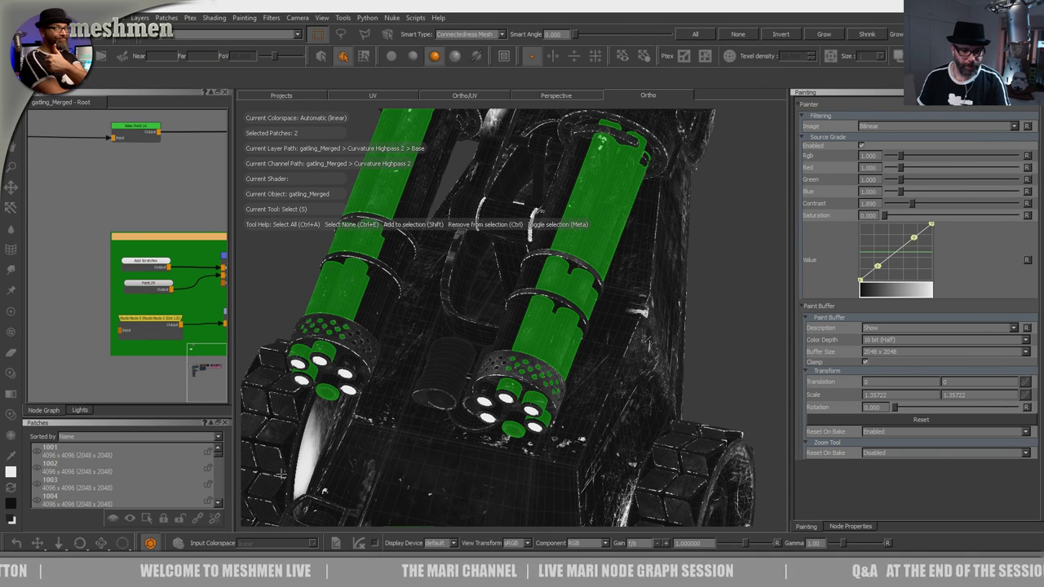
Step: Select all barrel patches of both gatlings together and frame them
{"action": "left_click_drag", "start_coordinate": [534, 323], "coordinate": [548, 359], "text": "alt"}
{"action": "right_click_drag", "start_coordinate": [548, 359], "coordinate": [497, 359], "text": "alt"}
{"action": "left_click_drag", "start_coordinate": [498, 359], "coordinate": [366, 334], "text": "alt"}
{"action": "right_click_drag", "start_coordinate": [367, 334], "coordinate": [347, 347], "text": "alt"}
{"action": "left_click_drag", "start_coordinate": [414, 308], "coordinate": [518, 329]}
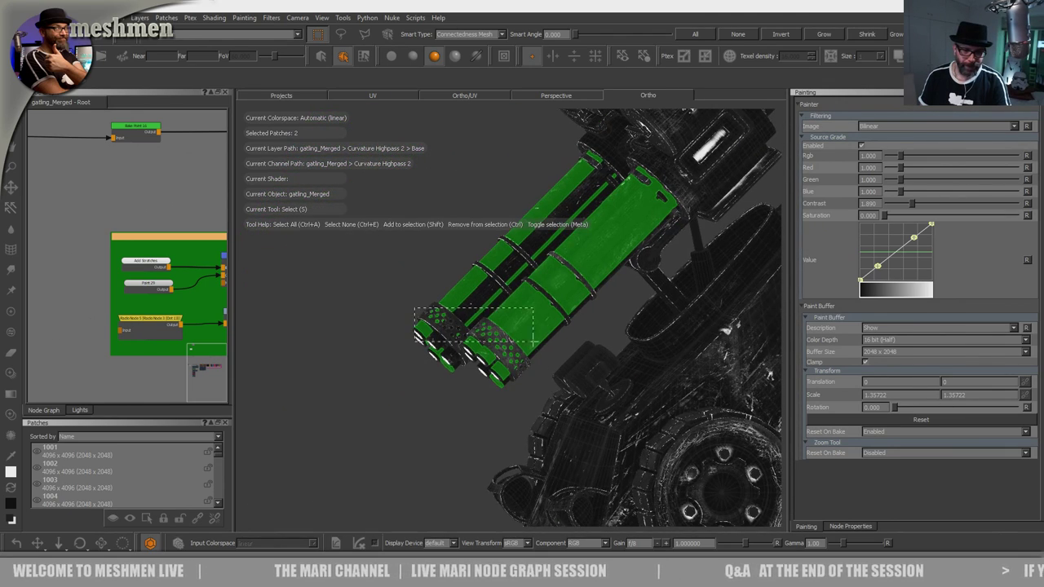
{"action": "left_click_drag", "start_coordinate": [526, 429], "coordinate": [520, 416]}
{"action": "key", "text": "f"}
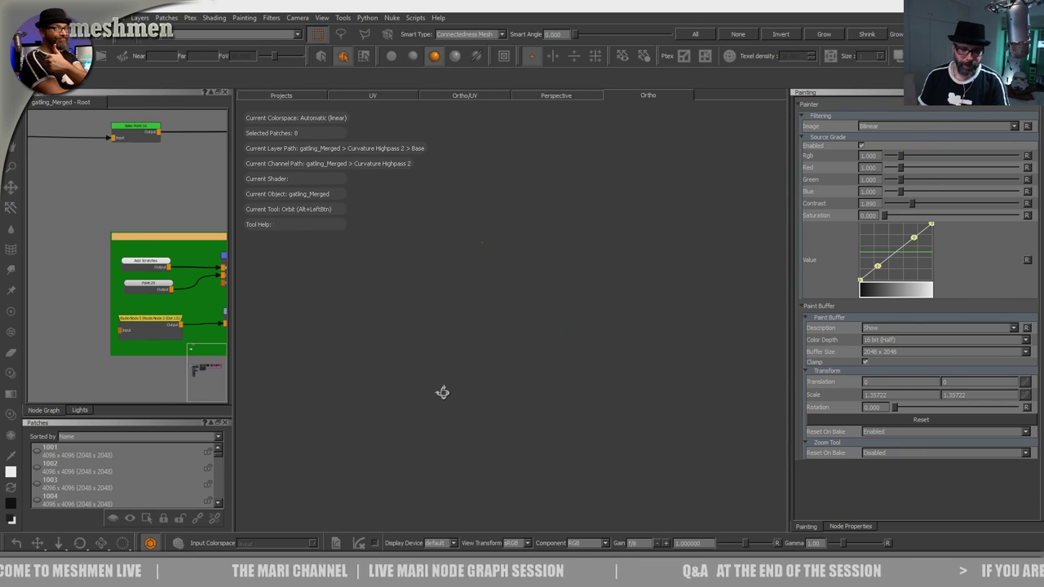
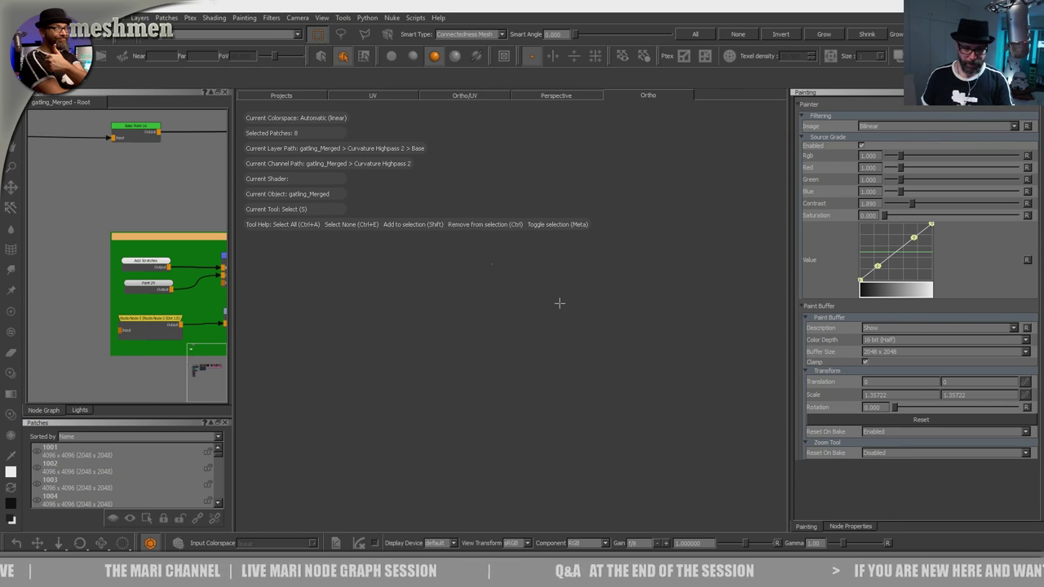
Step: Isolate the selected patches so only the two gatling barrels are shown
{"action": "middle_click_drag", "start_coordinate": [519, 347], "coordinate": [571, 351], "text": "alt"}
{"action": "right_click_drag", "start_coordinate": [585, 353], "coordinate": [607, 359], "text": "alt"}
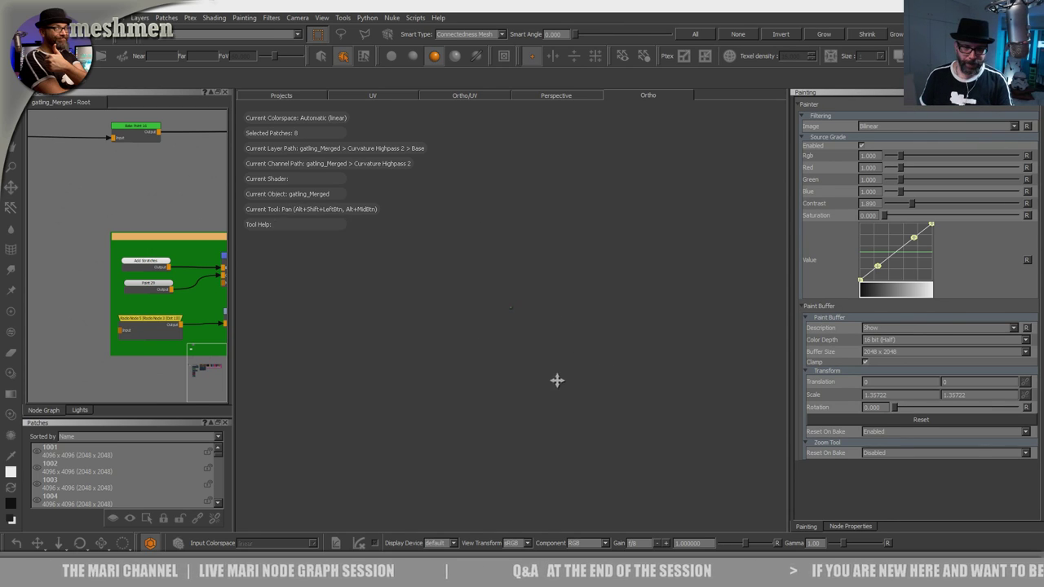
{"action": "right_click_drag", "start_coordinate": [636, 321], "coordinate": [599, 294], "text": "alt"}
{"action": "middle_click_drag", "start_coordinate": [599, 294], "coordinate": [609, 389], "text": "alt"}
{"action": "right_click_drag", "start_coordinate": [610, 389], "coordinate": [663, 350], "text": "alt"}
{"action": "right_click_drag", "start_coordinate": [536, 344], "coordinate": [528, 320], "text": "alt"}
{"action": "left_click_drag", "start_coordinate": [528, 320], "coordinate": [477, 313], "text": "alt"}
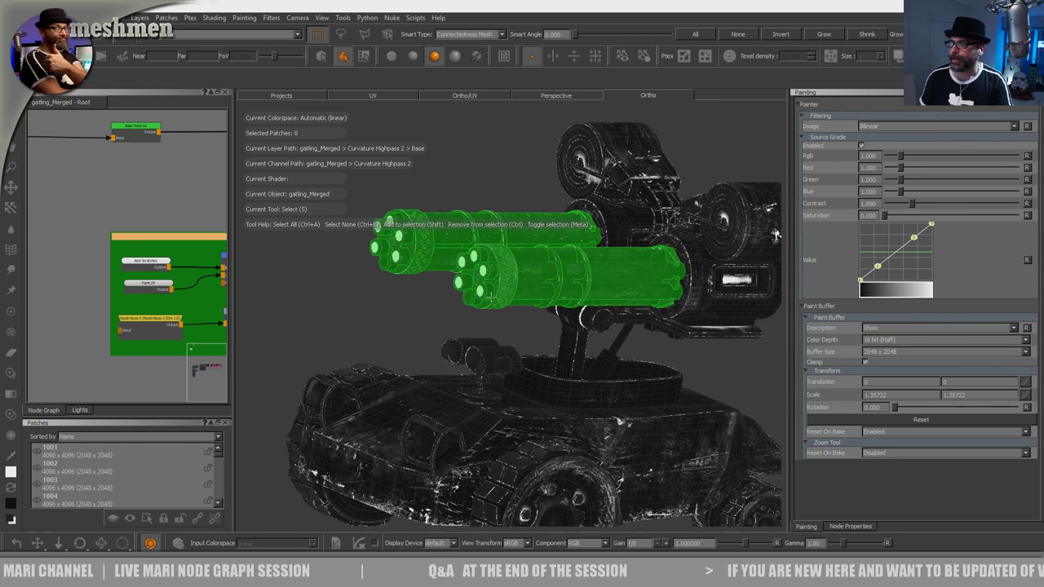
{"action": "scroll", "coordinate": [530, 332], "scroll_direction": "up", "scroll_amount": 3}
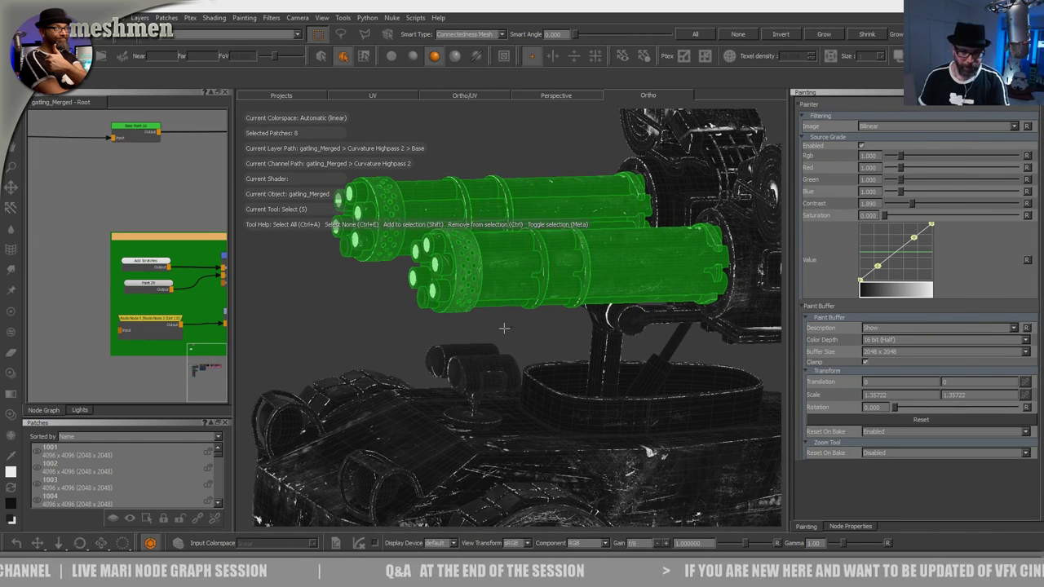
{"action": "left_click", "coordinate": [409, 321]}
{"action": "left_click_drag", "start_coordinate": [385, 313], "coordinate": [354, 300], "text": "alt"}
{"action": "mouse_move", "coordinate": [330, 171]}
{"action": "left_mouse_down"}
{"action": "mouse_move", "coordinate": [441, 273]}
{"action": "mouse_move", "coordinate": [417, 288]}
{"action": "mouse_move", "coordinate": [445, 289]}
{"action": "left_mouse_up"}
{"action": "key", "text": "shift+h"}
{"action": "right_click_drag", "start_coordinate": [445, 289], "coordinate": [505, 304], "text": "alt"}
{"action": "left_click_drag", "start_coordinate": [506, 303], "coordinate": [468, 305], "text": "alt"}
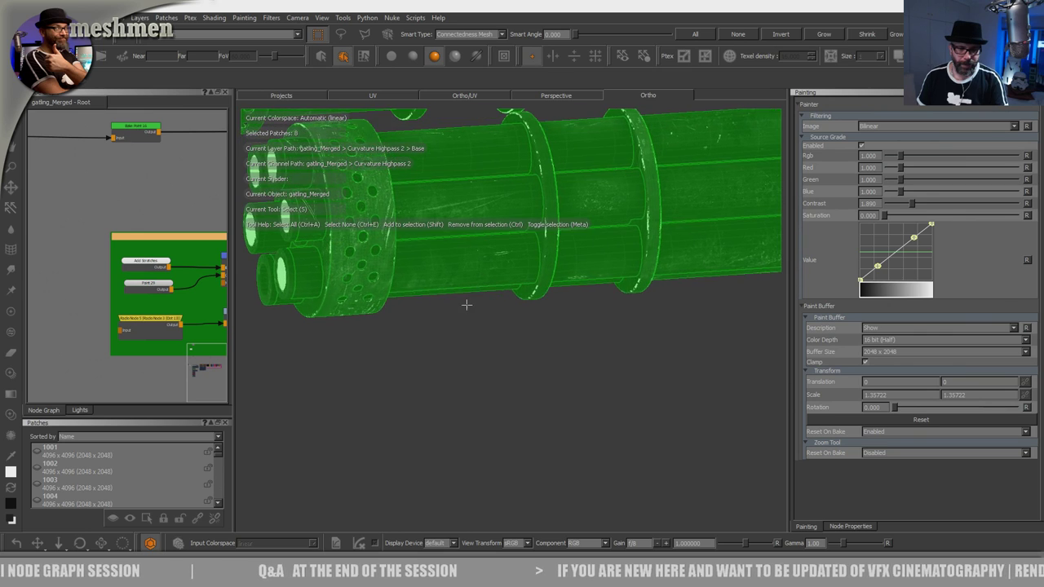
Step: Paint a white test blob with the Paint tool just behind the perforated collar of one gatling
{"action": "middle_click_drag", "start_coordinate": [467, 304], "coordinate": [510, 438], "text": "alt"}
{"action": "right_click_drag", "start_coordinate": [510, 438], "coordinate": [449, 399], "text": "alt"}
{"action": "left_click_drag", "start_coordinate": [449, 375], "coordinate": [505, 383], "text": "alt"}
{"action": "middle_click_drag", "start_coordinate": [473, 375], "coordinate": [604, 395], "text": "alt"}
{"action": "right_click_drag", "start_coordinate": [604, 395], "coordinate": [563, 383], "text": "alt"}
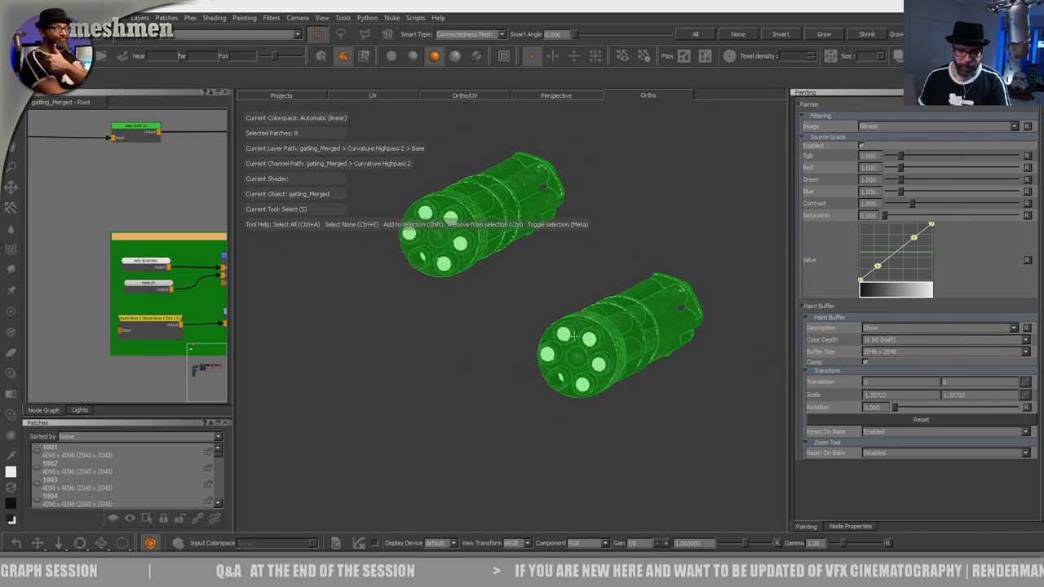
{"action": "left_click_drag", "start_coordinate": [457, 355], "coordinate": [464, 422], "text": "alt"}
{"action": "right_click_drag", "start_coordinate": [464, 422], "coordinate": [445, 379], "text": "alt"}
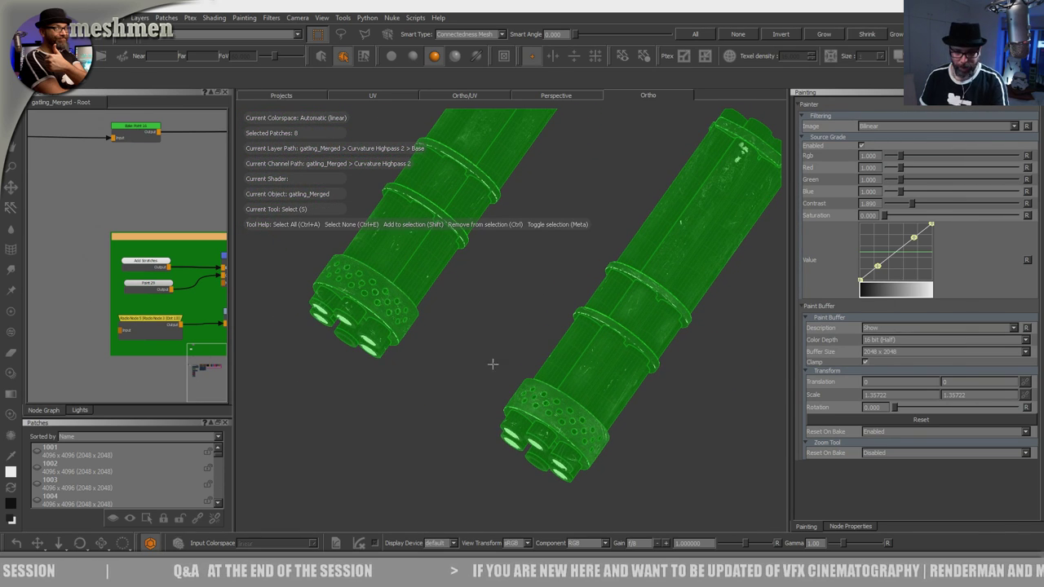
{"action": "key", "text": "p"}
{"action": "middle_click_drag", "start_coordinate": [603, 413], "coordinate": [576, 372], "text": "alt"}
{"action": "right_click_drag", "start_coordinate": [575, 372], "coordinate": [597, 414], "text": "alt"}
{"action": "key", "text": "ctrl+c"}
{"action": "left_click", "coordinate": [523, 297]}
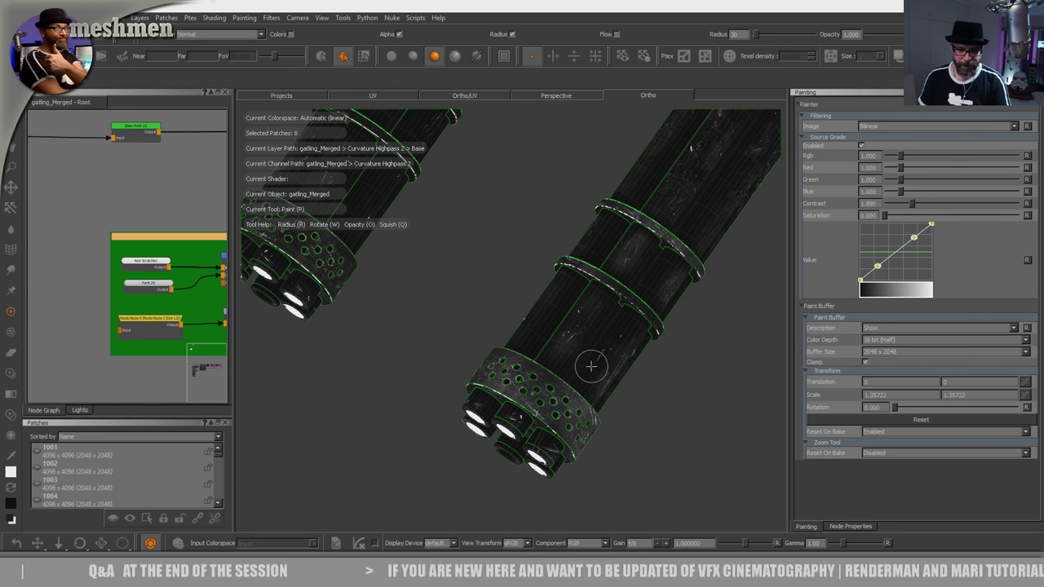
{"action": "middle_click_drag", "start_coordinate": [589, 366], "coordinate": [618, 387]}
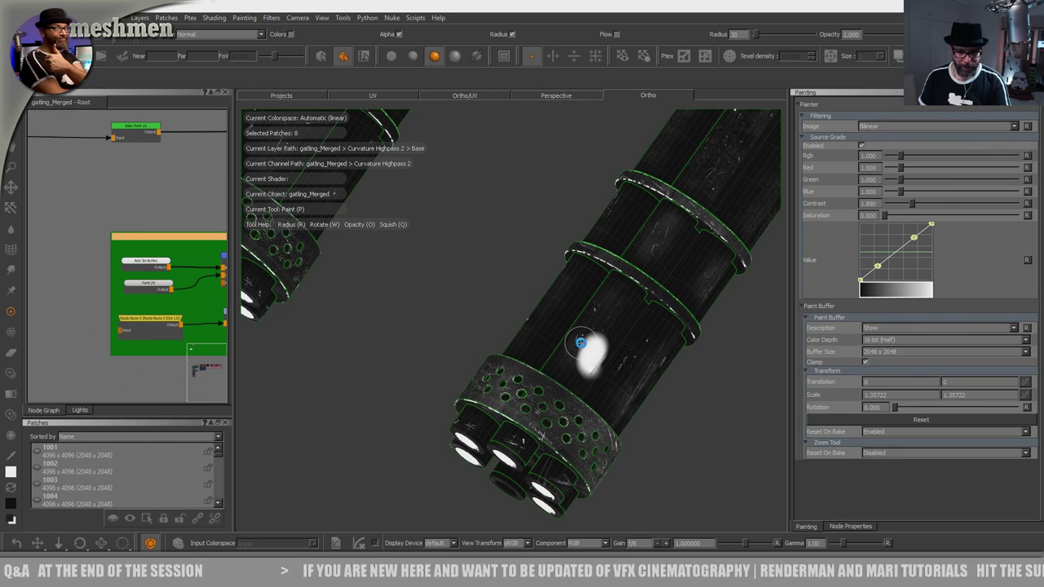
Step: Compare the test blob on both gatlings, then undo it
{"action": "middle_click_drag", "start_coordinate": [631, 336], "coordinate": [708, 380], "text": "alt"}
{"action": "right_click_drag", "start_coordinate": [708, 380], "coordinate": [670, 377], "text": "alt"}
{"action": "mouse_move", "coordinate": [670, 377]}
{"action": "left_mouse_down", "text": "alt"}
{"action": "mouse_move", "coordinate": [669, 402]}
{"action": "mouse_move", "coordinate": [659, 383]}
{"action": "left_mouse_up", "text": "alt"}
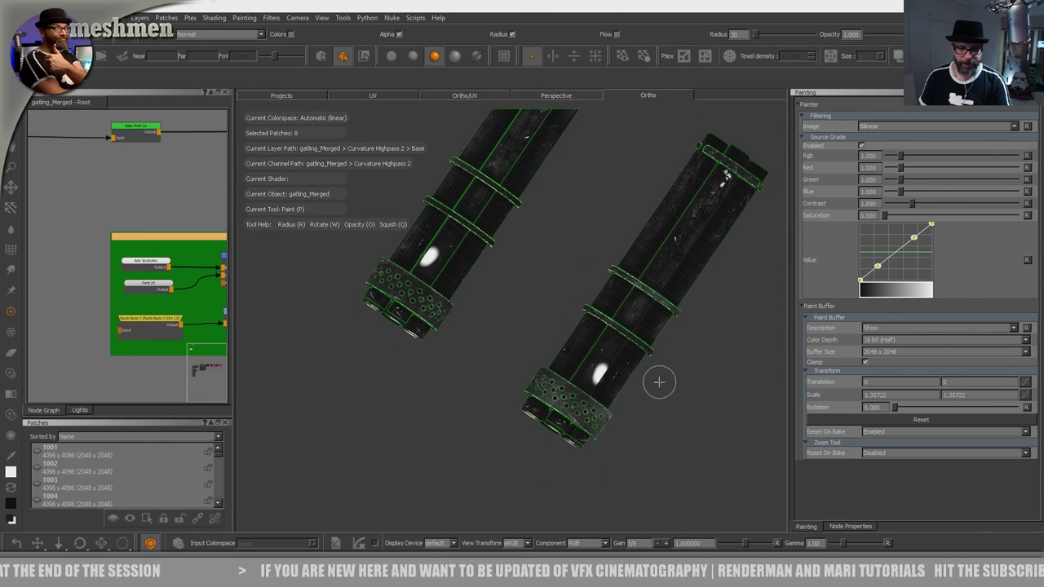
{"action": "right_click_drag", "start_coordinate": [664, 381], "coordinate": [700, 393], "text": "alt"}
{"action": "mouse_move", "coordinate": [631, 348]}
{"action": "left_mouse_down", "text": "alt"}
{"action": "mouse_move", "coordinate": [639, 367]}
{"action": "mouse_move", "coordinate": [564, 343]}
{"action": "mouse_move", "coordinate": [563, 405]}
{"action": "mouse_move", "coordinate": [445, 325]}
{"action": "mouse_move", "coordinate": [528, 373]}
{"action": "mouse_move", "coordinate": [511, 363]}
{"action": "left_mouse_up", "text": "alt"}
{"action": "scroll", "coordinate": [634, 358], "scroll_direction": "down", "scroll_amount": 3}
{"action": "scroll", "coordinate": [638, 367], "scroll_direction": "up", "scroll_amount": 3}
{"action": "key", "text": "f"}
{"action": "right_click_drag", "start_coordinate": [510, 363], "coordinate": [585, 424], "text": "alt"}
{"action": "scroll", "coordinate": [482, 419], "scroll_direction": "up", "scroll_amount": 6}
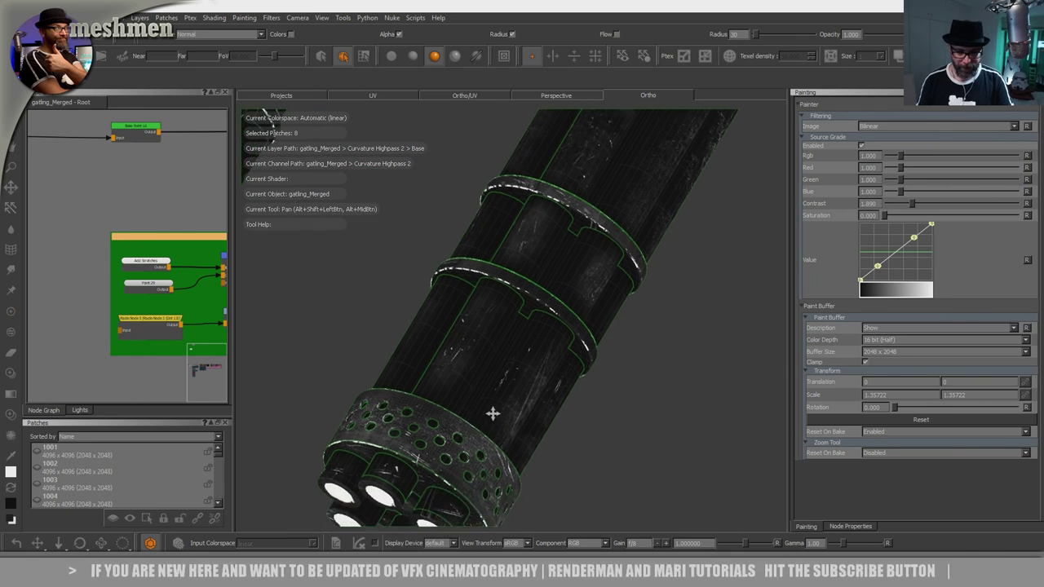
Step: Paint scratches from the scratch image onto the gatling barrel near its perforated collar with Paint Through
{"action": "key", "text": "u"}
{"action": "mouse_move", "coordinate": [431, 340]}
{"action": "left_mouse_down", "text": "alt"}
{"action": "mouse_move", "coordinate": [538, 310]}
{"action": "mouse_move", "coordinate": [519, 348]}
{"action": "left_mouse_up", "text": "alt"}
{"action": "right_click_drag", "start_coordinate": [519, 347], "coordinate": [505, 390], "text": "alt"}
{"action": "middle_click_drag", "start_coordinate": [505, 390], "coordinate": [472, 468], "text": "alt"}
{"action": "mouse_move", "coordinate": [472, 468]}
{"action": "left_mouse_down", "text": "alt"}
{"action": "mouse_move", "coordinate": [480, 422]}
{"action": "mouse_move", "coordinate": [433, 481]}
{"action": "left_mouse_up", "text": "alt"}
{"action": "left_click_drag", "start_coordinate": [466, 446], "coordinate": [506, 338]}
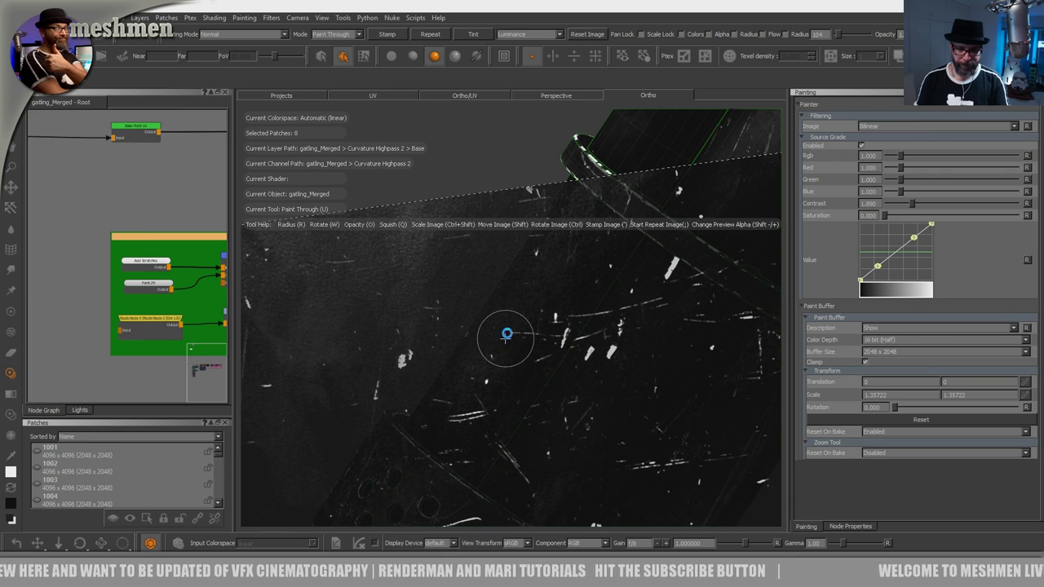
Step: Examine the painted scratches on both gatling barrels from several angles
{"action": "right_click_drag", "start_coordinate": [608, 307], "coordinate": [485, 394], "text": "alt"}
{"action": "left_click_drag", "start_coordinate": [500, 360], "coordinate": [509, 413], "text": "alt"}
{"action": "right_click_drag", "start_coordinate": [508, 415], "coordinate": [596, 309], "text": "alt"}
{"action": "left_click_drag", "start_coordinate": [596, 309], "coordinate": [580, 323], "text": "alt"}
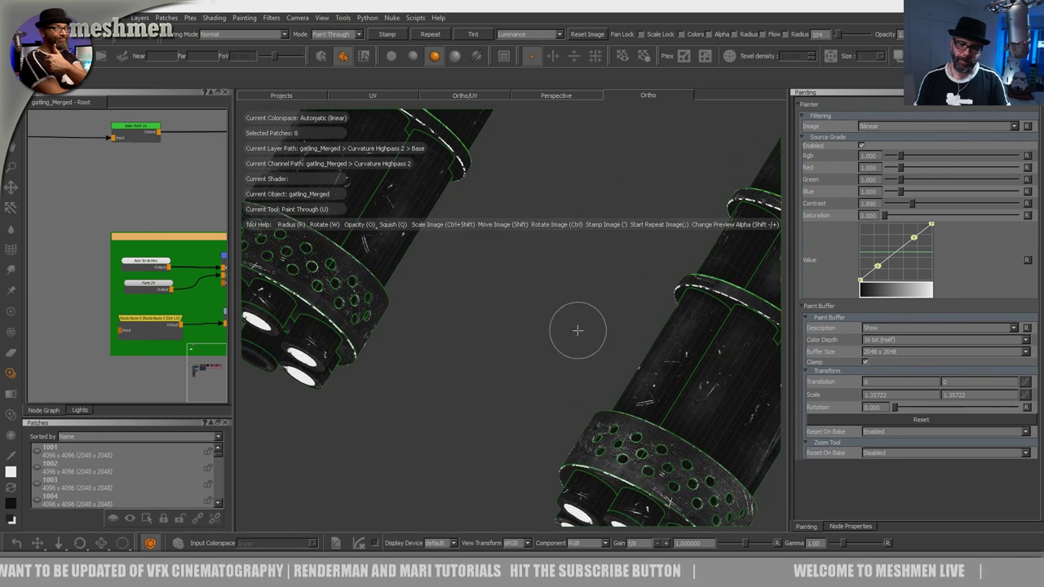
{"action": "right_click_drag", "start_coordinate": [584, 328], "coordinate": [514, 386], "text": "alt"}
{"action": "left_click_drag", "start_coordinate": [514, 386], "coordinate": [522, 356], "text": "alt"}
{"action": "right_click_drag", "start_coordinate": [522, 357], "coordinate": [575, 345], "text": "alt"}
{"action": "left_click_drag", "start_coordinate": [576, 345], "coordinate": [522, 393], "text": "alt"}
{"action": "middle_click_drag", "start_coordinate": [516, 365], "coordinate": [546, 361], "text": "alt"}
{"action": "right_click_drag", "start_coordinate": [546, 361], "coordinate": [563, 345], "text": "alt"}
{"action": "left_click_drag", "start_coordinate": [564, 344], "coordinate": [536, 373], "text": "alt"}
{"action": "right_click_drag", "start_coordinate": [535, 372], "coordinate": [482, 376], "text": "alt"}
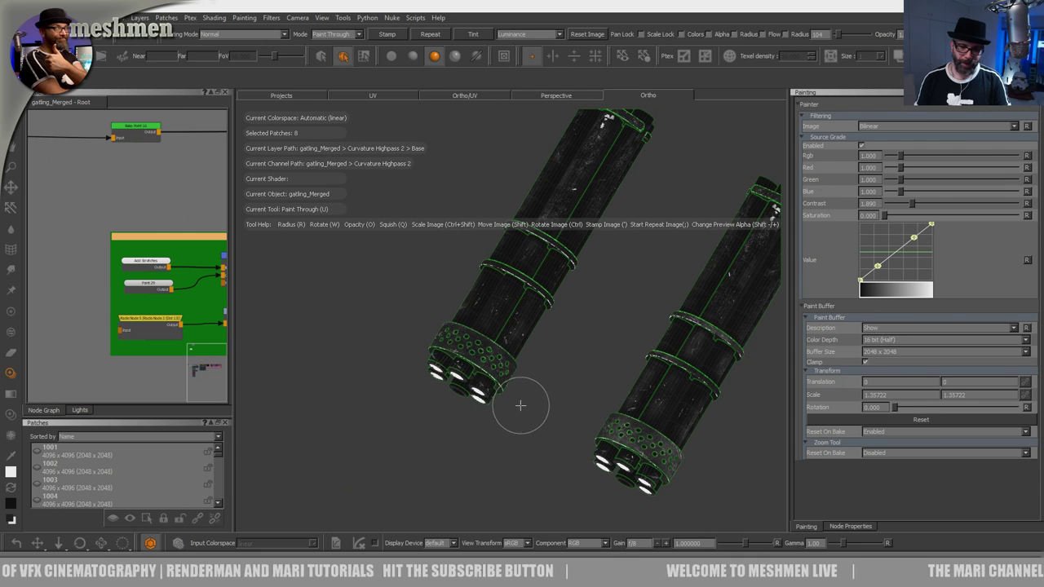
{"action": "left_click_drag", "start_coordinate": [521, 411], "coordinate": [517, 424], "text": "alt"}
{"action": "key", "text": "u"}
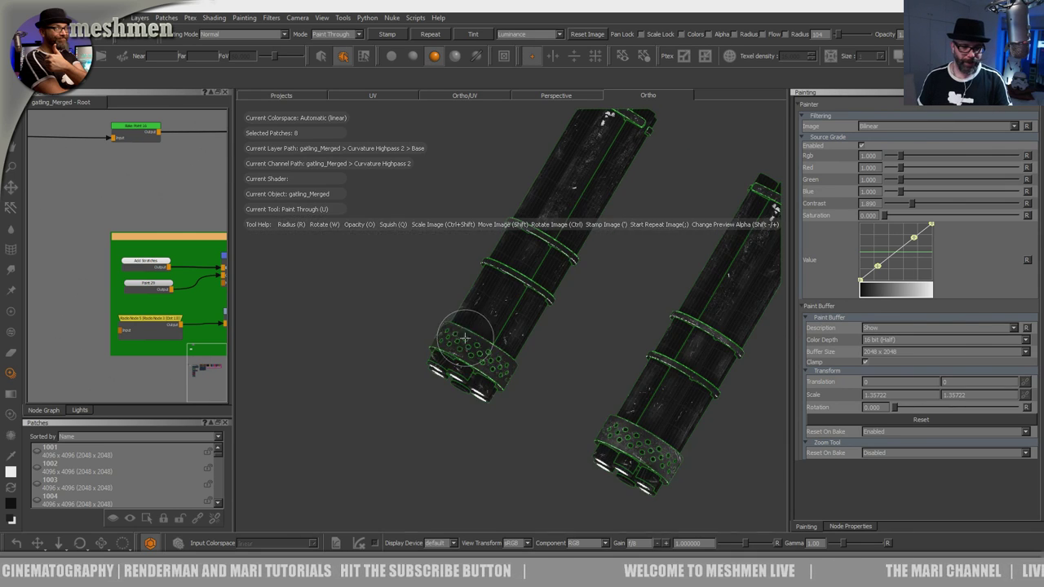
{"action": "left_click_drag", "start_coordinate": [482, 327], "coordinate": [452, 323], "text": "alt"}
Step: Clear the patch selection on both gatling barrels
{"action": "left_click", "coordinate": [12, 128]}
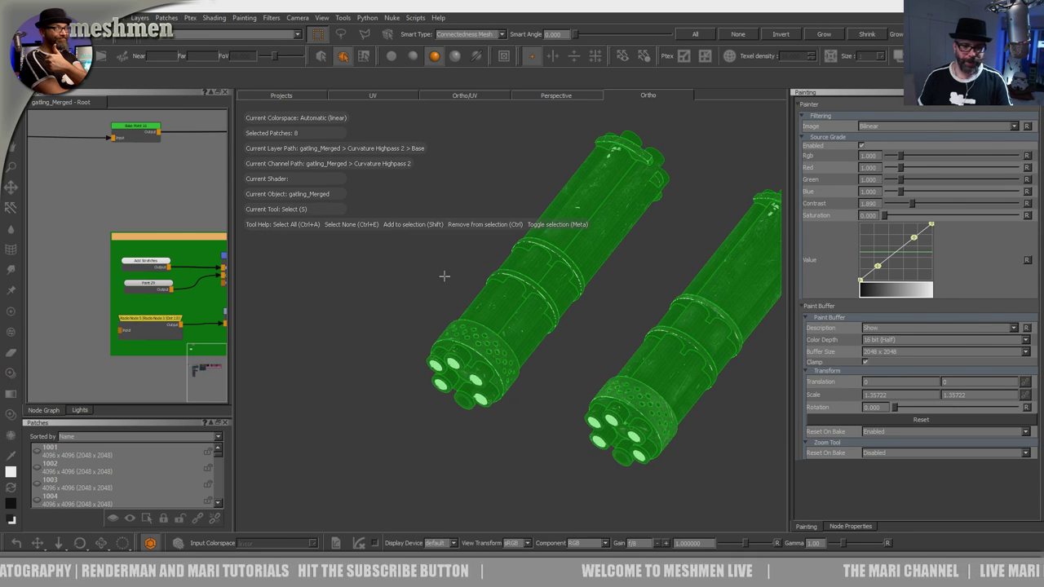
{"action": "left_click_drag", "start_coordinate": [539, 353], "coordinate": [563, 367], "text": "alt"}
{"action": "left_click_drag", "start_coordinate": [424, 298], "coordinate": [729, 517]}
{"action": "left_click_drag", "start_coordinate": [650, 436], "coordinate": [625, 396], "text": "alt"}
{"action": "right_click", "coordinate": [626, 395]}
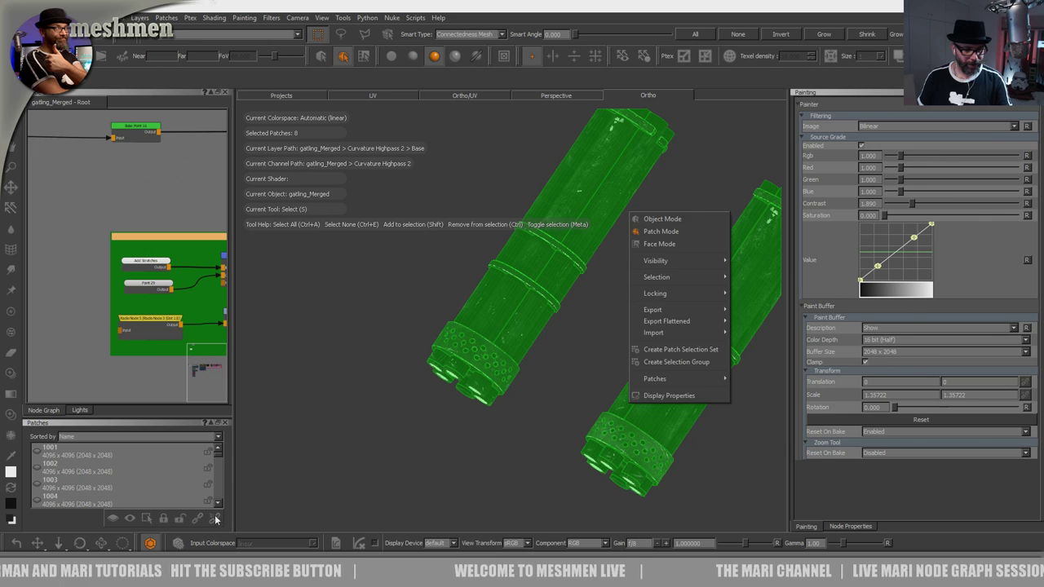
{"action": "left_click", "coordinate": [424, 427]}
{"action": "left_click", "coordinate": [434, 426]}
{"action": "right_click_drag", "start_coordinate": [535, 399], "coordinate": [545, 400], "text": "alt"}
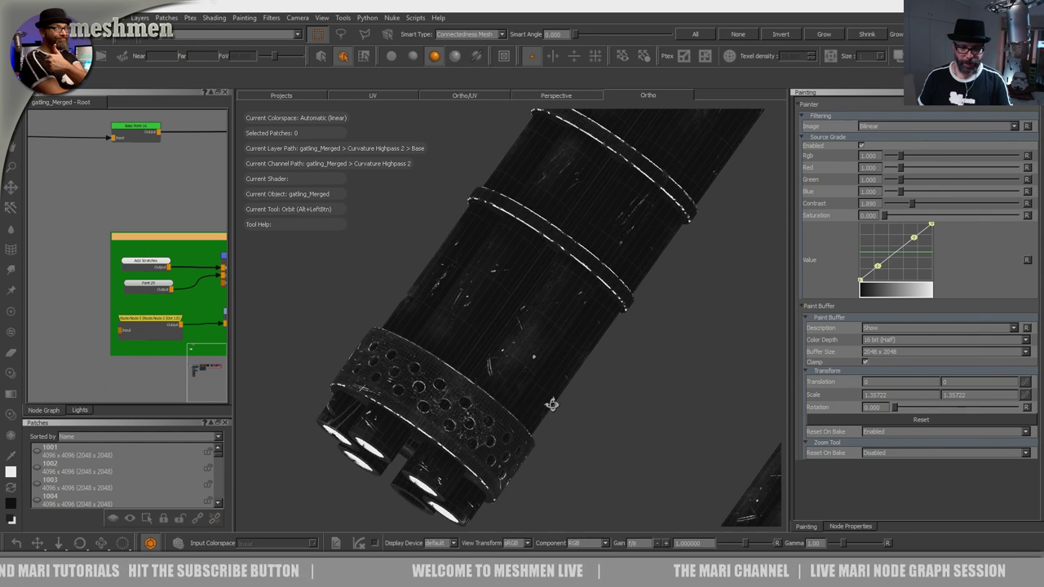
Step: Paint out scratches behind the perforated collar in black with the scuff001 hard surface brush
{"action": "key", "text": "p"}
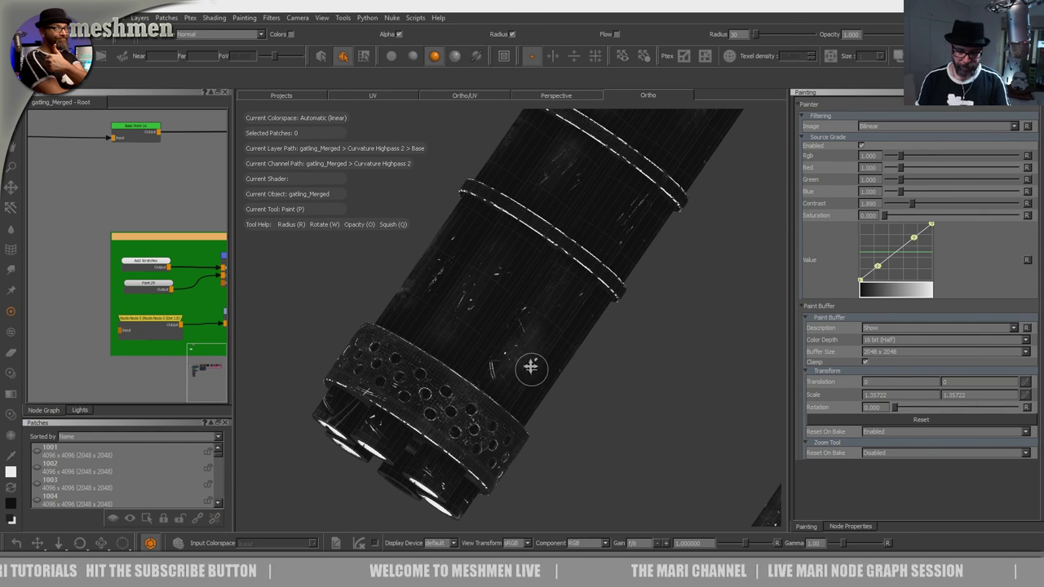
{"action": "scroll", "coordinate": [525, 346], "scroll_direction": "up", "scroll_amount": 2}
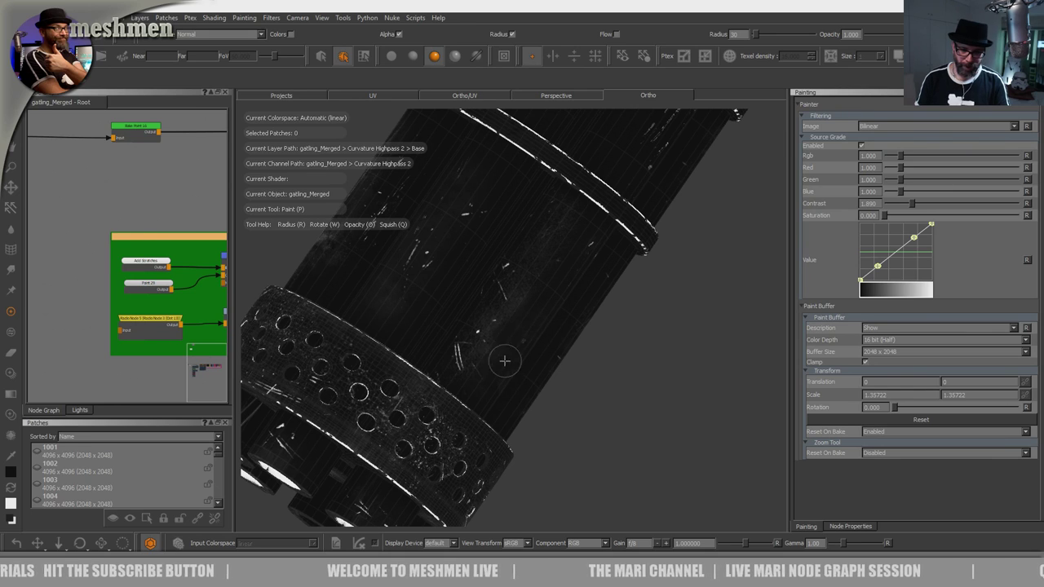
{"action": "key", "text": "space"}
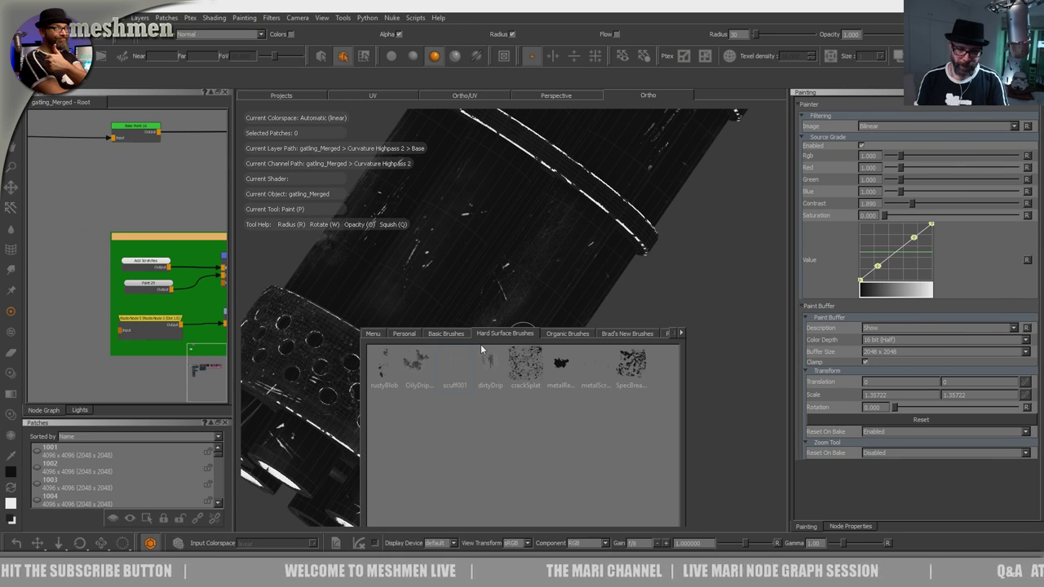
{"action": "left_click", "coordinate": [455, 362]}
{"action": "middle_click_drag", "start_coordinate": [507, 290], "coordinate": [503, 299], "text": "alt"}
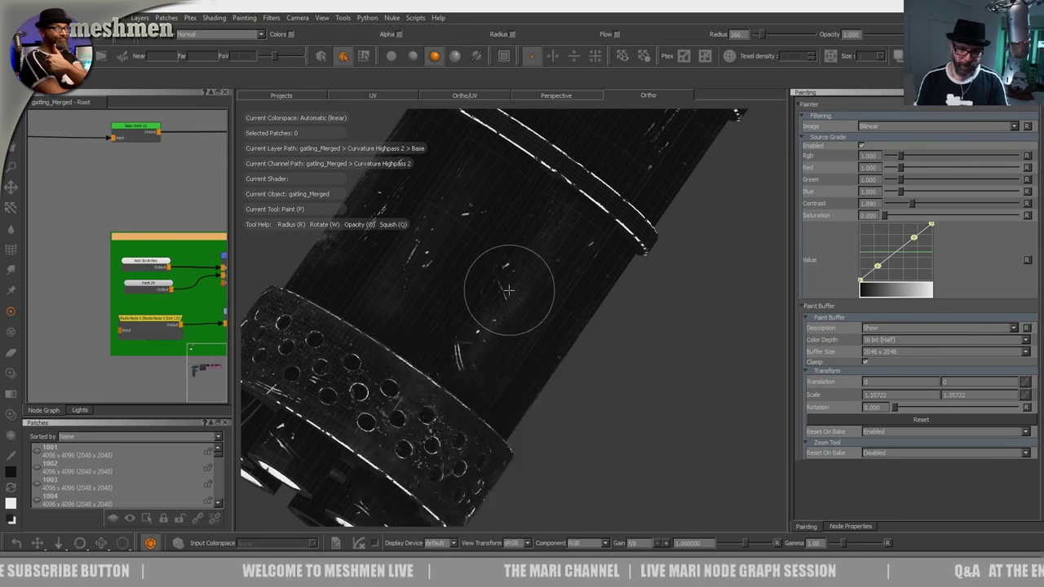
{"action": "right_click_drag", "start_coordinate": [504, 299], "coordinate": [549, 267], "text": "alt"}
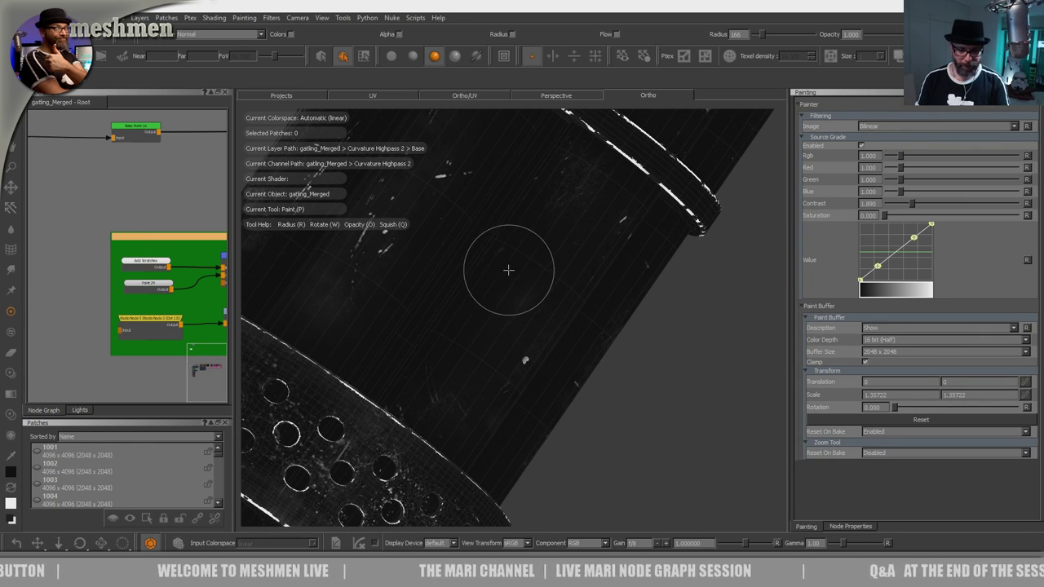
Step: Use Paint Through to add white chips and scratches to the barrel's rear section near its end ring
{"action": "right_click_drag", "start_coordinate": [575, 265], "coordinate": [489, 326], "text": "alt"}
{"action": "left_click_drag", "start_coordinate": [489, 326], "coordinate": [468, 340], "text": "alt"}
{"action": "right_click_drag", "start_coordinate": [468, 340], "coordinate": [552, 290], "text": "alt"}
{"action": "middle_click_drag", "start_coordinate": [551, 290], "coordinate": [501, 325], "text": "alt"}
{"action": "key", "text": "u"}
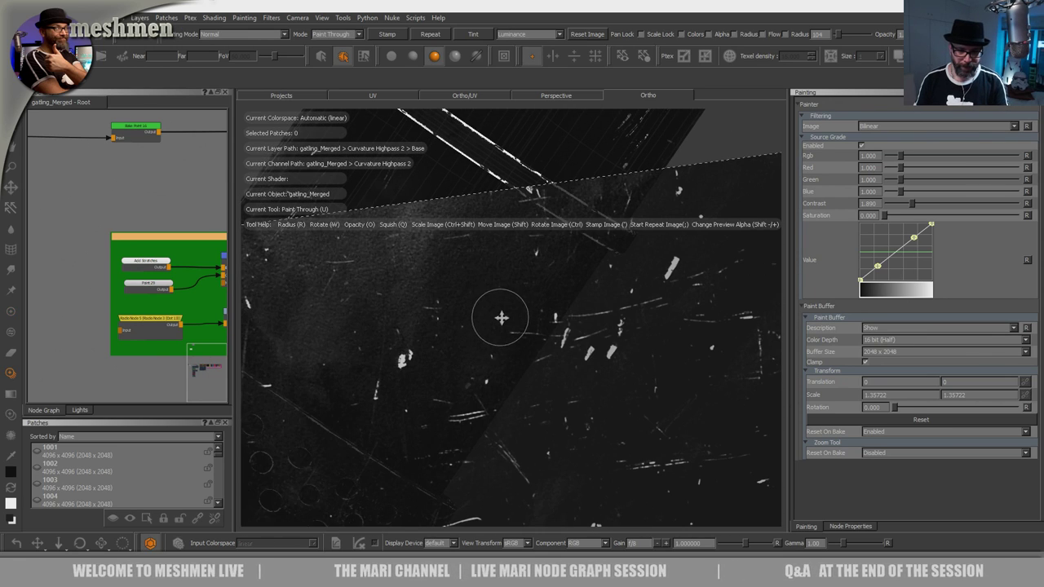
{"action": "left_click_drag", "start_coordinate": [507, 278], "coordinate": [505, 290]}
{"action": "key", "text": "x"}
{"action": "mouse_move", "coordinate": [562, 273]}
{"action": "right_mouse_down", "text": "alt"}
{"action": "mouse_move", "coordinate": [596, 259]}
{"action": "mouse_move", "coordinate": [451, 335]}
{"action": "right_mouse_up", "text": "alt"}
{"action": "left_click_drag", "start_coordinate": [451, 334], "coordinate": [477, 346], "text": "alt"}
{"action": "mouse_move", "coordinate": [500, 321]}
{"action": "middle_mouse_down", "text": "alt"}
{"action": "mouse_move", "coordinate": [468, 382]}
{"action": "mouse_move", "coordinate": [501, 386]}
{"action": "middle_mouse_up", "text": "alt"}
{"action": "right_click_drag", "start_coordinate": [509, 336], "coordinate": [585, 307], "text": "alt"}
{"action": "middle_click_drag", "start_coordinate": [545, 312], "coordinate": [503, 392], "text": "alt"}
{"action": "right_click_drag", "start_coordinate": [503, 383], "coordinate": [573, 342], "text": "alt"}
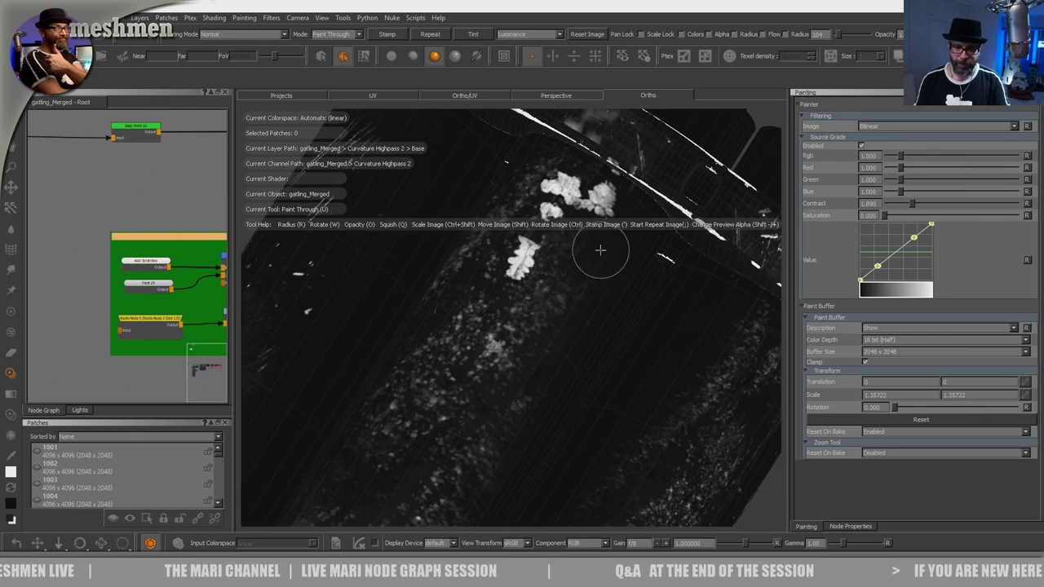
Step: Add white scratches to the barrel's long section near the middle rings and switch the foreground colour to black
{"action": "middle_click_drag", "start_coordinate": [573, 233], "coordinate": [543, 314], "text": "alt"}
{"action": "right_click_drag", "start_coordinate": [543, 315], "coordinate": [396, 364], "text": "alt"}
{"action": "left_click_drag", "start_coordinate": [396, 364], "coordinate": [433, 392], "text": "alt"}
{"action": "scroll", "coordinate": [432, 393], "scroll_direction": "up", "scroll_amount": 5}
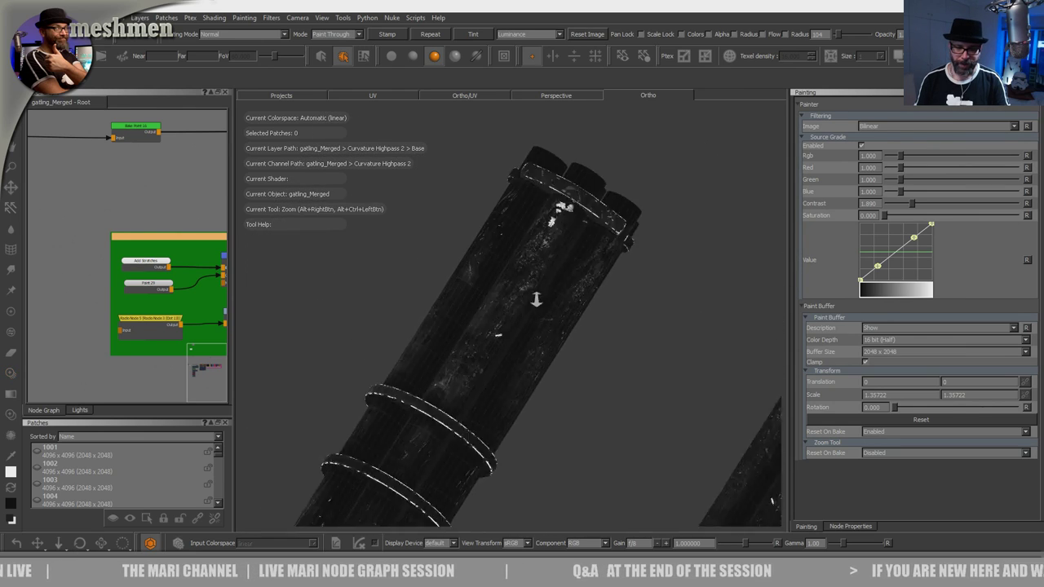
{"action": "mouse_move", "coordinate": [455, 397]}
{"action": "middle_mouse_down", "text": "alt"}
{"action": "mouse_move", "coordinate": [571, 248]}
{"action": "mouse_move", "coordinate": [553, 286]}
{"action": "mouse_move", "coordinate": [580, 237]}
{"action": "middle_mouse_up", "text": "alt"}
{"action": "mouse_move", "coordinate": [515, 319]}
{"action": "middle_mouse_down", "text": "alt"}
{"action": "mouse_move", "coordinate": [536, 272]}
{"action": "mouse_move", "coordinate": [462, 342]}
{"action": "middle_mouse_up", "text": "alt"}
{"action": "key", "text": "x"}
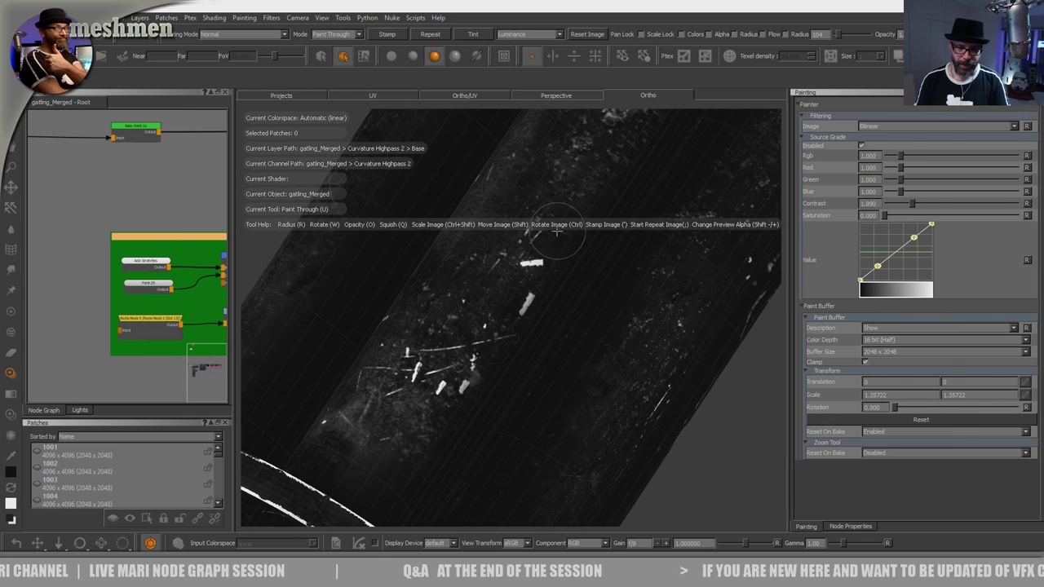
Step: At the muzzle end of a gatling, switch to the Paint tool with the Hard75 basic brush
{"action": "right_click_drag", "start_coordinate": [515, 294], "coordinate": [402, 294], "text": "alt"}
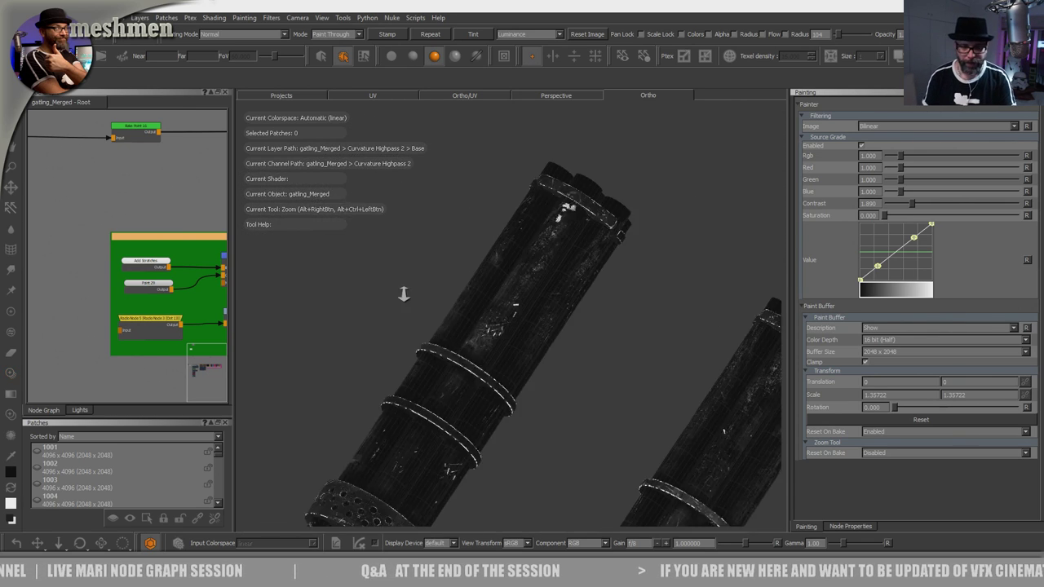
{"action": "left_click_drag", "start_coordinate": [402, 293], "coordinate": [497, 298], "text": "alt"}
{"action": "right_click_drag", "start_coordinate": [497, 298], "coordinate": [476, 354], "text": "alt"}
{"action": "mouse_move", "coordinate": [478, 356]}
{"action": "left_mouse_down", "text": "alt"}
{"action": "mouse_move", "coordinate": [462, 310]}
{"action": "mouse_move", "coordinate": [506, 328]}
{"action": "mouse_move", "coordinate": [497, 347]}
{"action": "mouse_move", "coordinate": [490, 341]}
{"action": "left_mouse_up", "text": "alt"}
{"action": "middle_click_drag", "start_coordinate": [488, 336], "coordinate": [512, 295], "text": "alt"}
{"action": "right_click_drag", "start_coordinate": [485, 295], "coordinate": [612, 257], "text": "alt"}
{"action": "middle_click_drag", "start_coordinate": [611, 258], "coordinate": [520, 322], "text": "alt"}
{"action": "mouse_move", "coordinate": [520, 323]}
{"action": "right_mouse_down", "text": "alt"}
{"action": "mouse_move", "coordinate": [578, 280]}
{"action": "mouse_move", "coordinate": [652, 261]}
{"action": "right_mouse_up", "text": "alt"}
{"action": "middle_click_drag", "start_coordinate": [519, 333], "coordinate": [533, 303], "text": "alt"}
{"action": "left_click_drag", "start_coordinate": [533, 303], "coordinate": [499, 342], "text": "alt"}
{"action": "key", "text": "p"}
{"action": "scroll", "coordinate": [509, 351], "scroll_direction": "up", "scroll_amount": 3}
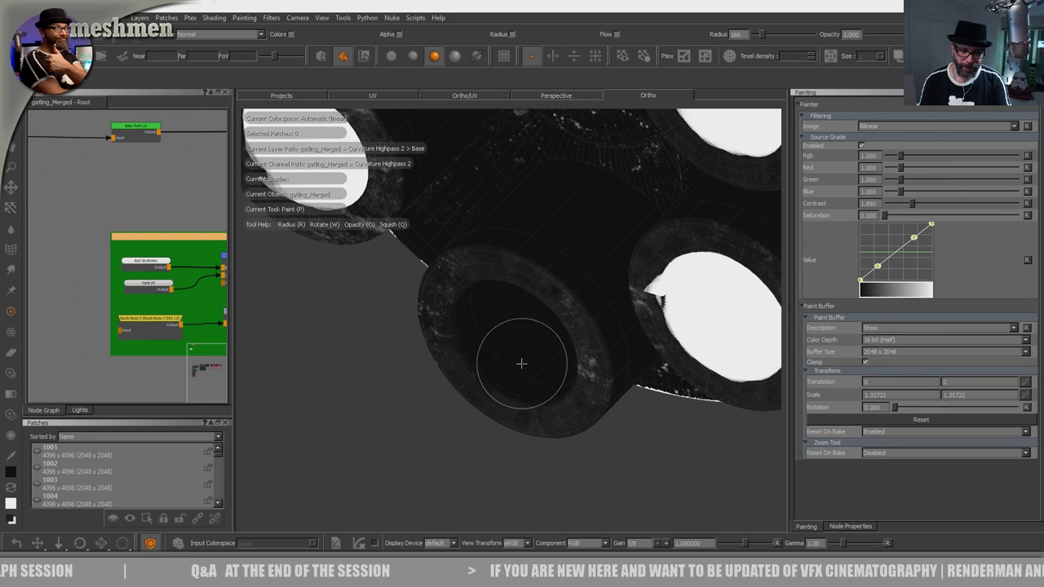
{"action": "key", "text": "k"}
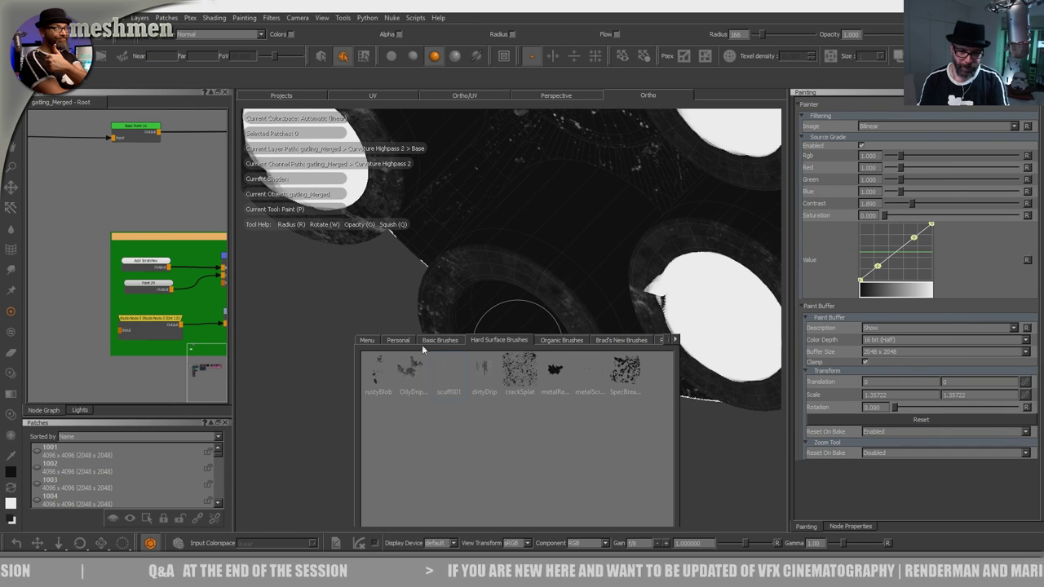
{"action": "left_click", "coordinate": [398, 340]}
{"action": "left_click", "coordinate": [440, 341]}
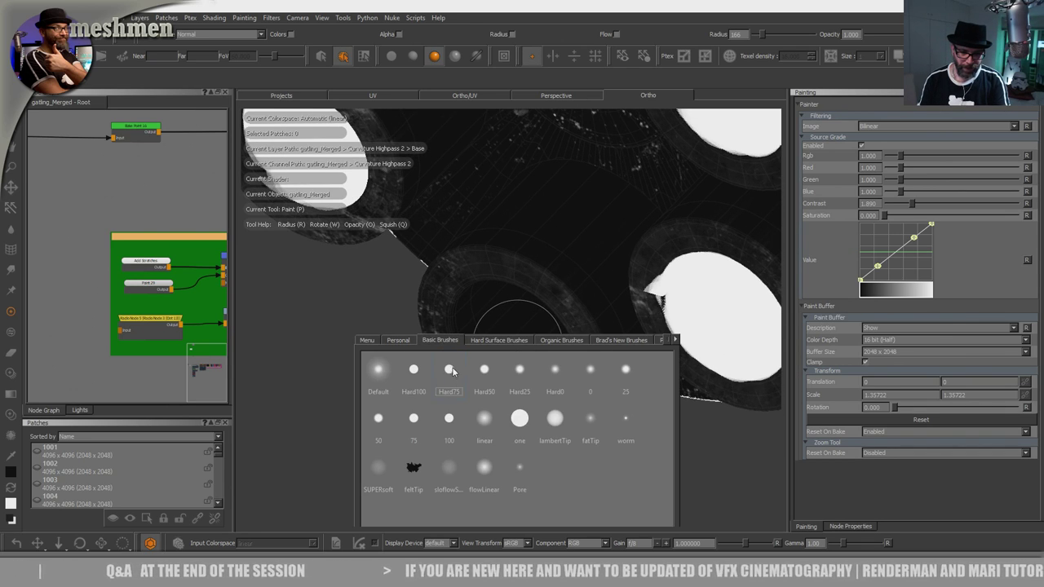
{"action": "left_click", "coordinate": [489, 288]}
Step: Dab white inside an unpainted muzzle bore and locate the matching island in the UV view
{"action": "mouse_move", "coordinate": [505, 366]}
{"action": "left_mouse_down", "text": "alt"}
{"action": "mouse_move", "coordinate": [520, 374]}
{"action": "mouse_move", "coordinate": [511, 362]}
{"action": "left_mouse_up", "text": "alt"}
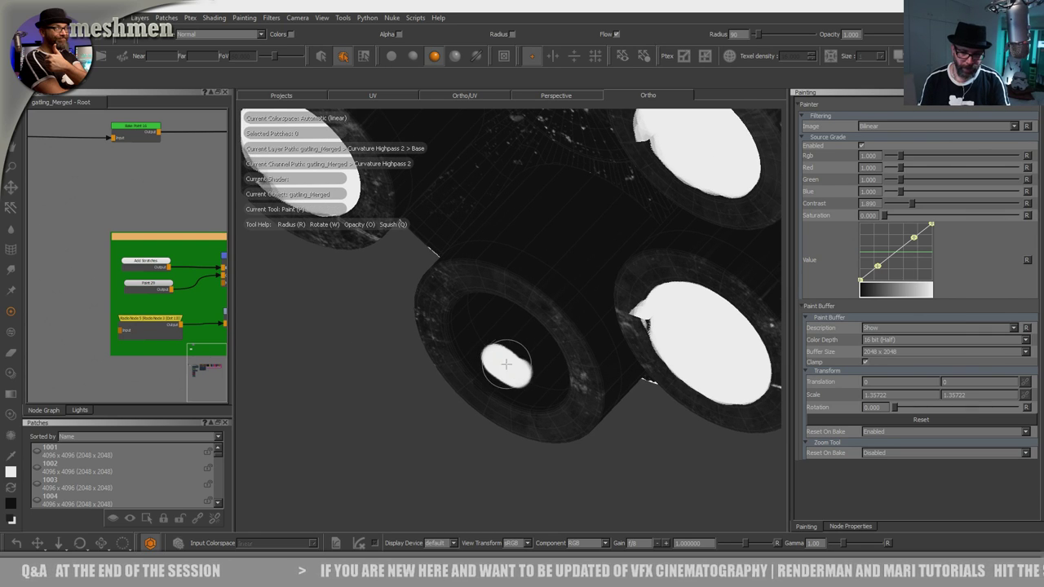
{"action": "left_click", "coordinate": [384, 100]}
{"action": "middle_click_drag", "start_coordinate": [459, 310], "coordinate": [531, 299], "text": "alt"}
{"action": "mouse_move", "coordinate": [530, 299]}
{"action": "right_mouse_down", "text": "alt"}
{"action": "mouse_move", "coordinate": [605, 249]}
{"action": "mouse_move", "coordinate": [571, 149]}
{"action": "right_mouse_up", "text": "alt"}
{"action": "middle_click_drag", "start_coordinate": [529, 166], "coordinate": [518, 297], "text": "alt"}
{"action": "middle_click_drag", "start_coordinate": [517, 193], "coordinate": [506, 355], "text": "alt"}
{"action": "middle_click_drag", "start_coordinate": [511, 241], "coordinate": [511, 254], "text": "alt"}
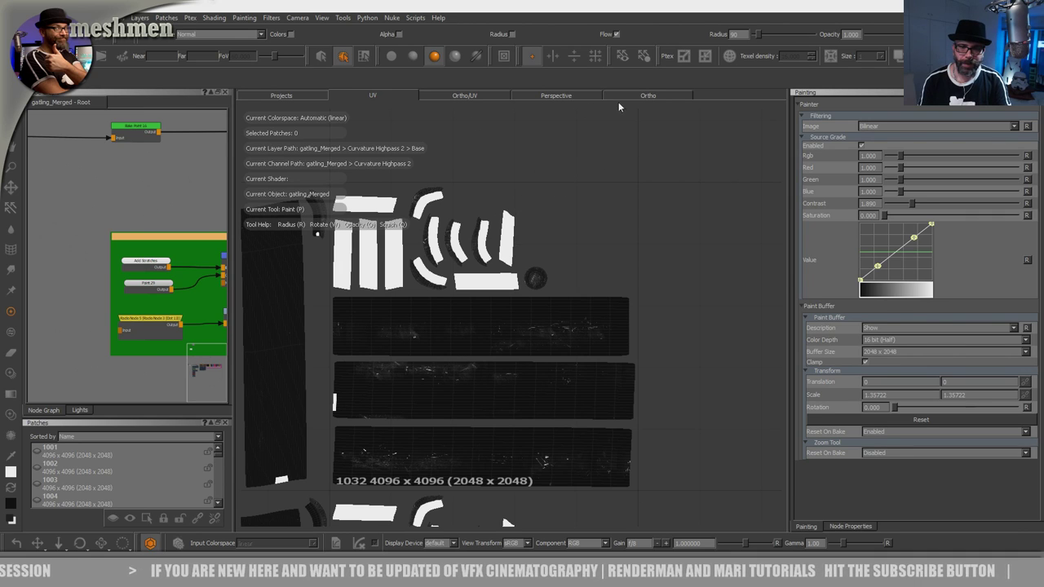
Step: Paint white strokes along the inner wall of the unpainted muzzle bore on the 3D model
{"action": "left_click", "coordinate": [664, 99]}
{"action": "right_click_drag", "start_coordinate": [603, 229], "coordinate": [530, 289], "text": "alt"}
{"action": "middle_click_drag", "start_coordinate": [521, 295], "coordinate": [540, 261], "text": "alt"}
{"action": "right_click_drag", "start_coordinate": [538, 269], "coordinate": [561, 237], "text": "alt"}
{"action": "left_click_drag", "start_coordinate": [533, 305], "coordinate": [533, 287], "text": "alt"}
{"action": "mouse_move", "coordinate": [534, 290]}
{"action": "left_mouse_down"}
{"action": "mouse_move", "coordinate": [515, 233]}
{"action": "mouse_move", "coordinate": [566, 291]}
{"action": "mouse_move", "coordinate": [601, 310]}
{"action": "mouse_move", "coordinate": [650, 305]}
{"action": "left_mouse_up"}
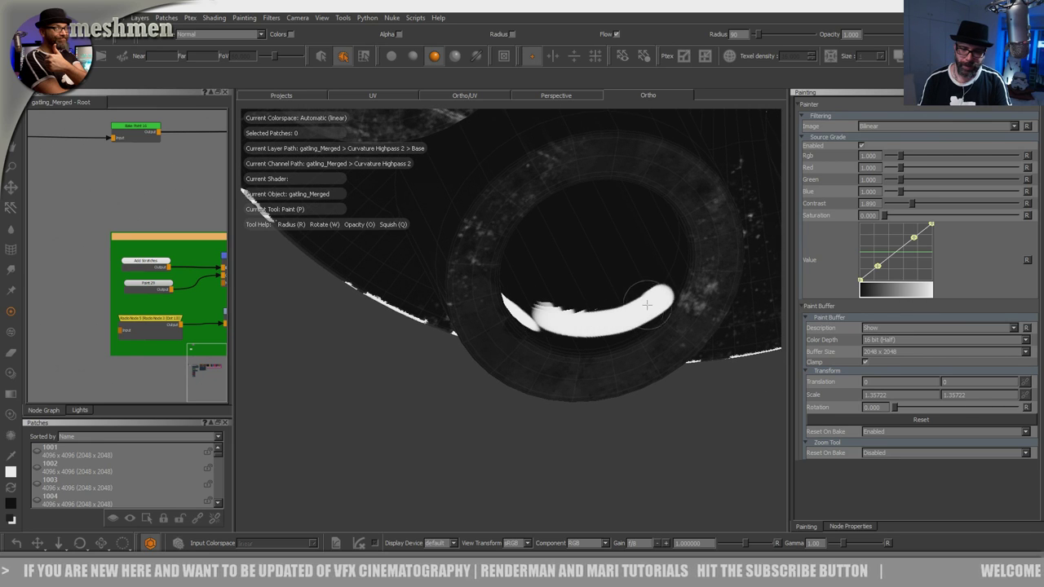
{"action": "middle_click_drag", "start_coordinate": [602, 264], "coordinate": [517, 296], "text": "alt"}
{"action": "mouse_move", "coordinate": [517, 296]}
{"action": "left_mouse_down", "text": "alt"}
{"action": "mouse_move", "coordinate": [579, 301]}
{"action": "mouse_move", "coordinate": [599, 314]}
{"action": "left_mouse_up", "text": "alt"}
{"action": "mouse_move", "coordinate": [599, 314]}
{"action": "left_mouse_down"}
{"action": "mouse_move", "coordinate": [599, 286]}
{"action": "mouse_move", "coordinate": [582, 321]}
{"action": "left_mouse_up"}
{"action": "mouse_move", "coordinate": [602, 263]}
{"action": "left_mouse_down", "text": "alt"}
{"action": "mouse_move", "coordinate": [606, 231]}
{"action": "mouse_move", "coordinate": [566, 224]}
{"action": "left_mouse_up", "text": "alt"}
Step: In the UV view, fill the curved bore island beside the long barrel strip with white up to its dark rim
{"action": "left_click", "coordinate": [395, 96]}
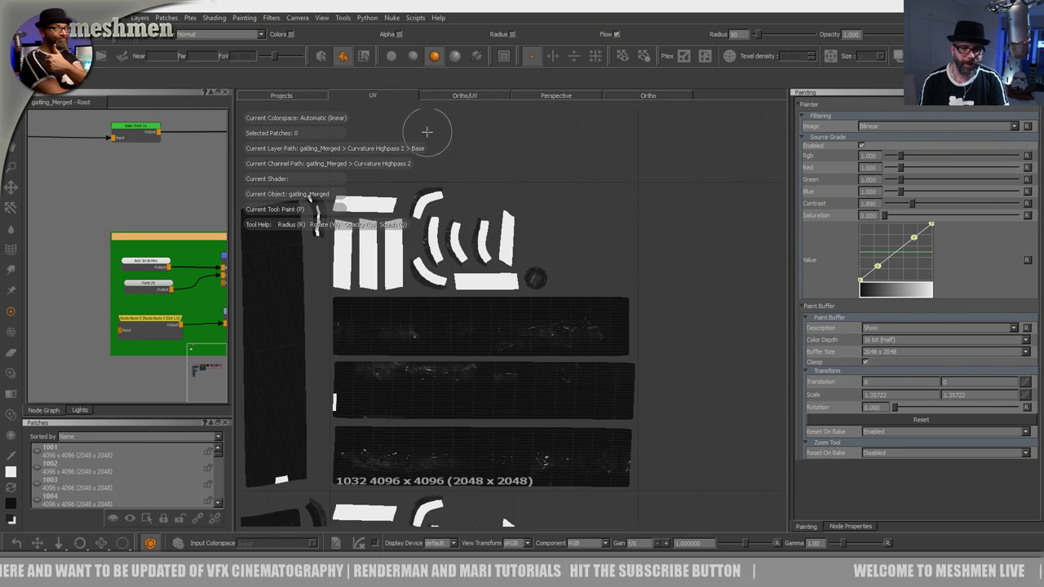
{"action": "right_click_drag", "start_coordinate": [559, 259], "coordinate": [449, 272], "text": "alt"}
{"action": "middle_click_drag", "start_coordinate": [527, 299], "coordinate": [543, 259], "text": "alt"}
{"action": "right_click_drag", "start_coordinate": [543, 258], "coordinate": [398, 281], "text": "alt"}
{"action": "middle_click_drag", "start_coordinate": [502, 271], "coordinate": [384, 246], "text": "alt"}
{"action": "right_click_drag", "start_coordinate": [385, 246], "coordinate": [664, 327], "text": "alt"}
{"action": "middle_click_drag", "start_coordinate": [665, 327], "coordinate": [423, 278], "text": "alt"}
{"action": "right_click_drag", "start_coordinate": [528, 309], "coordinate": [391, 299], "text": "alt"}
{"action": "middle_click_drag", "start_coordinate": [273, 283], "coordinate": [522, 334], "text": "alt"}
{"action": "right_click_drag", "start_coordinate": [514, 334], "coordinate": [571, 329], "text": "alt"}
{"action": "middle_click_drag", "start_coordinate": [419, 336], "coordinate": [515, 405], "text": "alt"}
{"action": "right_click_drag", "start_coordinate": [482, 375], "coordinate": [620, 354], "text": "alt"}
{"action": "mouse_move", "coordinate": [434, 371]}
{"action": "middle_mouse_down", "text": "alt"}
{"action": "mouse_move", "coordinate": [539, 386]}
{"action": "mouse_move", "coordinate": [577, 445]}
{"action": "middle_mouse_up", "text": "alt"}
{"action": "mouse_move", "coordinate": [451, 313]}
{"action": "middle_mouse_down", "text": "alt"}
{"action": "mouse_move", "coordinate": [496, 321]}
{"action": "mouse_move", "coordinate": [556, 409]}
{"action": "middle_mouse_up", "text": "alt"}
{"action": "right_click_drag", "start_coordinate": [477, 276], "coordinate": [562, 269], "text": "alt"}
{"action": "middle_click_drag", "start_coordinate": [412, 290], "coordinate": [489, 331], "text": "alt"}
{"action": "right_click_drag", "start_coordinate": [489, 331], "coordinate": [442, 330], "text": "alt"}
{"action": "left_click_drag", "start_coordinate": [451, 327], "coordinate": [463, 298]}
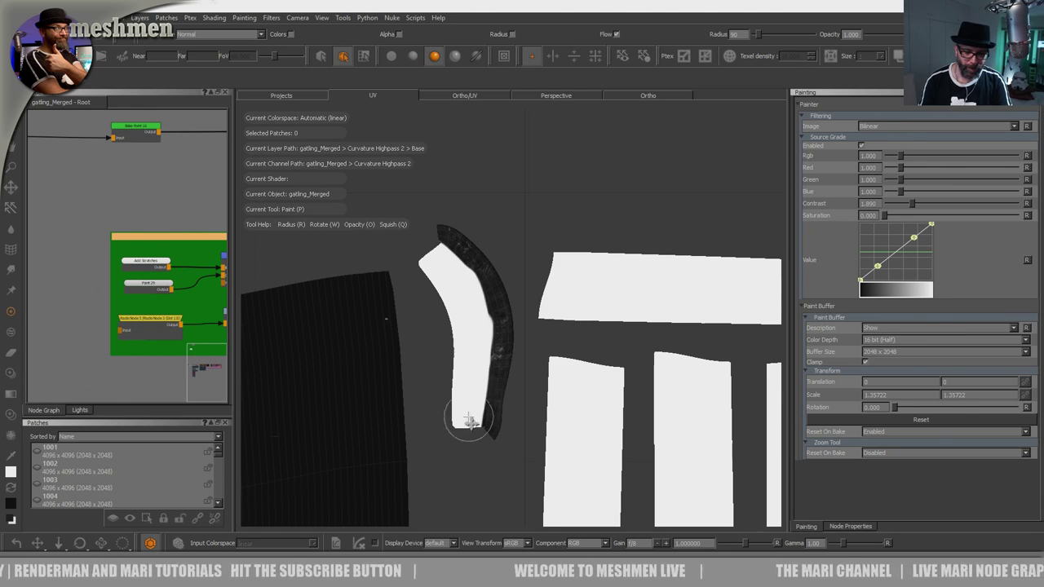
{"action": "middle_click_drag", "start_coordinate": [468, 413], "coordinate": [479, 365], "text": "alt"}
{"action": "right_click_drag", "start_coordinate": [462, 311], "coordinate": [507, 245], "text": "alt"}
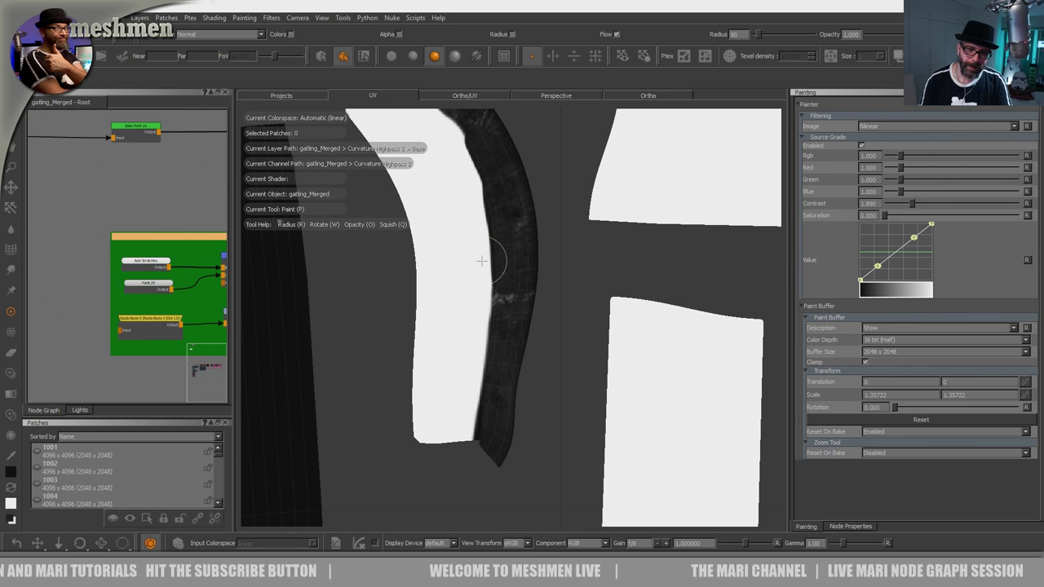
Step: Paint the end of the long barrel strip and the curved bore island in the patch below it white
{"action": "scroll", "coordinate": [517, 382], "scroll_direction": "down", "scroll_amount": 6}
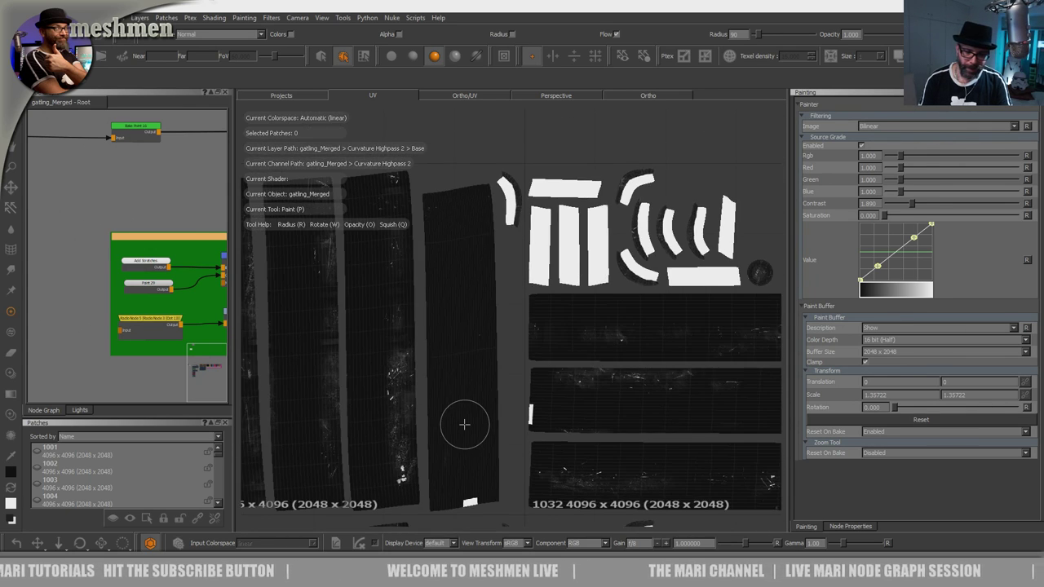
{"action": "scroll", "coordinate": [464, 424], "scroll_direction": "up", "scroll_amount": 5}
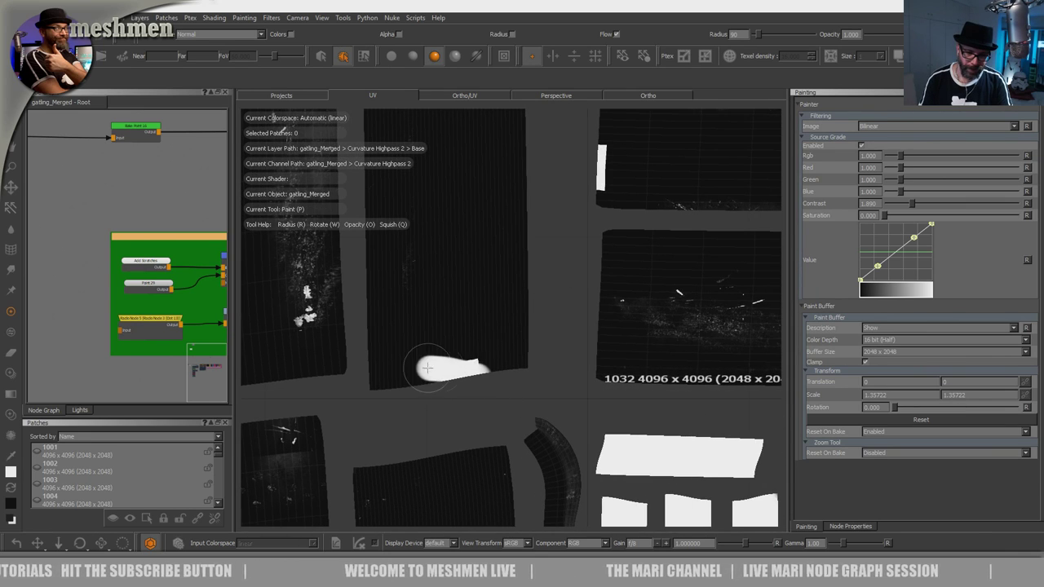
{"action": "middle_click_drag", "start_coordinate": [502, 397], "coordinate": [428, 158], "text": "alt"}
{"action": "scroll", "coordinate": [506, 264], "scroll_direction": "up", "scroll_amount": 3}
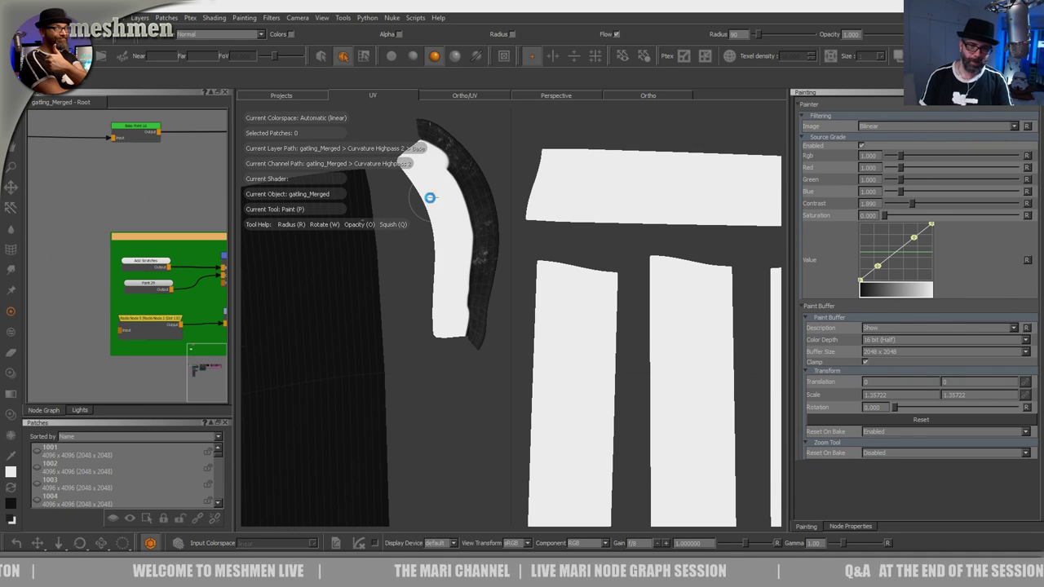
Step: On the 3D model, paint out the pointed white spill at the edge of a muzzle bore in black
{"action": "left_click", "coordinate": [642, 96]}
{"action": "scroll", "coordinate": [628, 221], "scroll_direction": "down", "scroll_amount": 5}
{"action": "left_click_drag", "start_coordinate": [529, 363], "coordinate": [498, 369], "text": "alt"}
{"action": "middle_click_drag", "start_coordinate": [498, 367], "coordinate": [439, 339], "text": "alt"}
{"action": "right_click_drag", "start_coordinate": [439, 339], "coordinate": [526, 297], "text": "alt"}
{"action": "middle_click_drag", "start_coordinate": [526, 298], "coordinate": [506, 301], "text": "alt"}
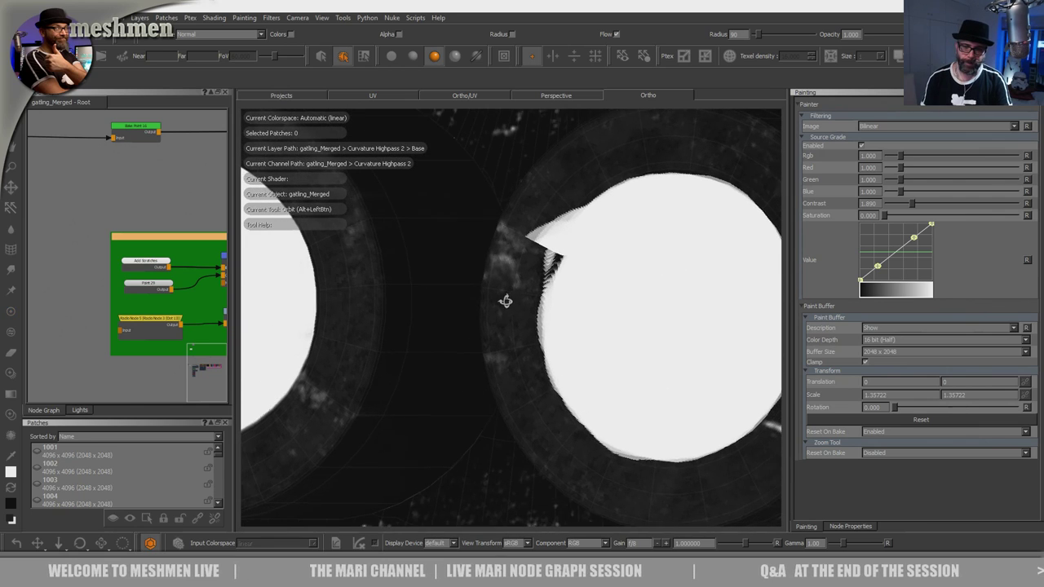
{"action": "key", "text": "x"}
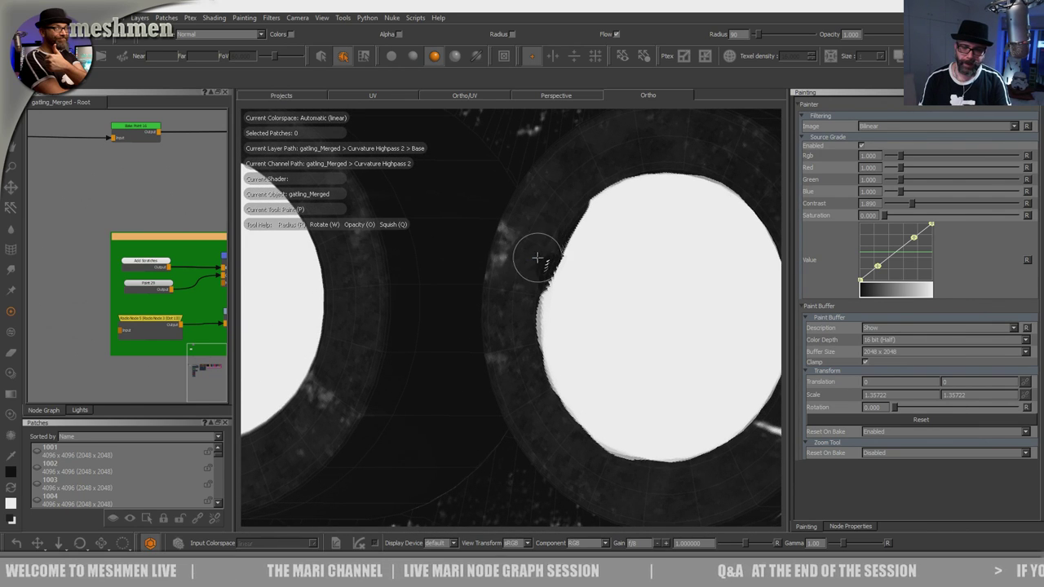
{"action": "middle_click_drag", "start_coordinate": [582, 291], "coordinate": [505, 277], "text": "alt"}
{"action": "left_click_drag", "start_coordinate": [505, 277], "coordinate": [485, 261], "text": "alt"}
Step: Touch up the same bore's inner edge in white
{"action": "key", "text": "x"}
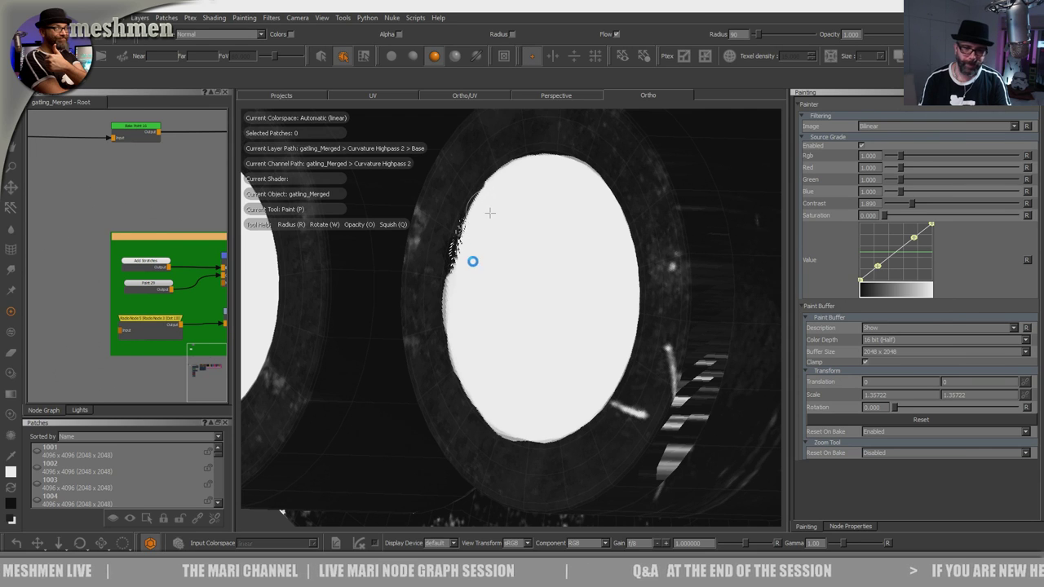
{"action": "mouse_move", "coordinate": [475, 248]}
{"action": "left_mouse_down", "text": "alt"}
{"action": "mouse_move", "coordinate": [533, 340]}
{"action": "mouse_move", "coordinate": [608, 296]}
{"action": "mouse_move", "coordinate": [452, 329]}
{"action": "mouse_move", "coordinate": [505, 345]}
{"action": "mouse_move", "coordinate": [487, 366]}
{"action": "mouse_move", "coordinate": [415, 333]}
{"action": "mouse_move", "coordinate": [550, 278]}
{"action": "mouse_move", "coordinate": [458, 354]}
{"action": "mouse_move", "coordinate": [438, 390]}
{"action": "left_mouse_up", "text": "alt"}
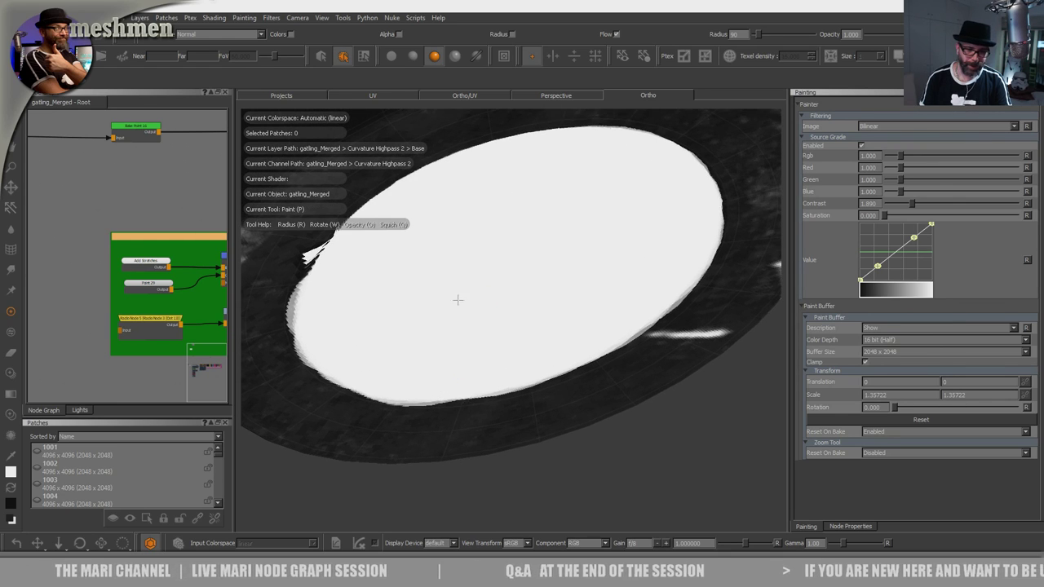
{"action": "left_click_drag", "start_coordinate": [476, 332], "coordinate": [443, 321], "text": "alt"}
{"action": "right_click_drag", "start_coordinate": [443, 321], "coordinate": [336, 310], "text": "alt"}
{"action": "left_click_drag", "start_coordinate": [455, 311], "coordinate": [408, 297], "text": "alt"}
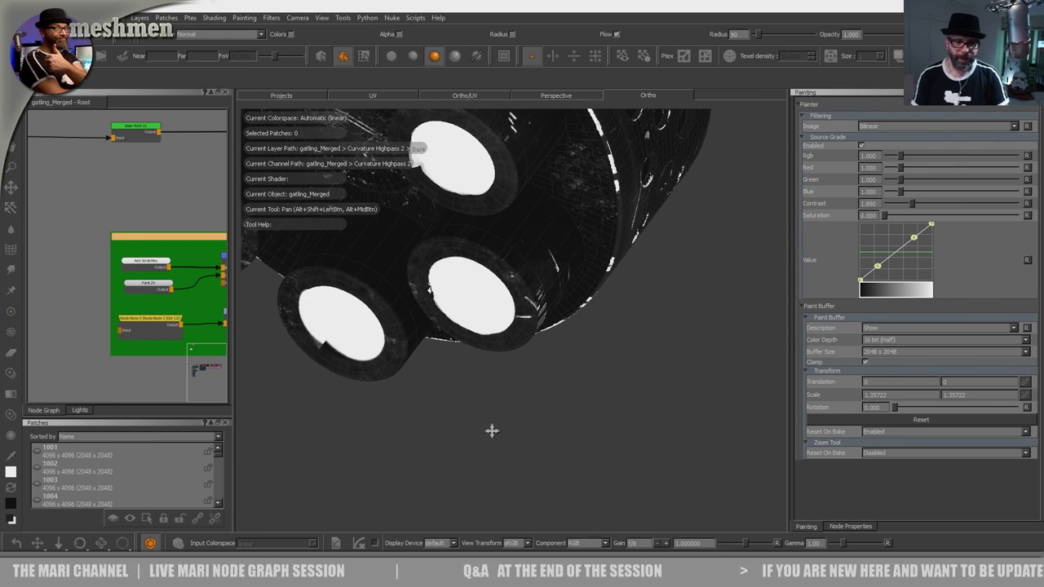
Step: Clean the rim of the bore beside the scratched muzzle centre in black
{"action": "middle_click_drag", "start_coordinate": [488, 425], "coordinate": [526, 514], "text": "alt"}
{"action": "mouse_move", "coordinate": [449, 307]}
{"action": "right_mouse_down", "text": "alt"}
{"action": "mouse_move", "coordinate": [539, 270]}
{"action": "mouse_move", "coordinate": [628, 253]}
{"action": "right_mouse_up", "text": "alt"}
{"action": "left_click_drag", "start_coordinate": [501, 298], "coordinate": [504, 287], "text": "alt"}
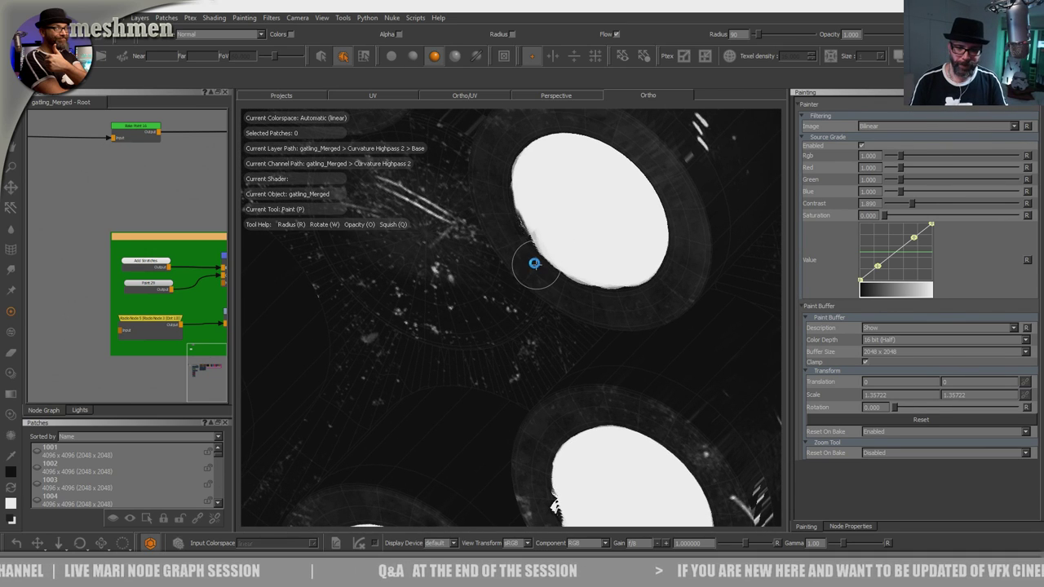
Step: Paint out the jagged white spill along the rim of another muzzle bore in black
{"action": "left_click_drag", "start_coordinate": [533, 237], "coordinate": [555, 253], "text": "alt"}
{"action": "right_click_drag", "start_coordinate": [554, 254], "coordinate": [419, 272], "text": "alt"}
{"action": "left_click_drag", "start_coordinate": [419, 272], "coordinate": [608, 279], "text": "alt"}
{"action": "right_click_drag", "start_coordinate": [571, 265], "coordinate": [469, 252], "text": "alt"}
{"action": "left_click_drag", "start_coordinate": [469, 257], "coordinate": [482, 291], "text": "alt"}
{"action": "middle_click_drag", "start_coordinate": [530, 293], "coordinate": [351, 278], "text": "alt"}
{"action": "left_click_drag", "start_coordinate": [352, 277], "coordinate": [480, 319], "text": "alt"}
{"action": "middle_click_drag", "start_coordinate": [538, 338], "coordinate": [481, 313], "text": "alt"}
{"action": "right_click_drag", "start_coordinate": [481, 313], "coordinate": [685, 306], "text": "alt"}
{"action": "mouse_move", "coordinate": [485, 338]}
{"action": "middle_mouse_down", "text": "alt"}
{"action": "mouse_move", "coordinate": [592, 396]}
{"action": "mouse_move", "coordinate": [684, 408]}
{"action": "middle_mouse_up", "text": "alt"}
{"action": "middle_click_drag", "start_coordinate": [566, 338], "coordinate": [534, 380], "text": "alt"}
{"action": "right_click_drag", "start_coordinate": [562, 326], "coordinate": [667, 278], "text": "alt"}
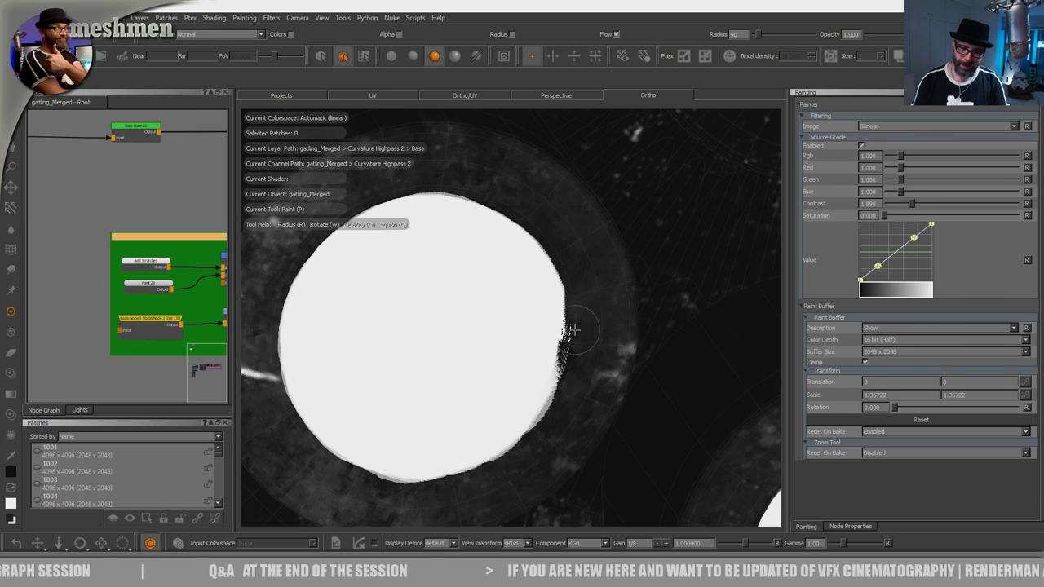
{"action": "left_click_drag", "start_coordinate": [469, 325], "coordinate": [443, 342], "text": "alt"}
{"action": "middle_click_drag", "start_coordinate": [442, 343], "coordinate": [680, 250], "text": "alt"}
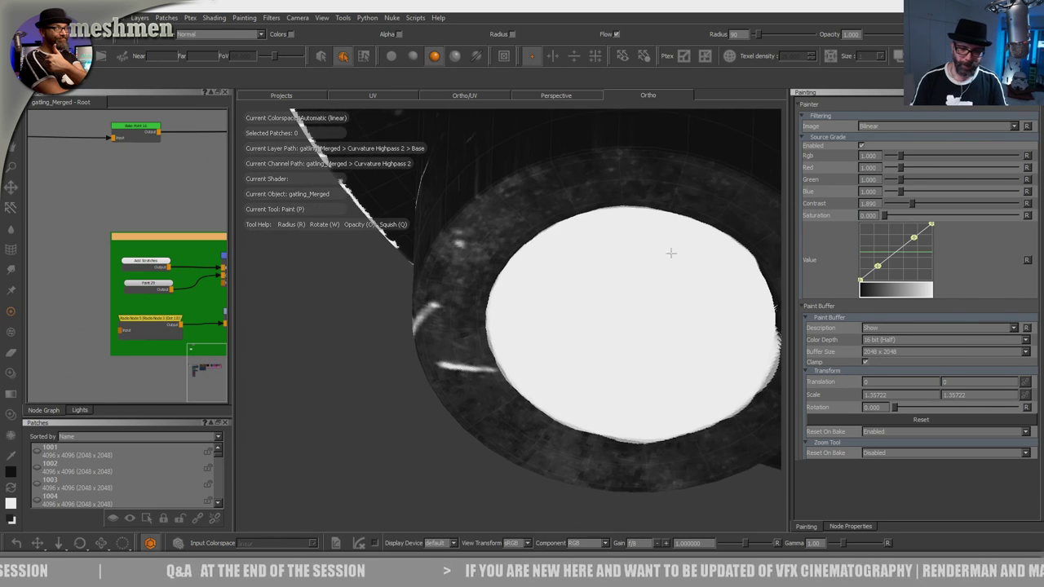
Step: Trim the white overspill on the next bore near the muzzle's outer edge in black
{"action": "left_click_drag", "start_coordinate": [571, 302], "coordinate": [450, 344], "text": "alt"}
{"action": "mouse_move", "coordinate": [462, 339]}
{"action": "right_mouse_down", "text": "alt"}
{"action": "mouse_move", "coordinate": [441, 287]}
{"action": "mouse_move", "coordinate": [392, 298]}
{"action": "right_mouse_up", "text": "alt"}
{"action": "left_click_drag", "start_coordinate": [457, 309], "coordinate": [538, 315], "text": "alt"}
{"action": "right_click_drag", "start_coordinate": [538, 315], "coordinate": [538, 275], "text": "alt"}
{"action": "middle_click_drag", "start_coordinate": [538, 275], "coordinate": [521, 302], "text": "alt"}
{"action": "right_click_drag", "start_coordinate": [522, 302], "coordinate": [619, 269], "text": "alt"}
{"action": "mouse_move", "coordinate": [571, 164]}
{"action": "middle_mouse_down", "text": "alt"}
{"action": "mouse_move", "coordinate": [636, 193]}
{"action": "mouse_move", "coordinate": [562, 279]}
{"action": "middle_mouse_up", "text": "alt"}
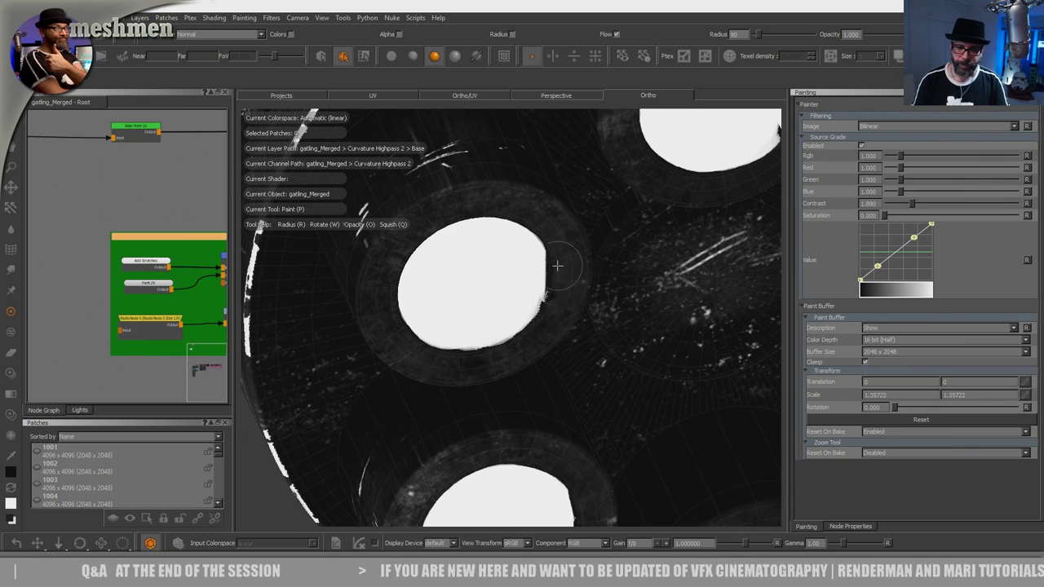
Step: Clean the edges of the remaining two bores in black and restore the last bore's edge in white
{"action": "mouse_move", "coordinate": [657, 215]}
{"action": "middle_mouse_down", "text": "alt"}
{"action": "mouse_move", "coordinate": [524, 366]}
{"action": "mouse_move", "coordinate": [449, 399]}
{"action": "middle_mouse_up", "text": "alt"}
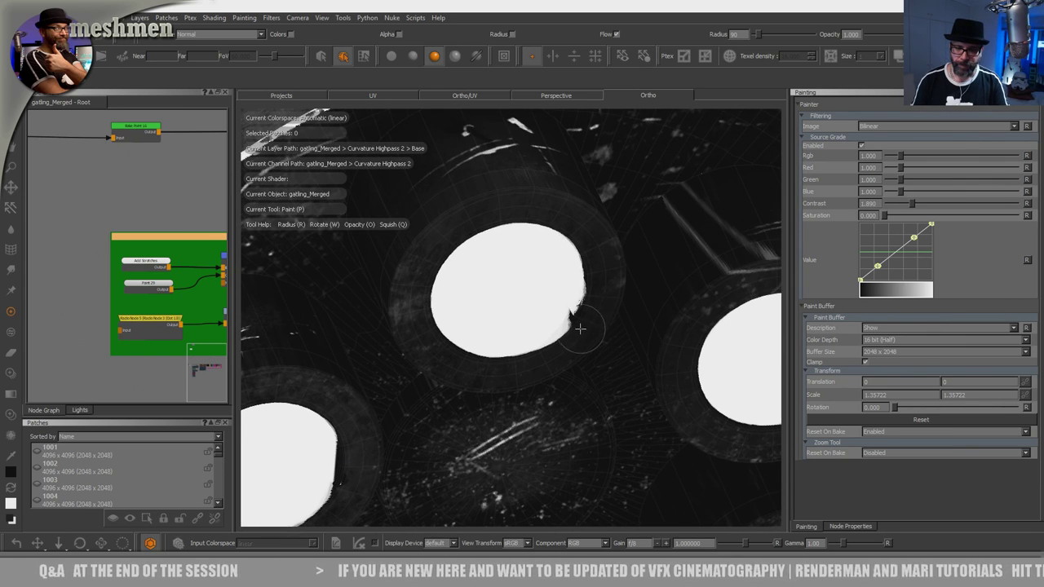
{"action": "middle_click_drag", "start_coordinate": [700, 327], "coordinate": [424, 232], "text": "alt"}
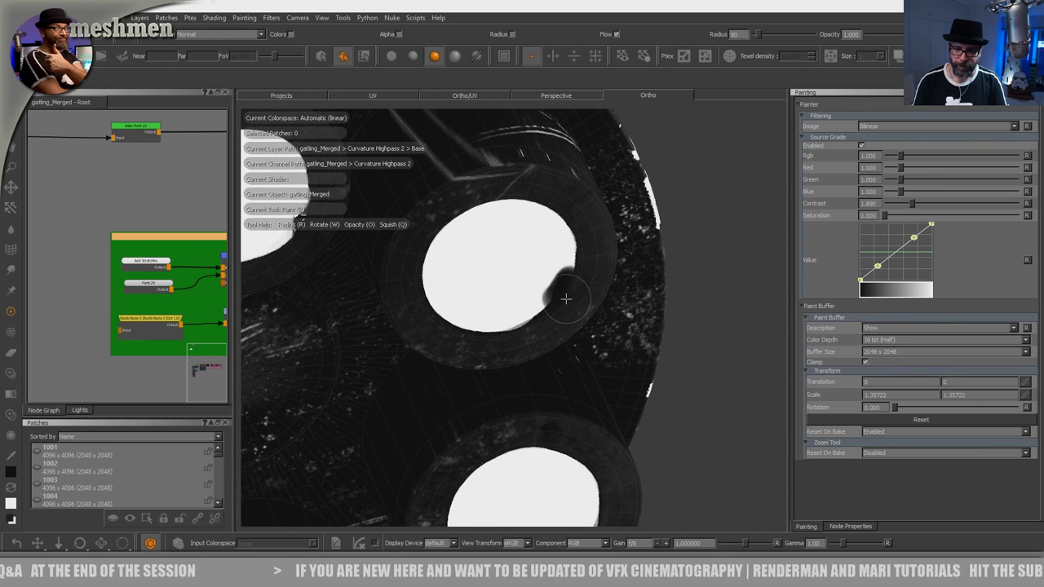
{"action": "left_click_drag", "start_coordinate": [553, 293], "coordinate": [564, 291], "text": "alt"}
{"action": "key", "text": "x"}
{"action": "left_click_drag", "start_coordinate": [545, 279], "coordinate": [555, 270]}
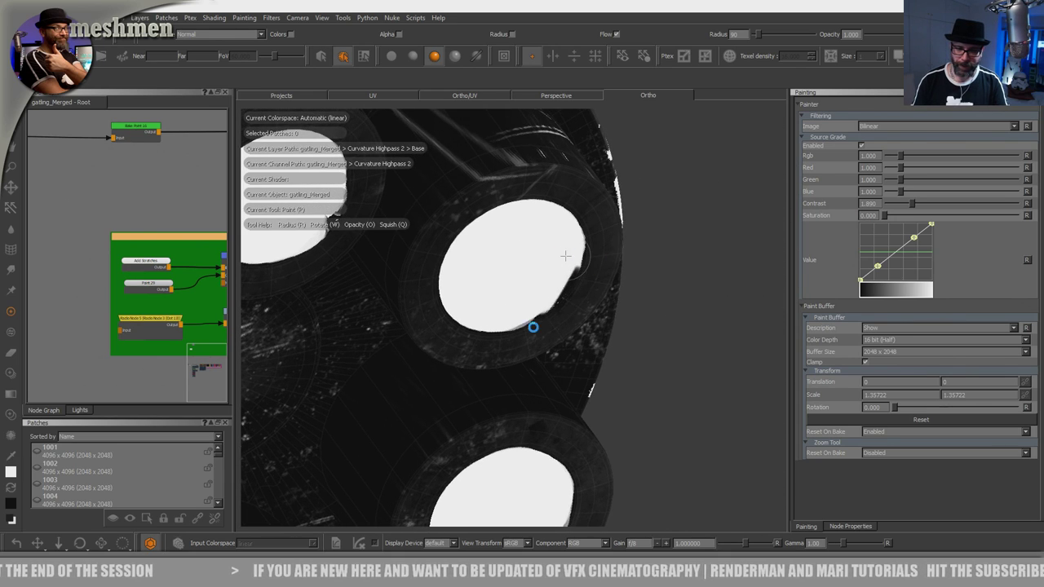
Step: Examine the painted muzzle bores on both gatlings and the mask across the whole vehicle
{"action": "right_click_drag", "start_coordinate": [615, 322], "coordinate": [424, 324], "text": "alt"}
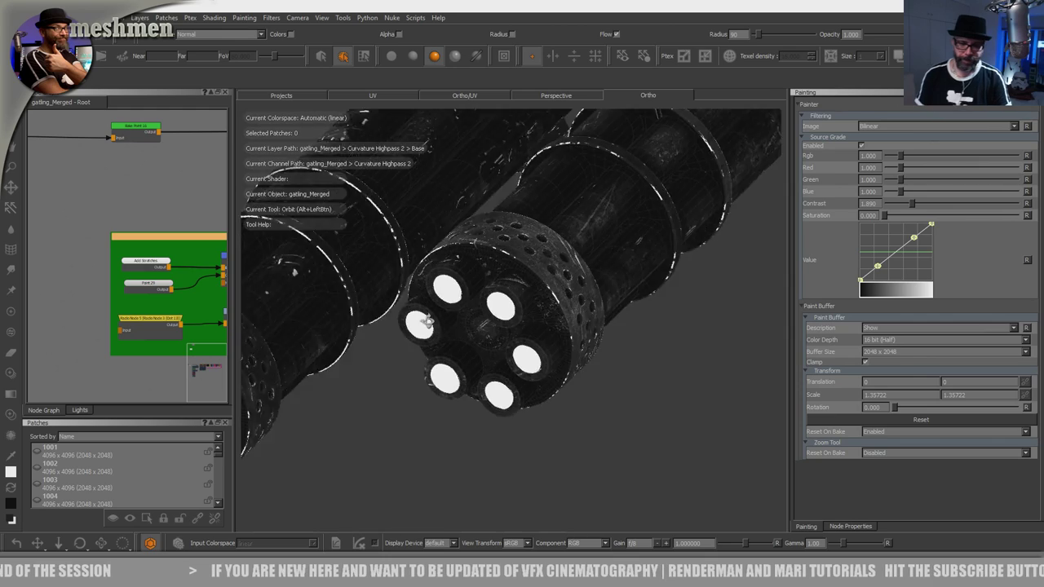
{"action": "left_click_drag", "start_coordinate": [424, 325], "coordinate": [495, 345], "text": "alt"}
{"action": "right_click_drag", "start_coordinate": [496, 345], "coordinate": [424, 342], "text": "alt"}
{"action": "left_click_drag", "start_coordinate": [424, 343], "coordinate": [481, 359], "text": "alt"}
{"action": "left_click_drag", "start_coordinate": [511, 381], "coordinate": [569, 367], "text": "alt"}
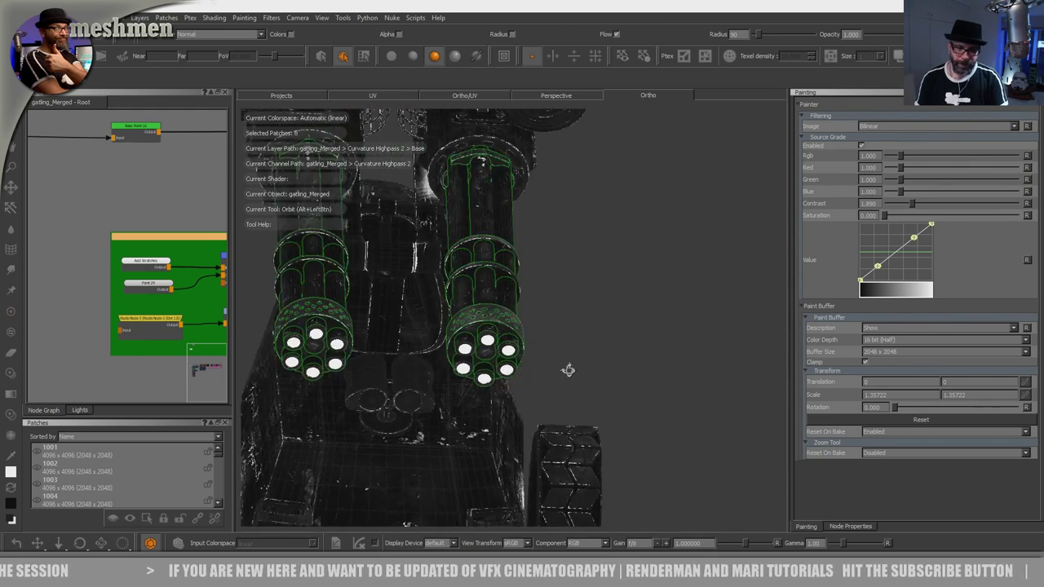
{"action": "right_click_drag", "start_coordinate": [568, 368], "coordinate": [485, 397], "text": "alt"}
{"action": "left_click_drag", "start_coordinate": [485, 396], "coordinate": [610, 347], "text": "alt"}
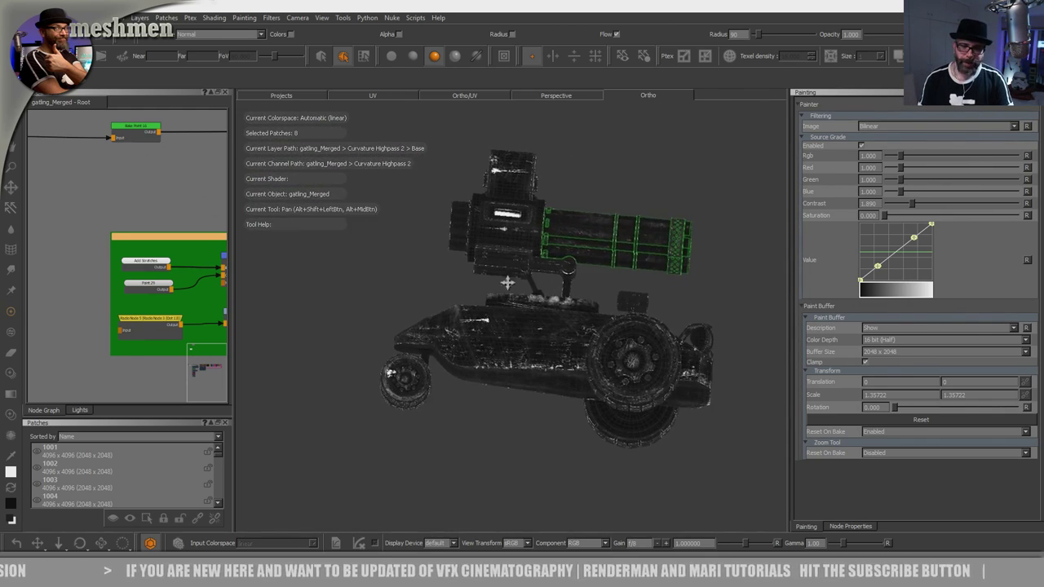
Step: Select the outer housing patch of one gatling, around its rectangular window
{"action": "right_click_drag", "start_coordinate": [504, 280], "coordinate": [580, 138], "text": "alt"}
{"action": "middle_click_drag", "start_coordinate": [581, 139], "coordinate": [399, 326], "text": "alt"}
{"action": "right_click_drag", "start_coordinate": [400, 326], "coordinate": [359, 355], "text": "alt"}
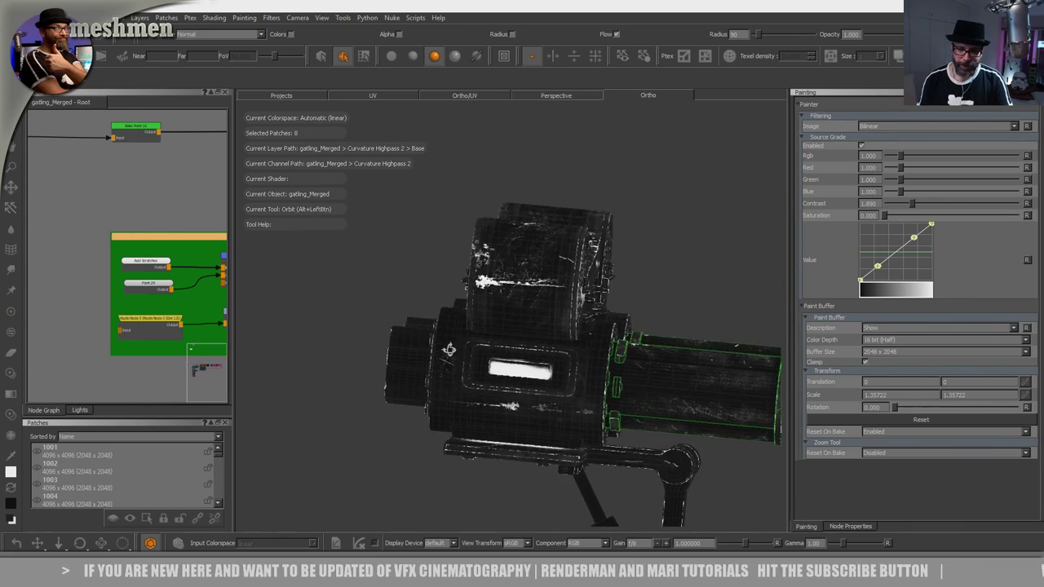
{"action": "left_click_drag", "start_coordinate": [449, 350], "coordinate": [464, 359], "text": "alt"}
{"action": "middle_click_drag", "start_coordinate": [465, 359], "coordinate": [317, 310], "text": "alt"}
{"action": "right_click_drag", "start_coordinate": [318, 310], "coordinate": [281, 347], "text": "alt"}
{"action": "left_click_drag", "start_coordinate": [404, 359], "coordinate": [431, 367], "text": "alt"}
{"action": "middle_click_drag", "start_coordinate": [355, 326], "coordinate": [438, 353], "text": "alt"}
{"action": "right_click_drag", "start_coordinate": [436, 352], "coordinate": [469, 298], "text": "alt"}
{"action": "mouse_move", "coordinate": [388, 293]}
{"action": "left_mouse_down", "text": "alt"}
{"action": "mouse_move", "coordinate": [345, 297]}
{"action": "mouse_move", "coordinate": [410, 366]}
{"action": "left_mouse_up", "text": "alt"}
{"action": "key", "text": "s"}
{"action": "left_click", "coordinate": [396, 356]}
{"action": "right_click_drag", "start_coordinate": [410, 366], "coordinate": [396, 346], "text": "alt"}
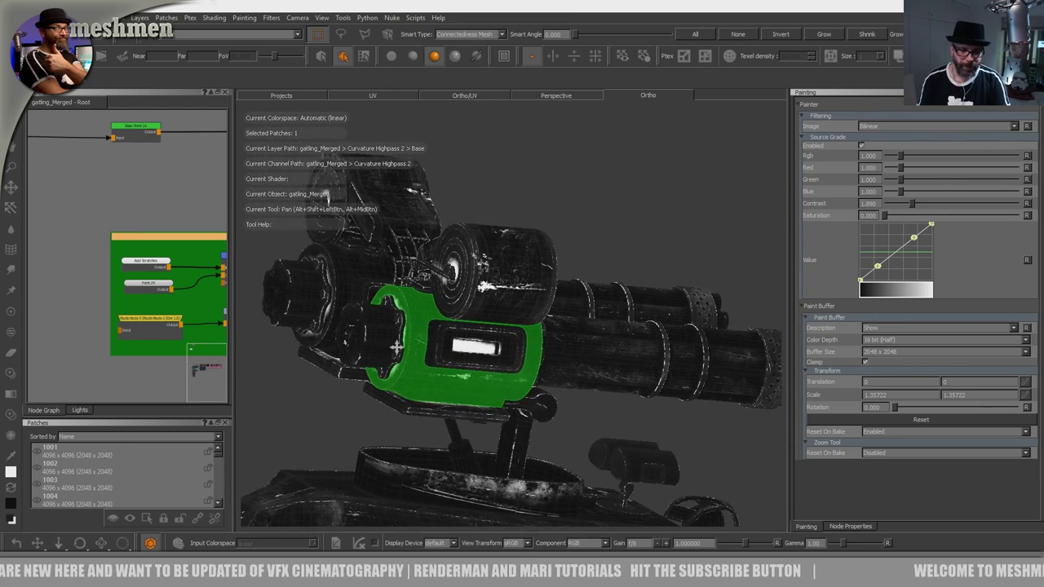
Step: Add the matching housing patch on the other gatling to the selection
{"action": "left_click_drag", "start_coordinate": [397, 346], "coordinate": [444, 364], "text": "alt"}
{"action": "middle_click_drag", "start_coordinate": [444, 363], "coordinate": [487, 363], "text": "alt"}
{"action": "right_click_drag", "start_coordinate": [486, 363], "coordinate": [469, 338], "text": "alt"}
{"action": "left_click_drag", "start_coordinate": [468, 338], "coordinate": [424, 322], "text": "alt"}
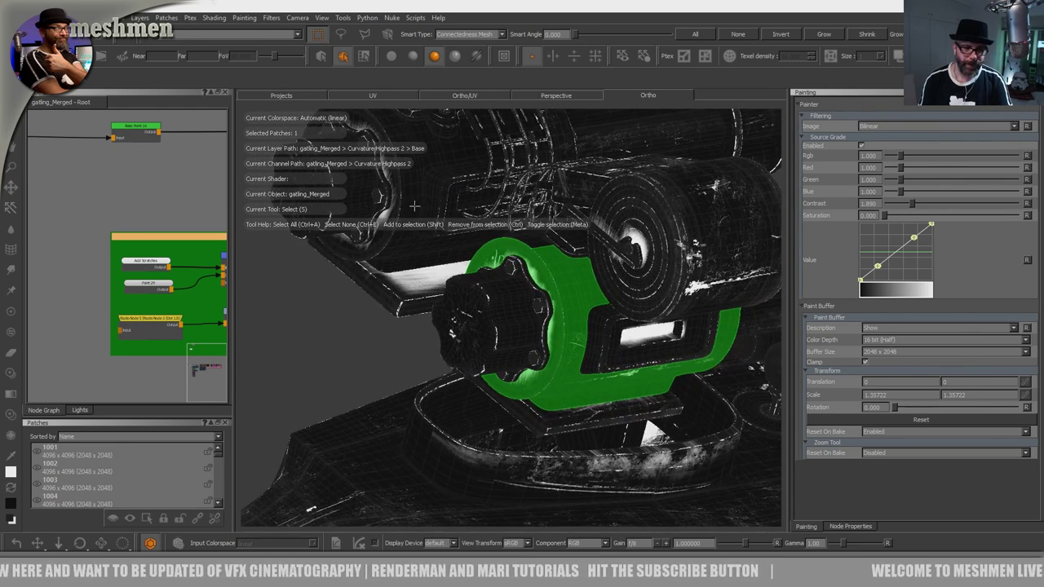
{"action": "left_click", "coordinate": [418, 208], "text": "shift"}
{"action": "left_click_drag", "start_coordinate": [392, 238], "coordinate": [412, 231], "text": "alt"}
Step: Select the housing patch beside the rear knob on one gatling and add its counterpart on the other
{"action": "left_click_drag", "start_coordinate": [238, 427], "coordinate": [496, 303], "text": "alt"}
{"action": "left_click", "coordinate": [502, 299]}
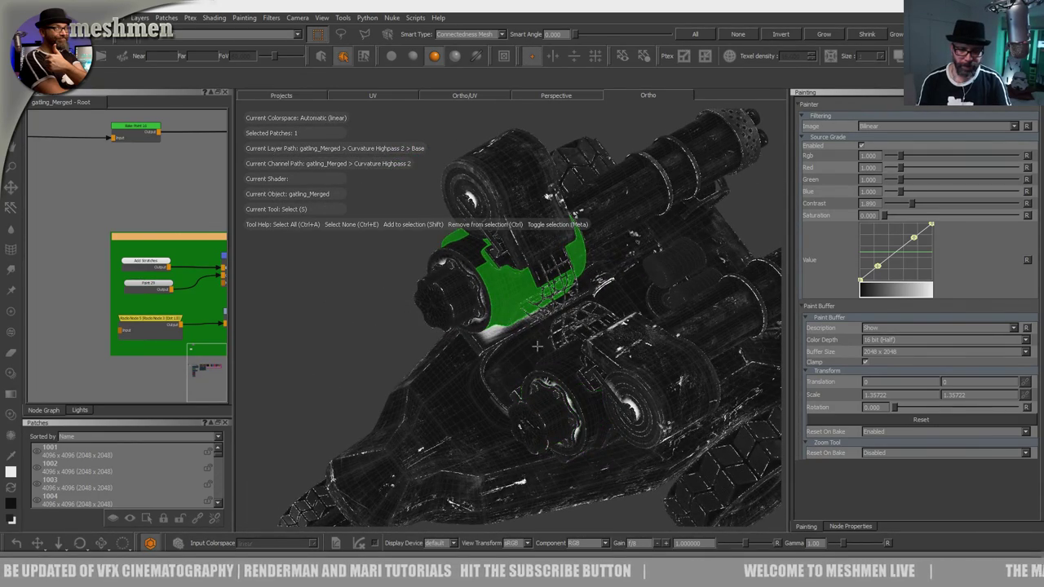
{"action": "left_click", "coordinate": [553, 371], "text": "shift"}
{"action": "left_click_drag", "start_coordinate": [512, 379], "coordinate": [512, 357], "text": "alt"}
Step: Select the ring-shaped housing patches around the rear knobs of both gatlings
{"action": "right_click_drag", "start_coordinate": [482, 313], "coordinate": [560, 163], "text": "alt"}
{"action": "left_click", "coordinate": [447, 201]}
{"action": "middle_click_drag", "start_coordinate": [559, 163], "coordinate": [512, 111], "text": "alt"}
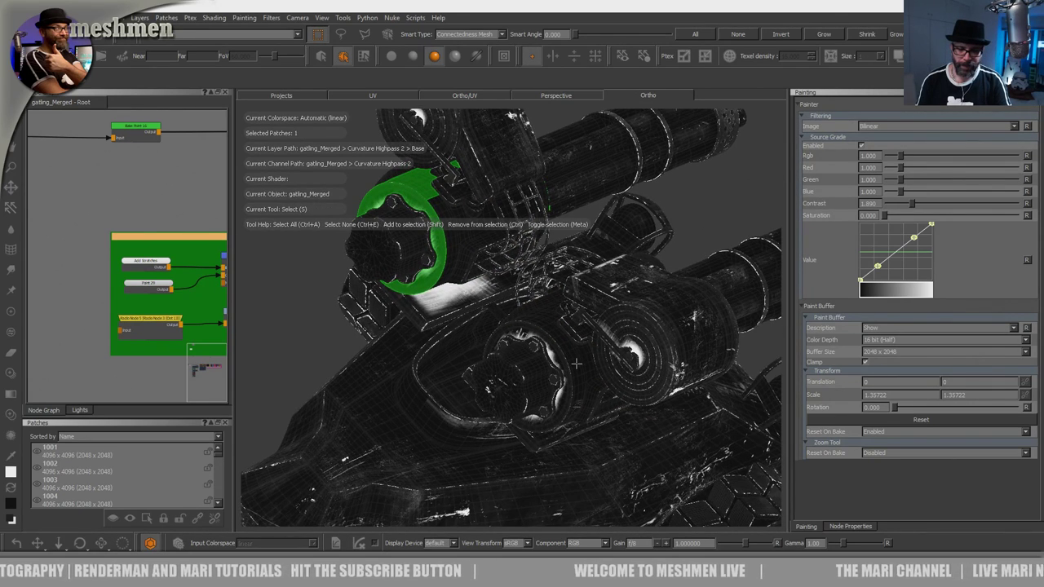
{"action": "left_click", "coordinate": [576, 364], "text": "shift"}
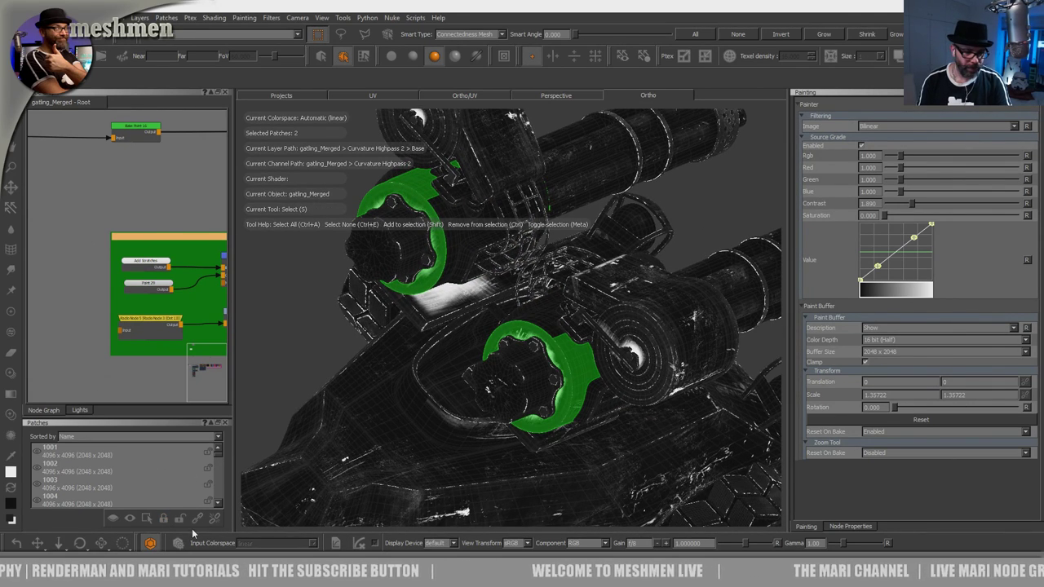
{"action": "left_click_drag", "start_coordinate": [479, 349], "coordinate": [526, 372], "text": "alt"}
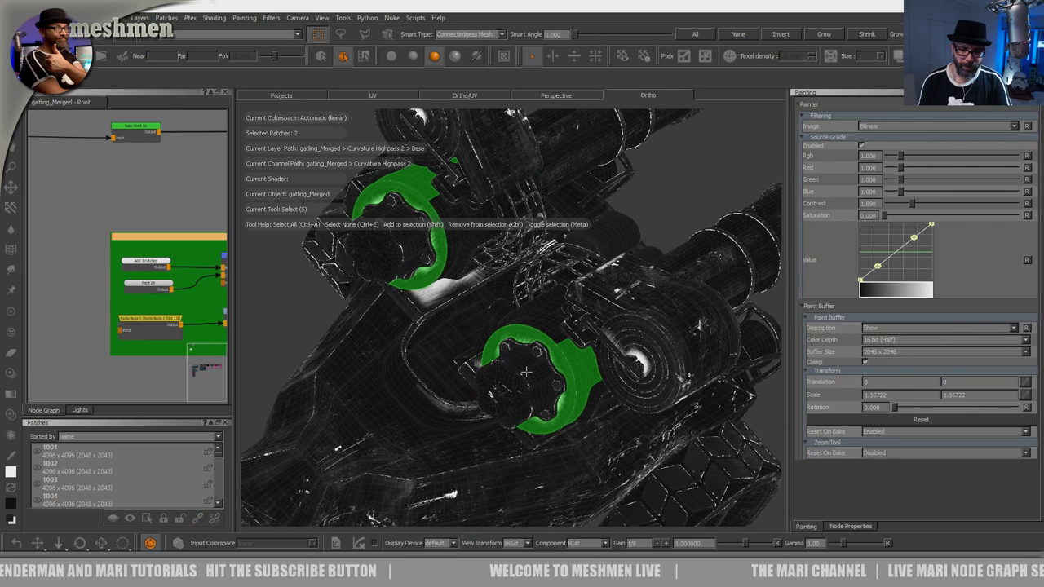
Step: Select the rear knob patches of both gatlings as a pair, followed by the matching curved drum cover patches
{"action": "left_click", "coordinate": [526, 372]}
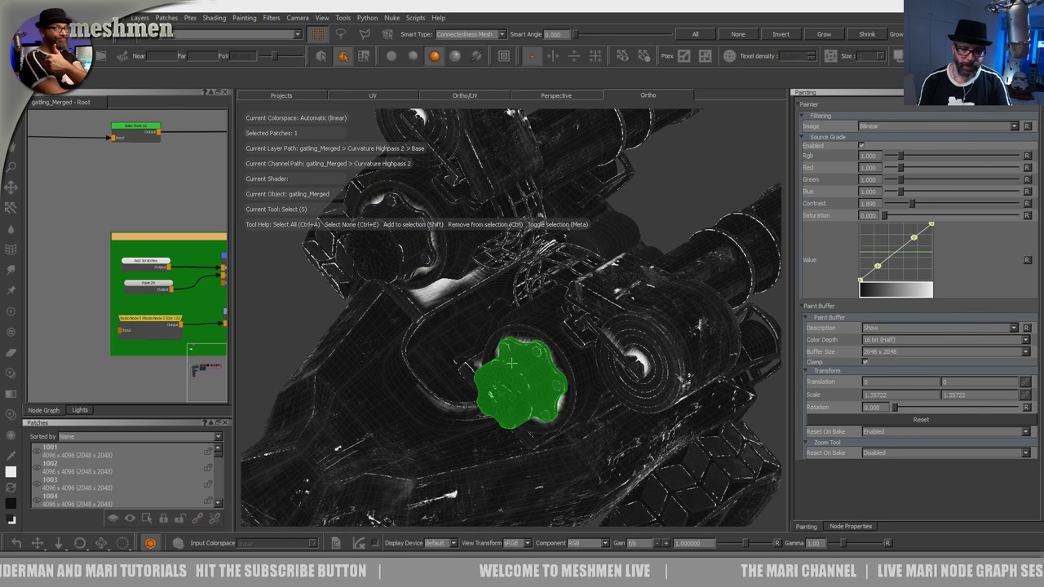
{"action": "left_click", "coordinate": [397, 243], "text": "shift"}
{"action": "middle_click_drag", "start_coordinate": [481, 221], "coordinate": [470, 303], "text": "alt"}
{"action": "left_click_drag", "start_coordinate": [471, 302], "coordinate": [464, 298], "text": "alt"}
{"action": "left_click", "coordinate": [482, 240]}
{"action": "left_click_drag", "start_coordinate": [485, 242], "coordinate": [498, 273], "text": "alt"}
{"action": "left_click", "coordinate": [610, 401], "text": "shift"}
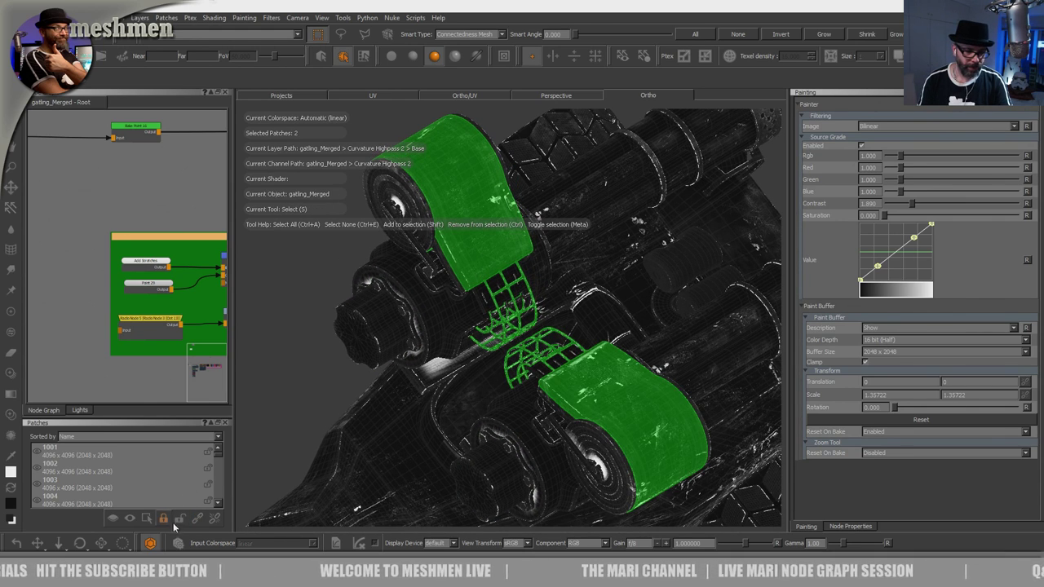
Step: Select the round drum side patch with its concentric rings on one gatling and add its counterpart on the other
{"action": "left_click_drag", "start_coordinate": [507, 256], "coordinate": [478, 240], "text": "alt"}
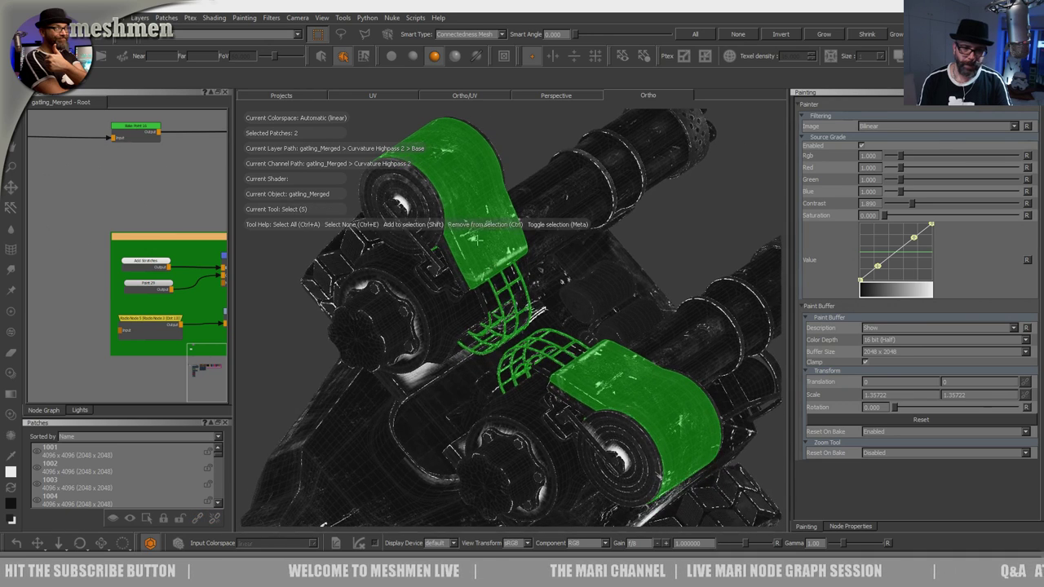
{"action": "left_click", "coordinate": [434, 214]}
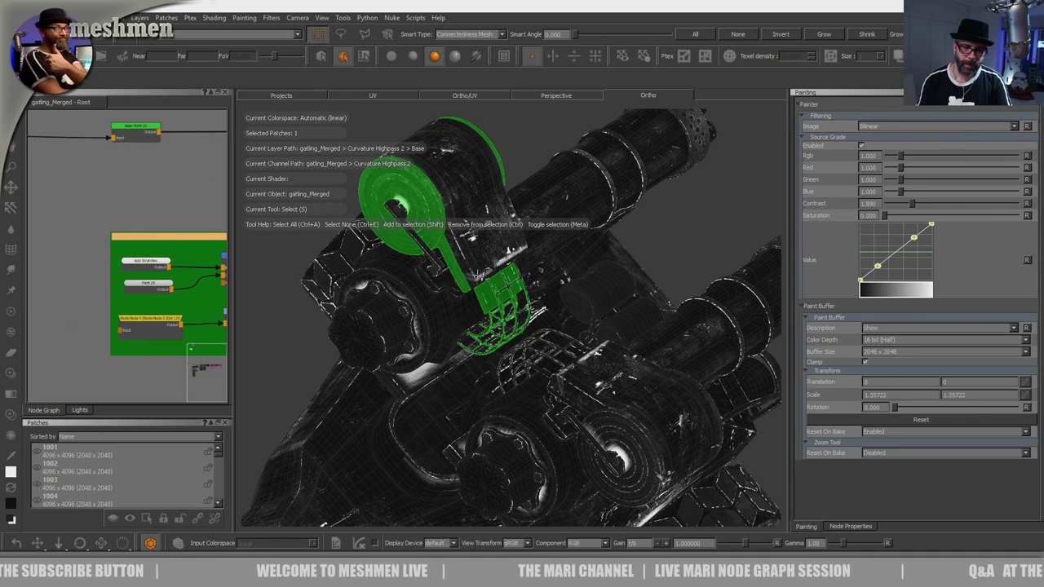
{"action": "left_click", "coordinate": [640, 433], "text": "shift"}
Step: Select the barrel mount body patch and the slotted flange ring patch of one gatling
{"action": "left_click_drag", "start_coordinate": [592, 320], "coordinate": [545, 300], "text": "alt"}
{"action": "left_click", "coordinate": [574, 280]}
{"action": "scroll", "coordinate": [573, 279], "scroll_direction": "up", "scroll_amount": 5}
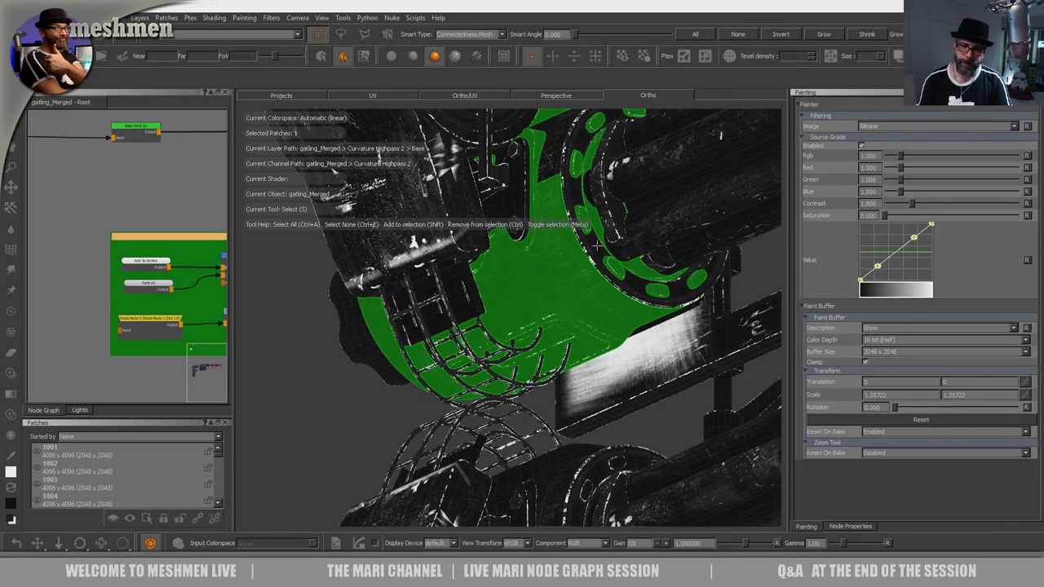
{"action": "left_click", "coordinate": [590, 248]}
{"action": "left_click_drag", "start_coordinate": [590, 248], "coordinate": [589, 273], "text": "alt"}
{"action": "right_click_drag", "start_coordinate": [589, 273], "coordinate": [515, 279], "text": "alt"}
{"action": "left_click_drag", "start_coordinate": [516, 279], "coordinate": [503, 291], "text": "alt"}
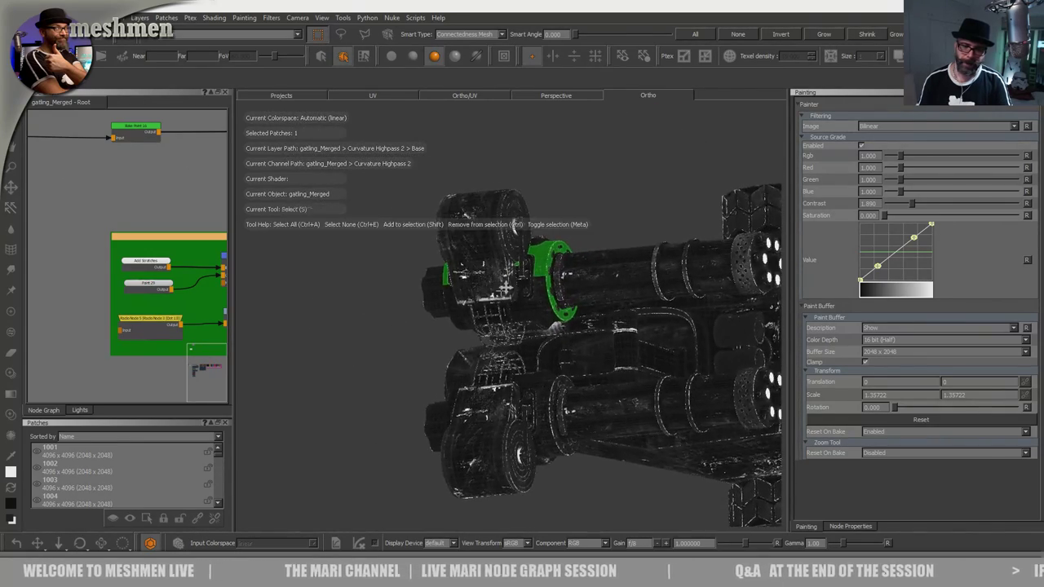
{"action": "right_click_drag", "start_coordinate": [503, 291], "coordinate": [517, 295], "text": "alt"}
{"action": "left_click_drag", "start_coordinate": [517, 295], "coordinate": [487, 323], "text": "alt"}
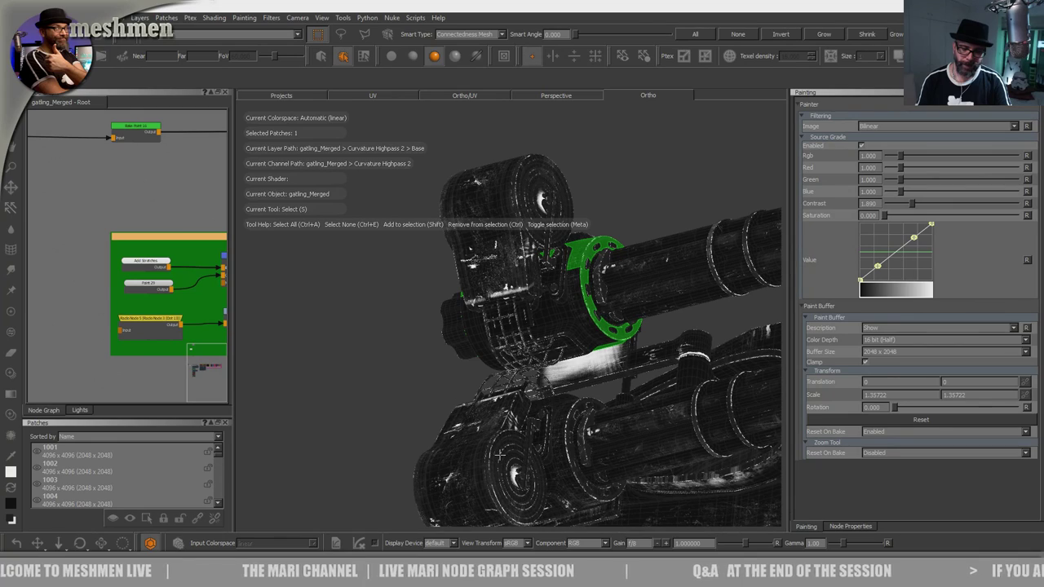
{"action": "left_click", "coordinate": [500, 455]}
Step: Select all patches of both gatlings and isolate them by hiding the rest of the vehicle
{"action": "left_click_drag", "start_coordinate": [470, 442], "coordinate": [584, 310], "text": "alt"}
{"action": "right_click_drag", "start_coordinate": [584, 310], "coordinate": [570, 364], "text": "alt"}
{"action": "left_click_drag", "start_coordinate": [569, 364], "coordinate": [537, 308], "text": "alt"}
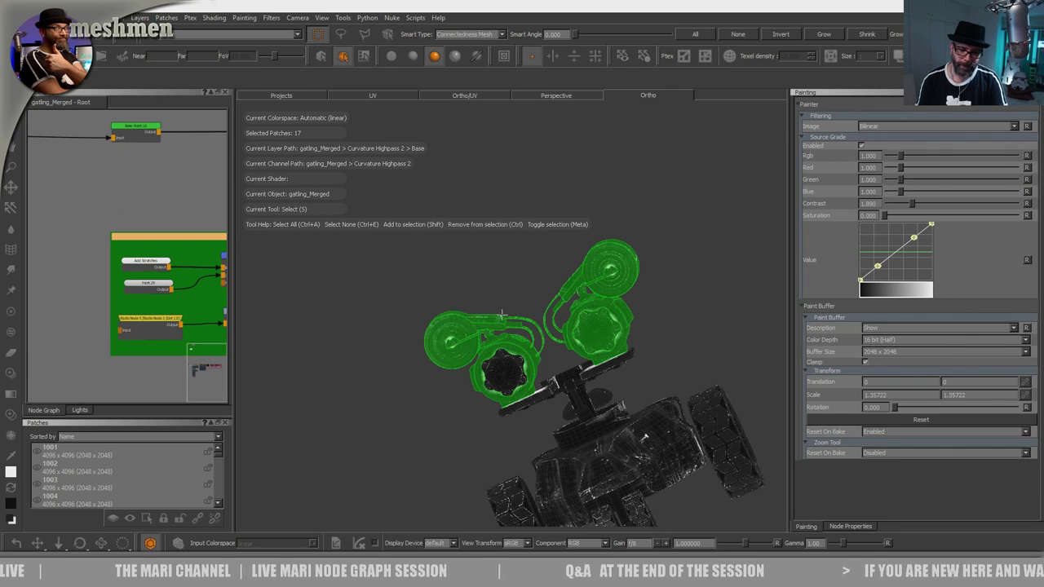
{"action": "left_click_drag", "start_coordinate": [519, 328], "coordinate": [530, 369], "text": "alt"}
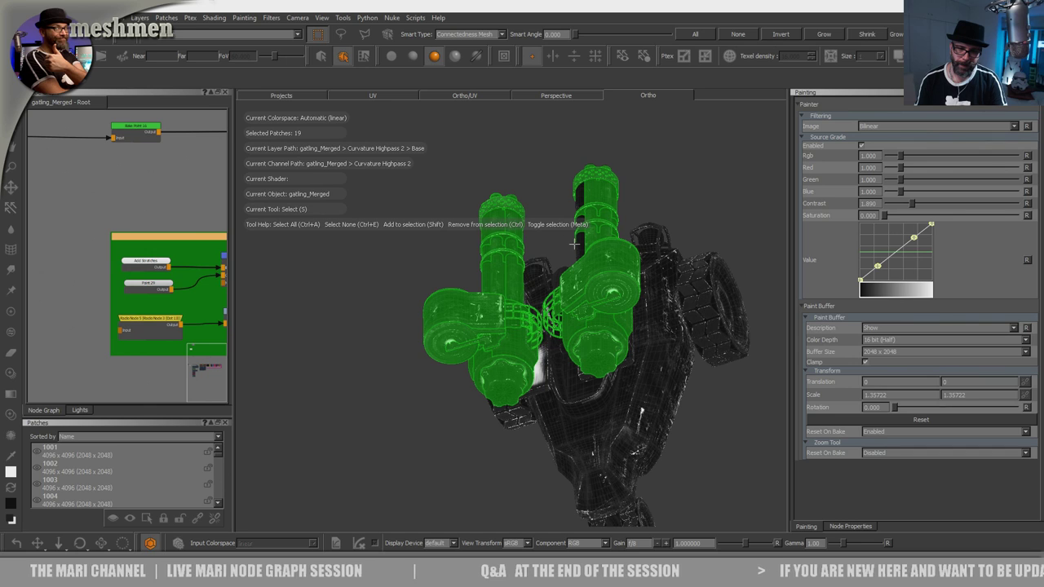
{"action": "key", "text": "shift+h"}
Step: Select the barrel patches of both gatlings and hide them to expose the round sockets behind
{"action": "left_click_drag", "start_coordinate": [574, 256], "coordinate": [562, 370], "text": "alt"}
{"action": "right_click_drag", "start_coordinate": [561, 370], "coordinate": [509, 350], "text": "alt"}
{"action": "left_click", "coordinate": [707, 351]}
{"action": "left_click_drag", "start_coordinate": [509, 350], "coordinate": [443, 391], "text": "alt"}
{"action": "right_click_drag", "start_coordinate": [443, 392], "coordinate": [554, 342], "text": "alt"}
{"action": "middle_click_drag", "start_coordinate": [554, 343], "coordinate": [442, 354], "text": "alt"}
{"action": "right_click_drag", "start_coordinate": [442, 354], "coordinate": [489, 395], "text": "alt"}
{"action": "left_click_drag", "start_coordinate": [489, 396], "coordinate": [594, 216], "text": "alt"}
{"action": "left_click_drag", "start_coordinate": [741, 342], "coordinate": [741, 342]}
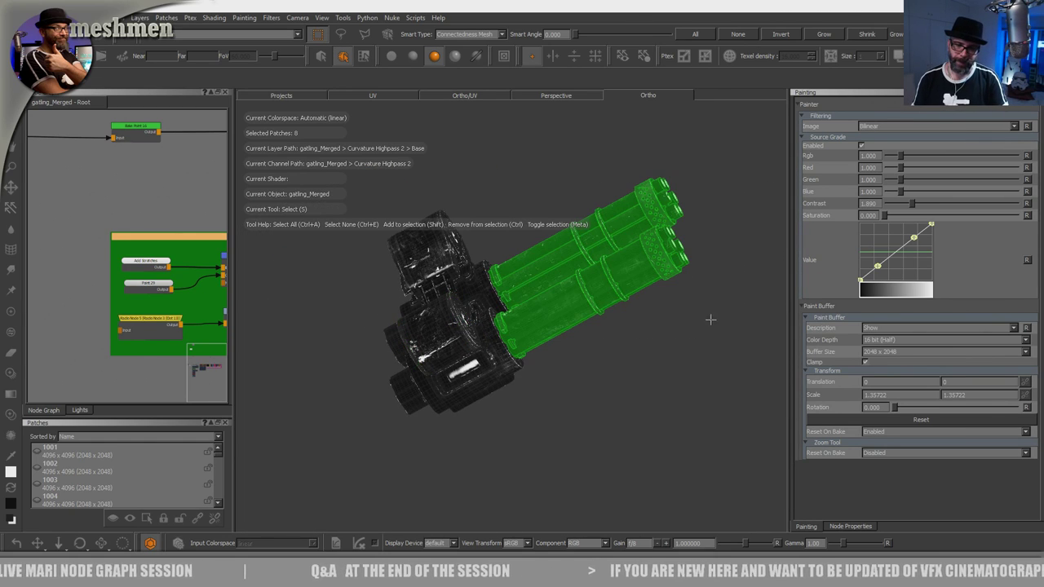
{"action": "key", "text": "h"}
Step: Activate the Paint tool over the exposed round socket of one gatling and look through the Basic and Hard Surface brushes
{"action": "left_click_drag", "start_coordinate": [538, 371], "coordinate": [497, 383], "text": "alt"}
{"action": "middle_click_drag", "start_coordinate": [498, 383], "coordinate": [462, 362], "text": "alt"}
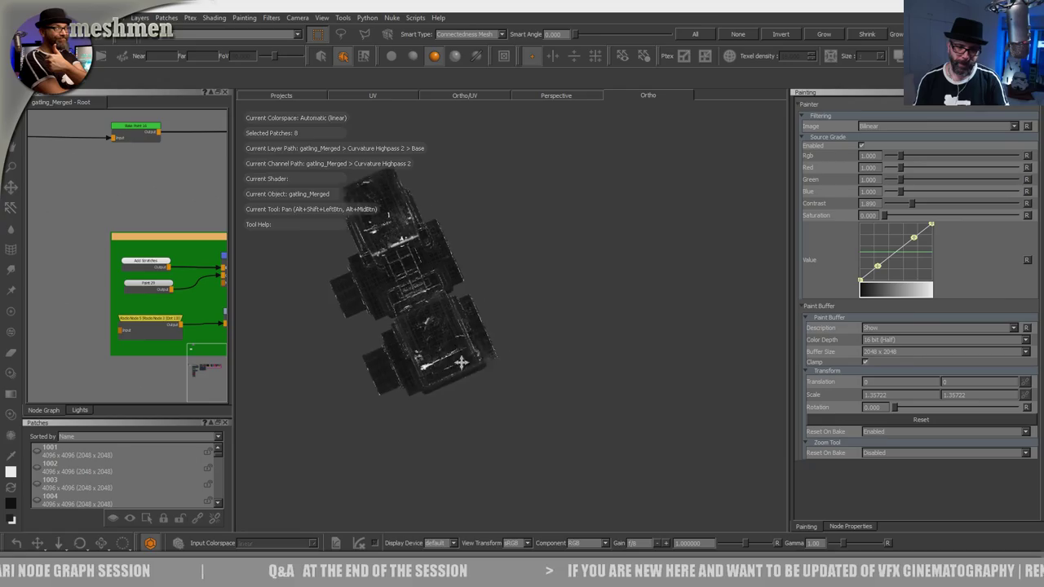
{"action": "right_click_drag", "start_coordinate": [462, 361], "coordinate": [626, 363], "text": "alt"}
{"action": "middle_click_drag", "start_coordinate": [367, 367], "coordinate": [466, 382], "text": "alt"}
{"action": "left_click_drag", "start_coordinate": [466, 382], "coordinate": [414, 338], "text": "alt"}
{"action": "middle_click_drag", "start_coordinate": [414, 339], "coordinate": [380, 319], "text": "alt"}
{"action": "right_click_drag", "start_coordinate": [380, 318], "coordinate": [497, 358], "text": "alt"}
{"action": "left_click_drag", "start_coordinate": [497, 359], "coordinate": [473, 366], "text": "alt"}
{"action": "right_click_drag", "start_coordinate": [473, 366], "coordinate": [379, 352], "text": "alt"}
{"action": "middle_click_drag", "start_coordinate": [546, 304], "coordinate": [412, 354], "text": "alt"}
{"action": "right_click_drag", "start_coordinate": [413, 354], "coordinate": [359, 360], "text": "alt"}
{"action": "scroll", "coordinate": [456, 351], "scroll_direction": "up", "scroll_amount": 6}
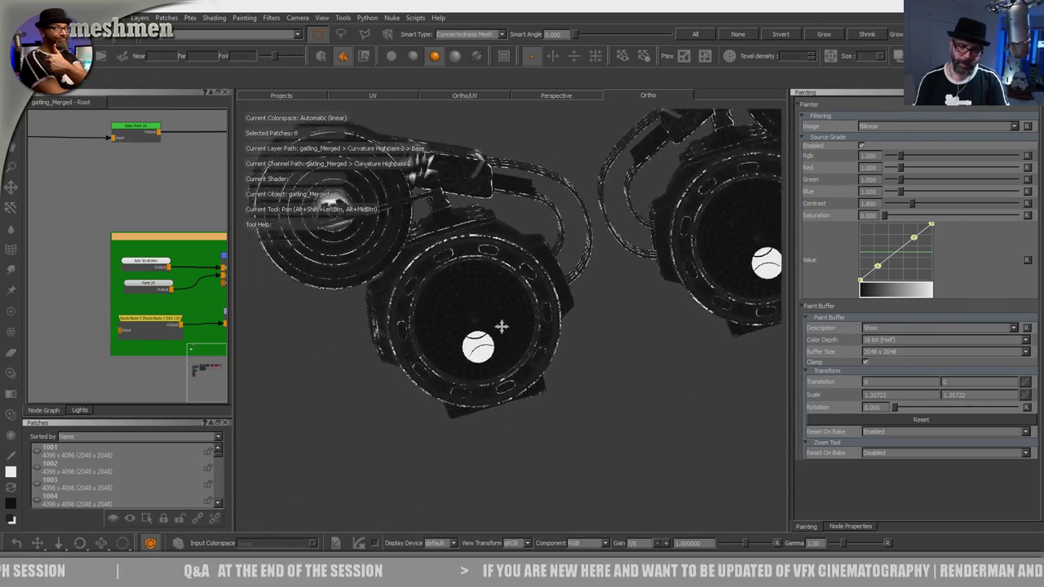
{"action": "key", "text": "s"}
{"action": "key", "text": "p"}
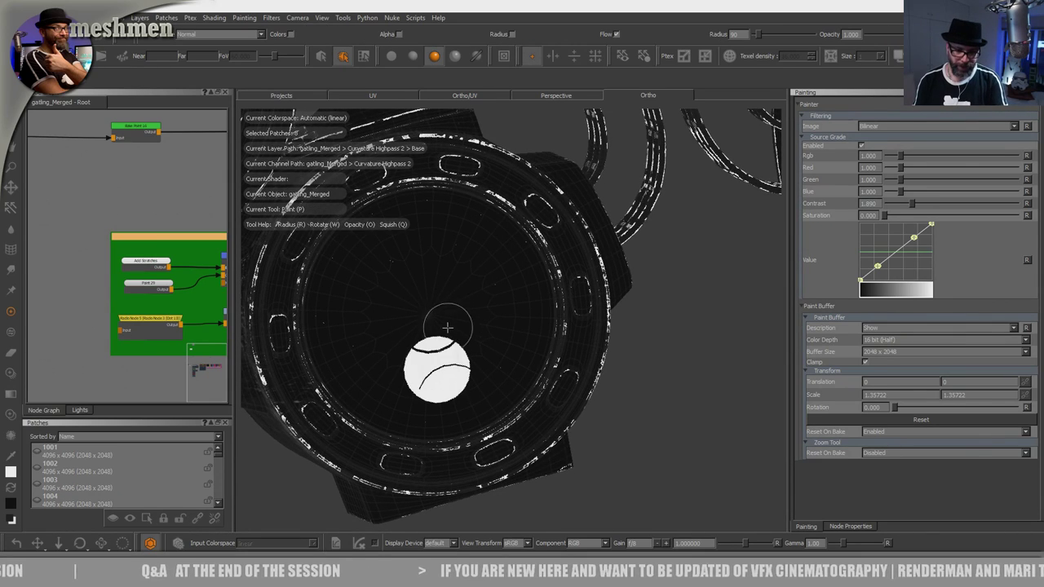
{"action": "key", "text": "k"}
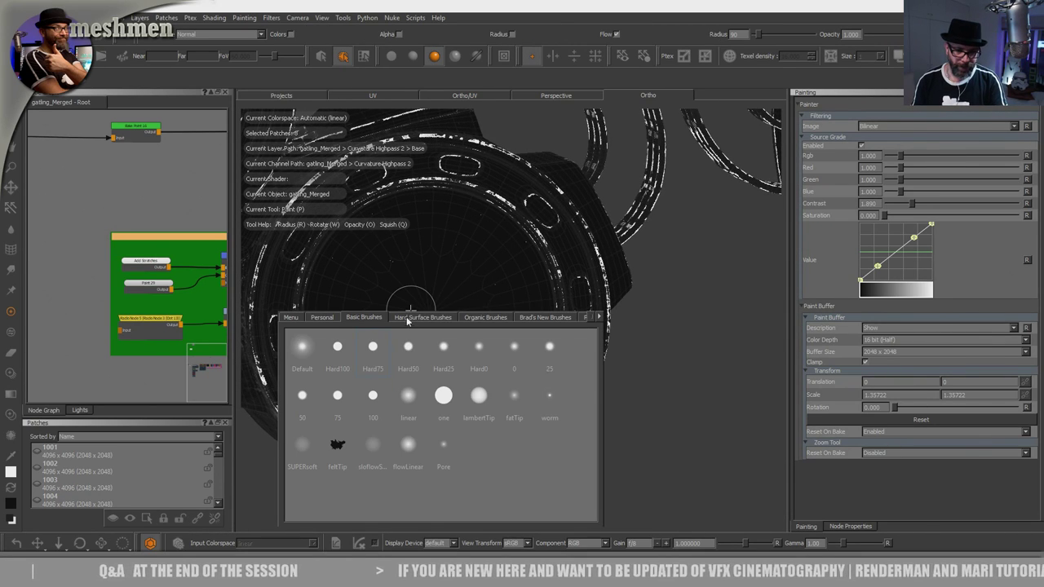
{"action": "left_click", "coordinate": [420, 317]}
{"action": "left_click", "coordinate": [366, 320]}
{"action": "left_click", "coordinate": [397, 318]}
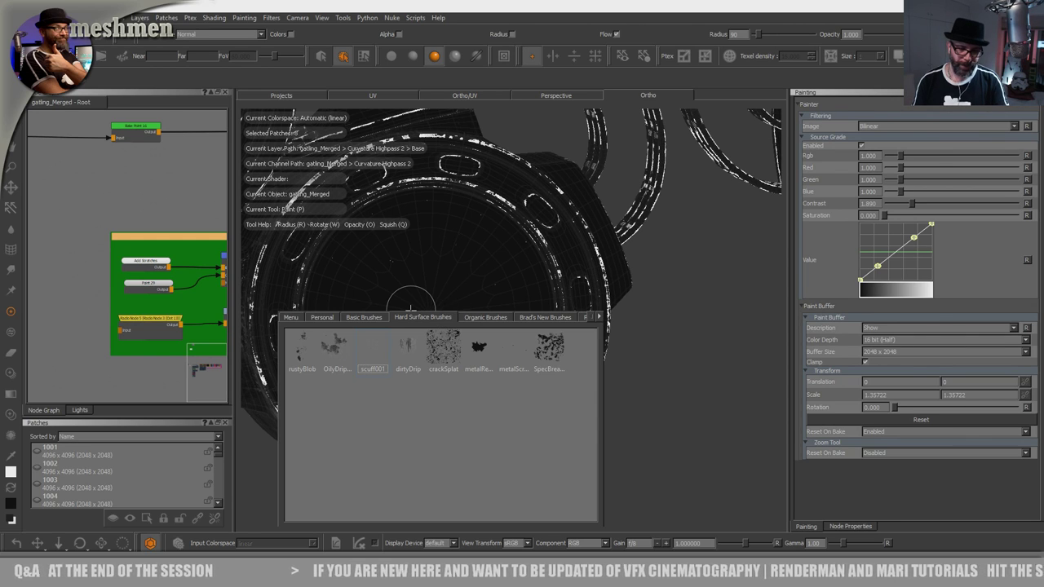
Step: Paint the inside of the round barrel socket white with a radius of 114, leaving a soft streaky edge
{"action": "middle_click_drag", "start_coordinate": [433, 284], "coordinate": [466, 269], "text": "alt"}
{"action": "mouse_move", "coordinate": [467, 304]}
{"action": "left_mouse_down"}
{"action": "mouse_move", "coordinate": [468, 316]}
{"action": "mouse_move", "coordinate": [478, 294]}
{"action": "mouse_move", "coordinate": [469, 347]}
{"action": "mouse_move", "coordinate": [427, 296]}
{"action": "mouse_move", "coordinate": [371, 284]}
{"action": "mouse_move", "coordinate": [426, 249]}
{"action": "mouse_move", "coordinate": [467, 246]}
{"action": "mouse_move", "coordinate": [382, 214]}
{"action": "mouse_move", "coordinate": [360, 348]}
{"action": "mouse_move", "coordinate": [385, 383]}
{"action": "mouse_move", "coordinate": [446, 373]}
{"action": "mouse_move", "coordinate": [511, 342]}
{"action": "mouse_move", "coordinate": [521, 293]}
{"action": "mouse_move", "coordinate": [528, 313]}
{"action": "mouse_move", "coordinate": [538, 245]}
{"action": "mouse_move", "coordinate": [505, 261]}
{"action": "mouse_move", "coordinate": [480, 258]}
{"action": "mouse_move", "coordinate": [475, 210]}
{"action": "mouse_move", "coordinate": [522, 232]}
{"action": "mouse_move", "coordinate": [548, 268]}
{"action": "mouse_move", "coordinate": [538, 256]}
{"action": "mouse_move", "coordinate": [355, 334]}
{"action": "mouse_move", "coordinate": [417, 238]}
{"action": "mouse_move", "coordinate": [473, 384]}
{"action": "mouse_move", "coordinate": [439, 380]}
{"action": "left_mouse_up"}
{"action": "key", "text": "r"}
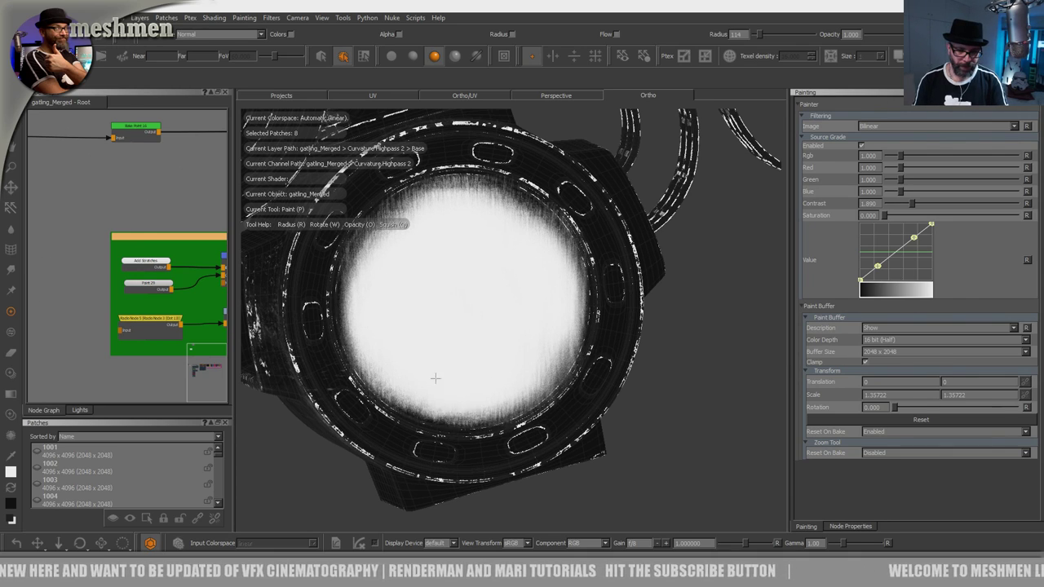
Step: Use Paint Through with the scratch image, repositioned over the socket, to add first scratches along its painted edge
{"action": "left_click_drag", "start_coordinate": [402, 316], "coordinate": [367, 332], "text": "alt"}
{"action": "mouse_move", "coordinate": [367, 332]}
{"action": "right_mouse_down", "text": "alt"}
{"action": "mouse_move", "coordinate": [505, 286]}
{"action": "mouse_move", "coordinate": [496, 295]}
{"action": "right_mouse_up", "text": "alt"}
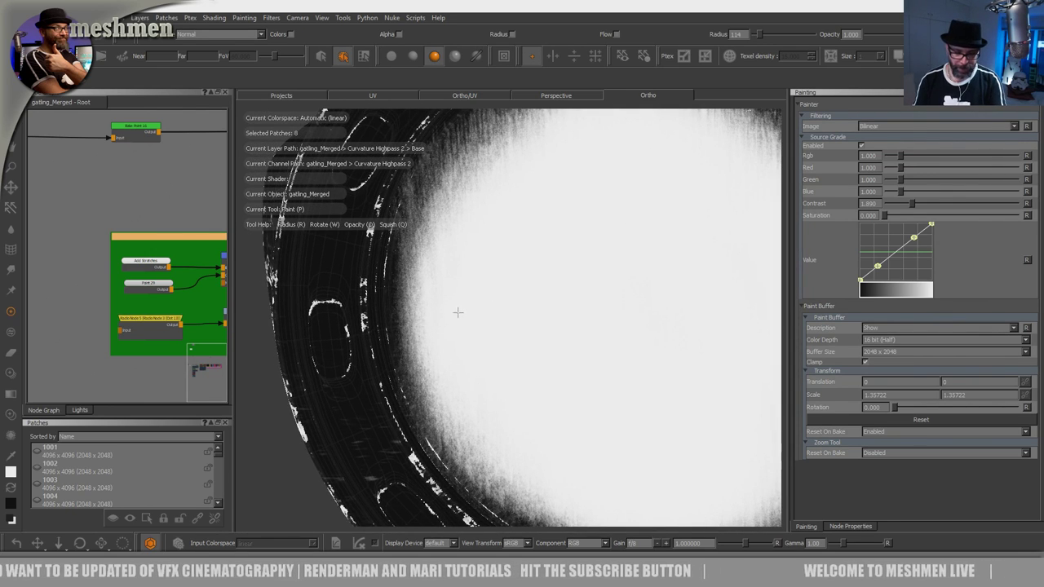
{"action": "key", "text": "u"}
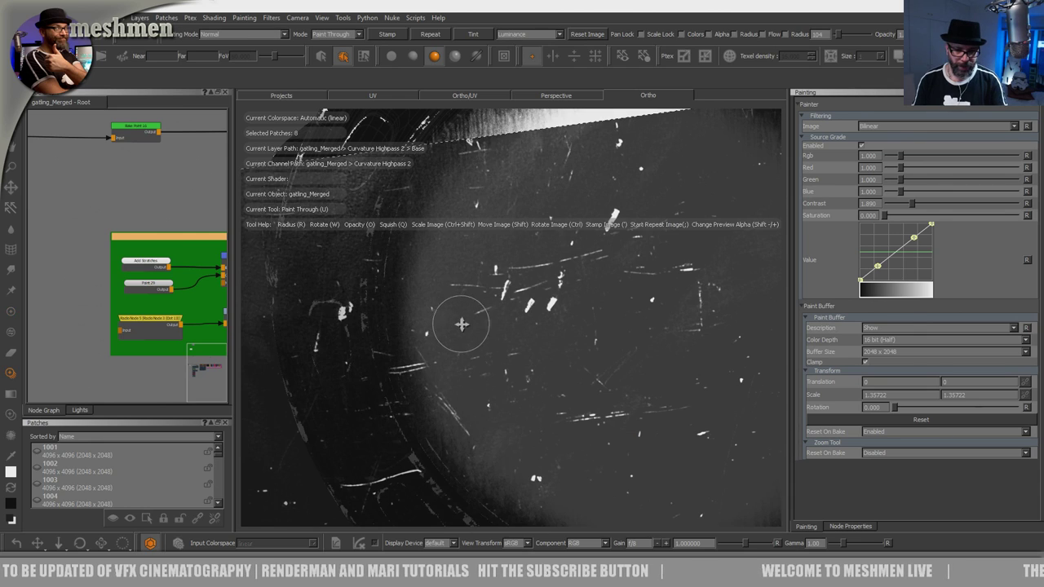
{"action": "left_click_drag", "start_coordinate": [433, 334], "coordinate": [416, 322]}
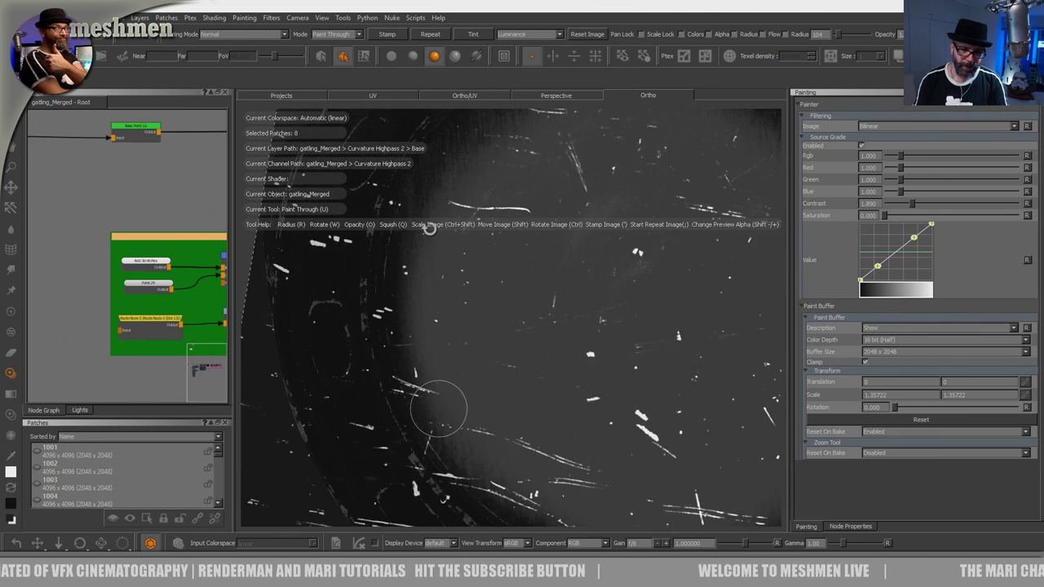
{"action": "mouse_move", "coordinate": [450, 408]}
{"action": "left_mouse_down", "text": "shift"}
{"action": "mouse_move", "coordinate": [564, 310]}
{"action": "mouse_move", "coordinate": [573, 339]}
{"action": "left_mouse_up", "text": "shift"}
{"action": "left_click_drag", "start_coordinate": [428, 381], "coordinate": [428, 389]}
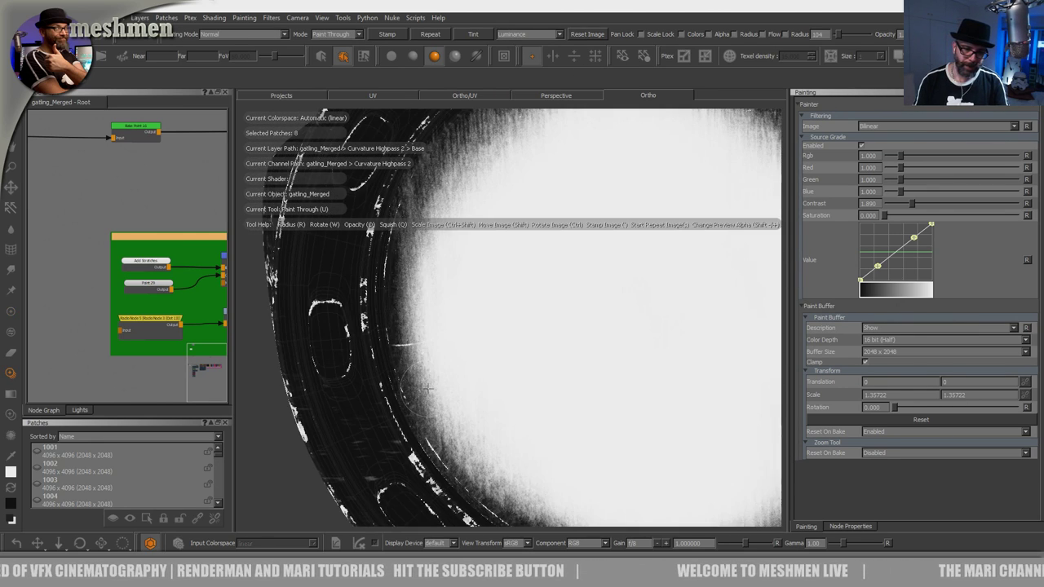
Step: Add more scratches along the socket's side edge with the image shifted and rotated, and bend them with Slerp
{"action": "left_click_drag", "start_coordinate": [413, 251], "coordinate": [412, 267]}
{"action": "left_click_drag", "start_coordinate": [438, 352], "coordinate": [419, 402], "text": "shift"}
{"action": "left_click_drag", "start_coordinate": [448, 440], "coordinate": [441, 390]}
{"action": "mouse_move", "coordinate": [442, 319]}
{"action": "left_mouse_down"}
{"action": "mouse_move", "coordinate": [451, 285]}
{"action": "mouse_move", "coordinate": [449, 295]}
{"action": "left_mouse_up"}
{"action": "mouse_move", "coordinate": [407, 391]}
{"action": "left_mouse_down", "text": "ctrl"}
{"action": "mouse_move", "coordinate": [422, 394]}
{"action": "mouse_move", "coordinate": [675, 186]}
{"action": "left_mouse_up", "text": "ctrl"}
{"action": "mouse_move", "coordinate": [495, 330]}
{"action": "left_mouse_down", "text": "shift"}
{"action": "mouse_move", "coordinate": [503, 368]}
{"action": "mouse_move", "coordinate": [481, 376]}
{"action": "mouse_move", "coordinate": [454, 357]}
{"action": "left_mouse_up", "text": "shift"}
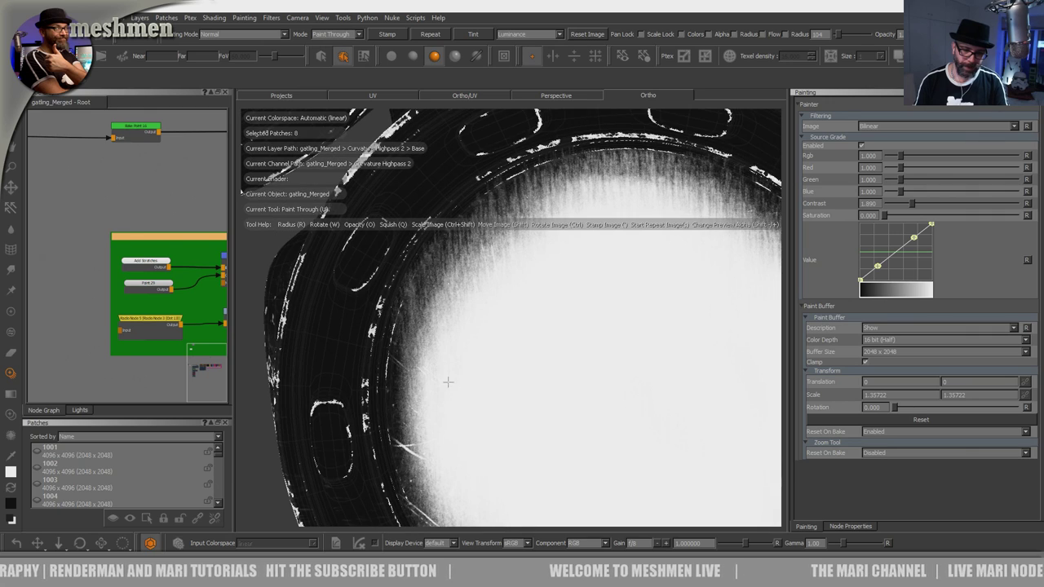
{"action": "key", "text": "shift+s"}
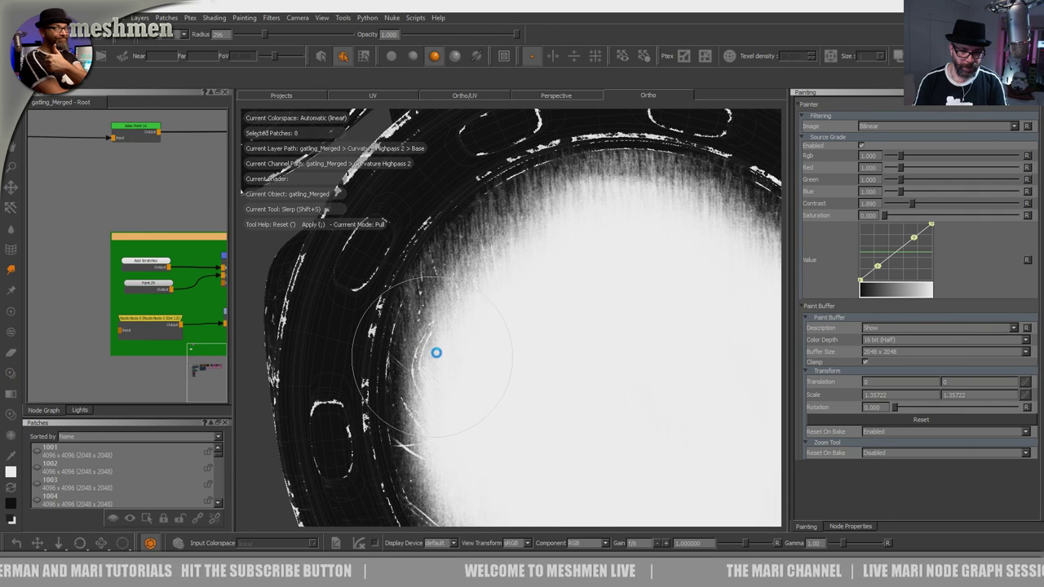
Step: Paint rotated scratches on the socket's upper-left edge and warp them with Slerp to follow the curve
{"action": "middle_click_drag", "start_coordinate": [468, 313], "coordinate": [445, 373], "text": "alt"}
{"action": "key", "text": "u"}
{"action": "mouse_move", "coordinate": [609, 214]}
{"action": "left_mouse_down"}
{"action": "mouse_move", "coordinate": [612, 203]}
{"action": "mouse_move", "coordinate": [605, 212]}
{"action": "left_mouse_up"}
{"action": "mouse_move", "coordinate": [496, 359]}
{"action": "left_mouse_down", "text": "ctrl"}
{"action": "mouse_move", "coordinate": [466, 364]}
{"action": "mouse_move", "coordinate": [469, 376]}
{"action": "mouse_move", "coordinate": [617, 356]}
{"action": "mouse_move", "coordinate": [596, 343]}
{"action": "left_mouse_up", "text": "ctrl"}
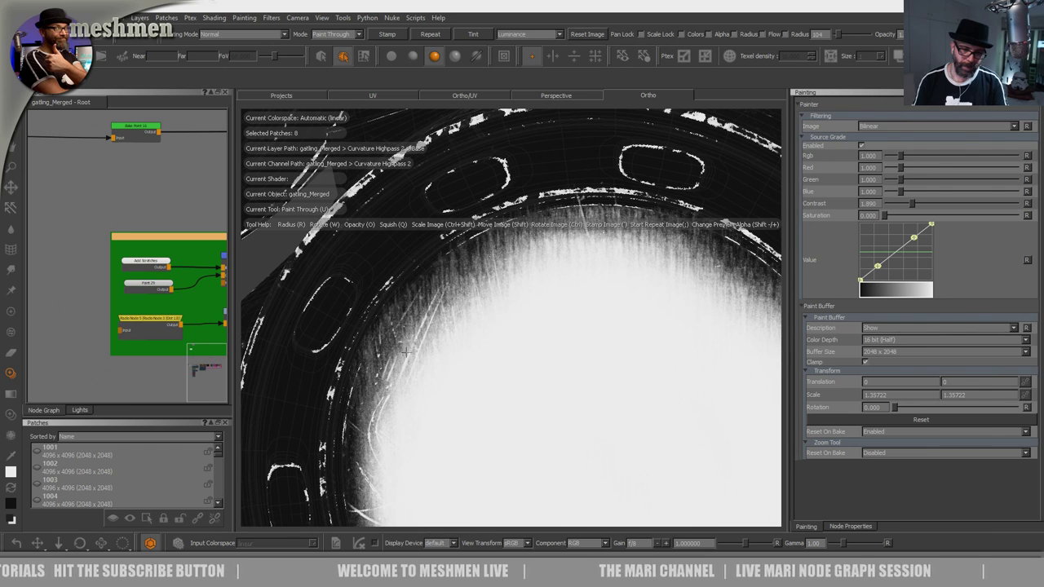
{"action": "key", "text": "shift+s"}
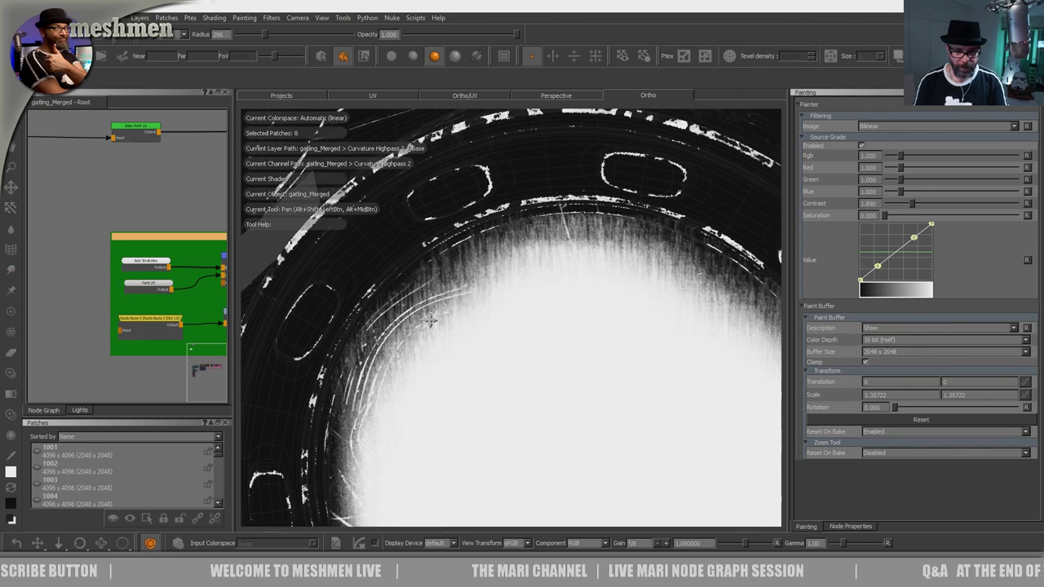
Step: Rotate the scratch image for the socket's upper edge, paint scratches there and curve them with Slerp
{"action": "key", "text": "u"}
{"action": "mouse_move", "coordinate": [454, 249]}
{"action": "left_mouse_down", "text": "ctrl"}
{"action": "mouse_move", "coordinate": [618, 324]}
{"action": "mouse_move", "coordinate": [562, 298]}
{"action": "left_mouse_up", "text": "ctrl"}
{"action": "left_click_drag", "start_coordinate": [530, 265], "coordinate": [459, 286]}
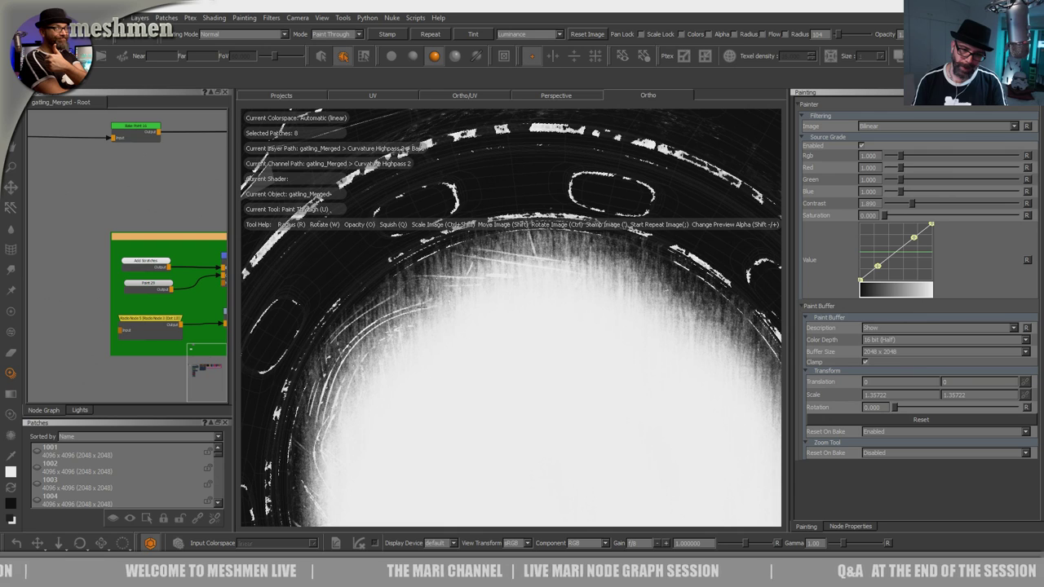
{"action": "key", "text": "shift+s"}
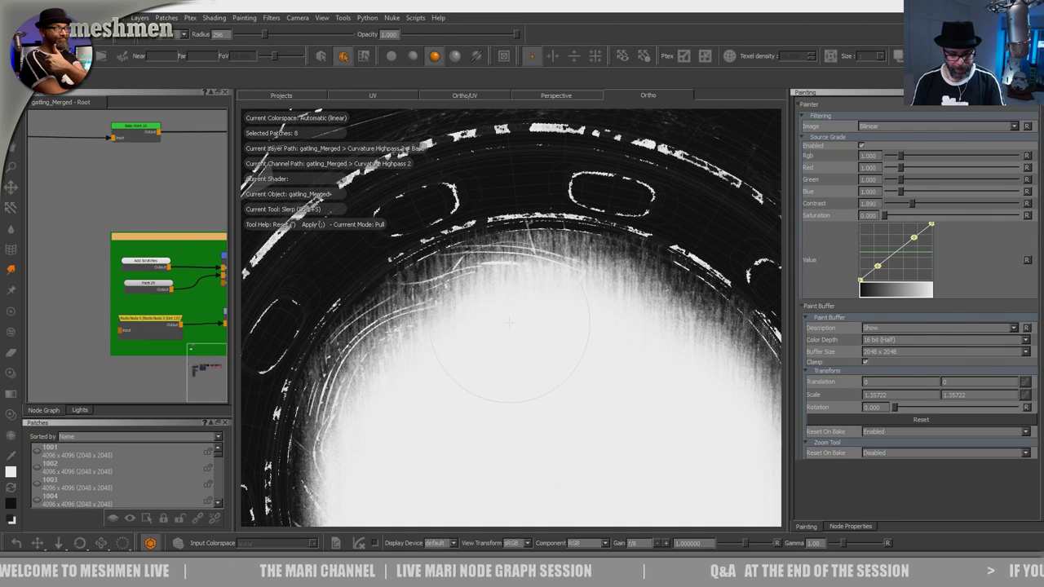
Step: Paint rotated scratches through onto the socket's upper-right edge and pull them into an arc with Slerp
{"action": "middle_click_drag", "start_coordinate": [640, 324], "coordinate": [489, 298], "text": "alt"}
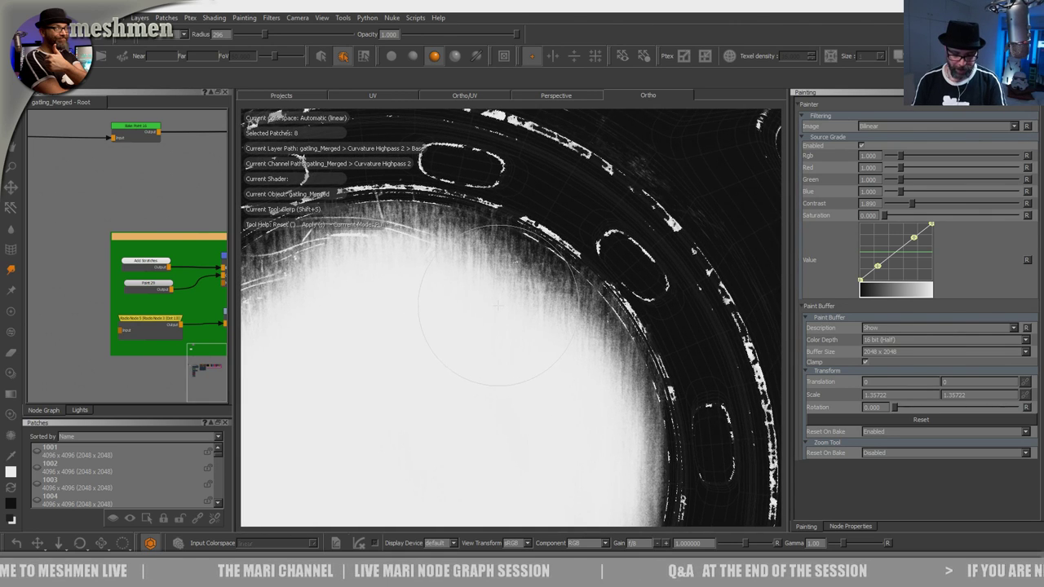
{"action": "key", "text": "u"}
{"action": "left_click_drag", "start_coordinate": [455, 249], "coordinate": [708, 320], "text": "ctrl"}
{"action": "key", "text": "shift+s"}
{"action": "key", "text": "u"}
{"action": "key", "text": "shift+s"}
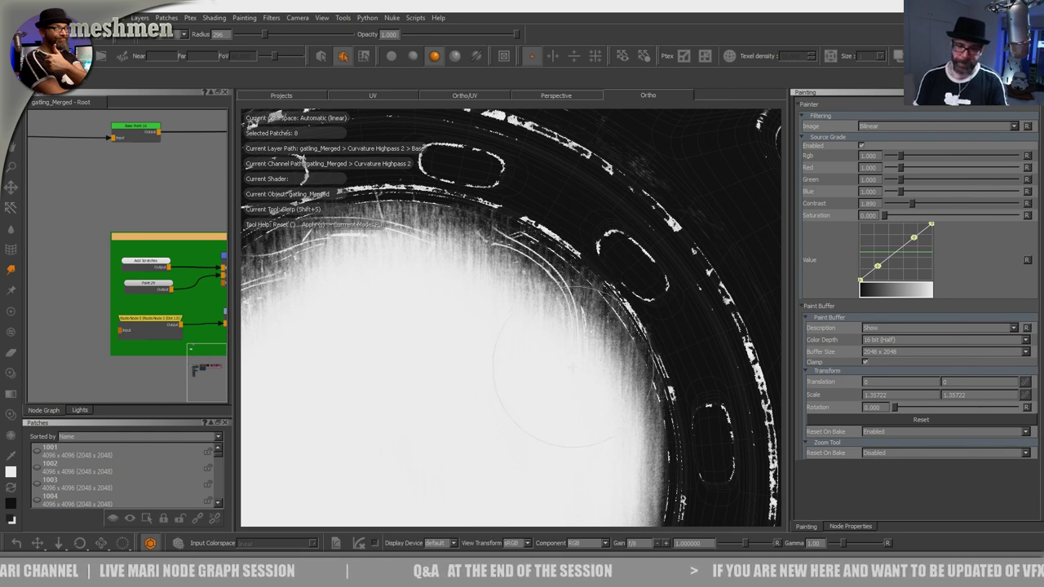
Step: Examine the painted sockets on both gatlings from several angles
{"action": "middle_click_drag", "start_coordinate": [571, 367], "coordinate": [539, 318], "text": "alt"}
{"action": "mouse_move", "coordinate": [538, 318]}
{"action": "right_mouse_down", "text": "alt"}
{"action": "mouse_move", "coordinate": [565, 277]}
{"action": "mouse_move", "coordinate": [571, 284]}
{"action": "mouse_move", "coordinate": [515, 310]}
{"action": "mouse_move", "coordinate": [498, 331]}
{"action": "right_mouse_up", "text": "alt"}
{"action": "left_click_drag", "start_coordinate": [498, 331], "coordinate": [489, 345], "text": "alt"}
{"action": "right_click_drag", "start_coordinate": [489, 345], "coordinate": [475, 359], "text": "alt"}
{"action": "left_click_drag", "start_coordinate": [514, 324], "coordinate": [531, 337], "text": "alt"}
{"action": "middle_click_drag", "start_coordinate": [531, 337], "coordinate": [477, 346], "text": "alt"}
{"action": "right_click_drag", "start_coordinate": [477, 346], "coordinate": [545, 310], "text": "alt"}
{"action": "left_click_drag", "start_coordinate": [545, 310], "coordinate": [554, 275], "text": "alt"}
{"action": "right_click_drag", "start_coordinate": [555, 276], "coordinate": [530, 326], "text": "alt"}
{"action": "middle_click_drag", "start_coordinate": [563, 341], "coordinate": [519, 367], "text": "alt"}
{"action": "mouse_move", "coordinate": [520, 366]}
{"action": "left_mouse_down", "text": "alt"}
{"action": "mouse_move", "coordinate": [480, 331]}
{"action": "mouse_move", "coordinate": [437, 335]}
{"action": "mouse_move", "coordinate": [520, 365]}
{"action": "mouse_move", "coordinate": [552, 399]}
{"action": "mouse_move", "coordinate": [570, 354]}
{"action": "mouse_move", "coordinate": [571, 364]}
{"action": "left_mouse_up", "text": "alt"}
{"action": "key", "text": "shift+s"}
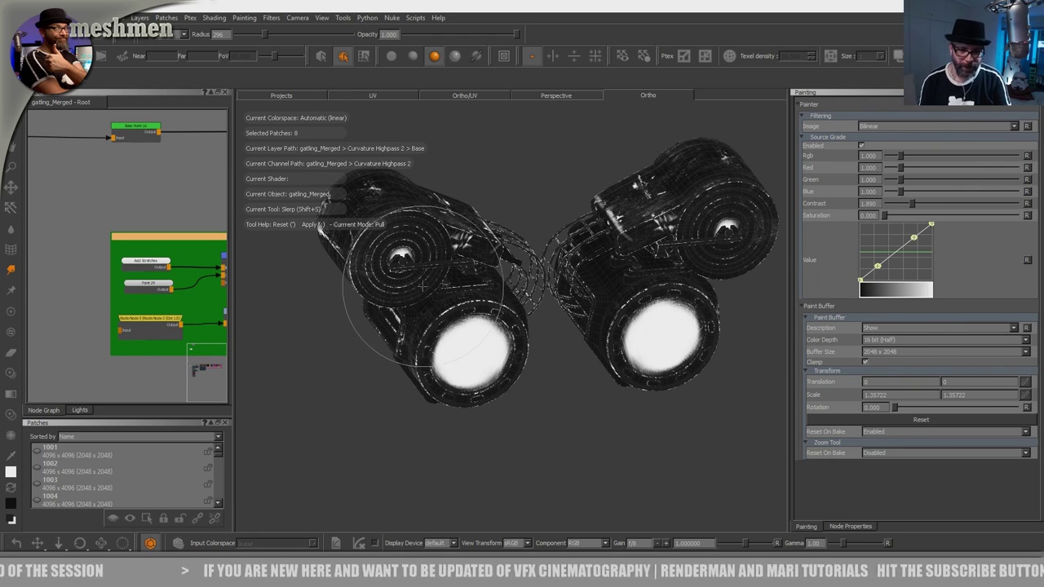
Step: Examine the concentric drum sides of the gatlings from the front and the rear
{"action": "middle_click_drag", "start_coordinate": [407, 238], "coordinate": [508, 275], "text": "alt"}
{"action": "right_click_drag", "start_coordinate": [508, 275], "coordinate": [507, 243], "text": "alt"}
{"action": "left_click_drag", "start_coordinate": [507, 243], "coordinate": [522, 246], "text": "alt"}
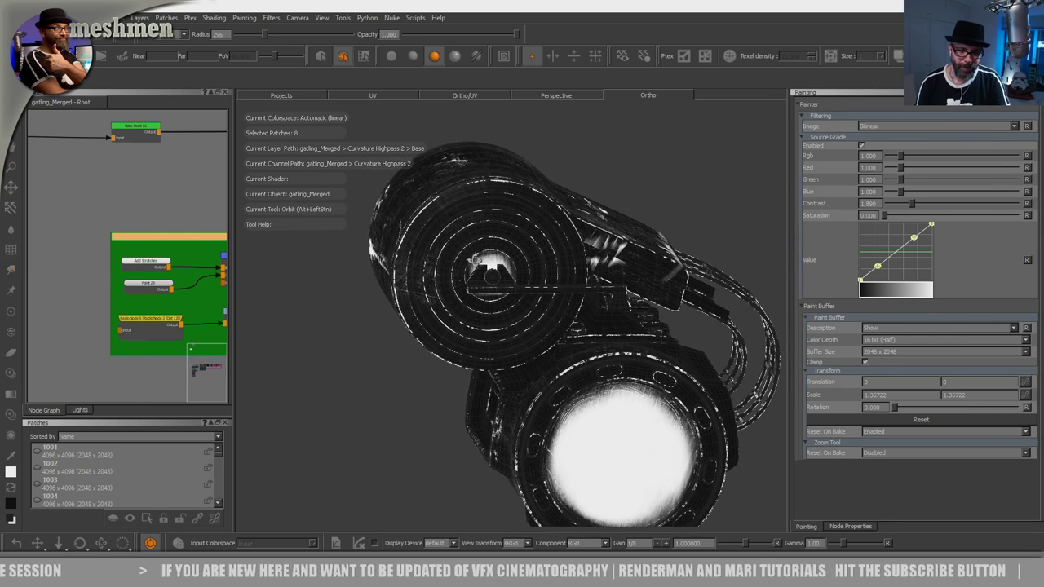
{"action": "right_click_drag", "start_coordinate": [522, 246], "coordinate": [470, 298], "text": "alt"}
{"action": "middle_click_drag", "start_coordinate": [471, 277], "coordinate": [482, 266], "text": "alt"}
{"action": "left_click_drag", "start_coordinate": [481, 266], "coordinate": [459, 264], "text": "alt"}
{"action": "right_click_drag", "start_coordinate": [459, 264], "coordinate": [457, 274], "text": "alt"}
{"action": "left_click_drag", "start_coordinate": [456, 273], "coordinate": [465, 404], "text": "alt"}
{"action": "middle_click_drag", "start_coordinate": [465, 403], "coordinate": [520, 359], "text": "alt"}
{"action": "right_click_drag", "start_coordinate": [519, 359], "coordinate": [579, 304], "text": "alt"}
{"action": "left_click_drag", "start_coordinate": [579, 303], "coordinate": [564, 237], "text": "alt"}
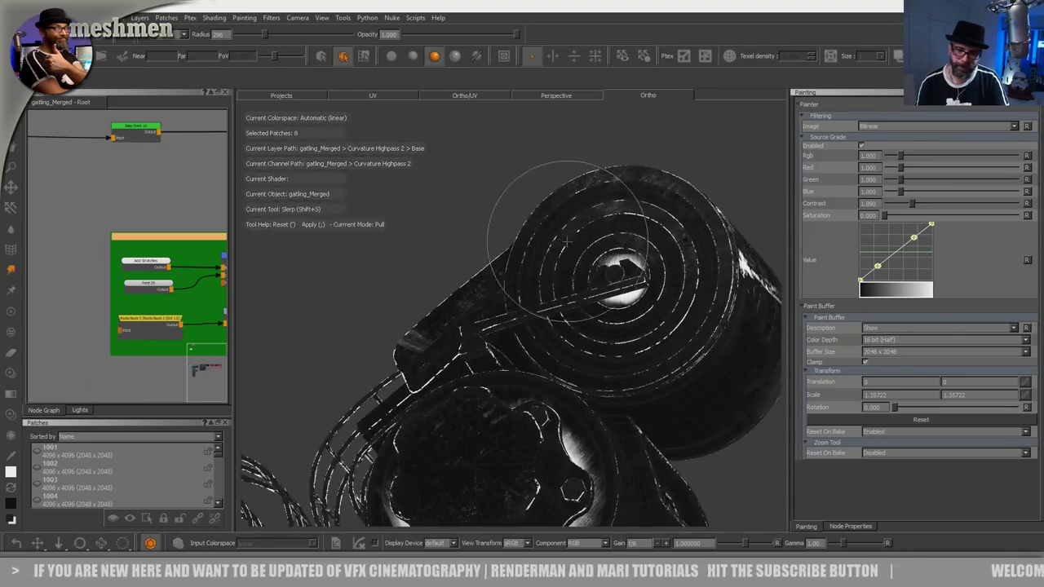
Step: Reposition the scratch image and paint straight scratches through between the concentric rings on the lower-left part of the gatling's drum side
{"action": "right_click_drag", "start_coordinate": [564, 236], "coordinate": [620, 244], "text": "alt"}
{"action": "left_click_drag", "start_coordinate": [588, 269], "coordinate": [547, 291], "text": "alt"}
{"action": "right_click_drag", "start_coordinate": [547, 291], "coordinate": [481, 322], "text": "alt"}
{"action": "left_click_drag", "start_coordinate": [481, 322], "coordinate": [438, 274], "text": "alt"}
{"action": "right_click_drag", "start_coordinate": [438, 275], "coordinate": [461, 346], "text": "alt"}
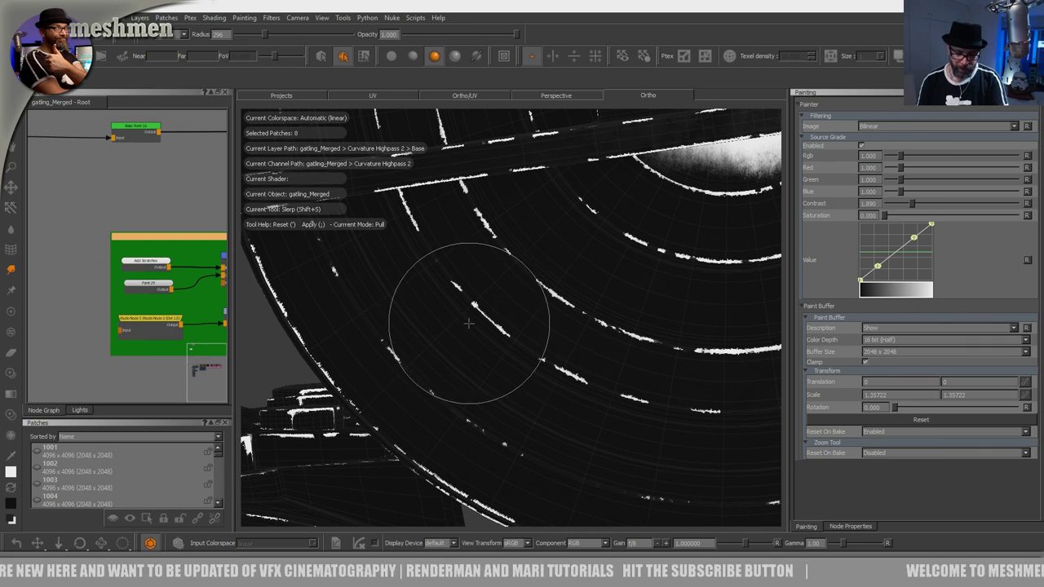
{"action": "key", "text": "u"}
{"action": "mouse_move", "coordinate": [503, 333]}
{"action": "left_mouse_down", "text": "shift"}
{"action": "mouse_move", "coordinate": [562, 322]}
{"action": "mouse_move", "coordinate": [516, 335]}
{"action": "mouse_move", "coordinate": [540, 332]}
{"action": "mouse_move", "coordinate": [522, 290]}
{"action": "left_mouse_up", "text": "shift"}
{"action": "left_click_drag", "start_coordinate": [574, 326], "coordinate": [451, 219]}
{"action": "key", "text": "shift+s"}
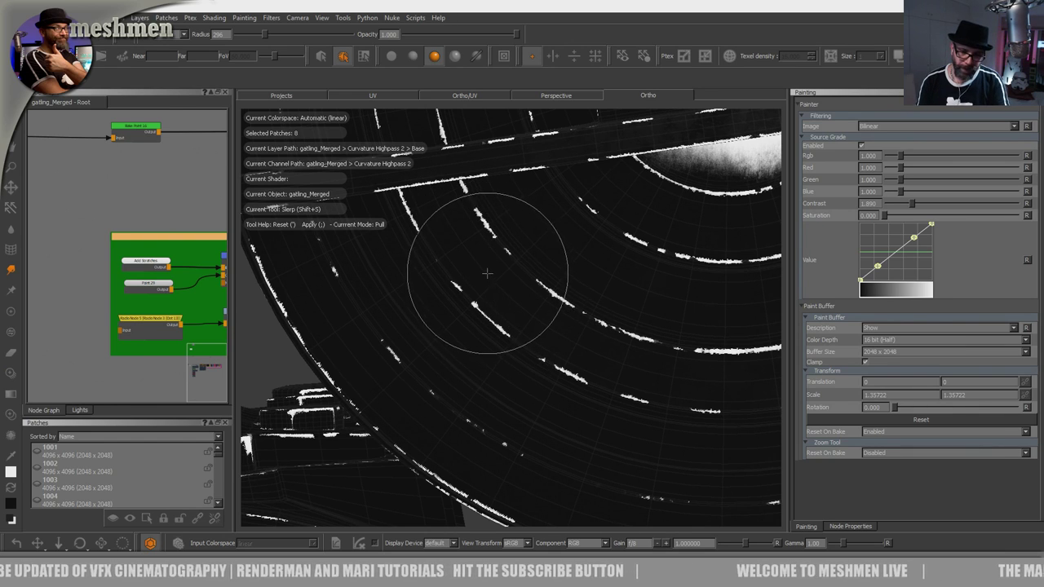
{"action": "key", "text": "u"}
{"action": "left_click_drag", "start_coordinate": [449, 209], "coordinate": [442, 204]}
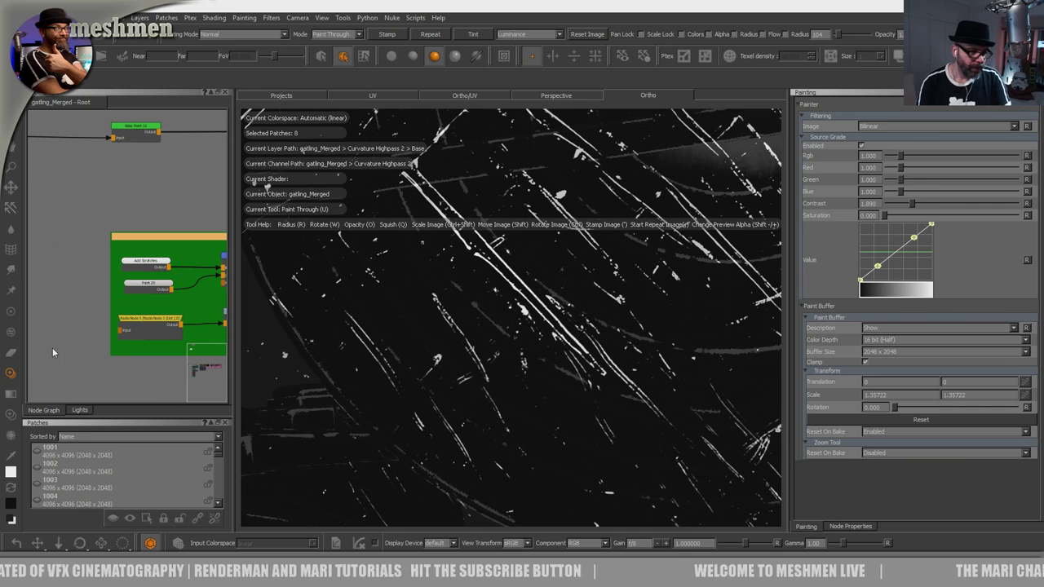
{"action": "key", "text": "shift+s"}
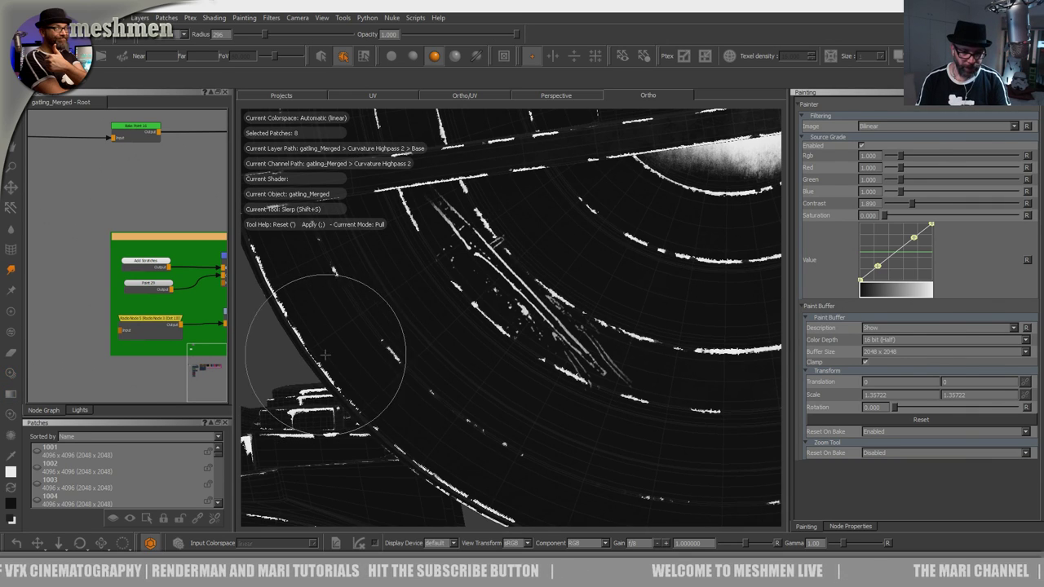
Step: Enlarge the Slerp radius to about 810 and bend the new scratches to follow the drum's concentric rings
{"action": "key", "text": "r"}
{"action": "mouse_move", "coordinate": [541, 291]}
{"action": "left_mouse_down"}
{"action": "mouse_move", "coordinate": [581, 261]}
{"action": "mouse_move", "coordinate": [506, 284]}
{"action": "mouse_move", "coordinate": [413, 163]}
{"action": "mouse_move", "coordinate": [441, 147]}
{"action": "mouse_move", "coordinate": [470, 203]}
{"action": "left_mouse_up"}
{"action": "left_click_drag", "start_coordinate": [624, 400], "coordinate": [693, 376]}
{"action": "mouse_move", "coordinate": [584, 407]}
{"action": "left_mouse_down"}
{"action": "mouse_move", "coordinate": [573, 352]}
{"action": "mouse_move", "coordinate": [643, 394]}
{"action": "mouse_move", "coordinate": [619, 362]}
{"action": "left_mouse_up"}
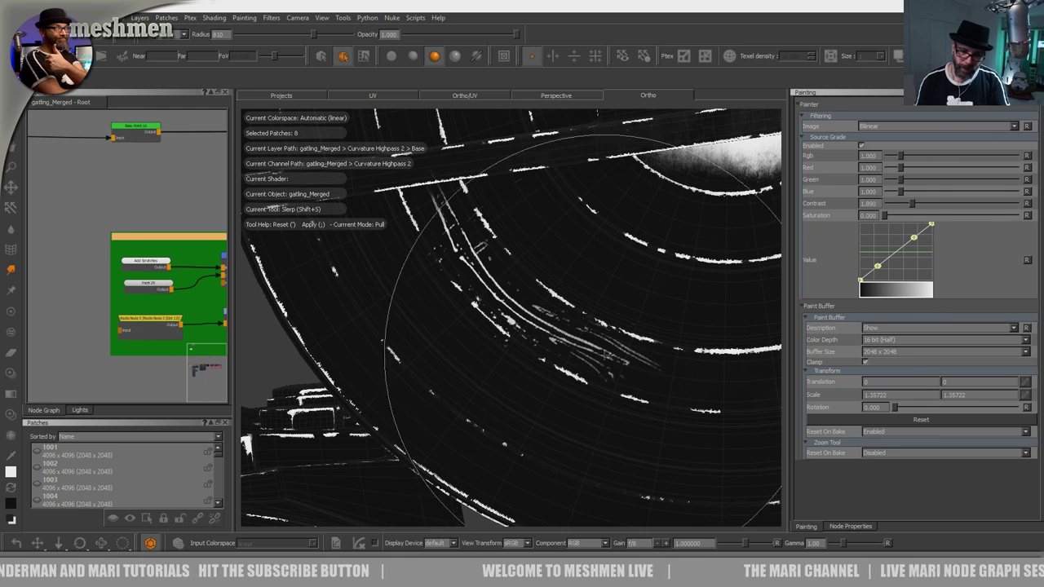
{"action": "left_click_drag", "start_coordinate": [502, 310], "coordinate": [522, 328]}
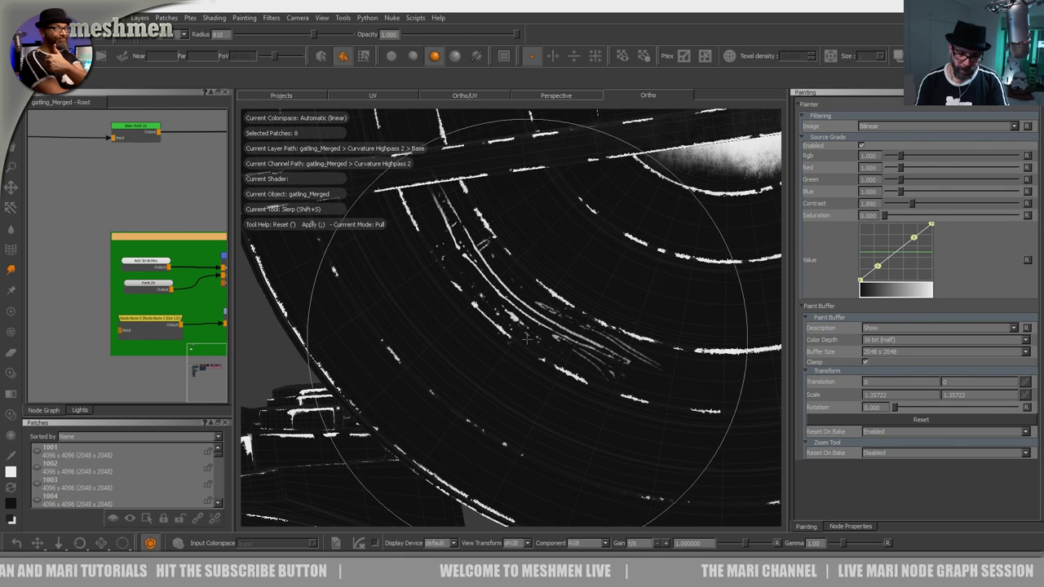
Step: Fade the curved drum scratches with the Eraser, using a textured hard-surface brush enlarged to a radius of 388
{"action": "key", "text": "e"}
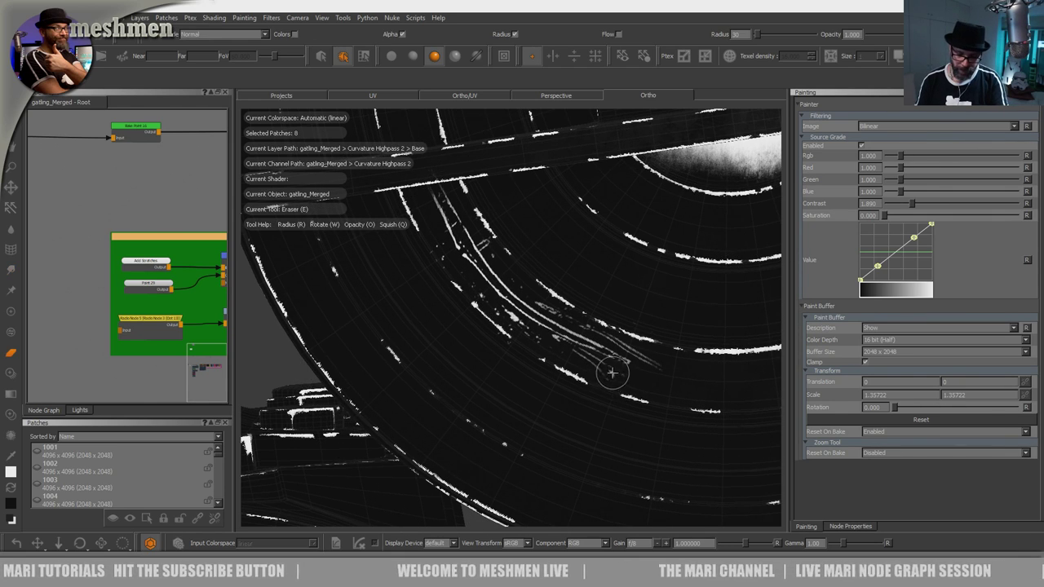
{"action": "key", "text": "k"}
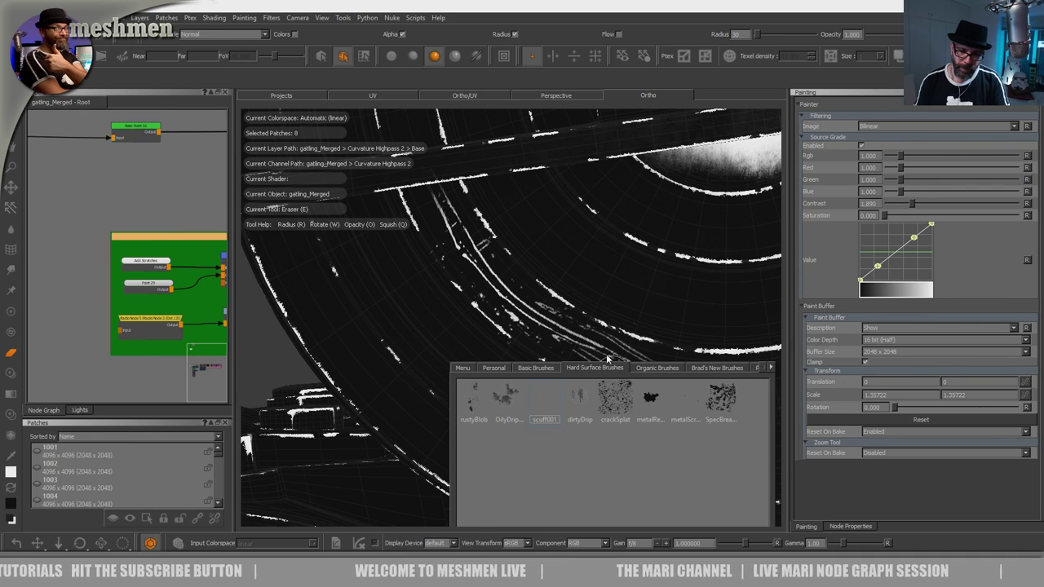
{"action": "key", "text": "r"}
{"action": "mouse_move", "coordinate": [580, 356]}
{"action": "left_mouse_down"}
{"action": "mouse_move", "coordinate": [639, 334]}
{"action": "mouse_move", "coordinate": [643, 382]}
{"action": "mouse_move", "coordinate": [663, 392]}
{"action": "mouse_move", "coordinate": [609, 364]}
{"action": "left_mouse_up"}
{"action": "right_click_drag", "start_coordinate": [605, 299], "coordinate": [559, 381], "text": "alt"}
{"action": "left_click_drag", "start_coordinate": [558, 381], "coordinate": [576, 371], "text": "alt"}
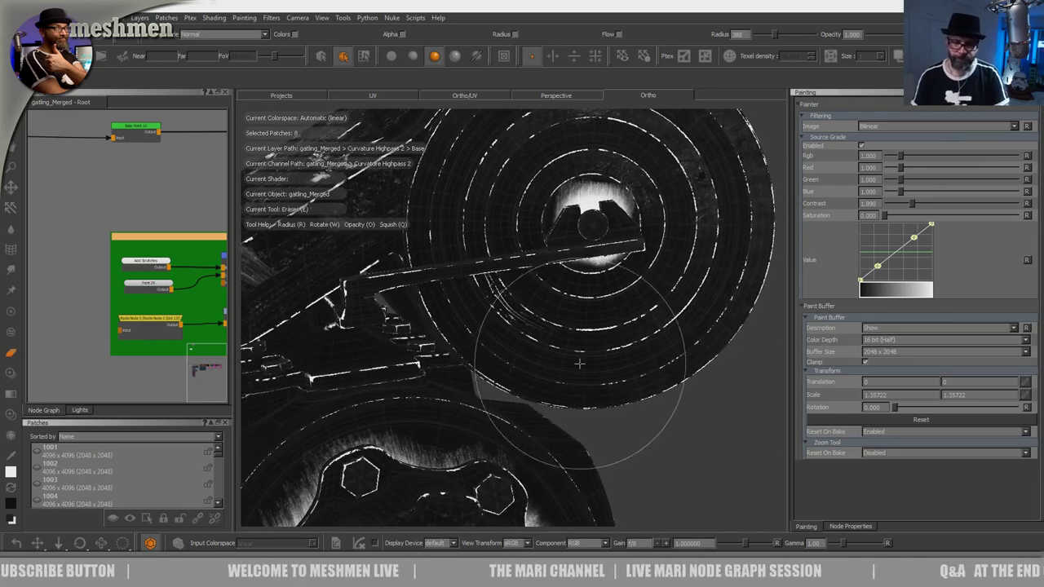
Step: Rotate and move the scratch image, paint scratches through just below the drum's hub and curve them with Slerp
{"action": "right_click_drag", "start_coordinate": [576, 371], "coordinate": [658, 315], "text": "alt"}
{"action": "mouse_move", "coordinate": [583, 333]}
{"action": "left_mouse_down", "text": "alt"}
{"action": "mouse_move", "coordinate": [515, 319]}
{"action": "mouse_move", "coordinate": [560, 321]}
{"action": "left_mouse_up", "text": "alt"}
{"action": "middle_click_drag", "start_coordinate": [560, 321], "coordinate": [508, 389], "text": "alt"}
{"action": "left_click_drag", "start_coordinate": [508, 390], "coordinate": [538, 379], "text": "alt"}
{"action": "key", "text": "u"}
{"action": "mouse_move", "coordinate": [564, 343]}
{"action": "left_mouse_down", "text": "ctrl"}
{"action": "mouse_move", "coordinate": [535, 374]}
{"action": "mouse_move", "coordinate": [545, 368]}
{"action": "left_mouse_up", "text": "ctrl"}
{"action": "mouse_move", "coordinate": [611, 331]}
{"action": "left_mouse_down", "text": "shift"}
{"action": "mouse_move", "coordinate": [538, 439]}
{"action": "mouse_move", "coordinate": [574, 468]}
{"action": "left_mouse_up", "text": "shift"}
{"action": "left_click_drag", "start_coordinate": [553, 282], "coordinate": [572, 306]}
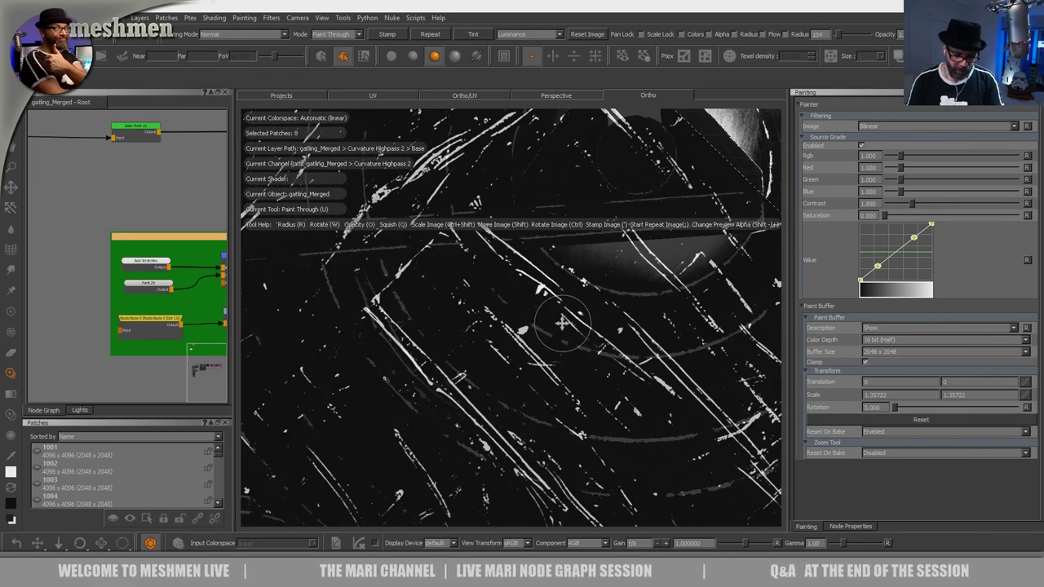
{"action": "key", "text": "shift+s"}
{"action": "left_click_drag", "start_coordinate": [543, 296], "coordinate": [533, 314]}
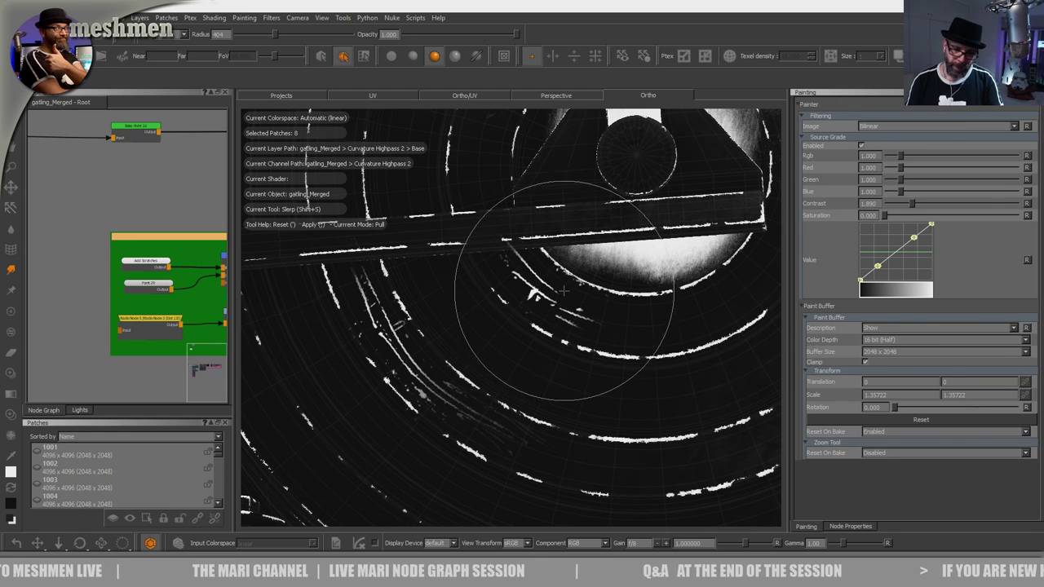
Step: Examine the curved scratches below the bracket on the drum side from several distances and angles
{"action": "mouse_move", "coordinate": [616, 329]}
{"action": "middle_mouse_down", "text": "alt"}
{"action": "mouse_move", "coordinate": [599, 331]}
{"action": "mouse_move", "coordinate": [613, 331]}
{"action": "middle_mouse_up", "text": "alt"}
{"action": "mouse_move", "coordinate": [612, 331]}
{"action": "right_mouse_down", "text": "alt"}
{"action": "mouse_move", "coordinate": [544, 310]}
{"action": "mouse_move", "coordinate": [530, 357]}
{"action": "right_mouse_up", "text": "alt"}
{"action": "middle_click_drag", "start_coordinate": [531, 357], "coordinate": [616, 360], "text": "alt"}
{"action": "right_click_drag", "start_coordinate": [616, 360], "coordinate": [612, 310], "text": "alt"}
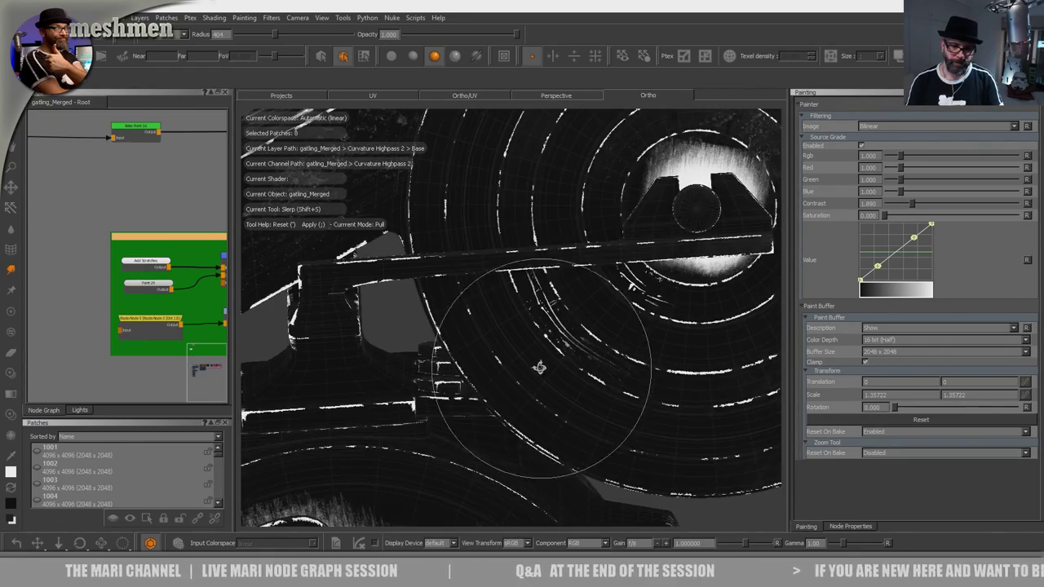
{"action": "left_click_drag", "start_coordinate": [546, 367], "coordinate": [542, 382], "text": "alt"}
{"action": "right_click_drag", "start_coordinate": [542, 382], "coordinate": [534, 326], "text": "alt"}
{"action": "left_click_drag", "start_coordinate": [554, 329], "coordinate": [503, 331], "text": "alt"}
{"action": "middle_click_drag", "start_coordinate": [500, 331], "coordinate": [432, 338], "text": "alt"}
{"action": "right_click_drag", "start_coordinate": [432, 338], "coordinate": [489, 340], "text": "alt"}
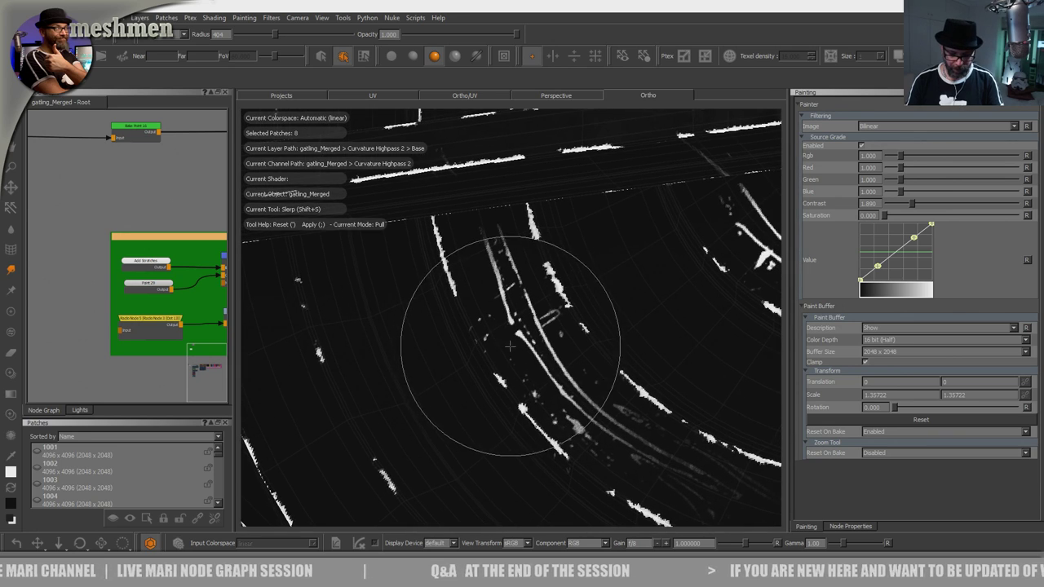
Step: Select the drum's mesh and isolate it so that the bracket no longer covers the drum side
{"action": "key", "text": "p"}
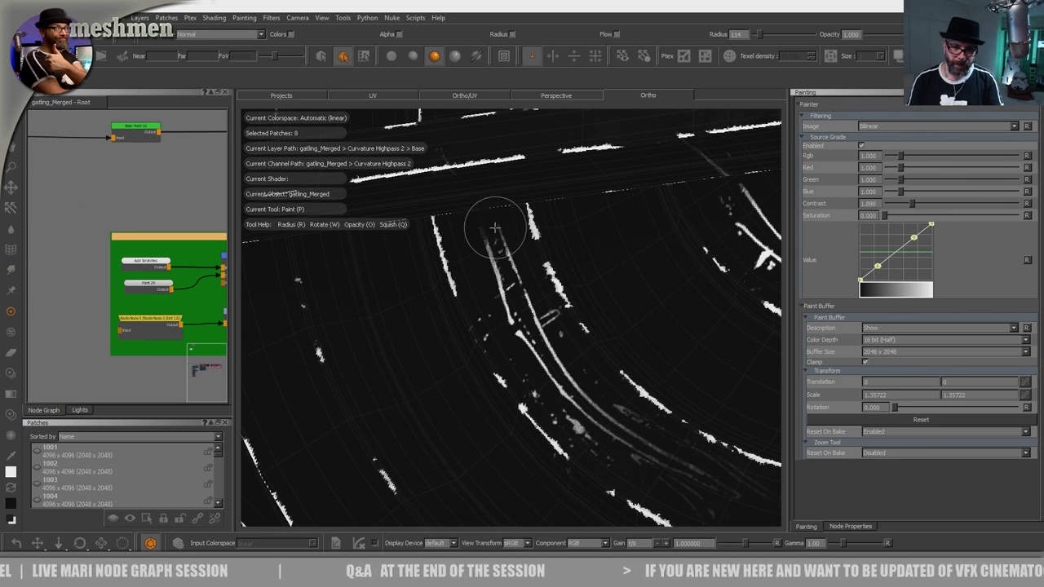
{"action": "right_click_drag", "start_coordinate": [479, 241], "coordinate": [428, 261], "text": "alt"}
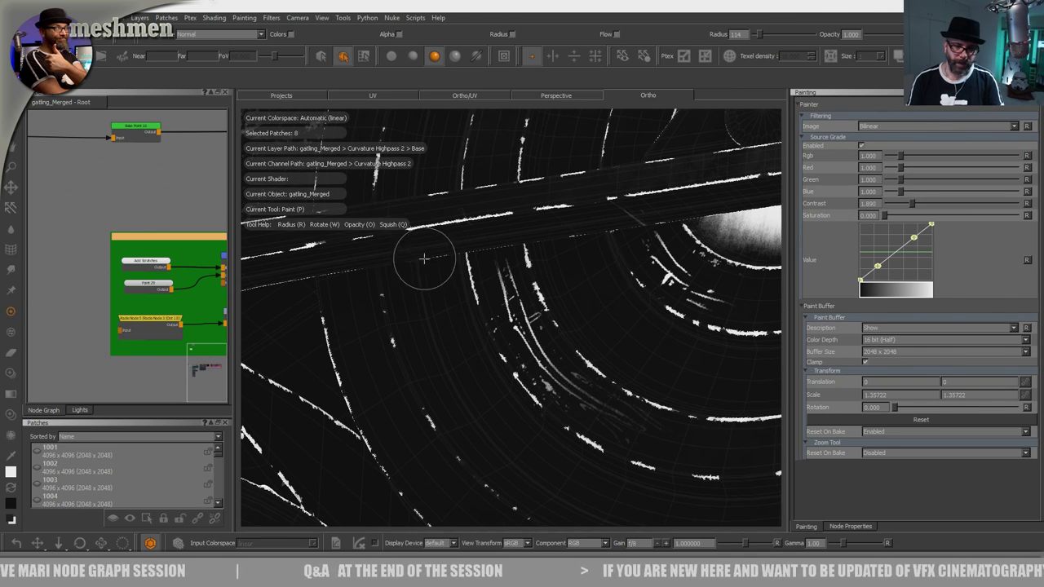
{"action": "key", "text": "s"}
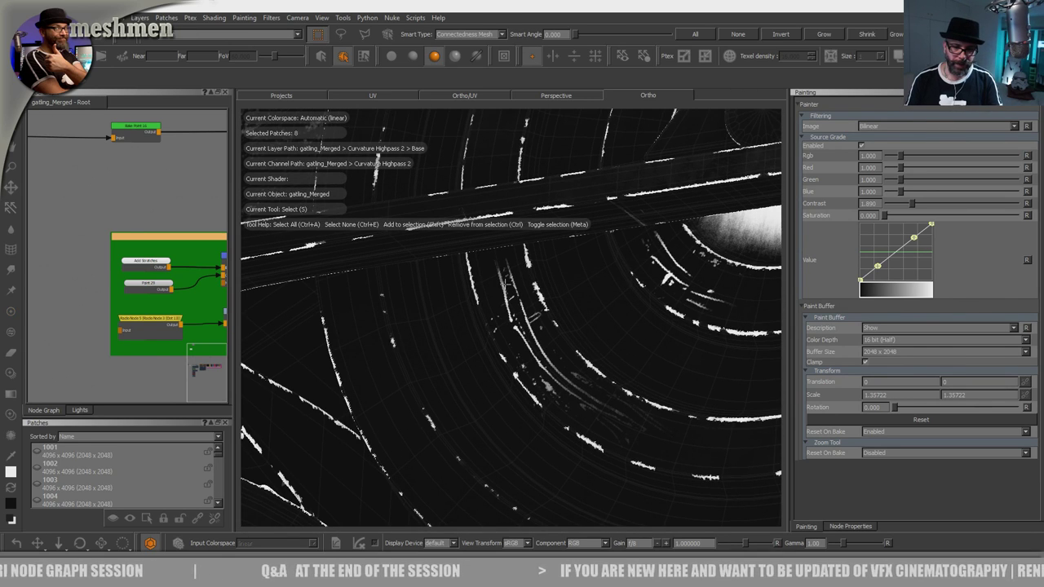
{"action": "left_click", "coordinate": [504, 290]}
{"action": "scroll", "coordinate": [504, 298], "scroll_direction": "up", "scroll_amount": 5}
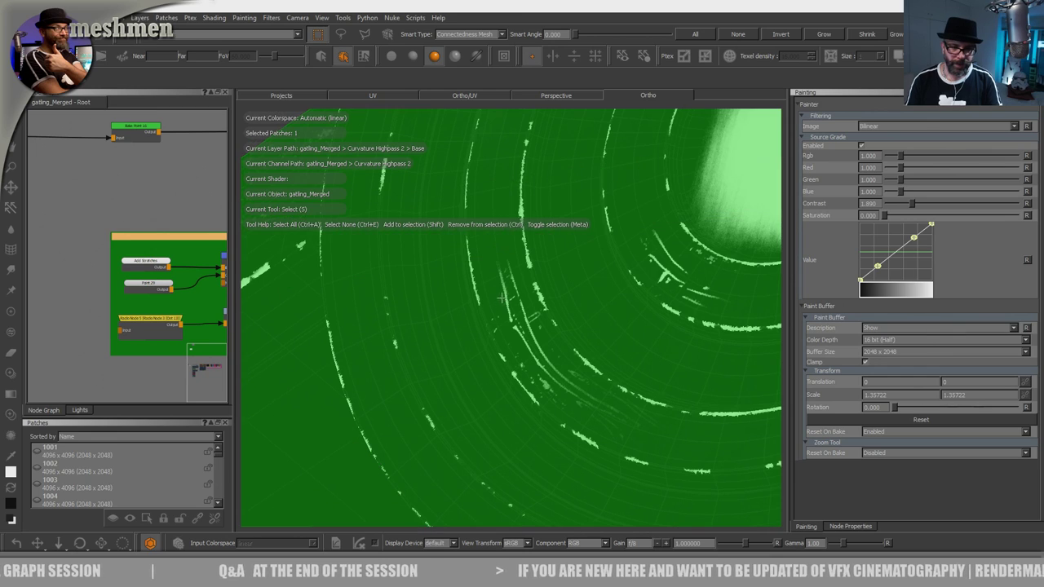
Step: Paint textured white scuffs over the upper starts of the curved scratches on both ring bands of the drum
{"action": "key", "text": "u"}
{"action": "mouse_move", "coordinate": [499, 269]}
{"action": "left_mouse_down"}
{"action": "mouse_move", "coordinate": [505, 282]}
{"action": "mouse_move", "coordinate": [499, 265]}
{"action": "left_mouse_up"}
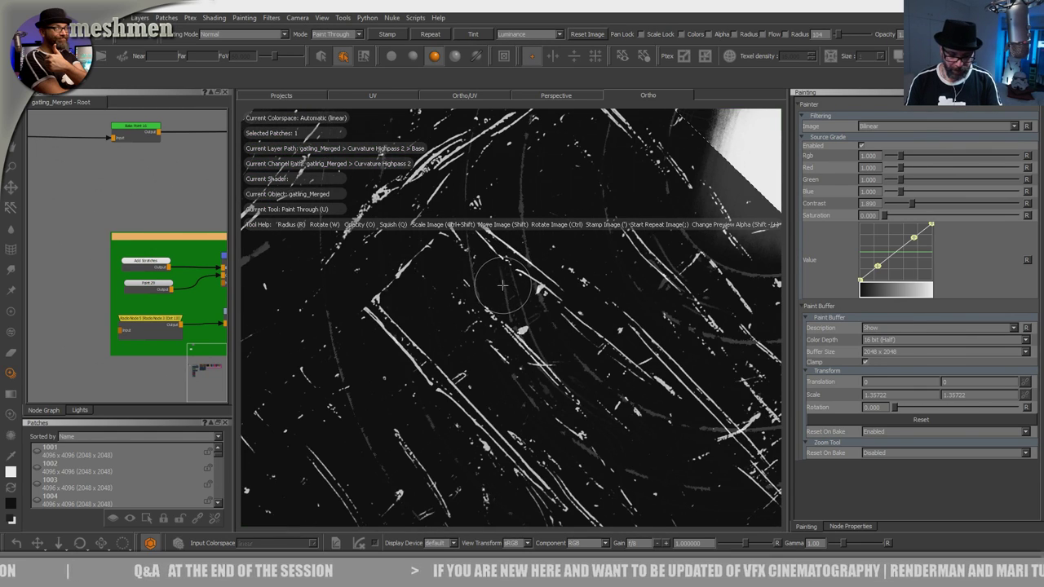
{"action": "key", "text": "p"}
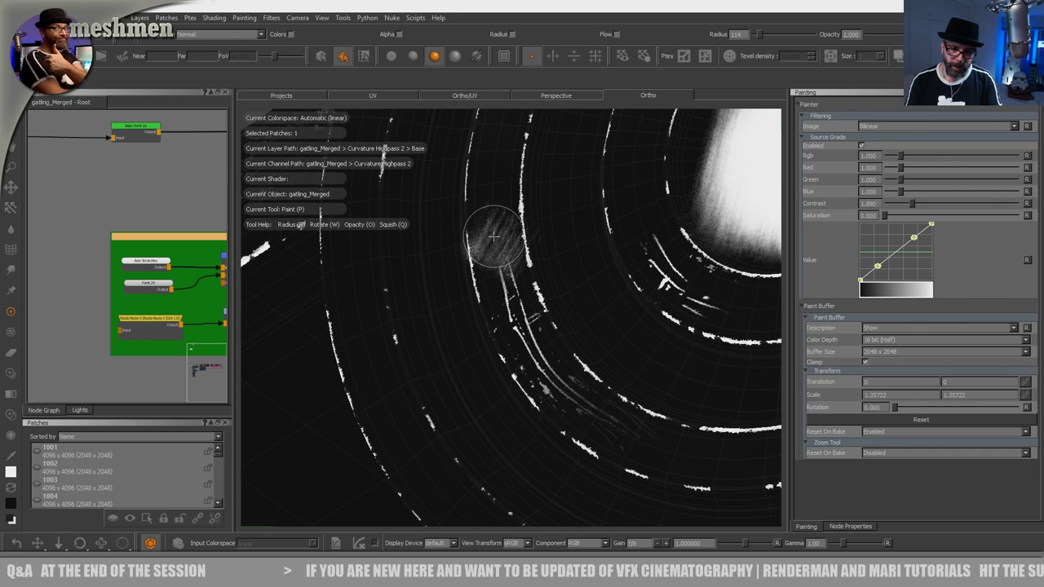
{"action": "middle_click_drag", "start_coordinate": [650, 273], "coordinate": [615, 286], "text": "alt"}
{"action": "left_click_drag", "start_coordinate": [597, 227], "coordinate": [617, 257]}
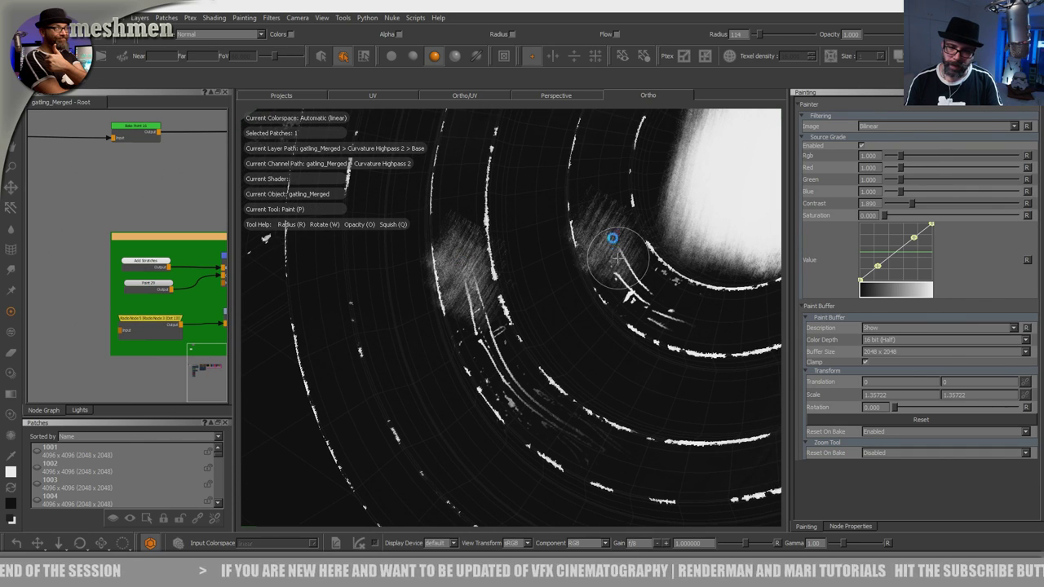
{"action": "mouse_move", "coordinate": [610, 206]}
{"action": "right_mouse_down", "text": "alt"}
{"action": "mouse_move", "coordinate": [576, 244]}
{"action": "mouse_move", "coordinate": [608, 269]}
{"action": "right_mouse_up", "text": "alt"}
{"action": "middle_click_drag", "start_coordinate": [607, 269], "coordinate": [563, 299], "text": "alt"}
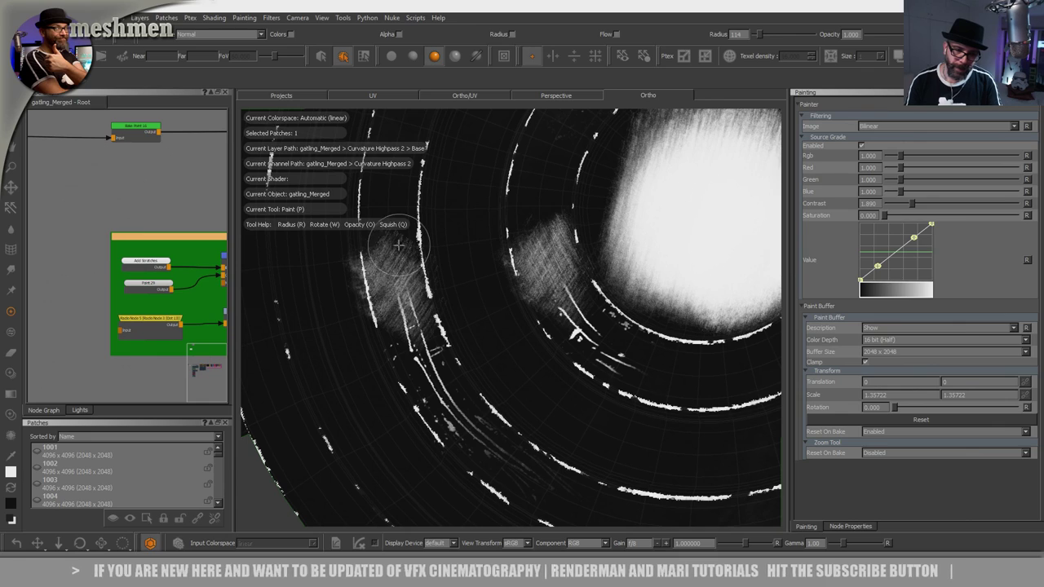
{"action": "left_click_drag", "start_coordinate": [398, 246], "coordinate": [385, 269]}
Step: Swap the paint colour to black and trim the edges of the two scuffs on the drum's ring bands
{"action": "mouse_move", "coordinate": [408, 317]}
{"action": "right_mouse_down", "text": "alt"}
{"action": "mouse_move", "coordinate": [410, 330]}
{"action": "mouse_move", "coordinate": [373, 336]}
{"action": "mouse_move", "coordinate": [415, 333]}
{"action": "mouse_move", "coordinate": [388, 322]}
{"action": "mouse_move", "coordinate": [492, 277]}
{"action": "right_mouse_up", "text": "alt"}
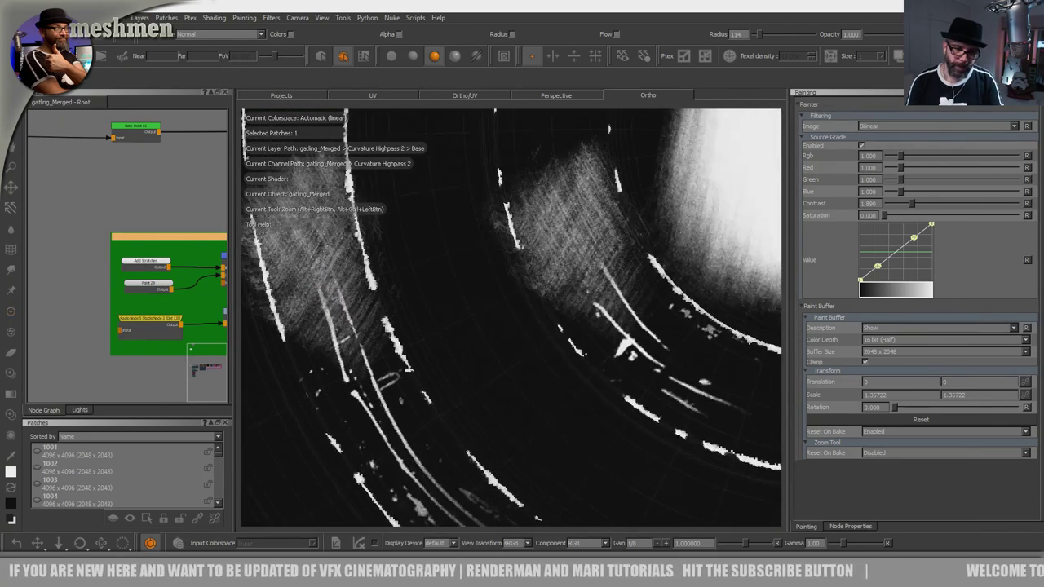
{"action": "middle_click_drag", "start_coordinate": [410, 271], "coordinate": [478, 340], "text": "alt"}
{"action": "right_click_drag", "start_coordinate": [478, 339], "coordinate": [458, 334], "text": "alt"}
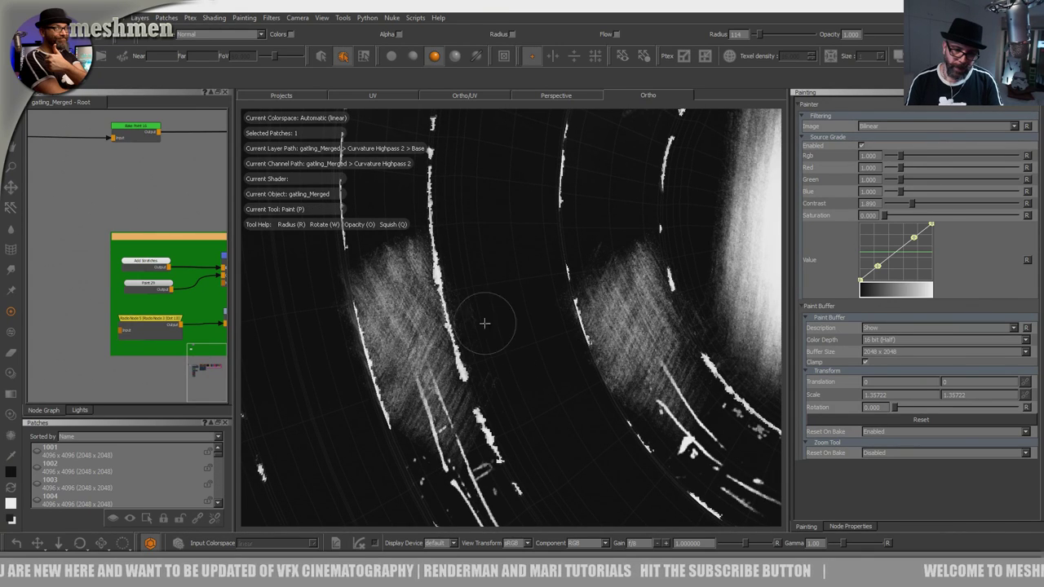
{"action": "mouse_move", "coordinate": [436, 316]}
{"action": "left_mouse_down", "text": "alt"}
{"action": "mouse_move", "coordinate": [505, 345]}
{"action": "mouse_move", "coordinate": [495, 342]}
{"action": "left_mouse_up", "text": "alt"}
{"action": "left_click_drag", "start_coordinate": [409, 451], "coordinate": [389, 376]}
{"action": "middle_click_drag", "start_coordinate": [607, 345], "coordinate": [550, 314], "text": "alt"}
{"action": "mouse_move", "coordinate": [559, 329]}
{"action": "left_mouse_down"}
{"action": "mouse_move", "coordinate": [508, 338]}
{"action": "mouse_move", "coordinate": [554, 340]}
{"action": "left_mouse_up"}
{"action": "left_click_drag", "start_coordinate": [576, 229], "coordinate": [590, 262]}
Step: Check the scuffs with the hidden parts shown again, and isolate the drum once more
{"action": "right_click_drag", "start_coordinate": [589, 262], "coordinate": [534, 322], "text": "alt"}
{"action": "left_click_drag", "start_coordinate": [535, 323], "coordinate": [562, 326], "text": "alt"}
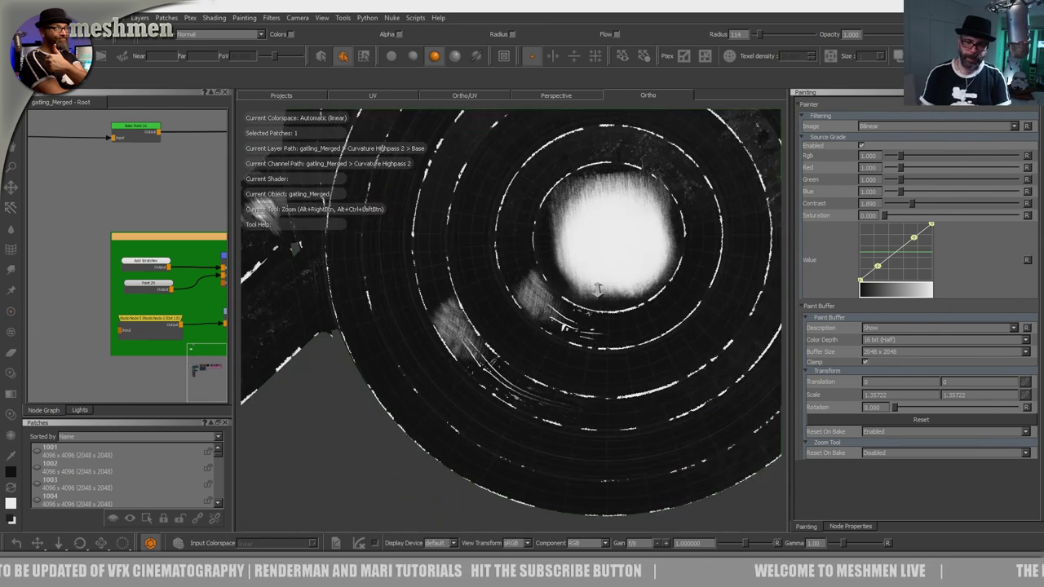
{"action": "right_click_drag", "start_coordinate": [562, 326], "coordinate": [599, 338], "text": "alt"}
{"action": "middle_click_drag", "start_coordinate": [599, 337], "coordinate": [527, 349], "text": "alt"}
{"action": "key", "text": "ctrl+shift+h"}
{"action": "left_click_drag", "start_coordinate": [532, 342], "coordinate": [508, 323], "text": "alt"}
{"action": "middle_click_drag", "start_coordinate": [508, 323], "coordinate": [602, 319], "text": "alt"}
{"action": "right_click_drag", "start_coordinate": [444, 318], "coordinate": [508, 301], "text": "alt"}
{"action": "key", "text": "shift+h"}
Step: Paint black over the upper ends of both scuffs to cut them back on the drum's ring bands
{"action": "middle_click_drag", "start_coordinate": [470, 300], "coordinate": [514, 351], "text": "alt"}
{"action": "left_click_drag", "start_coordinate": [514, 350], "coordinate": [512, 392], "text": "alt"}
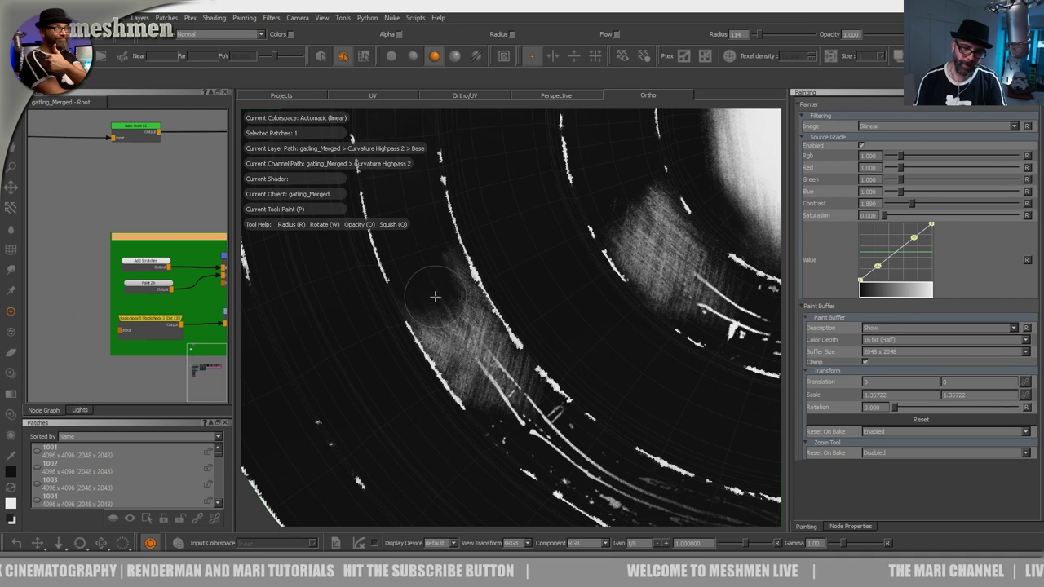
{"action": "mouse_move", "coordinate": [693, 222]}
{"action": "left_mouse_down"}
{"action": "mouse_move", "coordinate": [670, 211]}
{"action": "mouse_move", "coordinate": [620, 231]}
{"action": "left_mouse_up"}
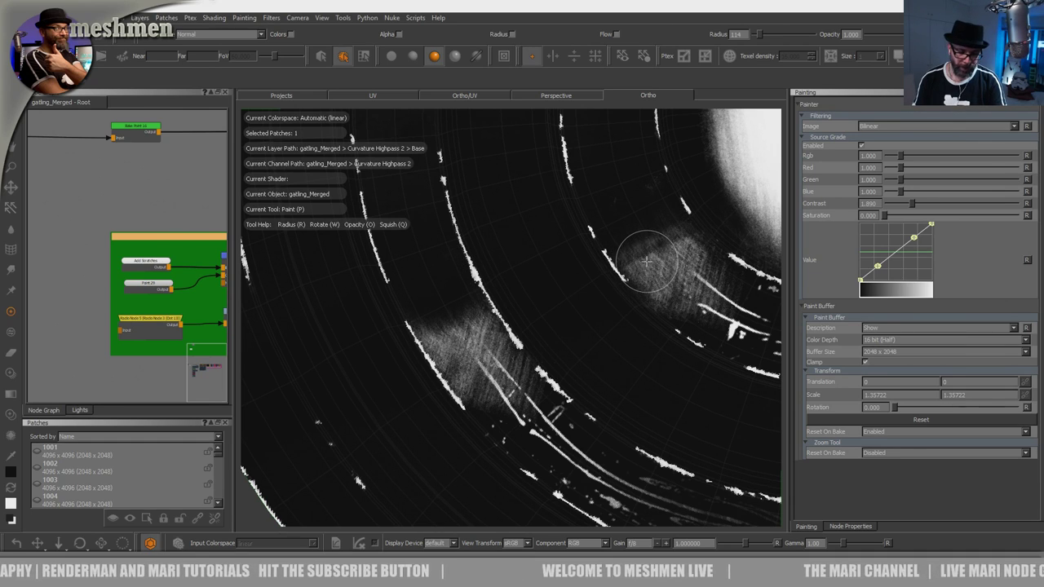
Step: Paint a textured white scuff across the ring on the right side of the drum's hub
{"action": "key", "text": "ctrl+h"}
{"action": "left_click_drag", "start_coordinate": [664, 241], "coordinate": [560, 319], "text": "alt"}
{"action": "right_click_drag", "start_coordinate": [560, 318], "coordinate": [668, 285], "text": "alt"}
{"action": "middle_click_drag", "start_coordinate": [669, 285], "coordinate": [554, 319], "text": "alt"}
{"action": "right_click_drag", "start_coordinate": [554, 320], "coordinate": [537, 348], "text": "alt"}
{"action": "key", "text": "p"}
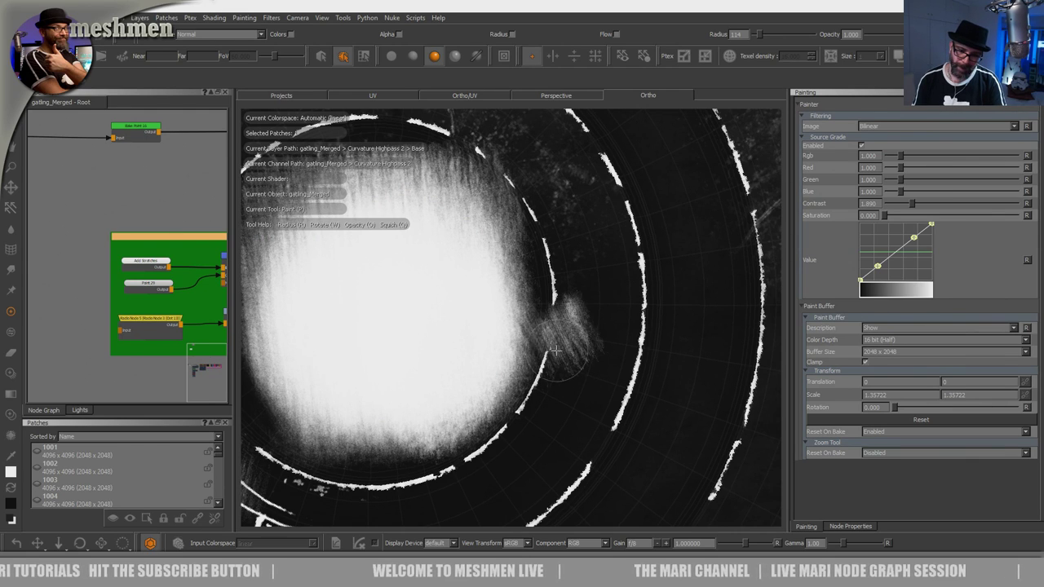
Step: Brush a soft worn patch at the edge of the disc's white centre and add scratches over it with Paint Through
{"action": "left_click_drag", "start_coordinate": [540, 338], "coordinate": [571, 374]}
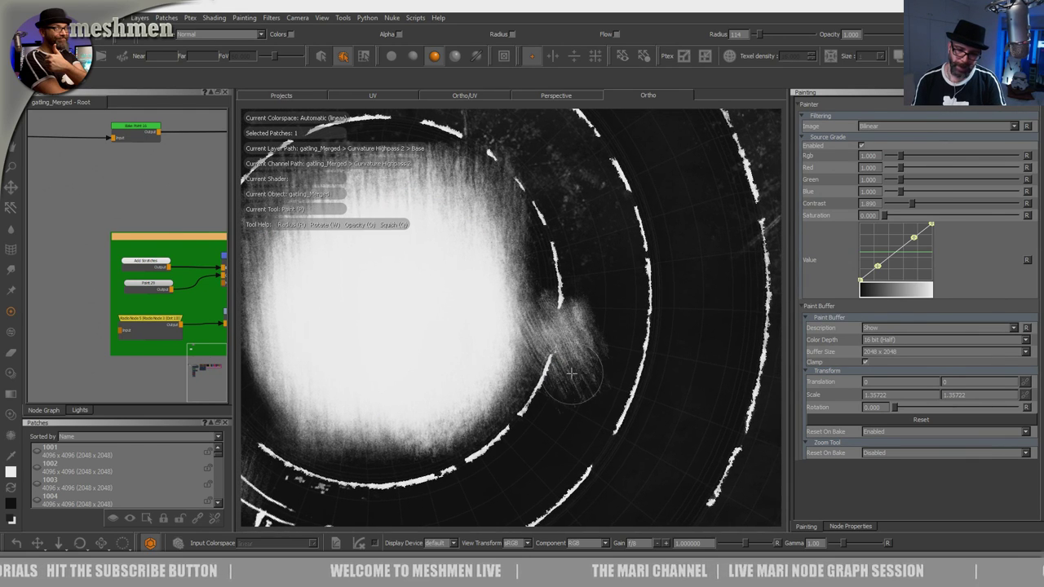
{"action": "key", "text": "u"}
{"action": "mouse_move", "coordinate": [524, 419]}
{"action": "left_mouse_down", "text": "ctrl"}
{"action": "mouse_move", "coordinate": [727, 392]}
{"action": "mouse_move", "coordinate": [597, 398]}
{"action": "left_mouse_up", "text": "ctrl"}
{"action": "mouse_move", "coordinate": [595, 396]}
{"action": "left_mouse_down"}
{"action": "mouse_move", "coordinate": [577, 403]}
{"action": "mouse_move", "coordinate": [594, 390]}
{"action": "left_mouse_up"}
Step: Reorient the scratch image and paint faint scratches through it into the band below the disc's white centre
{"action": "right_click_drag", "start_coordinate": [580, 354], "coordinate": [424, 432], "text": "alt"}
{"action": "middle_click_drag", "start_coordinate": [424, 432], "coordinate": [417, 439], "text": "alt"}
{"action": "right_click_drag", "start_coordinate": [417, 439], "coordinate": [579, 352], "text": "alt"}
{"action": "left_click_drag", "start_coordinate": [563, 383], "coordinate": [732, 379], "text": "ctrl"}
{"action": "left_click_drag", "start_coordinate": [676, 256], "coordinate": [644, 314], "text": "shift"}
{"action": "mouse_move", "coordinate": [641, 350]}
{"action": "left_mouse_down", "text": "shift"}
{"action": "mouse_move", "coordinate": [757, 264]}
{"action": "mouse_move", "coordinate": [739, 363]}
{"action": "left_mouse_up", "text": "shift"}
{"action": "left_click_drag", "start_coordinate": [603, 410], "coordinate": [709, 459], "text": "shift"}
{"action": "left_click_drag", "start_coordinate": [595, 334], "coordinate": [577, 348]}
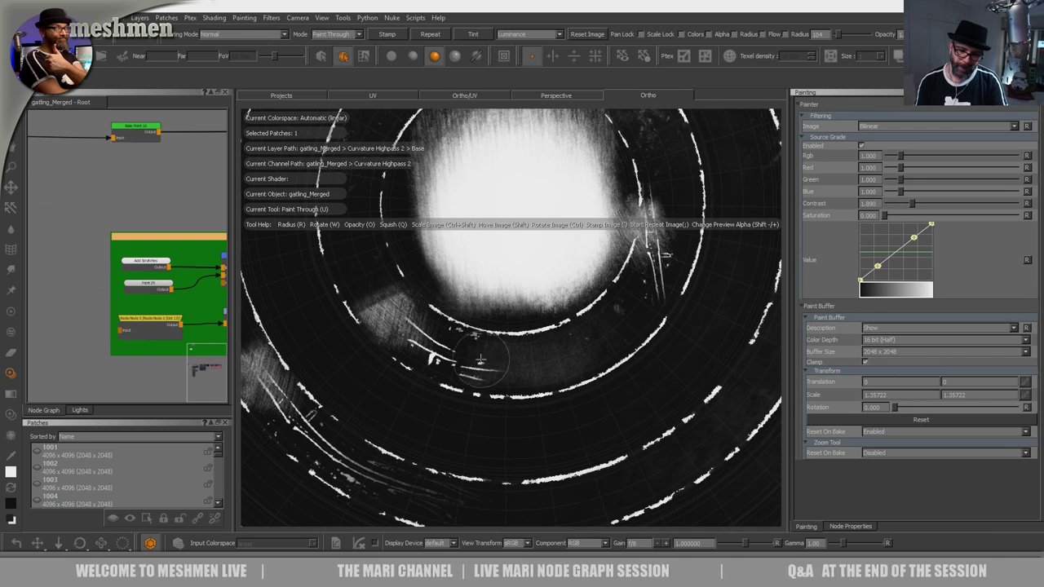
{"action": "left_click_drag", "start_coordinate": [405, 319], "coordinate": [412, 323]}
{"action": "left_click_drag", "start_coordinate": [570, 342], "coordinate": [511, 361]}
Step: Paint faint grunge through the image along the disc's lower-left outer rim
{"action": "right_click_drag", "start_coordinate": [511, 361], "coordinate": [499, 358], "text": "alt"}
{"action": "middle_click_drag", "start_coordinate": [499, 358], "coordinate": [512, 356], "text": "alt"}
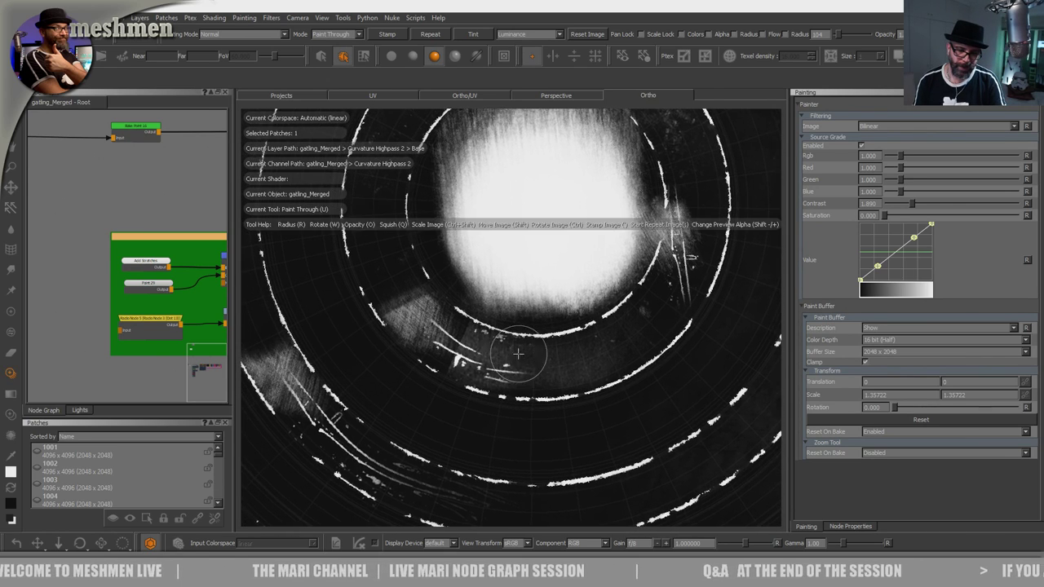
{"action": "right_click_drag", "start_coordinate": [509, 352], "coordinate": [533, 351], "text": "alt"}
{"action": "middle_click_drag", "start_coordinate": [534, 351], "coordinate": [527, 352], "text": "alt"}
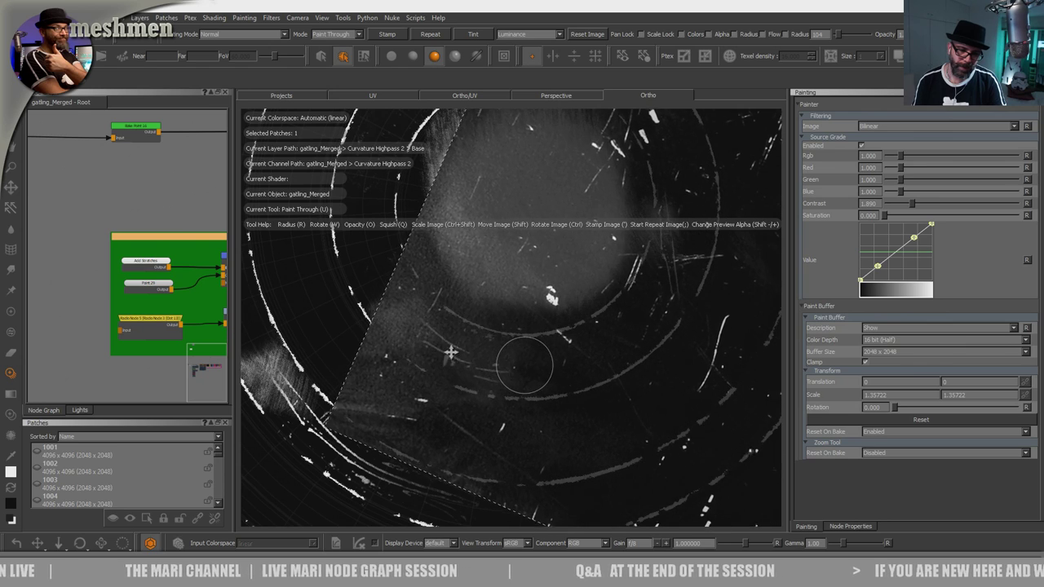
{"action": "mouse_move", "coordinate": [496, 350]}
{"action": "middle_mouse_down", "text": "alt"}
{"action": "mouse_move", "coordinate": [496, 373]}
{"action": "mouse_move", "coordinate": [543, 368]}
{"action": "middle_mouse_up", "text": "alt"}
{"action": "left_click_drag", "start_coordinate": [543, 367], "coordinate": [374, 449], "text": "alt"}
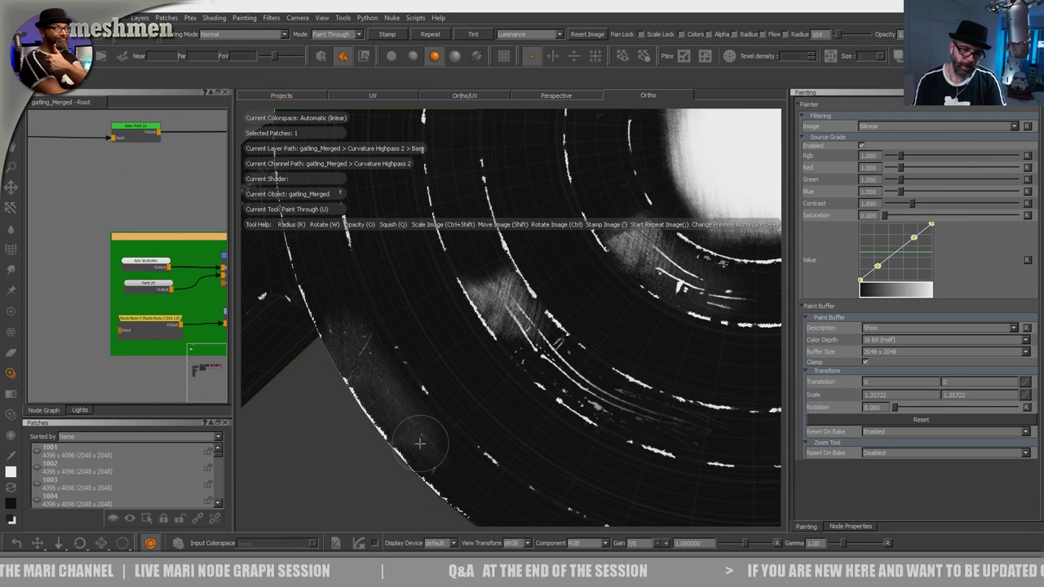
Step: Rotate the scratch image, paint scratches across the disc's lower middle rings, and bend them with the Slerp tool
{"action": "right_click_drag", "start_coordinate": [506, 452], "coordinate": [531, 410], "text": "alt"}
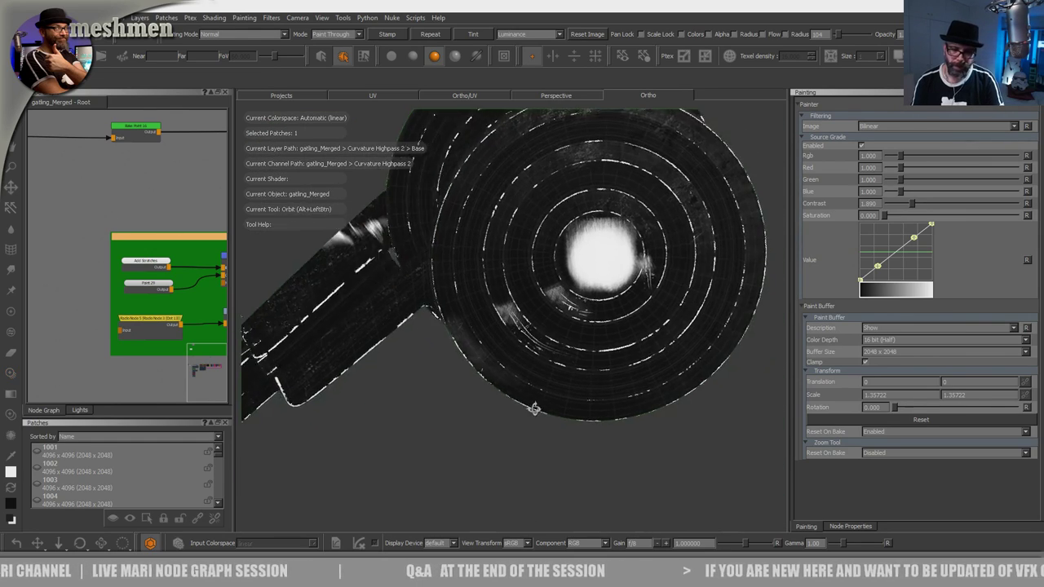
{"action": "left_click_drag", "start_coordinate": [531, 410], "coordinate": [447, 424], "text": "alt"}
{"action": "right_click_drag", "start_coordinate": [448, 424], "coordinate": [590, 384], "text": "alt"}
{"action": "middle_click_drag", "start_coordinate": [546, 331], "coordinate": [499, 283], "text": "alt"}
{"action": "right_click_drag", "start_coordinate": [499, 282], "coordinate": [536, 368], "text": "alt"}
{"action": "mouse_move", "coordinate": [536, 367]}
{"action": "left_mouse_down", "text": "alt"}
{"action": "mouse_move", "coordinate": [519, 353]}
{"action": "mouse_move", "coordinate": [562, 385]}
{"action": "left_mouse_up", "text": "alt"}
{"action": "middle_click_drag", "start_coordinate": [562, 384], "coordinate": [580, 350], "text": "alt"}
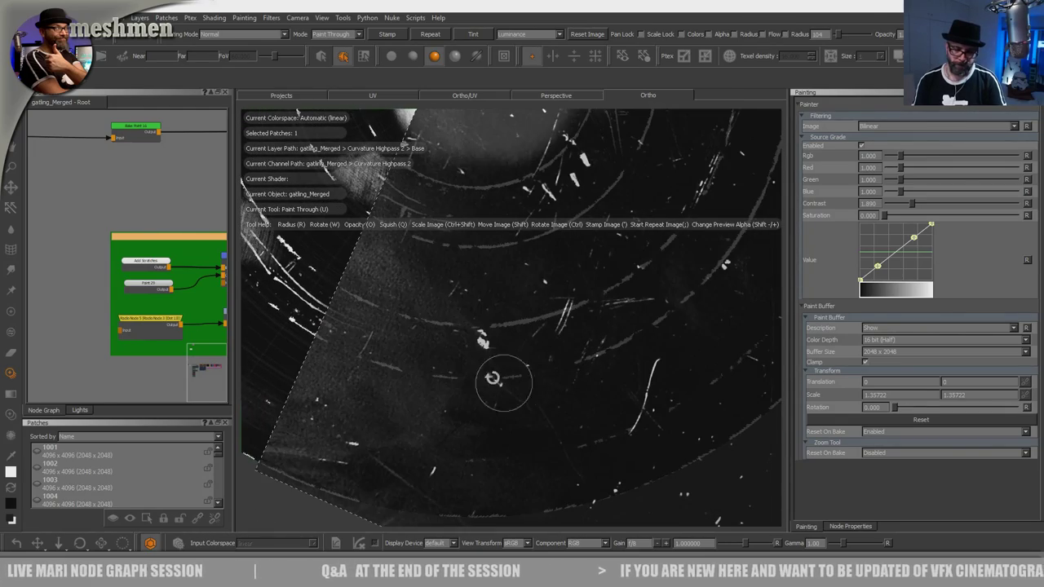
{"action": "left_click_drag", "start_coordinate": [491, 376], "coordinate": [632, 155], "text": "ctrl"}
{"action": "mouse_move", "coordinate": [610, 324]}
{"action": "left_mouse_down", "text": "ctrl"}
{"action": "mouse_move", "coordinate": [576, 268]}
{"action": "mouse_move", "coordinate": [557, 270]}
{"action": "mouse_move", "coordinate": [553, 377]}
{"action": "mouse_move", "coordinate": [568, 333]}
{"action": "left_mouse_up", "text": "ctrl"}
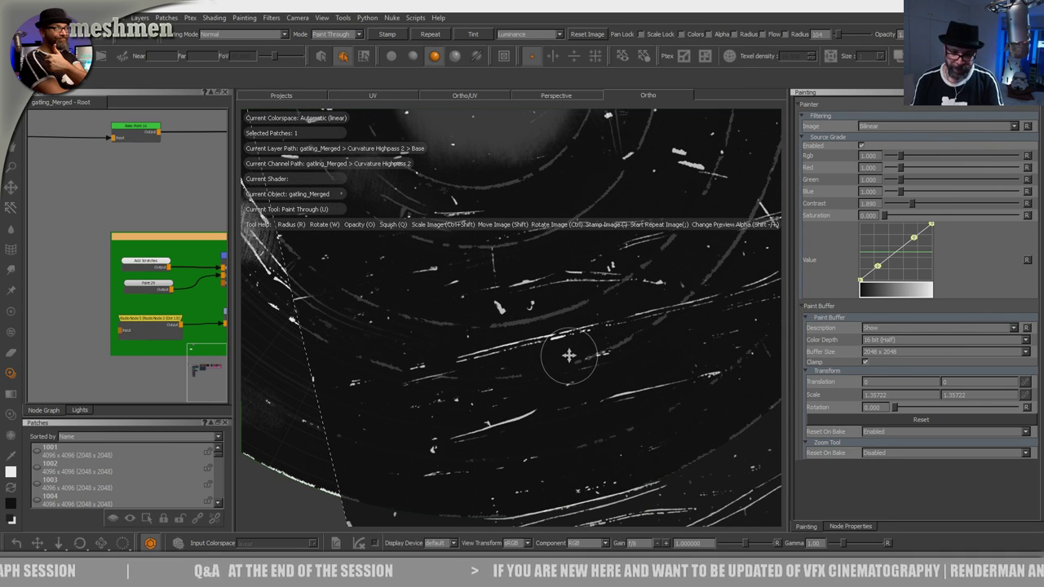
{"action": "left_click_drag", "start_coordinate": [564, 363], "coordinate": [565, 360]}
{"action": "key", "text": "shift+s"}
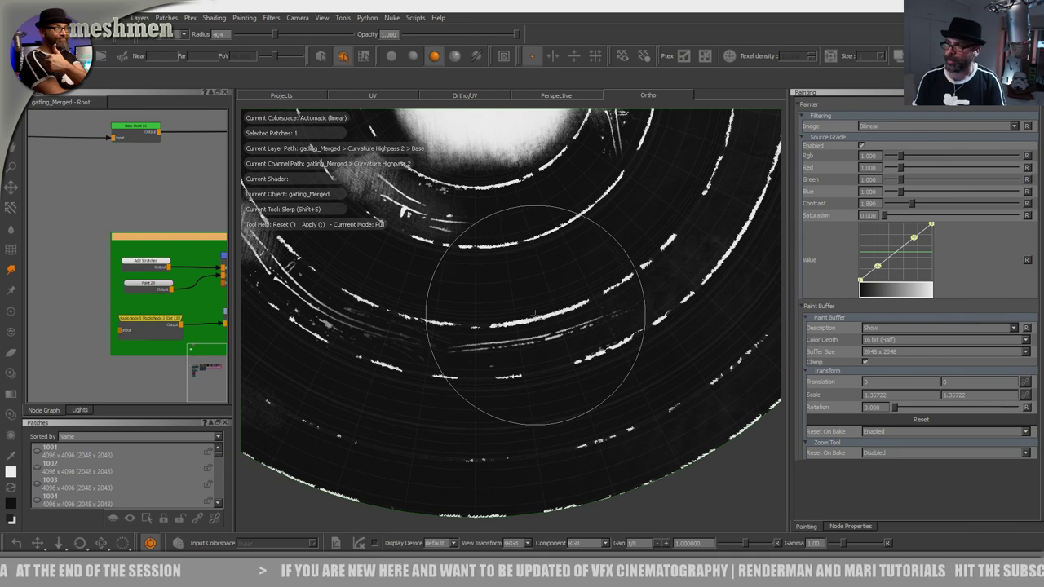
Step: Paint scratches through the image along the disc's lower outer rim and bend them with the Slerp tool
{"action": "right_click_drag", "start_coordinate": [605, 296], "coordinate": [499, 367], "text": "alt"}
{"action": "left_click_drag", "start_coordinate": [499, 371], "coordinate": [529, 362], "text": "alt"}
{"action": "right_click_drag", "start_coordinate": [530, 362], "coordinate": [551, 301], "text": "alt"}
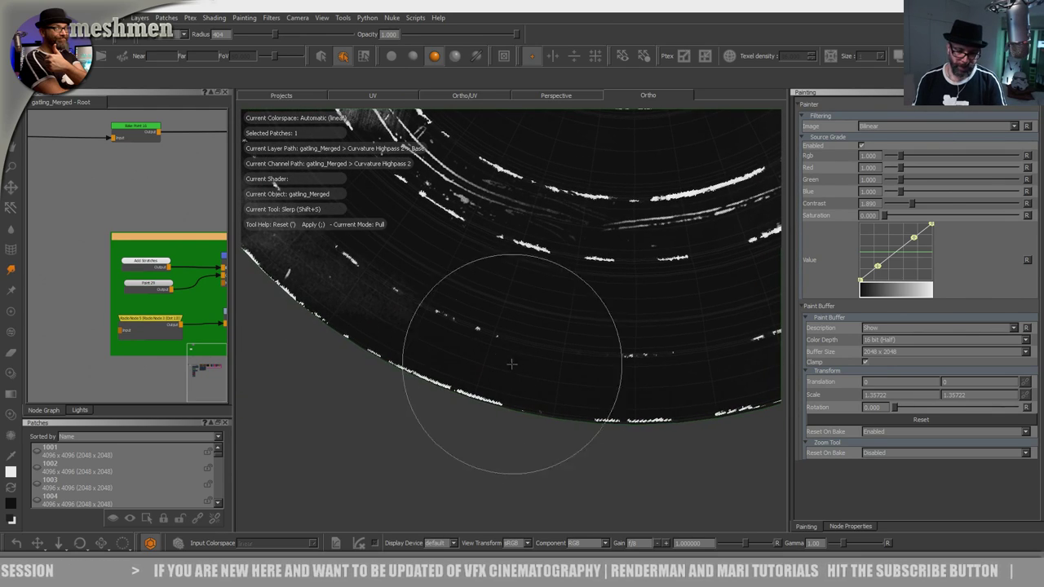
{"action": "key", "text": "u"}
{"action": "mouse_move", "coordinate": [436, 387]}
{"action": "left_mouse_down", "text": "ctrl"}
{"action": "mouse_move", "coordinate": [493, 317]}
{"action": "mouse_move", "coordinate": [627, 400]}
{"action": "left_mouse_up", "text": "ctrl"}
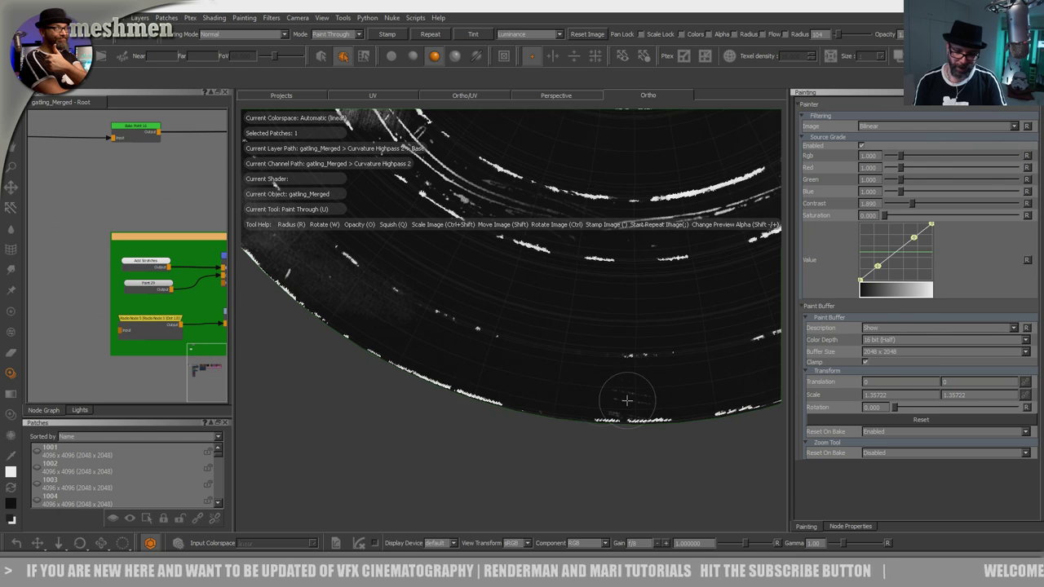
{"action": "key", "text": "shift+s"}
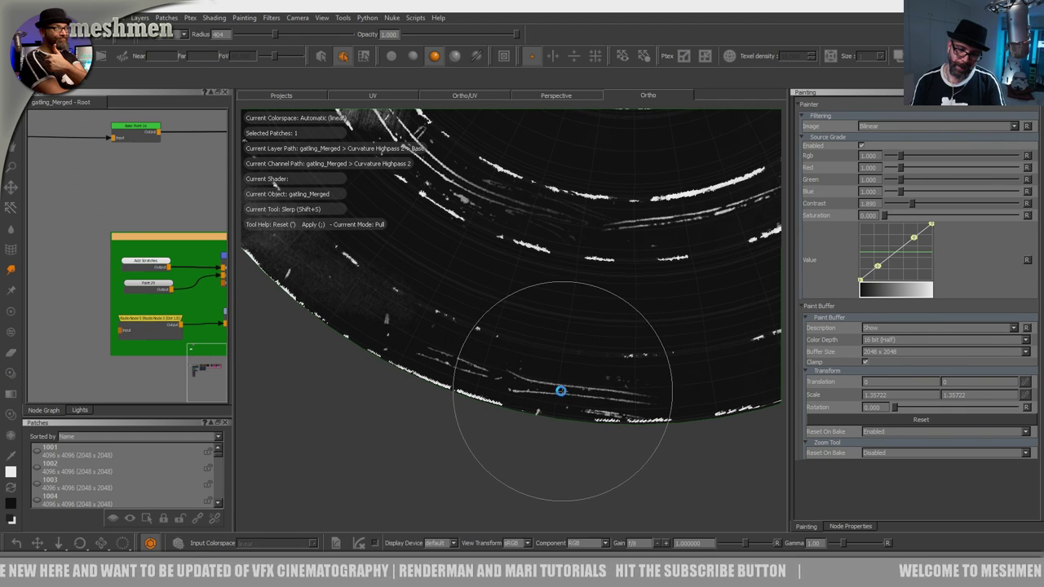
Step: Examine the scratches around the disc from several angles and distances
{"action": "right_click_drag", "start_coordinate": [634, 329], "coordinate": [519, 362], "text": "alt"}
{"action": "mouse_move", "coordinate": [519, 361]}
{"action": "left_mouse_down", "text": "alt"}
{"action": "mouse_move", "coordinate": [538, 403]}
{"action": "mouse_move", "coordinate": [534, 444]}
{"action": "mouse_move", "coordinate": [653, 351]}
{"action": "mouse_move", "coordinate": [549, 385]}
{"action": "mouse_move", "coordinate": [524, 353]}
{"action": "left_mouse_up", "text": "alt"}
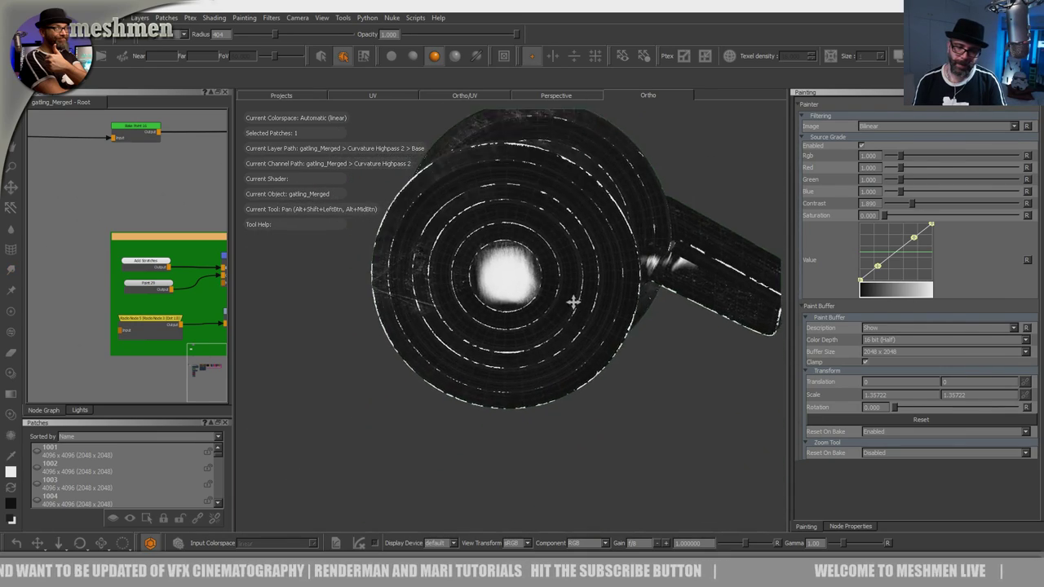
{"action": "right_click_drag", "start_coordinate": [573, 301], "coordinate": [558, 331], "text": "alt"}
{"action": "middle_click_drag", "start_coordinate": [548, 329], "coordinate": [578, 449], "text": "alt"}
{"action": "right_click_drag", "start_coordinate": [578, 449], "coordinate": [571, 411], "text": "alt"}
{"action": "middle_click_drag", "start_coordinate": [571, 410], "coordinate": [566, 389], "text": "alt"}
{"action": "right_click_drag", "start_coordinate": [566, 389], "coordinate": [544, 364], "text": "alt"}
{"action": "middle_click_drag", "start_coordinate": [503, 344], "coordinate": [568, 479], "text": "alt"}
{"action": "middle_click_drag", "start_coordinate": [524, 436], "coordinate": [494, 340], "text": "alt"}
{"action": "right_click_drag", "start_coordinate": [494, 340], "coordinate": [496, 387], "text": "alt"}
{"action": "left_click_drag", "start_coordinate": [496, 387], "coordinate": [583, 407], "text": "alt"}
{"action": "left_click_drag", "start_coordinate": [495, 340], "coordinate": [510, 352], "text": "alt"}
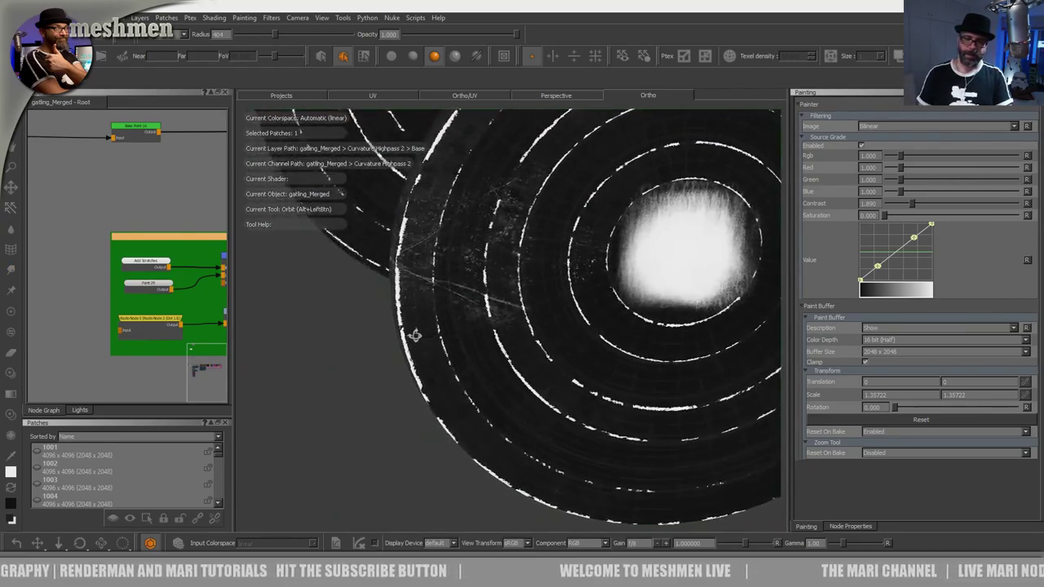
{"action": "mouse_move", "coordinate": [435, 309]}
{"action": "left_mouse_down", "text": "alt"}
{"action": "mouse_move", "coordinate": [459, 357]}
{"action": "mouse_move", "coordinate": [495, 346]}
{"action": "mouse_move", "coordinate": [508, 360]}
{"action": "mouse_move", "coordinate": [414, 337]}
{"action": "left_mouse_up", "text": "alt"}
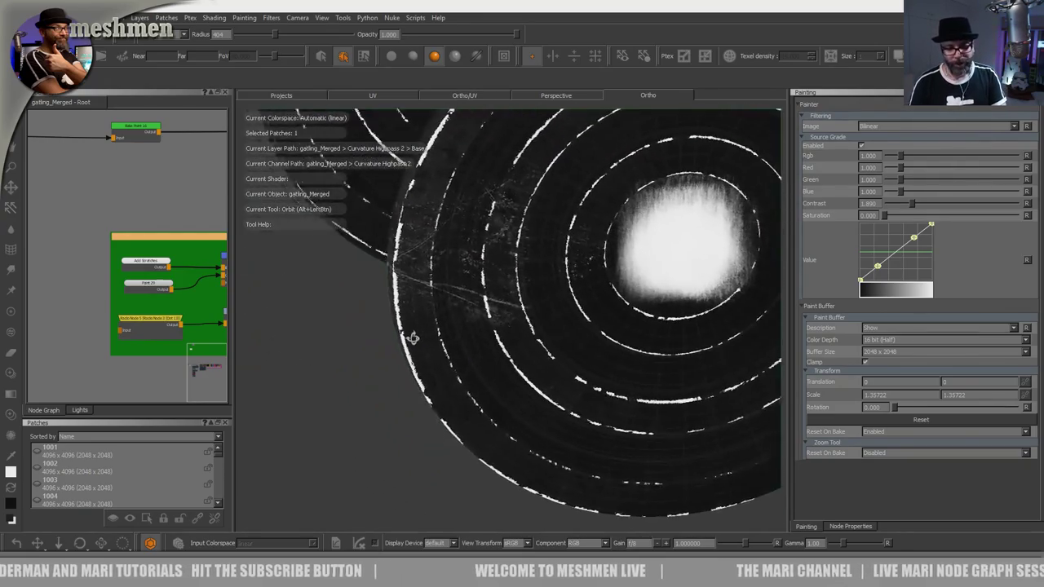
Step: Paint over the long scratches at the disc's left edge in black with the Paint tool
{"action": "right_click_drag", "start_coordinate": [415, 338], "coordinate": [494, 328], "text": "alt"}
{"action": "middle_click_drag", "start_coordinate": [494, 329], "coordinate": [496, 382], "text": "alt"}
{"action": "key", "text": "p"}
{"action": "left_click_drag", "start_coordinate": [516, 363], "coordinate": [494, 292]}
{"action": "key", "text": "ctrl+z"}
{"action": "key", "text": "x"}
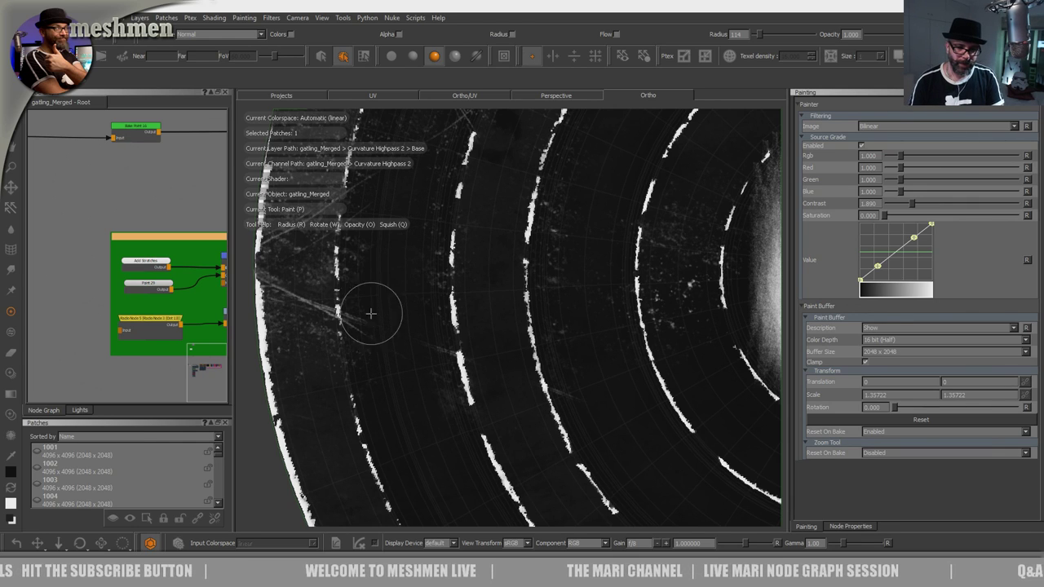
{"action": "middle_click_drag", "start_coordinate": [379, 363], "coordinate": [424, 417], "text": "alt"}
{"action": "mouse_move", "coordinate": [337, 347]}
{"action": "left_mouse_down"}
{"action": "mouse_move", "coordinate": [340, 279]}
{"action": "mouse_move", "coordinate": [358, 294]}
{"action": "left_mouse_up"}
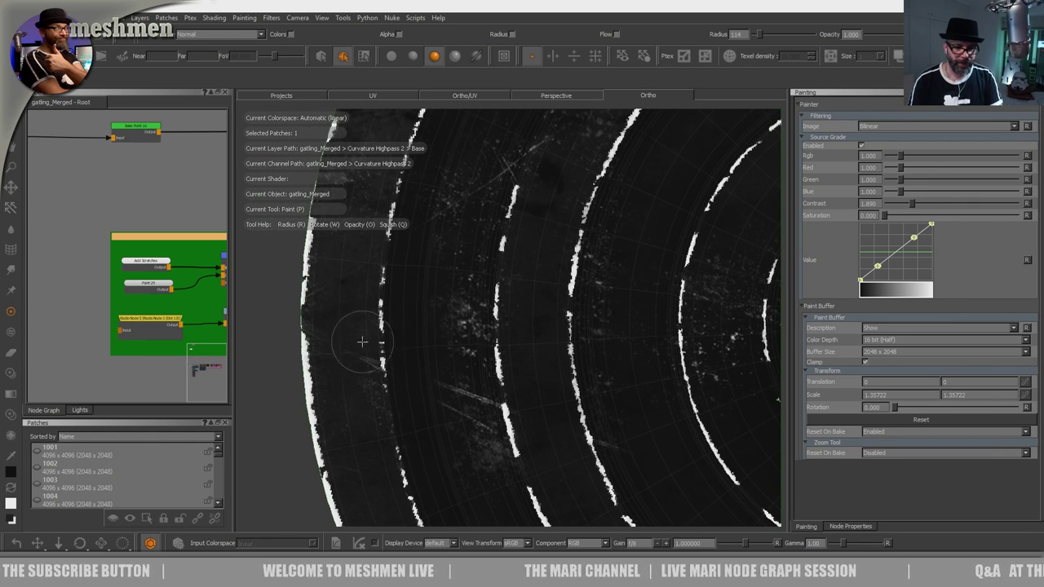
Step: Use Paint Through in black along the disc's left outer band, and restore white as the foreground colour
{"action": "right_click_drag", "start_coordinate": [487, 347], "coordinate": [472, 336], "text": "alt"}
{"action": "key", "text": "u"}
{"action": "mouse_move", "coordinate": [489, 393]}
{"action": "left_mouse_down", "text": "shift"}
{"action": "mouse_move", "coordinate": [375, 413]}
{"action": "mouse_move", "coordinate": [379, 440]}
{"action": "left_mouse_up", "text": "shift"}
{"action": "left_click_drag", "start_coordinate": [359, 296], "coordinate": [373, 242], "text": "shift"}
{"action": "mouse_move", "coordinate": [388, 208]}
{"action": "left_mouse_down"}
{"action": "mouse_move", "coordinate": [380, 304]}
{"action": "mouse_move", "coordinate": [384, 266]}
{"action": "mouse_move", "coordinate": [384, 282]}
{"action": "left_mouse_up"}
{"action": "key", "text": "x"}
Step: Paint small white scratches through the image on the lower-left and upper parts of the disc's outer band
{"action": "middle_click_drag", "start_coordinate": [419, 437], "coordinate": [418, 284], "text": "alt"}
{"action": "mouse_move", "coordinate": [415, 333]}
{"action": "left_mouse_down", "text": "shift"}
{"action": "mouse_move", "coordinate": [448, 376]}
{"action": "mouse_move", "coordinate": [418, 349]}
{"action": "left_mouse_up", "text": "shift"}
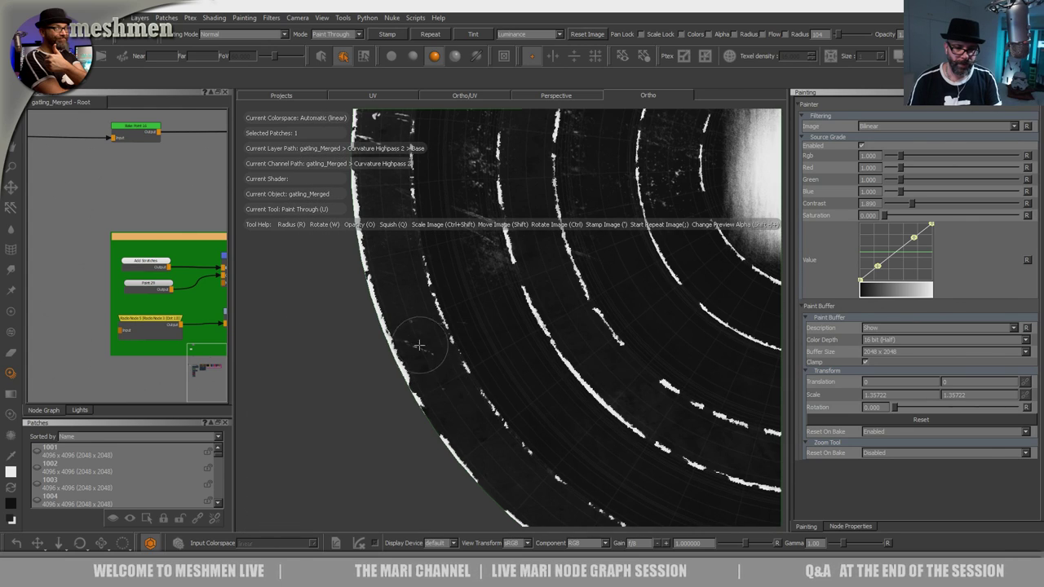
{"action": "right_click_drag", "start_coordinate": [450, 323], "coordinate": [461, 352], "text": "alt"}
{"action": "middle_click_drag", "start_coordinate": [481, 347], "coordinate": [394, 431], "text": "alt"}
{"action": "right_click_drag", "start_coordinate": [394, 431], "coordinate": [416, 387], "text": "alt"}
{"action": "middle_click_drag", "start_coordinate": [392, 236], "coordinate": [473, 391], "text": "alt"}
{"action": "mouse_move", "coordinate": [473, 392]}
{"action": "right_mouse_down", "text": "alt"}
{"action": "mouse_move", "coordinate": [461, 376]}
{"action": "mouse_move", "coordinate": [474, 374]}
{"action": "right_mouse_up", "text": "alt"}
{"action": "mouse_move", "coordinate": [474, 374]}
{"action": "left_mouse_down", "text": "shift"}
{"action": "mouse_move", "coordinate": [491, 340]}
{"action": "mouse_move", "coordinate": [605, 326]}
{"action": "mouse_move", "coordinate": [622, 304]}
{"action": "left_mouse_up", "text": "shift"}
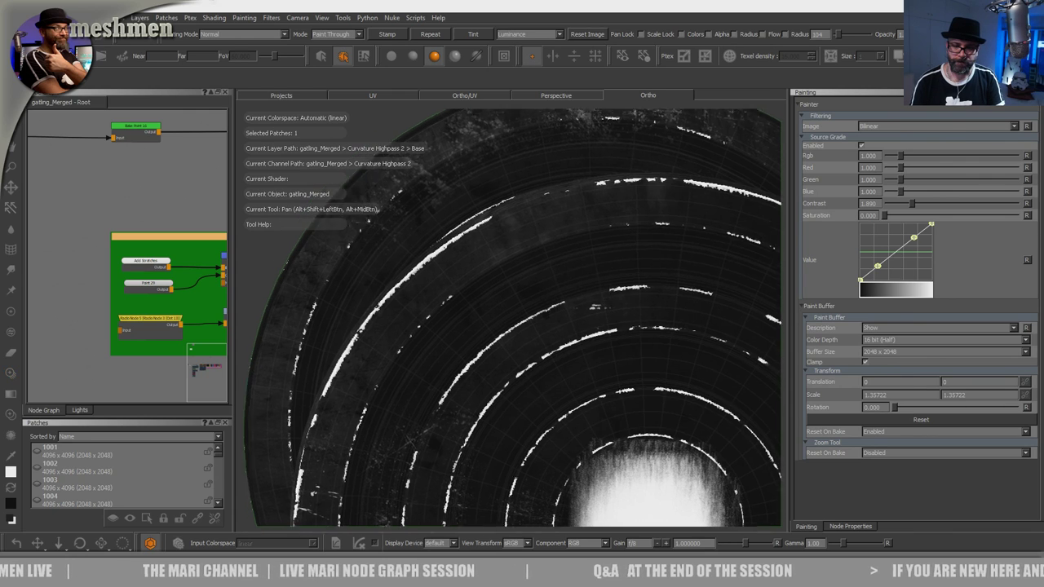
{"action": "middle_click_drag", "start_coordinate": [590, 303], "coordinate": [637, 366], "text": "alt"}
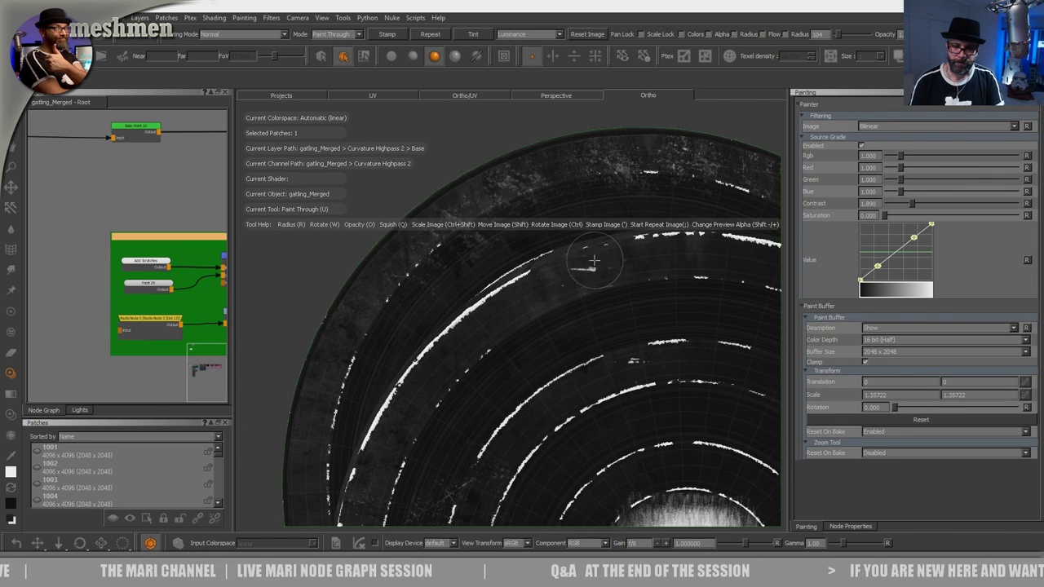
Step: Paint small scratch specks through the image between the inner rings right of the white centre
{"action": "middle_click_drag", "start_coordinate": [611, 332], "coordinate": [427, 132], "text": "alt"}
{"action": "middle_click_drag", "start_coordinate": [561, 285], "coordinate": [469, 278], "text": "alt"}
{"action": "right_click_drag", "start_coordinate": [469, 278], "coordinate": [508, 318], "text": "alt"}
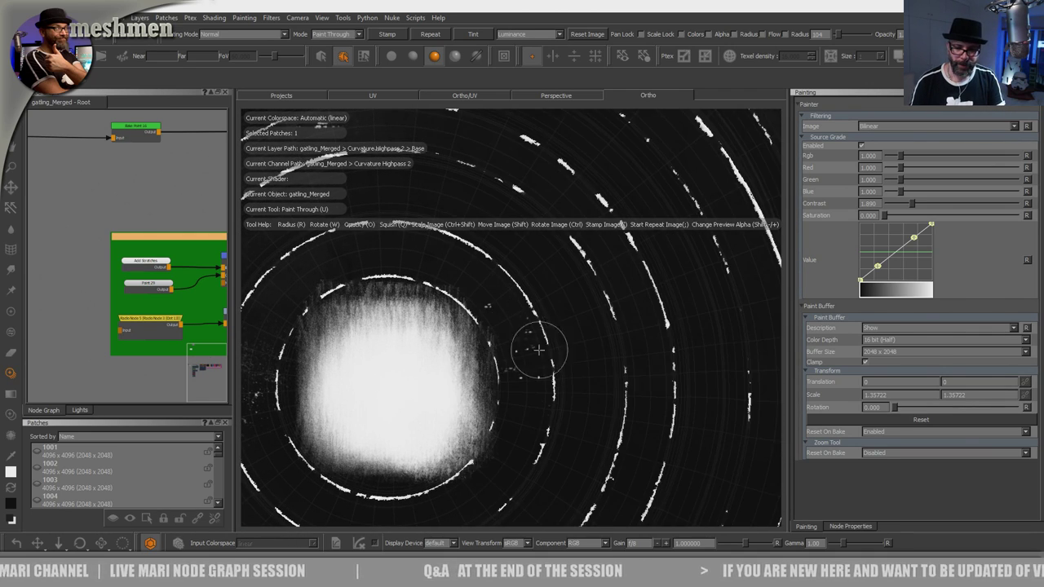
Step: Scale and rotate the scratch image, paint diagonal scratches across the disc's upper-right rings, and adjust them with the Slerp tool
{"action": "middle_click_drag", "start_coordinate": [525, 345], "coordinate": [381, 306], "text": "alt"}
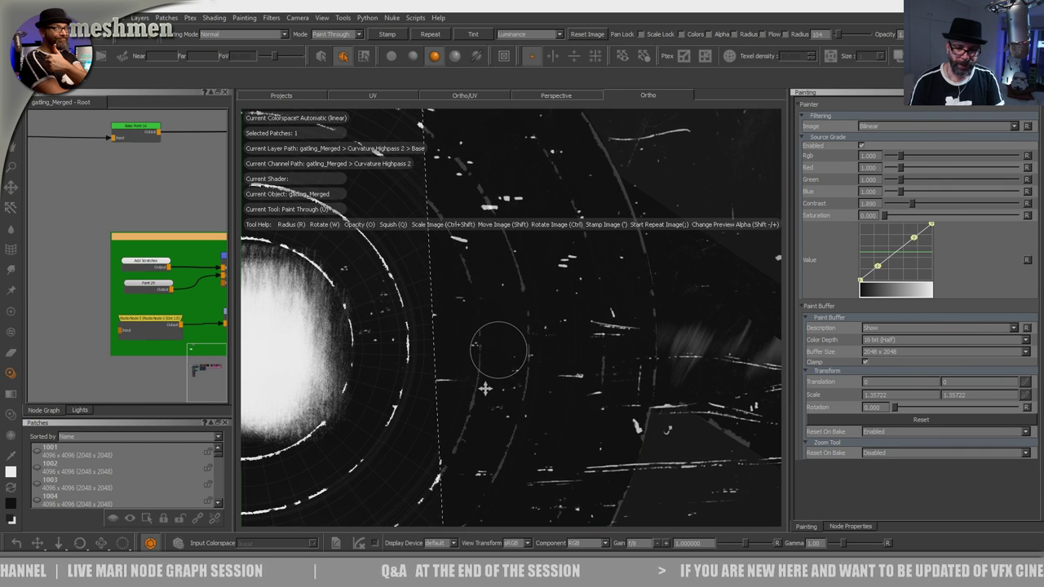
{"action": "left_click_drag", "start_coordinate": [495, 305], "coordinate": [519, 342], "text": "ctrl+shift"}
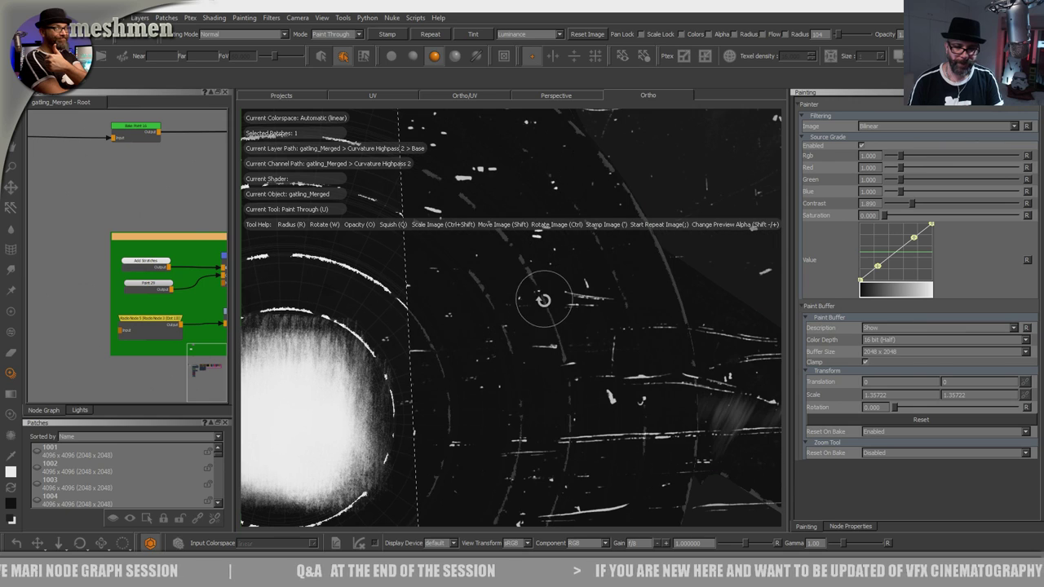
{"action": "mouse_move", "coordinate": [525, 336]}
{"action": "left_mouse_down", "text": "ctrl"}
{"action": "mouse_move", "coordinate": [547, 298]}
{"action": "mouse_move", "coordinate": [523, 195]}
{"action": "left_mouse_up", "text": "ctrl"}
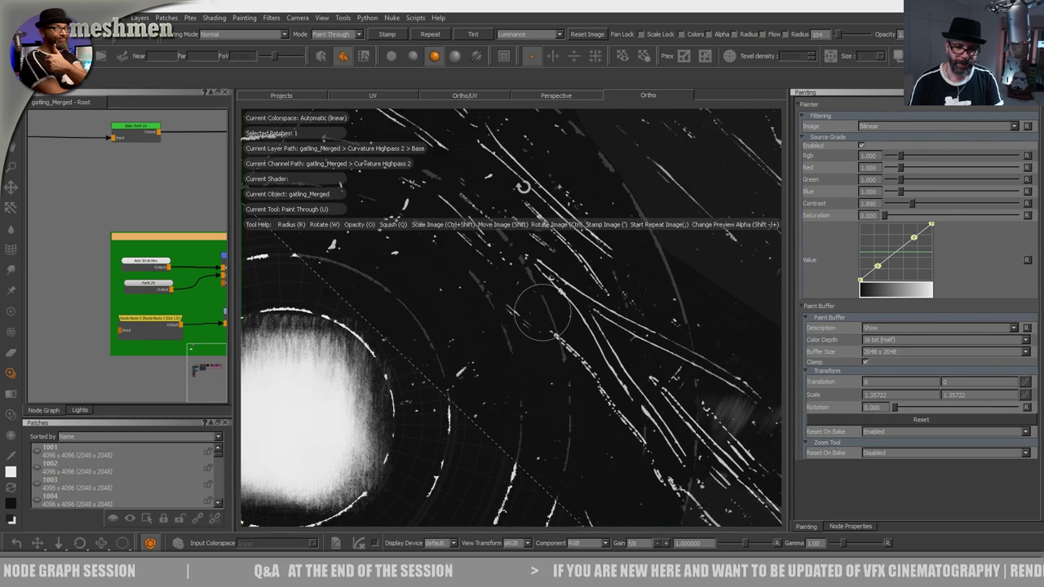
{"action": "left_click_drag", "start_coordinate": [548, 241], "coordinate": [563, 389], "text": "shift"}
{"action": "left_click_drag", "start_coordinate": [521, 300], "coordinate": [517, 296]}
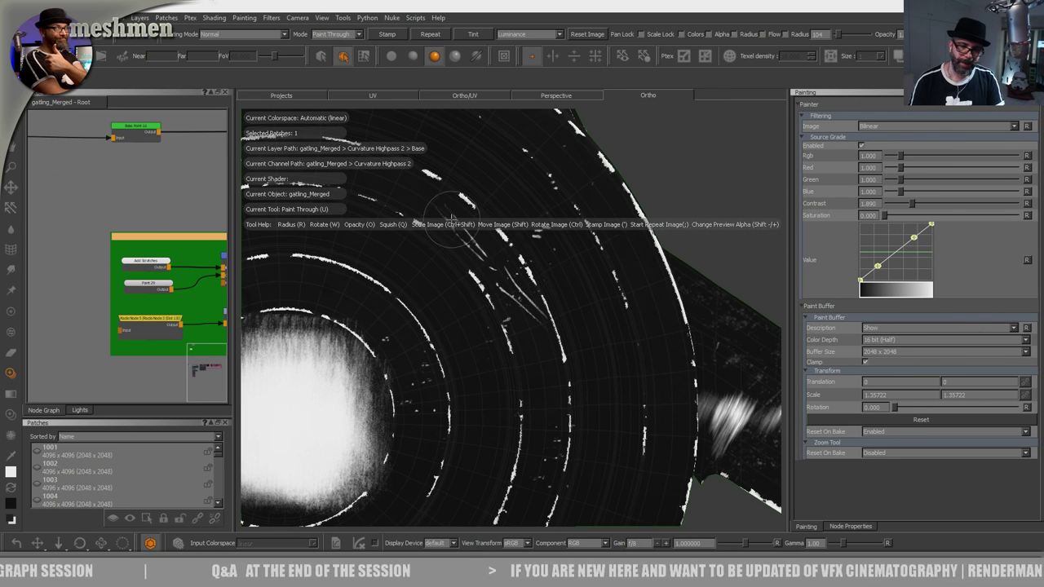
{"action": "key", "text": "shift+s"}
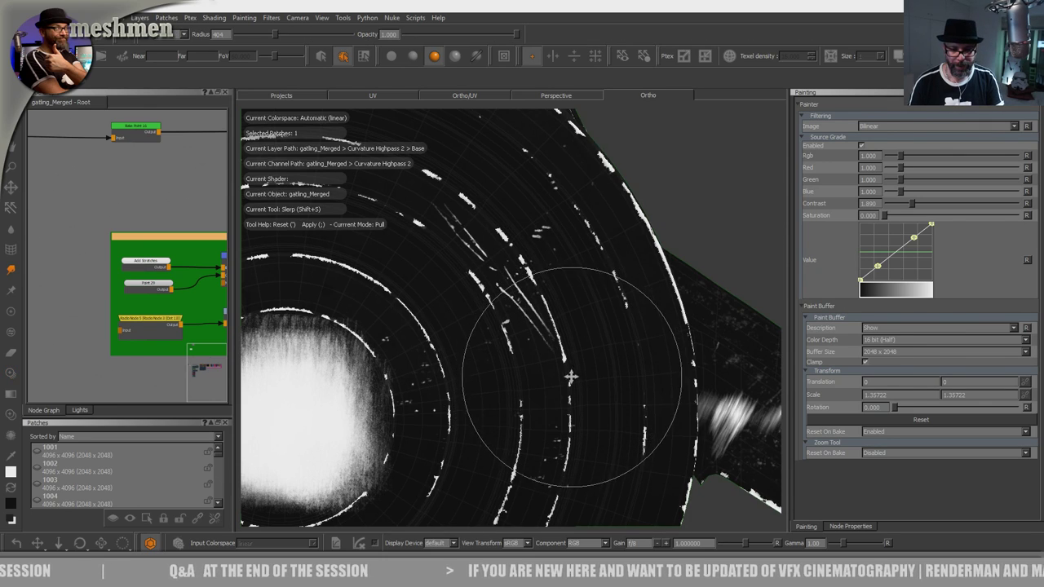
Step: Paint scratches through the rotated image beside the white centre's lower-right edge and bend them along the ring with the Slerp tool
{"action": "right_click_drag", "start_coordinate": [557, 283], "coordinate": [477, 354], "text": "alt"}
{"action": "left_click_drag", "start_coordinate": [477, 354], "coordinate": [492, 320], "text": "alt"}
{"action": "middle_click_drag", "start_coordinate": [492, 320], "coordinate": [536, 315], "text": "alt"}
{"action": "right_click_drag", "start_coordinate": [536, 314], "coordinate": [557, 252], "text": "alt"}
{"action": "key", "text": "shift+h"}
{"action": "middle_click_drag", "start_coordinate": [557, 252], "coordinate": [554, 328], "text": "alt"}
{"action": "right_click_drag", "start_coordinate": [554, 329], "coordinate": [605, 391], "text": "alt"}
{"action": "middle_click_drag", "start_coordinate": [605, 391], "coordinate": [552, 302], "text": "alt"}
{"action": "key", "text": "u"}
{"action": "left_click_drag", "start_coordinate": [473, 415], "coordinate": [811, 8], "text": "ctrl"}
{"action": "left_click_drag", "start_coordinate": [721, 306], "coordinate": [526, 393], "text": "shift"}
{"action": "mouse_move", "coordinate": [522, 331]}
{"action": "left_mouse_down"}
{"action": "mouse_move", "coordinate": [545, 287]}
{"action": "mouse_move", "coordinate": [540, 305]}
{"action": "mouse_move", "coordinate": [559, 308]}
{"action": "left_mouse_up"}
{"action": "key", "text": "l"}
{"action": "mouse_move", "coordinate": [572, 398]}
{"action": "left_mouse_down"}
{"action": "mouse_move", "coordinate": [474, 377]}
{"action": "mouse_move", "coordinate": [477, 391]}
{"action": "mouse_move", "coordinate": [415, 394]}
{"action": "mouse_move", "coordinate": [396, 406]}
{"action": "left_mouse_up"}
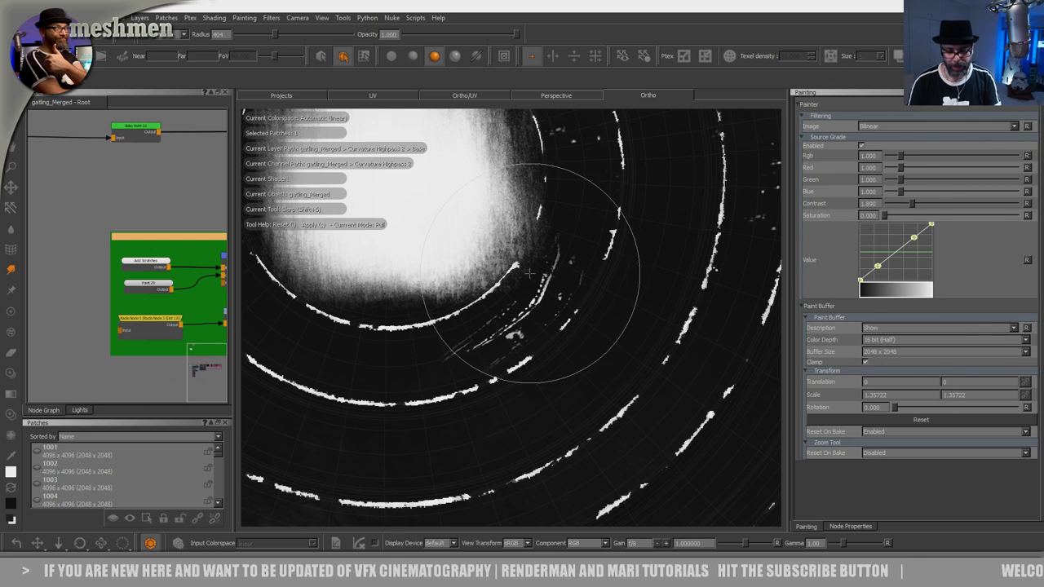
Step: Brush a soft worn patch over the curved scratches at the lower right of the white centre
{"action": "key", "text": "p"}
{"action": "left_click_drag", "start_coordinate": [561, 228], "coordinate": [546, 297]}
{"action": "mouse_move", "coordinate": [554, 322]}
{"action": "right_mouse_down", "text": "alt"}
{"action": "mouse_move", "coordinate": [503, 311]}
{"action": "mouse_move", "coordinate": [498, 331]}
{"action": "right_mouse_up", "text": "alt"}
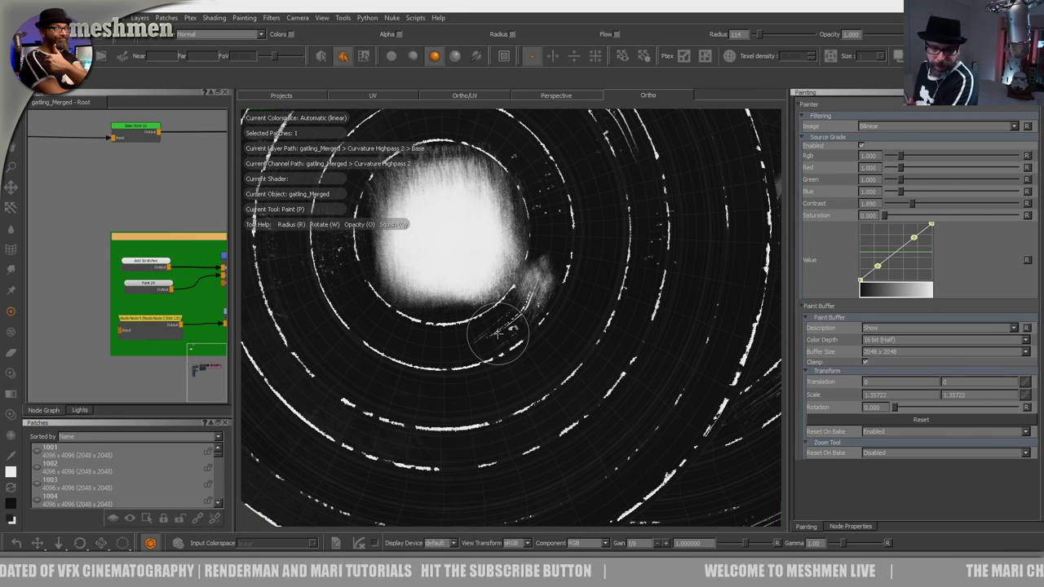
Step: Brush streaky white strokes along the left and right edges of the disc's white centre to roughen its outline
{"action": "right_click_drag", "start_coordinate": [468, 333], "coordinate": [408, 294], "text": "alt"}
{"action": "middle_click_drag", "start_coordinate": [408, 294], "coordinate": [481, 317], "text": "alt"}
{"action": "mouse_move", "coordinate": [481, 317]}
{"action": "left_mouse_down"}
{"action": "mouse_move", "coordinate": [517, 319]}
{"action": "mouse_move", "coordinate": [494, 320]}
{"action": "left_mouse_up"}
{"action": "left_click_drag", "start_coordinate": [405, 235], "coordinate": [424, 208]}
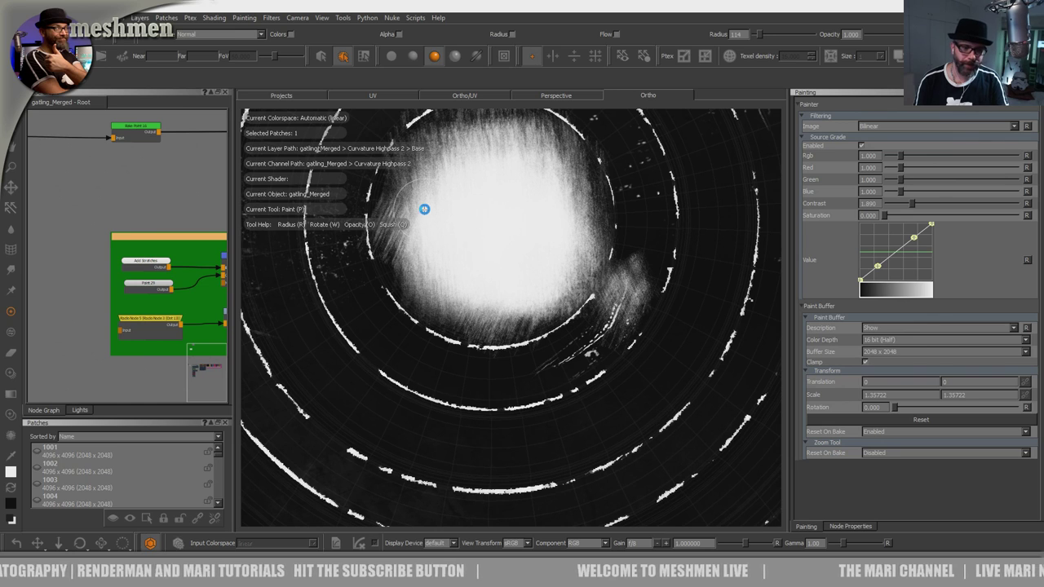
{"action": "right_click_drag", "start_coordinate": [495, 286], "coordinate": [489, 296], "text": "alt"}
{"action": "middle_click_drag", "start_coordinate": [489, 296], "coordinate": [438, 307], "text": "alt"}
{"action": "right_click_drag", "start_coordinate": [438, 308], "coordinate": [496, 303], "text": "alt"}
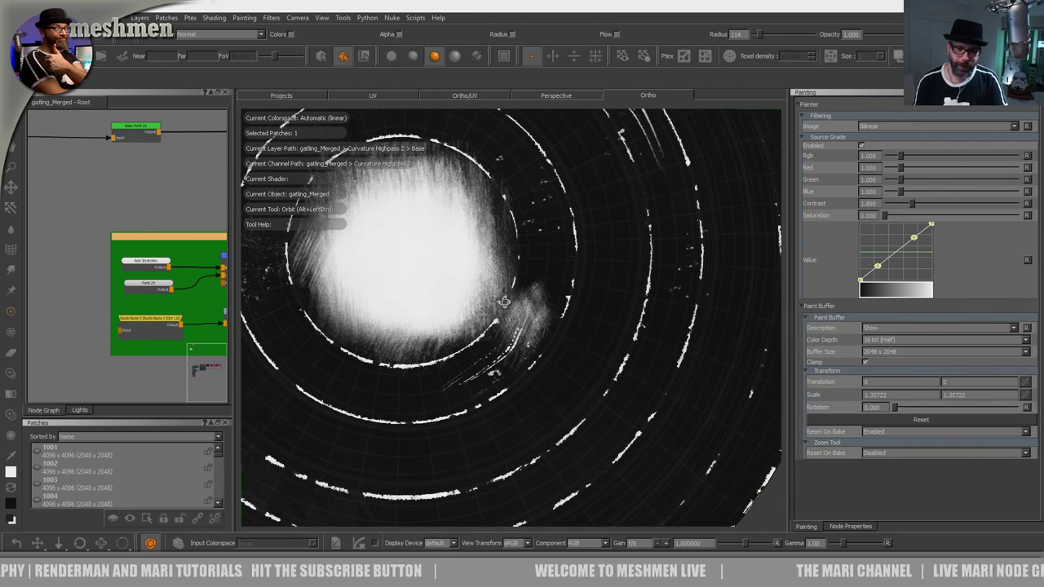
{"action": "mouse_move", "coordinate": [487, 236]}
{"action": "left_mouse_down"}
{"action": "mouse_move", "coordinate": [475, 305]}
{"action": "mouse_move", "coordinate": [458, 300]}
{"action": "left_mouse_up"}
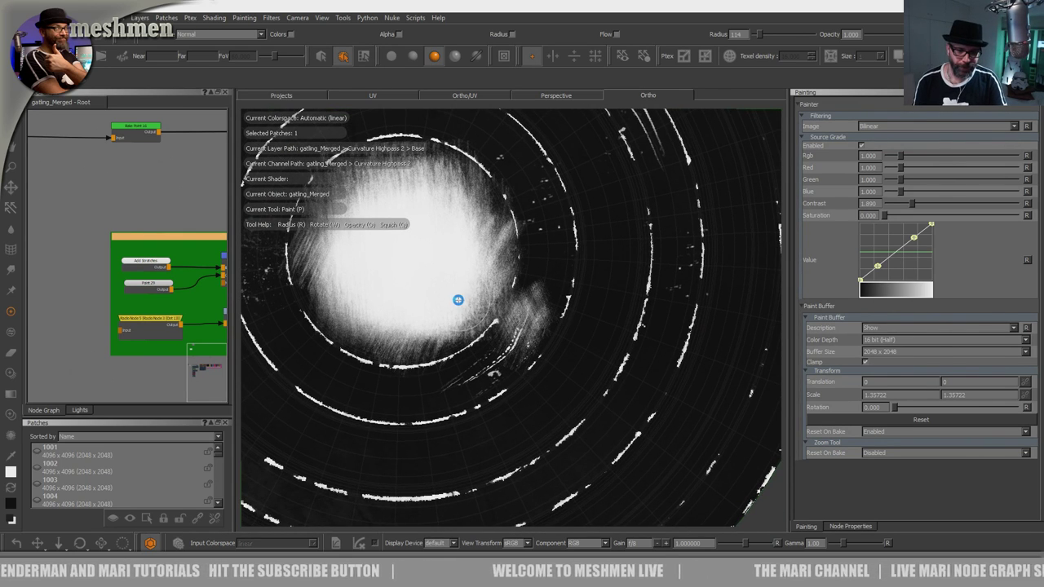
Step: Paint fresh scratches through the image between the middle rings on the disc's right side
{"action": "middle_click_drag", "start_coordinate": [392, 358], "coordinate": [481, 336], "text": "alt"}
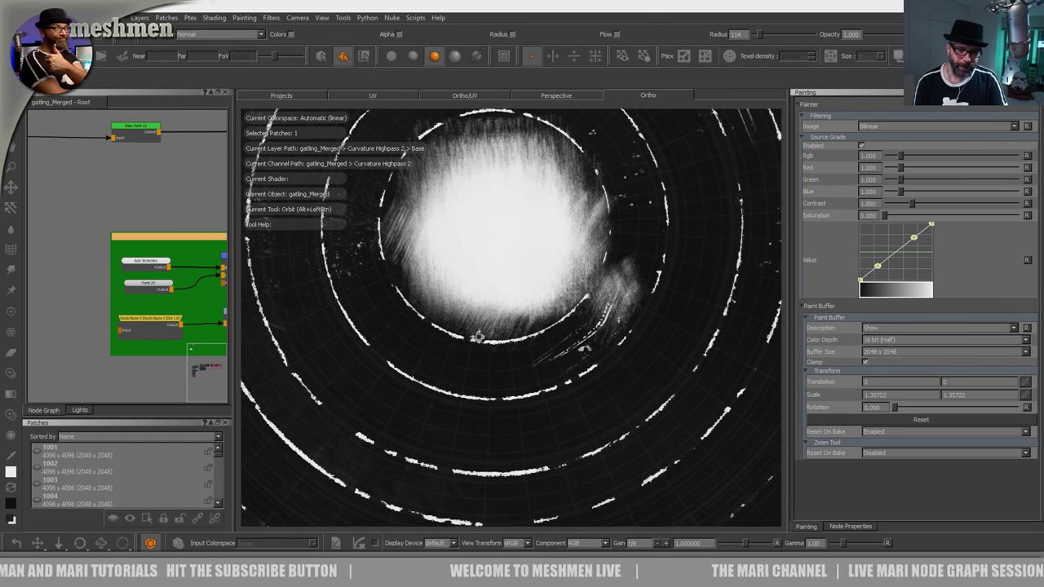
{"action": "right_click_drag", "start_coordinate": [502, 344], "coordinate": [545, 339], "text": "alt"}
{"action": "middle_click_drag", "start_coordinate": [493, 330], "coordinate": [453, 334], "text": "alt"}
{"action": "right_click_drag", "start_coordinate": [453, 334], "coordinate": [415, 350], "text": "alt"}
{"action": "mouse_move", "coordinate": [506, 357]}
{"action": "middle_mouse_down", "text": "alt"}
{"action": "mouse_move", "coordinate": [462, 361]}
{"action": "mouse_move", "coordinate": [455, 347]}
{"action": "middle_mouse_up", "text": "alt"}
{"action": "right_click_drag", "start_coordinate": [455, 347], "coordinate": [494, 326], "text": "alt"}
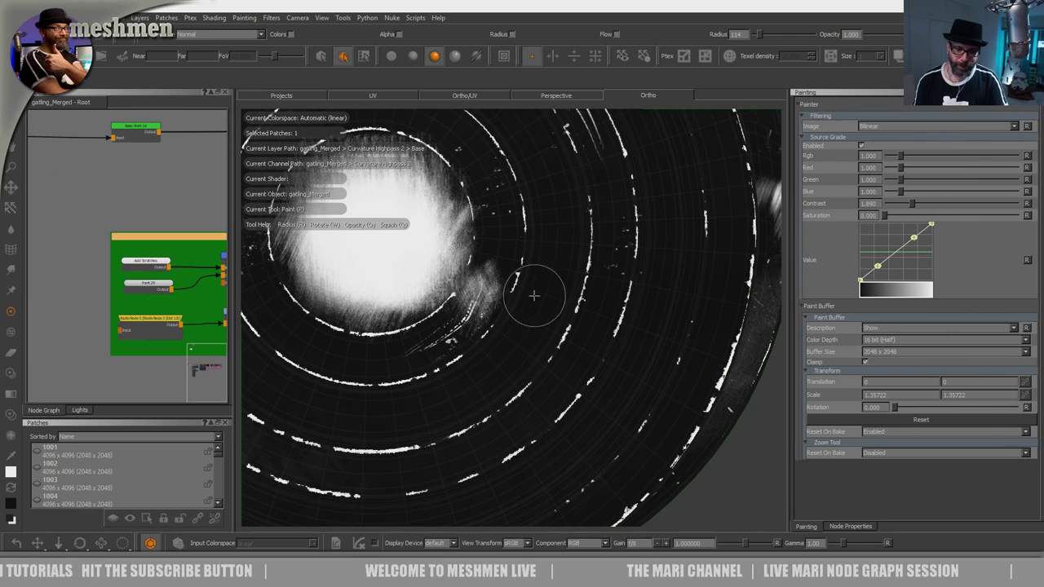
{"action": "key", "text": "u"}
{"action": "middle_click_drag", "start_coordinate": [570, 303], "coordinate": [535, 317], "text": "alt"}
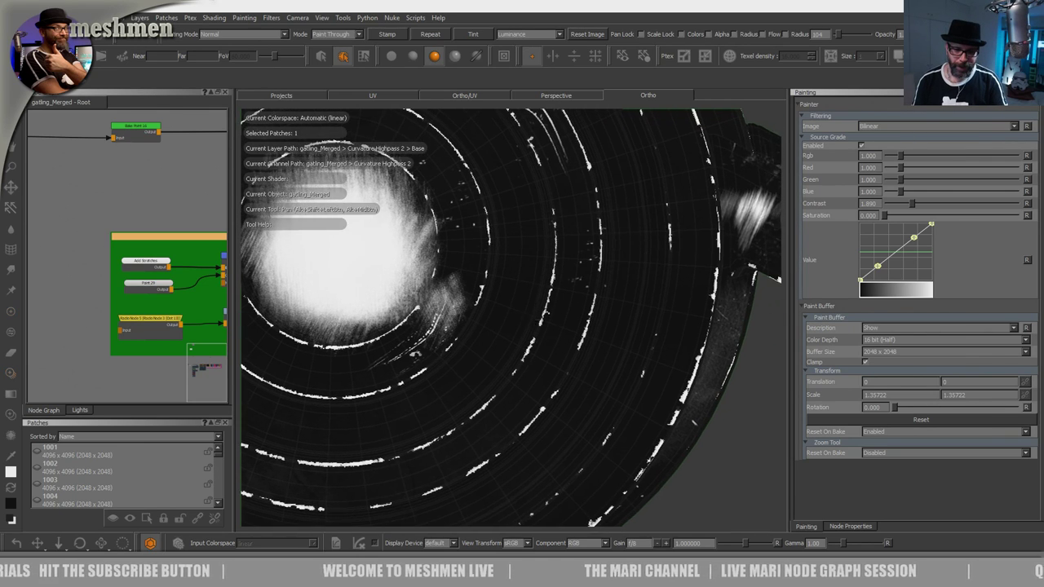
{"action": "right_click_drag", "start_coordinate": [536, 317], "coordinate": [554, 330], "text": "alt"}
{"action": "mouse_move", "coordinate": [562, 348]}
{"action": "left_mouse_down", "text": "shift"}
{"action": "mouse_move", "coordinate": [563, 405]}
{"action": "mouse_move", "coordinate": [582, 354]}
{"action": "mouse_move", "coordinate": [573, 328]}
{"action": "left_mouse_up", "text": "shift"}
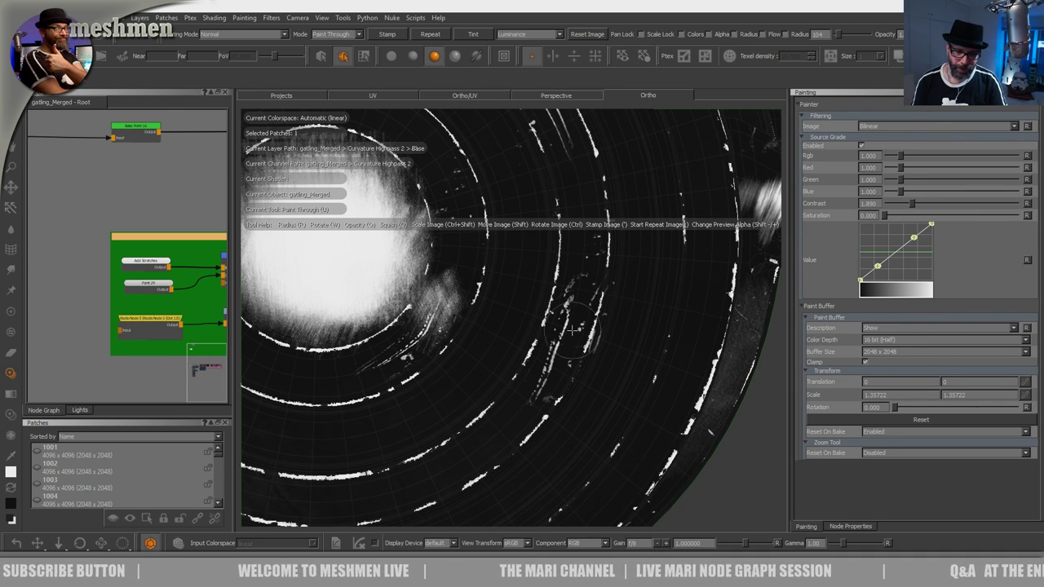
Step: Add specks below the new scratches between the middle rings and bend them along the curve with the Slerp tool
{"action": "left_click_drag", "start_coordinate": [530, 399], "coordinate": [530, 397]}
{"action": "key", "text": "shift+s"}
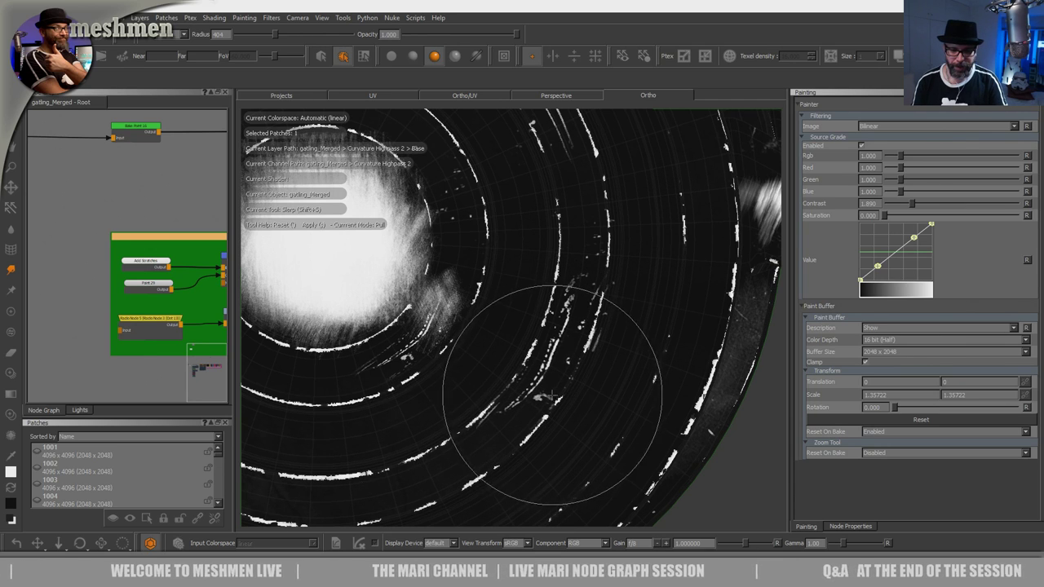
Step: Paint scratches through the rotated image onto the rings below the white centre and bend them with the Slerp tool
{"action": "right_click_drag", "start_coordinate": [526, 295], "coordinate": [498, 397], "text": "alt"}
{"action": "left_click_drag", "start_coordinate": [498, 396], "coordinate": [522, 372], "text": "alt"}
{"action": "middle_click_drag", "start_coordinate": [522, 373], "coordinate": [508, 341], "text": "alt"}
{"action": "right_click_drag", "start_coordinate": [507, 342], "coordinate": [563, 343], "text": "alt"}
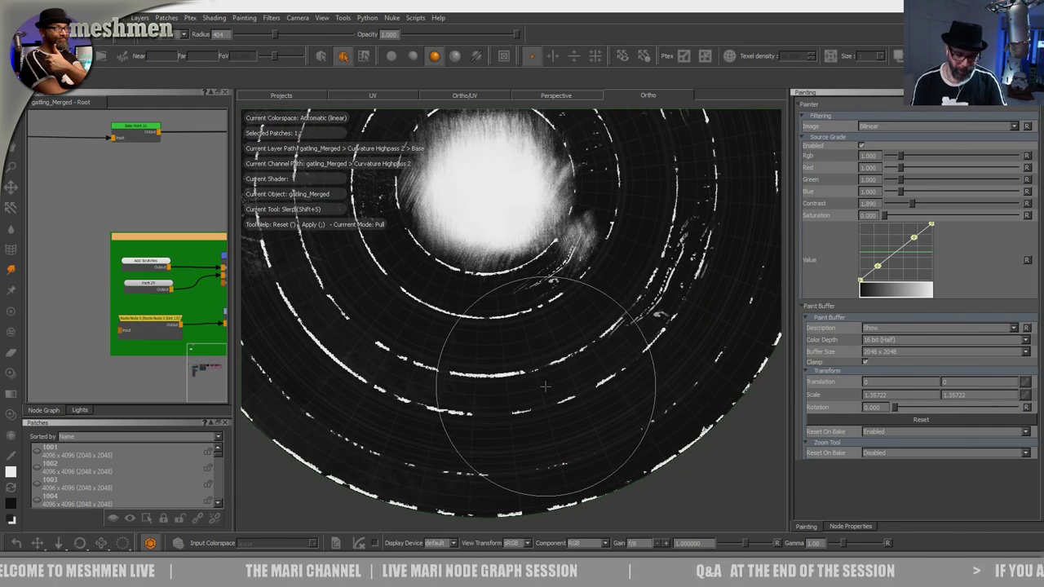
{"action": "key", "text": "u"}
{"action": "mouse_move", "coordinate": [506, 448]}
{"action": "left_mouse_down", "text": "ctrl"}
{"action": "mouse_move", "coordinate": [479, 332]}
{"action": "mouse_move", "coordinate": [559, 337]}
{"action": "mouse_move", "coordinate": [600, 302]}
{"action": "left_mouse_up", "text": "ctrl"}
{"action": "middle_click_drag", "start_coordinate": [515, 335], "coordinate": [539, 333], "text": "alt"}
{"action": "right_click_drag", "start_coordinate": [538, 333], "coordinate": [545, 336], "text": "alt"}
{"action": "mouse_move", "coordinate": [555, 357]}
{"action": "left_mouse_down", "text": "shift"}
{"action": "mouse_move", "coordinate": [525, 447]}
{"action": "mouse_move", "coordinate": [519, 435]}
{"action": "left_mouse_up", "text": "shift"}
{"action": "left_click_drag", "start_coordinate": [533, 395], "coordinate": [553, 358]}
{"action": "key", "text": "shift+s"}
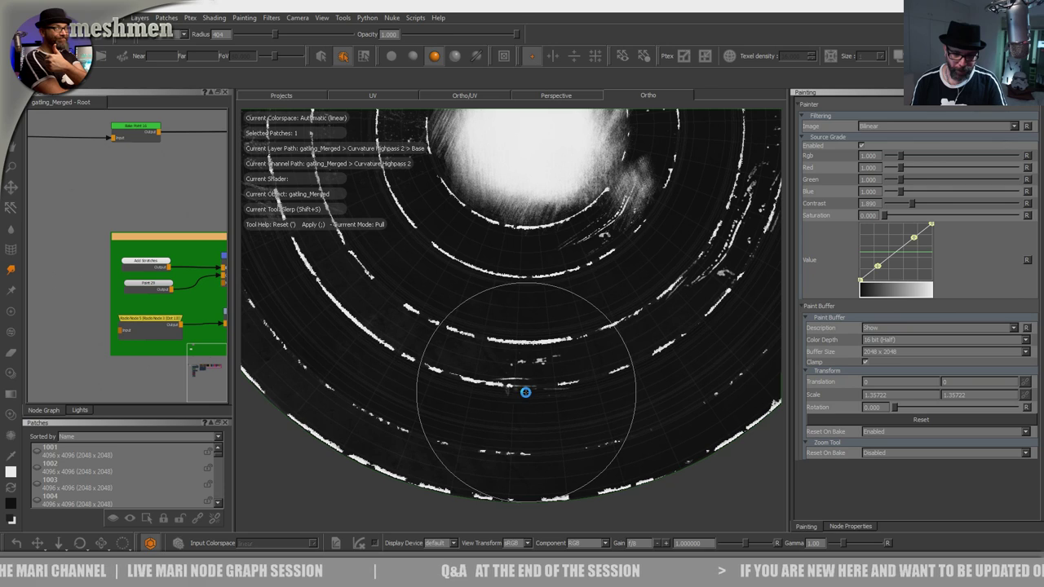
Step: Rotate the scratch image and paint a faint mark between the rings on the disc's lower-left side
{"action": "mouse_move", "coordinate": [451, 342]}
{"action": "middle_mouse_down", "text": "alt"}
{"action": "mouse_move", "coordinate": [489, 352]}
{"action": "mouse_move", "coordinate": [496, 386]}
{"action": "middle_mouse_up", "text": "alt"}
{"action": "right_click_drag", "start_coordinate": [497, 387], "coordinate": [497, 375], "text": "alt"}
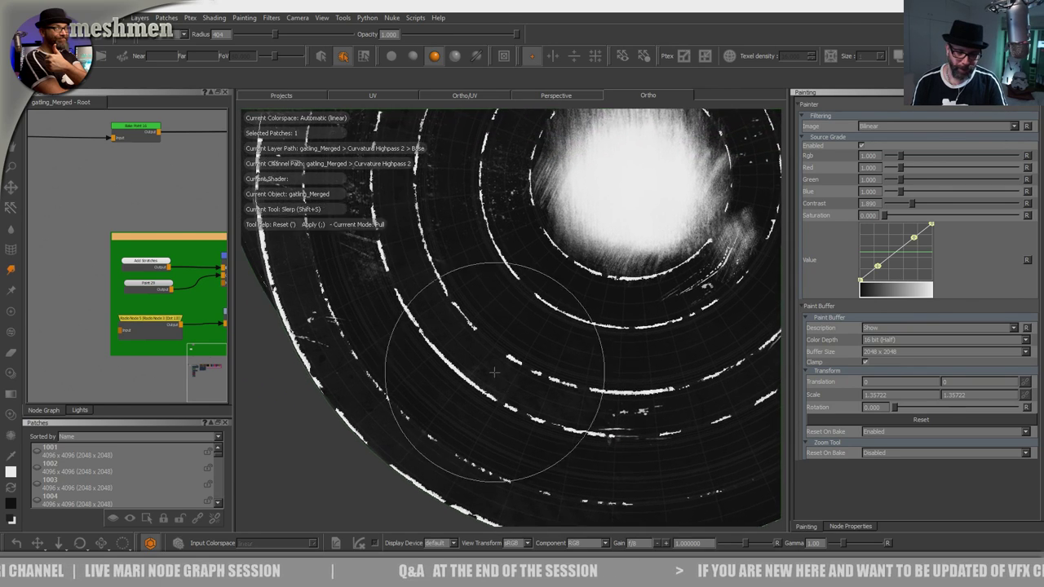
{"action": "key", "text": "u"}
{"action": "mouse_move", "coordinate": [468, 403]}
{"action": "left_mouse_down", "text": "ctrl"}
{"action": "mouse_move", "coordinate": [536, 397]}
{"action": "mouse_move", "coordinate": [552, 333]}
{"action": "mouse_move", "coordinate": [566, 354]}
{"action": "left_mouse_up", "text": "ctrl"}
{"action": "left_click_drag", "start_coordinate": [477, 353], "coordinate": [475, 359]}
Step: Paint scattered specks and short scratches along the disc's lower rim, repositioning the source image between strokes
{"action": "middle_click_drag", "start_coordinate": [436, 448], "coordinate": [528, 326], "text": "alt"}
{"action": "mouse_move", "coordinate": [546, 365]}
{"action": "left_mouse_down", "text": "shift"}
{"action": "mouse_move", "coordinate": [534, 395]}
{"action": "mouse_move", "coordinate": [533, 380]}
{"action": "left_mouse_up", "text": "shift"}
{"action": "mouse_move", "coordinate": [501, 328]}
{"action": "left_mouse_down"}
{"action": "mouse_move", "coordinate": [547, 359]}
{"action": "mouse_move", "coordinate": [491, 323]}
{"action": "mouse_move", "coordinate": [577, 365]}
{"action": "left_mouse_up"}
{"action": "middle_click_drag", "start_coordinate": [581, 367], "coordinate": [379, 297], "text": "alt"}
{"action": "mouse_move", "coordinate": [514, 359]}
{"action": "left_mouse_down", "text": "shift"}
{"action": "mouse_move", "coordinate": [486, 274]}
{"action": "mouse_move", "coordinate": [550, 328]}
{"action": "mouse_move", "coordinate": [526, 333]}
{"action": "left_mouse_up", "text": "shift"}
{"action": "mouse_move", "coordinate": [535, 314]}
{"action": "left_mouse_down"}
{"action": "mouse_move", "coordinate": [546, 285]}
{"action": "mouse_move", "coordinate": [571, 322]}
{"action": "left_mouse_up"}
{"action": "mouse_move", "coordinate": [585, 341]}
{"action": "middle_mouse_down", "text": "alt"}
{"action": "mouse_move", "coordinate": [563, 346]}
{"action": "mouse_move", "coordinate": [575, 366]}
{"action": "mouse_move", "coordinate": [612, 300]}
{"action": "middle_mouse_up", "text": "alt"}
{"action": "left_click_drag", "start_coordinate": [610, 308], "coordinate": [523, 360]}
Step: Reposition and rotate the scratch image and paint small scratches near the disc's lower-right rim
{"action": "mouse_move", "coordinate": [522, 400]}
{"action": "left_mouse_down", "text": "shift"}
{"action": "mouse_move", "coordinate": [543, 352]}
{"action": "mouse_move", "coordinate": [584, 307]}
{"action": "mouse_move", "coordinate": [505, 312]}
{"action": "mouse_move", "coordinate": [511, 334]}
{"action": "left_mouse_up", "text": "shift"}
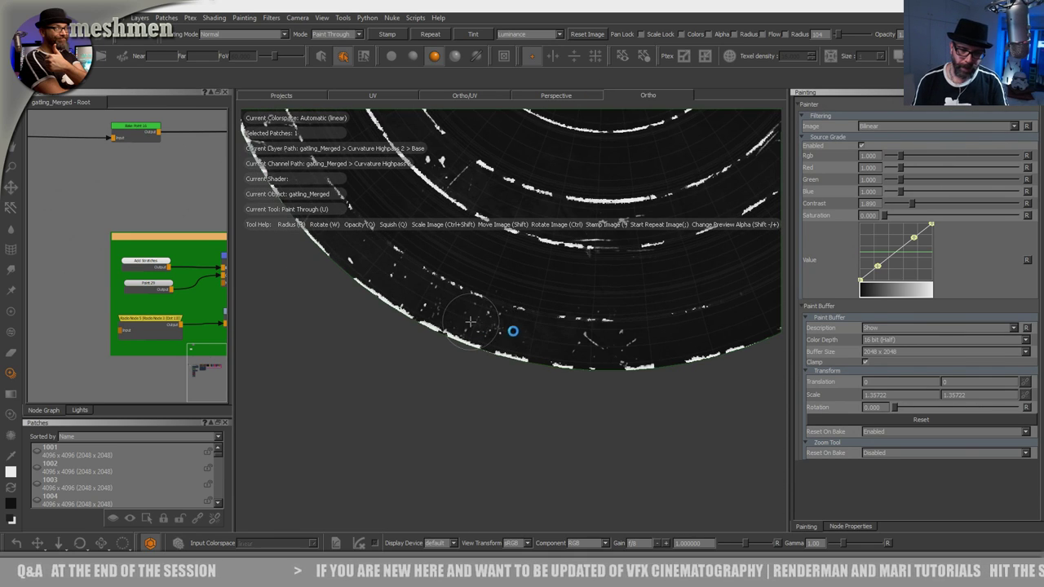
{"action": "middle_click_drag", "start_coordinate": [600, 326], "coordinate": [393, 310], "text": "alt"}
{"action": "left_click_drag", "start_coordinate": [590, 123], "coordinate": [656, 446], "text": "ctrl"}
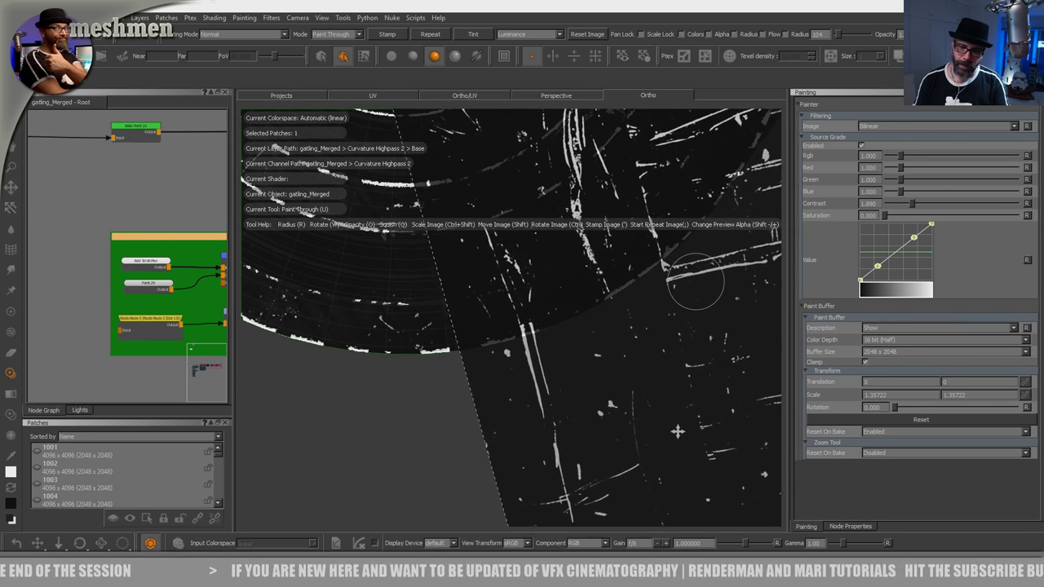
{"action": "left_click_drag", "start_coordinate": [694, 281], "coordinate": [626, 250], "text": "ctrl"}
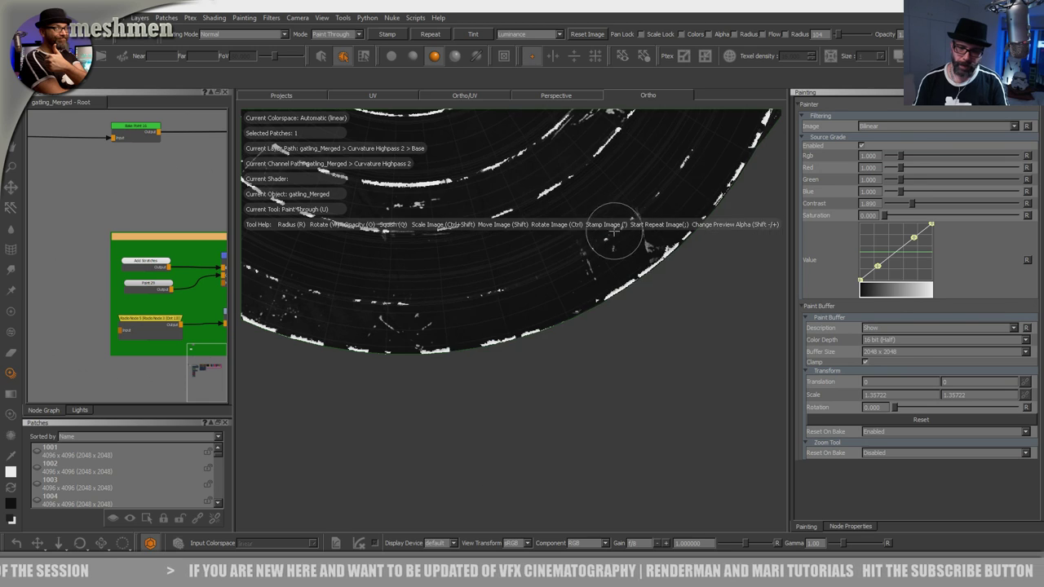
Step: Paint long crossing scratches through the rotated image beside the disc's right rim and bend them with the Slerp tool
{"action": "middle_click_drag", "start_coordinate": [612, 230], "coordinate": [491, 406], "text": "alt"}
{"action": "mouse_move", "coordinate": [492, 405]}
{"action": "left_mouse_down", "text": "alt"}
{"action": "mouse_move", "coordinate": [563, 330]}
{"action": "mouse_move", "coordinate": [583, 349]}
{"action": "left_mouse_up", "text": "alt"}
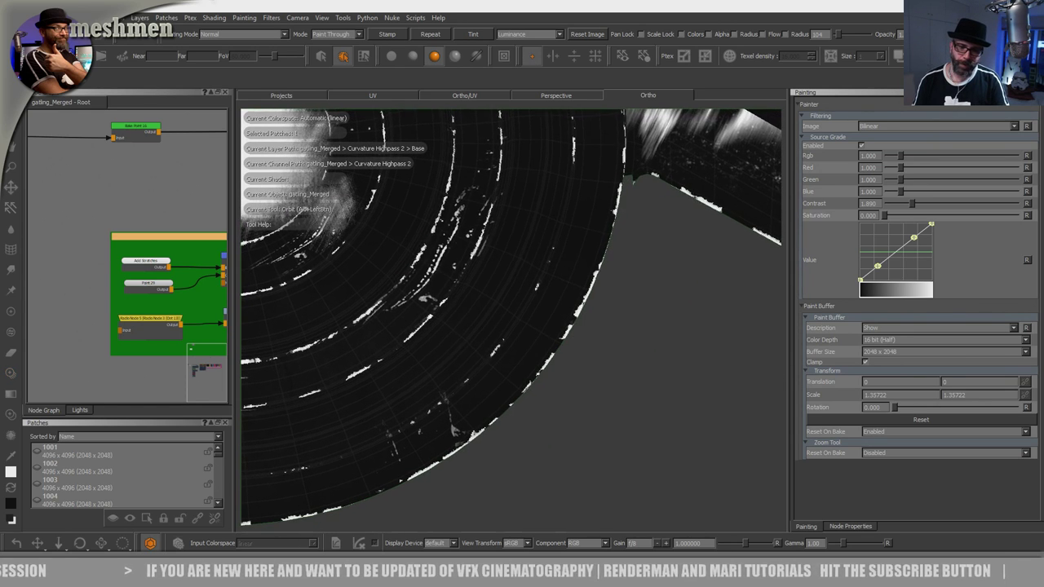
{"action": "mouse_move", "coordinate": [606, 295]}
{"action": "left_mouse_down", "text": "ctrl"}
{"action": "mouse_move", "coordinate": [585, 316]}
{"action": "mouse_move", "coordinate": [592, 353]}
{"action": "mouse_move", "coordinate": [607, 200]}
{"action": "left_mouse_up", "text": "ctrl"}
{"action": "left_click_drag", "start_coordinate": [595, 432], "coordinate": [598, 307], "text": "shift"}
{"action": "left_click_drag", "start_coordinate": [598, 307], "coordinate": [646, 286], "text": "ctrl"}
{"action": "left_click_drag", "start_coordinate": [600, 222], "coordinate": [589, 258], "text": "ctrl"}
{"action": "left_click_drag", "start_coordinate": [599, 207], "coordinate": [601, 189]}
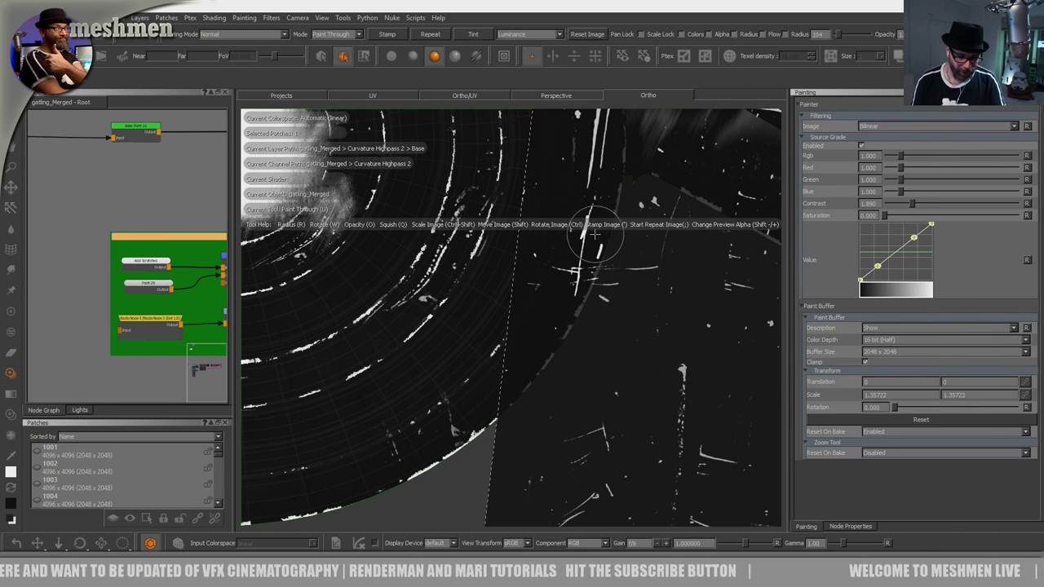
{"action": "key", "text": "shift+s"}
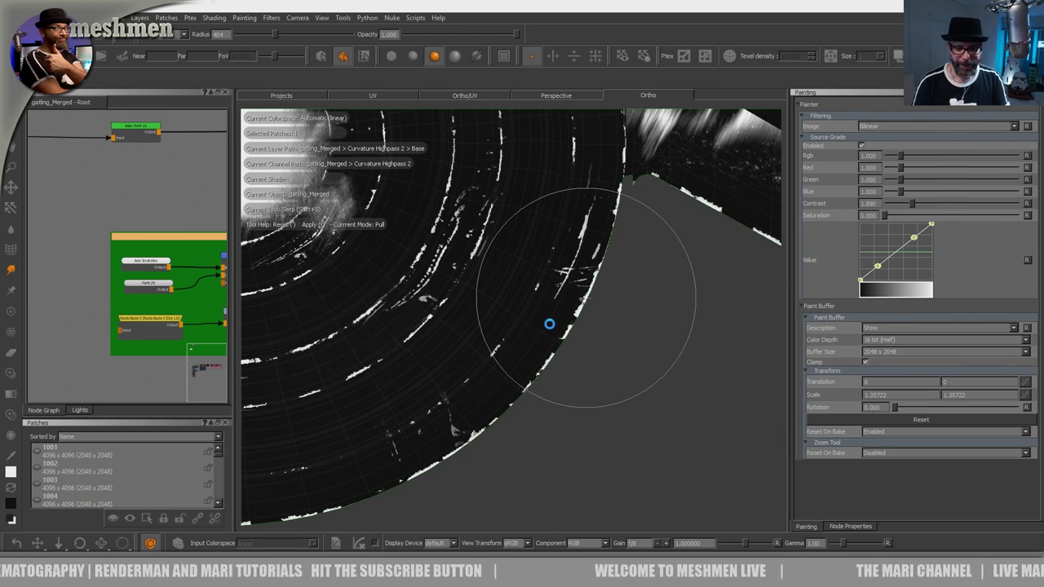
Step: Shift the scratch image over the disc's right rim and paint fine scratches beside the adjoining arm
{"action": "right_click_drag", "start_coordinate": [556, 287], "coordinate": [535, 333], "text": "alt"}
{"action": "mouse_move", "coordinate": [535, 332]}
{"action": "left_mouse_down", "text": "alt"}
{"action": "mouse_move", "coordinate": [509, 372]}
{"action": "mouse_move", "coordinate": [541, 378]}
{"action": "mouse_move", "coordinate": [544, 337]}
{"action": "left_mouse_up", "text": "alt"}
{"action": "middle_click_drag", "start_coordinate": [544, 337], "coordinate": [566, 380], "text": "alt"}
{"action": "mouse_move", "coordinate": [566, 380]}
{"action": "right_mouse_down", "text": "alt"}
{"action": "mouse_move", "coordinate": [578, 326]}
{"action": "mouse_move", "coordinate": [571, 312]}
{"action": "right_mouse_up", "text": "alt"}
{"action": "middle_click_drag", "start_coordinate": [567, 314], "coordinate": [528, 342], "text": "alt"}
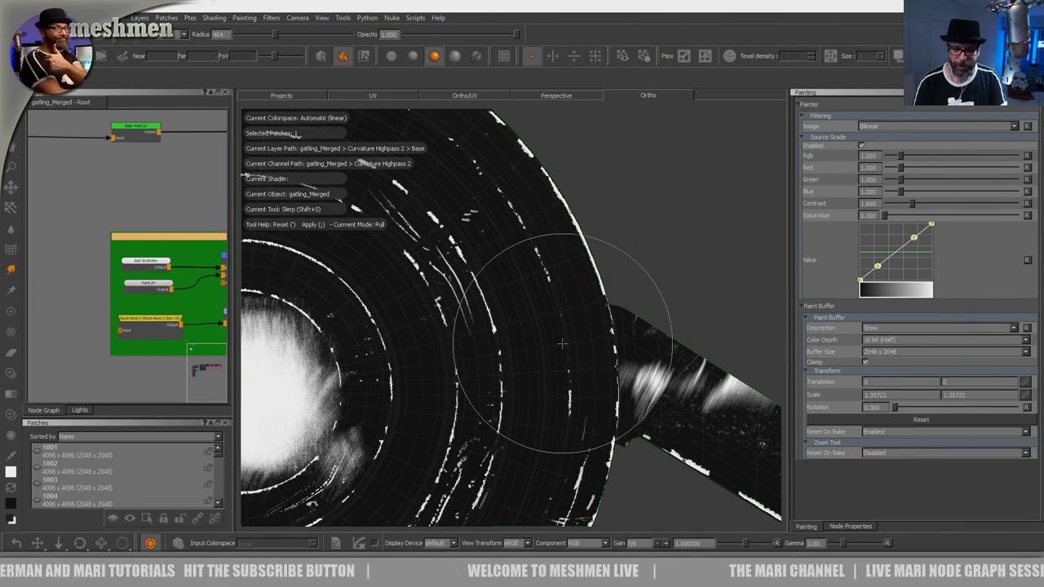
{"action": "key", "text": "u"}
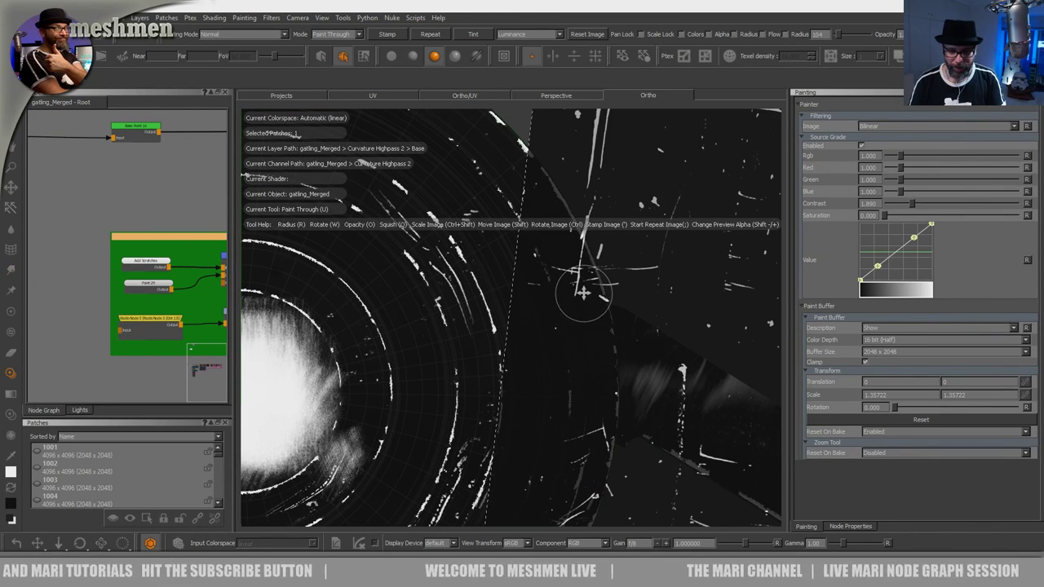
{"action": "mouse_move", "coordinate": [598, 314]}
{"action": "left_mouse_down", "text": "shift"}
{"action": "mouse_move", "coordinate": [606, 445]}
{"action": "mouse_move", "coordinate": [601, 279]}
{"action": "mouse_move", "coordinate": [588, 263]}
{"action": "left_mouse_up", "text": "shift"}
{"action": "left_click_drag", "start_coordinate": [599, 399], "coordinate": [598, 403]}
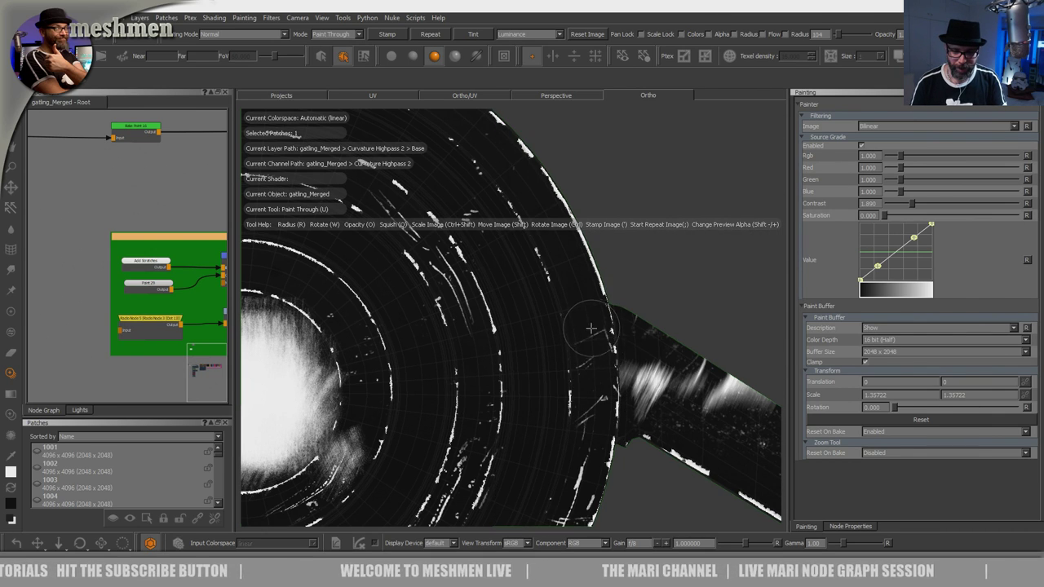
Step: Paint a small cross-shaped scratch inside the bright outer ring on the disc's upper-left side
{"action": "left_click_drag", "start_coordinate": [599, 346], "coordinate": [549, 296], "text": "shift"}
{"action": "right_click_drag", "start_coordinate": [550, 296], "coordinate": [433, 306], "text": "alt"}
{"action": "middle_click_drag", "start_coordinate": [433, 306], "coordinate": [503, 340], "text": "alt"}
{"action": "right_click_drag", "start_coordinate": [496, 330], "coordinate": [538, 331], "text": "alt"}
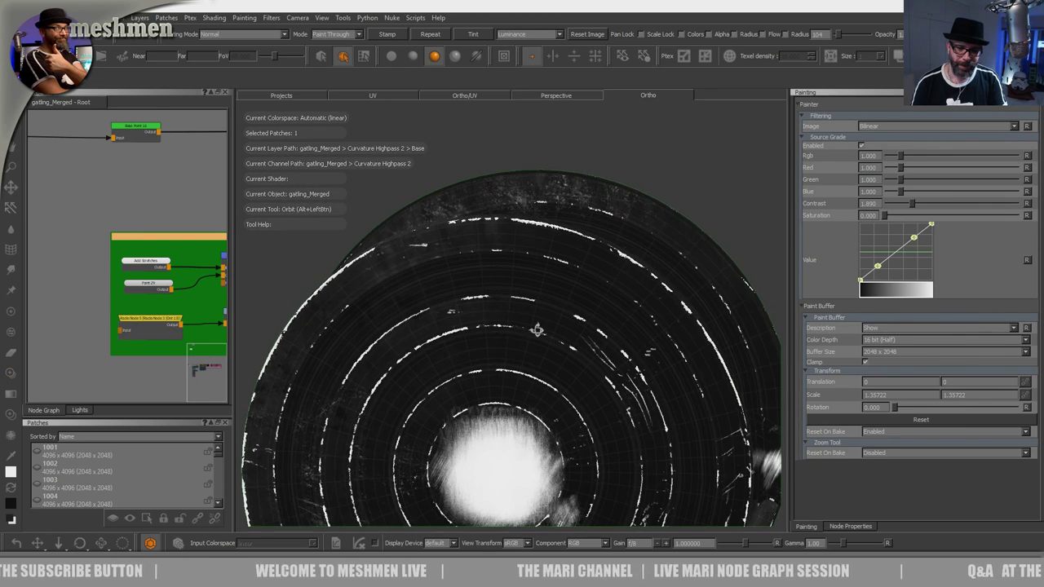
{"action": "left_click_drag", "start_coordinate": [538, 331], "coordinate": [484, 329], "text": "alt"}
{"action": "right_click_drag", "start_coordinate": [484, 330], "coordinate": [519, 328], "text": "alt"}
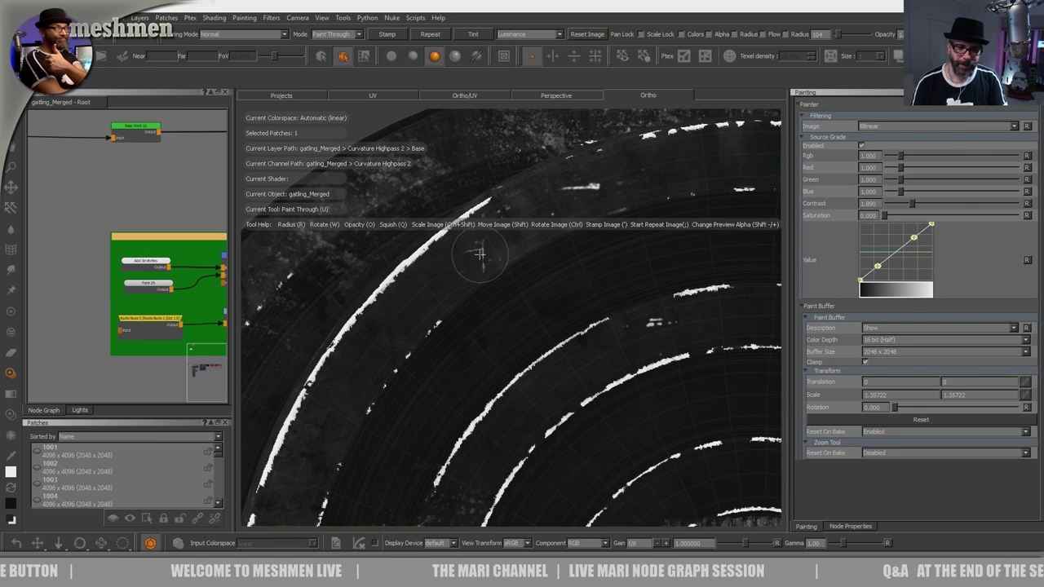
Step: Reposition the scratch image and paint more short scratches between the outer rings on the disc's upper-left side
{"action": "mouse_move", "coordinate": [423, 327]}
{"action": "left_mouse_down", "text": "shift"}
{"action": "mouse_move", "coordinate": [379, 354]}
{"action": "mouse_move", "coordinate": [335, 413]}
{"action": "mouse_move", "coordinate": [391, 353]}
{"action": "left_mouse_up", "text": "shift"}
{"action": "left_click_drag", "start_coordinate": [552, 262], "coordinate": [453, 349], "text": "alt"}
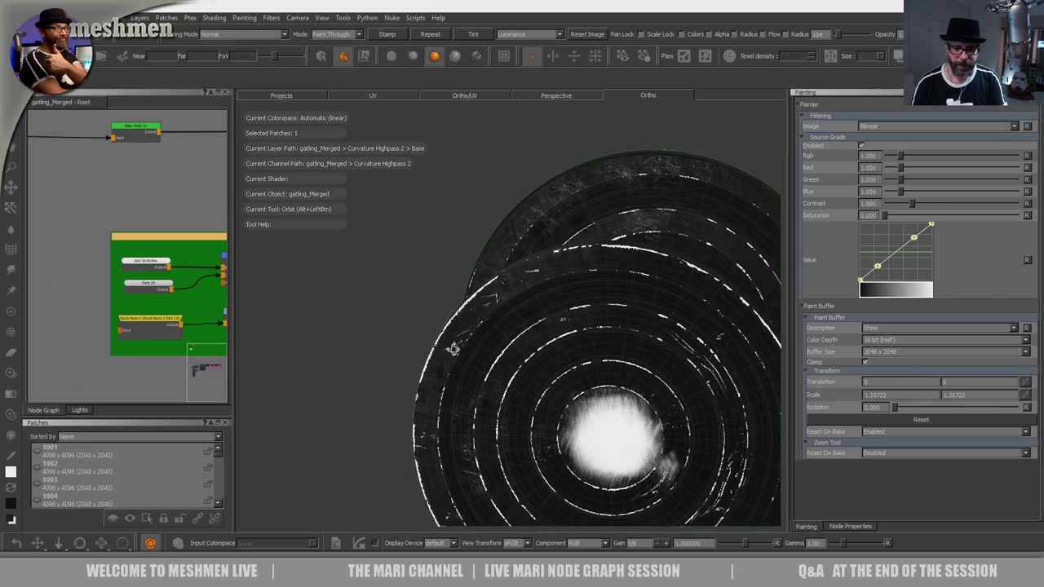
{"action": "middle_click_drag", "start_coordinate": [481, 340], "coordinate": [428, 325], "text": "alt"}
{"action": "right_click_drag", "start_coordinate": [428, 325], "coordinate": [482, 336], "text": "alt"}
{"action": "middle_click_drag", "start_coordinate": [482, 335], "coordinate": [493, 364], "text": "alt"}
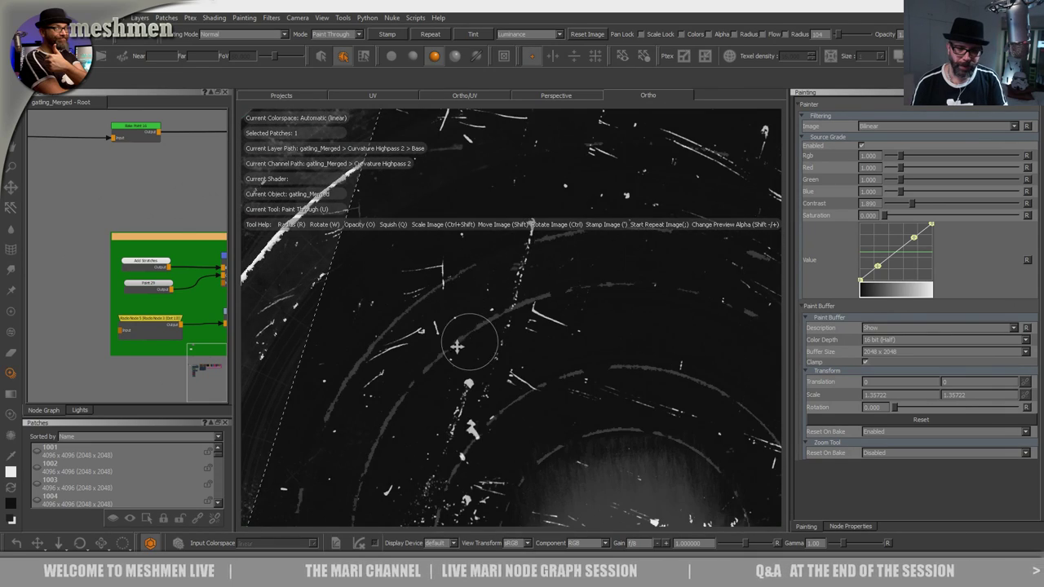
{"action": "right_click_drag", "start_coordinate": [480, 294], "coordinate": [438, 312], "text": "alt"}
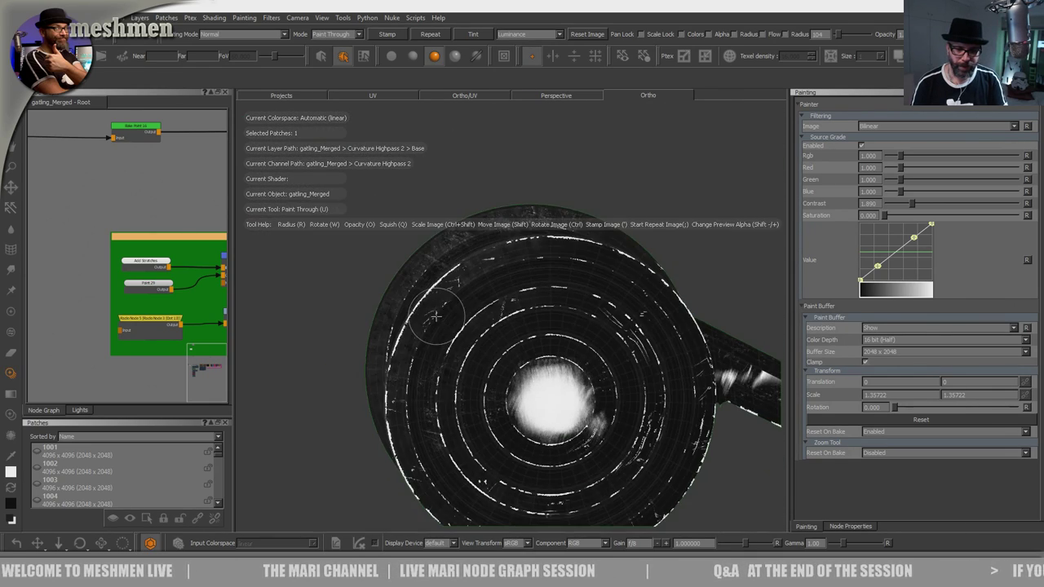
Step: Unhide the rest of the gun and paint scratches through the repositioned image onto the housing beside the disc
{"action": "key", "text": "shift+h"}
{"action": "left_click_drag", "start_coordinate": [458, 338], "coordinate": [436, 402], "text": "alt"}
{"action": "right_click_drag", "start_coordinate": [483, 339], "coordinate": [507, 330], "text": "alt"}
{"action": "left_click_drag", "start_coordinate": [481, 351], "coordinate": [504, 422], "text": "alt"}
{"action": "key", "text": "u"}
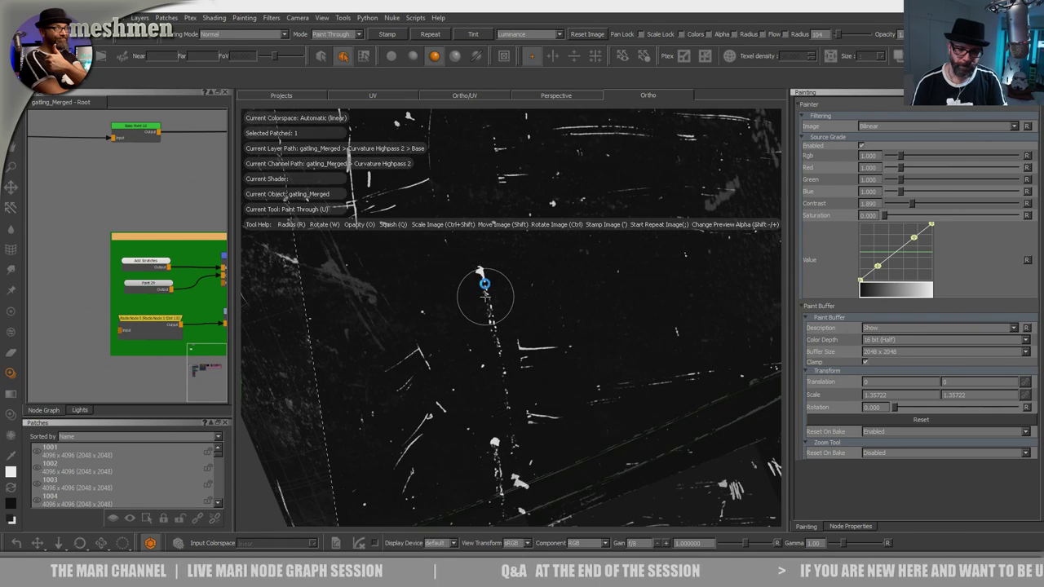
{"action": "middle_click_drag", "start_coordinate": [444, 242], "coordinate": [568, 448], "text": "alt"}
{"action": "left_click_drag", "start_coordinate": [547, 335], "coordinate": [529, 480], "text": "shift"}
{"action": "mouse_move", "coordinate": [530, 414]}
{"action": "left_mouse_down", "text": "shift"}
{"action": "mouse_move", "coordinate": [527, 403]}
{"action": "mouse_move", "coordinate": [541, 405]}
{"action": "mouse_move", "coordinate": [499, 310]}
{"action": "left_mouse_up", "text": "shift"}
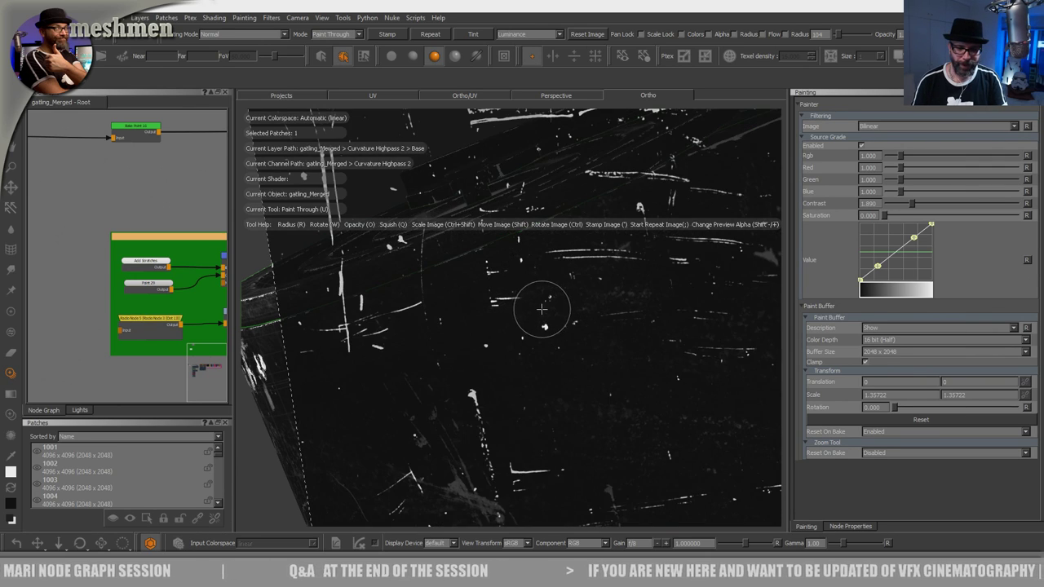
Step: Reposition the scratch image and paint small scratches on the housing close to the disc's edge
{"action": "mouse_move", "coordinate": [528, 289]}
{"action": "left_mouse_down", "text": "alt"}
{"action": "mouse_move", "coordinate": [536, 307]}
{"action": "mouse_move", "coordinate": [499, 302]}
{"action": "mouse_move", "coordinate": [519, 333]}
{"action": "left_mouse_up", "text": "alt"}
{"action": "middle_click_drag", "start_coordinate": [519, 333], "coordinate": [525, 315], "text": "alt"}
{"action": "right_click_drag", "start_coordinate": [525, 314], "coordinate": [508, 334], "text": "alt"}
{"action": "middle_click_drag", "start_coordinate": [508, 333], "coordinate": [606, 352], "text": "alt"}
{"action": "mouse_move", "coordinate": [606, 353]}
{"action": "left_mouse_down", "text": "alt"}
{"action": "mouse_move", "coordinate": [545, 357]}
{"action": "mouse_move", "coordinate": [533, 373]}
{"action": "mouse_move", "coordinate": [548, 305]}
{"action": "mouse_move", "coordinate": [534, 323]}
{"action": "mouse_move", "coordinate": [526, 295]}
{"action": "mouse_move", "coordinate": [512, 449]}
{"action": "left_mouse_up", "text": "alt"}
{"action": "mouse_move", "coordinate": [518, 403]}
{"action": "left_mouse_down", "text": "shift"}
{"action": "mouse_move", "coordinate": [494, 354]}
{"action": "mouse_move", "coordinate": [558, 345]}
{"action": "mouse_move", "coordinate": [594, 380]}
{"action": "mouse_move", "coordinate": [585, 380]}
{"action": "left_mouse_up", "text": "shift"}
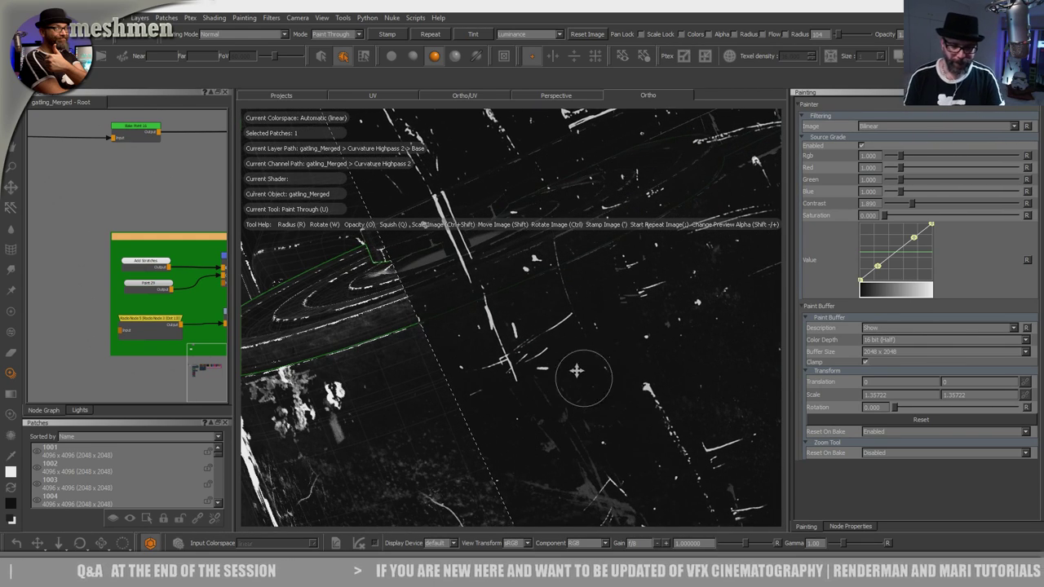
Step: Paint additional fine scratches through the image onto the housing's curved side below the disc
{"action": "left_click_drag", "start_coordinate": [522, 349], "coordinate": [539, 352], "text": "alt"}
{"action": "right_click_drag", "start_coordinate": [539, 351], "coordinate": [514, 365], "text": "alt"}
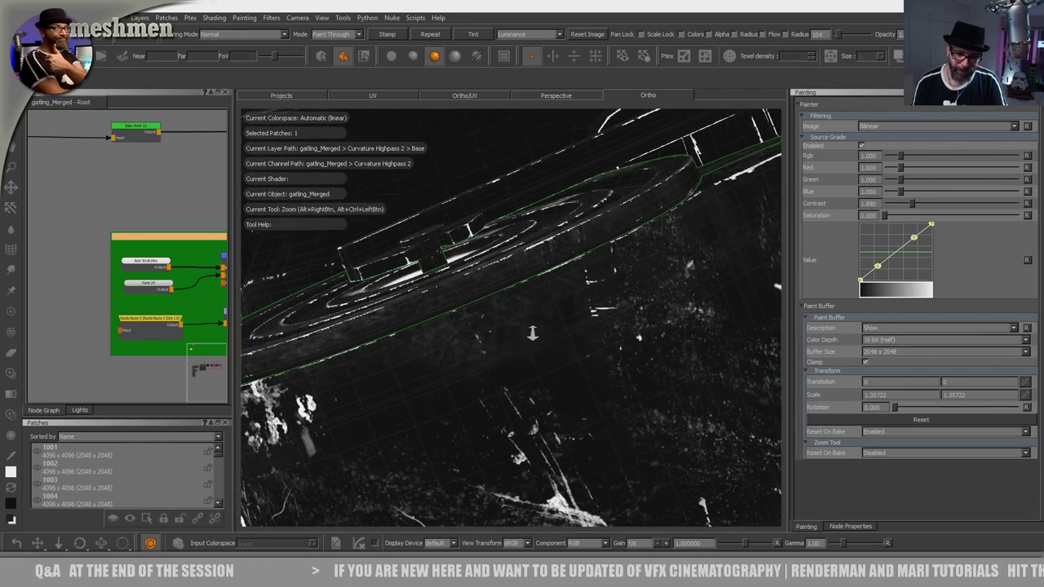
{"action": "left_click_drag", "start_coordinate": [513, 365], "coordinate": [516, 351], "text": "alt"}
{"action": "middle_click_drag", "start_coordinate": [515, 350], "coordinate": [502, 314], "text": "alt"}
{"action": "right_click_drag", "start_coordinate": [502, 314], "coordinate": [506, 342], "text": "alt"}
{"action": "left_click_drag", "start_coordinate": [506, 342], "coordinate": [522, 359], "text": "alt"}
{"action": "middle_click_drag", "start_coordinate": [522, 359], "coordinate": [531, 345], "text": "alt"}
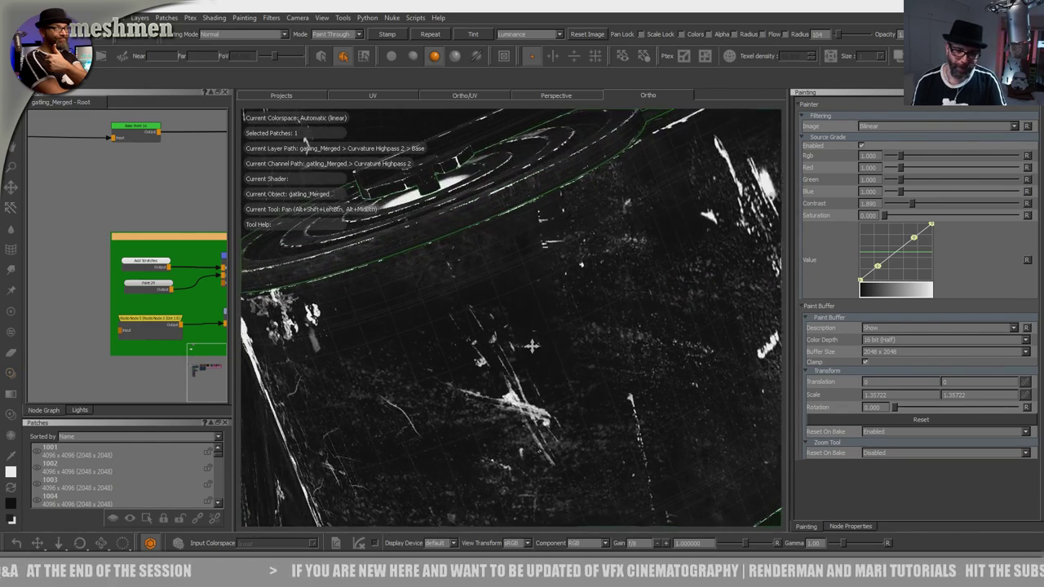
{"action": "left_click_drag", "start_coordinate": [531, 345], "coordinate": [526, 326], "text": "alt"}
{"action": "mouse_move", "coordinate": [526, 326]}
{"action": "middle_mouse_down", "text": "alt"}
{"action": "mouse_move", "coordinate": [519, 316]}
{"action": "mouse_move", "coordinate": [543, 341]}
{"action": "middle_mouse_up", "text": "alt"}
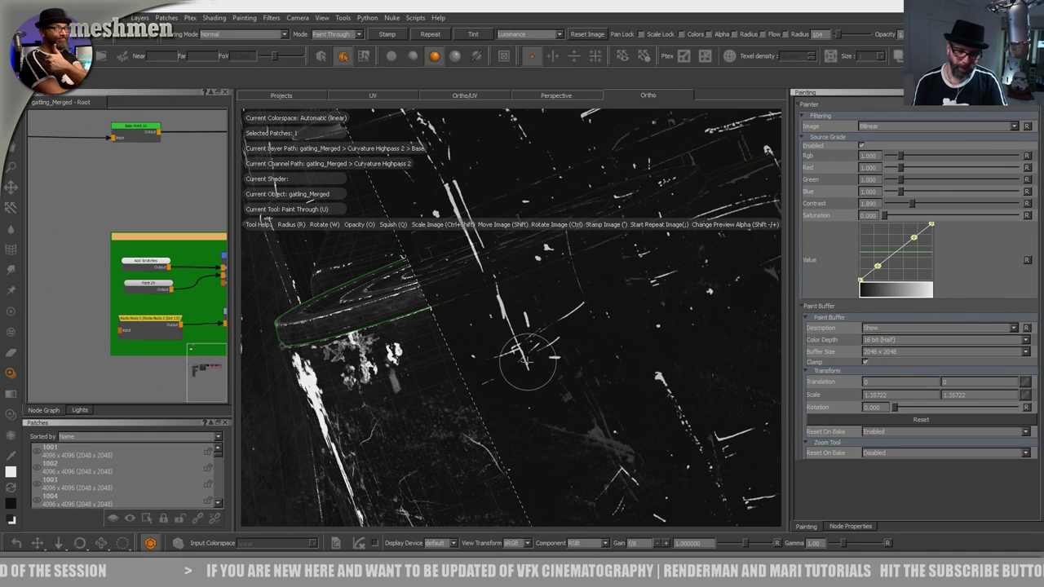
Step: Paint a small crossed scratch on the housing's curved side just above the rim at its other end
{"action": "mouse_move", "coordinate": [523, 356]}
{"action": "left_mouse_down", "text": "alt"}
{"action": "mouse_move", "coordinate": [529, 363]}
{"action": "mouse_move", "coordinate": [482, 242]}
{"action": "mouse_move", "coordinate": [514, 327]}
{"action": "mouse_move", "coordinate": [497, 347]}
{"action": "mouse_move", "coordinate": [488, 293]}
{"action": "mouse_move", "coordinate": [494, 366]}
{"action": "mouse_move", "coordinate": [479, 340]}
{"action": "left_mouse_up", "text": "alt"}
{"action": "scroll", "coordinate": [510, 354], "scroll_direction": "down", "scroll_amount": 4}
{"action": "right_click_drag", "start_coordinate": [474, 331], "coordinate": [510, 326], "text": "alt"}
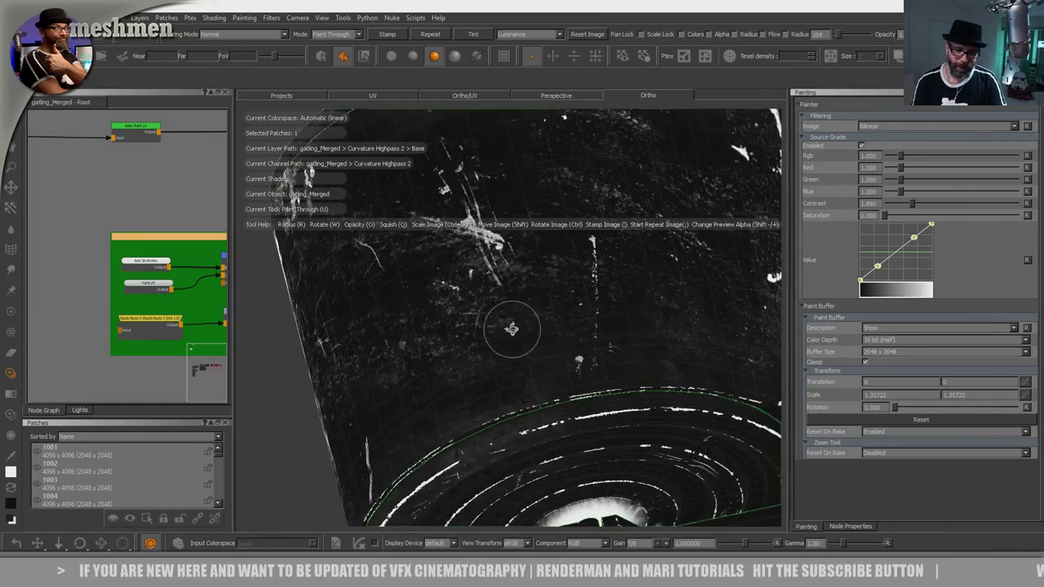
{"action": "left_click_drag", "start_coordinate": [510, 326], "coordinate": [524, 357], "text": "alt"}
{"action": "right_click_drag", "start_coordinate": [524, 357], "coordinate": [524, 310], "text": "alt"}
{"action": "left_click_drag", "start_coordinate": [525, 310], "coordinate": [500, 394], "text": "alt"}
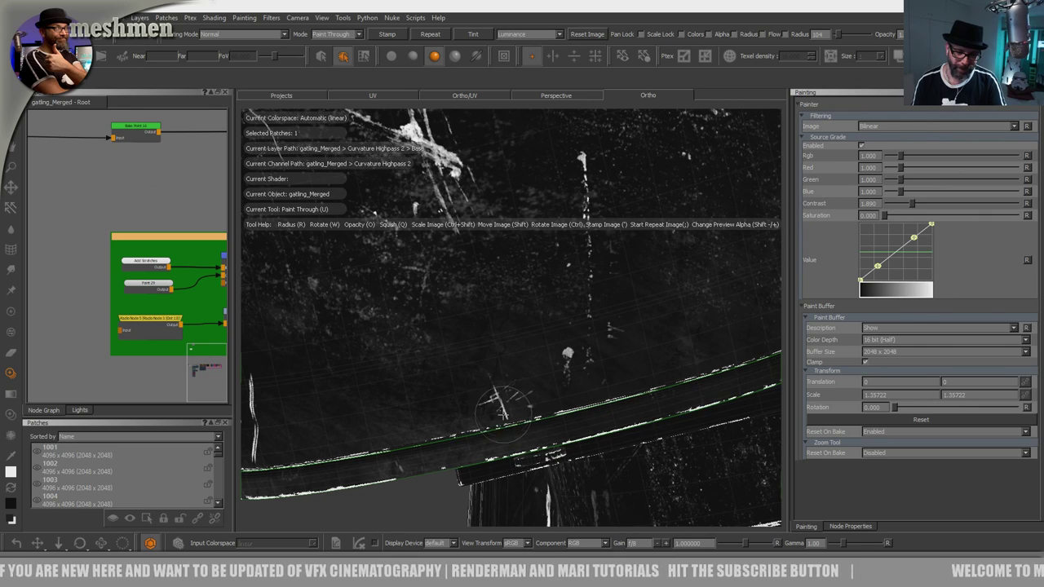
Step: Move the scratch image over the housing's lower end and paint fine scratches near the rim
{"action": "left_click_drag", "start_coordinate": [503, 390], "coordinate": [540, 341], "text": "alt"}
{"action": "left_click_drag", "start_coordinate": [541, 340], "coordinate": [537, 522], "text": "shift"}
{"action": "mouse_move", "coordinate": [511, 412]}
{"action": "left_mouse_down", "text": "shift"}
{"action": "mouse_move", "coordinate": [457, 366]}
{"action": "mouse_move", "coordinate": [501, 375]}
{"action": "mouse_move", "coordinate": [468, 372]}
{"action": "mouse_move", "coordinate": [480, 372]}
{"action": "mouse_move", "coordinate": [475, 366]}
{"action": "left_mouse_up", "text": "shift"}
{"action": "left_click_drag", "start_coordinate": [501, 325], "coordinate": [538, 308]}
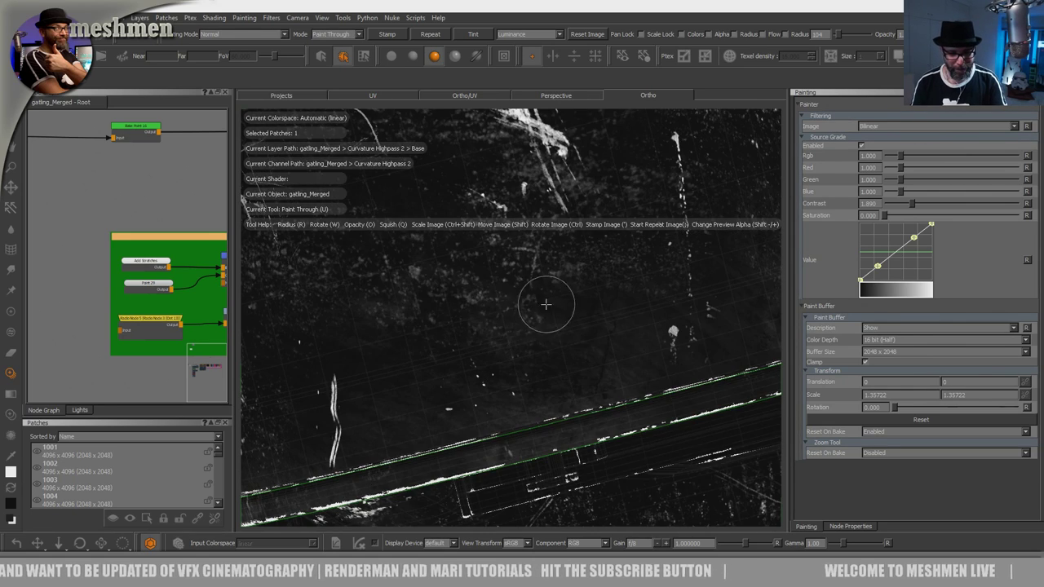
Step: Paint part of the long angled scratch through the image onto the housing near its lower rim
{"action": "right_click_drag", "start_coordinate": [534, 322], "coordinate": [501, 342], "text": "alt"}
{"action": "middle_click_drag", "start_coordinate": [497, 315], "coordinate": [507, 318], "text": "alt"}
{"action": "right_click_drag", "start_coordinate": [507, 318], "coordinate": [513, 332], "text": "alt"}
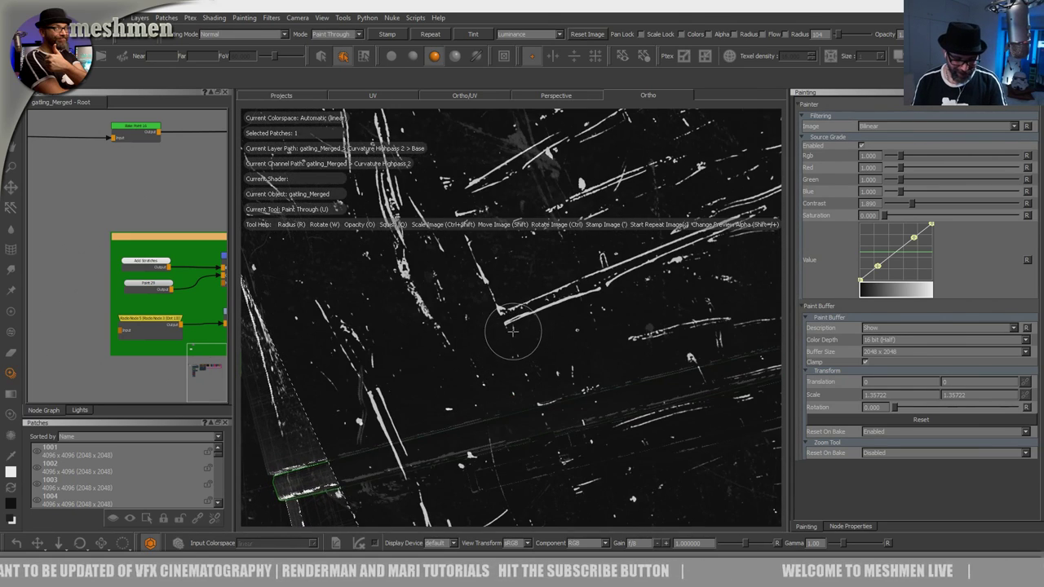
{"action": "left_click_drag", "start_coordinate": [510, 318], "coordinate": [533, 298]}
Step: Paint another portion of the angled scratch through the image onto the next section of the gun body
{"action": "right_click_drag", "start_coordinate": [533, 298], "coordinate": [485, 338], "text": "alt"}
{"action": "left_click_drag", "start_coordinate": [485, 339], "coordinate": [511, 294], "text": "alt"}
{"action": "right_click_drag", "start_coordinate": [513, 298], "coordinate": [535, 287], "text": "alt"}
{"action": "mouse_move", "coordinate": [514, 282]}
{"action": "left_mouse_down", "text": "alt"}
{"action": "mouse_move", "coordinate": [504, 292]}
{"action": "mouse_move", "coordinate": [503, 348]}
{"action": "mouse_move", "coordinate": [525, 310]}
{"action": "left_mouse_up", "text": "alt"}
{"action": "right_click_drag", "start_coordinate": [524, 310], "coordinate": [534, 304], "text": "alt"}
{"action": "middle_click_drag", "start_coordinate": [524, 245], "coordinate": [522, 327], "text": "alt"}
{"action": "scroll", "coordinate": [521, 327], "scroll_direction": "up", "scroll_amount": 6}
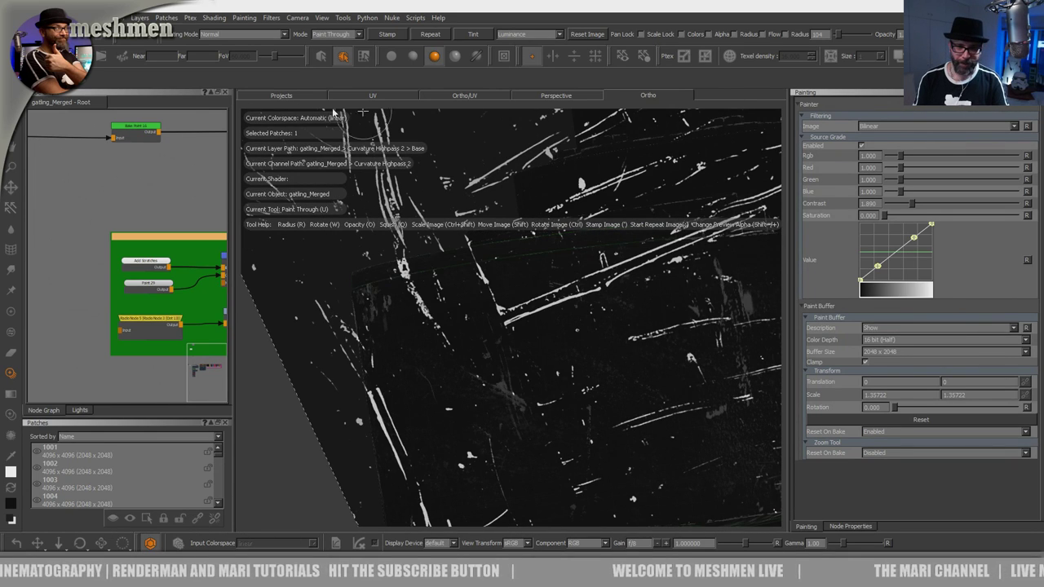
{"action": "left_click_drag", "start_coordinate": [499, 315], "coordinate": [478, 324]}
{"action": "middle_click_drag", "start_coordinate": [522, 345], "coordinate": [458, 312], "text": "alt"}
{"action": "right_click_drag", "start_coordinate": [458, 311], "coordinate": [494, 314], "text": "alt"}
{"action": "middle_click_drag", "start_coordinate": [512, 343], "coordinate": [513, 299], "text": "alt"}
{"action": "mouse_move", "coordinate": [519, 336]}
{"action": "left_mouse_down", "text": "alt"}
{"action": "mouse_move", "coordinate": [523, 346]}
{"action": "mouse_move", "coordinate": [526, 335]}
{"action": "left_mouse_up", "text": "alt"}
{"action": "right_click_drag", "start_coordinate": [526, 336], "coordinate": [532, 335], "text": "alt"}
{"action": "middle_click_drag", "start_coordinate": [530, 343], "coordinate": [520, 284], "text": "alt"}
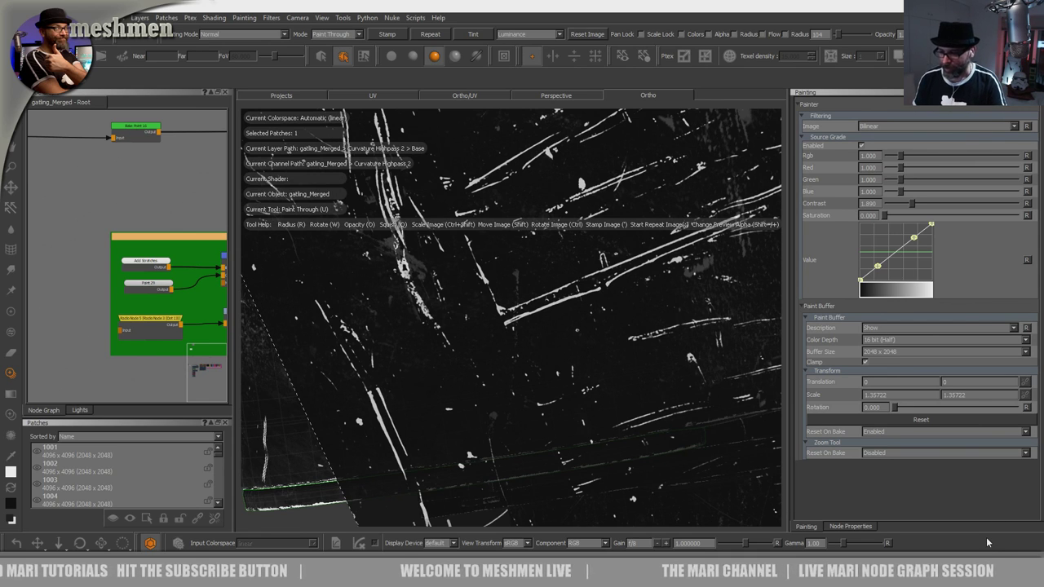
Step: Restore the Mari window to a smaller size to expose its status bar, and maximise it again
{"action": "left_click", "coordinate": [1006, 4]}
{"action": "left_click_drag", "start_coordinate": [644, 9], "coordinate": [714, 30]}
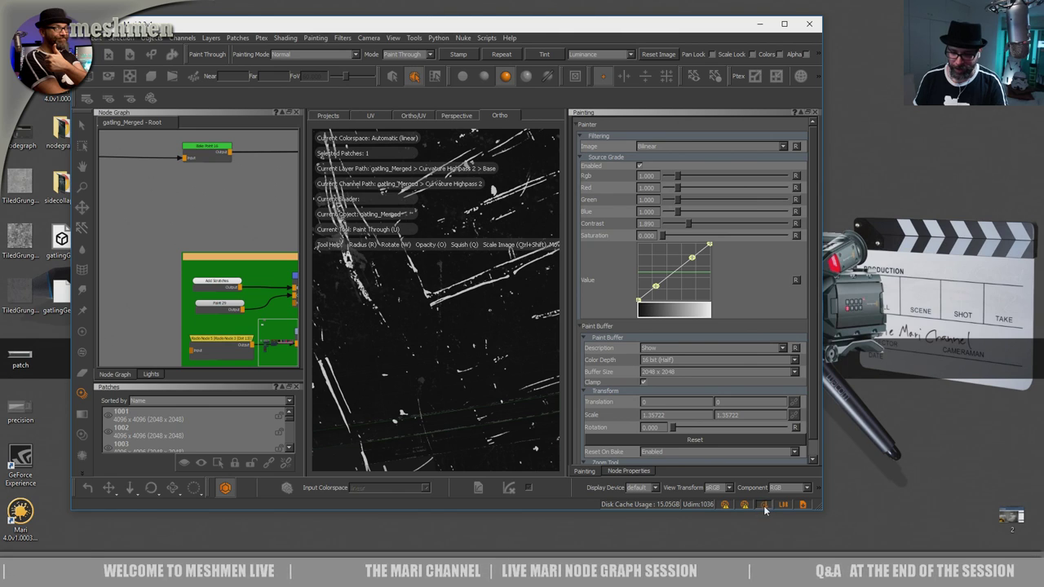
{"action": "left_click", "coordinate": [783, 24]}
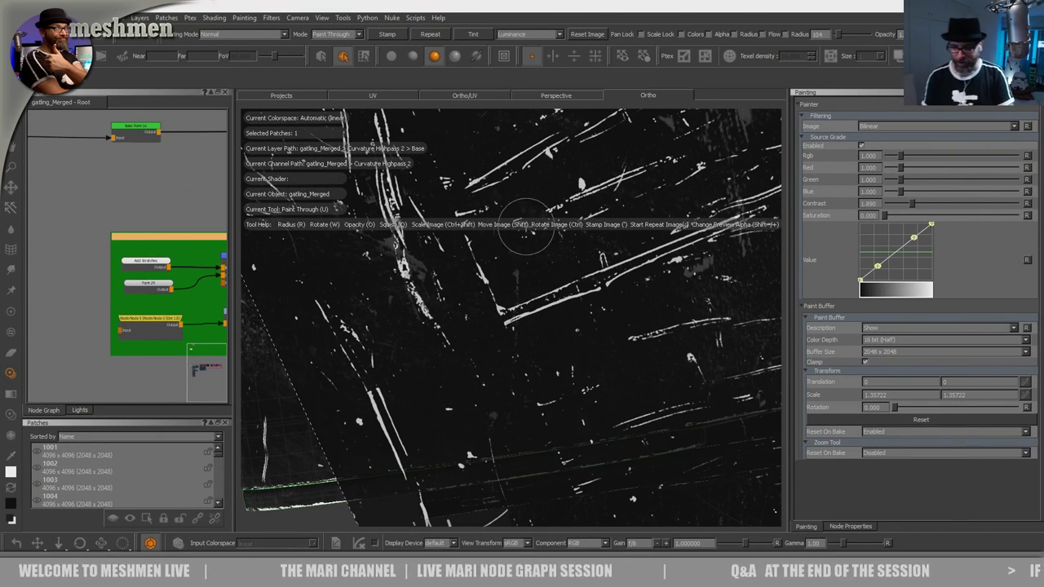
Step: Shift the scratch image and paint a scratch on the housing's curved side near its lower rim
{"action": "right_click_drag", "start_coordinate": [543, 335], "coordinate": [445, 300], "text": "alt"}
{"action": "middle_click_drag", "start_coordinate": [444, 300], "coordinate": [517, 354], "text": "alt"}
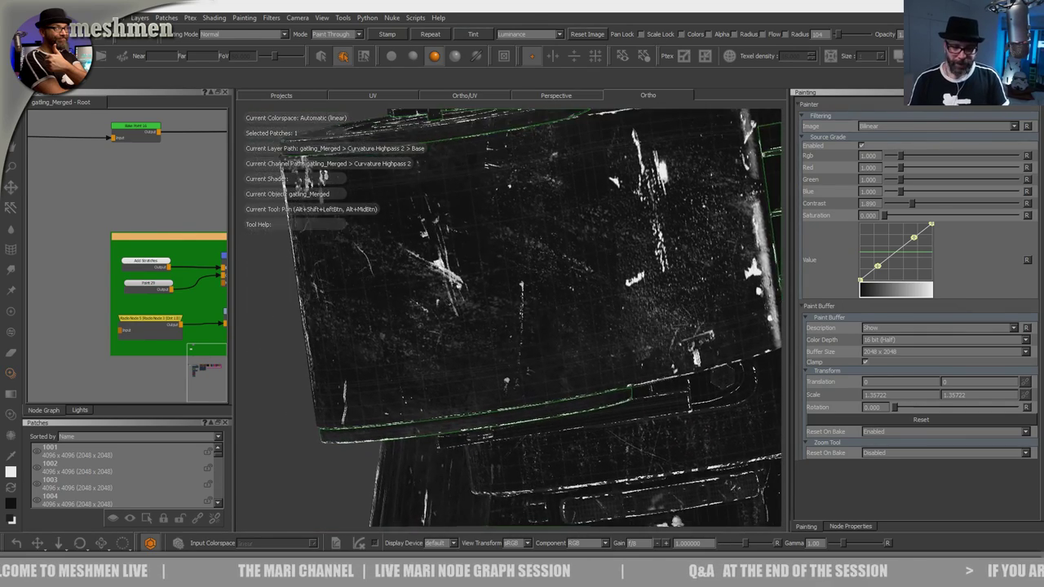
{"action": "right_click_drag", "start_coordinate": [457, 343], "coordinate": [489, 355], "text": "alt"}
{"action": "middle_click_drag", "start_coordinate": [490, 355], "coordinate": [508, 351], "text": "alt"}
{"action": "left_click_drag", "start_coordinate": [562, 383], "coordinate": [568, 381], "text": "shift"}
{"action": "left_click_drag", "start_coordinate": [569, 381], "coordinate": [601, 268]}
Step: Paint scratches onto the housing beside its worn vertical edge and below its upper rim, next to the grid section
{"action": "left_click_drag", "start_coordinate": [527, 354], "coordinate": [534, 401], "text": "alt"}
{"action": "middle_click_drag", "start_coordinate": [534, 401], "coordinate": [549, 426], "text": "alt"}
{"action": "left_click_drag", "start_coordinate": [550, 427], "coordinate": [469, 400], "text": "alt"}
{"action": "middle_click_drag", "start_coordinate": [469, 399], "coordinate": [421, 391], "text": "alt"}
{"action": "left_click_drag", "start_coordinate": [421, 391], "coordinate": [464, 372], "text": "alt"}
{"action": "middle_click_drag", "start_coordinate": [464, 372], "coordinate": [371, 356], "text": "alt"}
{"action": "right_click_drag", "start_coordinate": [371, 357], "coordinate": [489, 359], "text": "alt"}
{"action": "mouse_move", "coordinate": [489, 359]}
{"action": "left_mouse_down", "text": "alt"}
{"action": "mouse_move", "coordinate": [505, 365]}
{"action": "mouse_move", "coordinate": [477, 398]}
{"action": "mouse_move", "coordinate": [522, 449]}
{"action": "left_mouse_up", "text": "alt"}
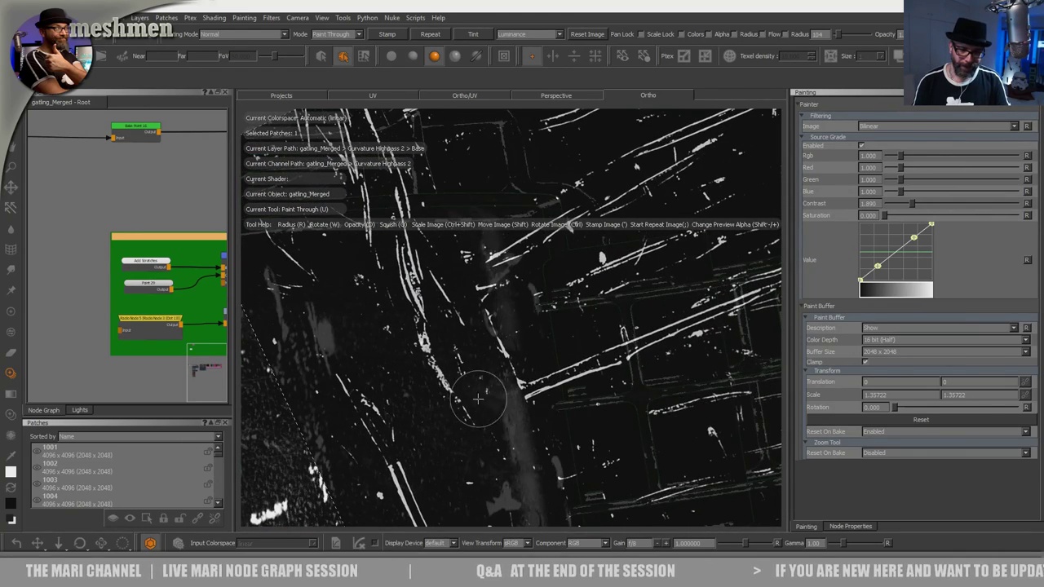
{"action": "left_click_drag", "start_coordinate": [454, 439], "coordinate": [445, 416]}
{"action": "mouse_move", "coordinate": [354, 317]}
{"action": "left_mouse_down"}
{"action": "mouse_move", "coordinate": [333, 280]}
{"action": "mouse_move", "coordinate": [366, 290]}
{"action": "left_mouse_up"}
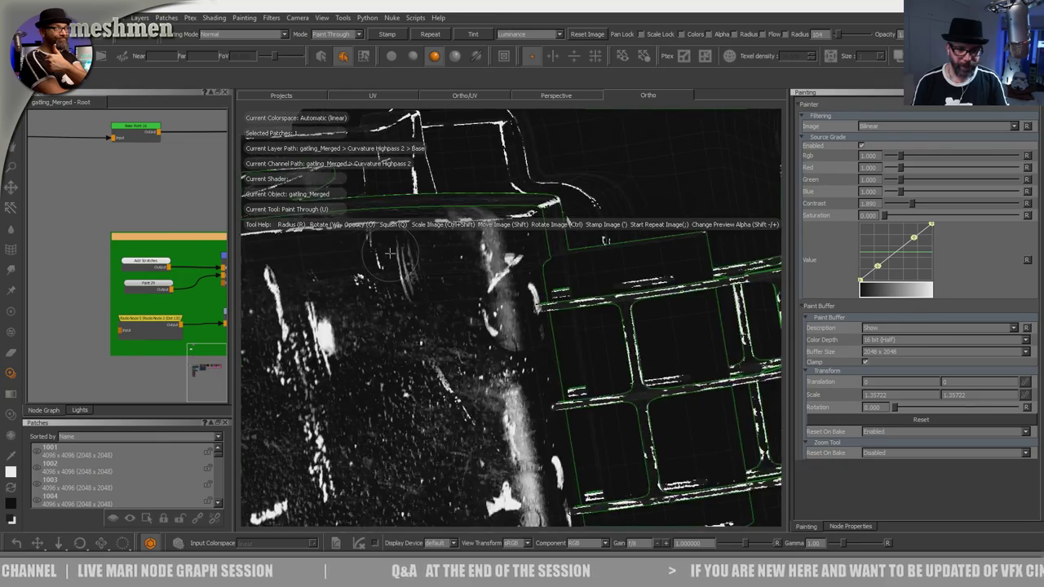
Step: Paint out the white worn streak along the housing's curved edge in black, beside the grid section
{"action": "right_click_drag", "start_coordinate": [392, 259], "coordinate": [339, 265], "text": "alt"}
{"action": "left_click_drag", "start_coordinate": [458, 341], "coordinate": [447, 352], "text": "alt"}
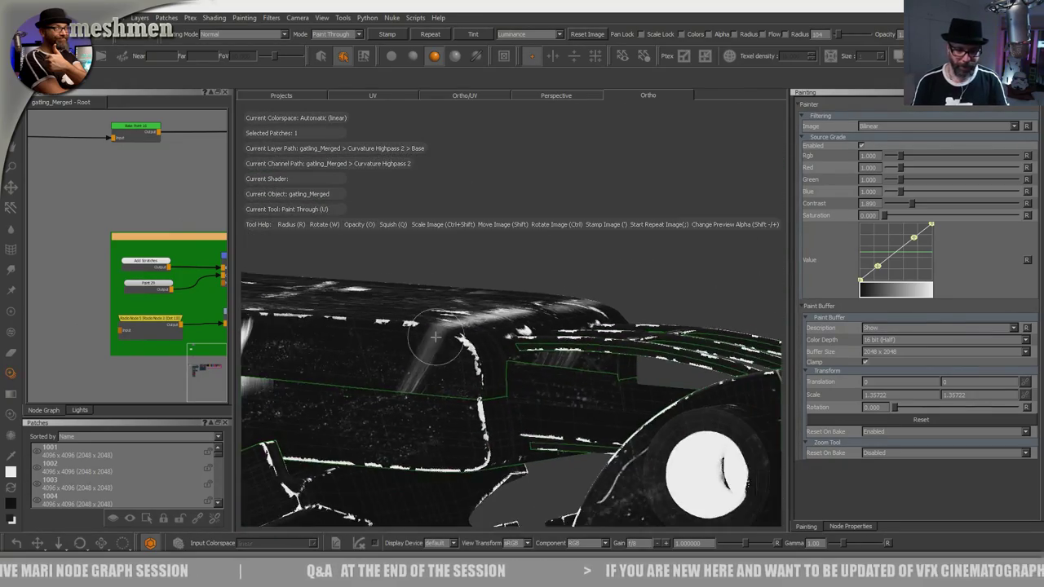
{"action": "left_click_drag", "start_coordinate": [510, 314], "coordinate": [596, 306], "text": "alt"}
{"action": "mouse_move", "coordinate": [596, 306]}
{"action": "middle_mouse_down", "text": "alt"}
{"action": "mouse_move", "coordinate": [599, 328]}
{"action": "mouse_move", "coordinate": [591, 314]}
{"action": "mouse_move", "coordinate": [407, 316]}
{"action": "middle_mouse_up", "text": "alt"}
{"action": "right_click_drag", "start_coordinate": [407, 316], "coordinate": [445, 323], "text": "alt"}
{"action": "mouse_move", "coordinate": [445, 322]}
{"action": "left_mouse_down", "text": "alt"}
{"action": "mouse_move", "coordinate": [473, 340]}
{"action": "mouse_move", "coordinate": [518, 318]}
{"action": "left_mouse_up", "text": "alt"}
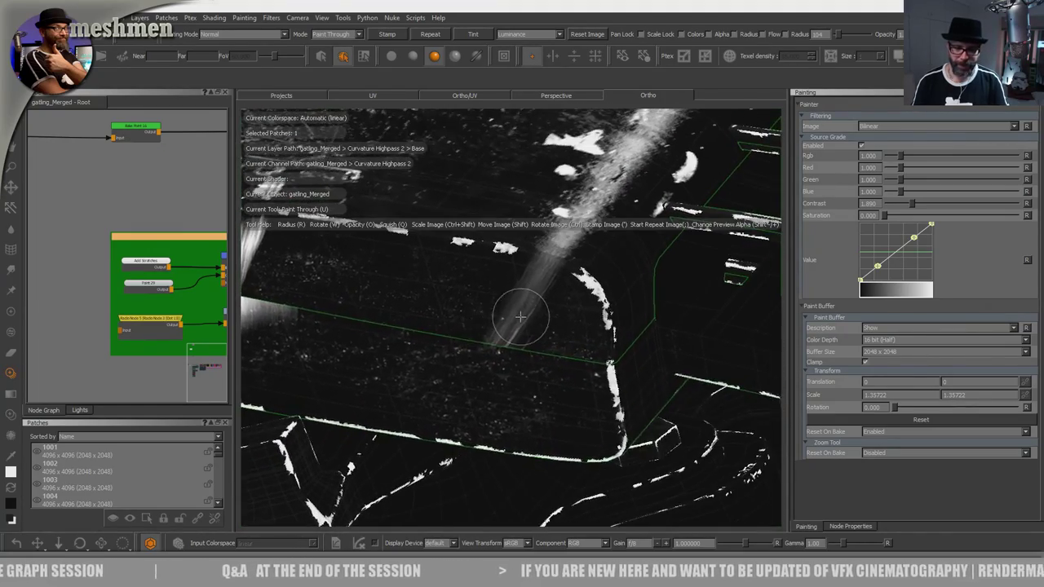
{"action": "key", "text": "p"}
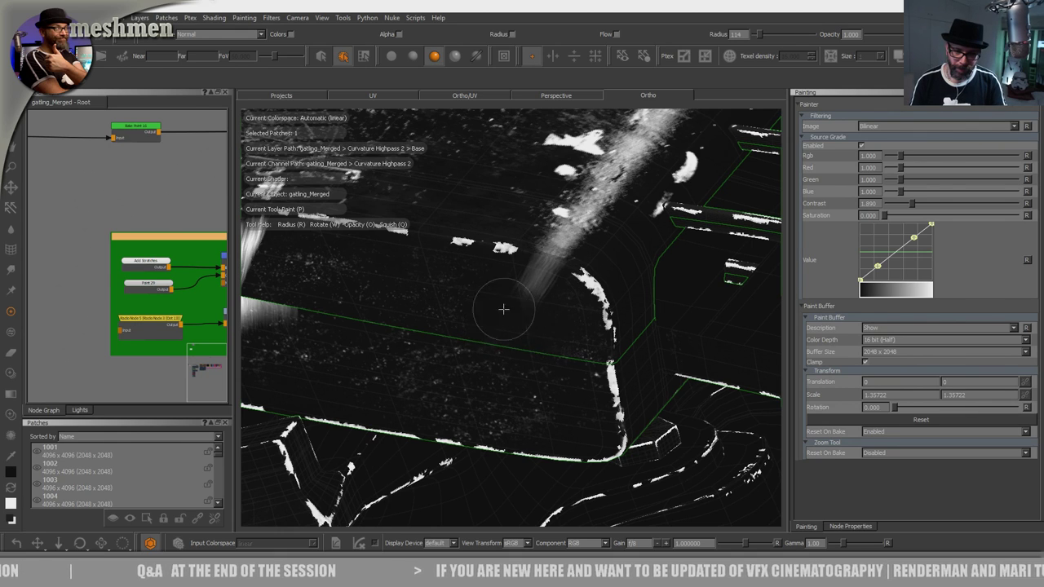
{"action": "mouse_move", "coordinate": [489, 327]}
{"action": "left_mouse_down", "text": "alt"}
{"action": "mouse_move", "coordinate": [531, 334]}
{"action": "mouse_move", "coordinate": [536, 292]}
{"action": "mouse_move", "coordinate": [508, 322]}
{"action": "mouse_move", "coordinate": [490, 371]}
{"action": "left_mouse_up", "text": "alt"}
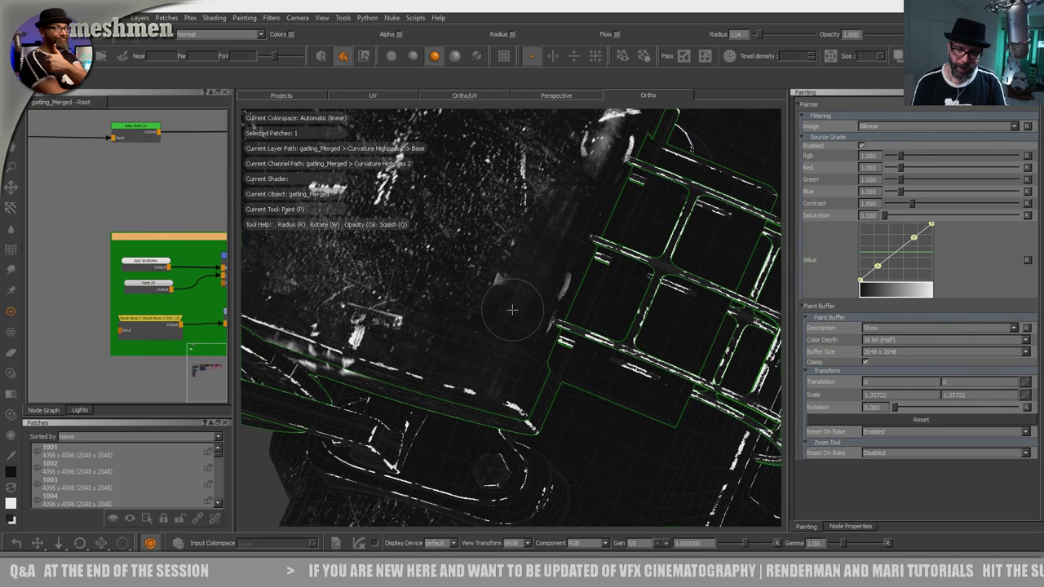
Step: Paint out the smeared vertical streaks on the housing's curved lower side in black with the Paint tool
{"action": "middle_click_drag", "start_coordinate": [440, 359], "coordinate": [593, 336], "text": "alt"}
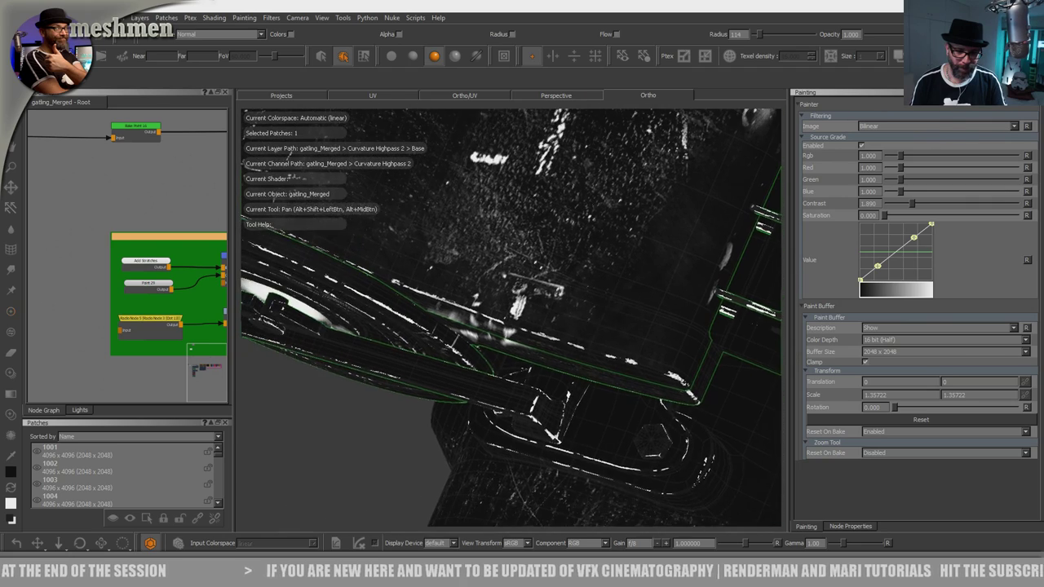
{"action": "scroll", "coordinate": [552, 303], "scroll_direction": "up", "scroll_amount": 6}
{"action": "mouse_move", "coordinate": [552, 302]}
{"action": "left_mouse_down", "text": "alt"}
{"action": "mouse_move", "coordinate": [498, 287]}
{"action": "mouse_move", "coordinate": [469, 304]}
{"action": "left_mouse_up", "text": "alt"}
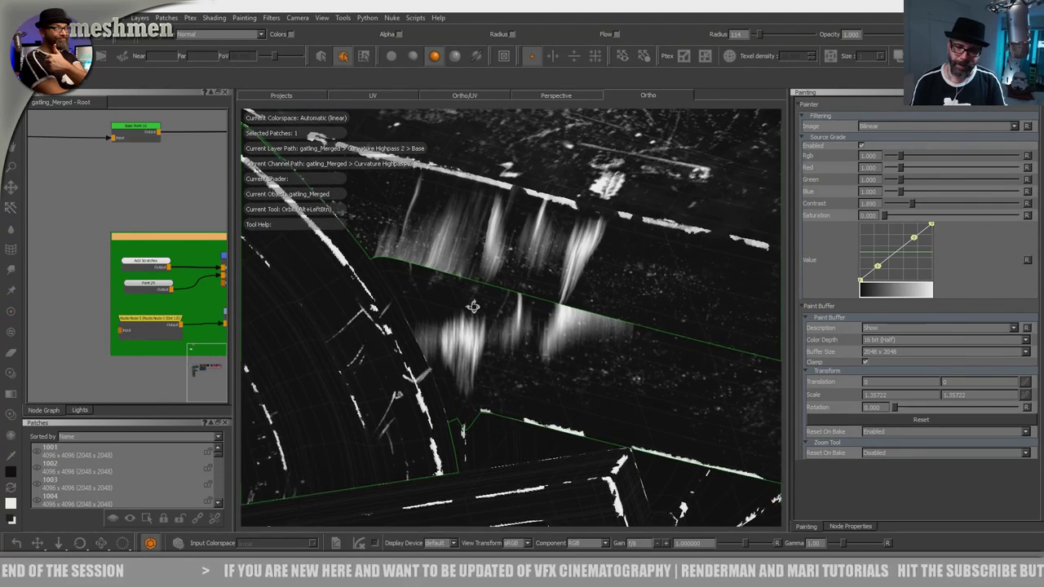
{"action": "mouse_move", "coordinate": [520, 227]}
{"action": "left_mouse_down"}
{"action": "mouse_move", "coordinate": [456, 240]}
{"action": "mouse_move", "coordinate": [461, 284]}
{"action": "left_mouse_up"}
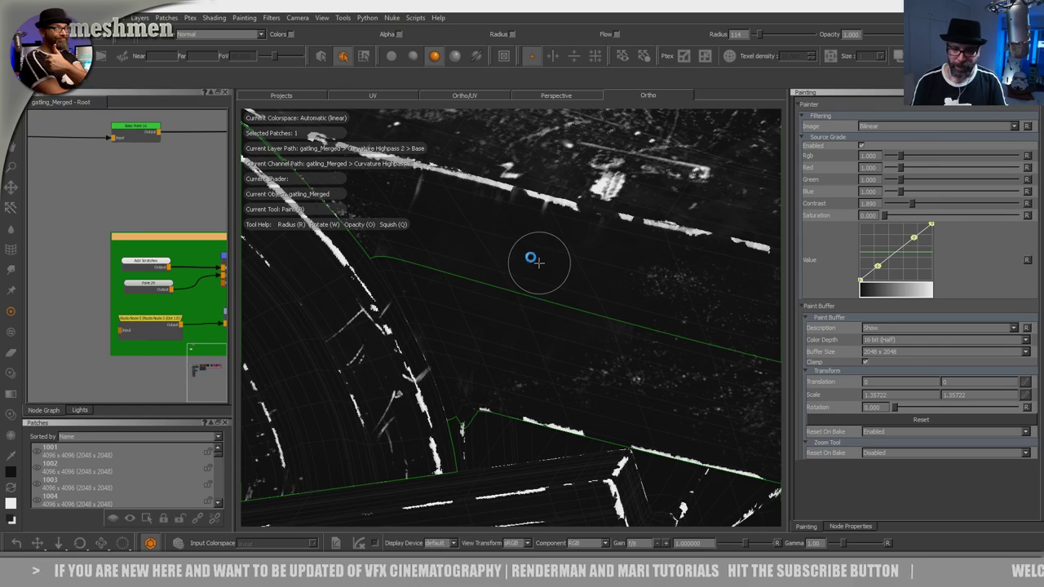
{"action": "mouse_move", "coordinate": [526, 225]}
{"action": "left_mouse_down", "text": "alt"}
{"action": "mouse_move", "coordinate": [582, 296]}
{"action": "mouse_move", "coordinate": [522, 286]}
{"action": "left_mouse_up", "text": "alt"}
{"action": "right_click_drag", "start_coordinate": [522, 287], "coordinate": [608, 235], "text": "alt"}
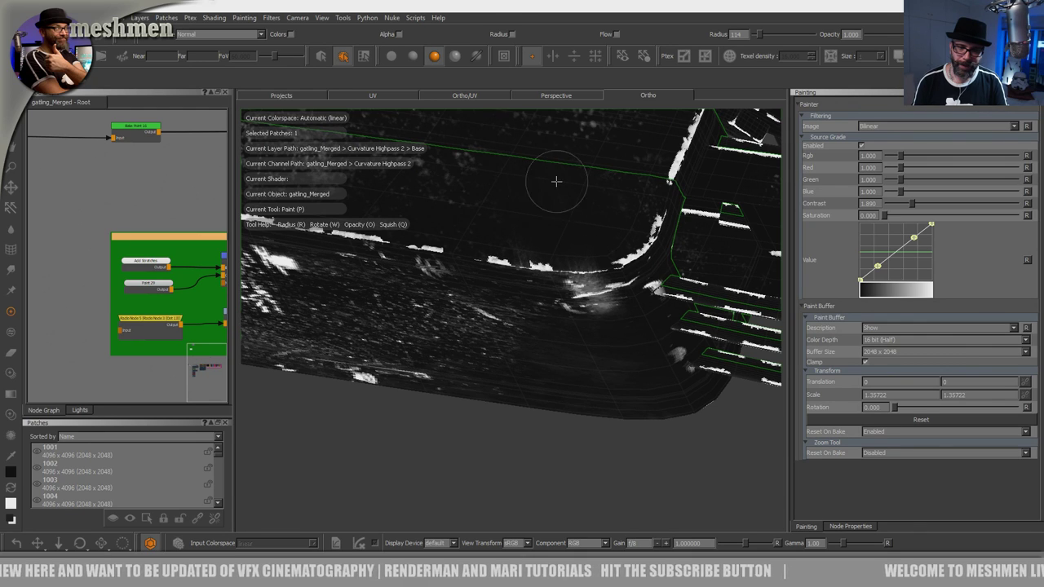
{"action": "mouse_move", "coordinate": [539, 273]}
{"action": "left_mouse_down", "text": "alt"}
{"action": "mouse_move", "coordinate": [527, 354]}
{"action": "mouse_move", "coordinate": [535, 298]}
{"action": "mouse_move", "coordinate": [528, 350]}
{"action": "mouse_move", "coordinate": [558, 295]}
{"action": "left_mouse_up", "text": "alt"}
{"action": "mouse_move", "coordinate": [556, 373]}
{"action": "left_mouse_down", "text": "alt"}
{"action": "mouse_move", "coordinate": [553, 326]}
{"action": "mouse_move", "coordinate": [557, 333]}
{"action": "left_mouse_up", "text": "alt"}
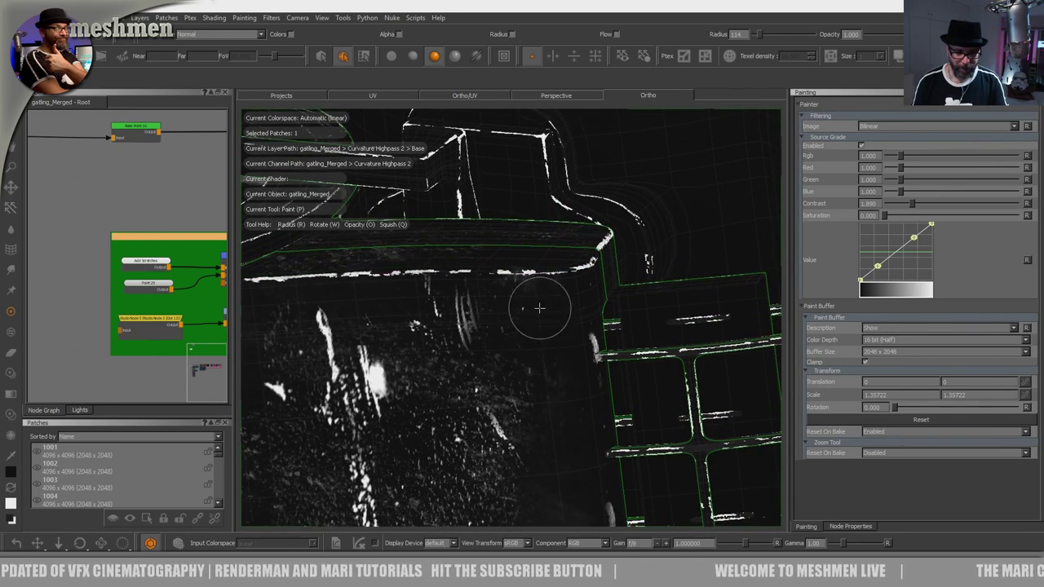
Step: Return to Paint Through and paint sideways scratches across the housing's vertical edge beside the grid section
{"action": "right_click_drag", "start_coordinate": [538, 310], "coordinate": [483, 350], "text": "alt"}
{"action": "left_click_drag", "start_coordinate": [482, 351], "coordinate": [489, 313], "text": "alt"}
{"action": "right_click_drag", "start_coordinate": [490, 312], "coordinate": [557, 281], "text": "alt"}
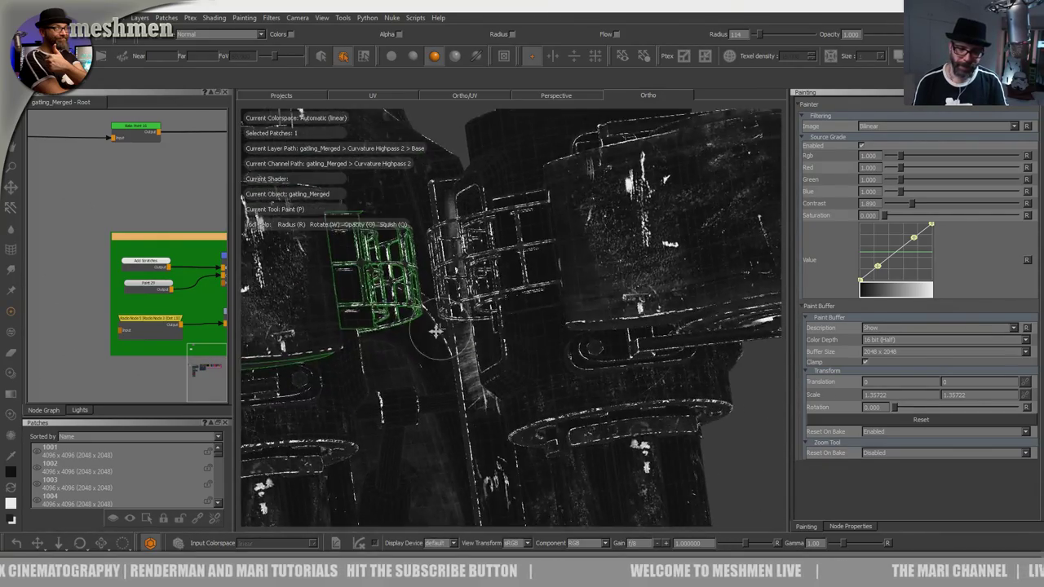
{"action": "left_click_drag", "start_coordinate": [473, 378], "coordinate": [466, 355], "text": "alt"}
{"action": "right_click_drag", "start_coordinate": [466, 355], "coordinate": [508, 315], "text": "alt"}
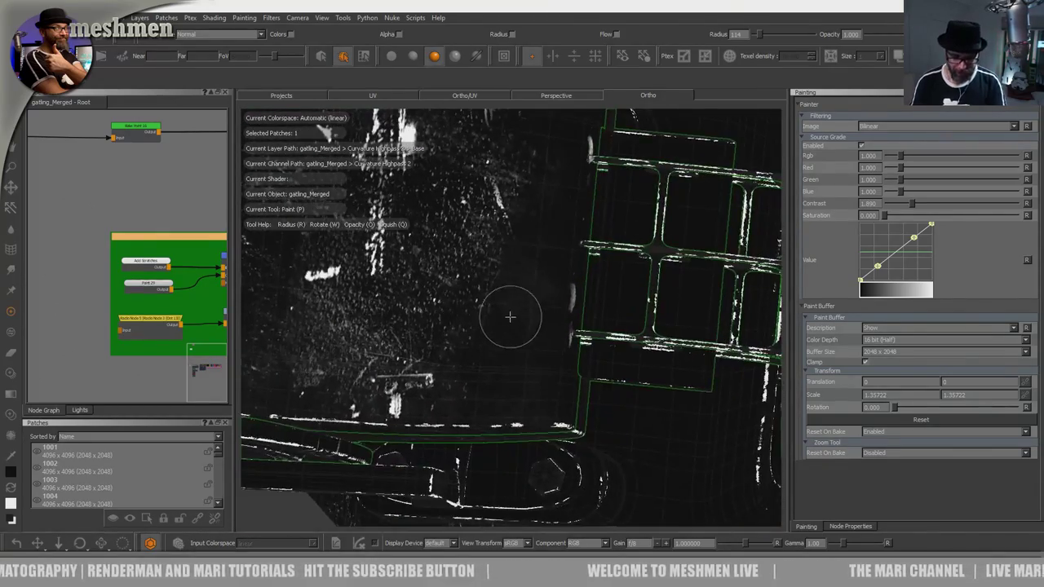
{"action": "key", "text": "u"}
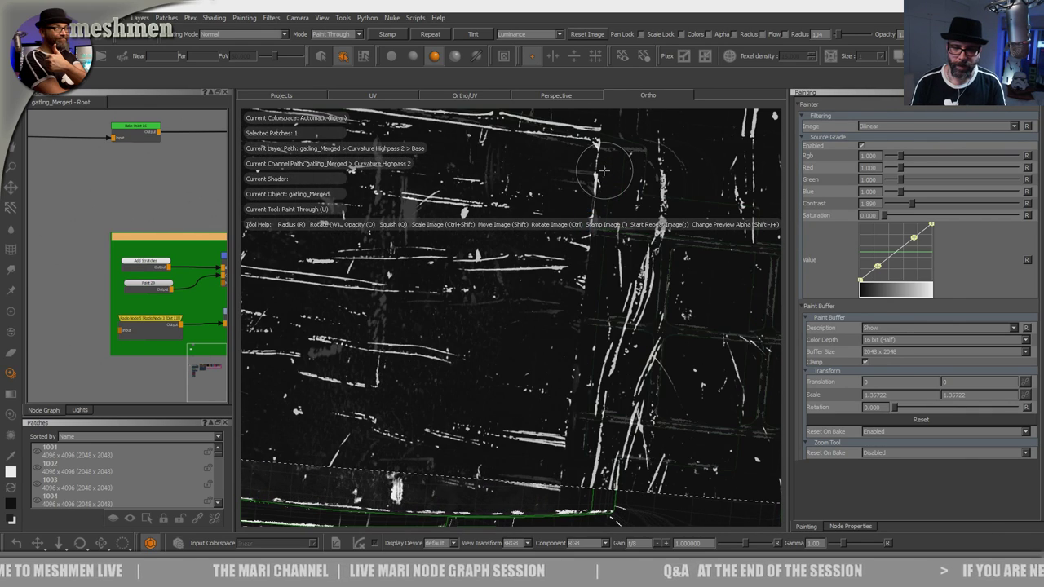
Step: Examine the housing's scratched edge, grid section and disc side from several angles and distances
{"action": "right_click_drag", "start_coordinate": [604, 169], "coordinate": [481, 301], "text": "alt"}
{"action": "left_click_drag", "start_coordinate": [481, 301], "coordinate": [513, 261], "text": "alt"}
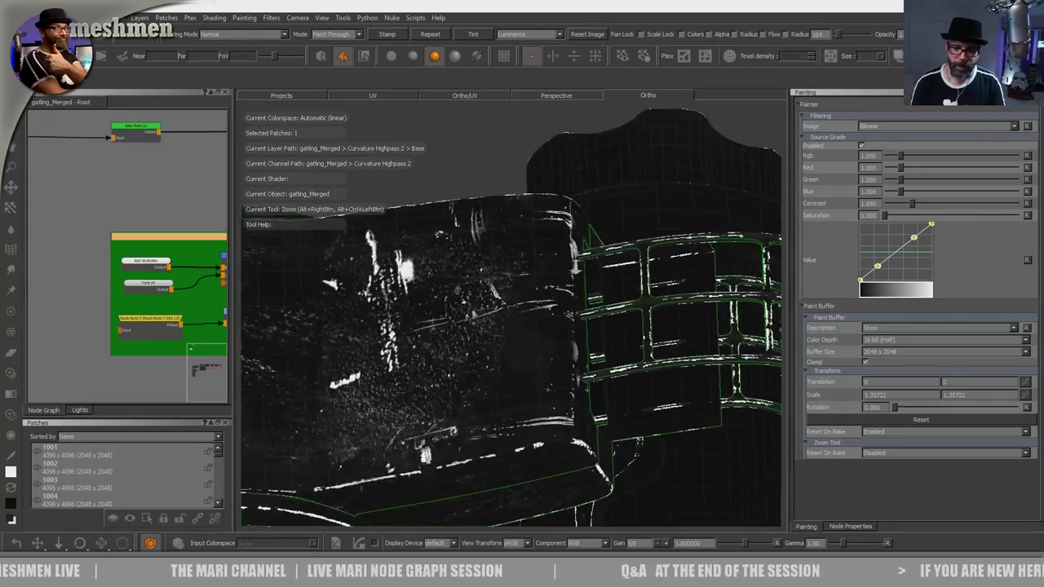
{"action": "right_click_drag", "start_coordinate": [516, 272], "coordinate": [498, 294], "text": "alt"}
{"action": "left_click_drag", "start_coordinate": [498, 294], "coordinate": [537, 319], "text": "alt"}
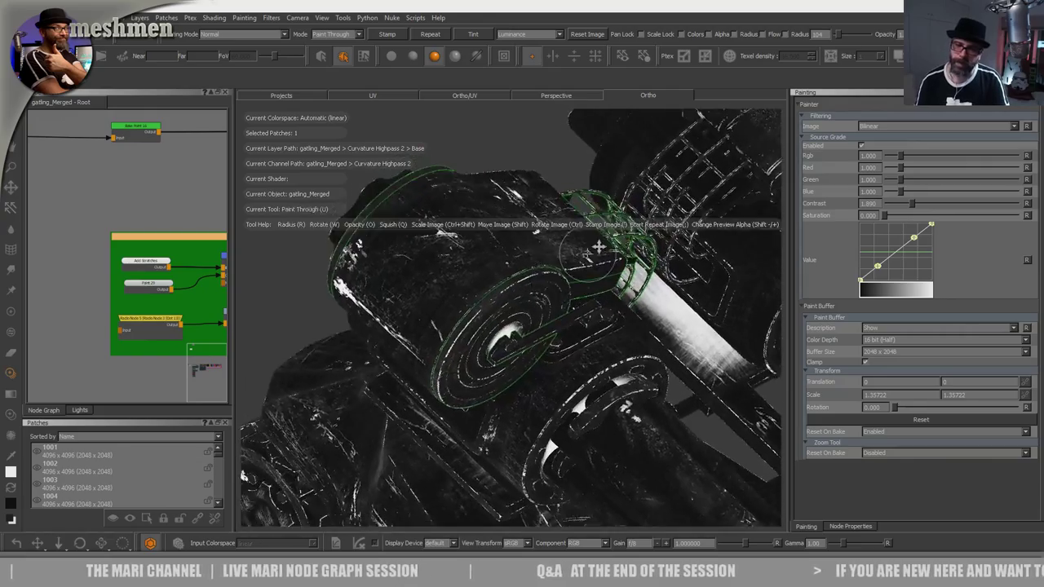
{"action": "right_click_drag", "start_coordinate": [541, 306], "coordinate": [563, 287], "text": "alt"}
{"action": "middle_click_drag", "start_coordinate": [563, 287], "coordinate": [464, 298], "text": "alt"}
{"action": "right_click_drag", "start_coordinate": [464, 299], "coordinate": [568, 282], "text": "alt"}
{"action": "left_click_drag", "start_coordinate": [568, 282], "coordinate": [595, 285], "text": "alt"}
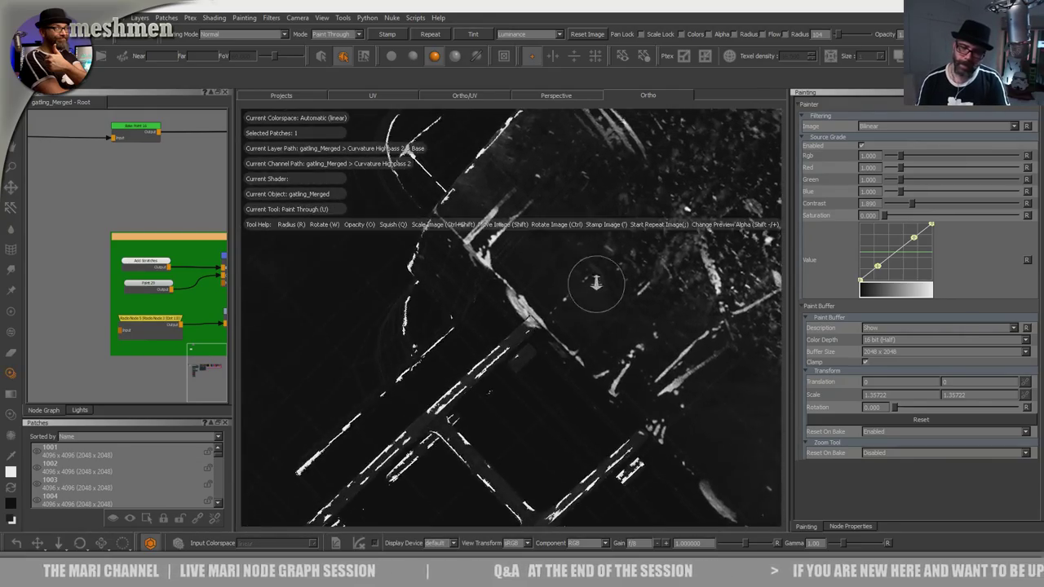
{"action": "right_click_drag", "start_coordinate": [595, 285], "coordinate": [489, 342], "text": "alt"}
{"action": "left_click_drag", "start_coordinate": [490, 342], "coordinate": [466, 362], "text": "alt"}
{"action": "right_click_drag", "start_coordinate": [471, 284], "coordinate": [522, 281], "text": "alt"}
{"action": "left_click_drag", "start_coordinate": [522, 281], "coordinate": [508, 263], "text": "alt"}
Step: Shift and rotate the scratch image to follow the housing's slanted side panel and paint diagonal scratches onto it
{"action": "middle_click_drag", "start_coordinate": [508, 264], "coordinate": [541, 392], "text": "alt"}
{"action": "left_click_drag", "start_coordinate": [544, 334], "coordinate": [541, 417], "text": "shift"}
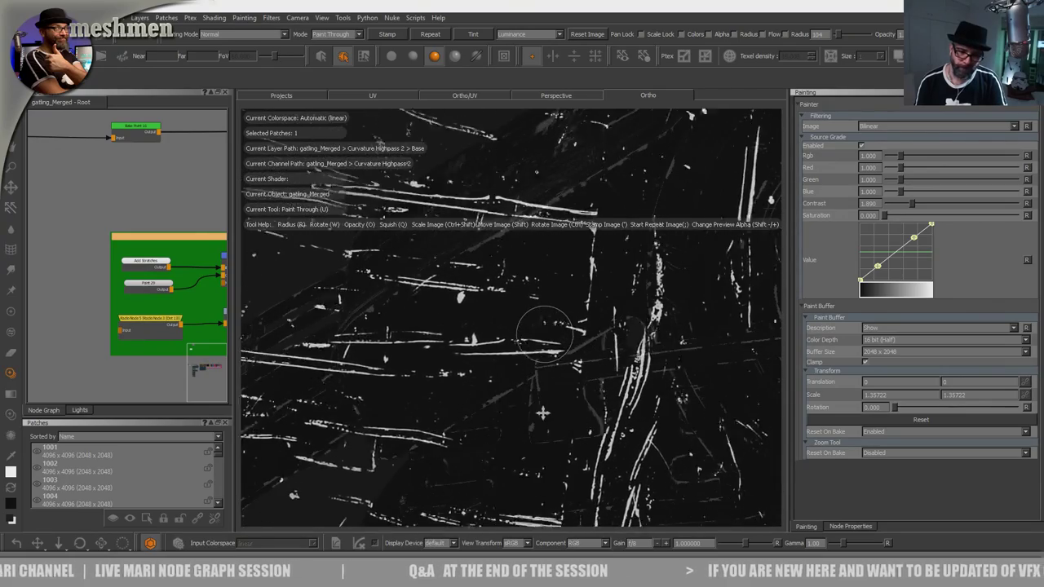
{"action": "mouse_move", "coordinate": [497, 297]}
{"action": "left_mouse_down", "text": "ctrl"}
{"action": "mouse_move", "coordinate": [493, 306]}
{"action": "mouse_move", "coordinate": [522, 278]}
{"action": "left_mouse_up", "text": "ctrl"}
{"action": "left_click_drag", "start_coordinate": [570, 257], "coordinate": [562, 263], "text": "shift"}
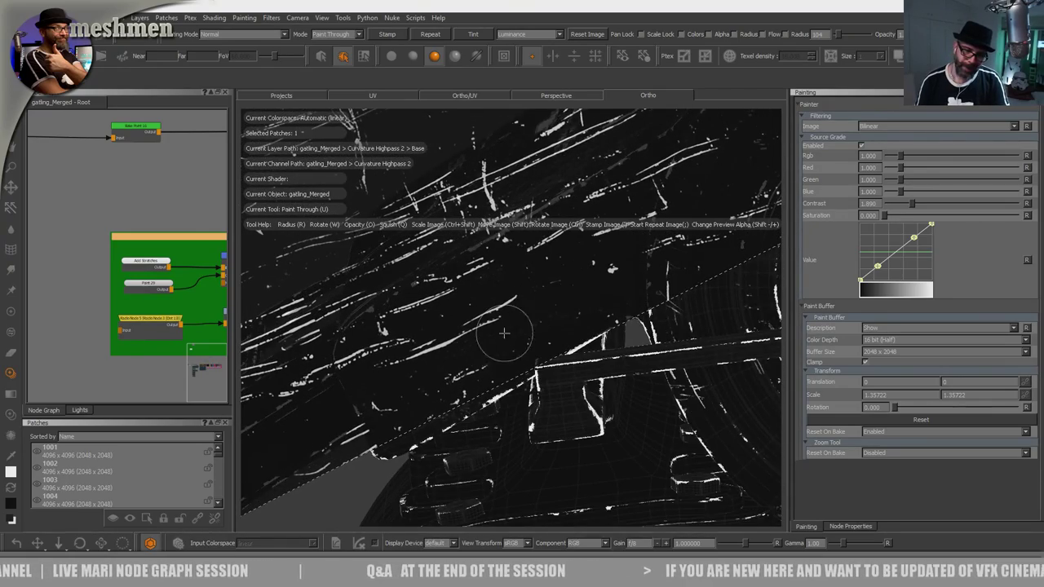
{"action": "mouse_move", "coordinate": [553, 301]}
{"action": "left_mouse_down", "text": "shift"}
{"action": "mouse_move", "coordinate": [591, 374]}
{"action": "mouse_move", "coordinate": [505, 329]}
{"action": "left_mouse_up", "text": "shift"}
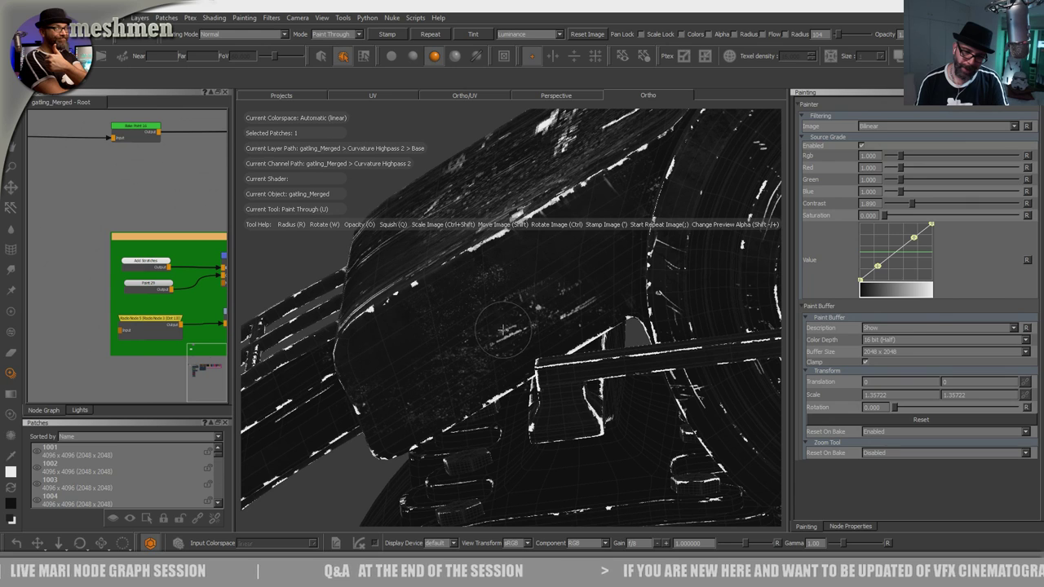
{"action": "left_click_drag", "start_coordinate": [415, 390], "coordinate": [452, 371]}
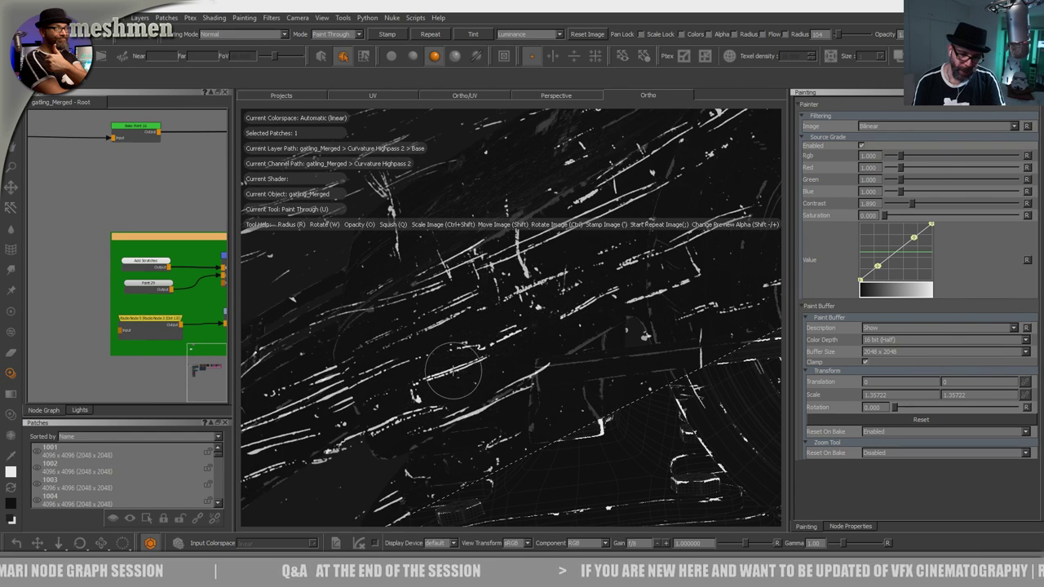
{"action": "middle_click_drag", "start_coordinate": [467, 339], "coordinate": [477, 336], "text": "alt"}
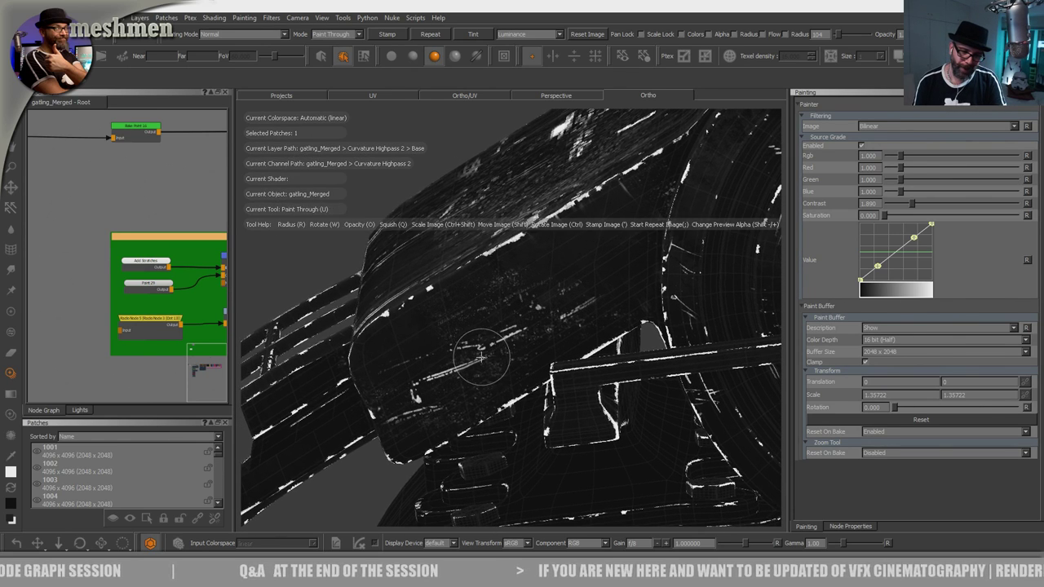
Step: Examine the worn areas of both gatling guns from the front and from either side
{"action": "right_click_drag", "start_coordinate": [594, 259], "coordinate": [505, 347], "text": "alt"}
{"action": "mouse_move", "coordinate": [506, 347]}
{"action": "left_mouse_down", "text": "alt"}
{"action": "mouse_move", "coordinate": [506, 369]}
{"action": "mouse_move", "coordinate": [522, 318]}
{"action": "mouse_move", "coordinate": [514, 330]}
{"action": "left_mouse_up", "text": "alt"}
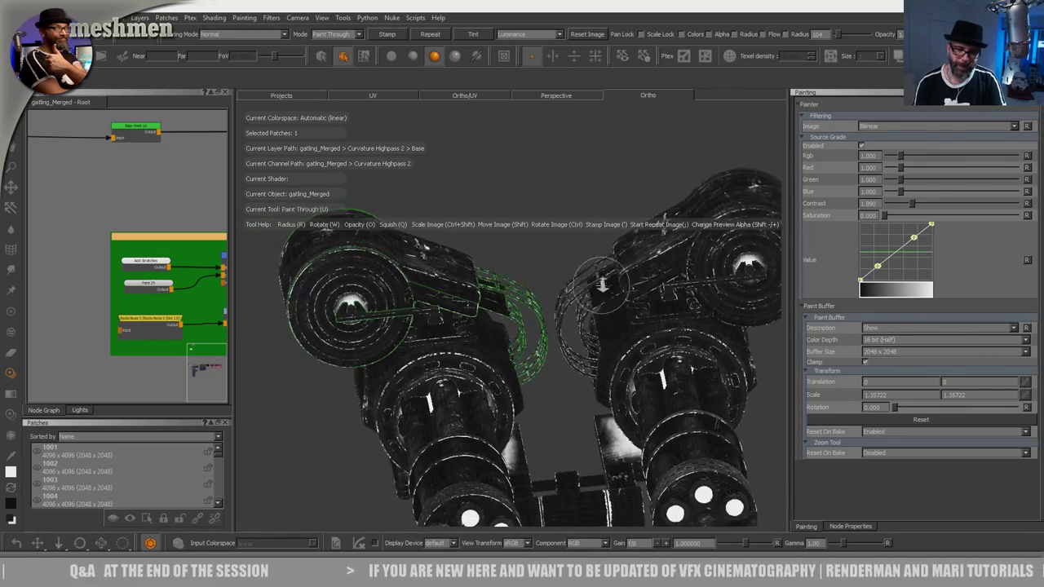
{"action": "mouse_move", "coordinate": [510, 281]}
{"action": "left_mouse_down", "text": "alt"}
{"action": "mouse_move", "coordinate": [533, 384]}
{"action": "mouse_move", "coordinate": [563, 336]}
{"action": "mouse_move", "coordinate": [535, 326]}
{"action": "mouse_move", "coordinate": [587, 301]}
{"action": "left_mouse_up", "text": "alt"}
{"action": "scroll", "coordinate": [555, 335], "scroll_direction": "down", "scroll_amount": 2}
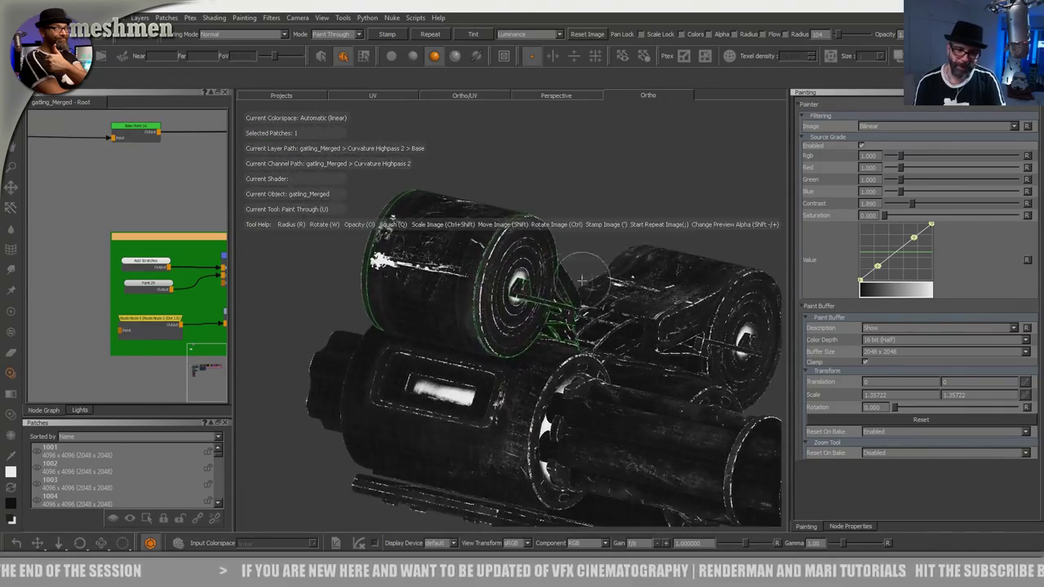
{"action": "left_click_drag", "start_coordinate": [519, 329], "coordinate": [398, 335], "text": "alt"}
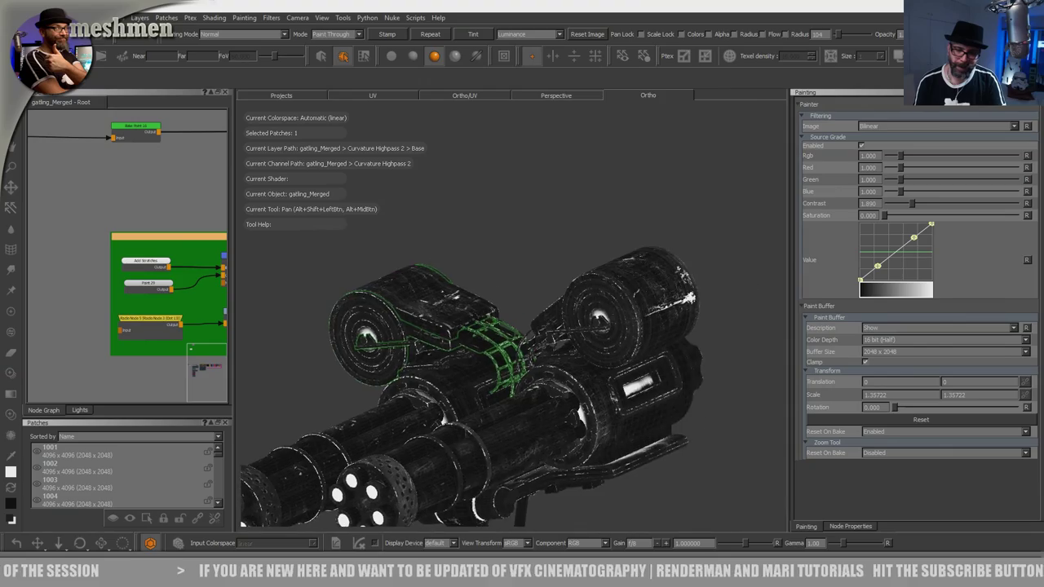
{"action": "middle_click_drag", "start_coordinate": [477, 461], "coordinate": [530, 317], "text": "alt"}
{"action": "scroll", "coordinate": [531, 319], "scroll_direction": "up", "scroll_amount": 5}
{"action": "left_click_drag", "start_coordinate": [531, 319], "coordinate": [441, 326], "text": "alt"}
{"action": "scroll", "coordinate": [571, 290], "scroll_direction": "down", "scroll_amount": 5}
Step: Paint fine scratches around the white worn patch near the drum's rim and shift the scratch image
{"action": "right_click_drag", "start_coordinate": [473, 318], "coordinate": [583, 287], "text": "alt"}
{"action": "mouse_move", "coordinate": [563, 301]}
{"action": "left_mouse_down", "text": "alt"}
{"action": "mouse_move", "coordinate": [534, 322]}
{"action": "mouse_move", "coordinate": [530, 347]}
{"action": "mouse_move", "coordinate": [552, 399]}
{"action": "left_mouse_up", "text": "alt"}
{"action": "left_click_drag", "start_coordinate": [580, 324], "coordinate": [521, 339]}
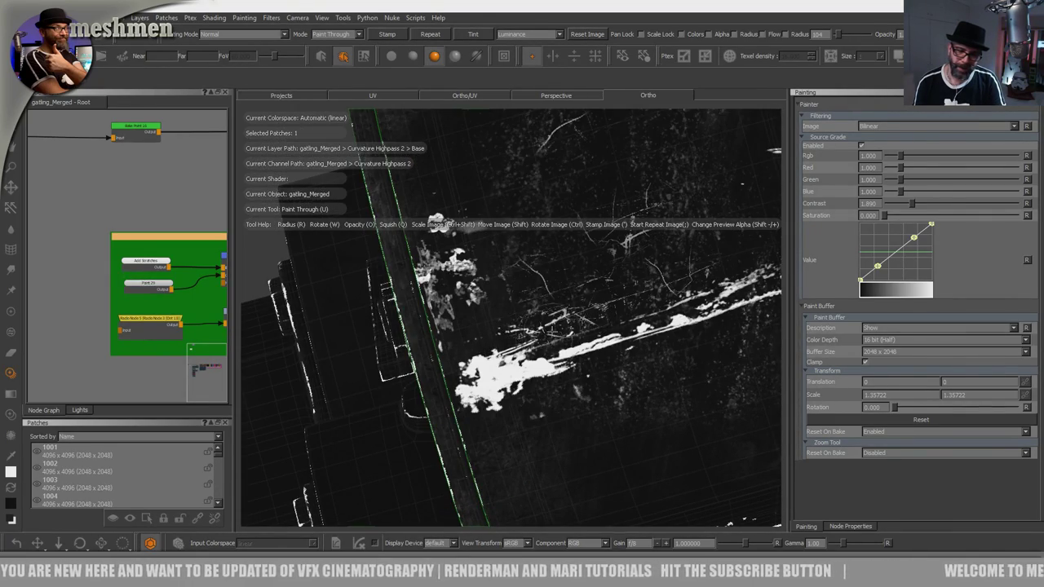
{"action": "middle_click_drag", "start_coordinate": [516, 280], "coordinate": [553, 367], "text": "alt"}
{"action": "mouse_move", "coordinate": [524, 349]}
{"action": "left_mouse_down", "text": "shift"}
{"action": "mouse_move", "coordinate": [543, 384]}
{"action": "mouse_move", "coordinate": [494, 412]}
{"action": "left_mouse_up", "text": "shift"}
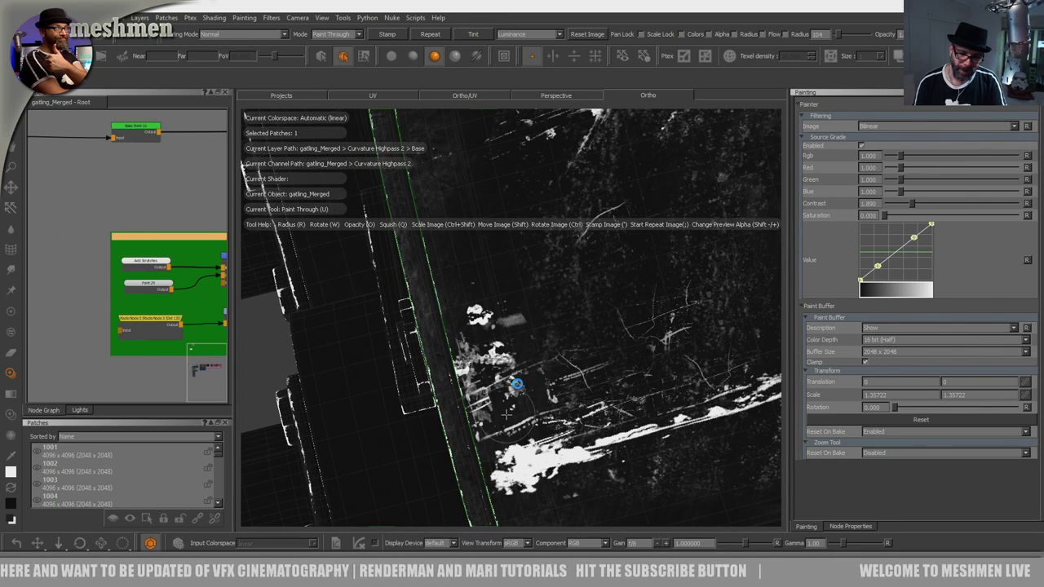
Step: Reposition the scratch image and paint a diagonal scratch onto the drum below its white worn patch
{"action": "left_click_drag", "start_coordinate": [538, 313], "coordinate": [502, 141], "text": "alt"}
{"action": "mouse_move", "coordinate": [536, 373]}
{"action": "left_mouse_down", "text": "shift"}
{"action": "mouse_move", "coordinate": [547, 389]}
{"action": "mouse_move", "coordinate": [518, 380]}
{"action": "left_mouse_up", "text": "shift"}
{"action": "right_click_drag", "start_coordinate": [493, 385], "coordinate": [522, 410], "text": "alt"}
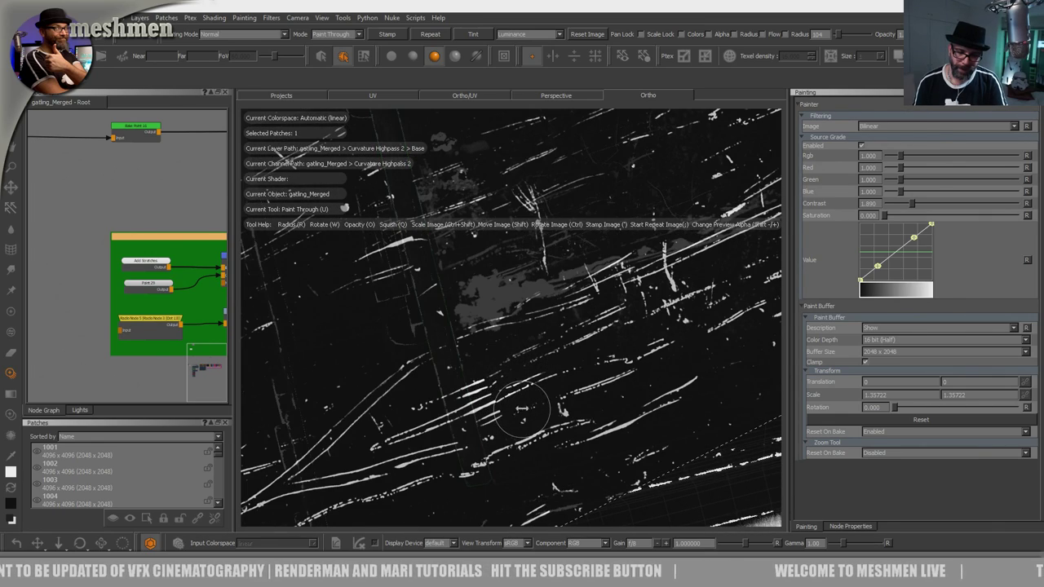
{"action": "left_click_drag", "start_coordinate": [502, 405], "coordinate": [629, 433], "text": "shift"}
{"action": "left_click_drag", "start_coordinate": [570, 413], "coordinate": [567, 413]}
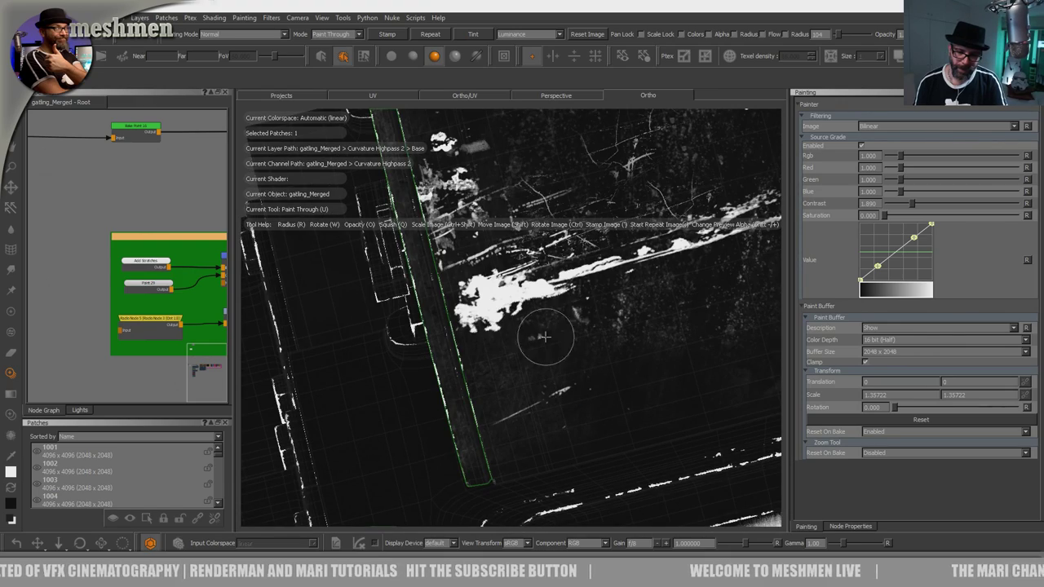
Step: Shift the scratch image over the gun body and paint short scratches below its recessed slot, near the bolted flange
{"action": "right_click_drag", "start_coordinate": [540, 335], "coordinate": [521, 265], "text": "alt"}
{"action": "left_click_drag", "start_coordinate": [521, 265], "coordinate": [541, 343], "text": "alt"}
{"action": "middle_click_drag", "start_coordinate": [540, 343], "coordinate": [562, 242], "text": "alt"}
{"action": "right_click_drag", "start_coordinate": [562, 243], "coordinate": [578, 311], "text": "alt"}
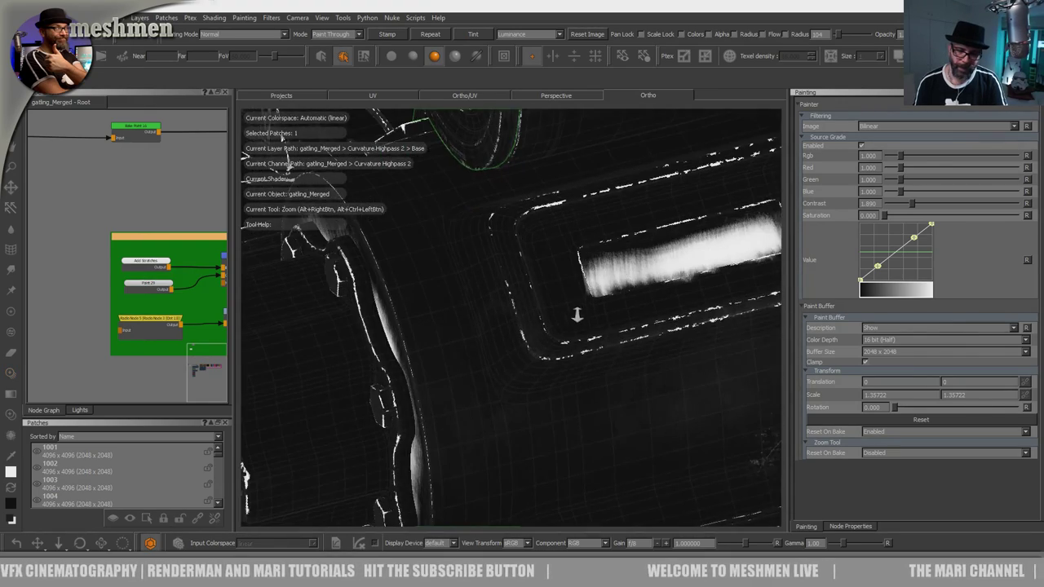
{"action": "left_click_drag", "start_coordinate": [578, 311], "coordinate": [571, 340], "text": "alt"}
{"action": "right_click_drag", "start_coordinate": [571, 340], "coordinate": [484, 351], "text": "alt"}
{"action": "left_click_drag", "start_coordinate": [484, 352], "coordinate": [496, 380], "text": "alt"}
{"action": "middle_click_drag", "start_coordinate": [497, 380], "coordinate": [457, 326], "text": "alt"}
{"action": "right_click_drag", "start_coordinate": [456, 326], "coordinate": [537, 332], "text": "alt"}
{"action": "left_click_drag", "start_coordinate": [537, 333], "coordinate": [501, 345], "text": "alt"}
{"action": "left_click_drag", "start_coordinate": [528, 391], "coordinate": [354, 410], "text": "shift"}
{"action": "left_click_drag", "start_coordinate": [443, 389], "coordinate": [662, 319], "text": "shift"}
{"action": "mouse_move", "coordinate": [554, 383]}
{"action": "left_mouse_down", "text": "shift"}
{"action": "mouse_move", "coordinate": [547, 361]}
{"action": "mouse_move", "coordinate": [417, 276]}
{"action": "left_mouse_up", "text": "shift"}
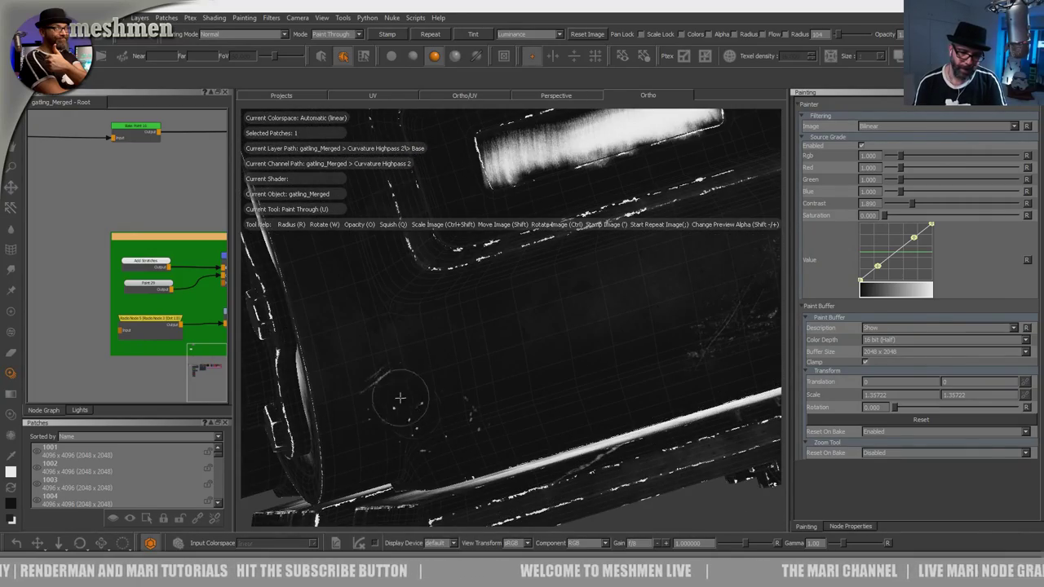
Step: Paint scratches onto the gun body between the bolted flange and the ringed disc
{"action": "left_click_drag", "start_coordinate": [390, 318], "coordinate": [472, 422], "text": "alt"}
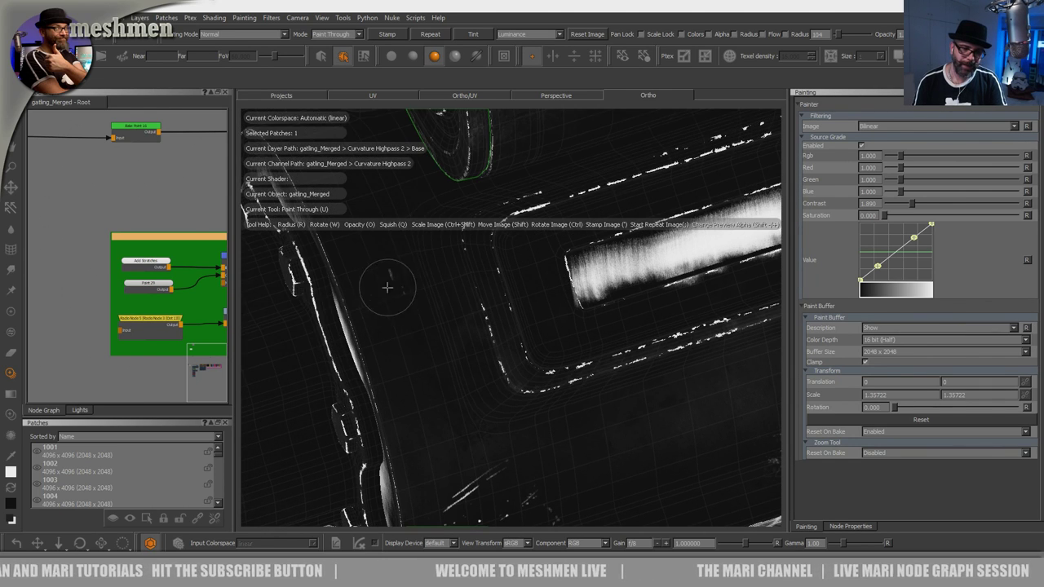
{"action": "mouse_move", "coordinate": [484, 392]}
{"action": "left_mouse_down", "text": "alt"}
{"action": "mouse_move", "coordinate": [495, 386]}
{"action": "mouse_move", "coordinate": [510, 413]}
{"action": "mouse_move", "coordinate": [492, 370]}
{"action": "mouse_move", "coordinate": [529, 493]}
{"action": "mouse_move", "coordinate": [513, 435]}
{"action": "left_mouse_up", "text": "alt"}
{"action": "left_click_drag", "start_coordinate": [494, 377], "coordinate": [465, 393]}
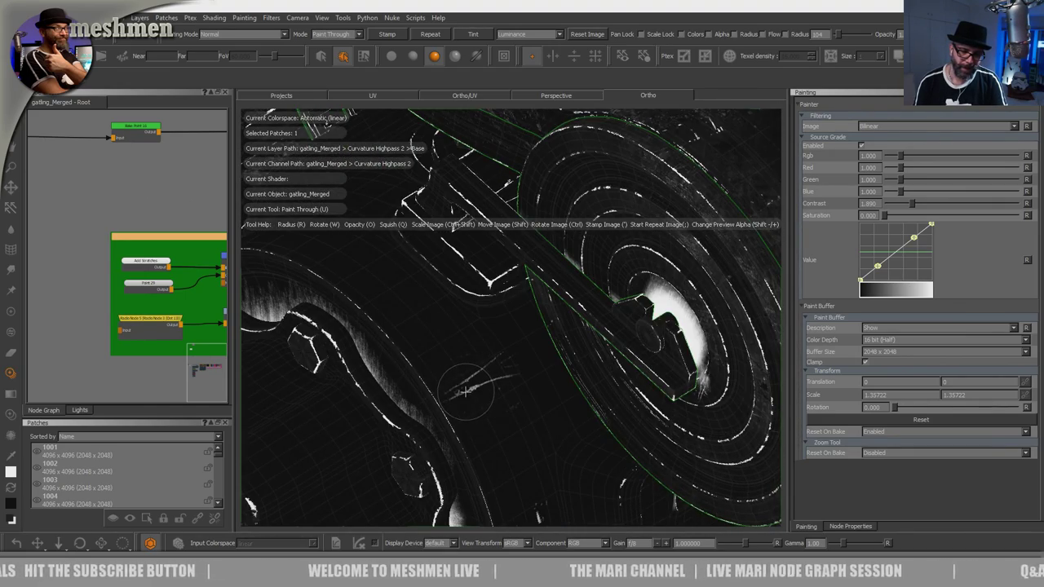
Step: Shift the scratch image twice and paint a further short scratch on the gun body beside the flange
{"action": "left_click_drag", "start_coordinate": [445, 312], "coordinate": [498, 368], "text": "alt"}
{"action": "middle_click_drag", "start_coordinate": [498, 368], "coordinate": [538, 432], "text": "alt"}
{"action": "left_click_drag", "start_coordinate": [501, 367], "coordinate": [527, 459], "text": "shift"}
{"action": "mouse_move", "coordinate": [506, 392]}
{"action": "left_mouse_down", "text": "shift"}
{"action": "mouse_move", "coordinate": [473, 443]}
{"action": "mouse_move", "coordinate": [475, 424]}
{"action": "left_mouse_up", "text": "shift"}
{"action": "left_click_drag", "start_coordinate": [484, 351], "coordinate": [465, 358]}
Step: Examine the scratched gatling guns together with the rest of the vehicle from different angles
{"action": "mouse_move", "coordinate": [441, 300]}
{"action": "right_mouse_down", "text": "alt"}
{"action": "mouse_move", "coordinate": [449, 318]}
{"action": "mouse_move", "coordinate": [264, 368]}
{"action": "right_mouse_up", "text": "alt"}
{"action": "mouse_move", "coordinate": [264, 368]}
{"action": "left_mouse_down", "text": "alt"}
{"action": "mouse_move", "coordinate": [399, 347]}
{"action": "mouse_move", "coordinate": [430, 363]}
{"action": "left_mouse_up", "text": "alt"}
{"action": "middle_click_drag", "start_coordinate": [431, 363], "coordinate": [508, 460], "text": "alt"}
{"action": "mouse_move", "coordinate": [508, 462]}
{"action": "left_mouse_down", "text": "alt"}
{"action": "mouse_move", "coordinate": [440, 304]}
{"action": "mouse_move", "coordinate": [433, 356]}
{"action": "mouse_move", "coordinate": [409, 209]}
{"action": "left_mouse_up", "text": "alt"}
{"action": "left_click_drag", "start_coordinate": [425, 311], "coordinate": [453, 356], "text": "alt"}
{"action": "right_click_drag", "start_coordinate": [453, 356], "coordinate": [401, 383], "text": "alt"}
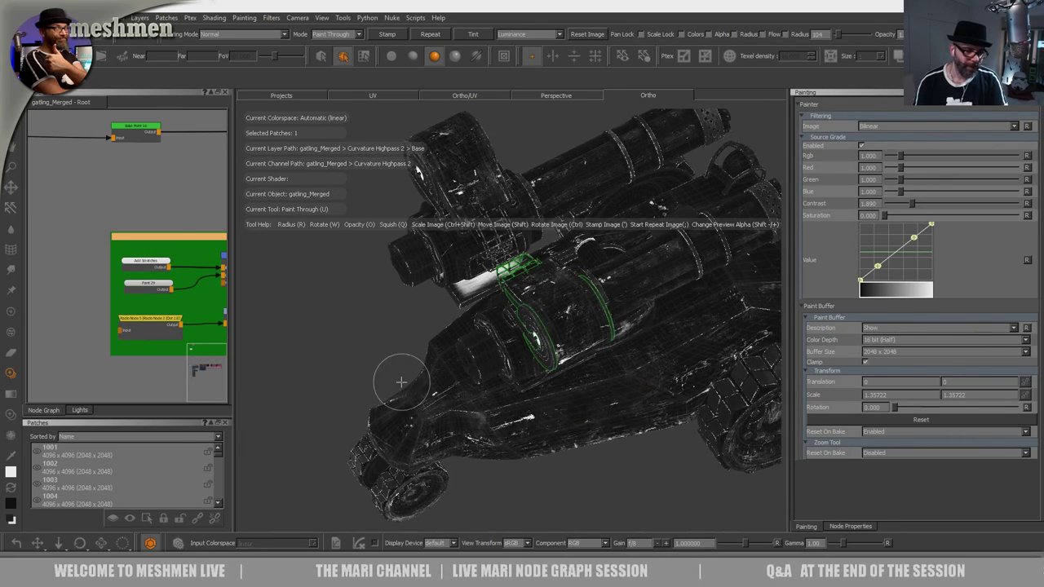
{"action": "mouse_move", "coordinate": [416, 342]}
{"action": "left_mouse_down", "text": "alt"}
{"action": "mouse_move", "coordinate": [435, 307]}
{"action": "mouse_move", "coordinate": [380, 245]}
{"action": "left_mouse_up", "text": "alt"}
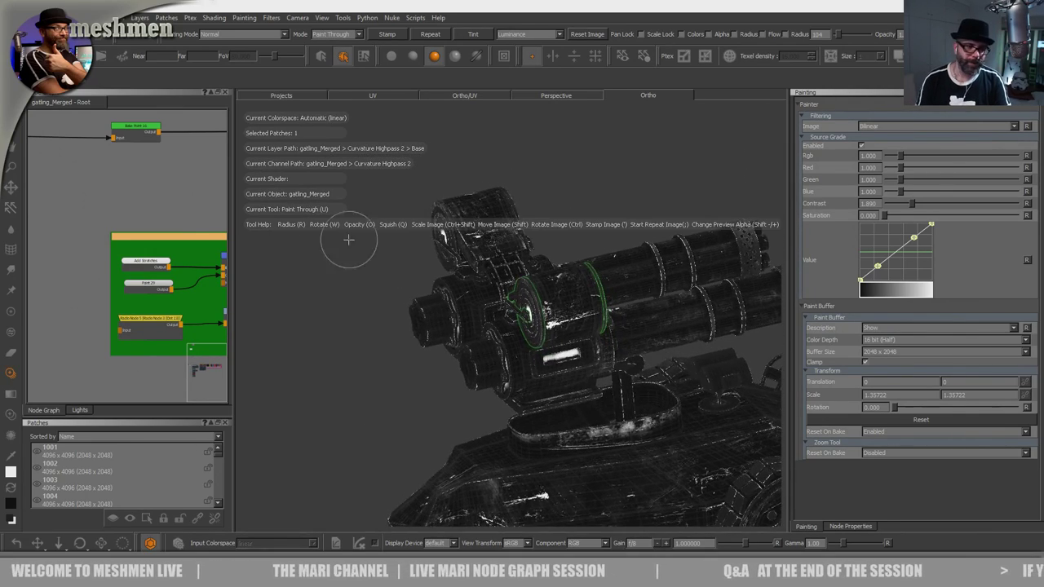
Step: Select the patches of both gatling guns by connected mesh
{"action": "key", "text": "s"}
{"action": "left_click_drag", "start_coordinate": [417, 278], "coordinate": [451, 302], "text": "alt"}
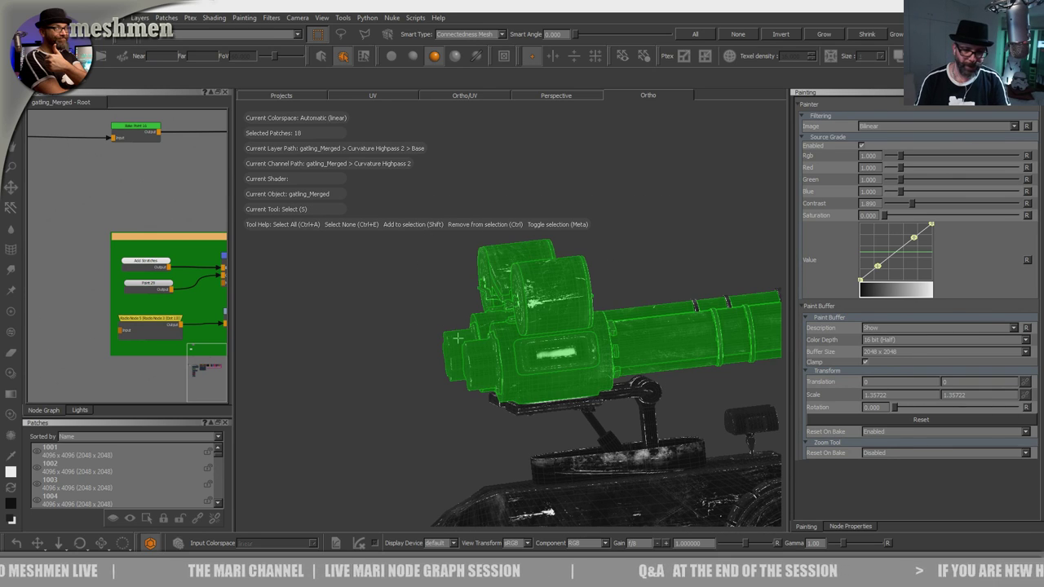
{"action": "left_click_drag", "start_coordinate": [454, 336], "coordinate": [492, 356], "text": "alt"}
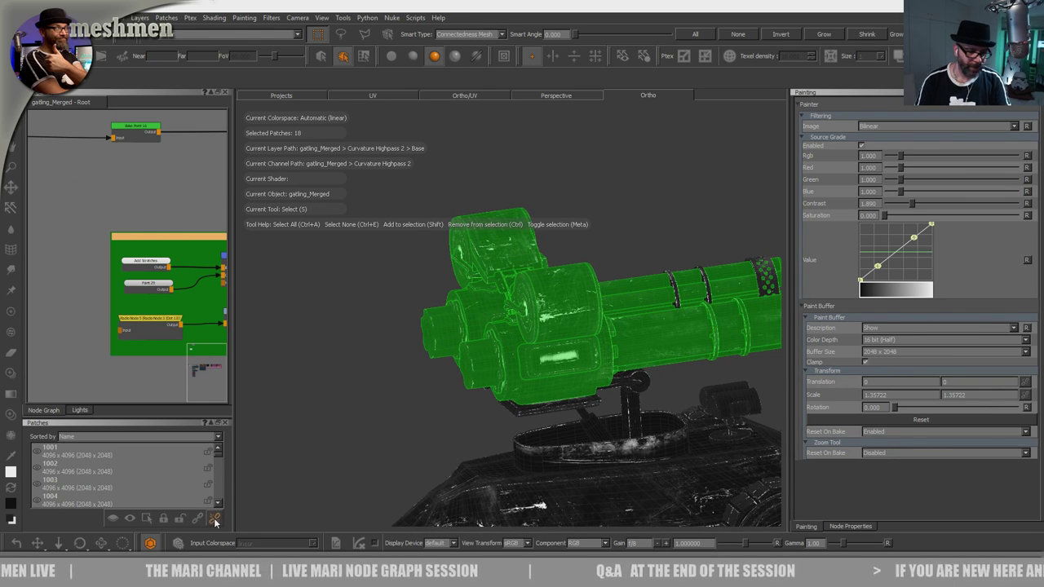
Step: Paint out the worn streak on the gun body beside the bolted flange in black with the Paint tool
{"action": "left_click_drag", "start_coordinate": [452, 382], "coordinate": [495, 360], "text": "alt"}
{"action": "middle_click_drag", "start_coordinate": [495, 359], "coordinate": [517, 428], "text": "alt"}
{"action": "right_click_drag", "start_coordinate": [517, 428], "coordinate": [513, 344], "text": "alt"}
{"action": "mouse_move", "coordinate": [513, 345]}
{"action": "left_mouse_down", "text": "alt"}
{"action": "mouse_move", "coordinate": [494, 363]}
{"action": "mouse_move", "coordinate": [557, 413]}
{"action": "mouse_move", "coordinate": [539, 352]}
{"action": "mouse_move", "coordinate": [549, 380]}
{"action": "left_mouse_up", "text": "alt"}
{"action": "key", "text": "u"}
{"action": "key", "text": "p"}
{"action": "mouse_move", "coordinate": [531, 419]}
{"action": "left_mouse_down", "text": "alt"}
{"action": "mouse_move", "coordinate": [538, 448]}
{"action": "mouse_move", "coordinate": [531, 434]}
{"action": "left_mouse_up", "text": "alt"}
{"action": "key", "text": "x"}
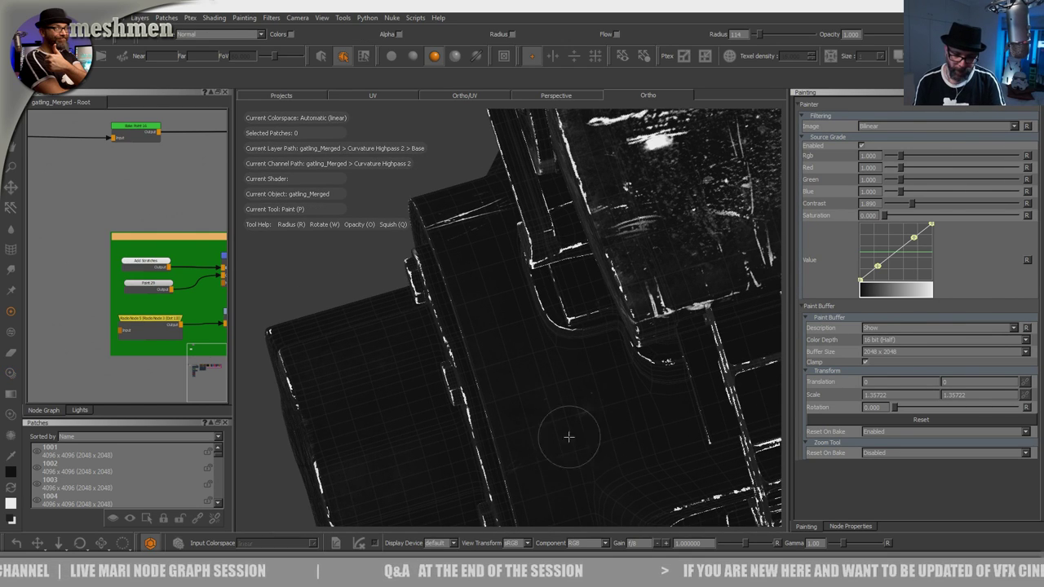
{"action": "left_click_drag", "start_coordinate": [478, 252], "coordinate": [503, 360], "text": "alt"}
{"action": "left_click_drag", "start_coordinate": [506, 372], "coordinate": [491, 328]}
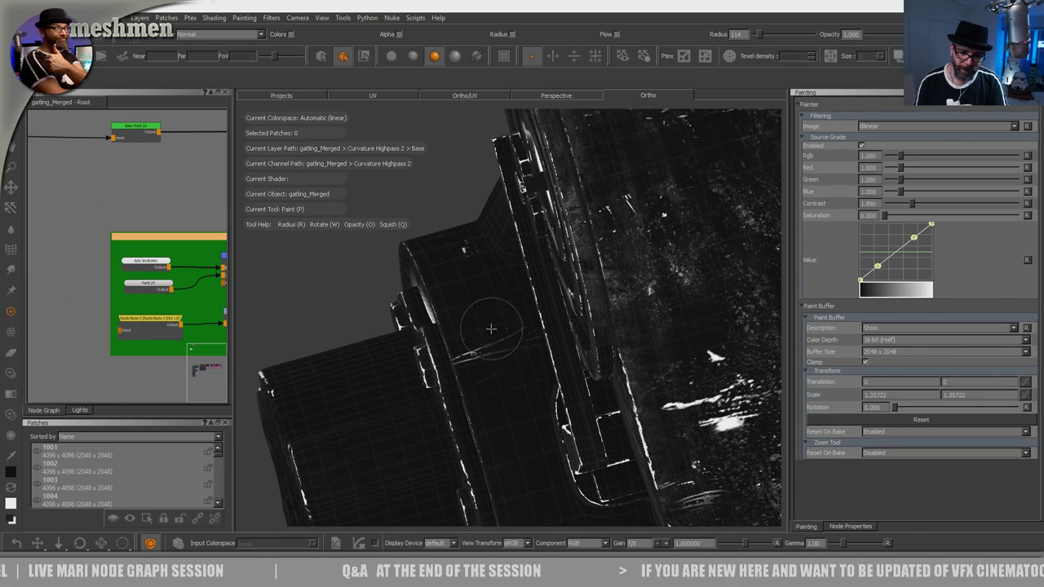
Step: Paint out the worn streaks across the side of the ringed drum in black
{"action": "right_click_drag", "start_coordinate": [501, 369], "coordinate": [424, 351], "text": "alt"}
{"action": "mouse_move", "coordinate": [457, 359]}
{"action": "left_mouse_down", "text": "alt"}
{"action": "mouse_move", "coordinate": [533, 347]}
{"action": "mouse_move", "coordinate": [694, 239]}
{"action": "mouse_move", "coordinate": [718, 245]}
{"action": "left_mouse_up", "text": "alt"}
{"action": "middle_click_drag", "start_coordinate": [652, 269], "coordinate": [570, 303], "text": "alt"}
{"action": "left_click_drag", "start_coordinate": [530, 320], "coordinate": [585, 338], "text": "alt"}
{"action": "right_click_drag", "start_coordinate": [585, 337], "coordinate": [677, 326], "text": "alt"}
{"action": "mouse_move", "coordinate": [521, 283]}
{"action": "left_mouse_down"}
{"action": "mouse_move", "coordinate": [542, 263]}
{"action": "mouse_move", "coordinate": [282, 278]}
{"action": "left_mouse_up"}
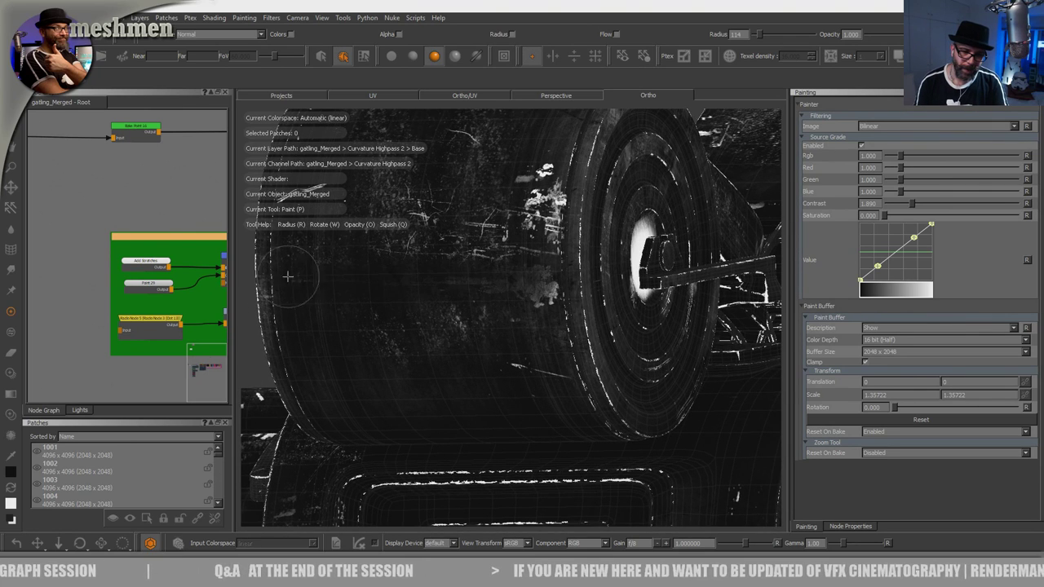
{"action": "mouse_move", "coordinate": [532, 339]}
{"action": "left_mouse_down"}
{"action": "mouse_move", "coordinate": [386, 332]}
{"action": "mouse_move", "coordinate": [466, 263]}
{"action": "mouse_move", "coordinate": [403, 200]}
{"action": "mouse_move", "coordinate": [495, 340]}
{"action": "mouse_move", "coordinate": [481, 270]}
{"action": "left_mouse_up"}
Step: Rotate and shift the scratch image over the drum and paint white scratches along its side with Paint Through
{"action": "mouse_move", "coordinate": [473, 316]}
{"action": "left_mouse_down", "text": "alt"}
{"action": "mouse_move", "coordinate": [259, 326]}
{"action": "mouse_move", "coordinate": [503, 322]}
{"action": "left_mouse_up", "text": "alt"}
{"action": "mouse_move", "coordinate": [503, 321]}
{"action": "right_mouse_down", "text": "alt"}
{"action": "mouse_move", "coordinate": [517, 291]}
{"action": "mouse_move", "coordinate": [461, 331]}
{"action": "right_mouse_up", "text": "alt"}
{"action": "left_click_drag", "start_coordinate": [462, 331], "coordinate": [628, 339], "text": "alt"}
{"action": "key", "text": "u"}
{"action": "left_click_drag", "start_coordinate": [471, 292], "coordinate": [469, 252], "text": "ctrl"}
{"action": "left_click_drag", "start_coordinate": [468, 342], "coordinate": [452, 277], "text": "ctrl"}
{"action": "mouse_move", "coordinate": [433, 301]}
{"action": "left_mouse_down", "text": "shift"}
{"action": "mouse_move", "coordinate": [580, 370]}
{"action": "mouse_move", "coordinate": [636, 384]}
{"action": "left_mouse_up", "text": "shift"}
{"action": "key", "text": "x"}
{"action": "left_click_drag", "start_coordinate": [562, 300], "coordinate": [564, 298]}
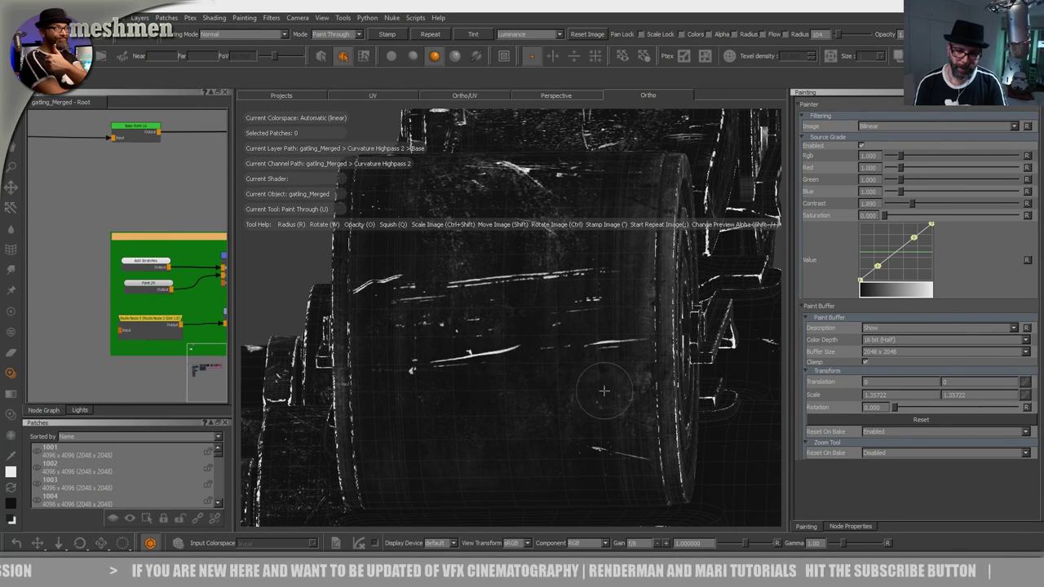
{"action": "left_click_drag", "start_coordinate": [450, 414], "coordinate": [417, 395]}
{"action": "left_click_drag", "start_coordinate": [376, 301], "coordinate": [361, 238]}
{"action": "left_click_drag", "start_coordinate": [364, 343], "coordinate": [371, 371]}
Step: Reposition the scratch image over the gun's small rear cylinder and paint a short scratch onto it with Paint Through
{"action": "mouse_move", "coordinate": [434, 415]}
{"action": "left_mouse_down", "text": "shift"}
{"action": "mouse_move", "coordinate": [334, 403]}
{"action": "mouse_move", "coordinate": [392, 401]}
{"action": "mouse_move", "coordinate": [447, 416]}
{"action": "mouse_move", "coordinate": [490, 294]}
{"action": "left_mouse_up", "text": "shift"}
{"action": "right_click_drag", "start_coordinate": [490, 294], "coordinate": [518, 315], "text": "alt"}
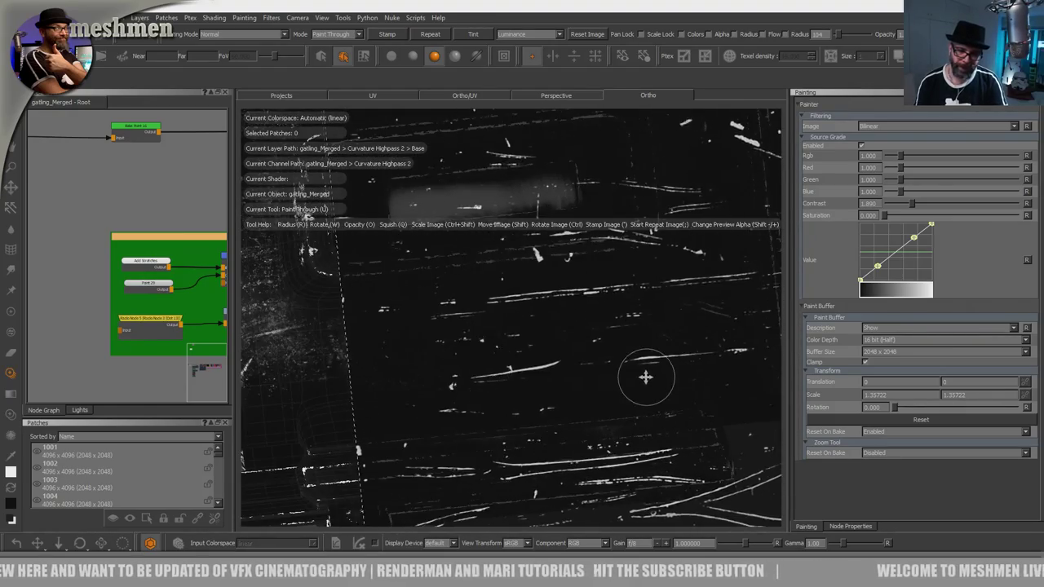
{"action": "right_click_drag", "start_coordinate": [614, 298], "coordinate": [513, 341], "text": "alt"}
{"action": "right_click_drag", "start_coordinate": [526, 289], "coordinate": [557, 294], "text": "alt"}
{"action": "mouse_move", "coordinate": [578, 289]}
{"action": "left_mouse_down", "text": "alt"}
{"action": "mouse_move", "coordinate": [555, 294]}
{"action": "mouse_move", "coordinate": [483, 443]}
{"action": "mouse_move", "coordinate": [461, 450]}
{"action": "left_mouse_up", "text": "alt"}
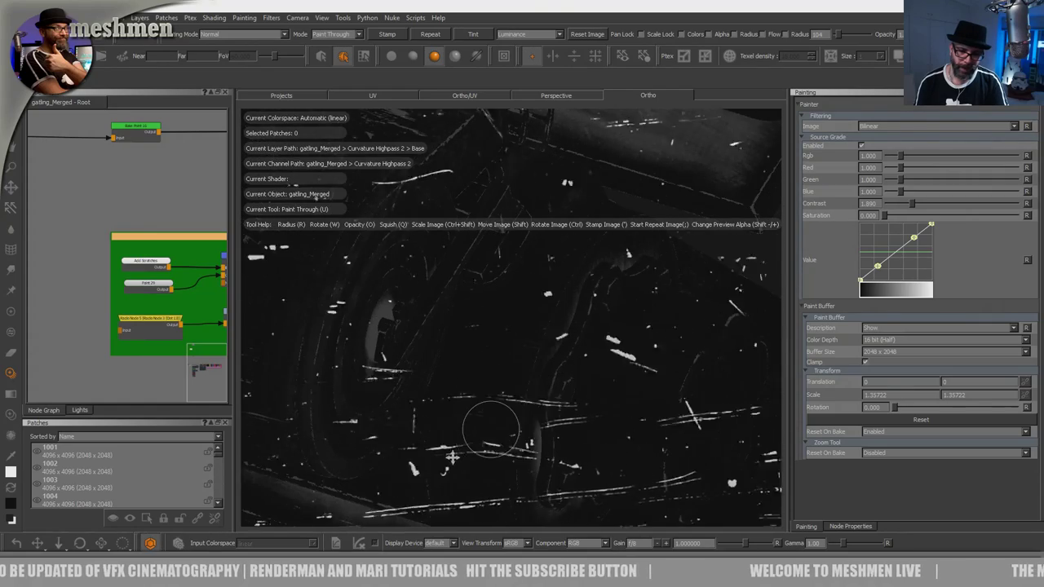
{"action": "left_click_drag", "start_coordinate": [496, 381], "coordinate": [418, 340], "text": "alt"}
{"action": "mouse_move", "coordinate": [419, 339]}
{"action": "right_mouse_down", "text": "alt"}
{"action": "mouse_move", "coordinate": [477, 359]}
{"action": "mouse_move", "coordinate": [494, 343]}
{"action": "right_mouse_up", "text": "alt"}
{"action": "mouse_move", "coordinate": [494, 343]}
{"action": "left_mouse_down", "text": "alt"}
{"action": "mouse_move", "coordinate": [525, 412]}
{"action": "mouse_move", "coordinate": [477, 417]}
{"action": "left_mouse_up", "text": "alt"}
{"action": "scroll", "coordinate": [481, 412], "scroll_direction": "down", "scroll_amount": 6}
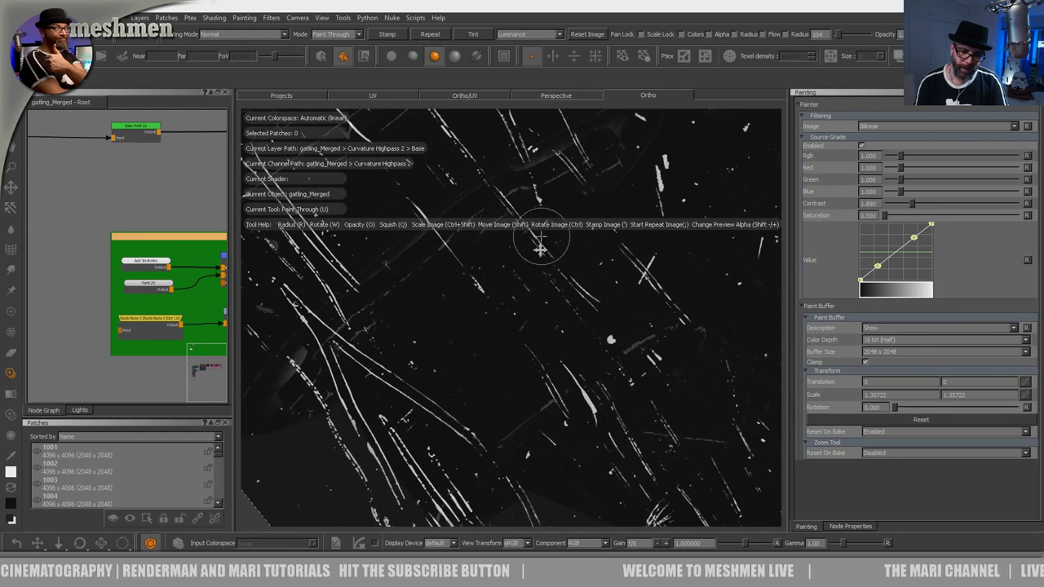
{"action": "left_click_drag", "start_coordinate": [579, 318], "coordinate": [415, 447], "text": "alt"}
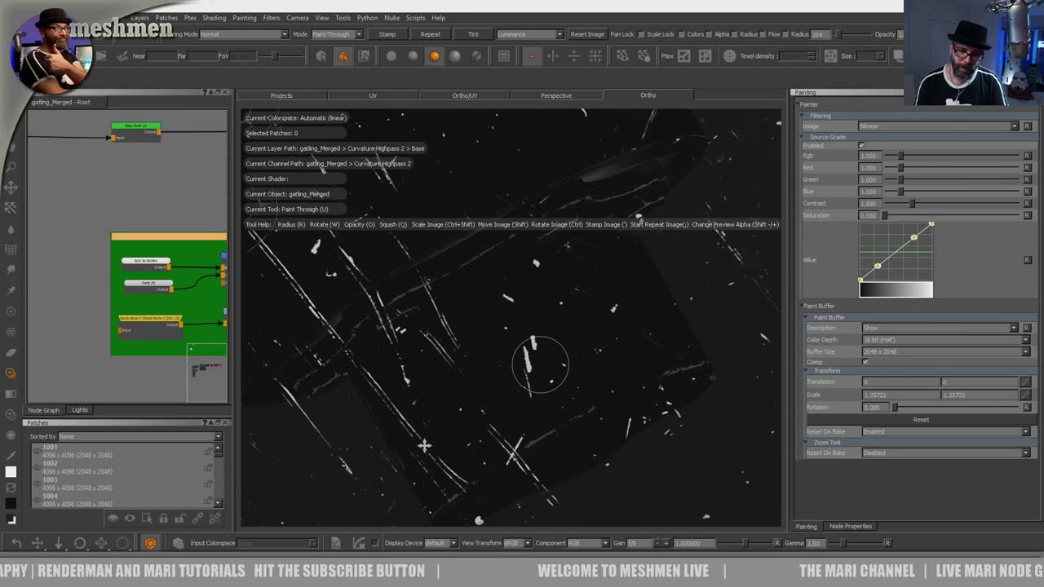
{"action": "scroll", "coordinate": [540, 365], "scroll_direction": "down", "scroll_amount": 5}
{"action": "scroll", "coordinate": [520, 334], "scroll_direction": "up", "scroll_amount": 6}
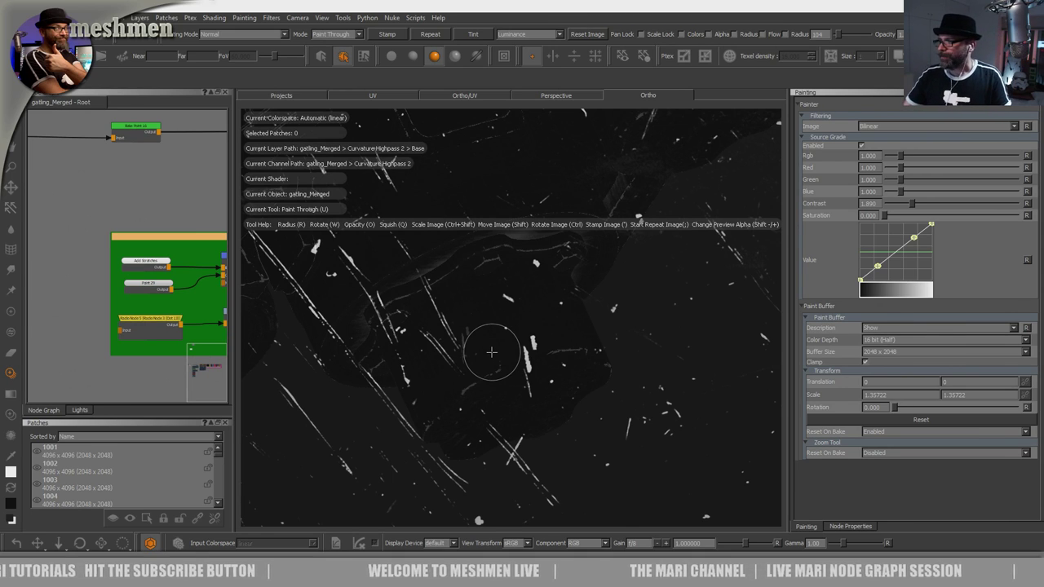
{"action": "scroll", "coordinate": [492, 352], "scroll_direction": "down", "scroll_amount": 5}
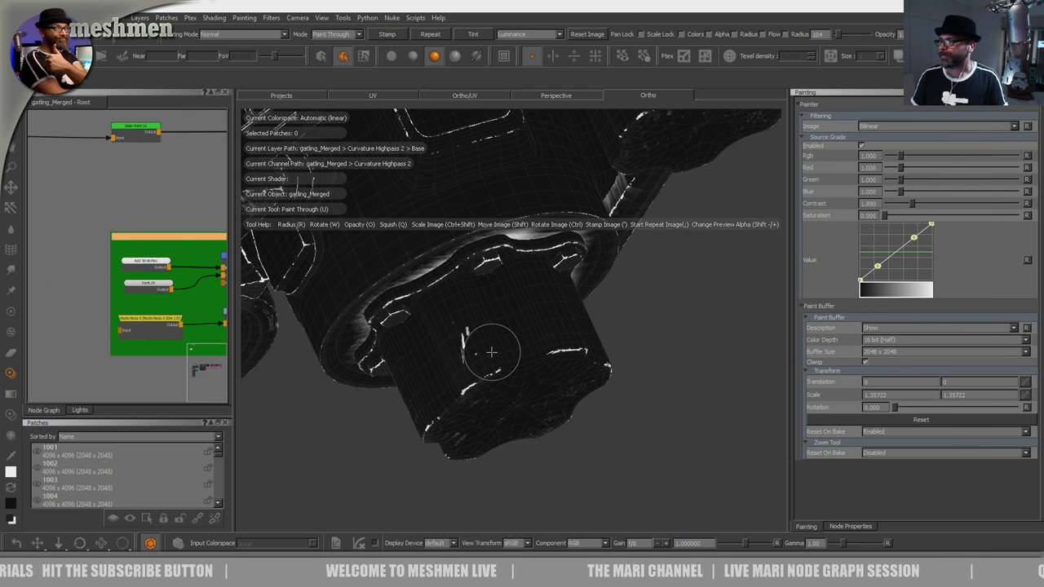
Step: Shift the scratch image and paint a further scratch on the side of the gun's rear cylinder
{"action": "right_click_drag", "start_coordinate": [436, 295], "coordinate": [451, 322], "text": "alt"}
{"action": "left_click_drag", "start_coordinate": [452, 321], "coordinate": [465, 323], "text": "alt"}
{"action": "middle_click_drag", "start_coordinate": [465, 322], "coordinate": [491, 295], "text": "alt"}
{"action": "scroll", "coordinate": [477, 310], "scroll_direction": "up", "scroll_amount": 3}
{"action": "left_click_drag", "start_coordinate": [466, 321], "coordinate": [473, 316], "text": "alt"}
{"action": "middle_click_drag", "start_coordinate": [473, 317], "coordinate": [438, 348], "text": "alt"}
{"action": "left_click_drag", "start_coordinate": [438, 349], "coordinate": [451, 334], "text": "alt"}
{"action": "middle_click_drag", "start_coordinate": [451, 334], "coordinate": [433, 355], "text": "alt"}
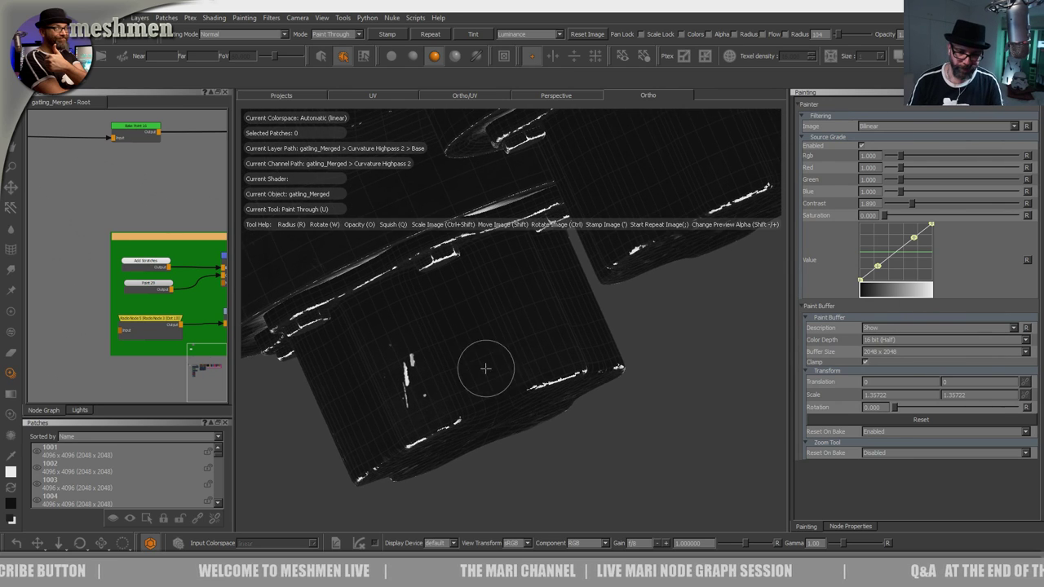
{"action": "left_click_drag", "start_coordinate": [484, 367], "coordinate": [443, 362], "text": "alt"}
{"action": "middle_click_drag", "start_coordinate": [443, 361], "coordinate": [412, 359], "text": "alt"}
{"action": "left_click_drag", "start_coordinate": [413, 359], "coordinate": [398, 381], "text": "alt"}
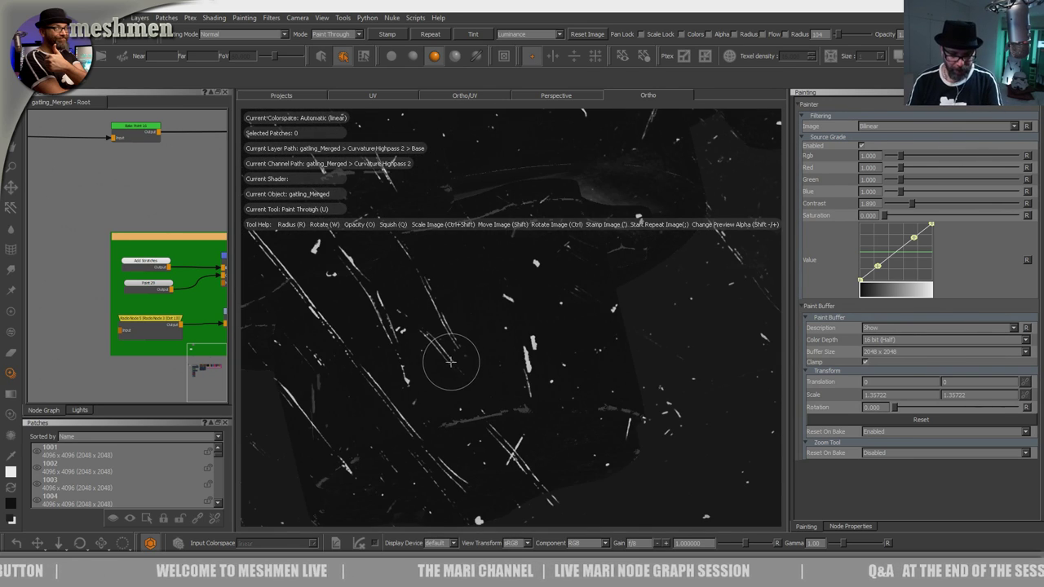
{"action": "mouse_move", "coordinate": [527, 389]}
{"action": "left_mouse_down", "text": "shift"}
{"action": "mouse_move", "coordinate": [457, 436]}
{"action": "mouse_move", "coordinate": [464, 444]}
{"action": "left_mouse_up", "text": "shift"}
{"action": "mouse_move", "coordinate": [487, 331]}
{"action": "left_mouse_down"}
{"action": "mouse_move", "coordinate": [482, 309]}
{"action": "mouse_move", "coordinate": [461, 369]}
{"action": "mouse_move", "coordinate": [464, 311]}
{"action": "mouse_move", "coordinate": [503, 366]}
{"action": "mouse_move", "coordinate": [451, 375]}
{"action": "mouse_move", "coordinate": [497, 326]}
{"action": "mouse_move", "coordinate": [427, 310]}
{"action": "mouse_move", "coordinate": [402, 323]}
{"action": "left_mouse_up"}
Step: Select the gun patches by connected mesh and frame the Ortho view on them
{"action": "key", "text": "s"}
{"action": "mouse_move", "coordinate": [431, 269]}
{"action": "left_mouse_down", "text": "alt"}
{"action": "mouse_move", "coordinate": [463, 326]}
{"action": "mouse_move", "coordinate": [512, 336]}
{"action": "mouse_move", "coordinate": [483, 313]}
{"action": "mouse_move", "coordinate": [484, 293]}
{"action": "left_mouse_up", "text": "alt"}
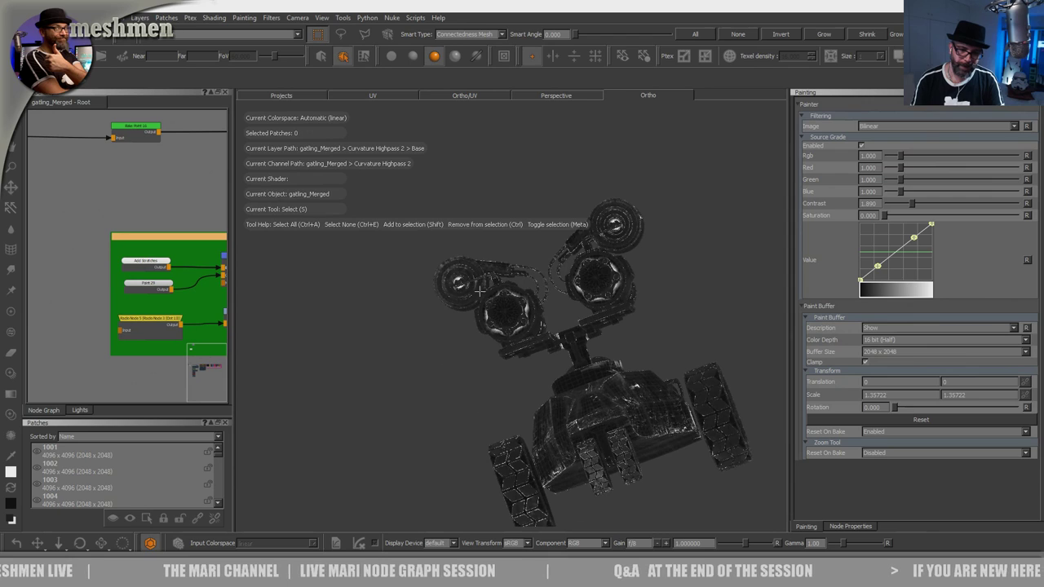
{"action": "left_click_drag", "start_coordinate": [649, 287], "coordinate": [554, 258]}
{"action": "key", "text": "f"}
{"action": "middle_click_drag", "start_coordinate": [549, 261], "coordinate": [382, 248], "text": "alt"}
{"action": "right_click_drag", "start_coordinate": [527, 247], "coordinate": [623, 312], "text": "alt"}
{"action": "middle_click_drag", "start_coordinate": [623, 311], "coordinate": [473, 326], "text": "alt"}
{"action": "right_click_drag", "start_coordinate": [486, 250], "coordinate": [481, 318], "text": "alt"}
{"action": "middle_click_drag", "start_coordinate": [480, 318], "coordinate": [594, 280], "text": "alt"}
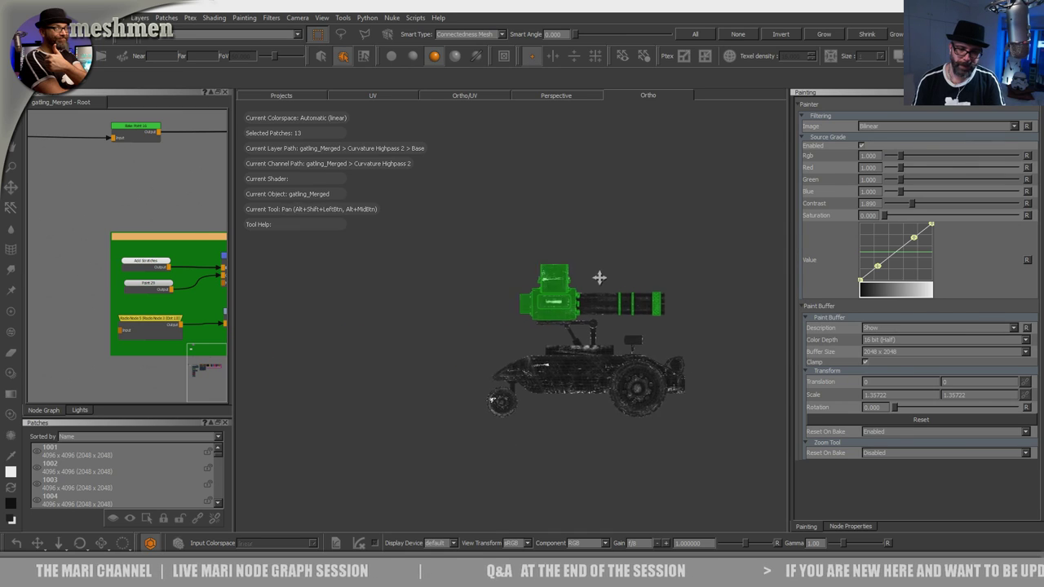
Step: Reduce the selection to the gun's housing and drum patches and frame the Ortho view on them
{"action": "right_click_drag", "start_coordinate": [581, 236], "coordinate": [568, 275], "text": "alt"}
{"action": "left_click_drag", "start_coordinate": [629, 291], "coordinate": [628, 291]}
{"action": "key", "text": "f"}
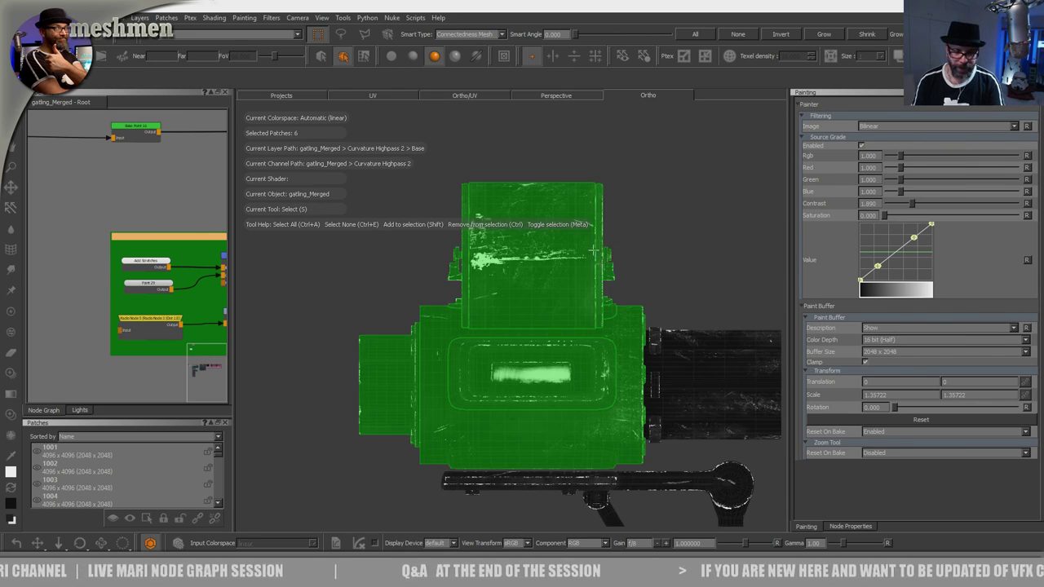
{"action": "middle_click_drag", "start_coordinate": [601, 270], "coordinate": [568, 237], "text": "alt"}
{"action": "right_click_drag", "start_coordinate": [568, 237], "coordinate": [543, 240], "text": "alt"}
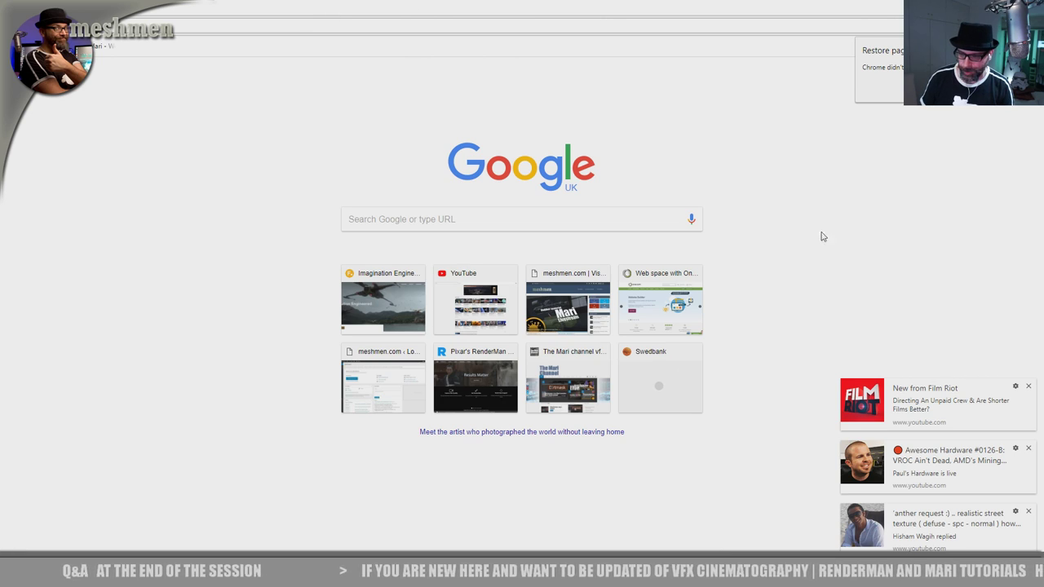
Step: Switch to the Chrome browser and dismiss the three YouTube notifications
{"action": "left_click", "coordinate": [1029, 385]}
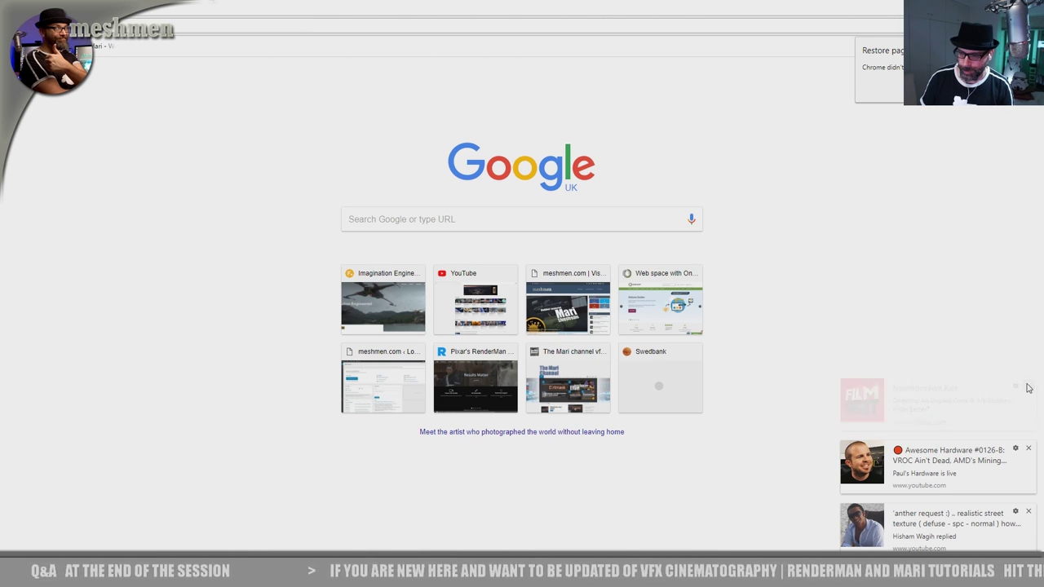
{"action": "left_click", "coordinate": [1028, 448]}
{"action": "left_click", "coordinate": [1029, 511]}
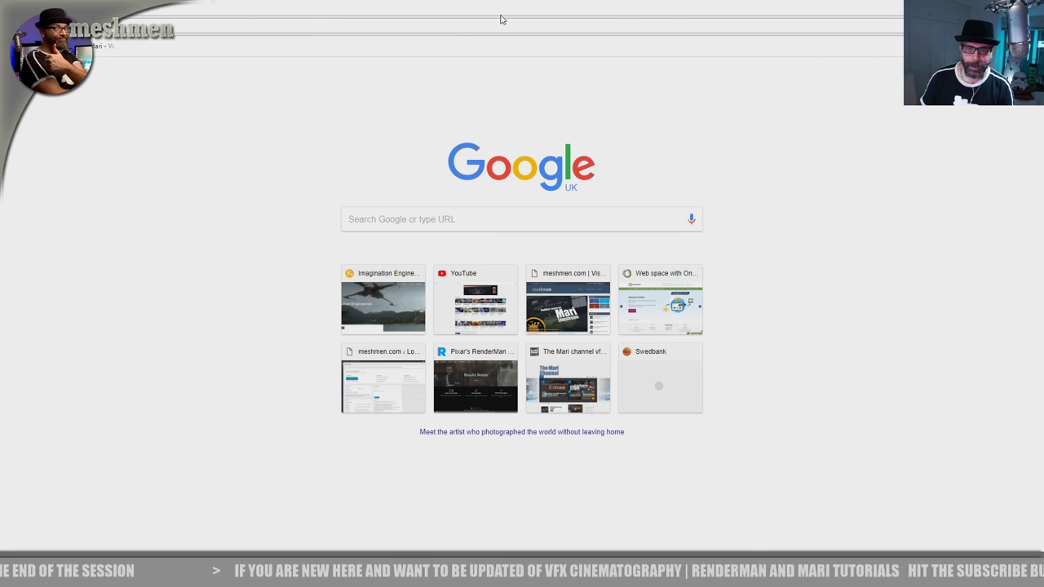
Step: Load the Foundry website and open its Discuss forums
{"action": "type", "text": "fou"}
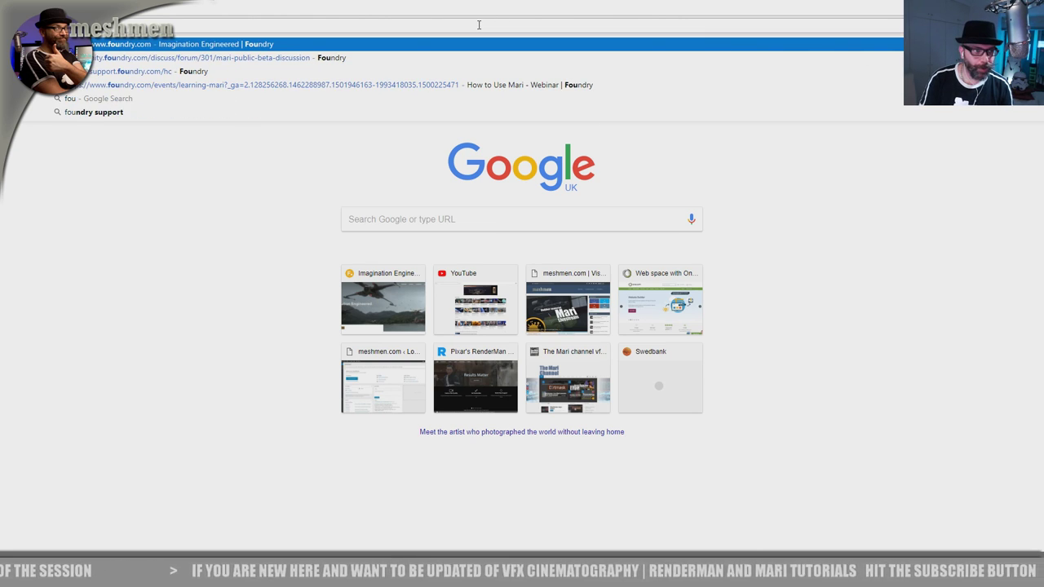
{"action": "key", "text": "Return"}
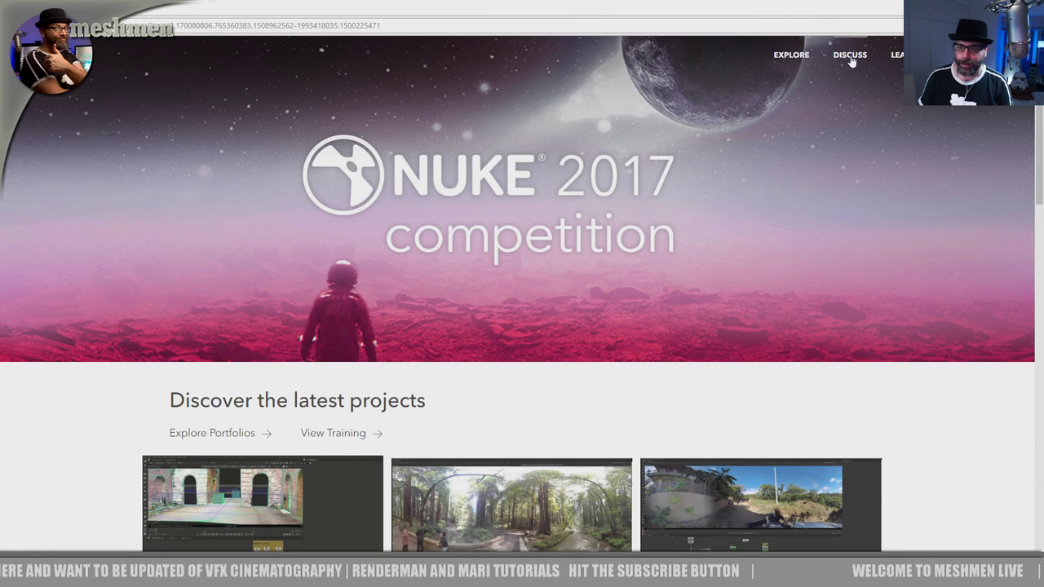
{"action": "left_click", "coordinate": [850, 56]}
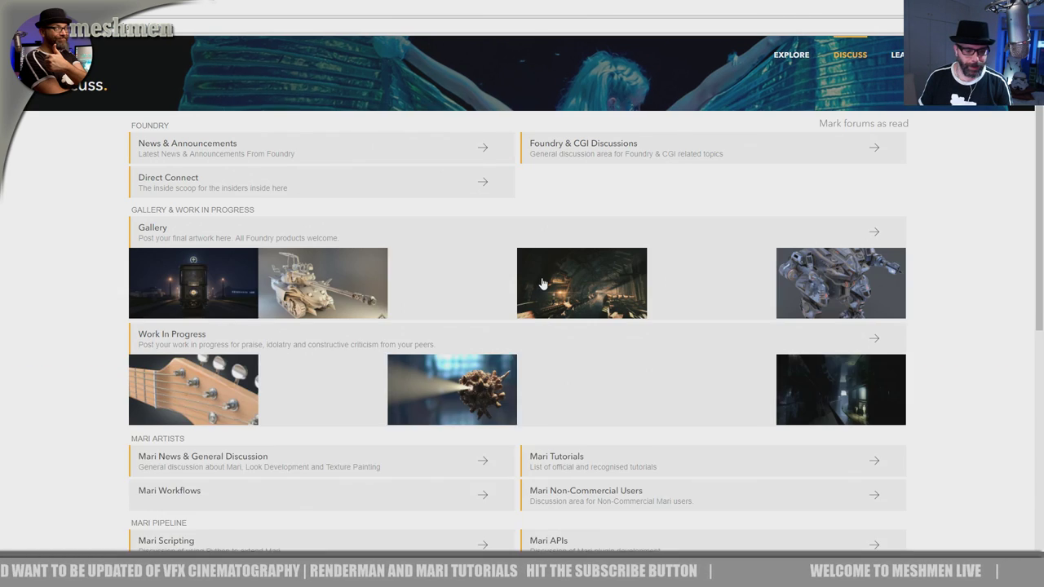
Step: Open the Camera Presets Error topic in the Mari News & General Discussion forum
{"action": "scroll", "coordinate": [319, 380], "scroll_direction": "down", "scroll_amount": 3}
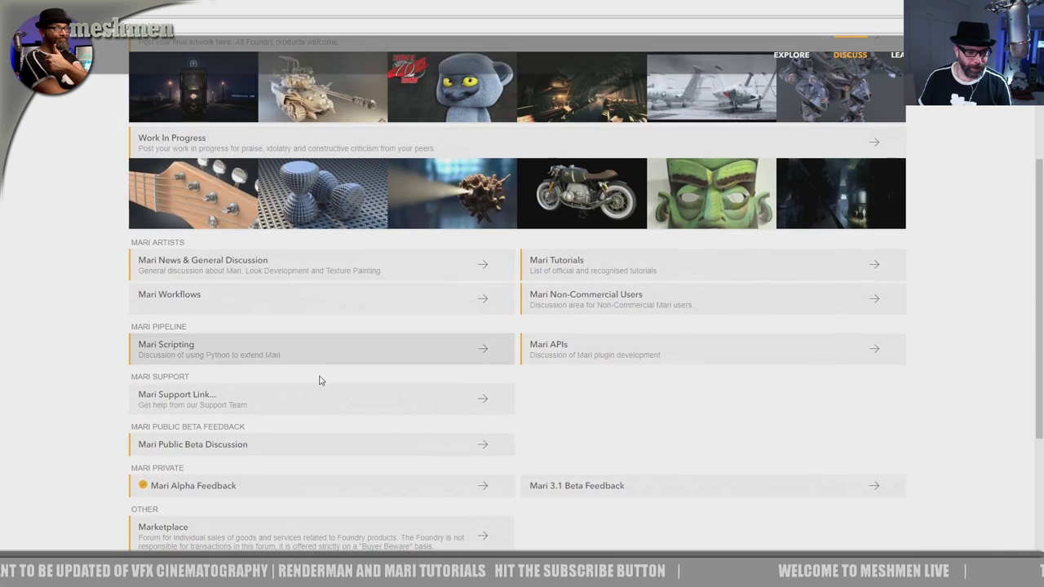
{"action": "left_click", "coordinate": [222, 259]}
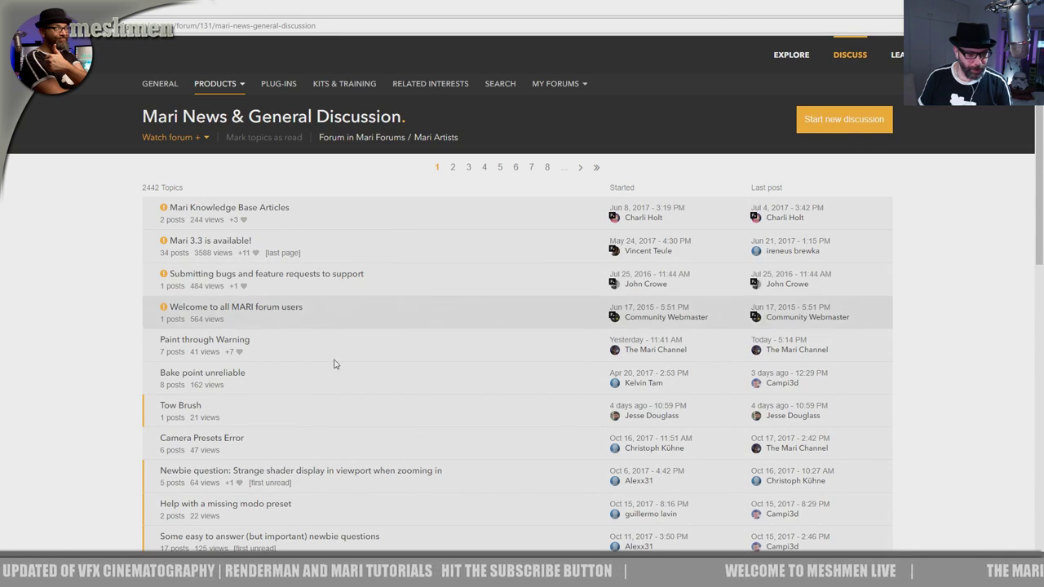
{"action": "left_click", "coordinate": [216, 438]}
Step: Copy the complete resetCamera script, from its definition to the final call, from the reply in the topic
{"action": "scroll", "coordinate": [481, 348], "scroll_direction": "down", "scroll_amount": 5}
{"action": "scroll", "coordinate": [481, 348], "scroll_direction": "up", "scroll_amount": 3}
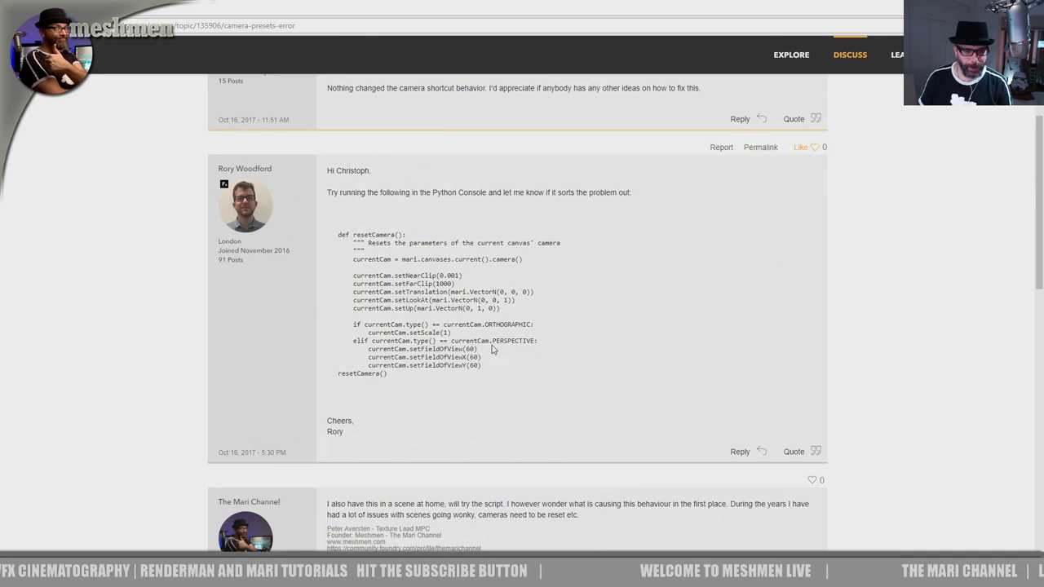
{"action": "left_click_drag", "start_coordinate": [388, 378], "coordinate": [339, 234]}
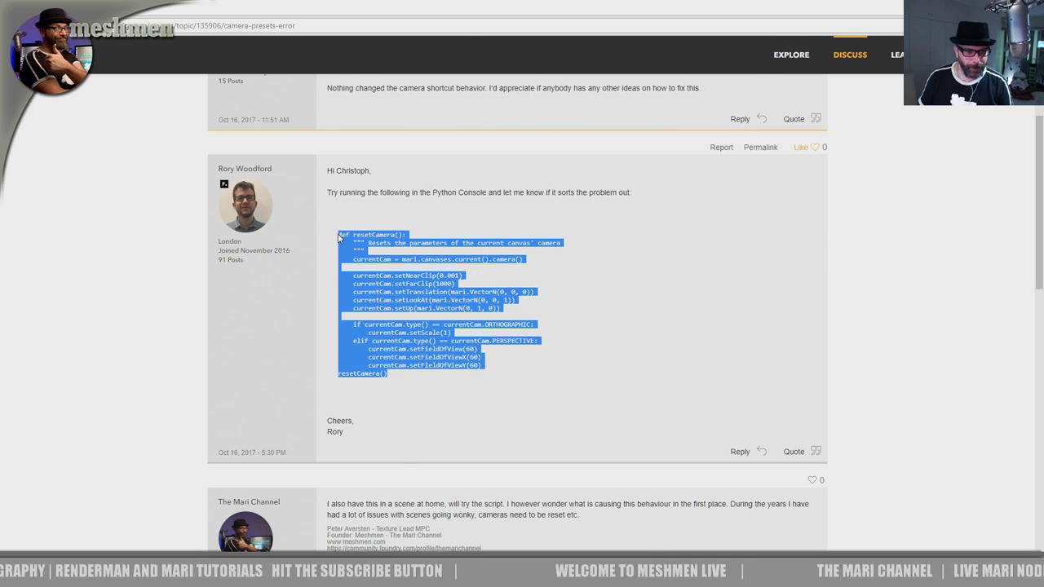
{"action": "right_click", "coordinate": [346, 236]}
{"action": "left_click", "coordinate": [373, 244]}
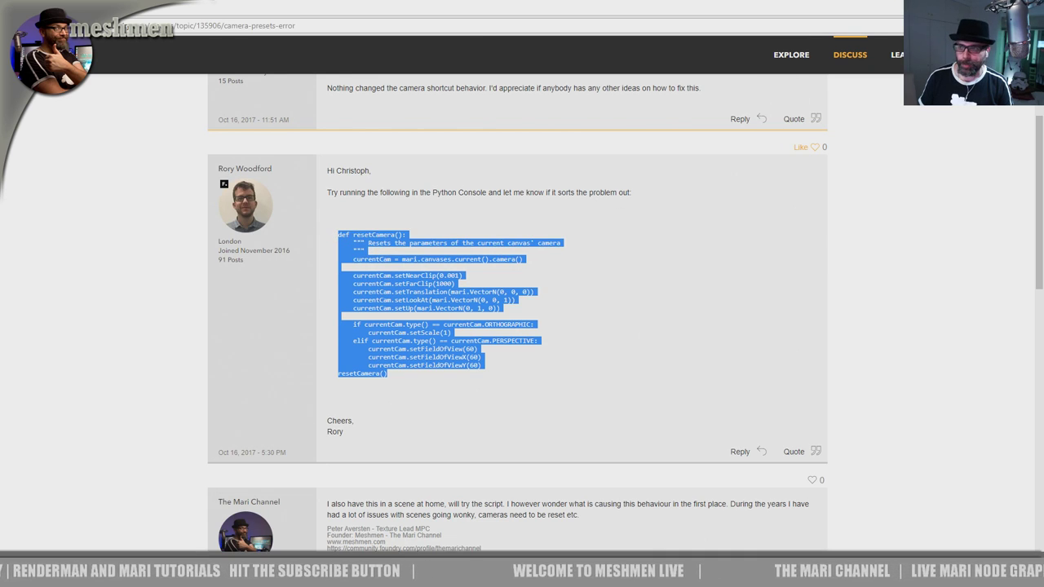
Step: Switch back to Mari, show the Python Console and dock it together with the Painting and Node Properties palettes
{"action": "left_click", "coordinate": [980, 6]}
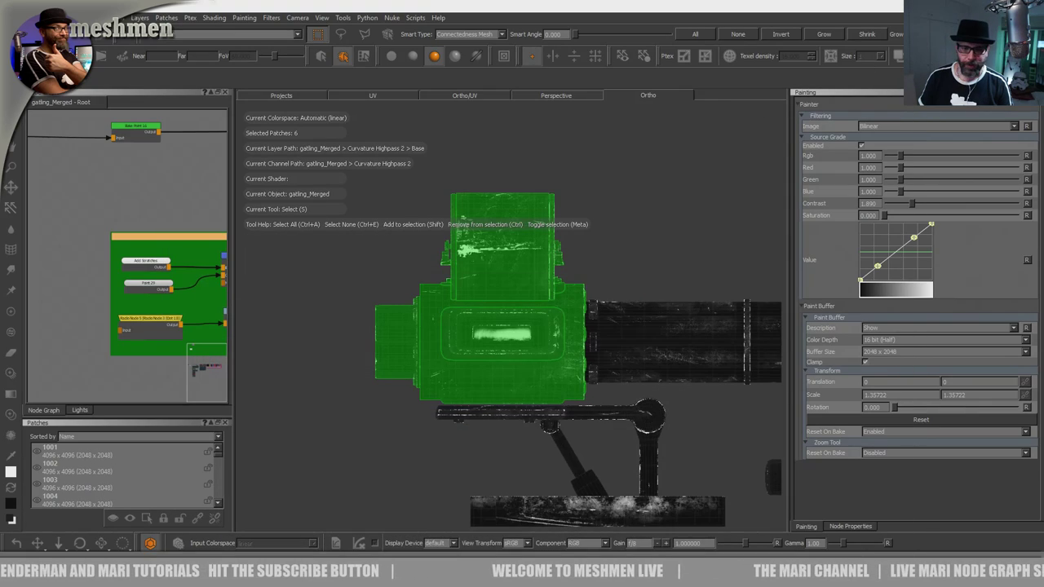
{"action": "right_click", "coordinate": [476, 20]}
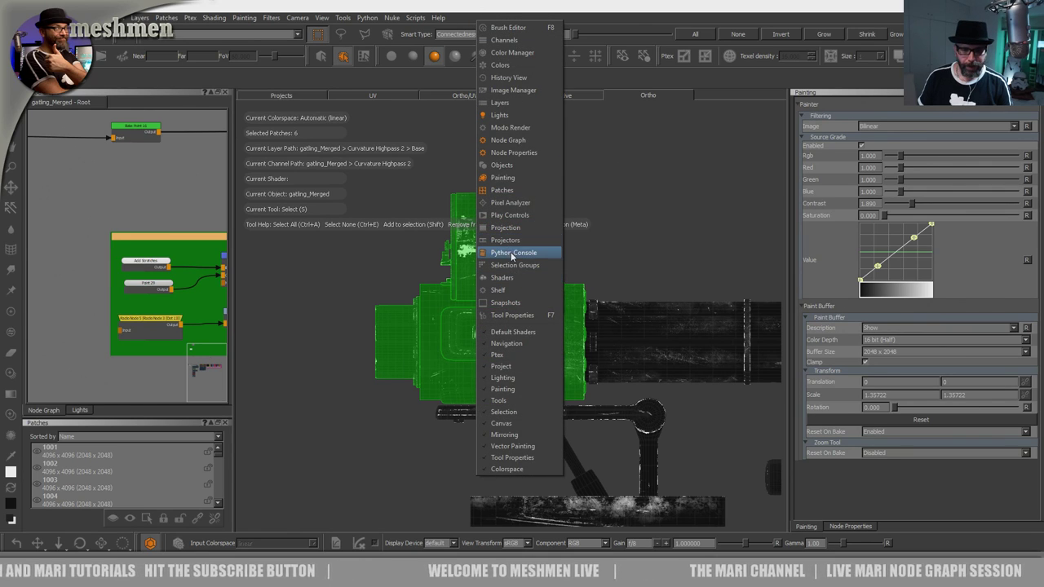
{"action": "left_click", "coordinate": [511, 254]}
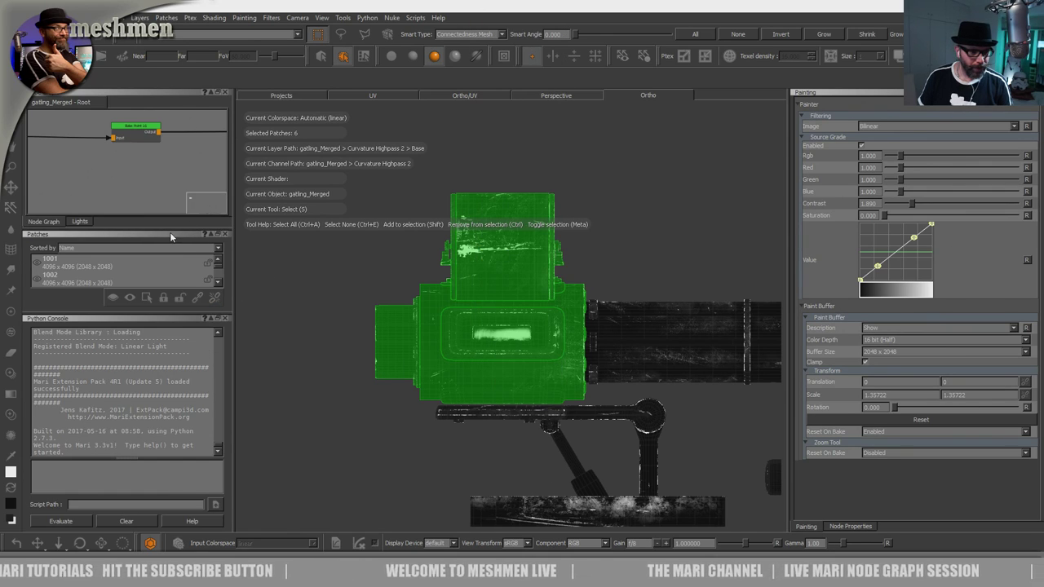
{"action": "mouse_move", "coordinate": [106, 319]}
{"action": "left_mouse_down"}
{"action": "mouse_move", "coordinate": [878, 272]}
{"action": "mouse_move", "coordinate": [853, 255]}
{"action": "left_mouse_up"}
Step: Paste and evaluate the resetCamera script in the Python Console, then clear the patch selection and frame the whole vehicle
{"action": "key", "text": "ctrl+v"}
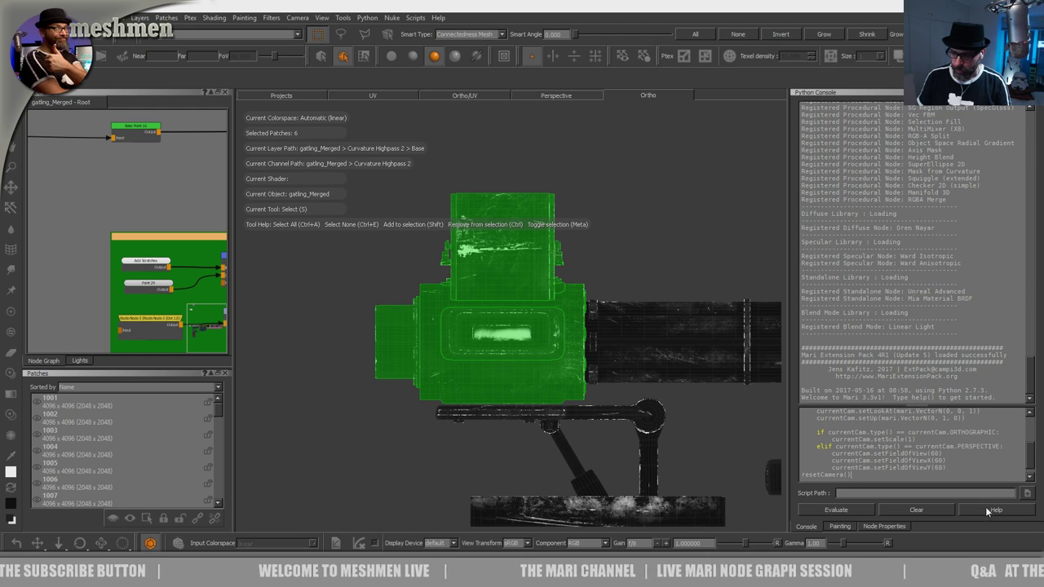
{"action": "left_click", "coordinate": [829, 511]}
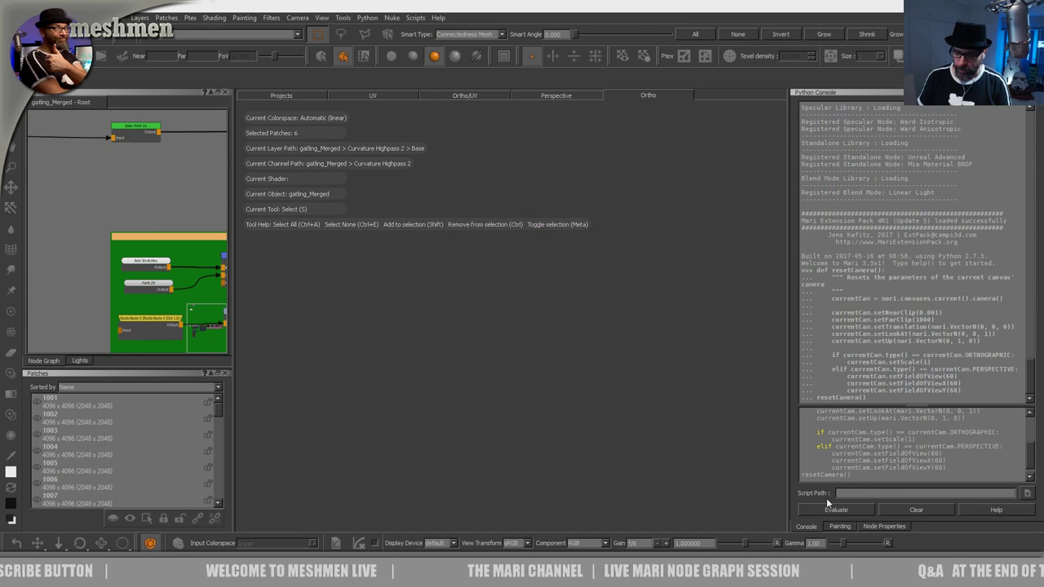
{"action": "left_click", "coordinate": [610, 361]}
{"action": "key", "text": "a"}
Step: Examine how the reset Ortho camera orbits and zooms around the whole vehicle
{"action": "right_click_drag", "start_coordinate": [573, 353], "coordinate": [613, 384], "text": "alt"}
{"action": "mouse_move", "coordinate": [613, 383]}
{"action": "left_mouse_down", "text": "alt"}
{"action": "mouse_move", "coordinate": [522, 377]}
{"action": "mouse_move", "coordinate": [603, 366]}
{"action": "left_mouse_up", "text": "alt"}
{"action": "left_click_drag", "start_coordinate": [478, 346], "coordinate": [476, 365], "text": "alt"}
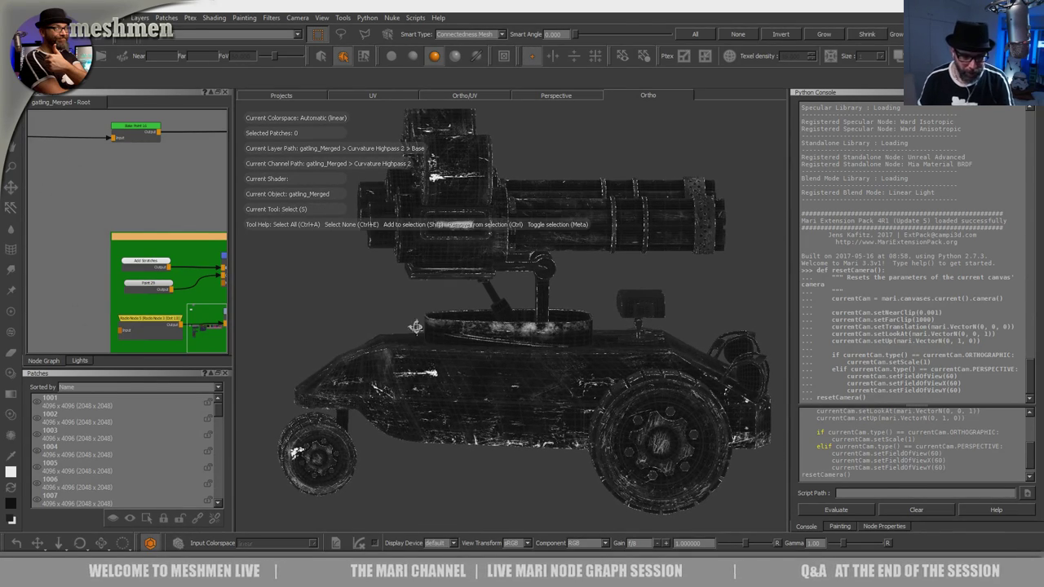
{"action": "left_click_drag", "start_coordinate": [416, 326], "coordinate": [419, 343], "text": "alt"}
{"action": "right_click_drag", "start_coordinate": [419, 343], "coordinate": [432, 350], "text": "alt"}
{"action": "left_click_drag", "start_coordinate": [432, 350], "coordinate": [433, 342], "text": "alt"}
{"action": "right_click_drag", "start_coordinate": [433, 342], "coordinate": [392, 326], "text": "alt"}
{"action": "left_click_drag", "start_coordinate": [392, 327], "coordinate": [395, 329], "text": "alt"}
{"action": "right_click_drag", "start_coordinate": [394, 329], "coordinate": [368, 323], "text": "alt"}
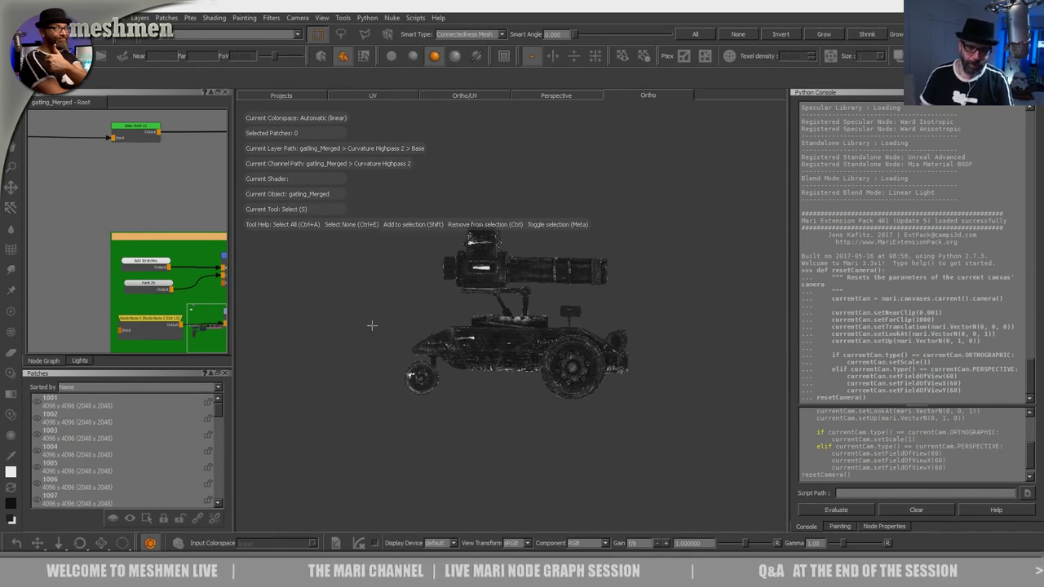
{"action": "left_click_drag", "start_coordinate": [376, 324], "coordinate": [393, 319], "text": "alt"}
{"action": "right_click_drag", "start_coordinate": [634, 317], "coordinate": [678, 376], "text": "alt"}
{"action": "left_click_drag", "start_coordinate": [679, 377], "coordinate": [662, 373], "text": "alt"}
{"action": "left_click_drag", "start_coordinate": [617, 415], "coordinate": [611, 465], "text": "alt"}
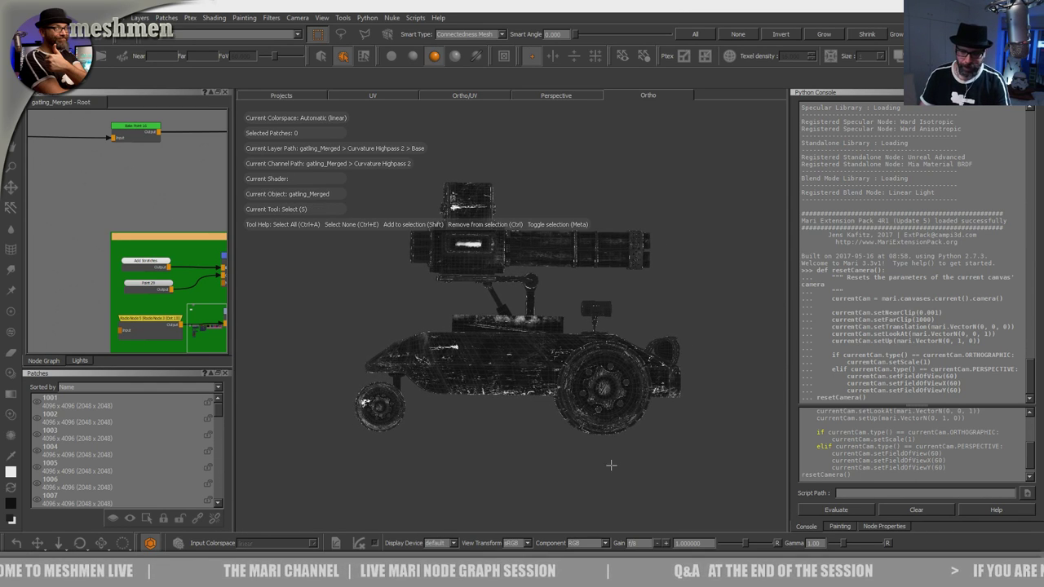
Step: Switch to the browser showing the Camera Presets Error topic with the resetCamera script
{"action": "key", "text": "alt+Tab"}
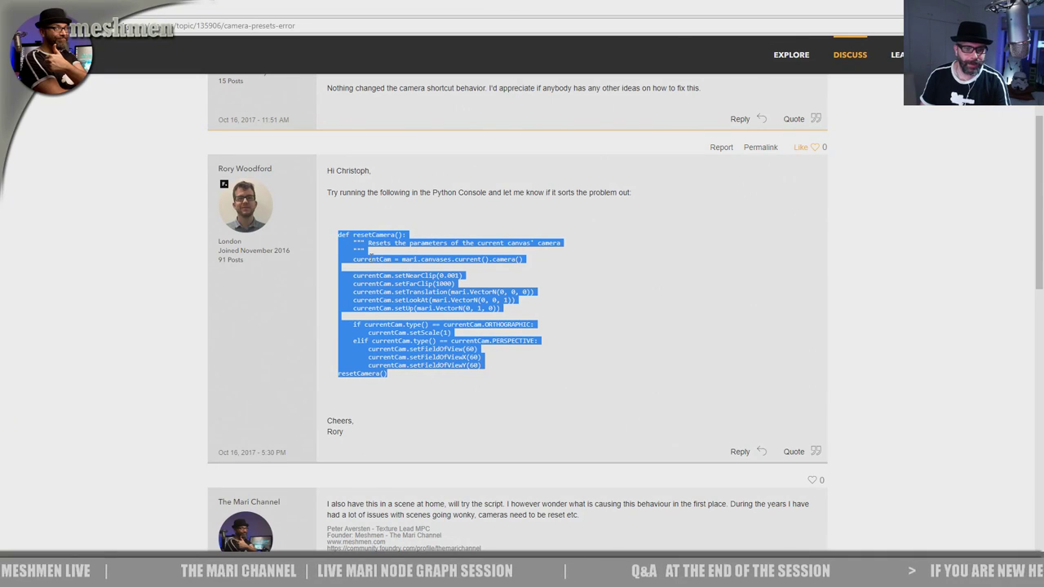
Step: Read through the Camera Presets Error topic, from the original complaint to the explanation of the corrupted camera state
{"action": "scroll", "coordinate": [381, 259], "scroll_direction": "up", "scroll_amount": 3}
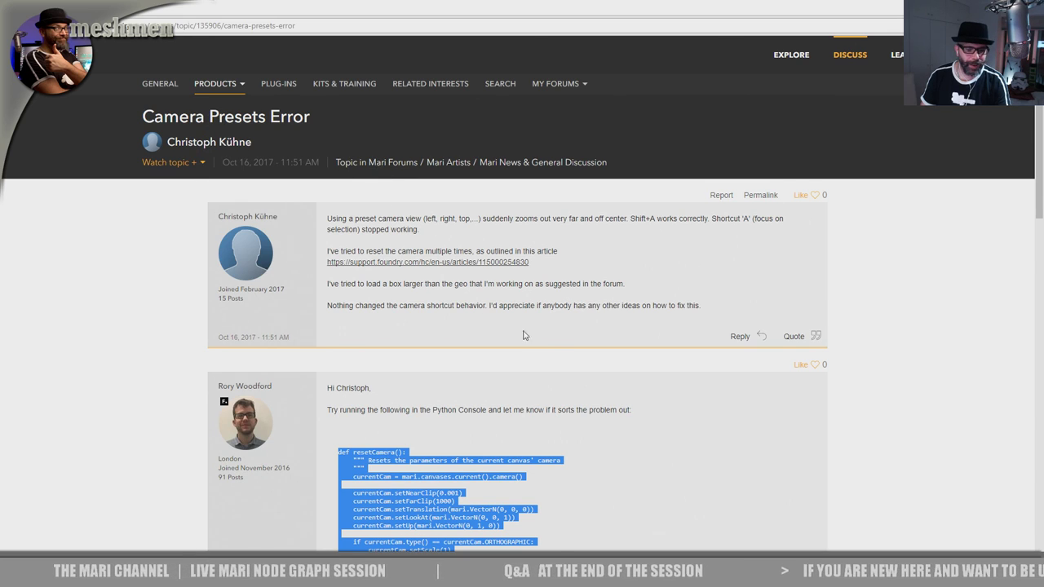
{"action": "scroll", "coordinate": [494, 283], "scroll_direction": "down", "scroll_amount": 5}
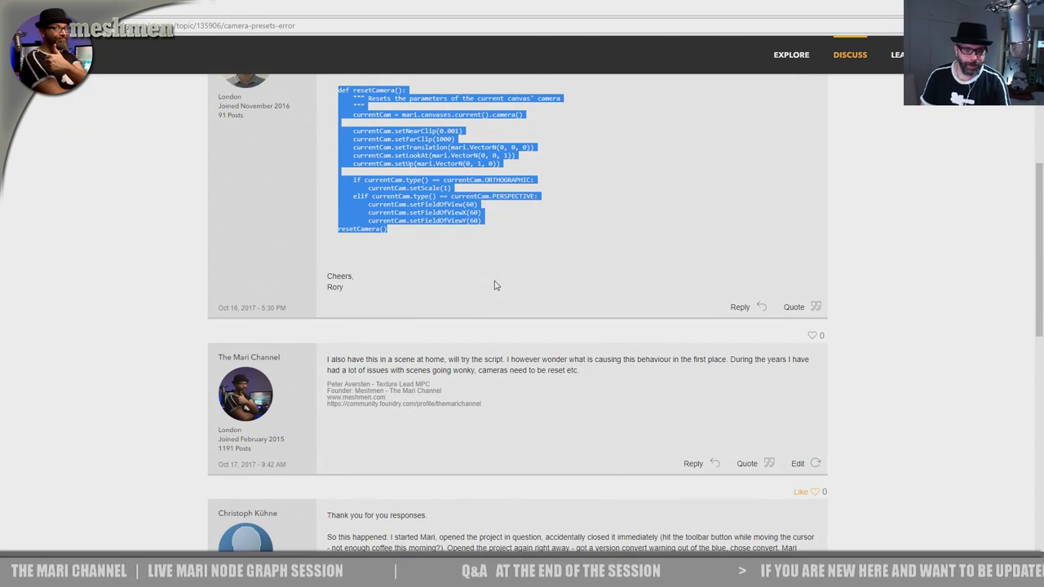
{"action": "scroll", "coordinate": [494, 286], "scroll_direction": "up", "scroll_amount": 3}
{"action": "scroll", "coordinate": [440, 334], "scroll_direction": "down", "scroll_amount": 8}
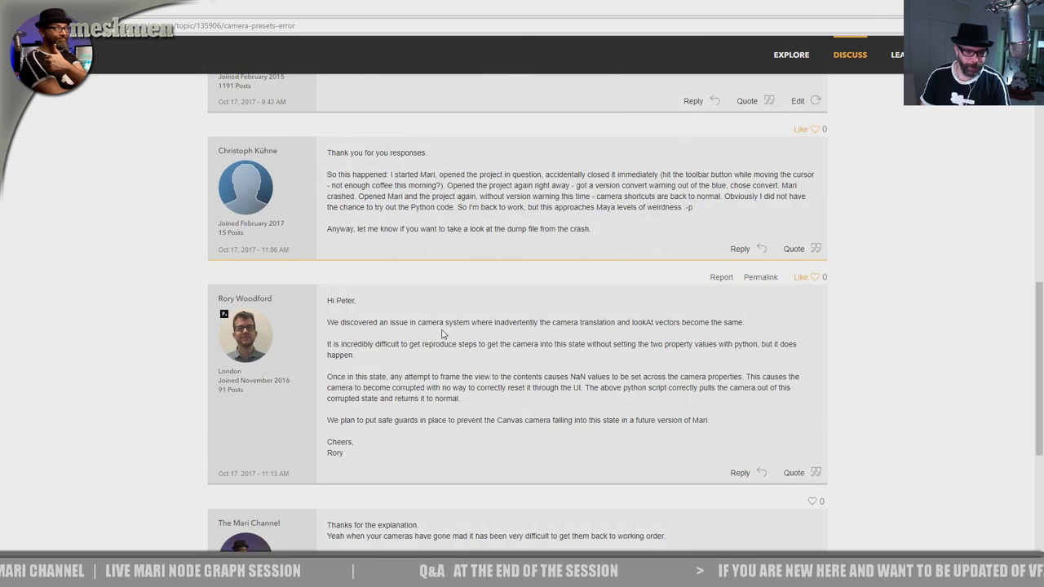
{"action": "scroll", "coordinate": [443, 332], "scroll_direction": "down", "scroll_amount": 2}
{"action": "scroll", "coordinate": [444, 329], "scroll_direction": "up", "scroll_amount": 11}
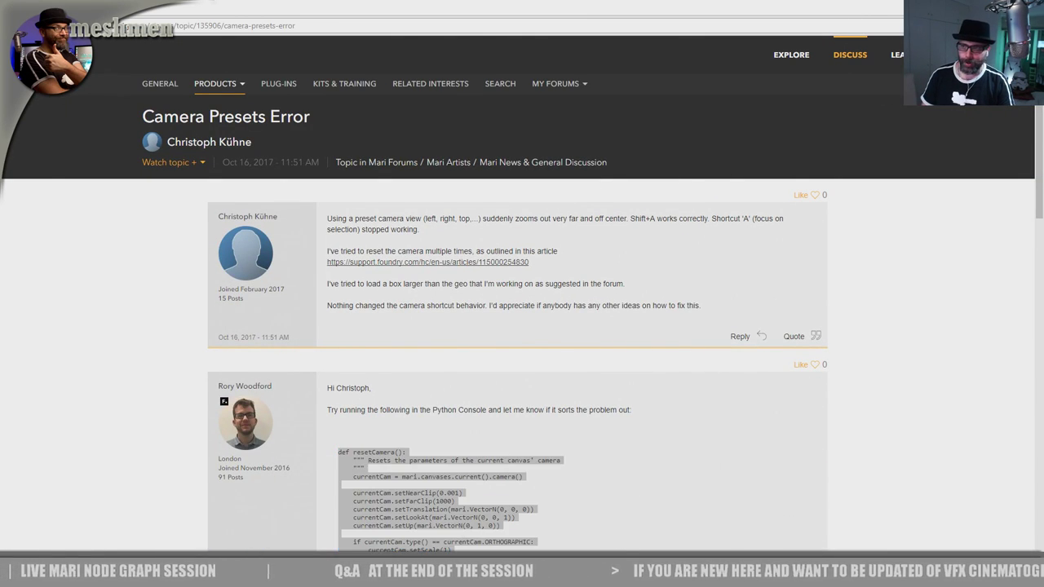
Step: Switch back to Mari, check the preset side views and orbiting in the Ortho camera, and close the Python Console palette
{"action": "left_click", "coordinate": [980, 7]}
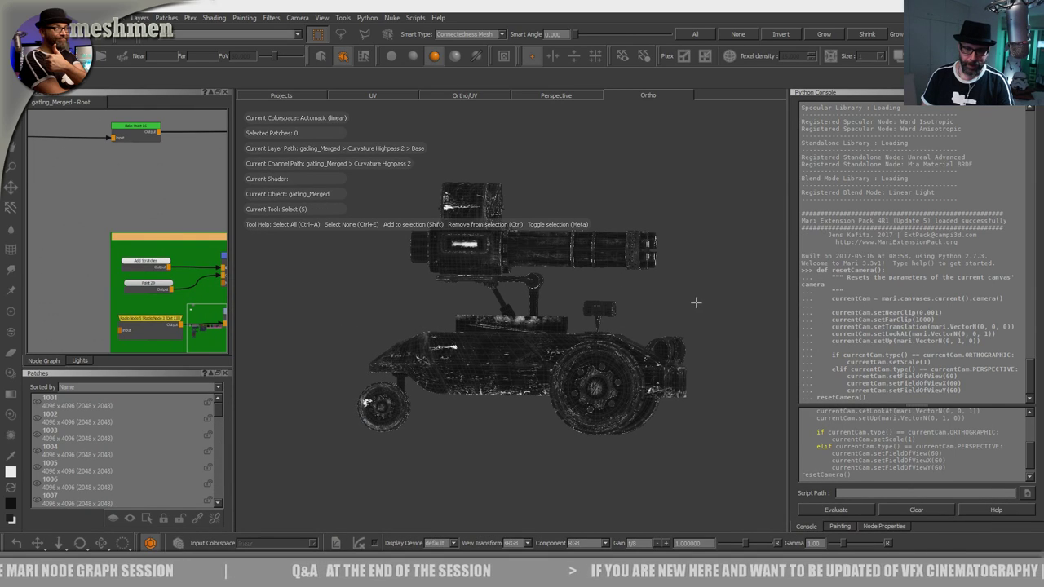
{"action": "left_click_drag", "start_coordinate": [696, 303], "coordinate": [623, 282], "text": "alt"}
{"action": "key", "text": "KP_6"}
{"action": "key", "text": "KP_4"}
{"action": "right_click_drag", "start_coordinate": [616, 325], "coordinate": [655, 345], "text": "alt"}
{"action": "left_click_drag", "start_coordinate": [655, 345], "coordinate": [631, 346], "text": "alt"}
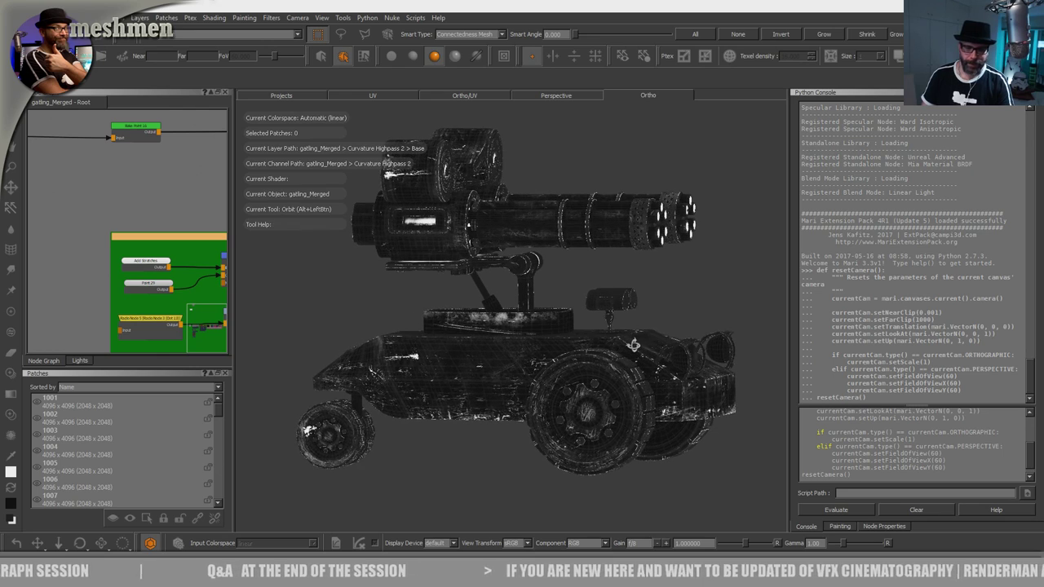
{"action": "mouse_move", "coordinate": [666, 306]}
{"action": "left_mouse_down", "text": "alt"}
{"action": "mouse_move", "coordinate": [634, 299]}
{"action": "mouse_move", "coordinate": [659, 305]}
{"action": "mouse_move", "coordinate": [651, 309]}
{"action": "left_mouse_up", "text": "alt"}
{"action": "right_click_drag", "start_coordinate": [651, 310], "coordinate": [670, 330], "text": "alt"}
{"action": "left_click_drag", "start_coordinate": [670, 330], "coordinate": [646, 324], "text": "alt"}
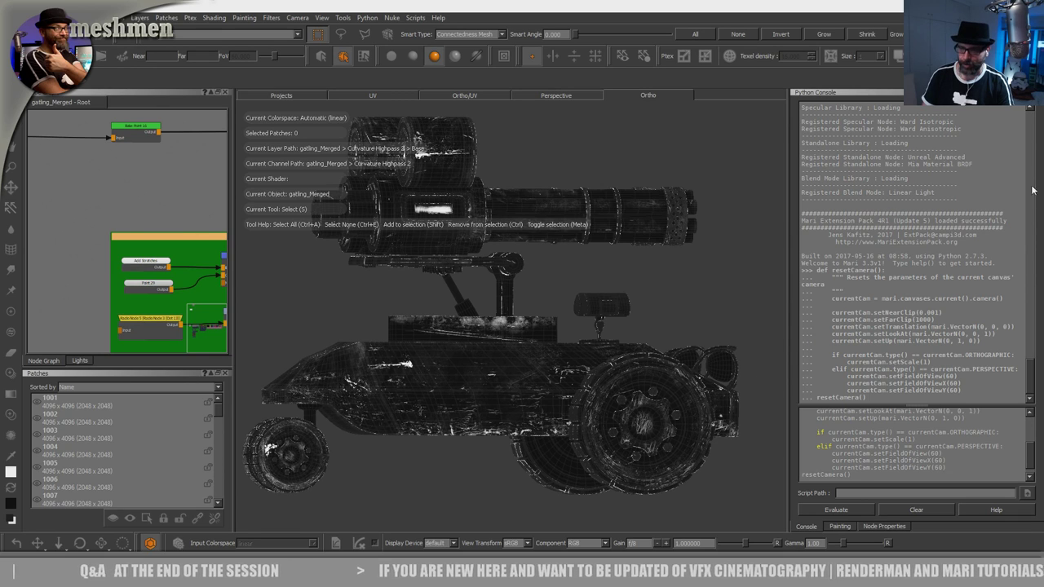
{"action": "left_click_drag", "start_coordinate": [644, 278], "coordinate": [641, 277], "text": "alt"}
{"action": "right_click_drag", "start_coordinate": [641, 278], "coordinate": [648, 278], "text": "alt"}
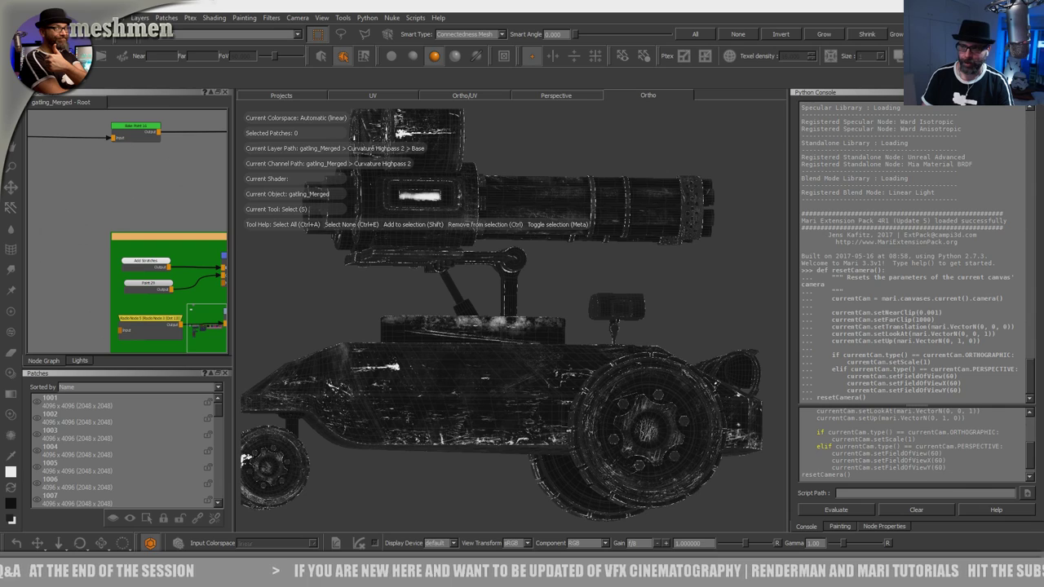
{"action": "left_click", "coordinate": [1034, 92]}
Step: Activate Paint Through and position the scratch image over the side of the gatling gun's rear cap
{"action": "mouse_move", "coordinate": [630, 285]}
{"action": "left_mouse_down", "text": "alt"}
{"action": "mouse_move", "coordinate": [613, 284]}
{"action": "mouse_move", "coordinate": [627, 289]}
{"action": "left_mouse_up", "text": "alt"}
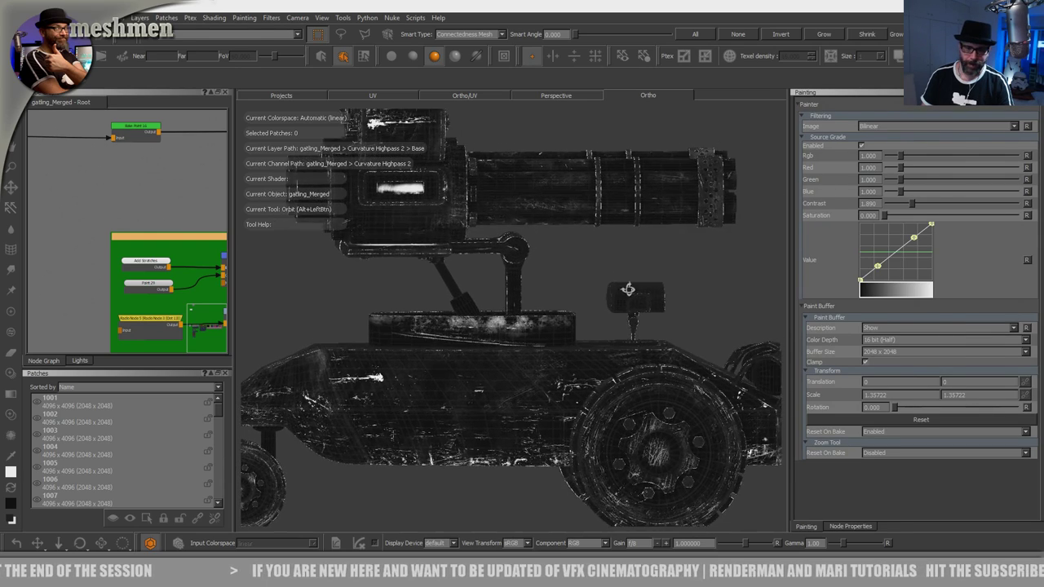
{"action": "middle_click_drag", "start_coordinate": [483, 282], "coordinate": [552, 277], "text": "alt"}
{"action": "right_click_drag", "start_coordinate": [552, 277], "coordinate": [586, 282], "text": "alt"}
{"action": "middle_click_drag", "start_coordinate": [519, 299], "coordinate": [581, 282], "text": "alt"}
{"action": "right_click_drag", "start_coordinate": [581, 282], "coordinate": [539, 279], "text": "alt"}
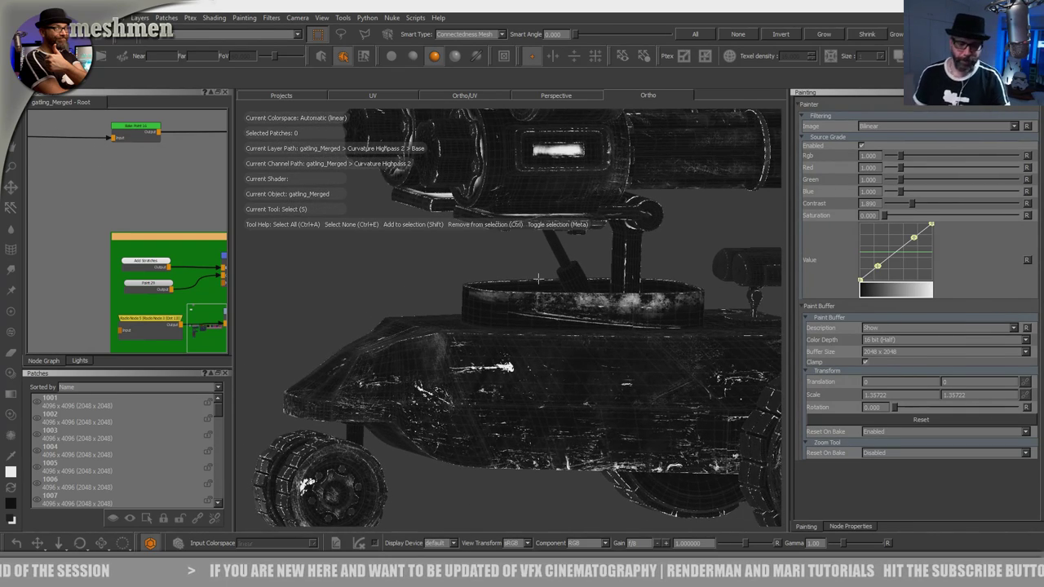
{"action": "middle_click_drag", "start_coordinate": [392, 320], "coordinate": [444, 245], "text": "alt"}
{"action": "mouse_move", "coordinate": [384, 324]}
{"action": "left_mouse_down", "text": "alt"}
{"action": "mouse_move", "coordinate": [574, 331]}
{"action": "mouse_move", "coordinate": [391, 333]}
{"action": "left_mouse_up", "text": "alt"}
{"action": "middle_click_drag", "start_coordinate": [415, 308], "coordinate": [412, 416], "text": "alt"}
{"action": "right_click_drag", "start_coordinate": [385, 375], "coordinate": [419, 372], "text": "alt"}
{"action": "middle_click_drag", "start_coordinate": [403, 259], "coordinate": [391, 371], "text": "alt"}
{"action": "right_click_drag", "start_coordinate": [388, 314], "coordinate": [455, 302], "text": "alt"}
{"action": "left_click_drag", "start_coordinate": [455, 303], "coordinate": [418, 333], "text": "alt"}
{"action": "middle_click_drag", "start_coordinate": [418, 334], "coordinate": [448, 283], "text": "alt"}
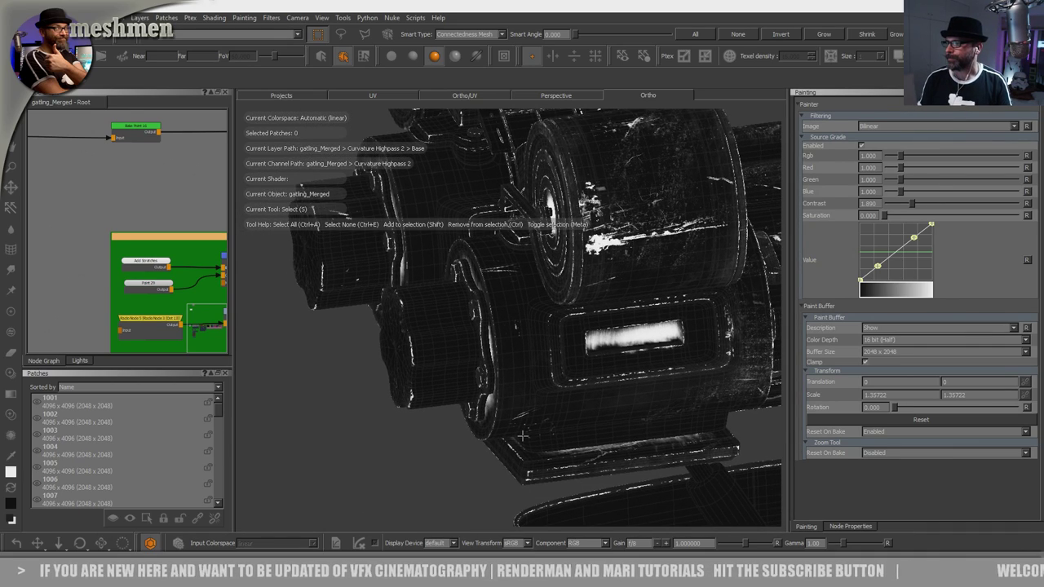
{"action": "middle_click_drag", "start_coordinate": [489, 313], "coordinate": [526, 336], "text": "alt"}
{"action": "right_click_drag", "start_coordinate": [498, 322], "coordinate": [541, 310], "text": "alt"}
{"action": "left_click_drag", "start_coordinate": [541, 314], "coordinate": [541, 356], "text": "alt"}
{"action": "middle_click_drag", "start_coordinate": [541, 356], "coordinate": [596, 291], "text": "alt"}
{"action": "right_click_drag", "start_coordinate": [538, 314], "coordinate": [570, 308], "text": "alt"}
{"action": "left_click_drag", "start_coordinate": [571, 308], "coordinate": [517, 348], "text": "alt"}
{"action": "key", "text": "u"}
{"action": "mouse_move", "coordinate": [560, 393]}
{"action": "left_mouse_down", "text": "shift"}
{"action": "mouse_move", "coordinate": [550, 397]}
{"action": "mouse_move", "coordinate": [577, 373]}
{"action": "mouse_move", "coordinate": [553, 355]}
{"action": "left_mouse_up", "text": "shift"}
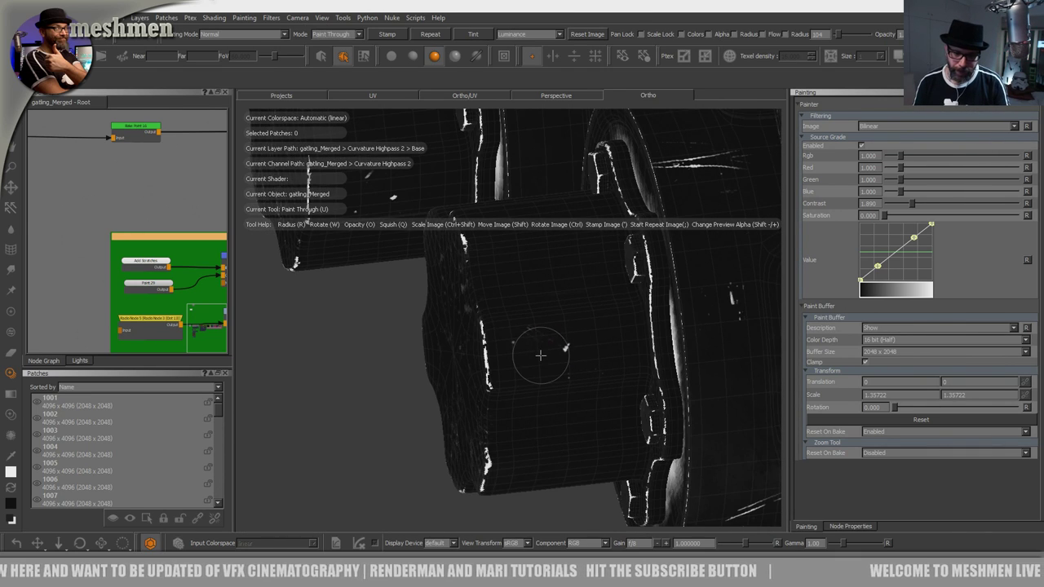
Step: Shift the scratch image across the underside of the rear cap and paint small scratch marks through it
{"action": "middle_click_drag", "start_coordinate": [531, 357], "coordinate": [528, 347], "text": "alt"}
{"action": "right_click_drag", "start_coordinate": [528, 347], "coordinate": [519, 372], "text": "alt"}
{"action": "left_click_drag", "start_coordinate": [519, 373], "coordinate": [498, 342], "text": "alt"}
{"action": "middle_click_drag", "start_coordinate": [499, 342], "coordinate": [542, 326], "text": "alt"}
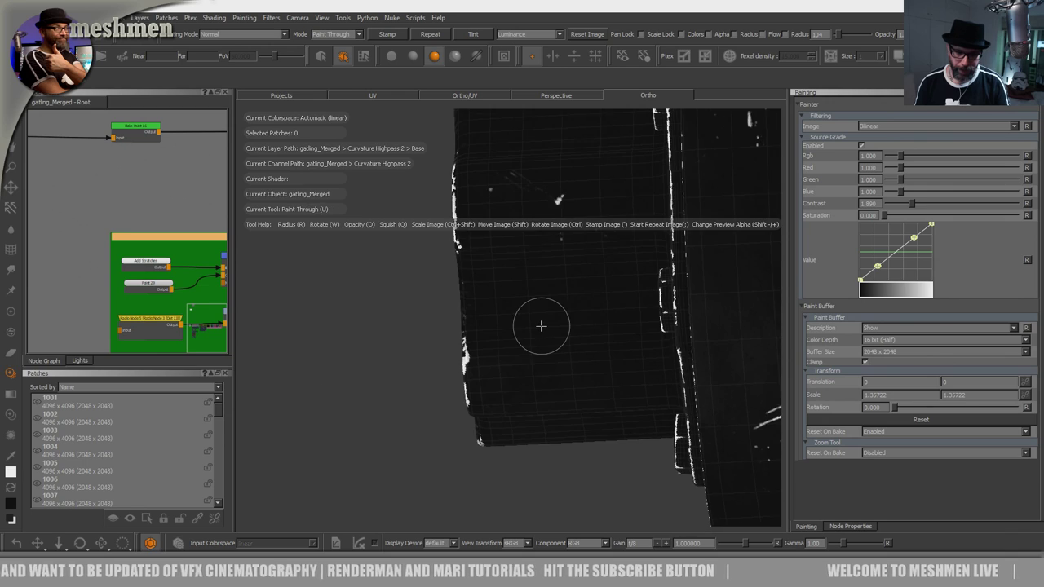
{"action": "left_click_drag", "start_coordinate": [531, 401], "coordinate": [561, 396], "text": "shift"}
{"action": "mouse_move", "coordinate": [601, 368]}
{"action": "left_mouse_down", "text": "shift"}
{"action": "mouse_move", "coordinate": [639, 312]}
{"action": "mouse_move", "coordinate": [713, 266]}
{"action": "left_mouse_up", "text": "shift"}
{"action": "left_click_drag", "start_coordinate": [573, 284], "coordinate": [719, 459], "text": "shift"}
{"action": "left_click_drag", "start_coordinate": [585, 385], "coordinate": [633, 400], "text": "shift"}
{"action": "left_click_drag", "start_coordinate": [597, 324], "coordinate": [566, 325]}
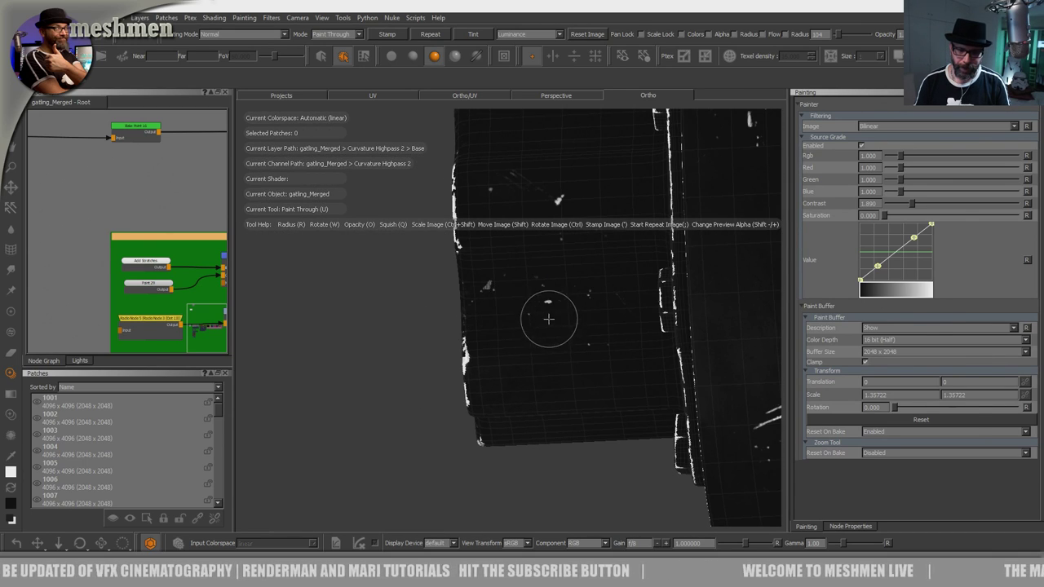
Step: Select the gun's rear cap patch and isolate it by hiding all the other geometry
{"action": "middle_click_drag", "start_coordinate": [557, 451], "coordinate": [536, 338], "text": "alt"}
{"action": "left_click_drag", "start_coordinate": [535, 338], "coordinate": [545, 424], "text": "alt"}
{"action": "middle_click_drag", "start_coordinate": [544, 424], "coordinate": [573, 377], "text": "alt"}
{"action": "right_click_drag", "start_coordinate": [574, 378], "coordinate": [499, 369], "text": "alt"}
{"action": "left_click_drag", "start_coordinate": [499, 368], "coordinate": [536, 380], "text": "alt"}
{"action": "key", "text": "s"}
{"action": "mouse_move", "coordinate": [457, 277]}
{"action": "left_mouse_down", "text": "alt"}
{"action": "mouse_move", "coordinate": [539, 316]}
{"action": "mouse_move", "coordinate": [522, 325]}
{"action": "mouse_move", "coordinate": [507, 300]}
{"action": "left_mouse_up", "text": "alt"}
{"action": "key", "text": "shift+h"}
{"action": "key", "text": "p"}
{"action": "right_click_drag", "start_coordinate": [513, 280], "coordinate": [521, 317], "text": "alt"}
{"action": "mouse_move", "coordinate": [522, 317]}
{"action": "left_mouse_down", "text": "alt"}
{"action": "mouse_move", "coordinate": [562, 334]}
{"action": "mouse_move", "coordinate": [511, 368]}
{"action": "mouse_move", "coordinate": [541, 345]}
{"action": "mouse_move", "coordinate": [508, 328]}
{"action": "mouse_move", "coordinate": [574, 336]}
{"action": "left_mouse_up", "text": "alt"}
{"action": "right_click_drag", "start_coordinate": [526, 336], "coordinate": [503, 316], "text": "alt"}
{"action": "key", "text": "s"}
{"action": "left_click_drag", "start_coordinate": [494, 325], "coordinate": [523, 354], "text": "alt"}
{"action": "key", "text": "shift+h"}
{"action": "right_click_drag", "start_coordinate": [526, 356], "coordinate": [462, 322], "text": "alt"}
{"action": "left_click_drag", "start_coordinate": [464, 342], "coordinate": [487, 368], "text": "alt"}
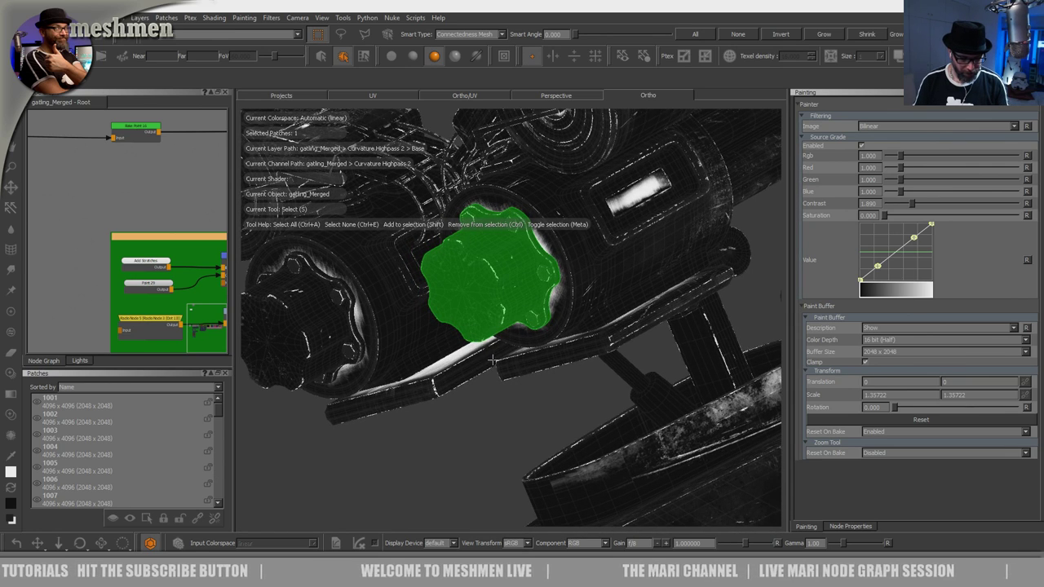
{"action": "key", "text": "shift+h"}
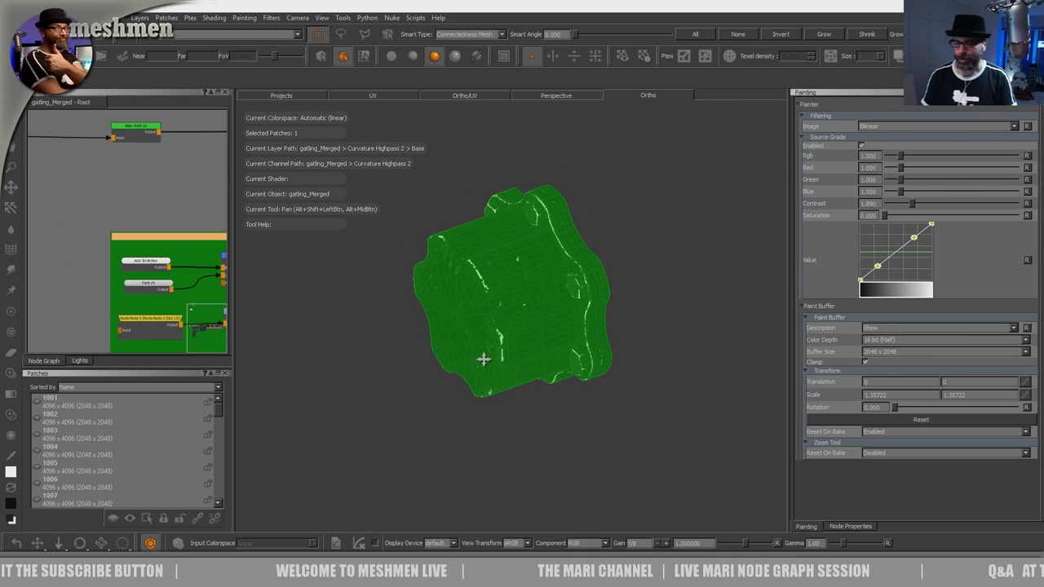
Step: Paint scratches through the repositioned image onto the side wall of the isolated cap
{"action": "right_click_drag", "start_coordinate": [483, 352], "coordinate": [513, 369], "text": "alt"}
{"action": "left_click_drag", "start_coordinate": [469, 352], "coordinate": [516, 352], "text": "alt"}
{"action": "key", "text": "p"}
{"action": "key", "text": "shift+h"}
{"action": "key", "text": "shift+h"}
{"action": "middle_click_drag", "start_coordinate": [516, 351], "coordinate": [539, 396], "text": "alt"}
{"action": "right_click_drag", "start_coordinate": [495, 356], "coordinate": [521, 367], "text": "alt"}
{"action": "left_click_drag", "start_coordinate": [521, 367], "coordinate": [535, 402], "text": "alt"}
{"action": "mouse_move", "coordinate": [525, 313]}
{"action": "left_mouse_down"}
{"action": "mouse_move", "coordinate": [513, 316]}
{"action": "mouse_move", "coordinate": [521, 314]}
{"action": "mouse_move", "coordinate": [498, 286]}
{"action": "mouse_move", "coordinate": [547, 285]}
{"action": "left_mouse_up"}
{"action": "right_click_drag", "start_coordinate": [552, 279], "coordinate": [515, 303], "text": "alt"}
{"action": "left_click_drag", "start_coordinate": [518, 322], "coordinate": [535, 340], "text": "alt"}
{"action": "middle_click_drag", "start_coordinate": [535, 340], "coordinate": [554, 368], "text": "alt"}
{"action": "mouse_move", "coordinate": [554, 368]}
{"action": "left_mouse_down", "text": "alt"}
{"action": "mouse_move", "coordinate": [577, 384]}
{"action": "mouse_move", "coordinate": [571, 379]}
{"action": "left_mouse_up", "text": "alt"}
{"action": "middle_click_drag", "start_coordinate": [538, 318], "coordinate": [565, 338], "text": "alt"}
{"action": "right_click_drag", "start_coordinate": [517, 324], "coordinate": [547, 332], "text": "alt"}
{"action": "left_click_drag", "start_coordinate": [547, 332], "coordinate": [563, 336], "text": "alt"}
{"action": "mouse_move", "coordinate": [552, 382]}
{"action": "left_mouse_down", "text": "shift"}
{"action": "mouse_move", "coordinate": [445, 245]}
{"action": "mouse_move", "coordinate": [527, 298]}
{"action": "left_mouse_up", "text": "shift"}
{"action": "mouse_move", "coordinate": [527, 299]}
{"action": "left_mouse_down", "text": "shift"}
{"action": "mouse_move", "coordinate": [508, 238]}
{"action": "mouse_move", "coordinate": [540, 310]}
{"action": "left_mouse_up", "text": "shift"}
{"action": "mouse_move", "coordinate": [592, 290]}
{"action": "left_mouse_down"}
{"action": "mouse_move", "coordinate": [587, 307]}
{"action": "mouse_move", "coordinate": [519, 323]}
{"action": "mouse_move", "coordinate": [554, 340]}
{"action": "left_mouse_up"}
Step: Rotate the scratch image and move it over the next part of the isolated cap's side wall
{"action": "middle_click_drag", "start_coordinate": [555, 340], "coordinate": [644, 350], "text": "alt"}
{"action": "mouse_move", "coordinate": [587, 346]}
{"action": "left_mouse_down", "text": "alt"}
{"action": "mouse_move", "coordinate": [564, 337]}
{"action": "mouse_move", "coordinate": [547, 364]}
{"action": "mouse_move", "coordinate": [556, 367]}
{"action": "left_mouse_up", "text": "alt"}
{"action": "mouse_move", "coordinate": [557, 367]}
{"action": "left_mouse_down", "text": "shift"}
{"action": "mouse_move", "coordinate": [513, 375]}
{"action": "mouse_move", "coordinate": [520, 284]}
{"action": "mouse_move", "coordinate": [515, 309]}
{"action": "left_mouse_up", "text": "shift"}
{"action": "mouse_move", "coordinate": [576, 375]}
{"action": "left_mouse_down", "text": "ctrl"}
{"action": "mouse_move", "coordinate": [482, 269]}
{"action": "mouse_move", "coordinate": [582, 166]}
{"action": "left_mouse_up", "text": "ctrl"}
{"action": "mouse_move", "coordinate": [639, 323]}
{"action": "left_mouse_down", "text": "shift"}
{"action": "mouse_move", "coordinate": [552, 307]}
{"action": "mouse_move", "coordinate": [527, 330]}
{"action": "mouse_move", "coordinate": [514, 324]}
{"action": "mouse_move", "coordinate": [557, 340]}
{"action": "mouse_move", "coordinate": [644, 332]}
{"action": "mouse_move", "coordinate": [575, 356]}
{"action": "mouse_move", "coordinate": [585, 359]}
{"action": "left_mouse_up", "text": "shift"}
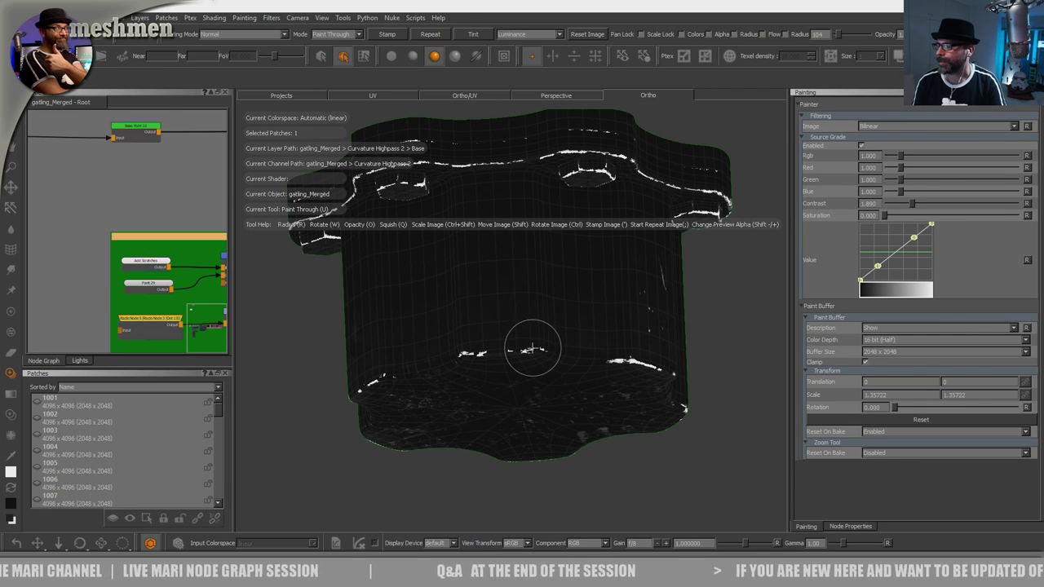
{"action": "mouse_move", "coordinate": [542, 356]}
{"action": "left_mouse_down", "text": "alt"}
{"action": "mouse_move", "coordinate": [531, 355]}
{"action": "mouse_move", "coordinate": [541, 355]}
{"action": "left_mouse_up", "text": "alt"}
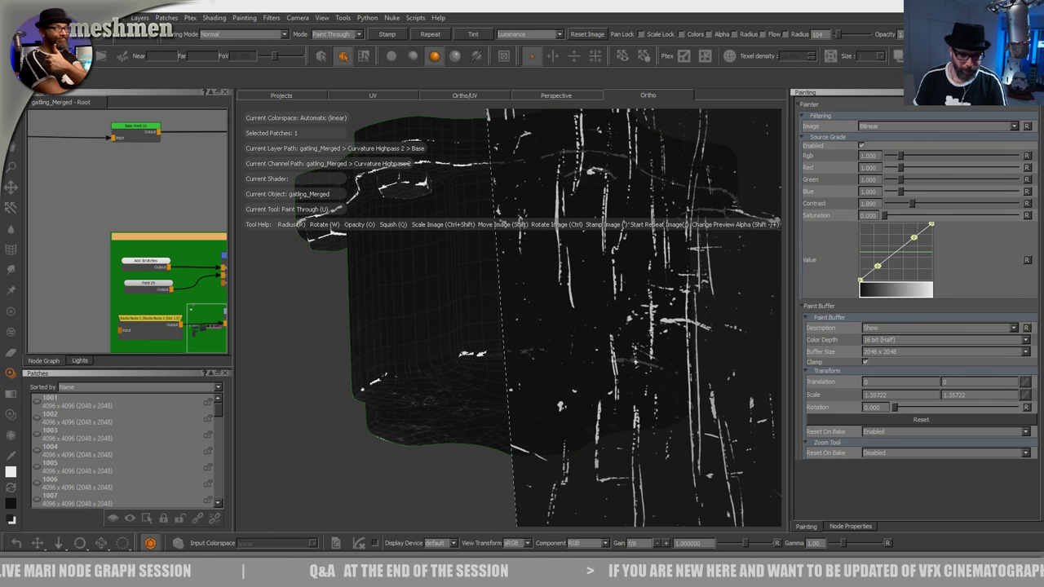
Step: Switch to the browser and go from the Foundry home page to the community's Discuss forums
{"action": "key", "text": "alt+Tab"}
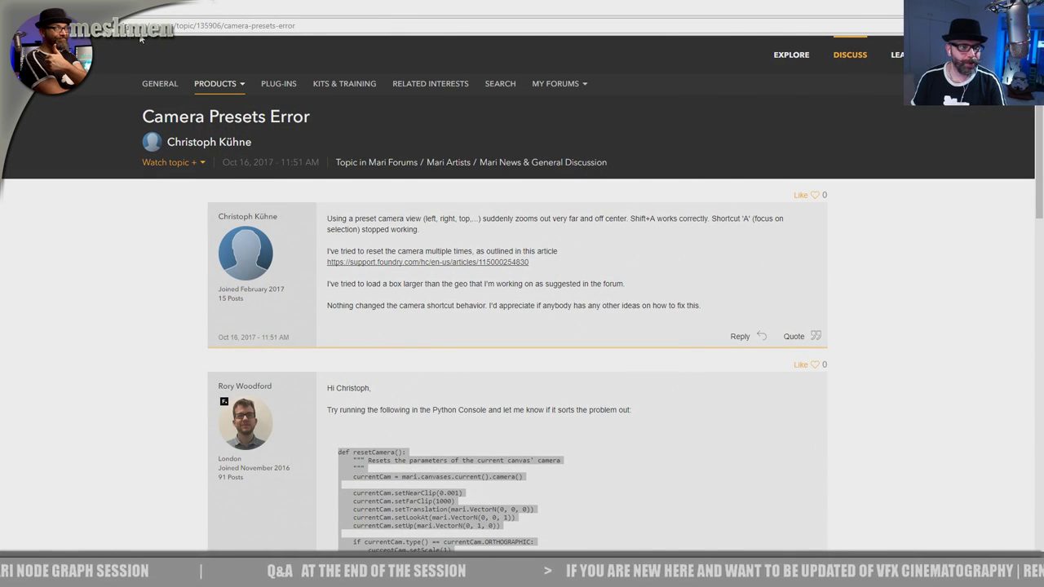
{"action": "left_click", "coordinate": [121, 44]}
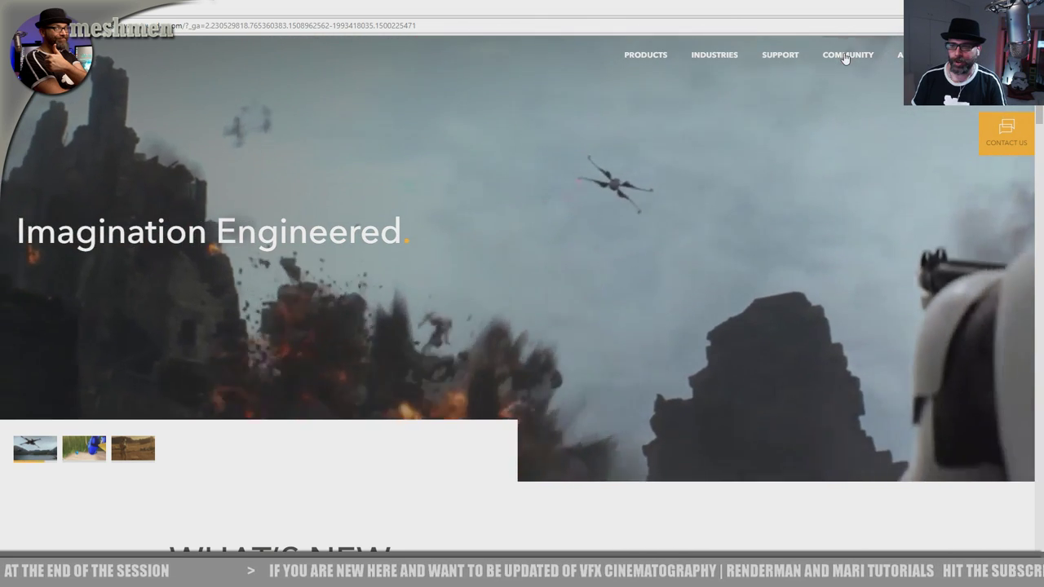
{"action": "left_click", "coordinate": [845, 55]}
{"action": "left_click", "coordinate": [848, 55]}
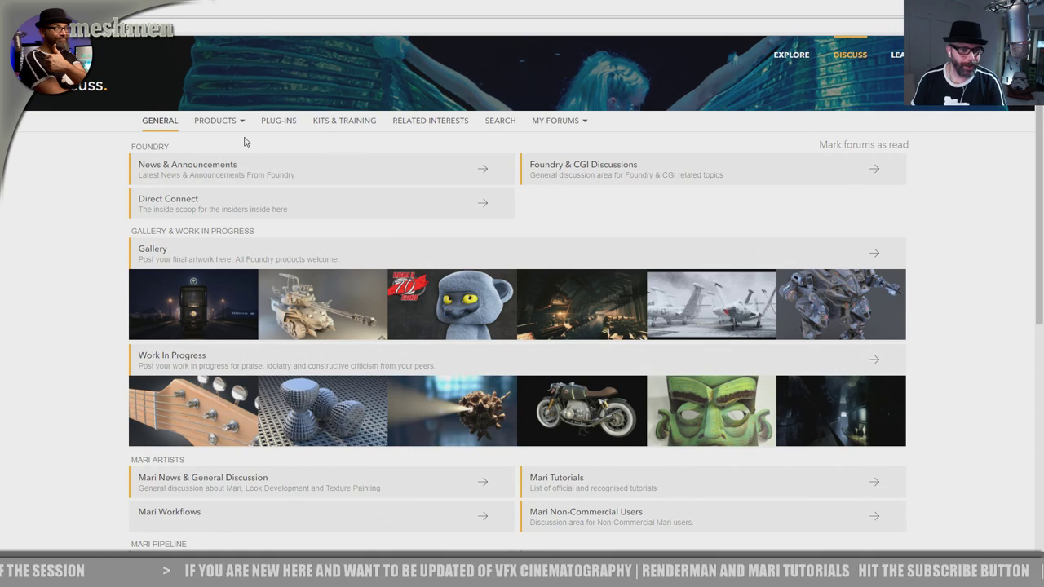
Step: Open the Mari product forums and enter the Mari News & General Discussion forum
{"action": "mouse_move", "coordinate": [222, 124]}
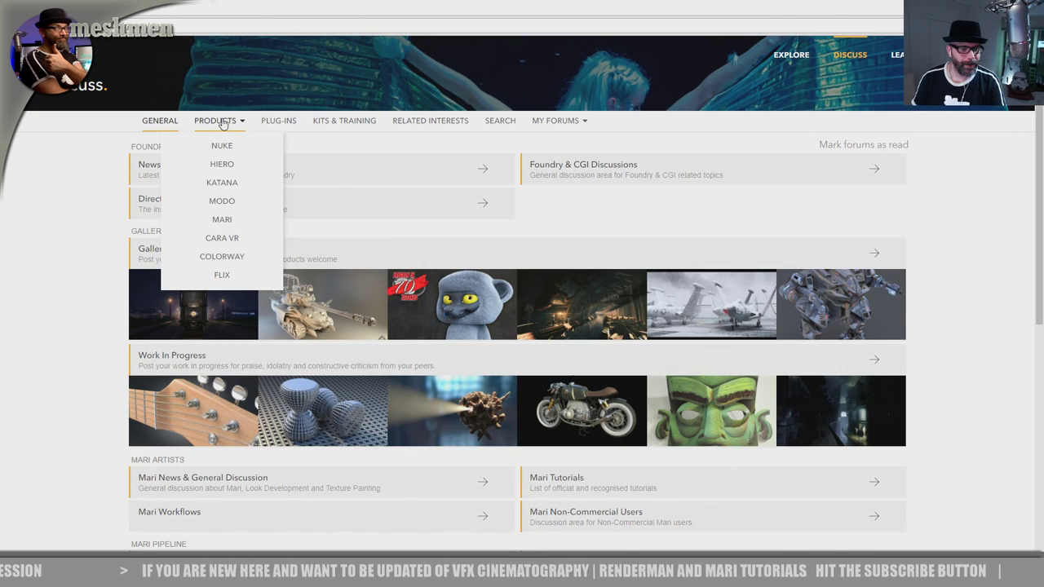
{"action": "left_click", "coordinate": [222, 218]}
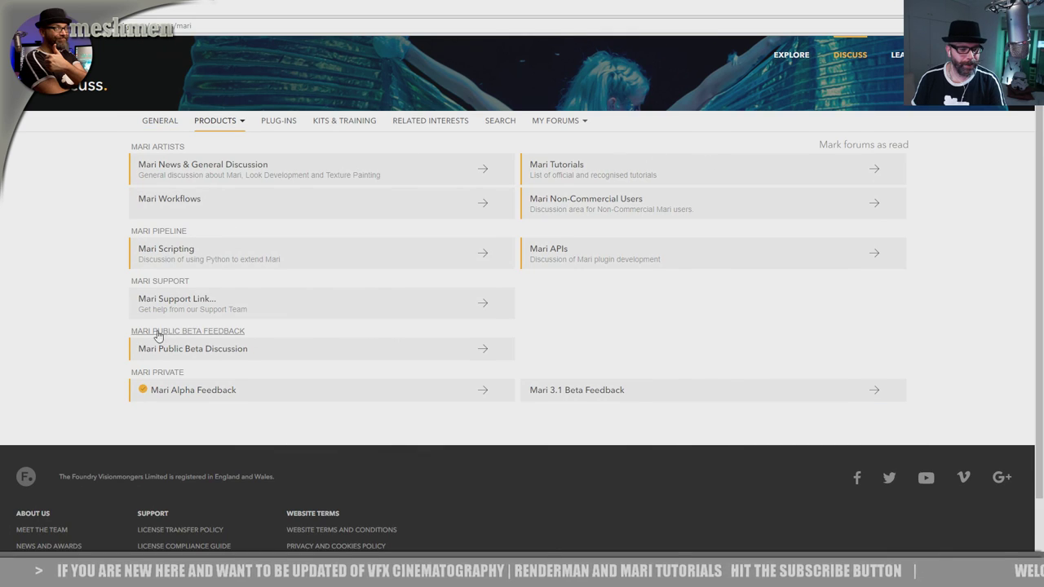
{"action": "left_click", "coordinate": [220, 171]}
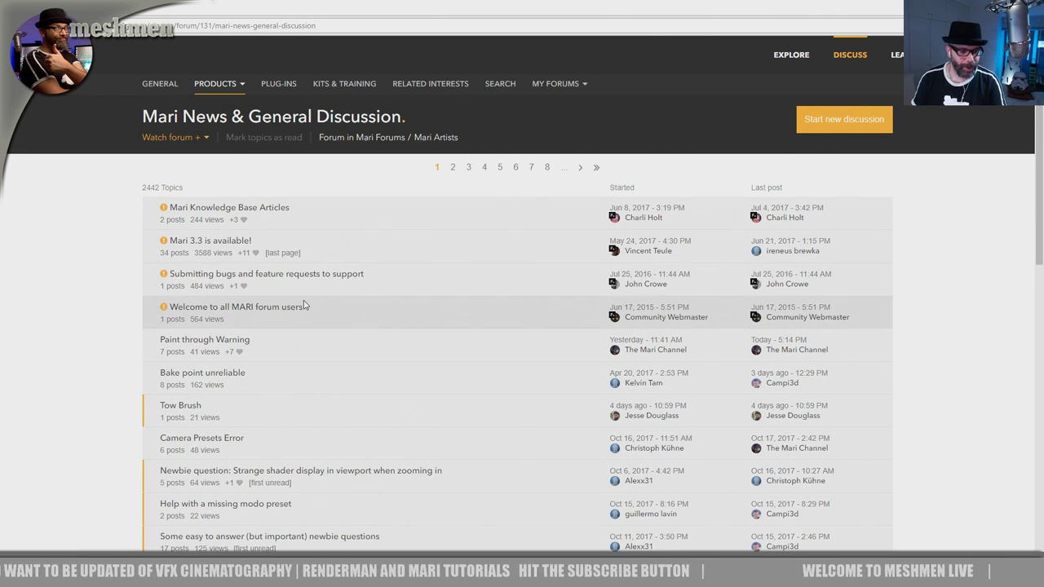
Step: Look through the forum's topic list, open the Camera Presets Error topic and select its web address
{"action": "scroll", "coordinate": [304, 305], "scroll_direction": "down", "scroll_amount": 3}
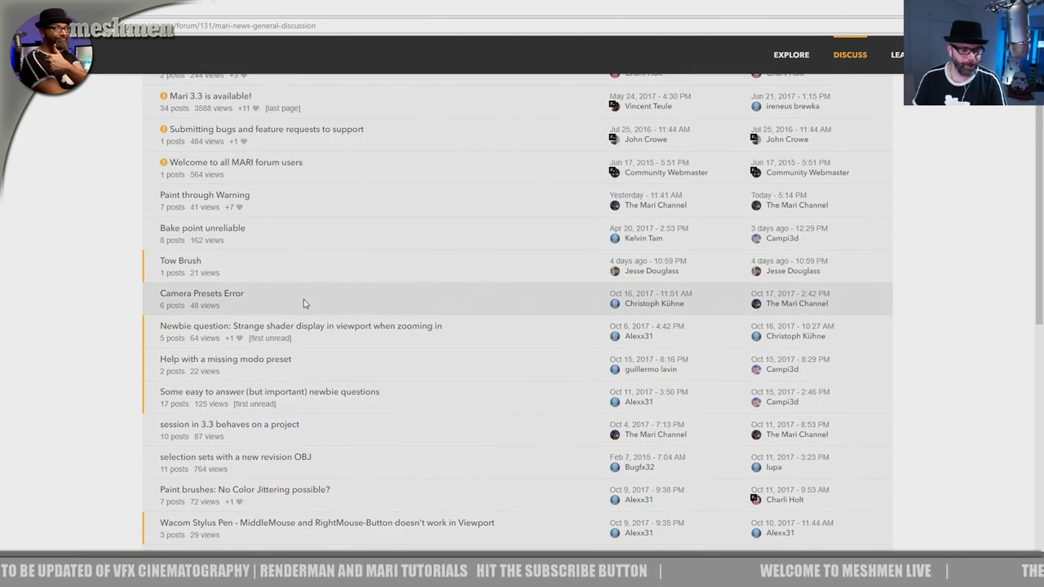
{"action": "scroll", "coordinate": [304, 305], "scroll_direction": "down", "scroll_amount": 3}
{"action": "scroll", "coordinate": [300, 307], "scroll_direction": "up", "scroll_amount": 6}
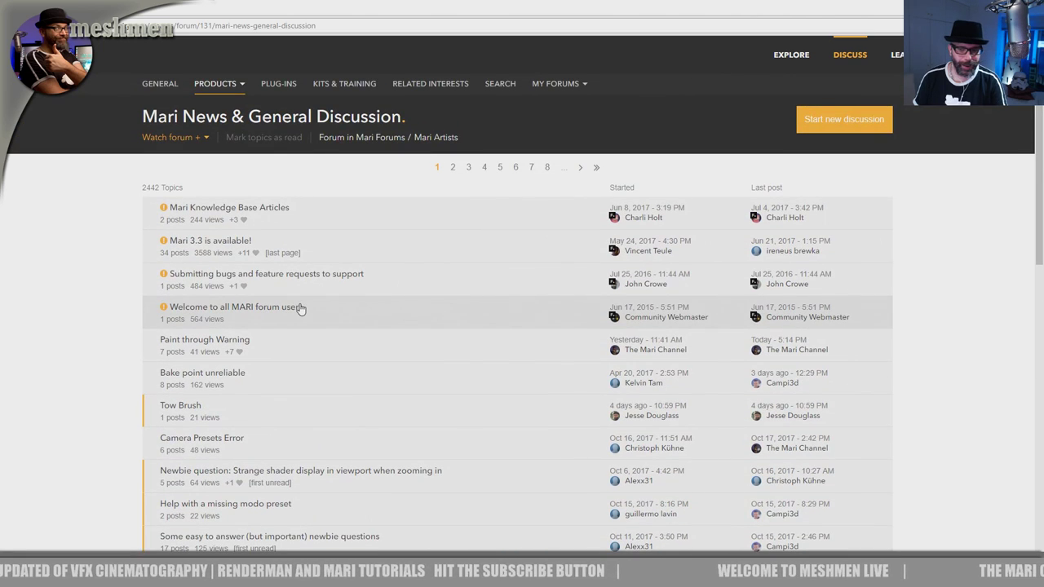
{"action": "scroll", "coordinate": [300, 309], "scroll_direction": "down", "scroll_amount": 4}
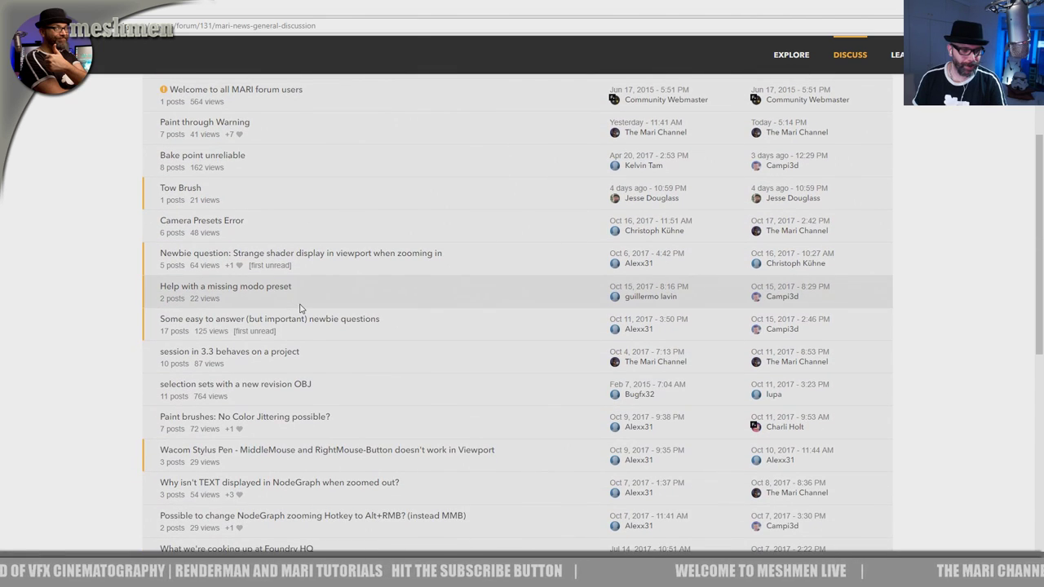
{"action": "scroll", "coordinate": [300, 309], "scroll_direction": "up", "scroll_amount": 5}
{"action": "scroll", "coordinate": [299, 308], "scroll_direction": "down", "scroll_amount": 2}
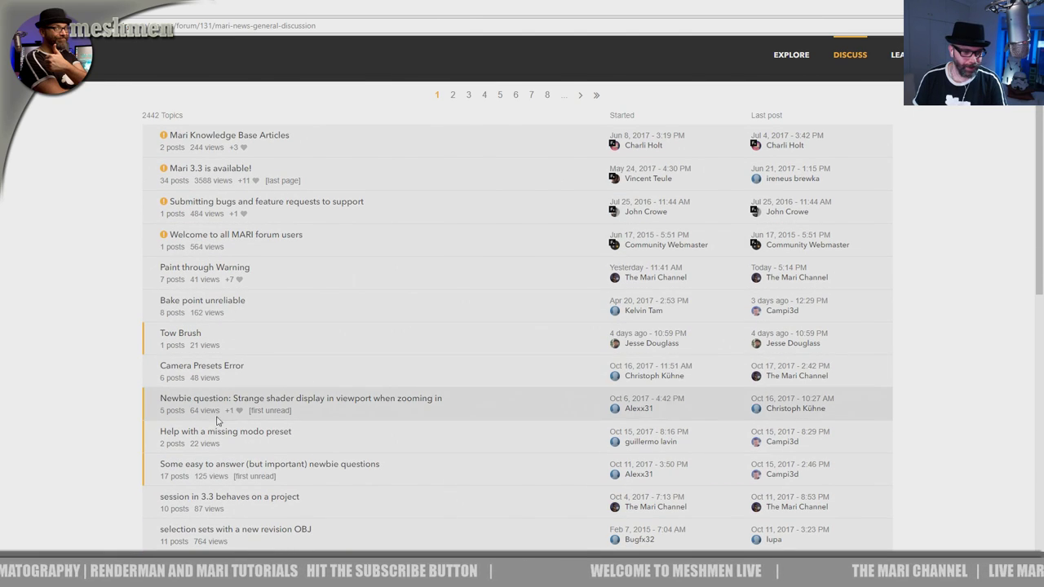
{"action": "left_click", "coordinate": [193, 366]}
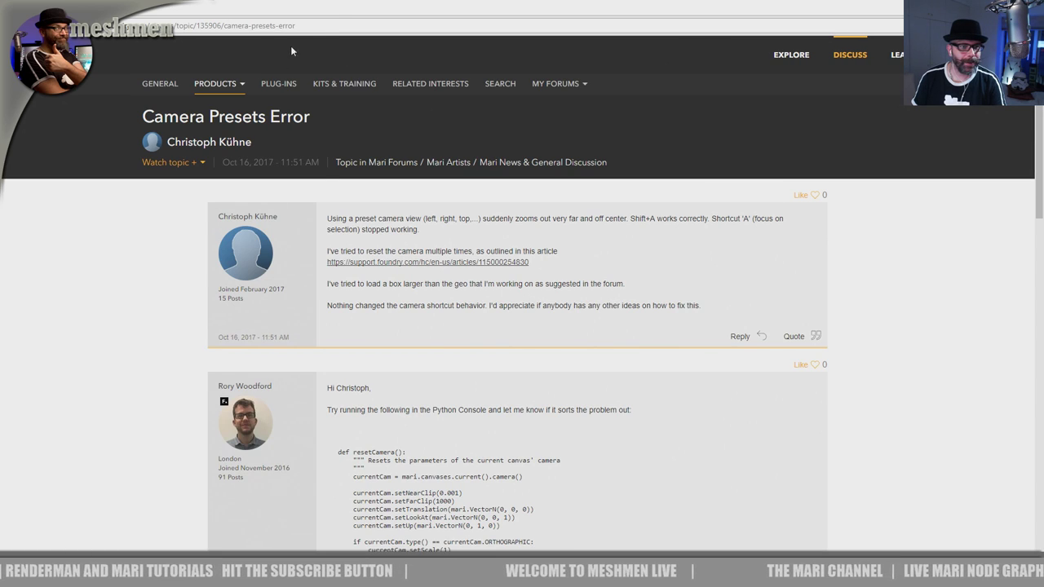
{"action": "left_click", "coordinate": [338, 22]}
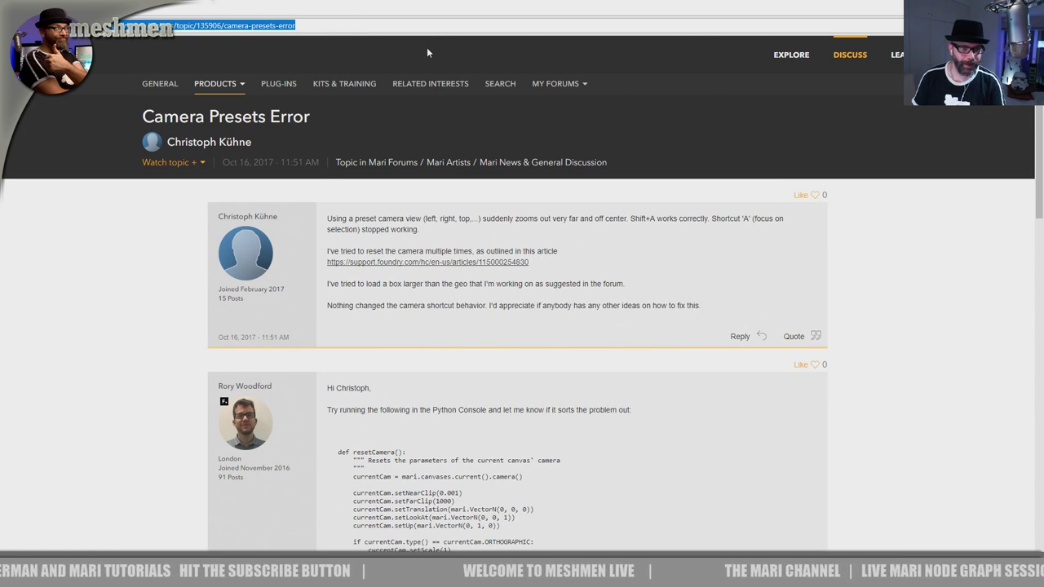
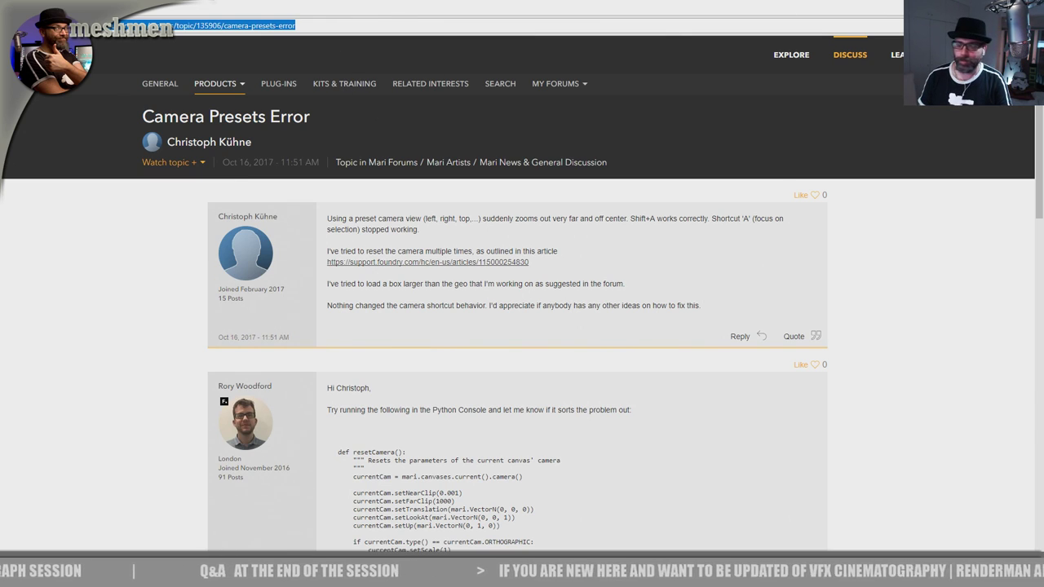
Step: Switch back to Mari, move the scratch image over the cap's side wall and paint scratches through it
{"action": "key", "text": "alt+Tab"}
{"action": "mouse_move", "coordinate": [621, 282]}
{"action": "left_mouse_down", "text": "alt"}
{"action": "mouse_move", "coordinate": [544, 316]}
{"action": "mouse_move", "coordinate": [556, 326]}
{"action": "left_mouse_up", "text": "alt"}
{"action": "mouse_move", "coordinate": [385, 354]}
{"action": "left_mouse_down", "text": "alt"}
{"action": "mouse_move", "coordinate": [421, 366]}
{"action": "mouse_move", "coordinate": [410, 334]}
{"action": "mouse_move", "coordinate": [417, 367]}
{"action": "left_mouse_up", "text": "alt"}
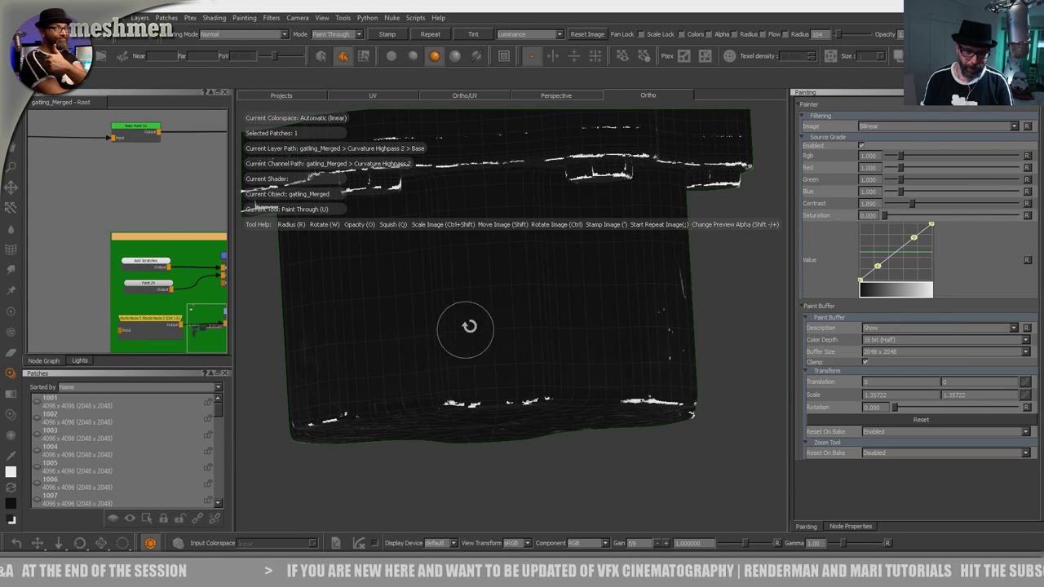
{"action": "mouse_move", "coordinate": [604, 342]}
{"action": "left_mouse_down", "text": "shift"}
{"action": "mouse_move", "coordinate": [504, 342]}
{"action": "mouse_move", "coordinate": [502, 363]}
{"action": "mouse_move", "coordinate": [489, 350]}
{"action": "mouse_move", "coordinate": [494, 314]}
{"action": "left_mouse_up", "text": "shift"}
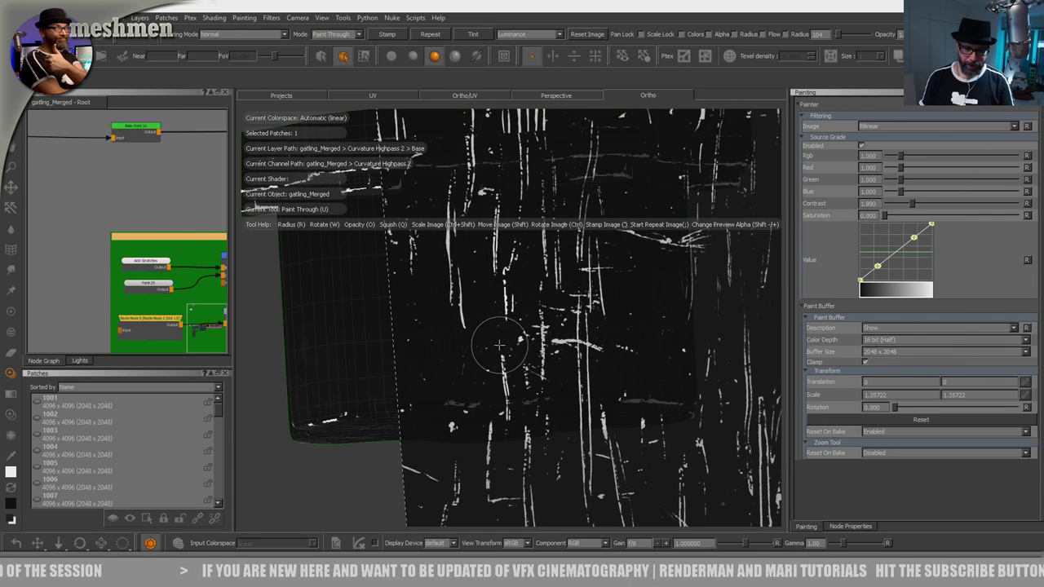
{"action": "mouse_move", "coordinate": [555, 384]}
{"action": "left_mouse_down", "text": "shift"}
{"action": "mouse_move", "coordinate": [424, 345]}
{"action": "mouse_move", "coordinate": [372, 349]}
{"action": "left_mouse_up", "text": "shift"}
{"action": "mouse_move", "coordinate": [515, 352]}
{"action": "left_mouse_down"}
{"action": "mouse_move", "coordinate": [497, 307]}
{"action": "mouse_move", "coordinate": [494, 332]}
{"action": "left_mouse_up"}
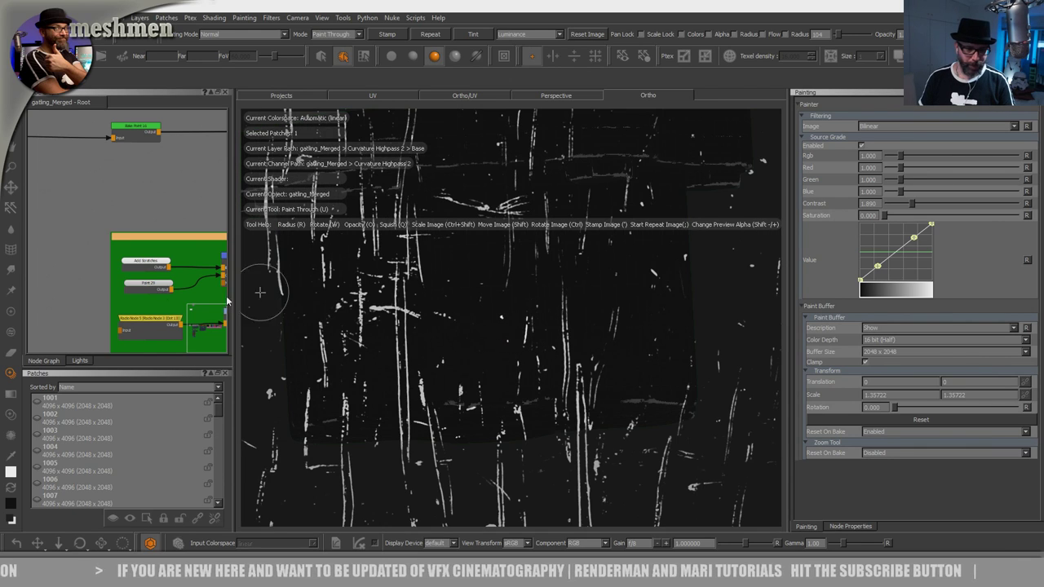
Step: Turn to the adjacent section of the cap's side wall, reposition the scratch image and paint more scratches there
{"action": "left_click_drag", "start_coordinate": [455, 364], "coordinate": [462, 354], "text": "alt"}
{"action": "middle_click_drag", "start_coordinate": [462, 354], "coordinate": [495, 349], "text": "alt"}
{"action": "left_click_drag", "start_coordinate": [496, 348], "coordinate": [521, 349], "text": "alt"}
{"action": "middle_click_drag", "start_coordinate": [445, 347], "coordinate": [379, 352], "text": "alt"}
{"action": "mouse_move", "coordinate": [459, 368]}
{"action": "left_mouse_down", "text": "shift"}
{"action": "mouse_move", "coordinate": [333, 356]}
{"action": "mouse_move", "coordinate": [468, 370]}
{"action": "mouse_move", "coordinate": [436, 314]}
{"action": "mouse_move", "coordinate": [429, 345]}
{"action": "mouse_move", "coordinate": [448, 364]}
{"action": "mouse_move", "coordinate": [457, 354]}
{"action": "mouse_move", "coordinate": [445, 336]}
{"action": "mouse_move", "coordinate": [461, 376]}
{"action": "mouse_move", "coordinate": [512, 368]}
{"action": "mouse_move", "coordinate": [470, 367]}
{"action": "left_mouse_up", "text": "shift"}
{"action": "left_click_drag", "start_coordinate": [464, 322], "coordinate": [478, 361]}
{"action": "mouse_move", "coordinate": [477, 361]}
{"action": "middle_mouse_down", "text": "alt"}
{"action": "mouse_move", "coordinate": [487, 363]}
{"action": "mouse_move", "coordinate": [471, 352]}
{"action": "middle_mouse_up", "text": "alt"}
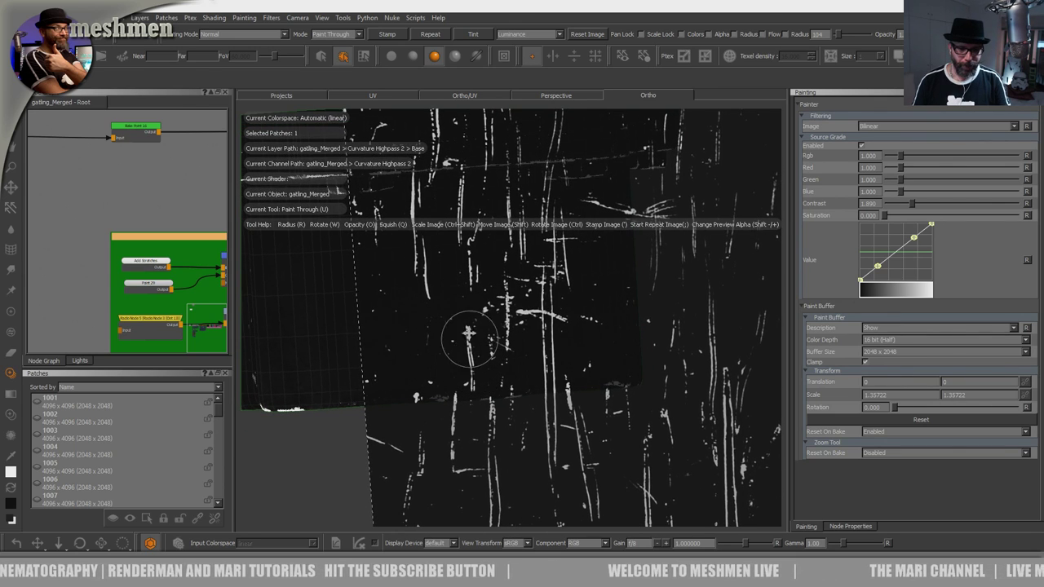
Step: Paint scratches through the scratch image down the cap's side wall, continuing onto the adjacent wall section
{"action": "left_click_drag", "start_coordinate": [470, 363], "coordinate": [471, 372]}
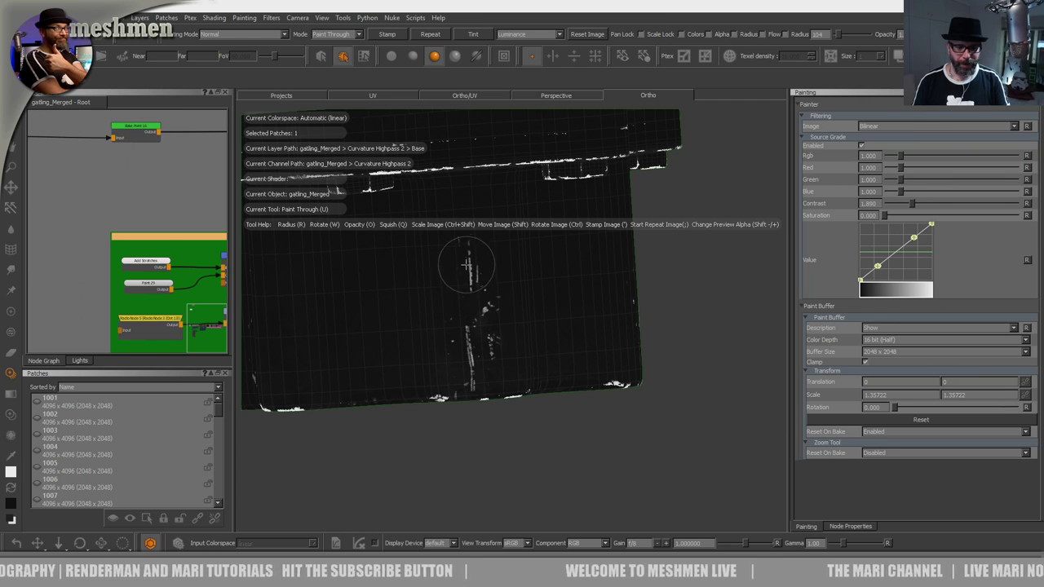
{"action": "left_click_drag", "start_coordinate": [461, 367], "coordinate": [443, 347], "text": "alt"}
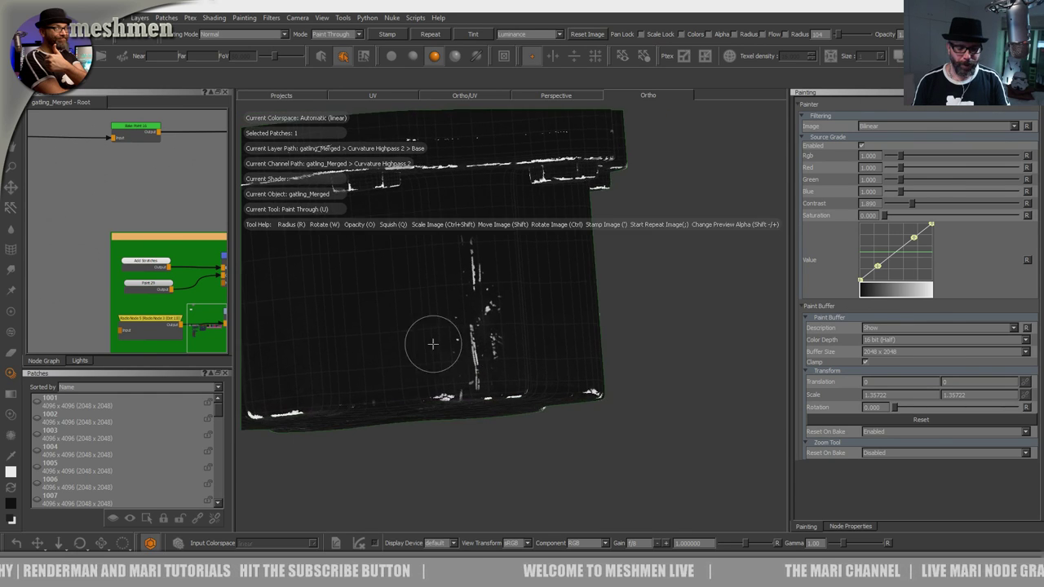
{"action": "middle_click_drag", "start_coordinate": [443, 348], "coordinate": [534, 344], "text": "alt"}
{"action": "left_click_drag", "start_coordinate": [534, 344], "coordinate": [513, 314], "text": "alt"}
{"action": "middle_click_drag", "start_coordinate": [510, 287], "coordinate": [513, 294], "text": "alt"}
{"action": "mouse_move", "coordinate": [545, 314]}
{"action": "left_mouse_down", "text": "alt"}
{"action": "mouse_move", "coordinate": [464, 354]}
{"action": "mouse_move", "coordinate": [473, 356]}
{"action": "mouse_move", "coordinate": [441, 352]}
{"action": "mouse_move", "coordinate": [381, 388]}
{"action": "mouse_move", "coordinate": [446, 372]}
{"action": "mouse_move", "coordinate": [435, 380]}
{"action": "mouse_move", "coordinate": [451, 296]}
{"action": "left_mouse_up", "text": "alt"}
{"action": "scroll", "coordinate": [429, 342], "scroll_direction": "down", "scroll_amount": 4}
{"action": "mouse_move", "coordinate": [449, 345]}
{"action": "left_mouse_down", "text": "alt"}
{"action": "mouse_move", "coordinate": [426, 347]}
{"action": "mouse_move", "coordinate": [445, 350]}
{"action": "mouse_move", "coordinate": [449, 329]}
{"action": "left_mouse_up", "text": "alt"}
{"action": "scroll", "coordinate": [452, 329], "scroll_direction": "up", "scroll_amount": 4}
{"action": "middle_click_drag", "start_coordinate": [454, 329], "coordinate": [461, 343], "text": "alt"}
{"action": "mouse_move", "coordinate": [462, 342]}
{"action": "left_mouse_down", "text": "alt"}
{"action": "mouse_move", "coordinate": [464, 384]}
{"action": "mouse_move", "coordinate": [508, 389]}
{"action": "mouse_move", "coordinate": [509, 405]}
{"action": "left_mouse_up", "text": "alt"}
{"action": "left_click_drag", "start_coordinate": [461, 310], "coordinate": [454, 270]}
{"action": "left_click_drag", "start_coordinate": [459, 382], "coordinate": [436, 317]}
Step: Turn to another part of the cap, reposition the scratch image and paint scratches running from the rim across the end face
{"action": "mouse_move", "coordinate": [435, 355]}
{"action": "left_mouse_down", "text": "alt"}
{"action": "mouse_move", "coordinate": [446, 368]}
{"action": "mouse_move", "coordinate": [455, 347]}
{"action": "left_mouse_up", "text": "alt"}
{"action": "middle_click_drag", "start_coordinate": [455, 347], "coordinate": [480, 290], "text": "alt"}
{"action": "left_click_drag", "start_coordinate": [478, 351], "coordinate": [492, 352], "text": "alt"}
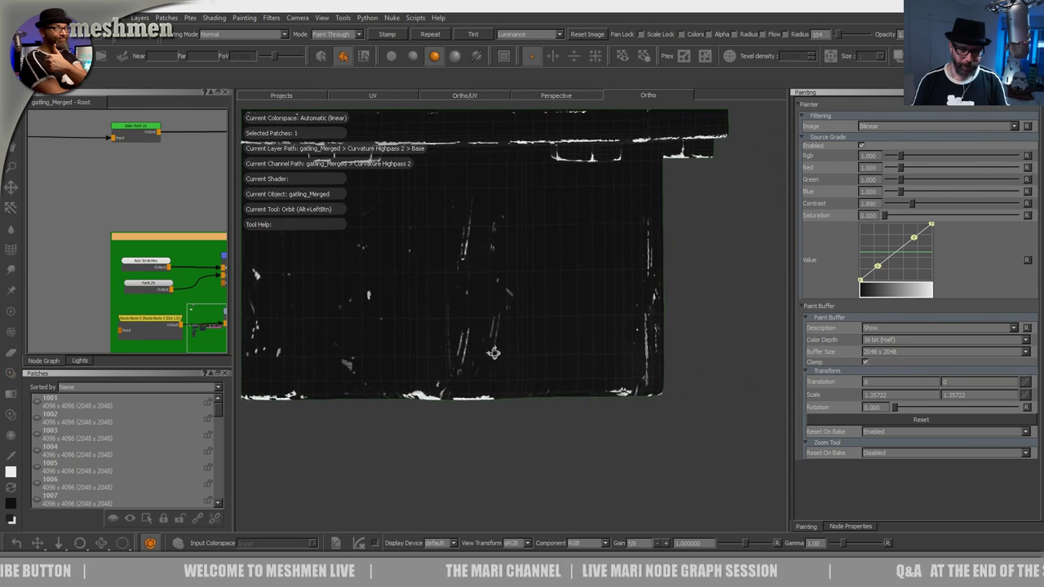
{"action": "middle_click_drag", "start_coordinate": [438, 331], "coordinate": [539, 336], "text": "alt"}
{"action": "left_click_drag", "start_coordinate": [539, 336], "coordinate": [547, 351], "text": "alt"}
{"action": "middle_click_drag", "start_coordinate": [439, 344], "coordinate": [545, 340], "text": "alt"}
{"action": "left_click_drag", "start_coordinate": [546, 340], "coordinate": [554, 354], "text": "alt"}
{"action": "middle_click_drag", "start_coordinate": [488, 337], "coordinate": [497, 294], "text": "alt"}
{"action": "left_click_drag", "start_coordinate": [491, 297], "coordinate": [481, 321], "text": "alt"}
{"action": "mouse_move", "coordinate": [513, 354]}
{"action": "left_mouse_down", "text": "shift"}
{"action": "mouse_move", "coordinate": [530, 308]}
{"action": "mouse_move", "coordinate": [486, 443]}
{"action": "left_mouse_up", "text": "shift"}
{"action": "middle_click_drag", "start_coordinate": [486, 443], "coordinate": [489, 356], "text": "alt"}
{"action": "mouse_move", "coordinate": [490, 357]}
{"action": "left_mouse_down", "text": "shift"}
{"action": "mouse_move", "coordinate": [495, 367]}
{"action": "mouse_move", "coordinate": [485, 303]}
{"action": "left_mouse_up", "text": "shift"}
{"action": "left_click_drag", "start_coordinate": [496, 263], "coordinate": [487, 320]}
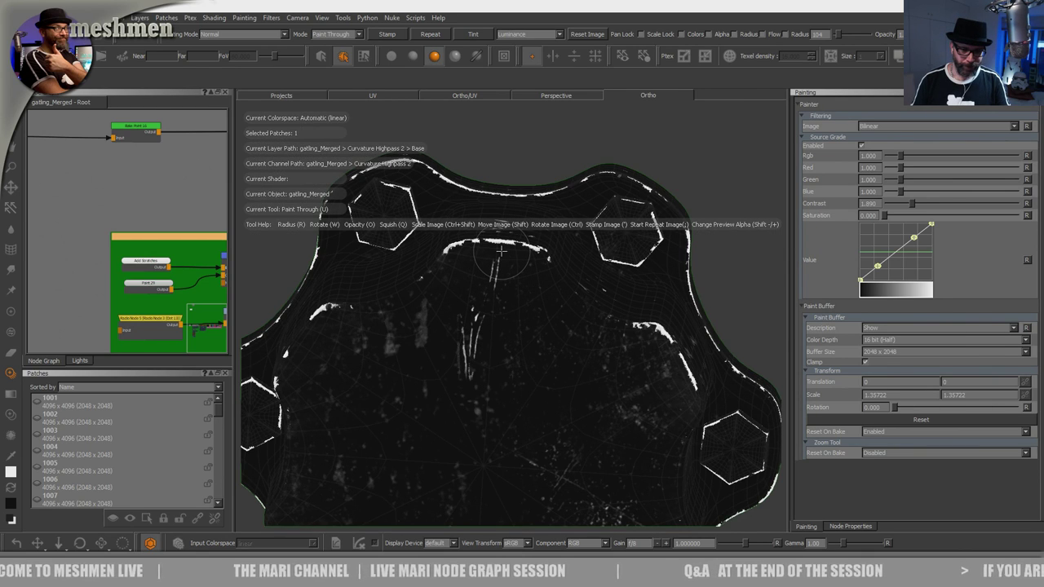
{"action": "mouse_move", "coordinate": [502, 254]}
{"action": "left_mouse_down"}
{"action": "mouse_move", "coordinate": [489, 288]}
{"action": "mouse_move", "coordinate": [494, 326]}
{"action": "left_mouse_up"}
Step: Paint long vertical scratches from the cap's opposite rim edge down the side wall and review the whole cap
{"action": "right_click_drag", "start_coordinate": [494, 327], "coordinate": [462, 350], "text": "alt"}
{"action": "left_click_drag", "start_coordinate": [462, 350], "coordinate": [473, 396], "text": "alt"}
{"action": "middle_click_drag", "start_coordinate": [473, 397], "coordinate": [476, 316], "text": "alt"}
{"action": "left_click_drag", "start_coordinate": [476, 316], "coordinate": [477, 347], "text": "alt"}
{"action": "middle_click_drag", "start_coordinate": [478, 346], "coordinate": [480, 291], "text": "alt"}
{"action": "right_click_drag", "start_coordinate": [480, 291], "coordinate": [480, 337], "text": "alt"}
{"action": "mouse_move", "coordinate": [480, 337]}
{"action": "left_mouse_down", "text": "alt"}
{"action": "mouse_move", "coordinate": [486, 364]}
{"action": "mouse_move", "coordinate": [501, 372]}
{"action": "mouse_move", "coordinate": [483, 352]}
{"action": "mouse_move", "coordinate": [491, 336]}
{"action": "left_mouse_up", "text": "alt"}
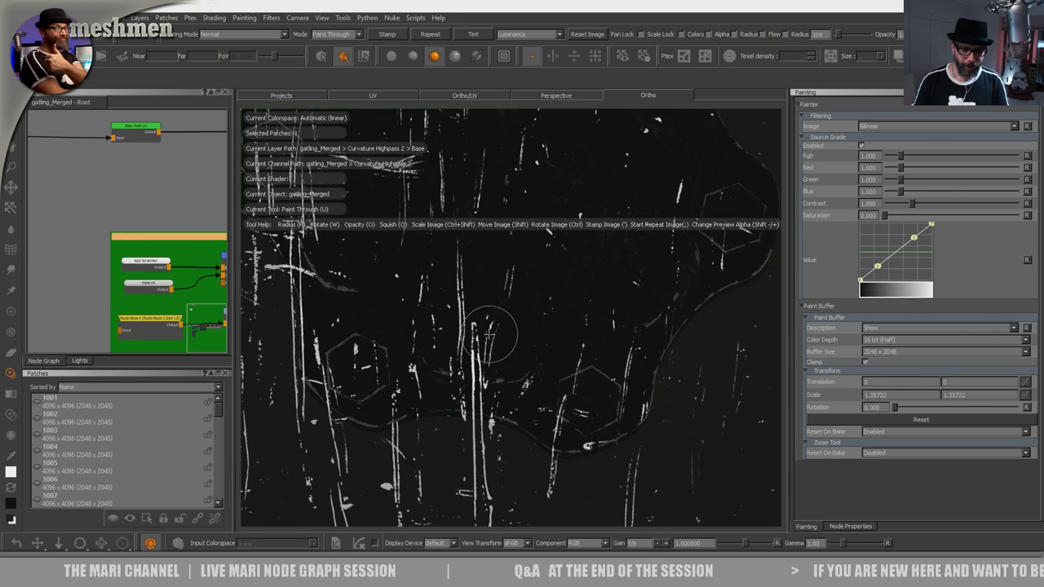
{"action": "mouse_move", "coordinate": [488, 380]}
{"action": "left_mouse_down", "text": "alt"}
{"action": "mouse_move", "coordinate": [494, 297]}
{"action": "mouse_move", "coordinate": [498, 410]}
{"action": "left_mouse_up", "text": "alt"}
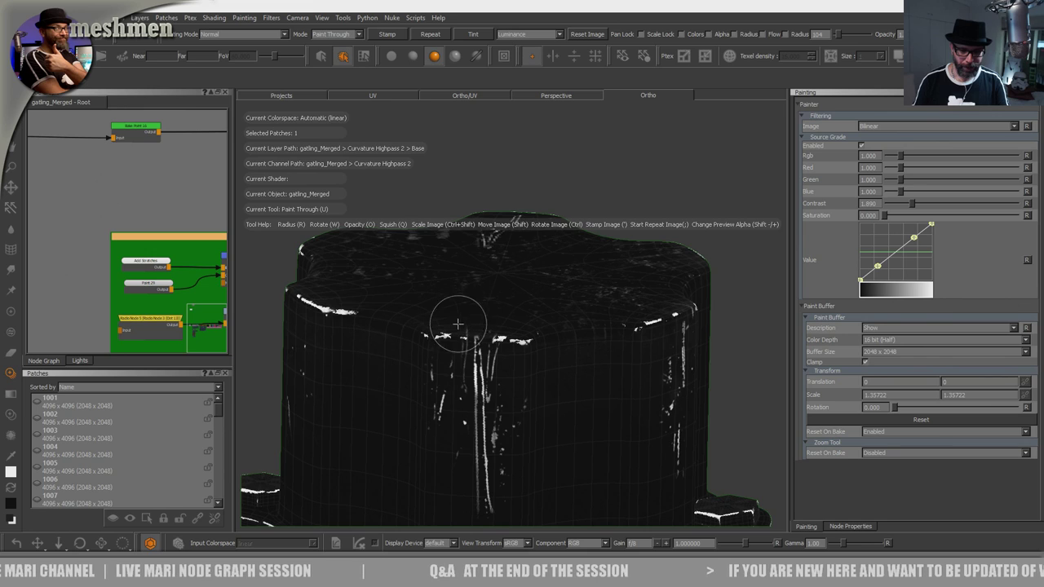
{"action": "scroll", "coordinate": [461, 323], "scroll_direction": "down", "scroll_amount": 5}
{"action": "left_click_drag", "start_coordinate": [462, 324], "coordinate": [483, 355], "text": "alt"}
{"action": "scroll", "coordinate": [482, 354], "scroll_direction": "up", "scroll_amount": 1}
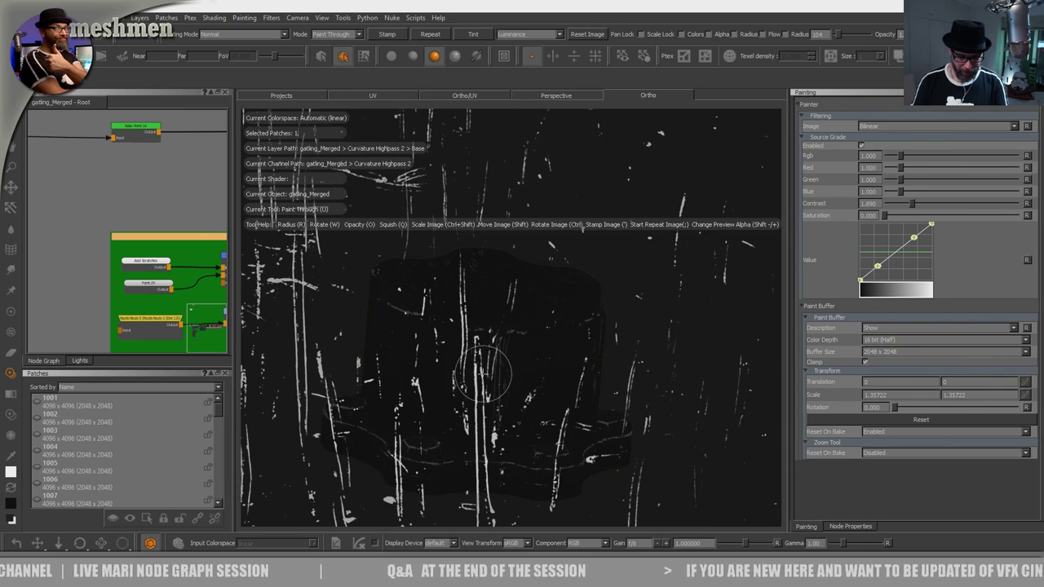
Step: Switch to the Eraser and set its radius to 162 over the newly painted scratches
{"action": "key", "text": "e"}
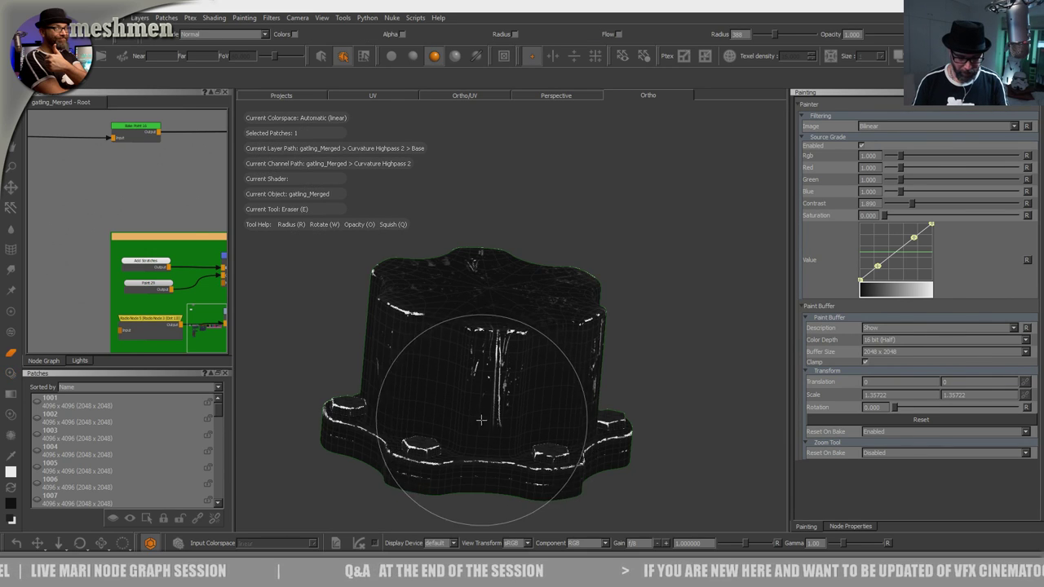
{"action": "key", "text": "r"}
{"action": "left_click_drag", "start_coordinate": [500, 413], "coordinate": [435, 413]}
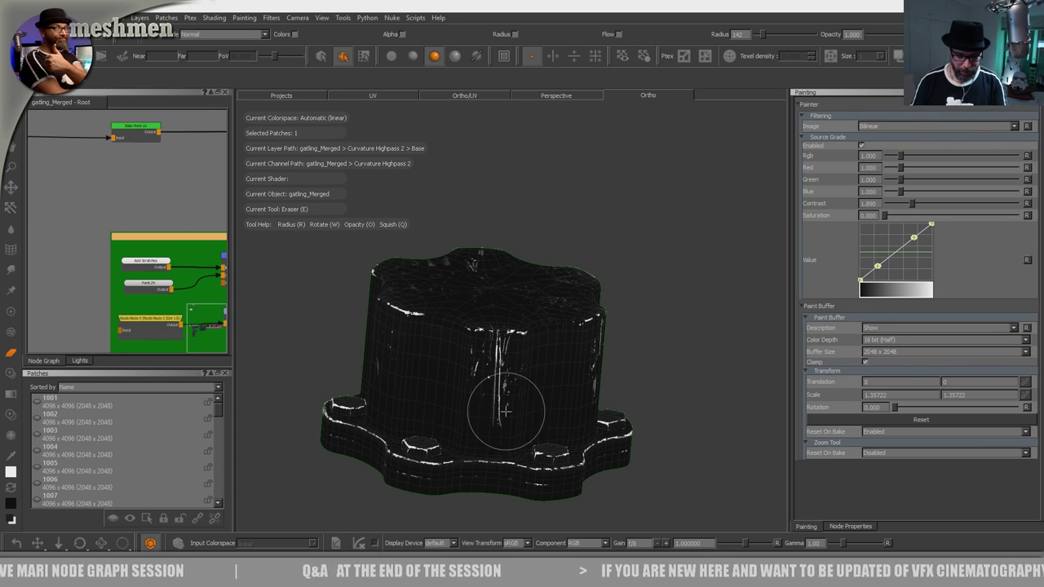
{"action": "key", "text": "x"}
{"action": "middle_click_drag", "start_coordinate": [502, 411], "coordinate": [525, 359], "text": "alt"}
{"action": "right_click_drag", "start_coordinate": [525, 359], "coordinate": [524, 377], "text": "alt"}
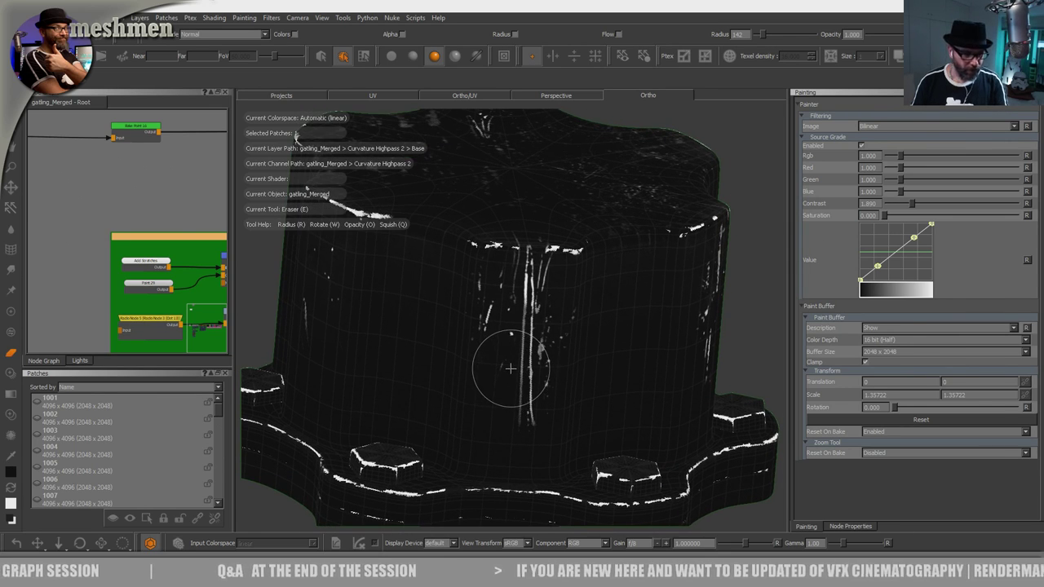
{"action": "key", "text": "r"}
{"action": "left_click_drag", "start_coordinate": [539, 352], "coordinate": [545, 353]}
{"action": "key", "text": "x"}
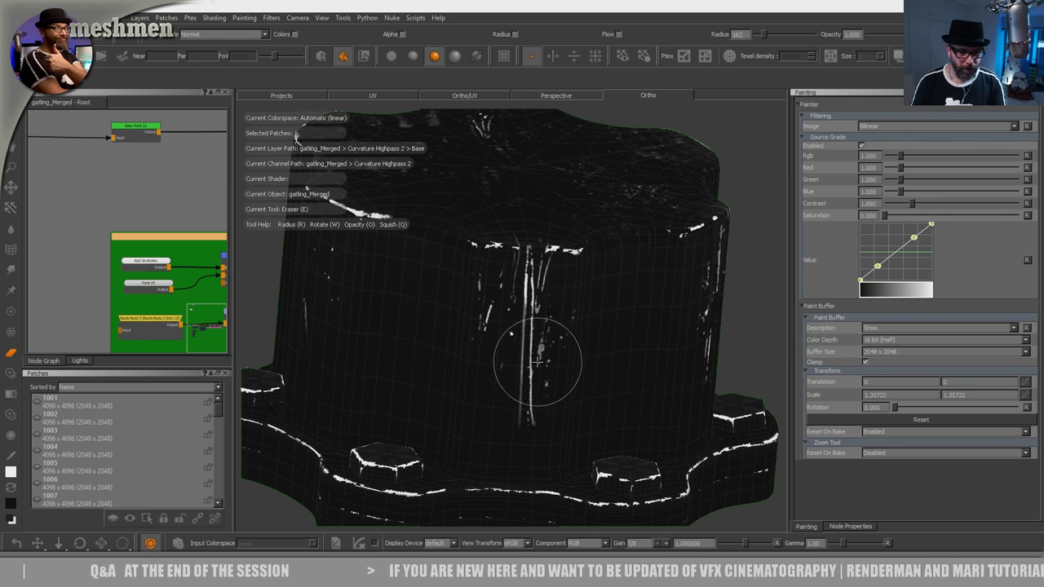
Step: Bring back the hidden parts around the cap and look over the gatling guns' rear caps
{"action": "right_click_drag", "start_coordinate": [554, 337], "coordinate": [452, 347], "text": "alt"}
{"action": "left_click_drag", "start_coordinate": [453, 351], "coordinate": [494, 444], "text": "alt"}
{"action": "key", "text": "e"}
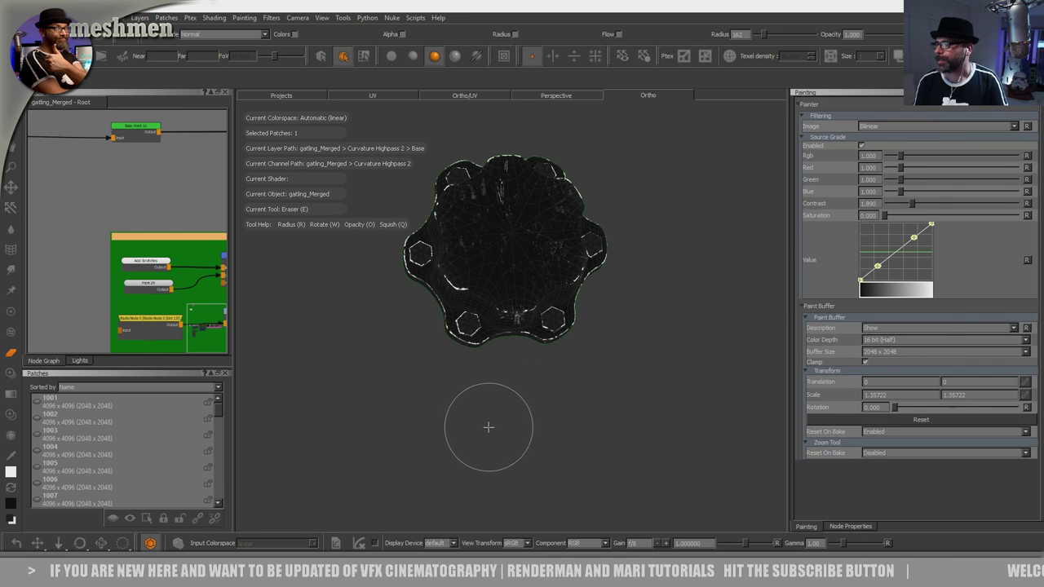
{"action": "mouse_move", "coordinate": [557, 336]}
{"action": "left_mouse_down", "text": "alt"}
{"action": "mouse_move", "coordinate": [531, 353]}
{"action": "mouse_move", "coordinate": [535, 364]}
{"action": "mouse_move", "coordinate": [538, 302]}
{"action": "mouse_move", "coordinate": [559, 305]}
{"action": "mouse_move", "coordinate": [555, 325]}
{"action": "left_mouse_up", "text": "alt"}
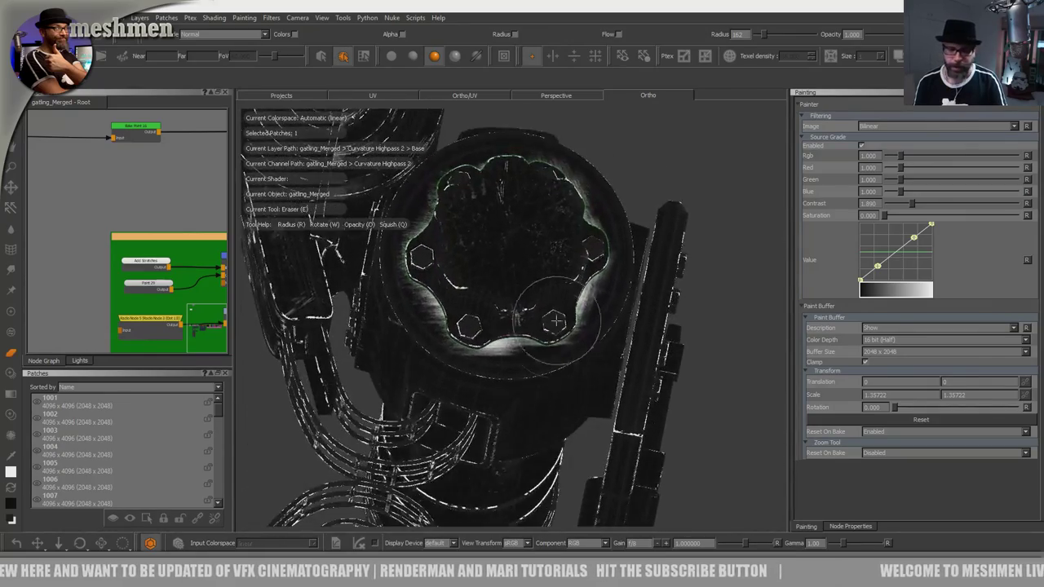
{"action": "right_click_drag", "start_coordinate": [554, 326], "coordinate": [522, 330], "text": "alt"}
{"action": "mouse_move", "coordinate": [522, 331]}
{"action": "left_mouse_down", "text": "alt"}
{"action": "mouse_move", "coordinate": [528, 319]}
{"action": "mouse_move", "coordinate": [513, 340]}
{"action": "left_mouse_up", "text": "alt"}
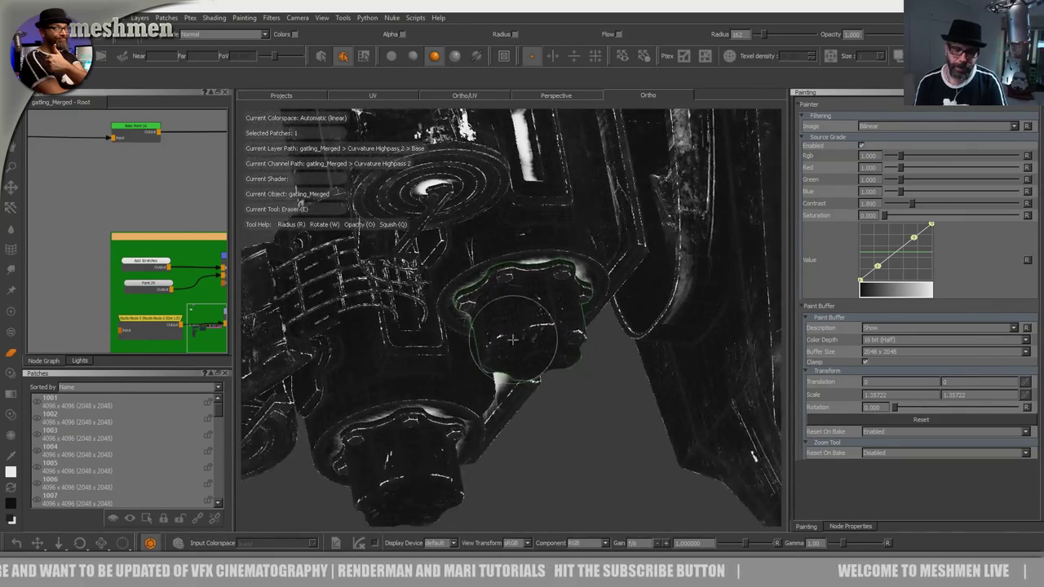
Step: Switch back to Paint Through and paint scratches at the outer edge of the cap's side wall
{"action": "right_click_drag", "start_coordinate": [512, 339], "coordinate": [562, 326], "text": "alt"}
{"action": "left_click_drag", "start_coordinate": [562, 326], "coordinate": [562, 333], "text": "alt"}
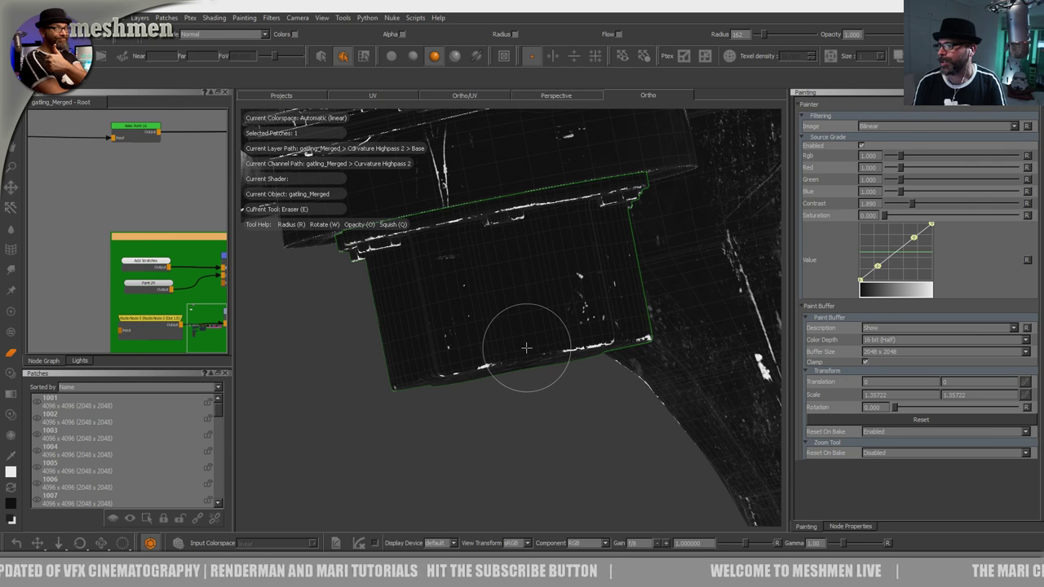
{"action": "mouse_move", "coordinate": [539, 361]}
{"action": "left_mouse_down", "text": "alt"}
{"action": "mouse_move", "coordinate": [552, 319]}
{"action": "mouse_move", "coordinate": [576, 335]}
{"action": "mouse_move", "coordinate": [515, 340]}
{"action": "mouse_move", "coordinate": [599, 307]}
{"action": "mouse_move", "coordinate": [624, 312]}
{"action": "left_mouse_up", "text": "alt"}
{"action": "mouse_move", "coordinate": [496, 327]}
{"action": "left_mouse_down", "text": "alt"}
{"action": "mouse_move", "coordinate": [554, 340]}
{"action": "mouse_move", "coordinate": [554, 370]}
{"action": "mouse_move", "coordinate": [526, 348]}
{"action": "left_mouse_up", "text": "alt"}
{"action": "key", "text": "u"}
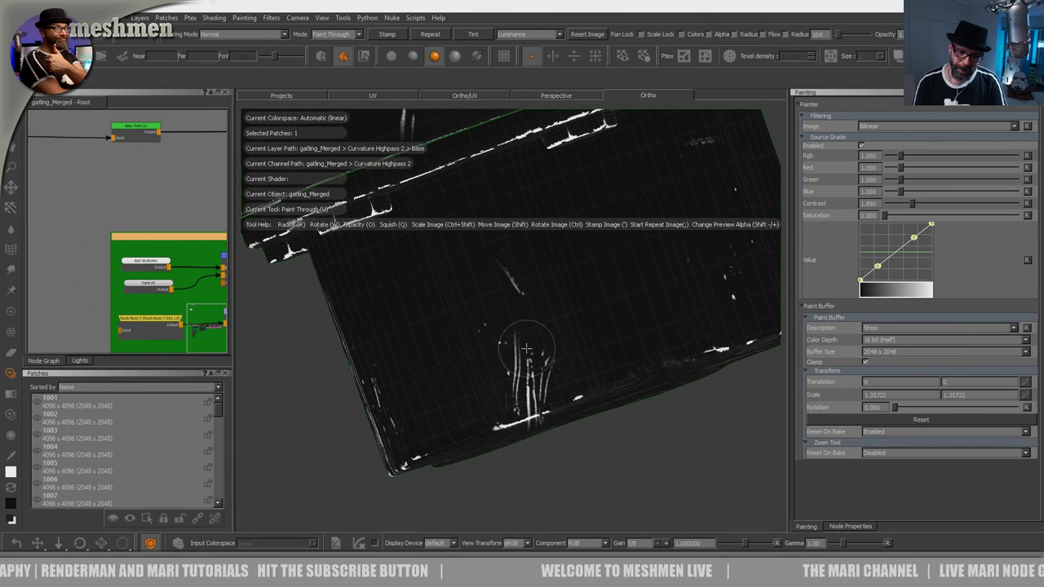
{"action": "left_click_drag", "start_coordinate": [509, 244], "coordinate": [507, 238]}
Step: Rotate the scratch image to a diagonal, move it over the cap and paint scratches on the side wall and end face
{"action": "mouse_move", "coordinate": [563, 270]}
{"action": "left_mouse_down", "text": "ctrl"}
{"action": "mouse_move", "coordinate": [533, 286]}
{"action": "mouse_move", "coordinate": [563, 374]}
{"action": "left_mouse_up", "text": "ctrl"}
{"action": "left_click_drag", "start_coordinate": [569, 376], "coordinate": [495, 366], "text": "shift"}
{"action": "mouse_move", "coordinate": [524, 398]}
{"action": "left_mouse_down"}
{"action": "mouse_move", "coordinate": [507, 325]}
{"action": "mouse_move", "coordinate": [535, 285]}
{"action": "left_mouse_up"}
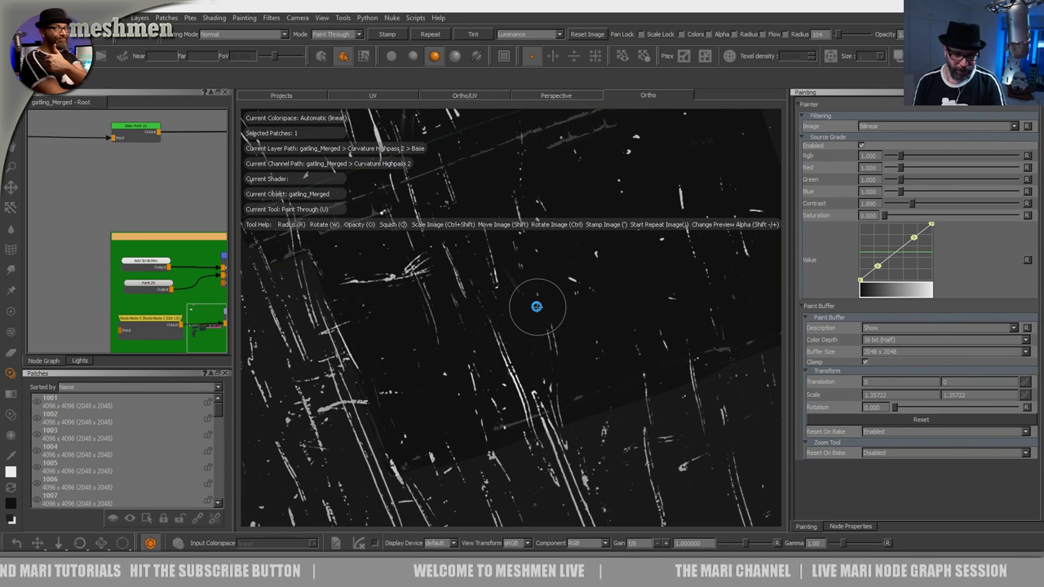
{"action": "left_click_drag", "start_coordinate": [552, 367], "coordinate": [510, 318], "text": "alt"}
{"action": "mouse_move", "coordinate": [511, 318]}
{"action": "right_mouse_down", "text": "alt"}
{"action": "mouse_move", "coordinate": [508, 298]}
{"action": "mouse_move", "coordinate": [507, 339]}
{"action": "right_mouse_up", "text": "alt"}
{"action": "middle_click_drag", "start_coordinate": [507, 338], "coordinate": [505, 253], "text": "alt"}
{"action": "left_click_drag", "start_coordinate": [505, 253], "coordinate": [529, 321], "text": "alt"}
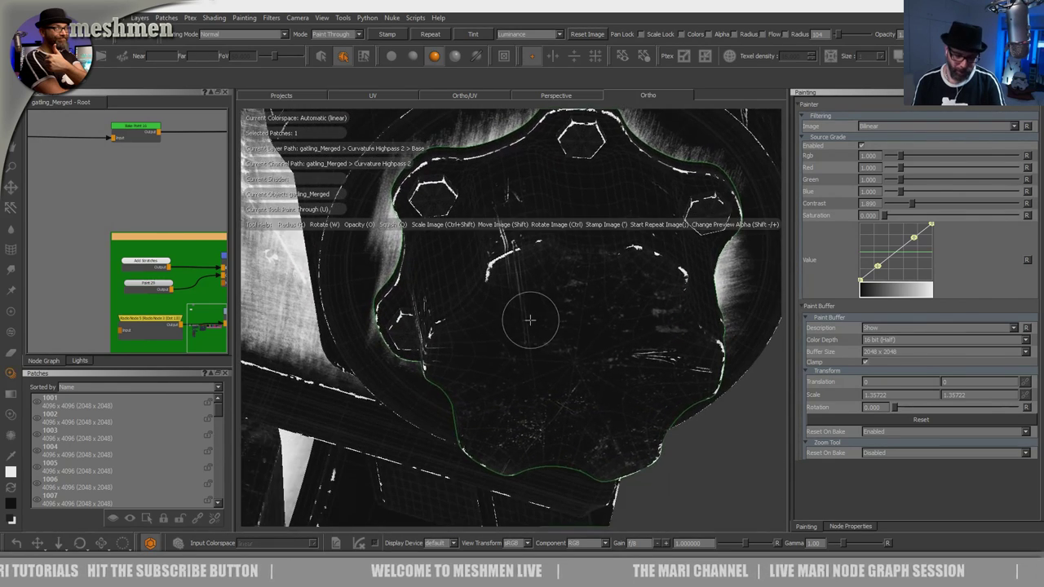
{"action": "mouse_move", "coordinate": [554, 394]}
{"action": "left_mouse_down"}
{"action": "mouse_move", "coordinate": [530, 316]}
{"action": "mouse_move", "coordinate": [536, 354]}
{"action": "left_mouse_up"}
Step: Try to paint scratches through the scratch image on the gun housing next to the cap's flange
{"action": "key", "text": "x"}
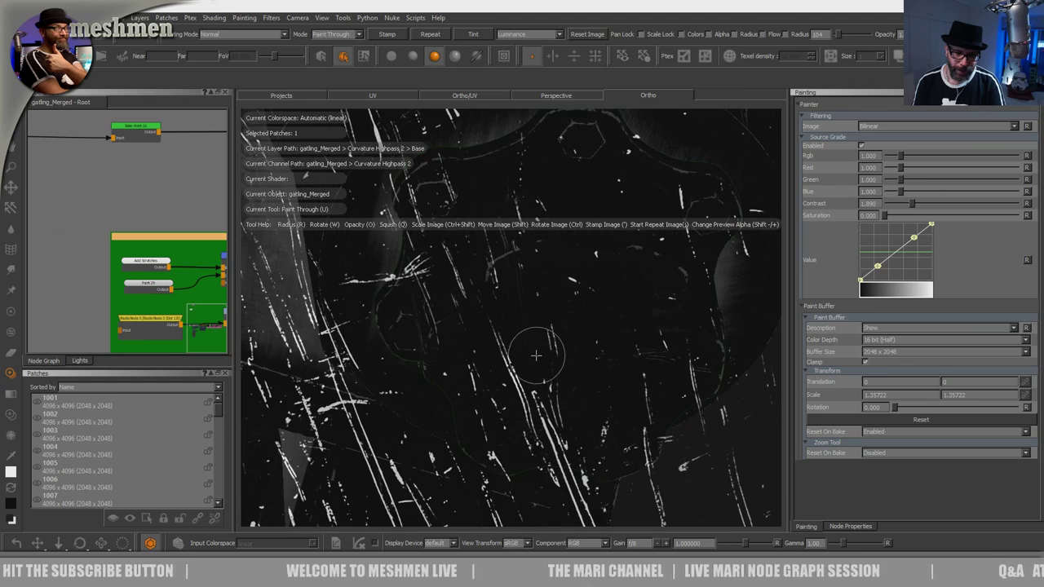
{"action": "key", "text": "p"}
{"action": "right_click_drag", "start_coordinate": [548, 272], "coordinate": [517, 335], "text": "alt"}
{"action": "mouse_move", "coordinate": [517, 336]}
{"action": "left_mouse_down", "text": "alt"}
{"action": "mouse_move", "coordinate": [529, 364]}
{"action": "mouse_move", "coordinate": [529, 328]}
{"action": "left_mouse_up", "text": "alt"}
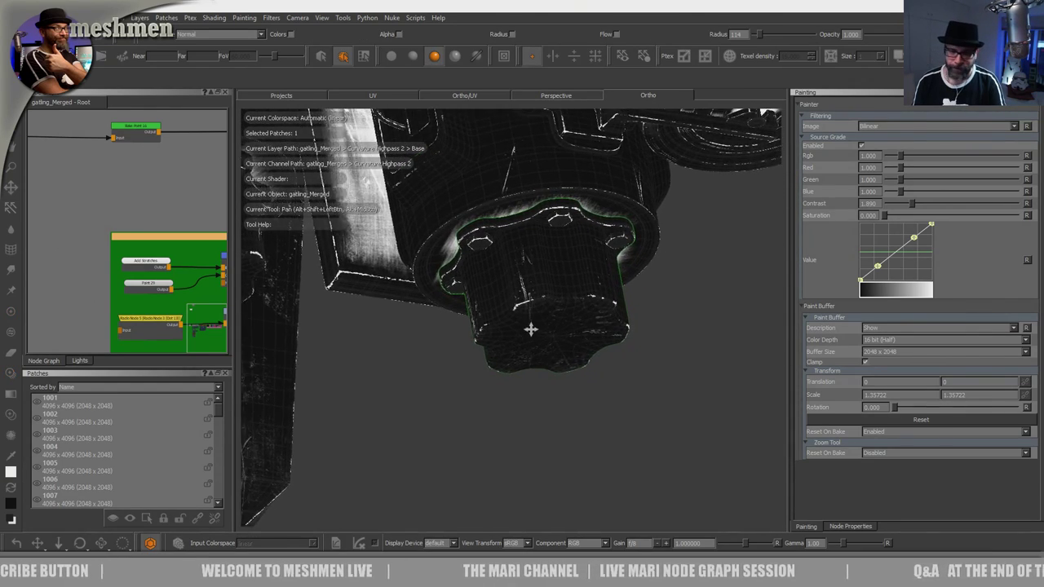
{"action": "right_click_drag", "start_coordinate": [530, 329], "coordinate": [540, 286], "text": "alt"}
{"action": "left_click_drag", "start_coordinate": [541, 286], "coordinate": [544, 296], "text": "alt"}
{"action": "middle_click_drag", "start_coordinate": [544, 297], "coordinate": [553, 301], "text": "alt"}
{"action": "right_click_drag", "start_coordinate": [554, 300], "coordinate": [513, 354], "text": "alt"}
{"action": "mouse_move", "coordinate": [514, 355]}
{"action": "left_mouse_down", "text": "alt"}
{"action": "mouse_move", "coordinate": [508, 384]}
{"action": "mouse_move", "coordinate": [384, 318]}
{"action": "mouse_move", "coordinate": [422, 282]}
{"action": "mouse_move", "coordinate": [447, 298]}
{"action": "mouse_move", "coordinate": [457, 336]}
{"action": "mouse_move", "coordinate": [438, 345]}
{"action": "mouse_move", "coordinate": [468, 310]}
{"action": "mouse_move", "coordinate": [493, 400]}
{"action": "mouse_move", "coordinate": [457, 276]}
{"action": "left_mouse_up", "text": "alt"}
{"action": "middle_click_drag", "start_coordinate": [456, 276], "coordinate": [492, 310], "text": "alt"}
{"action": "right_click_drag", "start_coordinate": [491, 310], "coordinate": [525, 322], "text": "alt"}
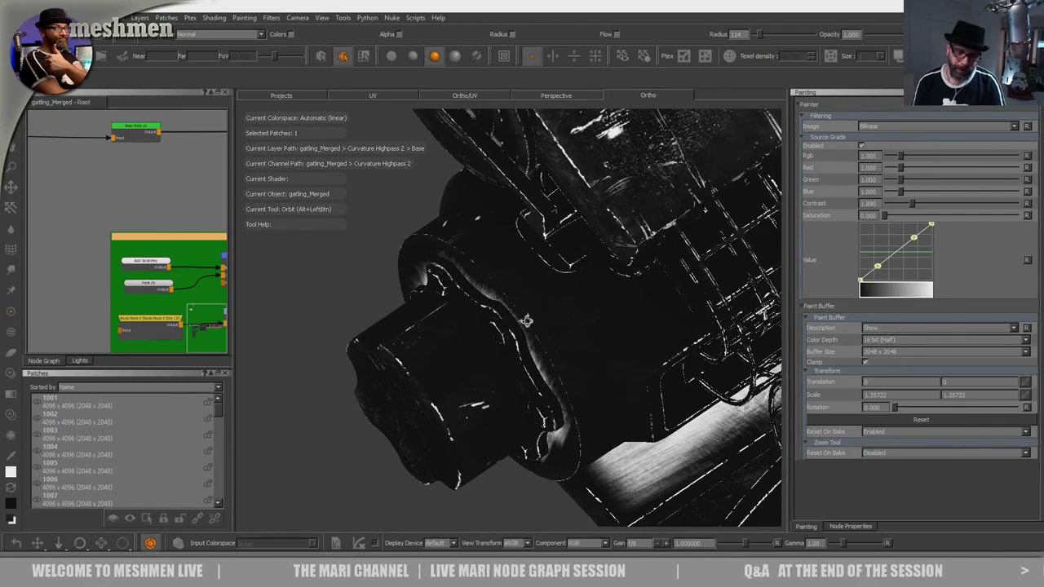
{"action": "middle_click_drag", "start_coordinate": [524, 323], "coordinate": [473, 308], "text": "alt"}
{"action": "right_click_drag", "start_coordinate": [473, 308], "coordinate": [523, 333], "text": "alt"}
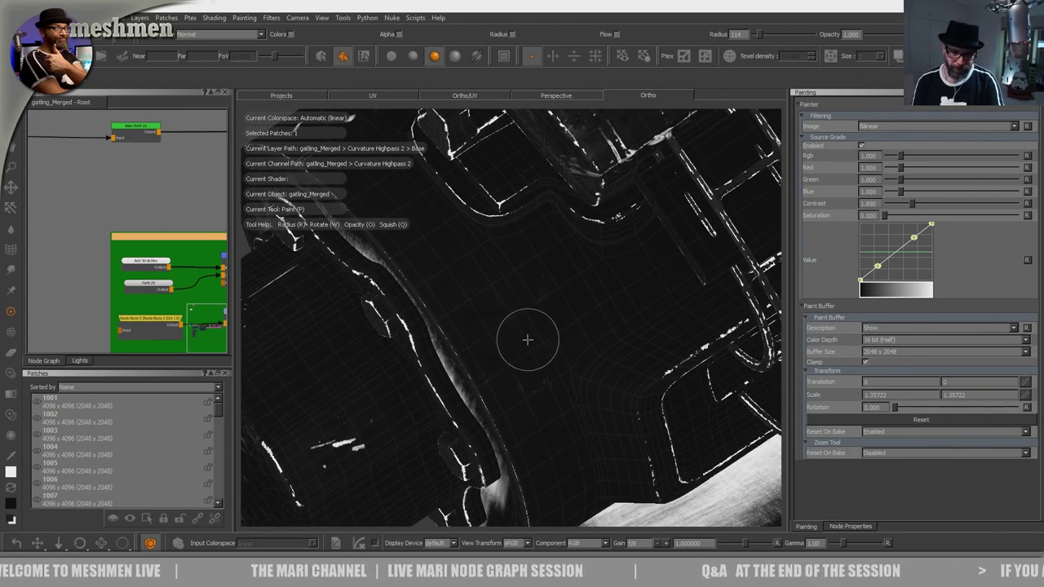
{"action": "key", "text": "u"}
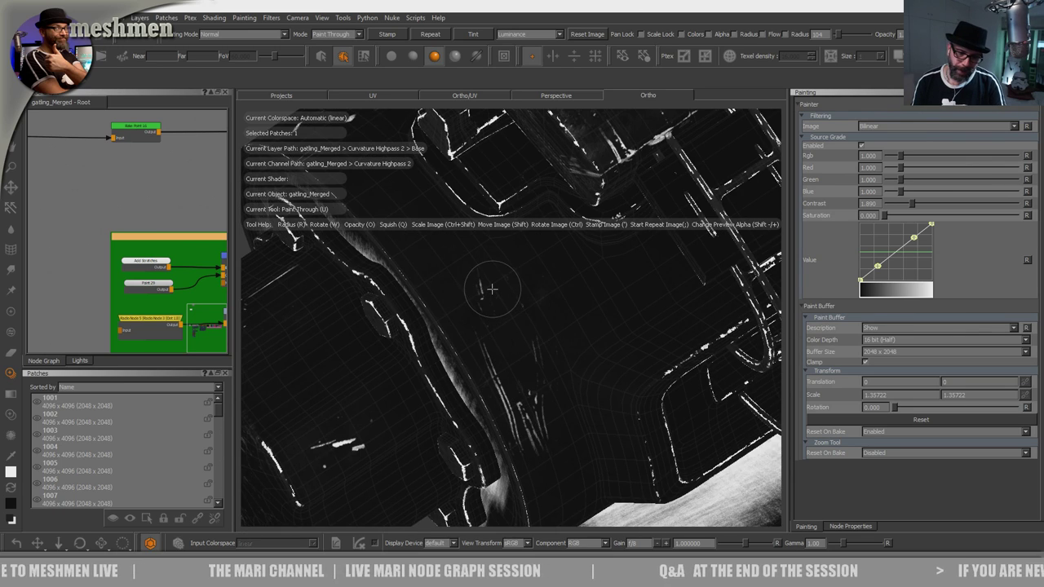
{"action": "left_click_drag", "start_coordinate": [548, 451], "coordinate": [533, 372]}
{"action": "right_click_drag", "start_coordinate": [537, 390], "coordinate": [484, 344], "text": "alt"}
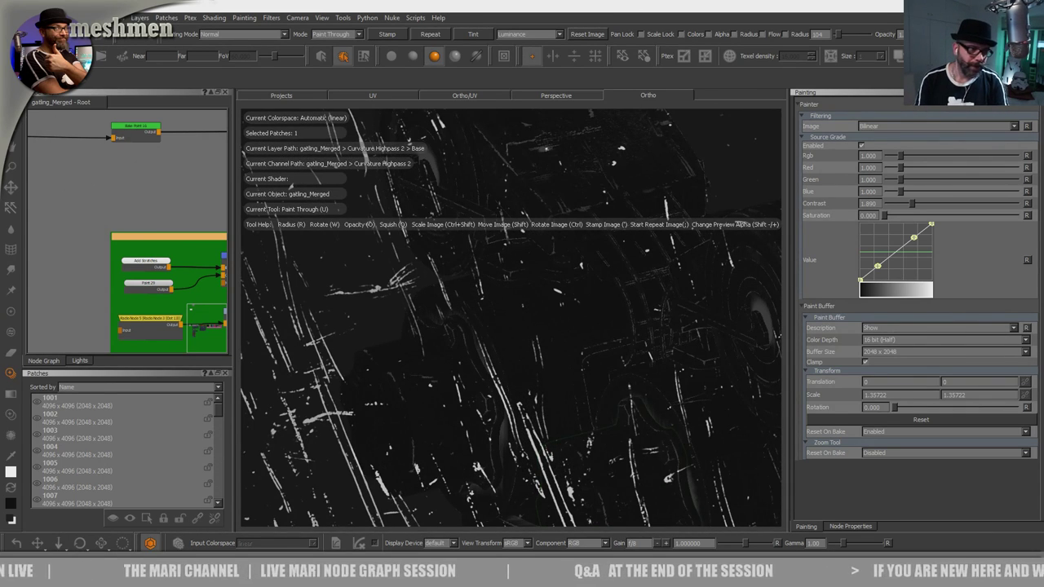
Step: Select the cap and adjoining housing by connected mesh, isolate them and move the Paint Through scratch image over the housing
{"action": "key", "text": "s"}
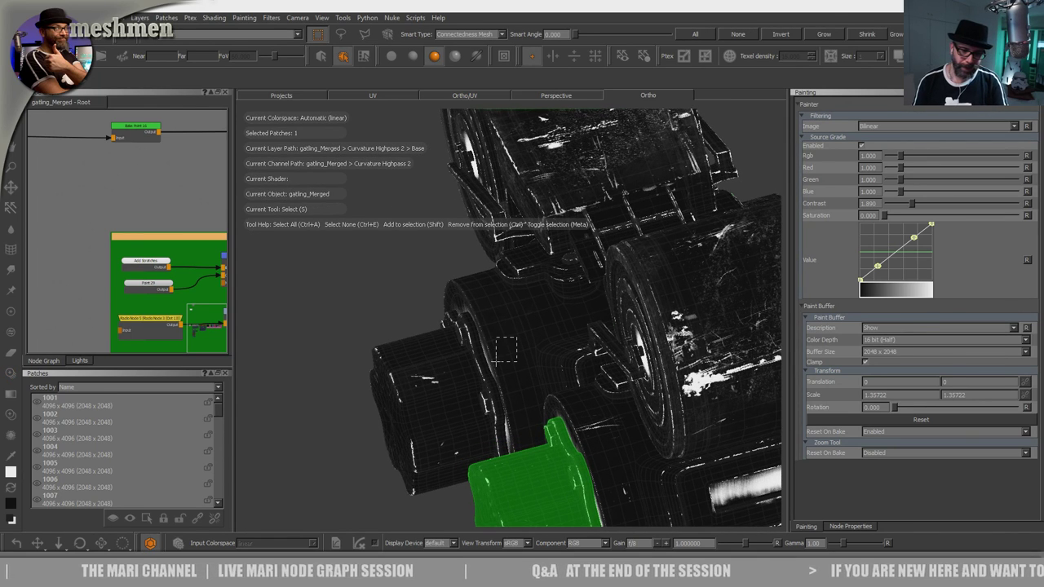
{"action": "left_click", "coordinate": [505, 349]}
{"action": "mouse_move", "coordinate": [484, 362]}
{"action": "left_mouse_down"}
{"action": "mouse_move", "coordinate": [495, 374]}
{"action": "mouse_move", "coordinate": [495, 364]}
{"action": "left_mouse_up"}
{"action": "key", "text": "shift+h"}
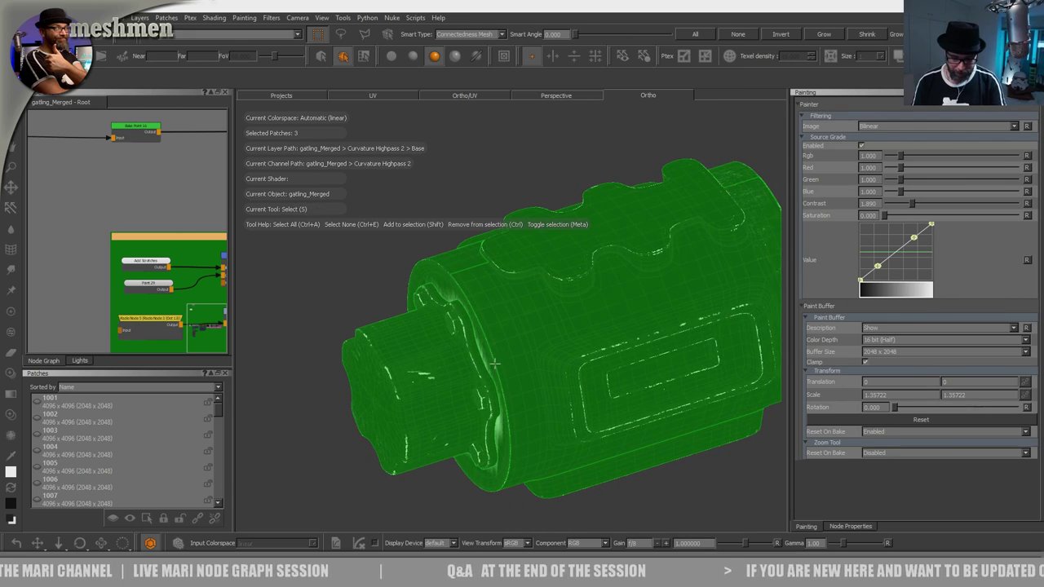
{"action": "key", "text": "u"}
{"action": "mouse_move", "coordinate": [478, 368]}
{"action": "right_mouse_down", "text": "alt"}
{"action": "mouse_move", "coordinate": [545, 321]}
{"action": "mouse_move", "coordinate": [525, 372]}
{"action": "right_mouse_up", "text": "alt"}
{"action": "mouse_move", "coordinate": [524, 372]}
{"action": "left_mouse_down", "text": "shift"}
{"action": "mouse_move", "coordinate": [547, 375]}
{"action": "mouse_move", "coordinate": [559, 315]}
{"action": "mouse_move", "coordinate": [627, 266]}
{"action": "mouse_move", "coordinate": [568, 366]}
{"action": "left_mouse_up", "text": "shift"}
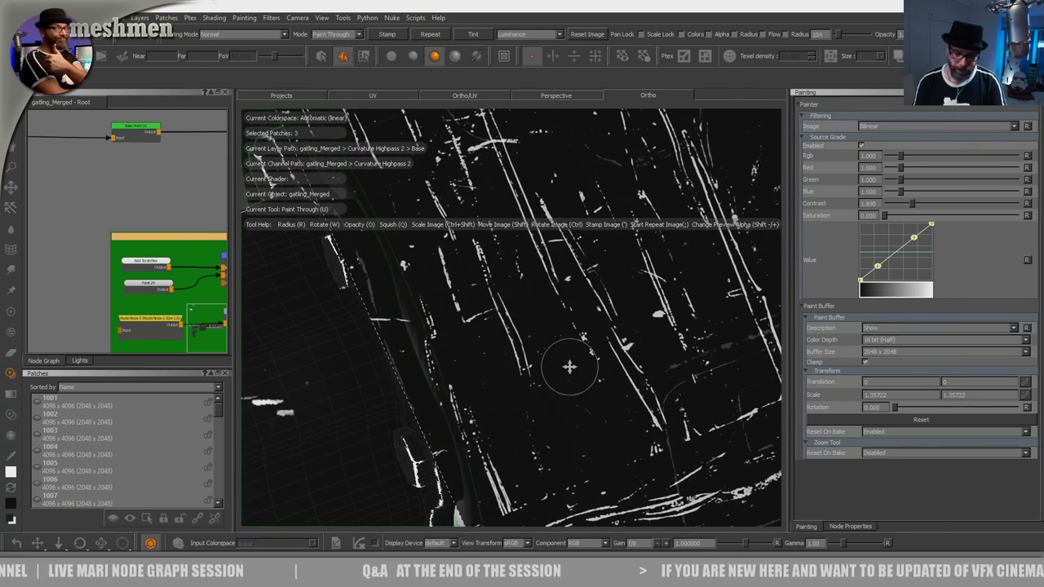
Step: Try scratch images from the METAL shelf, including sctach4.png, load sctach1.png and position it over the housing
{"action": "key", "text": "i"}
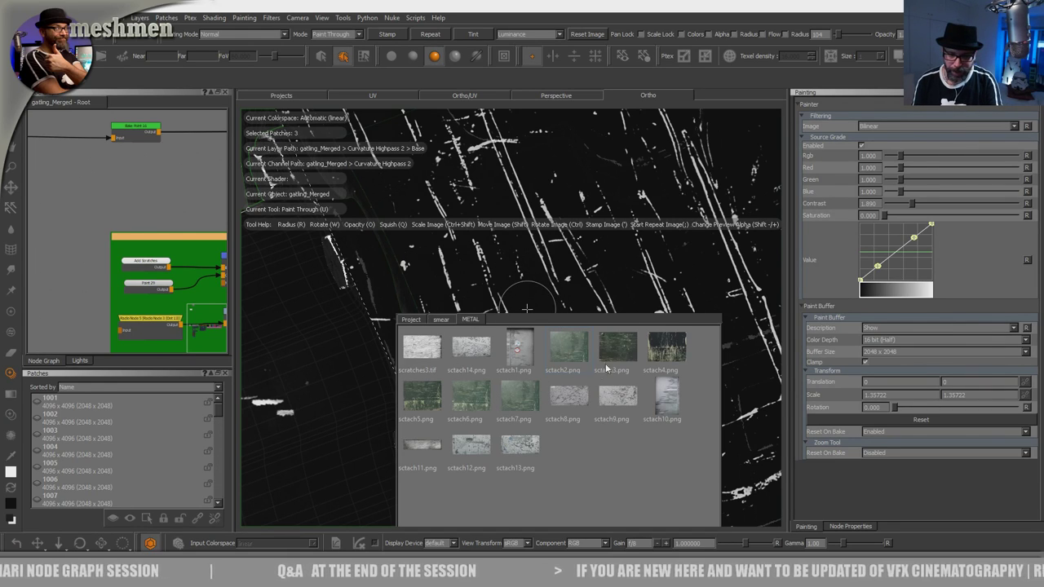
{"action": "left_click", "coordinate": [676, 353]}
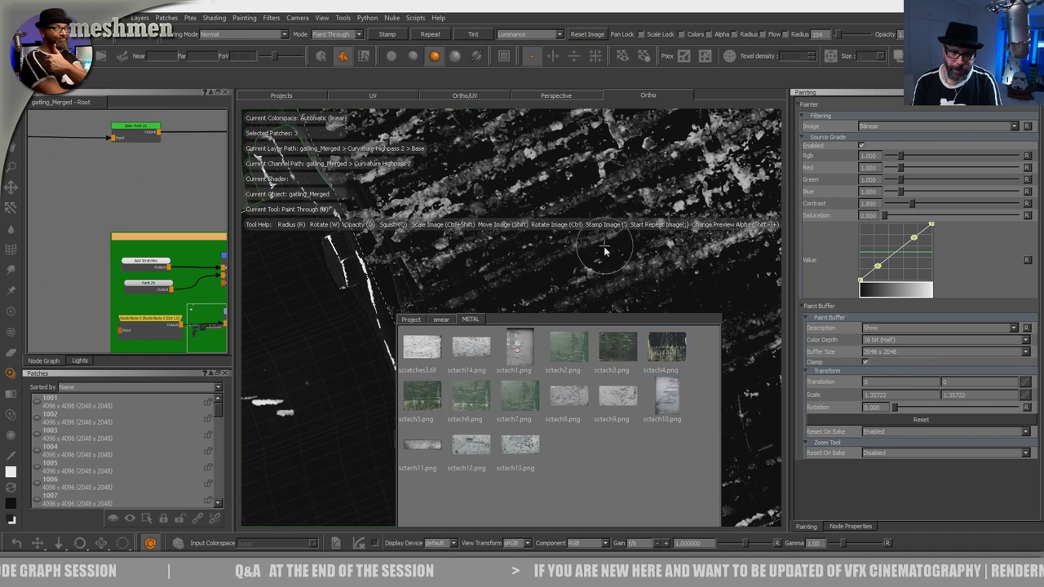
{"action": "left_click_drag", "start_coordinate": [609, 229], "coordinate": [606, 248]}
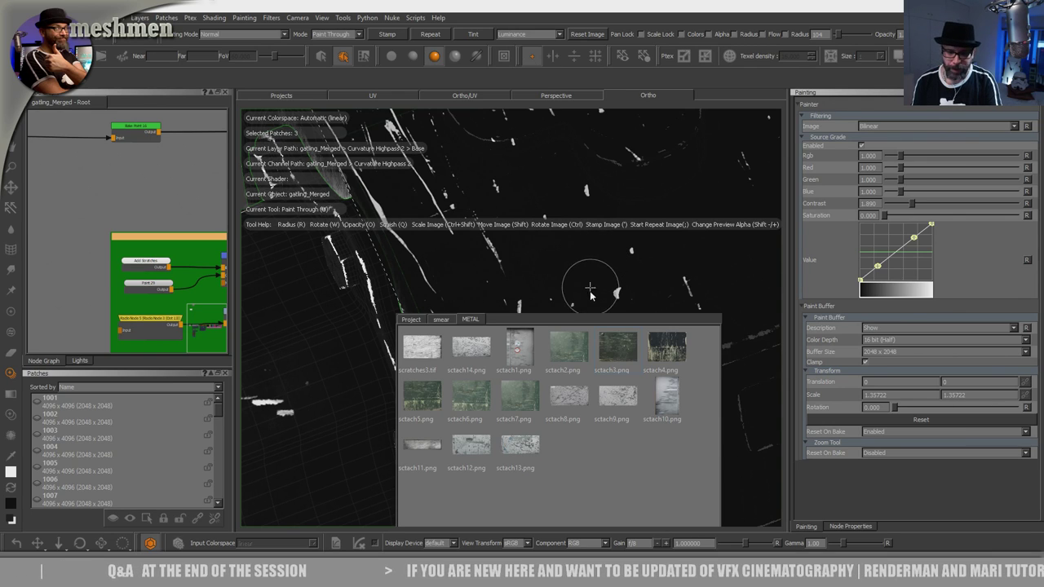
{"action": "left_click", "coordinate": [566, 350]}
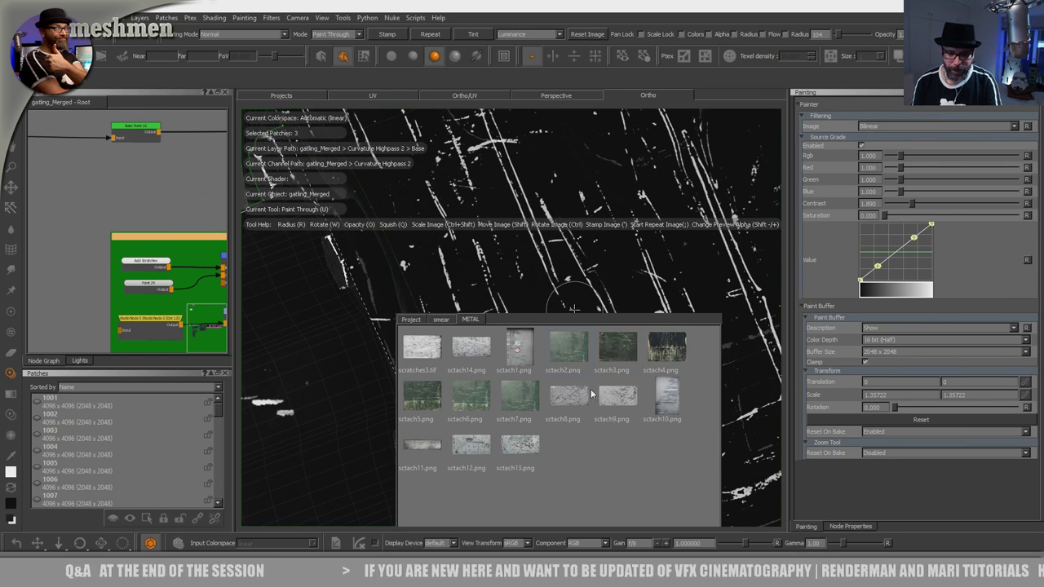
{"action": "left_click_drag", "start_coordinate": [520, 359], "coordinate": [544, 258]}
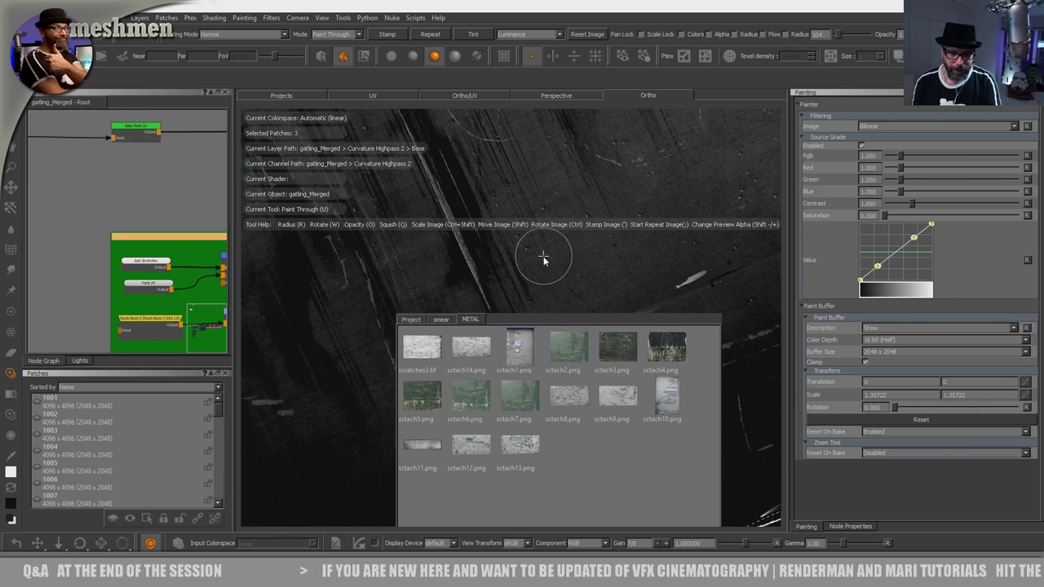
{"action": "left_click", "coordinate": [539, 274]}
{"action": "mouse_move", "coordinate": [573, 305]}
{"action": "left_mouse_down", "text": "shift"}
{"action": "mouse_move", "coordinate": [565, 475]}
{"action": "mouse_move", "coordinate": [578, 481]}
{"action": "mouse_move", "coordinate": [644, 408]}
{"action": "left_mouse_up", "text": "shift"}
Step: Lower the shadow point of the source grade's value curve, paint scratches on the housing beside the flange and bake them
{"action": "left_click_drag", "start_coordinate": [876, 267], "coordinate": [886, 272]}
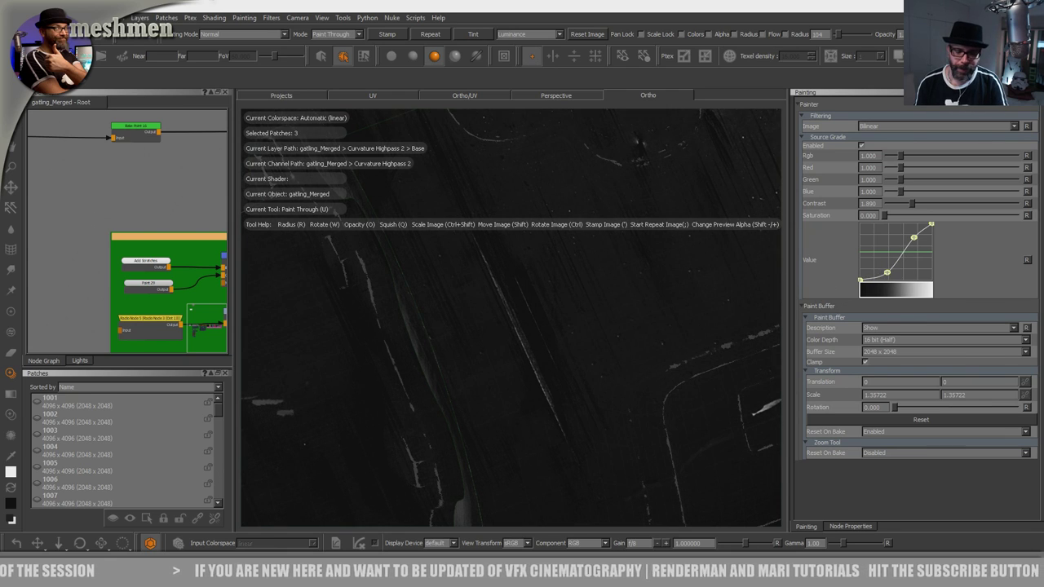
{"action": "left_click_drag", "start_coordinate": [566, 413], "coordinate": [502, 238]}
{"action": "key", "text": "b"}
Step: Rotate and reposition the scratch image along the housing's rear band and paint soft scratches on it
{"action": "scroll", "coordinate": [521, 314], "scroll_direction": "down", "scroll_amount": 5}
{"action": "mouse_move", "coordinate": [497, 362]}
{"action": "left_mouse_down", "text": "alt"}
{"action": "mouse_move", "coordinate": [526, 400]}
{"action": "mouse_move", "coordinate": [552, 377]}
{"action": "left_mouse_up", "text": "alt"}
{"action": "middle_click_drag", "start_coordinate": [552, 348], "coordinate": [585, 359], "text": "alt"}
{"action": "right_click_drag", "start_coordinate": [585, 358], "coordinate": [562, 331], "text": "alt"}
{"action": "left_click_drag", "start_coordinate": [521, 433], "coordinate": [505, 259], "text": "ctrl"}
{"action": "middle_click_drag", "start_coordinate": [533, 264], "coordinate": [628, 232], "text": "alt"}
{"action": "mouse_move", "coordinate": [628, 232]}
{"action": "right_mouse_down", "text": "alt"}
{"action": "mouse_move", "coordinate": [647, 233]}
{"action": "mouse_move", "coordinate": [641, 241]}
{"action": "right_mouse_up", "text": "alt"}
{"action": "mouse_move", "coordinate": [584, 415]}
{"action": "left_mouse_down", "text": "ctrl"}
{"action": "mouse_move", "coordinate": [579, 433]}
{"action": "mouse_move", "coordinate": [570, 418]}
{"action": "left_mouse_up", "text": "ctrl"}
{"action": "mouse_move", "coordinate": [548, 304]}
{"action": "left_mouse_down", "text": "shift"}
{"action": "mouse_move", "coordinate": [584, 383]}
{"action": "mouse_move", "coordinate": [580, 295]}
{"action": "mouse_move", "coordinate": [569, 346]}
{"action": "left_mouse_up", "text": "shift"}
{"action": "left_click_drag", "start_coordinate": [554, 458], "coordinate": [551, 202]}
{"action": "left_click_drag", "start_coordinate": [535, 356], "coordinate": [525, 487]}
Step: Continue the soft Paint Through scratches along the housing's rear band beside the scalloped side panel
{"action": "right_click_drag", "start_coordinate": [559, 277], "coordinate": [522, 359], "text": "alt"}
{"action": "left_click_drag", "start_coordinate": [522, 358], "coordinate": [525, 409], "text": "alt"}
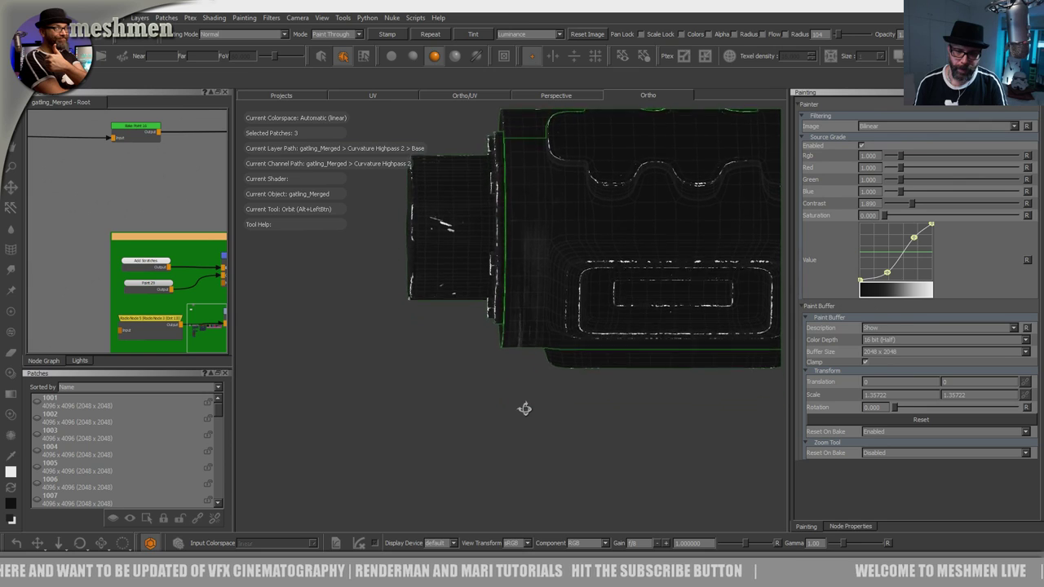
{"action": "middle_click_drag", "start_coordinate": [529, 325], "coordinate": [529, 452], "text": "alt"}
{"action": "right_click_drag", "start_coordinate": [529, 452], "coordinate": [557, 380], "text": "alt"}
{"action": "left_click_drag", "start_coordinate": [557, 380], "coordinate": [556, 437], "text": "alt"}
{"action": "middle_click_drag", "start_coordinate": [547, 315], "coordinate": [558, 400], "text": "alt"}
{"action": "right_click_drag", "start_coordinate": [558, 400], "coordinate": [596, 351], "text": "alt"}
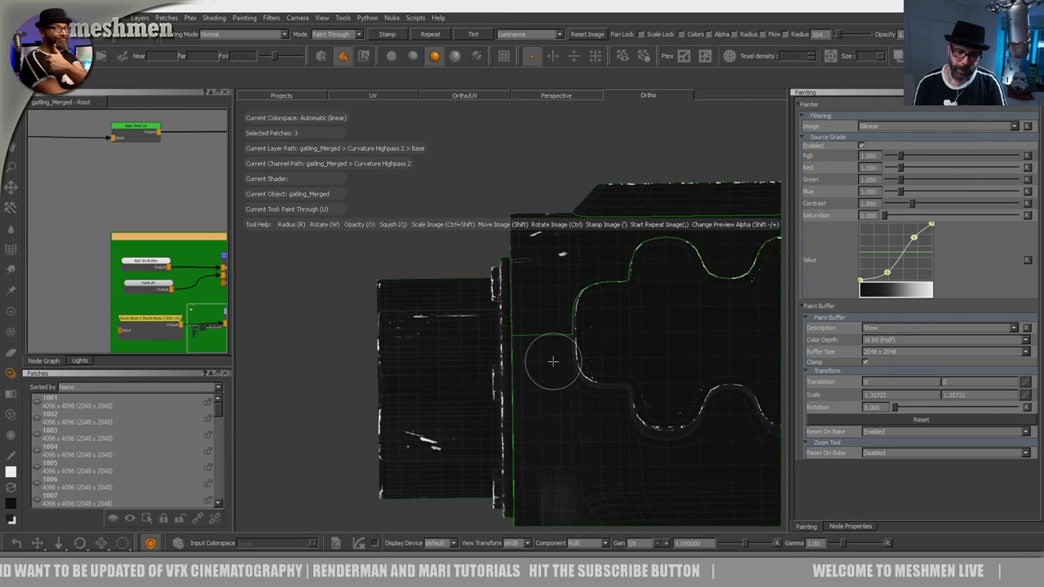
{"action": "key", "text": "u"}
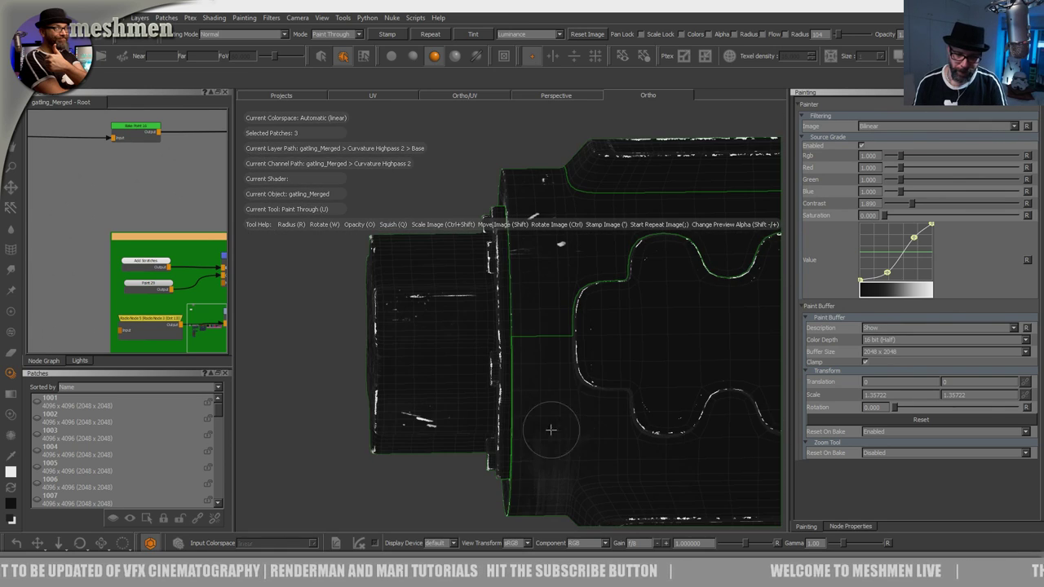
{"action": "left_click_drag", "start_coordinate": [548, 251], "coordinate": [544, 250]}
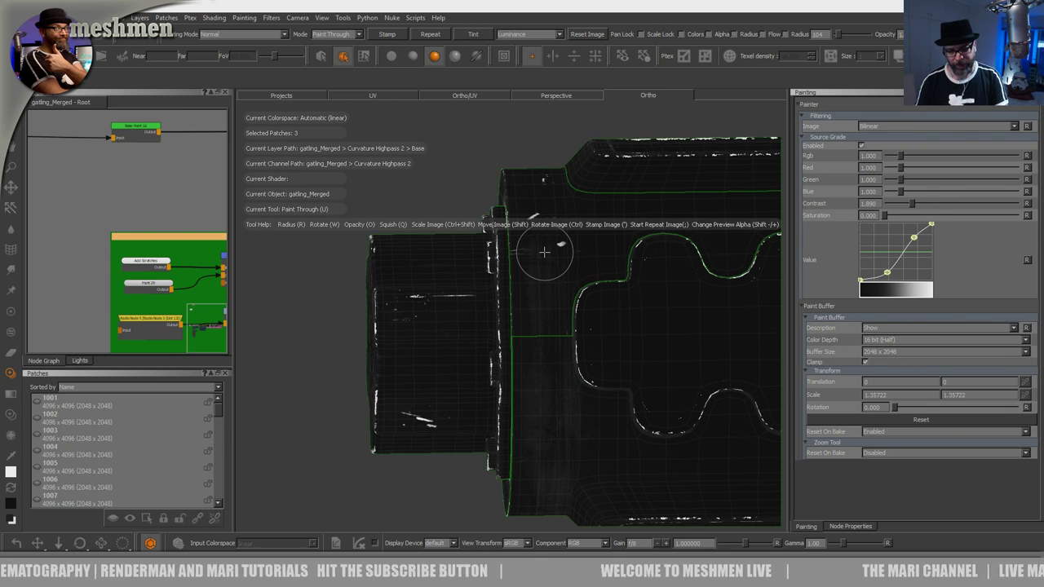
{"action": "mouse_move", "coordinate": [577, 408]}
{"action": "left_mouse_down", "text": "alt"}
{"action": "mouse_move", "coordinate": [669, 361]}
{"action": "mouse_move", "coordinate": [667, 375]}
{"action": "mouse_move", "coordinate": [577, 414]}
{"action": "left_mouse_up", "text": "alt"}
{"action": "middle_click_drag", "start_coordinate": [577, 399], "coordinate": [428, 384], "text": "alt"}
{"action": "left_click_drag", "start_coordinate": [526, 363], "coordinate": [529, 388], "text": "alt"}
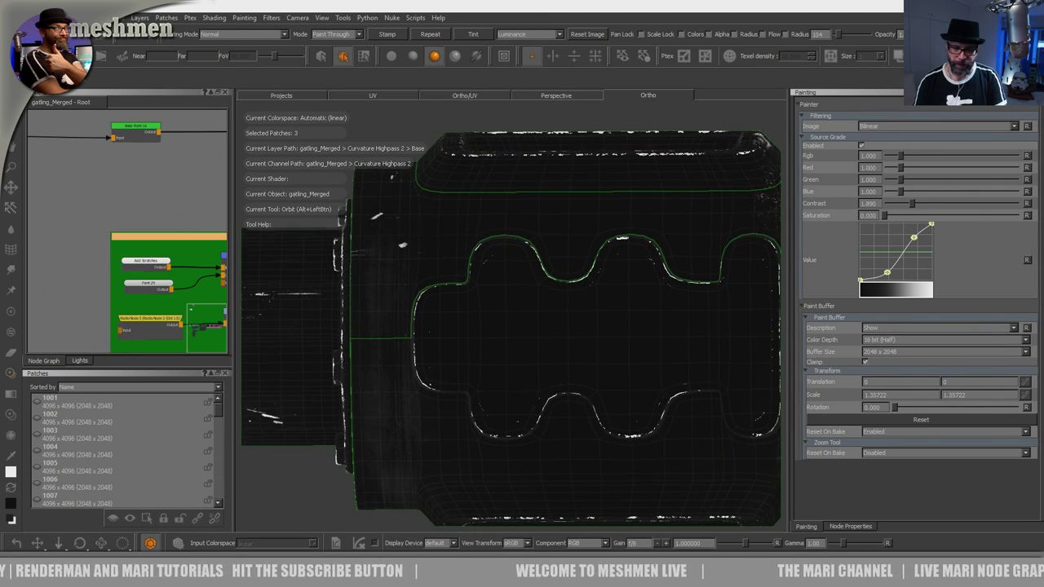
Step: Brush white wear along the face of the housing's raised rectangular panel with the Paint tool and bake it
{"action": "right_click_drag", "start_coordinate": [529, 388], "coordinate": [554, 400], "text": "alt"}
{"action": "key", "text": "p"}
{"action": "mouse_move", "coordinate": [478, 377]}
{"action": "left_mouse_down"}
{"action": "mouse_move", "coordinate": [461, 358]}
{"action": "mouse_move", "coordinate": [500, 422]}
{"action": "mouse_move", "coordinate": [510, 417]}
{"action": "mouse_move", "coordinate": [541, 299]}
{"action": "mouse_move", "coordinate": [543, 311]}
{"action": "left_mouse_up"}
{"action": "key", "text": "ctrl+z"}
{"action": "key", "text": "a"}
{"action": "middle_click_drag", "start_coordinate": [550, 299], "coordinate": [562, 328], "text": "alt"}
{"action": "right_click_drag", "start_coordinate": [562, 328], "coordinate": [538, 268], "text": "alt"}
{"action": "mouse_move", "coordinate": [522, 265]}
{"action": "middle_mouse_down", "text": "alt"}
{"action": "mouse_move", "coordinate": [517, 291]}
{"action": "mouse_move", "coordinate": [640, 336]}
{"action": "middle_mouse_up", "text": "alt"}
{"action": "left_click_drag", "start_coordinate": [406, 281], "coordinate": [440, 287]}
{"action": "key", "text": "ctrl+z"}
{"action": "key", "text": "r"}
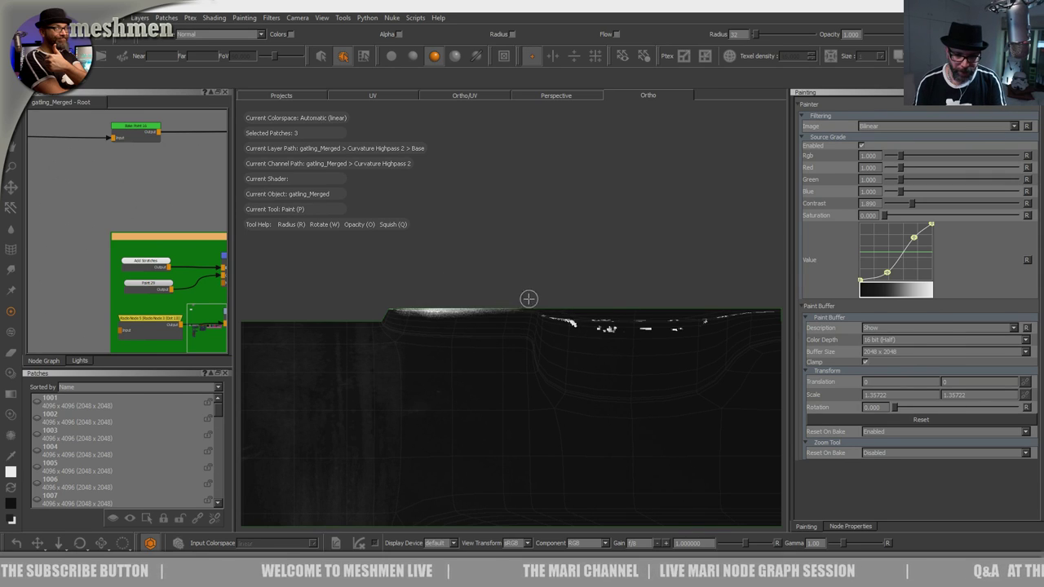
{"action": "left_click_drag", "start_coordinate": [586, 311], "coordinate": [748, 300]}
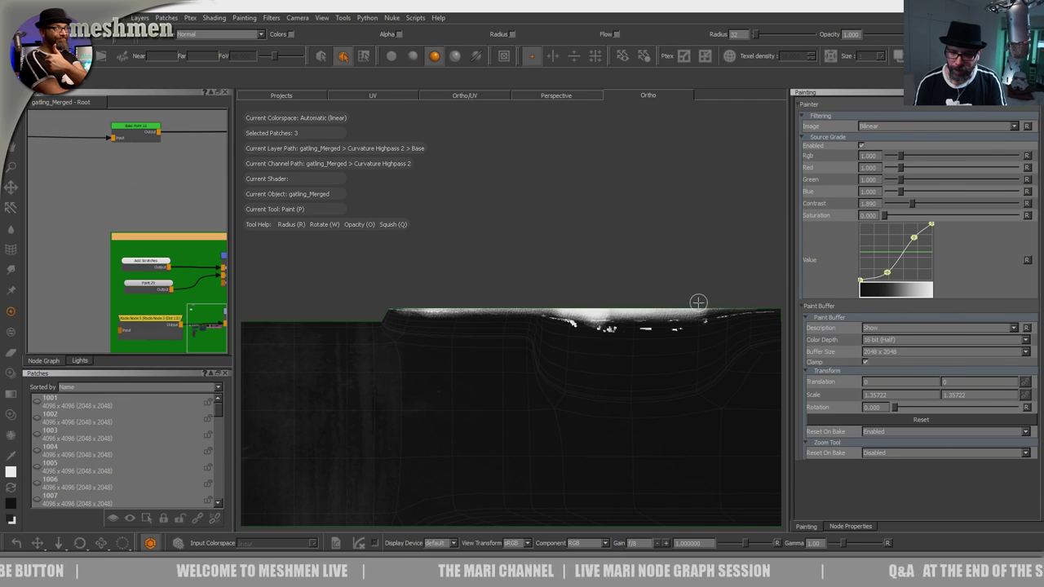
{"action": "key", "text": "b"}
Step: Switch back to the Paint Through tool with its scratch image over the housing's rear corner
{"action": "mouse_move", "coordinate": [653, 318]}
{"action": "left_mouse_down", "text": "alt"}
{"action": "mouse_move", "coordinate": [634, 315]}
{"action": "mouse_move", "coordinate": [555, 350]}
{"action": "mouse_move", "coordinate": [552, 475]}
{"action": "left_mouse_up", "text": "alt"}
{"action": "key", "text": "bracketleft"}
{"action": "key", "text": "bracketleft"}
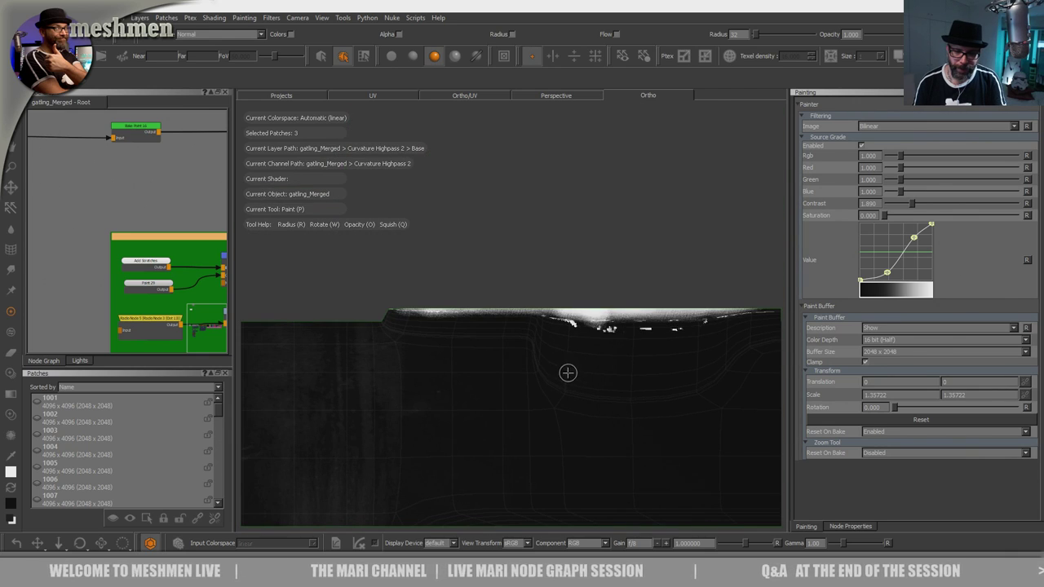
{"action": "middle_click_drag", "start_coordinate": [592, 300], "coordinate": [578, 307], "text": "alt"}
{"action": "right_click_drag", "start_coordinate": [600, 288], "coordinate": [547, 305], "text": "alt"}
{"action": "mouse_move", "coordinate": [552, 307]}
{"action": "left_mouse_down", "text": "alt"}
{"action": "mouse_move", "coordinate": [557, 369]}
{"action": "mouse_move", "coordinate": [568, 353]}
{"action": "mouse_move", "coordinate": [529, 391]}
{"action": "mouse_move", "coordinate": [561, 383]}
{"action": "mouse_move", "coordinate": [518, 398]}
{"action": "mouse_move", "coordinate": [518, 367]}
{"action": "left_mouse_up", "text": "alt"}
{"action": "key", "text": "u"}
{"action": "middle_click_drag", "start_coordinate": [517, 318], "coordinate": [494, 352], "text": "alt"}
{"action": "right_click_drag", "start_coordinate": [494, 352], "coordinate": [534, 335], "text": "alt"}
{"action": "middle_click_drag", "start_coordinate": [534, 335], "coordinate": [557, 356], "text": "alt"}
{"action": "key", "text": "u"}
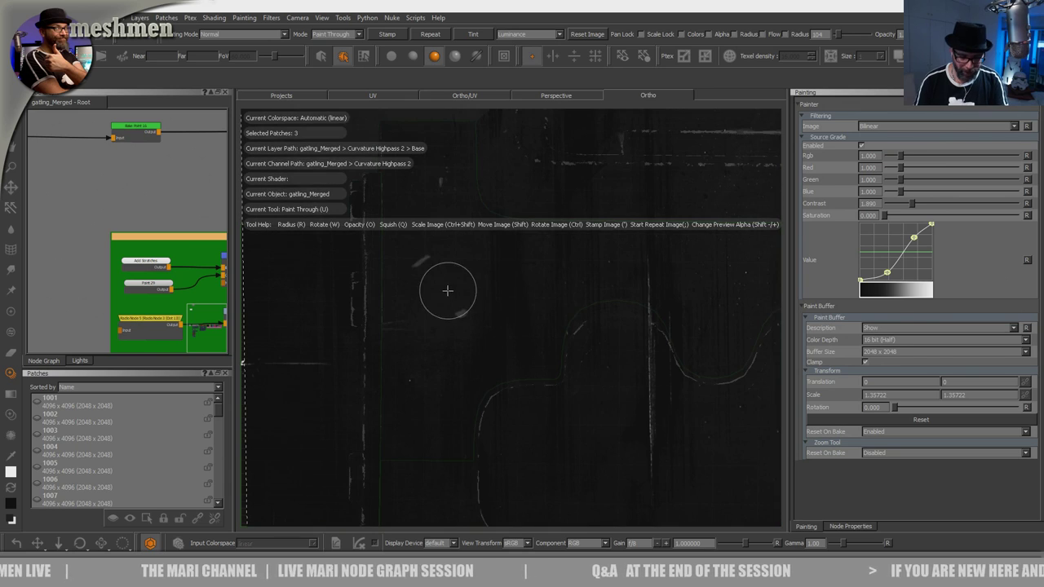
Step: Try sctach14.png and another scratch image from the METAL shelf over the housing
{"action": "key", "text": "i"}
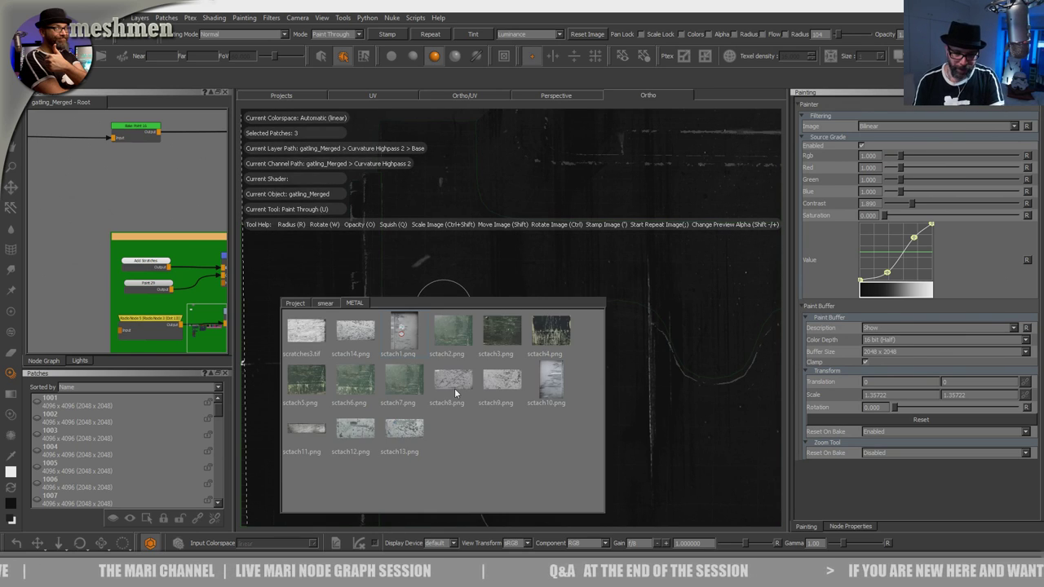
{"action": "left_click_drag", "start_coordinate": [358, 333], "coordinate": [462, 248]}
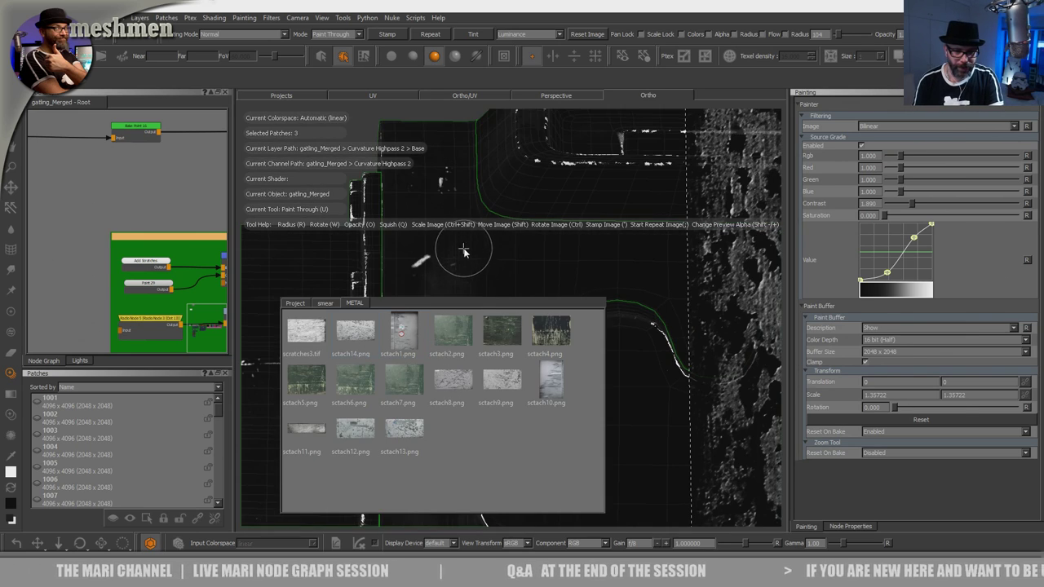
{"action": "mouse_move", "coordinate": [629, 333]}
{"action": "left_mouse_down", "text": "shift"}
{"action": "mouse_move", "coordinate": [477, 408]}
{"action": "mouse_move", "coordinate": [272, 419]}
{"action": "left_mouse_up", "text": "shift"}
{"action": "left_click_drag", "start_coordinate": [586, 358], "coordinate": [443, 368], "text": "shift"}
{"action": "left_click_drag", "start_coordinate": [651, 337], "coordinate": [451, 353], "text": "shift"}
{"action": "key", "text": "space"}
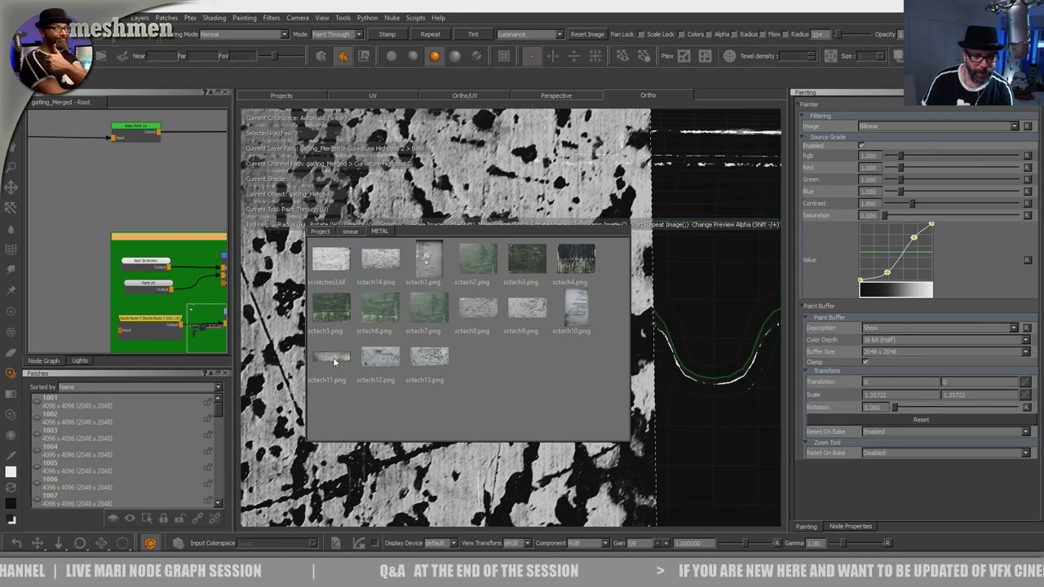
{"action": "left_click_drag", "start_coordinate": [538, 204], "coordinate": [538, 201]}
{"action": "mouse_move", "coordinate": [414, 332]}
{"action": "left_mouse_down", "text": "shift"}
{"action": "mouse_move", "coordinate": [424, 363]}
{"action": "mouse_move", "coordinate": [618, 383]}
{"action": "mouse_move", "coordinate": [744, 498]}
{"action": "left_mouse_up", "text": "shift"}
{"action": "left_click_drag", "start_coordinate": [466, 348], "coordinate": [495, 385], "text": "shift"}
Step: Load a different scratch image from the METAL shelf and paint bright marks on the housing's rear band
{"action": "key", "text": "space"}
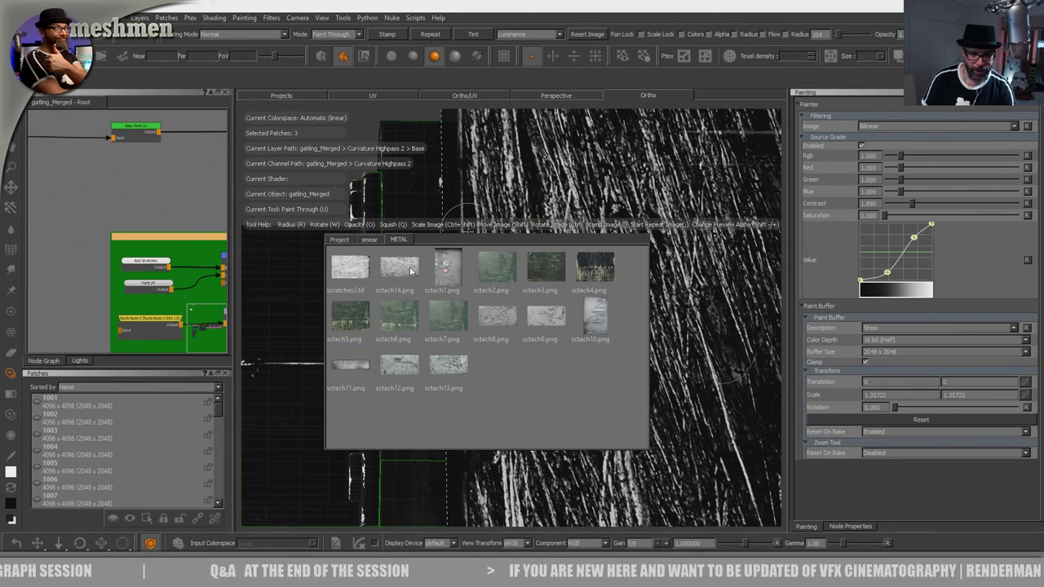
{"action": "left_click_drag", "start_coordinate": [479, 199], "coordinate": [478, 197]}
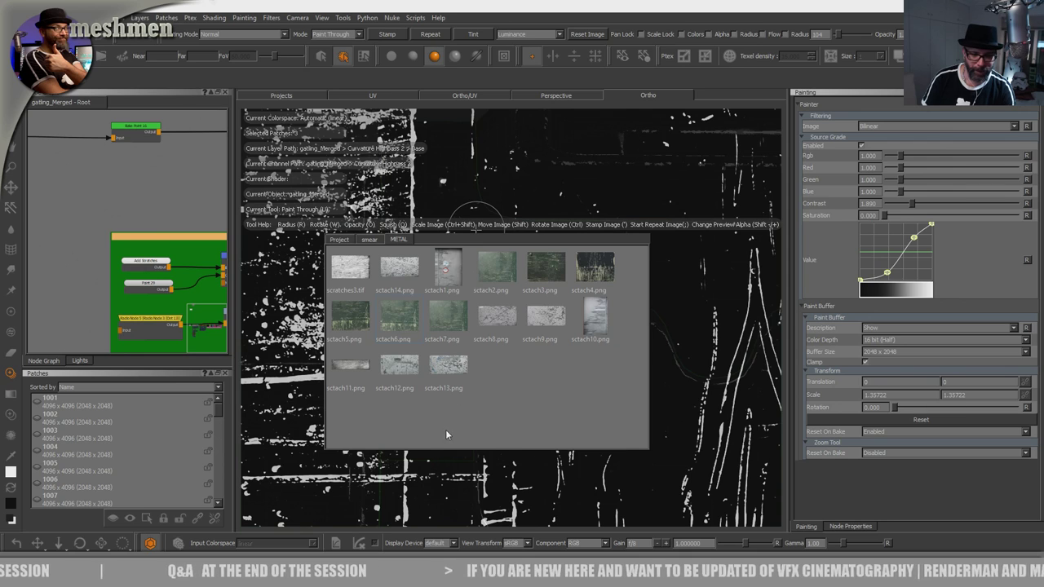
{"action": "mouse_move", "coordinate": [452, 360]}
{"action": "left_mouse_down"}
{"action": "mouse_move", "coordinate": [522, 401]}
{"action": "mouse_move", "coordinate": [525, 385]}
{"action": "mouse_move", "coordinate": [428, 407]}
{"action": "left_mouse_up"}
{"action": "mouse_move", "coordinate": [461, 342]}
{"action": "left_mouse_down"}
{"action": "mouse_move", "coordinate": [462, 294]}
{"action": "mouse_move", "coordinate": [441, 259]}
{"action": "mouse_move", "coordinate": [456, 301]}
{"action": "left_mouse_up"}
{"action": "middle_click_drag", "start_coordinate": [486, 292], "coordinate": [492, 293], "text": "alt"}
{"action": "left_click_drag", "start_coordinate": [486, 308], "coordinate": [523, 305]}
Step: Reposition the scratch image and paint scratches along the strip between the raised panel and the scalloped edge
{"action": "middle_click_drag", "start_coordinate": [524, 306], "coordinate": [407, 357], "text": "alt"}
{"action": "right_click_drag", "start_coordinate": [407, 357], "coordinate": [405, 429], "text": "alt"}
{"action": "middle_click_drag", "start_coordinate": [405, 429], "coordinate": [406, 403], "text": "alt"}
{"action": "right_click_drag", "start_coordinate": [446, 383], "coordinate": [497, 359], "text": "alt"}
{"action": "middle_click_drag", "start_coordinate": [502, 365], "coordinate": [406, 387], "text": "alt"}
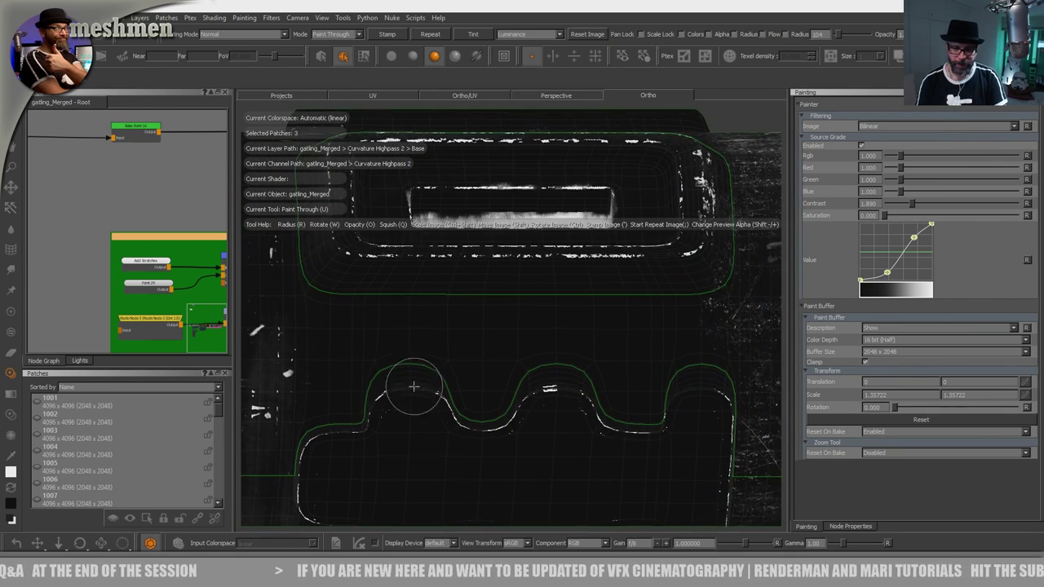
{"action": "mouse_move", "coordinate": [481, 380]}
{"action": "left_mouse_down", "text": "shift"}
{"action": "mouse_move", "coordinate": [459, 429]}
{"action": "mouse_move", "coordinate": [434, 398]}
{"action": "mouse_move", "coordinate": [953, 315]}
{"action": "mouse_move", "coordinate": [354, 203]}
{"action": "left_mouse_up", "text": "shift"}
{"action": "left_click_drag", "start_coordinate": [652, 380], "coordinate": [643, 163], "text": "shift"}
{"action": "mouse_move", "coordinate": [646, 291]}
{"action": "left_mouse_down", "text": "shift"}
{"action": "mouse_move", "coordinate": [680, 303]}
{"action": "mouse_move", "coordinate": [601, 324]}
{"action": "left_mouse_up", "text": "shift"}
{"action": "left_click_drag", "start_coordinate": [382, 326], "coordinate": [347, 326]}
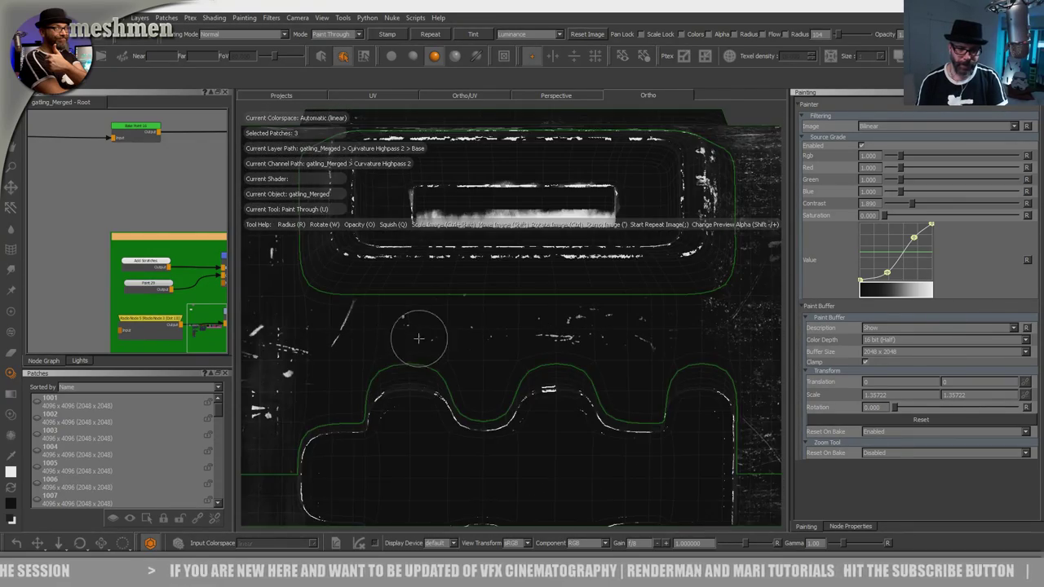
Step: Move and rotate the scratch image along the rear band and paint short scratches below the scalloped panel's rear end
{"action": "middle_click_drag", "start_coordinate": [422, 335], "coordinate": [654, 332], "text": "alt"}
{"action": "mouse_move", "coordinate": [513, 441]}
{"action": "left_mouse_down", "text": "alt"}
{"action": "mouse_move", "coordinate": [513, 422]}
{"action": "mouse_move", "coordinate": [484, 433]}
{"action": "left_mouse_up", "text": "alt"}
{"action": "left_click_drag", "start_coordinate": [481, 359], "coordinate": [515, 310]}
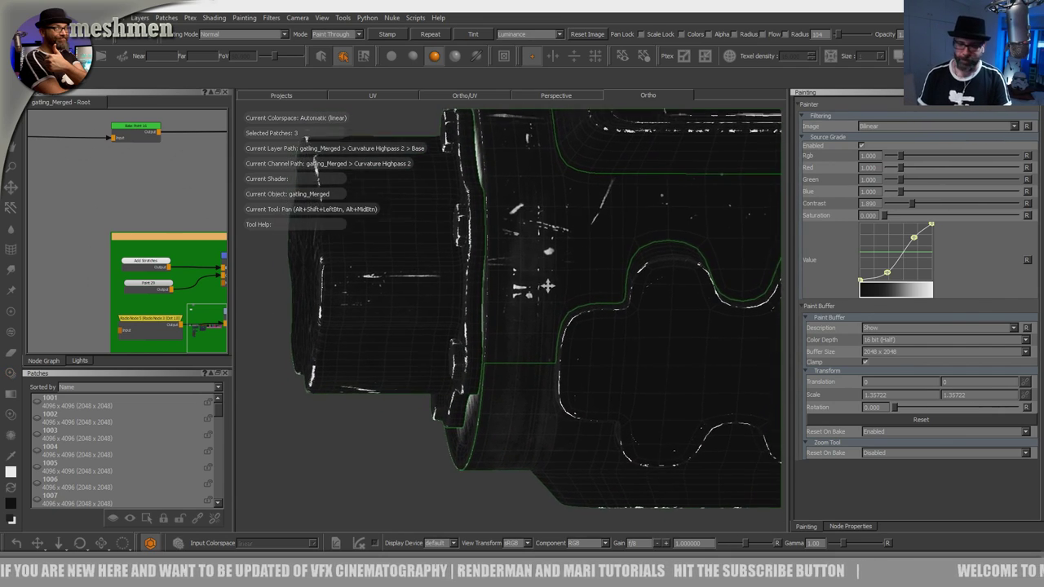
{"action": "middle_click_drag", "start_coordinate": [546, 290], "coordinate": [543, 261], "text": "alt"}
{"action": "right_click_drag", "start_coordinate": [543, 261], "coordinate": [533, 315], "text": "alt"}
{"action": "left_click_drag", "start_coordinate": [533, 315], "coordinate": [535, 277], "text": "alt"}
{"action": "left_click_drag", "start_coordinate": [534, 387], "coordinate": [533, 466], "text": "shift"}
{"action": "left_click_drag", "start_coordinate": [519, 408], "coordinate": [502, 440], "text": "ctrl"}
{"action": "left_click_drag", "start_coordinate": [571, 440], "coordinate": [523, 456], "text": "shift"}
{"action": "mouse_move", "coordinate": [493, 408]}
{"action": "left_mouse_down", "text": "shift"}
{"action": "mouse_move", "coordinate": [559, 402]}
{"action": "mouse_move", "coordinate": [585, 387]}
{"action": "mouse_move", "coordinate": [518, 367]}
{"action": "mouse_move", "coordinate": [514, 387]}
{"action": "left_mouse_up", "text": "shift"}
{"action": "left_click_drag", "start_coordinate": [507, 350], "coordinate": [506, 387]}
Step: Paint more scratches farther down the rear band and small specks beside the scalloped edge
{"action": "left_click_drag", "start_coordinate": [507, 383], "coordinate": [513, 393], "text": "alt"}
{"action": "middle_click_drag", "start_coordinate": [513, 393], "coordinate": [524, 296], "text": "alt"}
{"action": "right_click_drag", "start_coordinate": [525, 296], "coordinate": [528, 348], "text": "alt"}
{"action": "middle_click_drag", "start_coordinate": [527, 348], "coordinate": [521, 286], "text": "alt"}
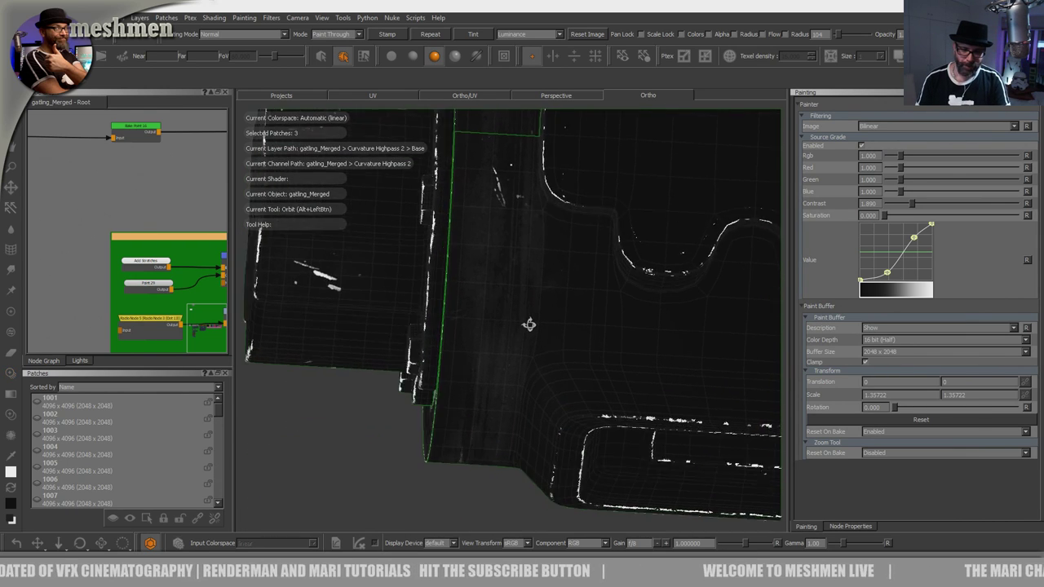
{"action": "left_click_drag", "start_coordinate": [530, 326], "coordinate": [557, 326], "text": "alt"}
{"action": "middle_click_drag", "start_coordinate": [557, 326], "coordinate": [537, 348], "text": "alt"}
{"action": "mouse_move", "coordinate": [526, 415]}
{"action": "left_mouse_down"}
{"action": "mouse_move", "coordinate": [529, 340]}
{"action": "mouse_move", "coordinate": [520, 355]}
{"action": "left_mouse_up"}
{"action": "middle_click_drag", "start_coordinate": [517, 344], "coordinate": [493, 332], "text": "alt"}
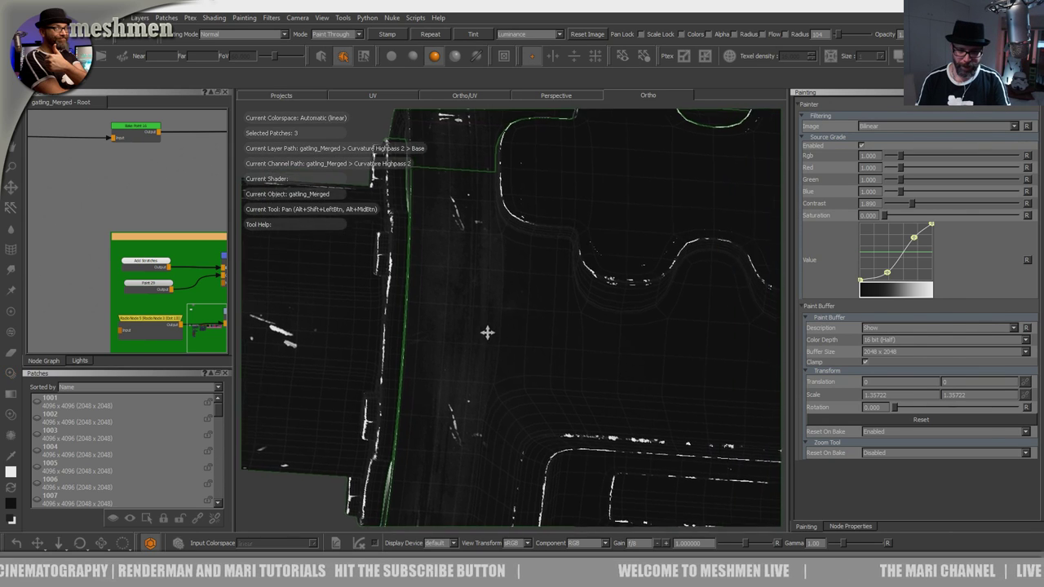
{"action": "mouse_move", "coordinate": [525, 324]}
{"action": "left_mouse_down"}
{"action": "mouse_move", "coordinate": [486, 305]}
{"action": "mouse_move", "coordinate": [498, 294]}
{"action": "left_mouse_up"}
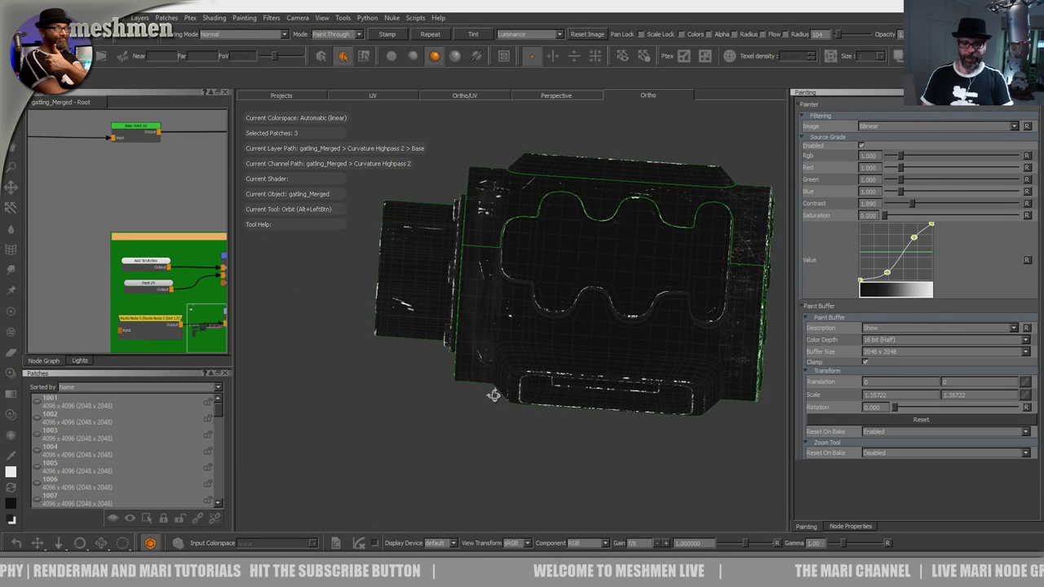
Step: Rotate and reposition the scratch image, then paint sparse marks between the scalloped edge and the rectangular panel
{"action": "right_click_drag", "start_coordinate": [473, 333], "coordinate": [526, 359], "text": "alt"}
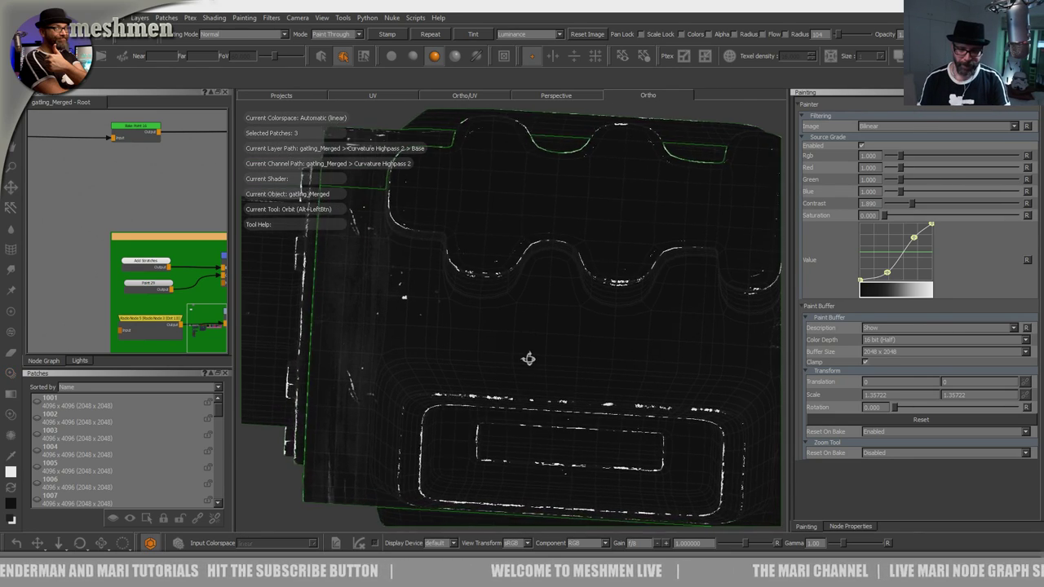
{"action": "mouse_move", "coordinate": [494, 359]}
{"action": "left_mouse_down", "text": "ctrl"}
{"action": "mouse_move", "coordinate": [459, 316]}
{"action": "mouse_move", "coordinate": [751, 490]}
{"action": "left_mouse_up", "text": "ctrl"}
{"action": "left_click_drag", "start_coordinate": [611, 491], "coordinate": [638, 342], "text": "shift"}
{"action": "left_click_drag", "start_coordinate": [580, 371], "coordinate": [587, 346], "text": "shift"}
{"action": "mouse_move", "coordinate": [481, 341]}
{"action": "left_mouse_down"}
{"action": "mouse_move", "coordinate": [465, 340]}
{"action": "mouse_move", "coordinate": [514, 350]}
{"action": "mouse_move", "coordinate": [503, 344]}
{"action": "mouse_move", "coordinate": [529, 342]}
{"action": "left_mouse_up"}
{"action": "middle_click_drag", "start_coordinate": [530, 344], "coordinate": [517, 352], "text": "alt"}
{"action": "mouse_move", "coordinate": [519, 352]}
{"action": "left_mouse_down"}
{"action": "mouse_move", "coordinate": [515, 335]}
{"action": "mouse_move", "coordinate": [538, 337]}
{"action": "left_mouse_up"}
Step: Shift the scratch image toward the housing's front and paint a cluster of scratches beside the front band
{"action": "middle_click_drag", "start_coordinate": [541, 337], "coordinate": [527, 346], "text": "alt"}
{"action": "left_click_drag", "start_coordinate": [527, 347], "coordinate": [491, 364], "text": "alt"}
{"action": "middle_click_drag", "start_coordinate": [491, 364], "coordinate": [442, 356], "text": "alt"}
{"action": "right_click_drag", "start_coordinate": [443, 356], "coordinate": [509, 368], "text": "alt"}
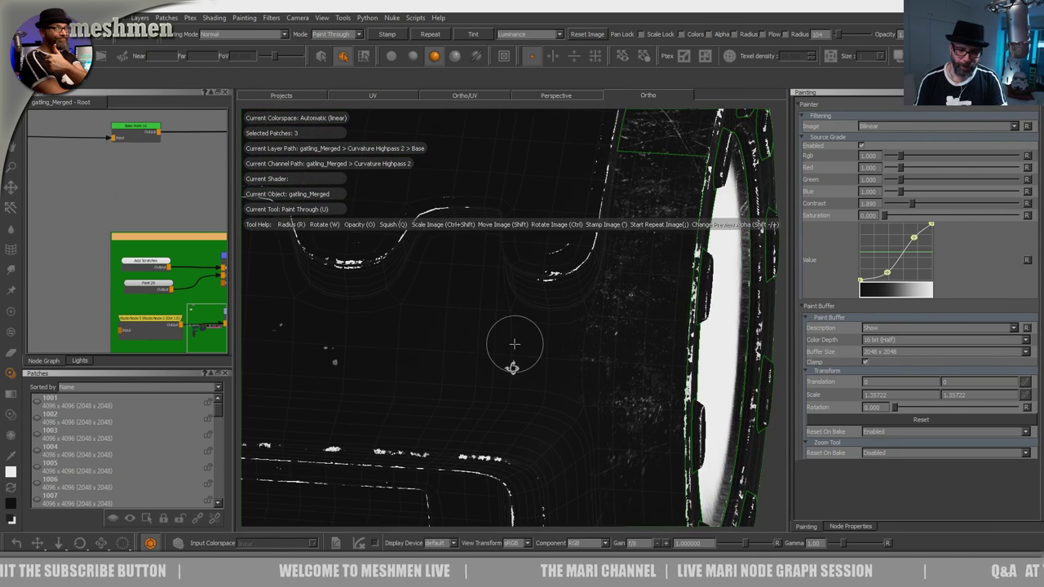
{"action": "mouse_move", "coordinate": [516, 387]}
{"action": "left_mouse_down", "text": "shift"}
{"action": "mouse_move", "coordinate": [561, 400]}
{"action": "mouse_move", "coordinate": [625, 385]}
{"action": "mouse_move", "coordinate": [571, 369]}
{"action": "left_mouse_up", "text": "shift"}
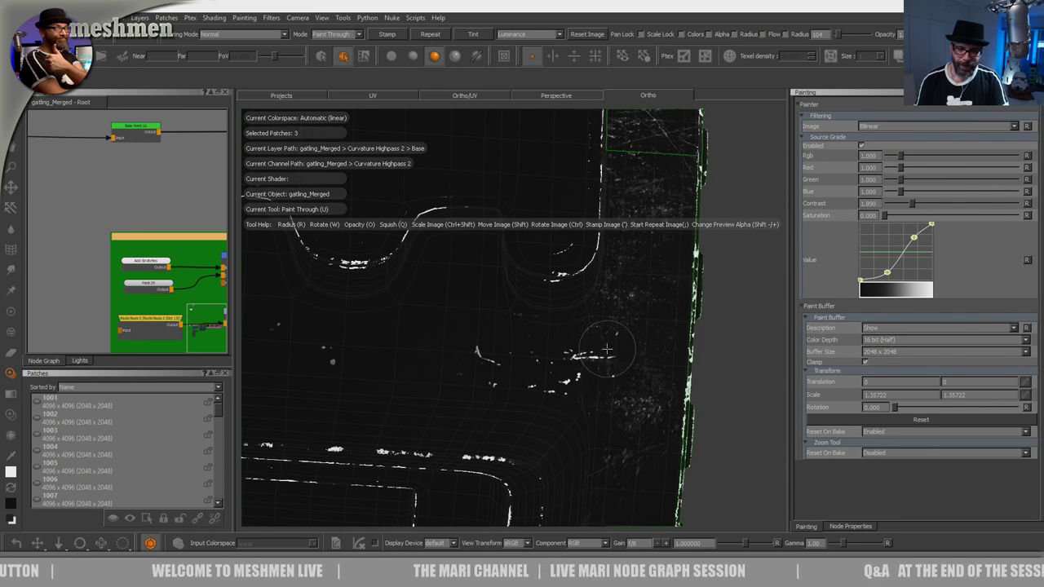
{"action": "mouse_move", "coordinate": [569, 343]}
{"action": "left_mouse_down"}
{"action": "mouse_move", "coordinate": [584, 349]}
{"action": "mouse_move", "coordinate": [533, 340]}
{"action": "mouse_move", "coordinate": [529, 392]}
{"action": "mouse_move", "coordinate": [538, 379]}
{"action": "left_mouse_up"}
Step: Move and rotate the scratch image near the front rim and paint long diagonal scratches beside the rectangular panel's corner
{"action": "middle_click_drag", "start_coordinate": [538, 378], "coordinate": [535, 393], "text": "alt"}
{"action": "left_click_drag", "start_coordinate": [535, 393], "coordinate": [507, 396], "text": "alt"}
{"action": "right_click_drag", "start_coordinate": [507, 396], "coordinate": [526, 396], "text": "alt"}
{"action": "mouse_move", "coordinate": [526, 396]}
{"action": "left_mouse_down", "text": "alt"}
{"action": "mouse_move", "coordinate": [499, 362]}
{"action": "mouse_move", "coordinate": [528, 342]}
{"action": "mouse_move", "coordinate": [538, 358]}
{"action": "left_mouse_up", "text": "alt"}
{"action": "right_click_drag", "start_coordinate": [538, 359], "coordinate": [512, 387], "text": "alt"}
{"action": "left_click_drag", "start_coordinate": [512, 388], "coordinate": [508, 396], "text": "alt"}
{"action": "middle_click_drag", "start_coordinate": [508, 396], "coordinate": [518, 388], "text": "alt"}
{"action": "left_click_drag", "start_coordinate": [522, 356], "coordinate": [531, 343], "text": "alt"}
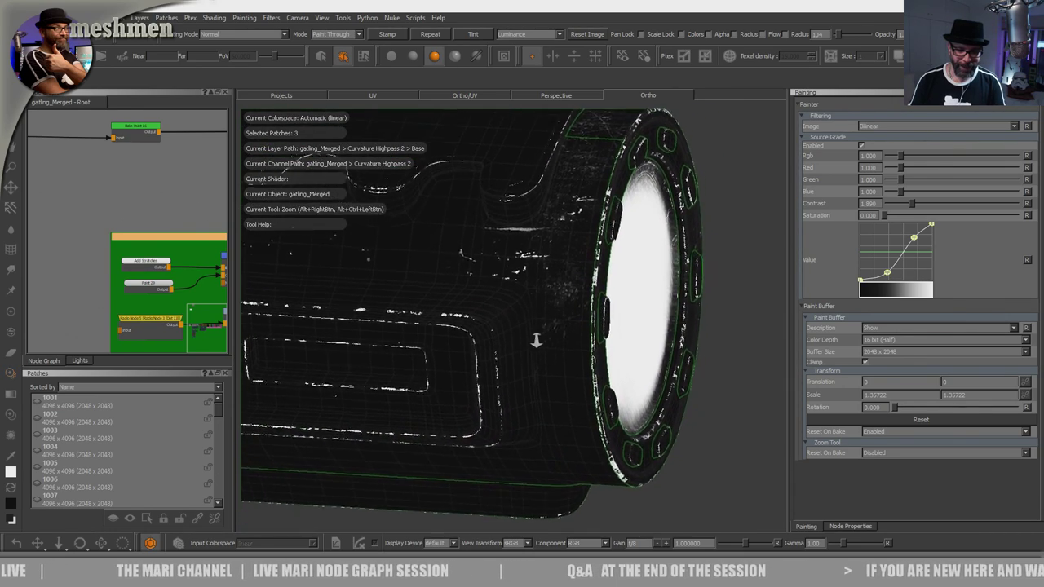
{"action": "right_click_drag", "start_coordinate": [531, 342], "coordinate": [519, 359], "text": "alt"}
{"action": "middle_click_drag", "start_coordinate": [519, 358], "coordinate": [520, 375], "text": "alt"}
{"action": "mouse_move", "coordinate": [522, 377]}
{"action": "left_mouse_down", "text": "shift"}
{"action": "mouse_move", "coordinate": [528, 399]}
{"action": "mouse_move", "coordinate": [545, 366]}
{"action": "mouse_move", "coordinate": [490, 302]}
{"action": "mouse_move", "coordinate": [492, 277]}
{"action": "mouse_move", "coordinate": [499, 308]}
{"action": "mouse_move", "coordinate": [524, 291]}
{"action": "mouse_move", "coordinate": [494, 321]}
{"action": "left_mouse_up", "text": "shift"}
{"action": "right_click_drag", "start_coordinate": [494, 321], "coordinate": [494, 345], "text": "alt"}
{"action": "left_click_drag", "start_coordinate": [496, 346], "coordinate": [565, 416], "text": "shift"}
{"action": "mouse_move", "coordinate": [556, 307]}
{"action": "left_mouse_down", "text": "ctrl"}
{"action": "mouse_move", "coordinate": [494, 308]}
{"action": "mouse_move", "coordinate": [527, 312]}
{"action": "left_mouse_up", "text": "ctrl"}
{"action": "left_click_drag", "start_coordinate": [543, 401], "coordinate": [522, 405], "text": "shift"}
{"action": "left_click_drag", "start_coordinate": [618, 335], "coordinate": [620, 336]}
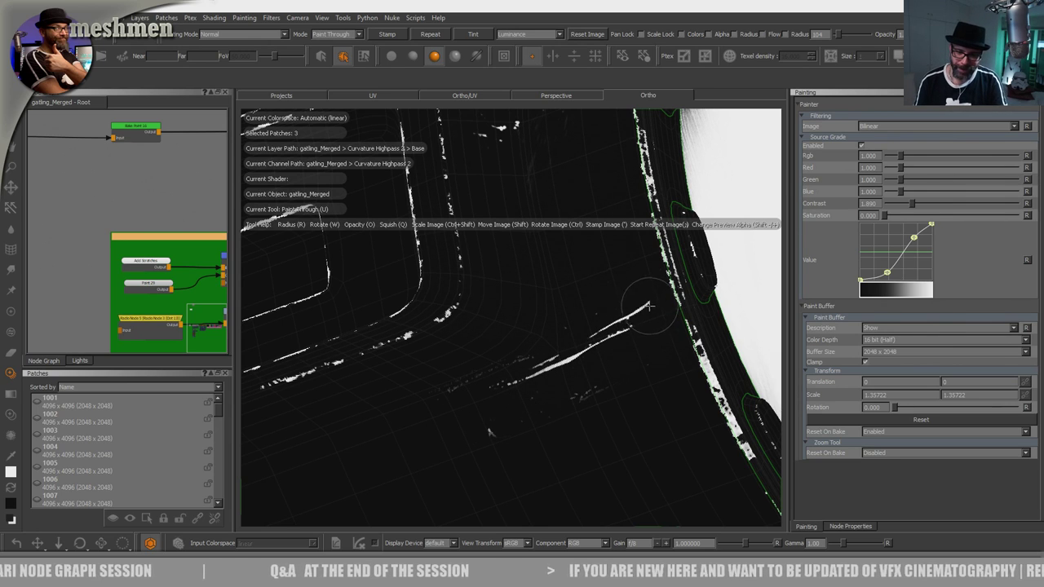
Step: Reposition the scratch image over the smooth surface between the rectangular panel and the adjacent raised panel
{"action": "left_click_drag", "start_coordinate": [650, 305], "coordinate": [636, 284], "text": "ctrl+shift"}
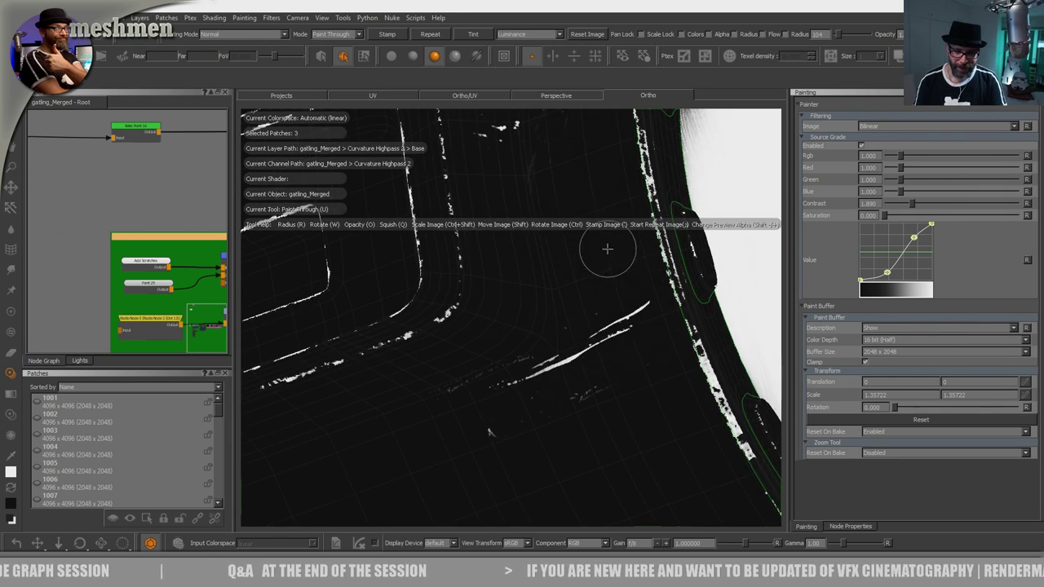
{"action": "right_click_drag", "start_coordinate": [604, 249], "coordinate": [491, 319], "text": "alt"}
{"action": "mouse_move", "coordinate": [492, 319]}
{"action": "left_mouse_down", "text": "alt"}
{"action": "mouse_move", "coordinate": [554, 377]}
{"action": "mouse_move", "coordinate": [543, 356]}
{"action": "left_mouse_up", "text": "alt"}
{"action": "middle_click_drag", "start_coordinate": [543, 357], "coordinate": [572, 334], "text": "alt"}
{"action": "right_click_drag", "start_coordinate": [573, 334], "coordinate": [596, 307], "text": "alt"}
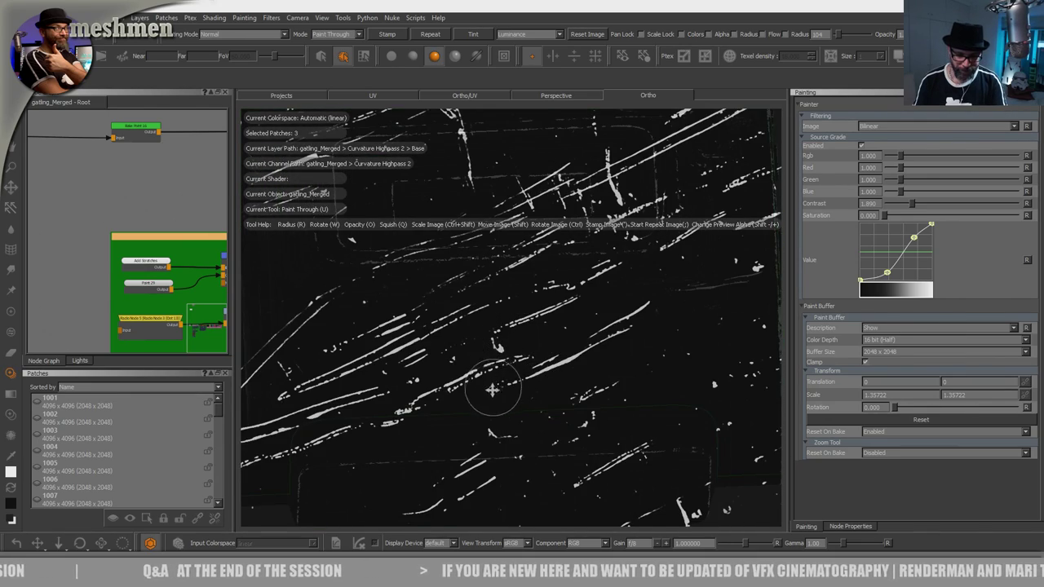
{"action": "left_click_drag", "start_coordinate": [493, 387], "coordinate": [263, 264], "text": "shift"}
{"action": "left_click_drag", "start_coordinate": [459, 323], "coordinate": [281, 217], "text": "shift"}
{"action": "left_click_drag", "start_coordinate": [552, 291], "coordinate": [744, 383], "text": "shift"}
{"action": "left_click_drag", "start_coordinate": [538, 342], "coordinate": [694, 338], "text": "shift"}
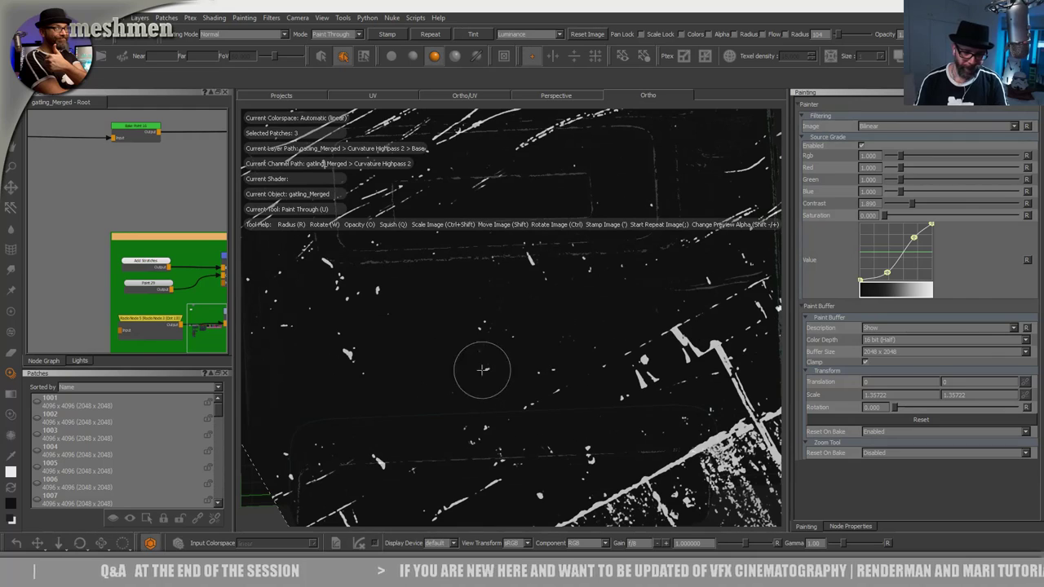
Step: Reset the source grade's value curve and set its contrast to 1.26
{"action": "left_click", "coordinate": [1027, 262]}
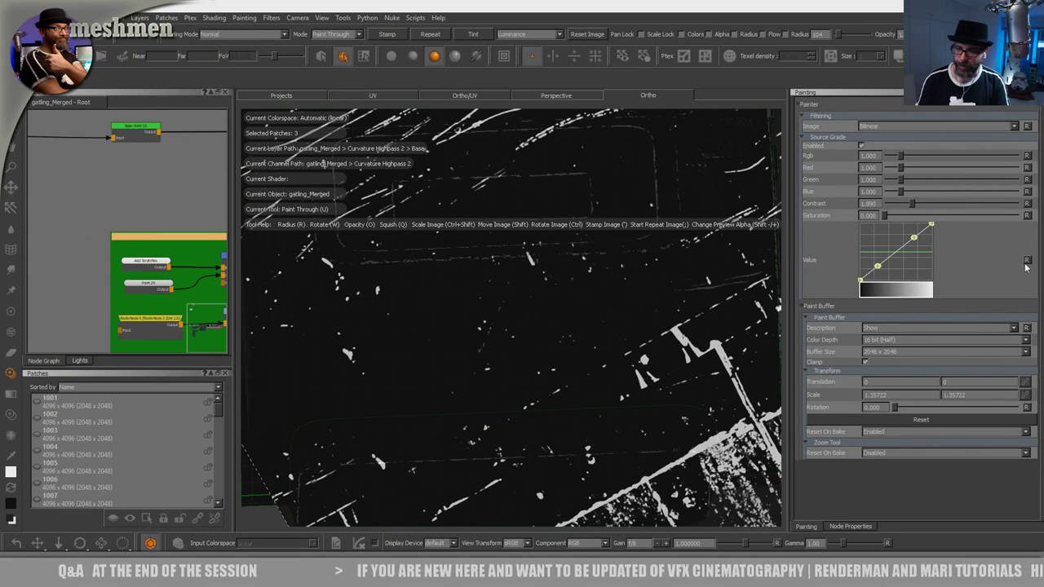
{"action": "left_click_drag", "start_coordinate": [913, 205], "coordinate": [904, 205]}
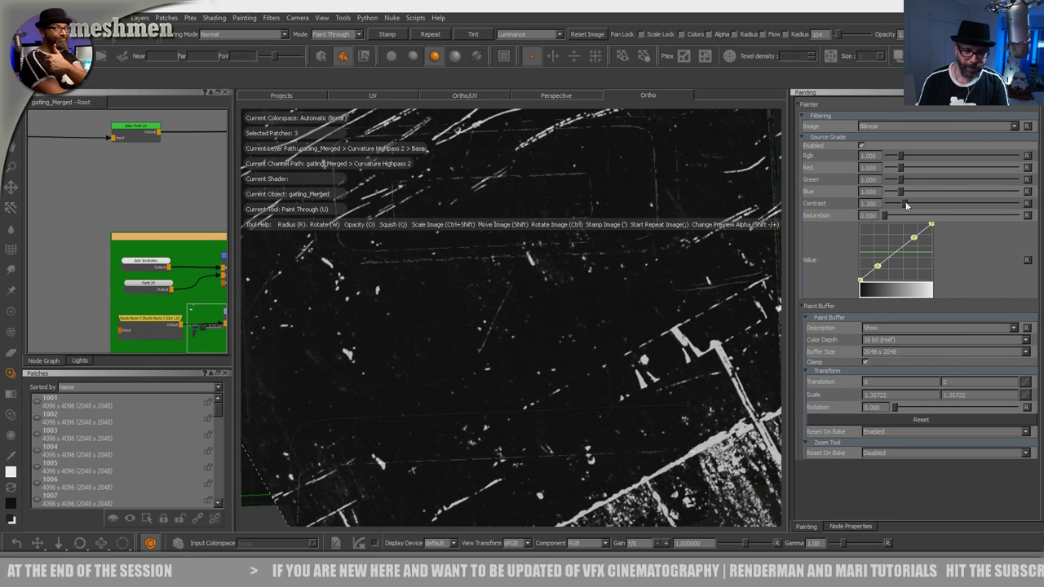
Step: Rotate the scratch image and paint faint speckled wear between the rectangular panel and the adjacent raised panel
{"action": "left_click_drag", "start_coordinate": [491, 346], "coordinate": [499, 322]}
{"action": "mouse_move", "coordinate": [401, 286]}
{"action": "left_mouse_down", "text": "ctrl"}
{"action": "mouse_move", "coordinate": [489, 242]}
{"action": "mouse_move", "coordinate": [435, 154]}
{"action": "mouse_move", "coordinate": [418, 179]}
{"action": "mouse_move", "coordinate": [496, 371]}
{"action": "left_mouse_up", "text": "ctrl"}
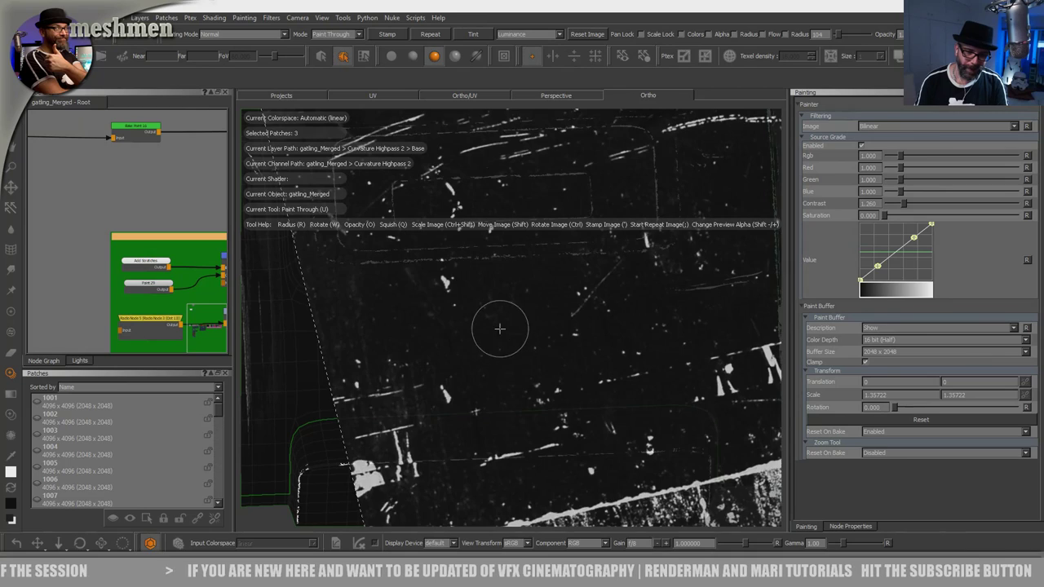
{"action": "left_click_drag", "start_coordinate": [477, 322], "coordinate": [388, 345]}
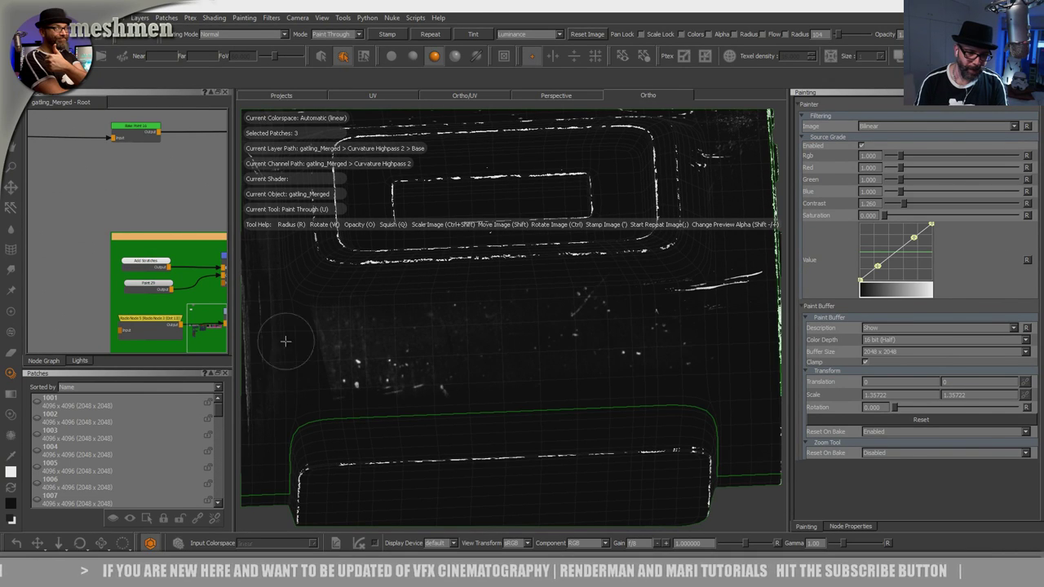
{"action": "left_click_drag", "start_coordinate": [282, 350], "coordinate": [282, 374]}
{"action": "mouse_move", "coordinate": [361, 372]}
{"action": "left_mouse_down", "text": "shift"}
{"action": "mouse_move", "coordinate": [268, 380]}
{"action": "mouse_move", "coordinate": [300, 359]}
{"action": "left_mouse_up", "text": "shift"}
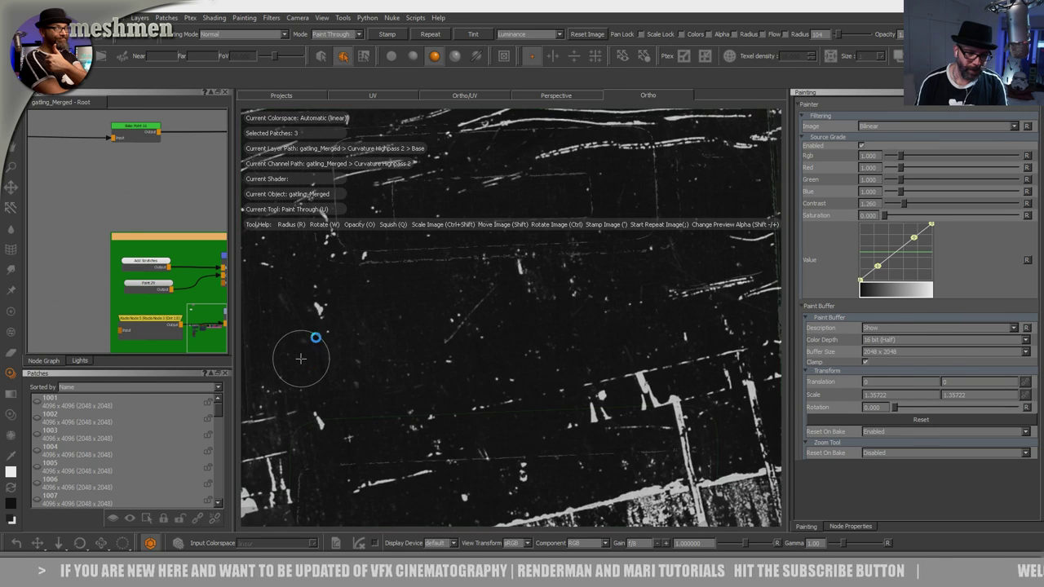
{"action": "right_click_drag", "start_coordinate": [487, 337], "coordinate": [432, 353], "text": "alt"}
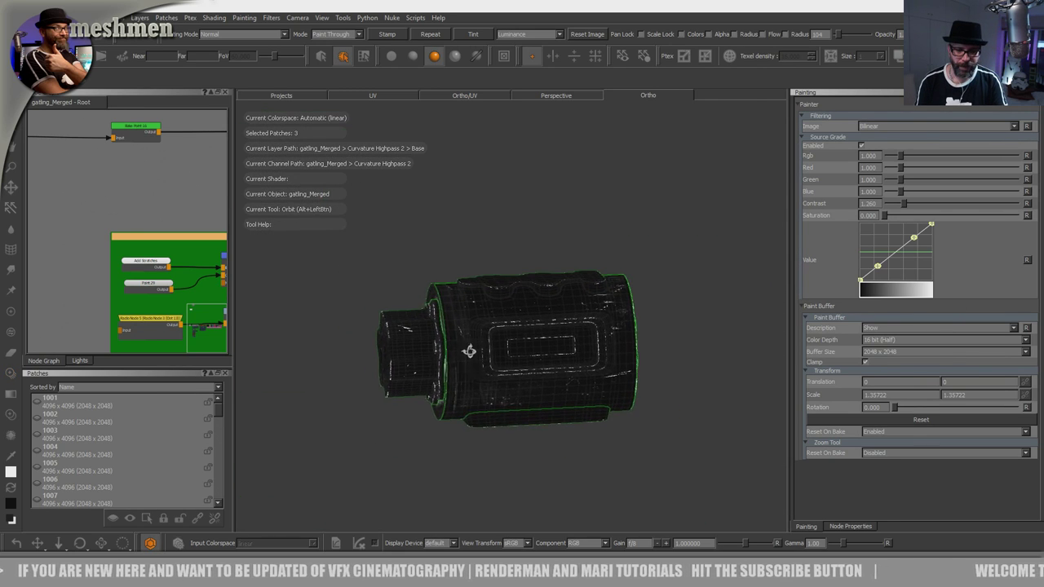
{"action": "right_click_drag", "start_coordinate": [570, 307], "coordinate": [532, 326], "text": "alt"}
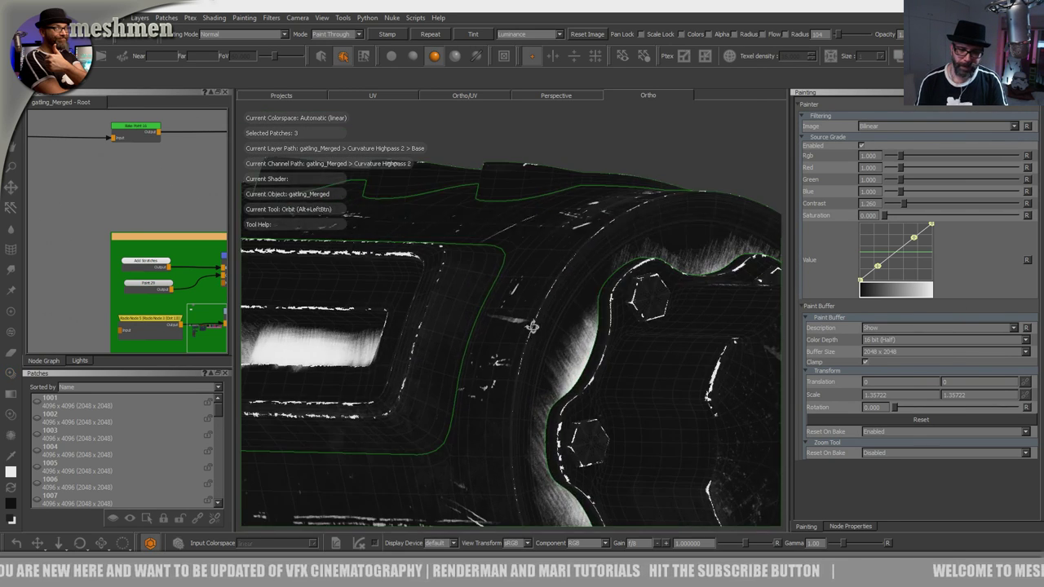
Step: Bring the hidden geometry back into view around the isolated gatling housing and frame the whole vehicle
{"action": "left_click_drag", "start_coordinate": [532, 326], "coordinate": [547, 286], "text": "alt"}
{"action": "right_click_drag", "start_coordinate": [547, 287], "coordinate": [536, 305], "text": "alt"}
{"action": "left_click_drag", "start_coordinate": [536, 305], "coordinate": [498, 332], "text": "alt"}
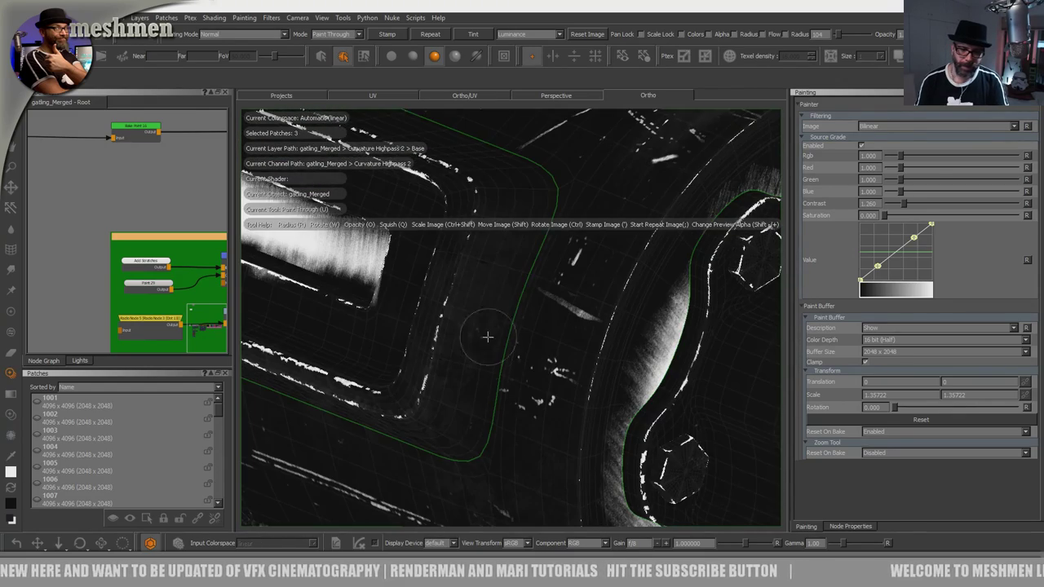
{"action": "right_click_drag", "start_coordinate": [517, 286], "coordinate": [482, 343], "text": "alt"}
{"action": "left_click_drag", "start_coordinate": [482, 342], "coordinate": [498, 350], "text": "alt"}
{"action": "key", "text": "shift+h"}
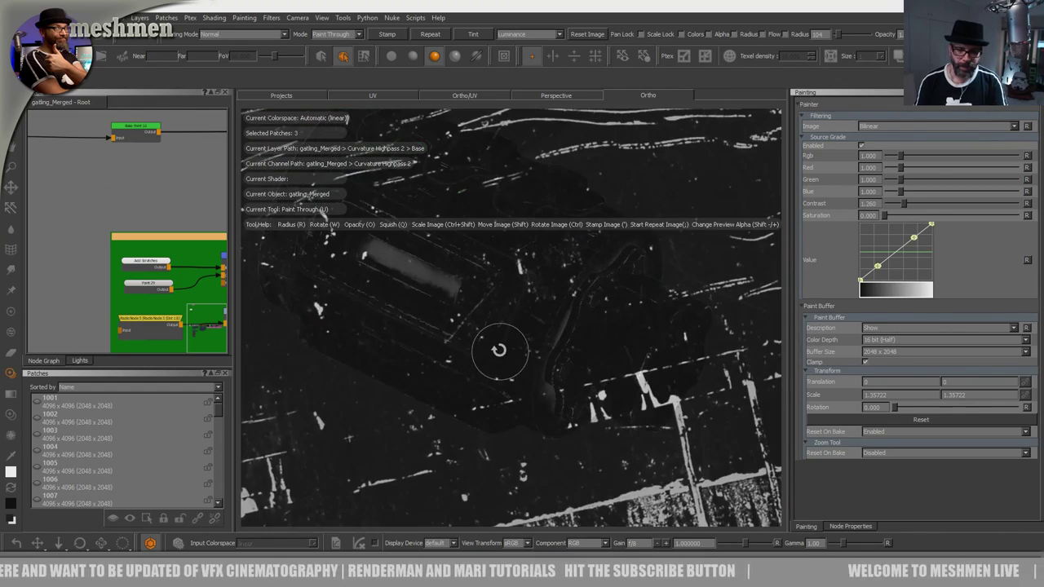
{"action": "key", "text": "a"}
Step: Examine the existing scratches and wear on the hull, nose and turret base from several sides
{"action": "left_click_drag", "start_coordinate": [613, 273], "coordinate": [505, 321], "text": "alt"}
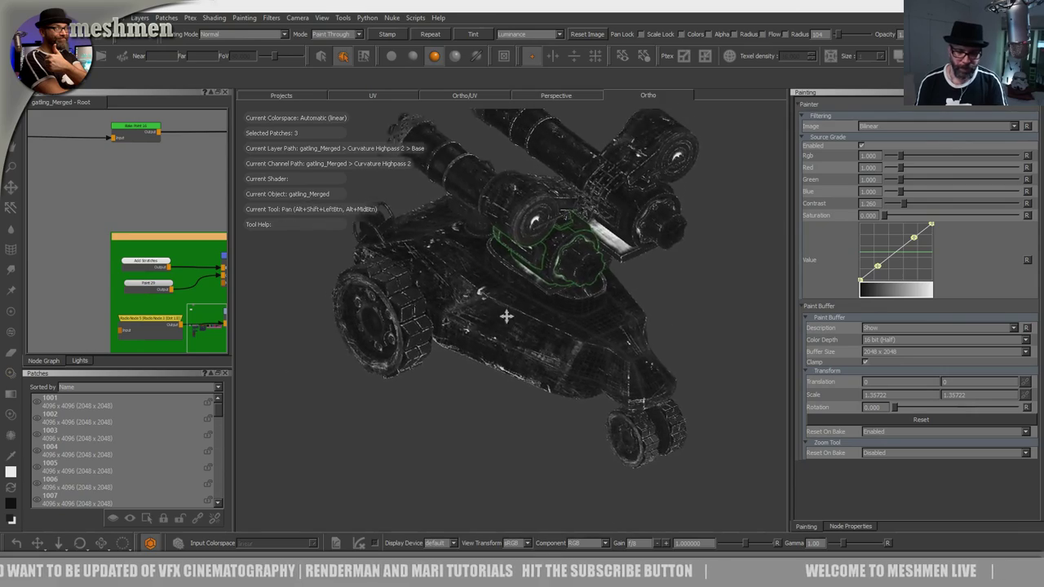
{"action": "right_click_drag", "start_coordinate": [506, 322], "coordinate": [585, 292], "text": "alt"}
{"action": "left_click_drag", "start_coordinate": [586, 292], "coordinate": [503, 331], "text": "alt"}
{"action": "right_click_drag", "start_coordinate": [503, 331], "coordinate": [464, 310], "text": "alt"}
{"action": "middle_click_drag", "start_coordinate": [475, 361], "coordinate": [496, 324], "text": "alt"}
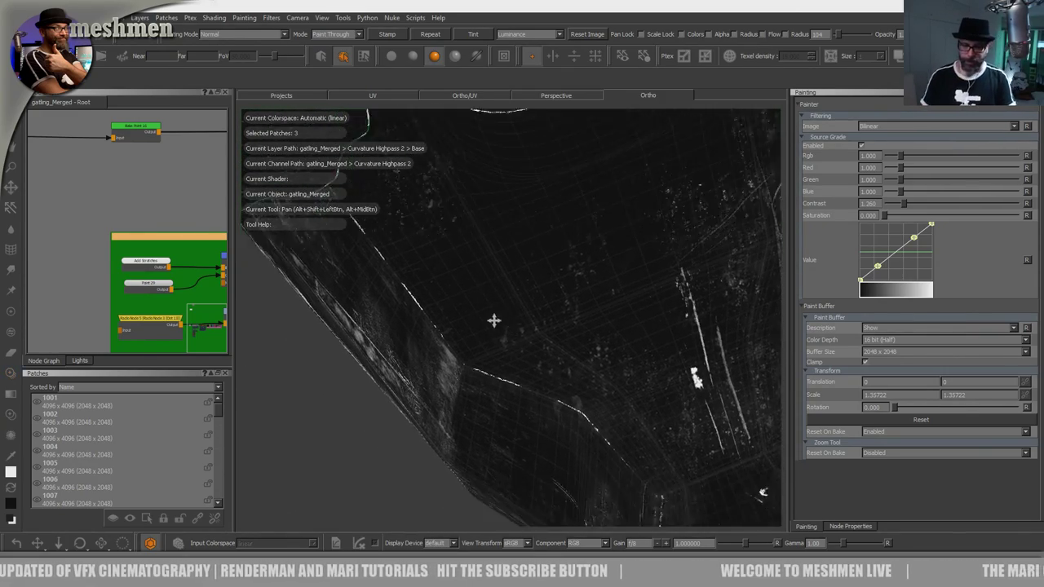
{"action": "right_click_drag", "start_coordinate": [497, 323], "coordinate": [483, 343], "text": "alt"}
{"action": "left_click_drag", "start_coordinate": [484, 343], "coordinate": [473, 380], "text": "alt"}
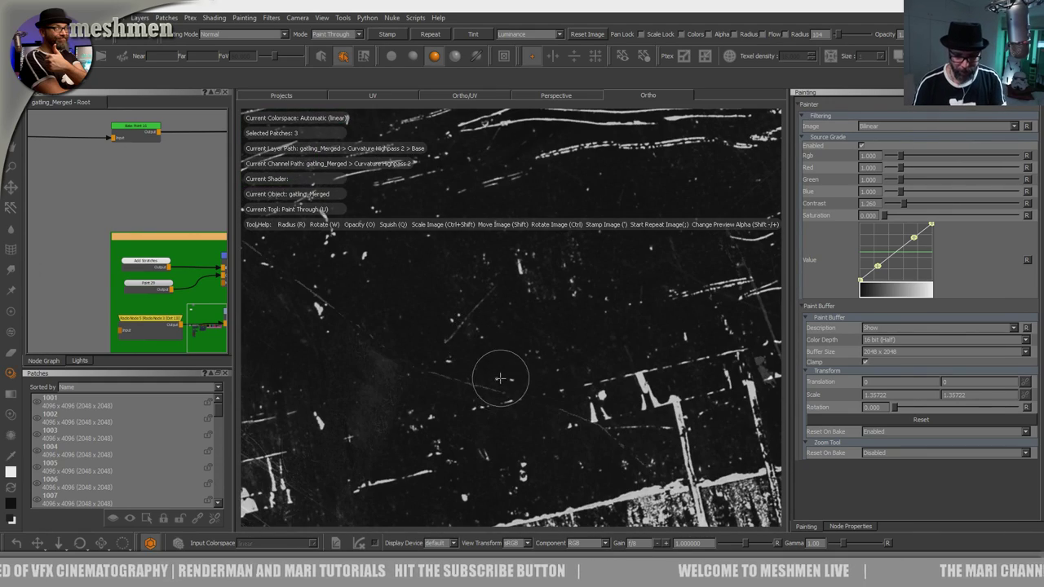
{"action": "right_click_drag", "start_coordinate": [499, 382], "coordinate": [521, 399], "text": "alt"}
{"action": "mouse_move", "coordinate": [522, 398]}
{"action": "left_mouse_down", "text": "alt"}
{"action": "mouse_move", "coordinate": [506, 380]}
{"action": "mouse_move", "coordinate": [522, 331]}
{"action": "left_mouse_up", "text": "alt"}
{"action": "right_click_drag", "start_coordinate": [522, 331], "coordinate": [485, 330], "text": "alt"}
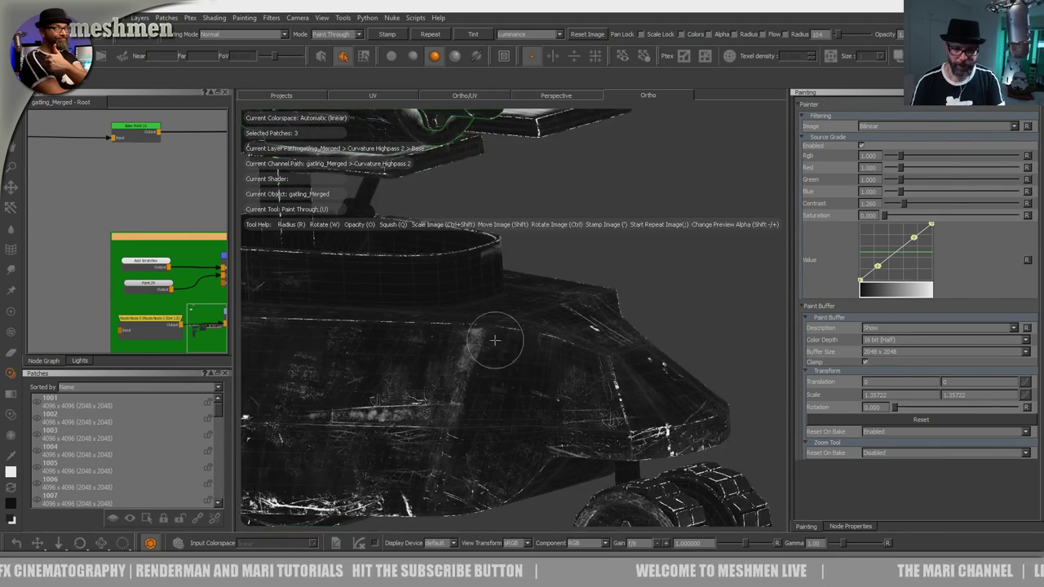
{"action": "left_click_drag", "start_coordinate": [485, 331], "coordinate": [540, 337], "text": "alt"}
{"action": "right_click_drag", "start_coordinate": [541, 338], "coordinate": [481, 281], "text": "alt"}
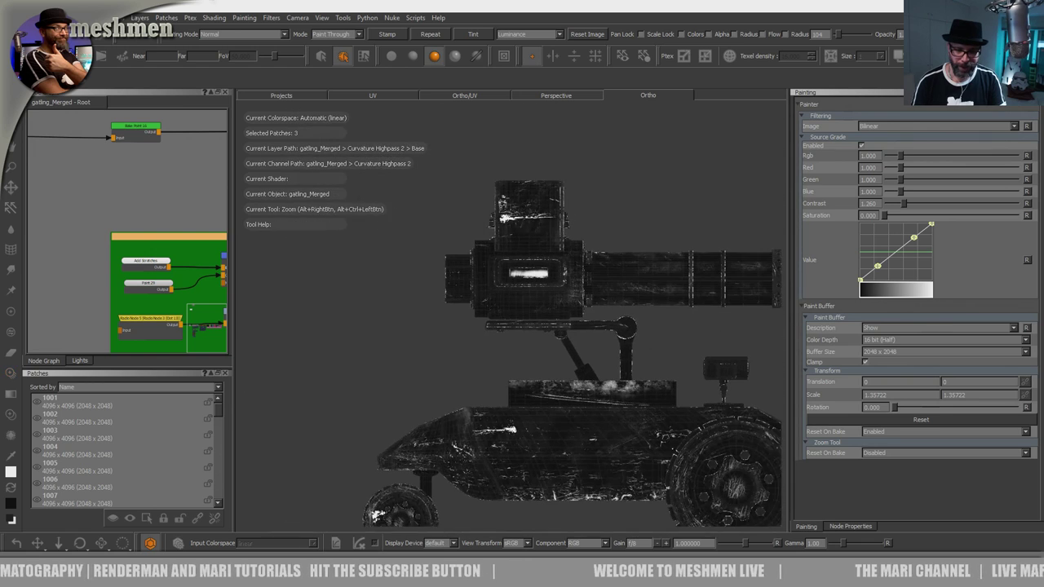
{"action": "middle_click_drag", "start_coordinate": [446, 429], "coordinate": [496, 299], "text": "alt"}
{"action": "right_click_drag", "start_coordinate": [496, 299], "coordinate": [519, 300], "text": "alt"}
Step: Select the patches of the hull and the raised turret base, then isolate them from the rest of the vehicle
{"action": "key", "text": "s"}
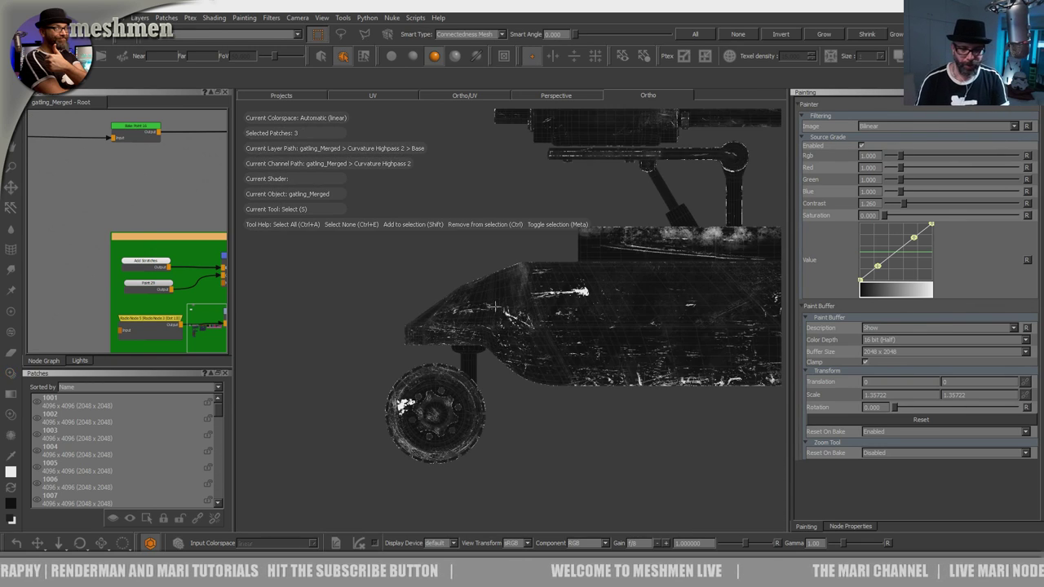
{"action": "scroll", "coordinate": [491, 305], "scroll_direction": "up", "scroll_amount": 3}
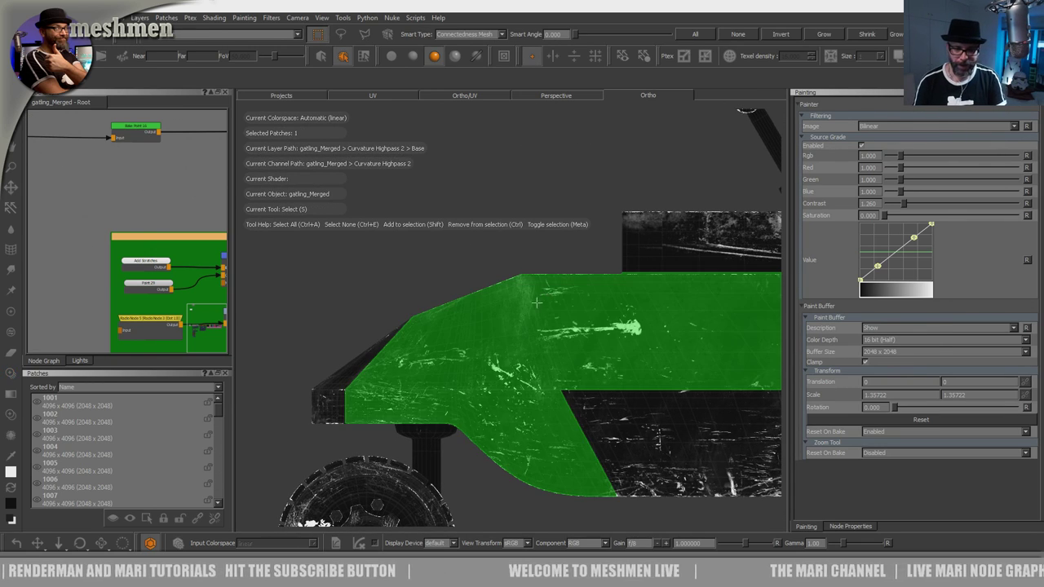
{"action": "middle_click_drag", "start_coordinate": [537, 300], "coordinate": [541, 357], "text": "alt"}
{"action": "left_click_drag", "start_coordinate": [541, 357], "coordinate": [525, 380], "text": "alt"}
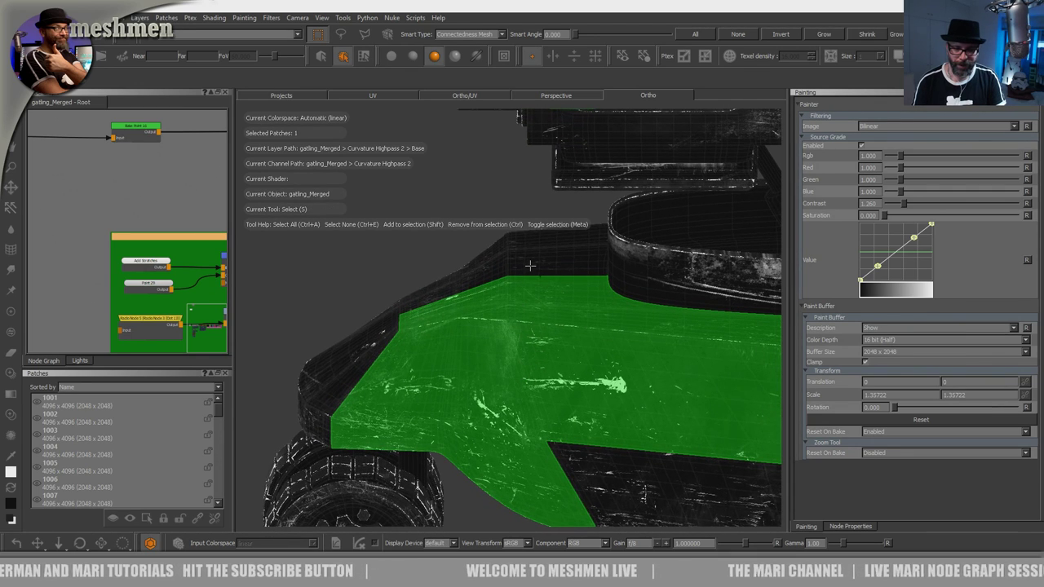
{"action": "left_click", "coordinate": [530, 266], "text": "shift"}
{"action": "left_click_drag", "start_coordinate": [536, 320], "coordinate": [431, 332], "text": "alt"}
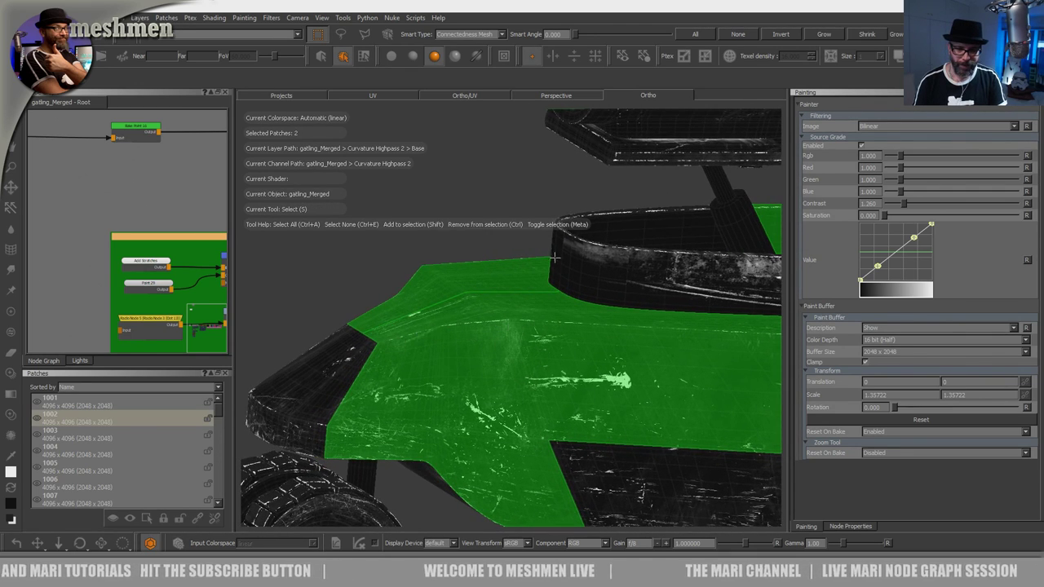
{"action": "left_click_drag", "start_coordinate": [556, 258], "coordinate": [518, 302], "text": "alt"}
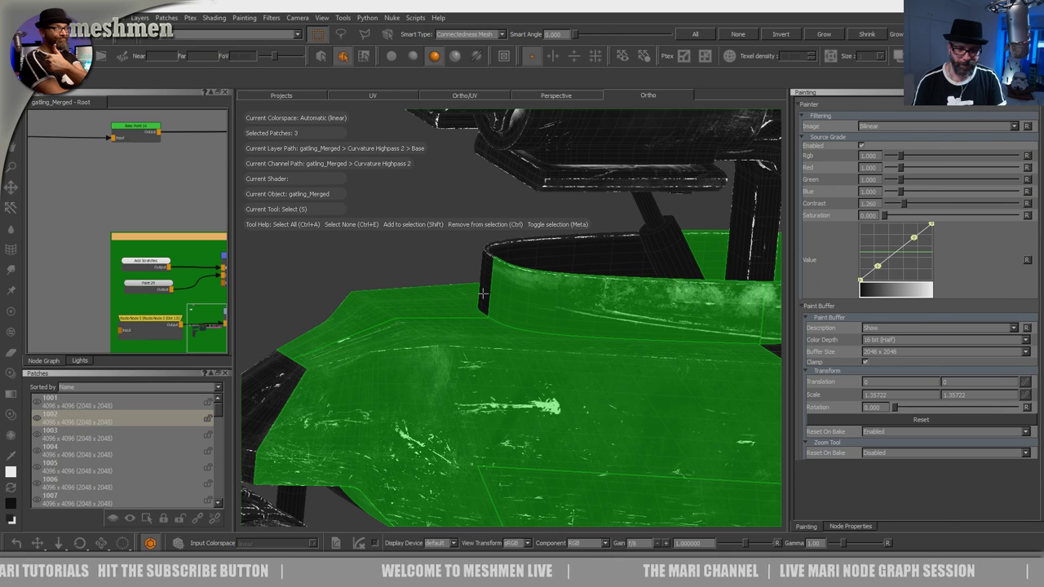
{"action": "left_click", "coordinate": [482, 295], "text": "shift"}
{"action": "left_click_drag", "start_coordinate": [456, 334], "coordinate": [528, 335], "text": "alt"}
{"action": "key", "text": "shift+h"}
Step: Reposition the scratch image over the isolated hull and turret base and paint a first stroke of scratches
{"action": "key", "text": "p"}
{"action": "middle_click_drag", "start_coordinate": [493, 314], "coordinate": [522, 342], "text": "alt"}
{"action": "scroll", "coordinate": [518, 308], "scroll_direction": "up", "scroll_amount": 5}
{"action": "mouse_move", "coordinate": [518, 308]}
{"action": "left_mouse_down", "text": "alt"}
{"action": "mouse_move", "coordinate": [505, 366]}
{"action": "mouse_move", "coordinate": [524, 351]}
{"action": "mouse_move", "coordinate": [489, 347]}
{"action": "left_mouse_up", "text": "alt"}
{"action": "right_click_drag", "start_coordinate": [490, 347], "coordinate": [420, 343], "text": "alt"}
{"action": "left_click_drag", "start_coordinate": [419, 342], "coordinate": [514, 343], "text": "alt"}
{"action": "right_click_drag", "start_coordinate": [514, 343], "coordinate": [482, 342], "text": "alt"}
{"action": "middle_click_drag", "start_coordinate": [482, 342], "coordinate": [408, 361], "text": "alt"}
{"action": "mouse_move", "coordinate": [407, 361]}
{"action": "left_mouse_down", "text": "alt"}
{"action": "mouse_move", "coordinate": [433, 375]}
{"action": "mouse_move", "coordinate": [424, 407]}
{"action": "left_mouse_up", "text": "alt"}
{"action": "key", "text": "j"}
{"action": "left_click_drag", "start_coordinate": [498, 377], "coordinate": [515, 367], "text": "shift"}
{"action": "mouse_move", "coordinate": [516, 367]}
{"action": "left_mouse_down"}
{"action": "mouse_move", "coordinate": [438, 396]}
{"action": "mouse_move", "coordinate": [445, 390]}
{"action": "left_mouse_up"}
{"action": "middle_click_drag", "start_coordinate": [444, 389], "coordinate": [481, 342], "text": "alt"}
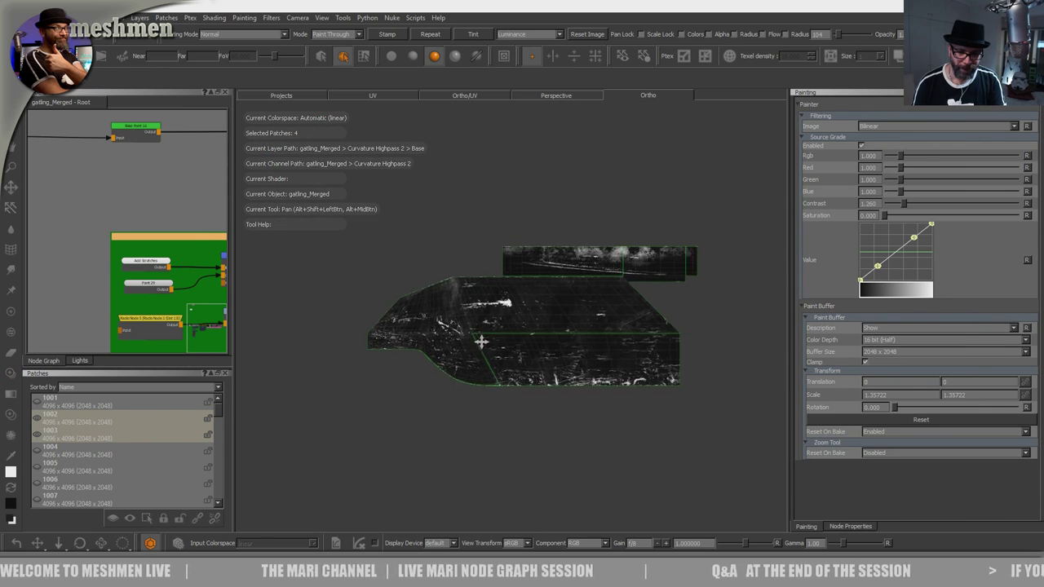
Step: Move the scratch image over the turret base's side wall and paint long horizontal scratches across it
{"action": "middle_click_drag", "start_coordinate": [531, 308], "coordinate": [647, 329], "text": "alt"}
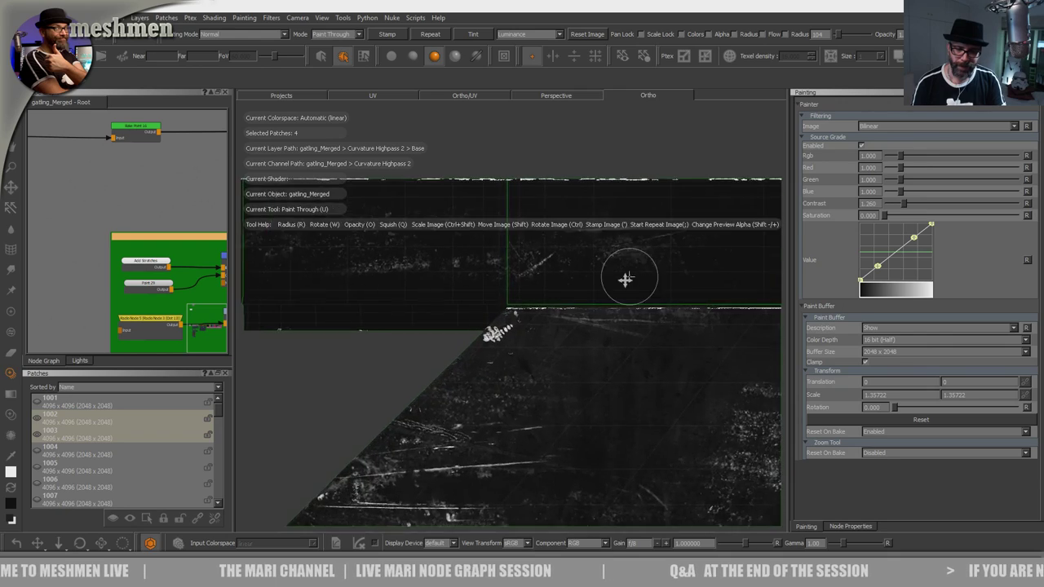
{"action": "middle_click_drag", "start_coordinate": [570, 355], "coordinate": [505, 369], "text": "alt"}
{"action": "mouse_move", "coordinate": [535, 387]}
{"action": "left_mouse_down", "text": "shift"}
{"action": "mouse_move", "coordinate": [419, 438]}
{"action": "mouse_move", "coordinate": [448, 431]}
{"action": "mouse_move", "coordinate": [406, 326]}
{"action": "mouse_move", "coordinate": [424, 285]}
{"action": "left_mouse_up", "text": "shift"}
{"action": "mouse_move", "coordinate": [449, 252]}
{"action": "left_mouse_down", "text": "shift"}
{"action": "mouse_move", "coordinate": [456, 492]}
{"action": "mouse_move", "coordinate": [484, 354]}
{"action": "mouse_move", "coordinate": [485, 463]}
{"action": "mouse_move", "coordinate": [501, 454]}
{"action": "left_mouse_up", "text": "shift"}
{"action": "left_click_drag", "start_coordinate": [632, 393], "coordinate": [626, 389]}
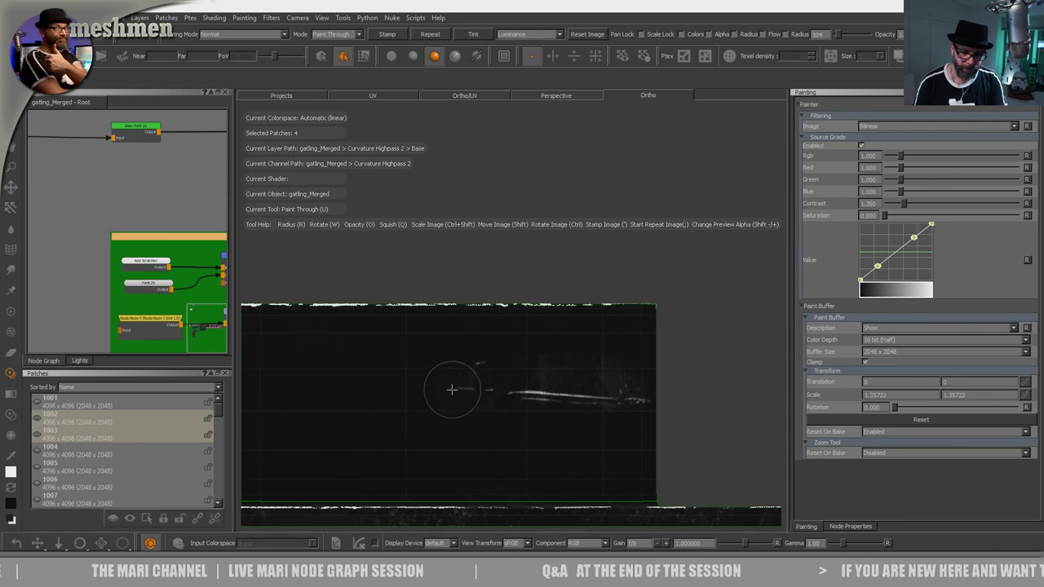
{"action": "left_click_drag", "start_coordinate": [331, 387], "coordinate": [269, 397]}
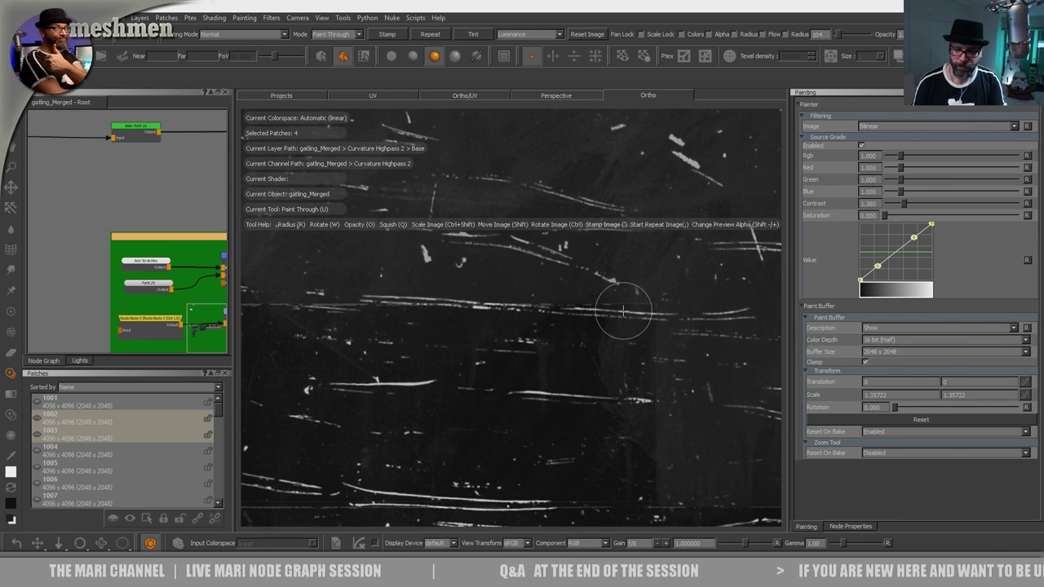
Step: Set the source grade's contrast to 1.55 and paint more horizontal scratches and a chip along the turret base's side wall
{"action": "left_click_drag", "start_coordinate": [903, 207], "coordinate": [907, 206]}
{"action": "left_click_drag", "start_coordinate": [589, 410], "coordinate": [293, 401]}
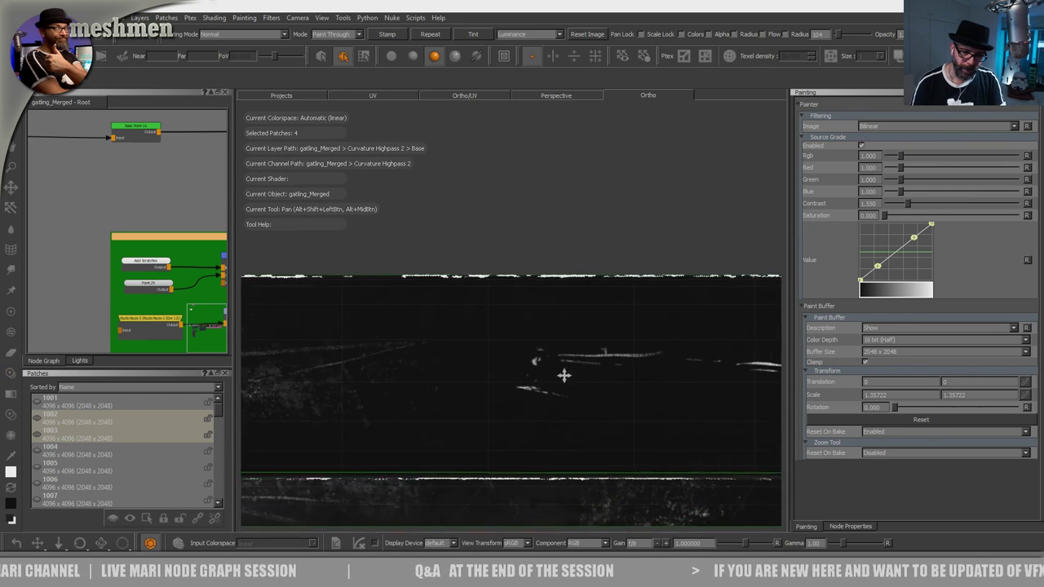
{"action": "left_click_drag", "start_coordinate": [517, 366], "coordinate": [517, 406], "text": "shift"}
{"action": "left_click", "coordinate": [461, 322]}
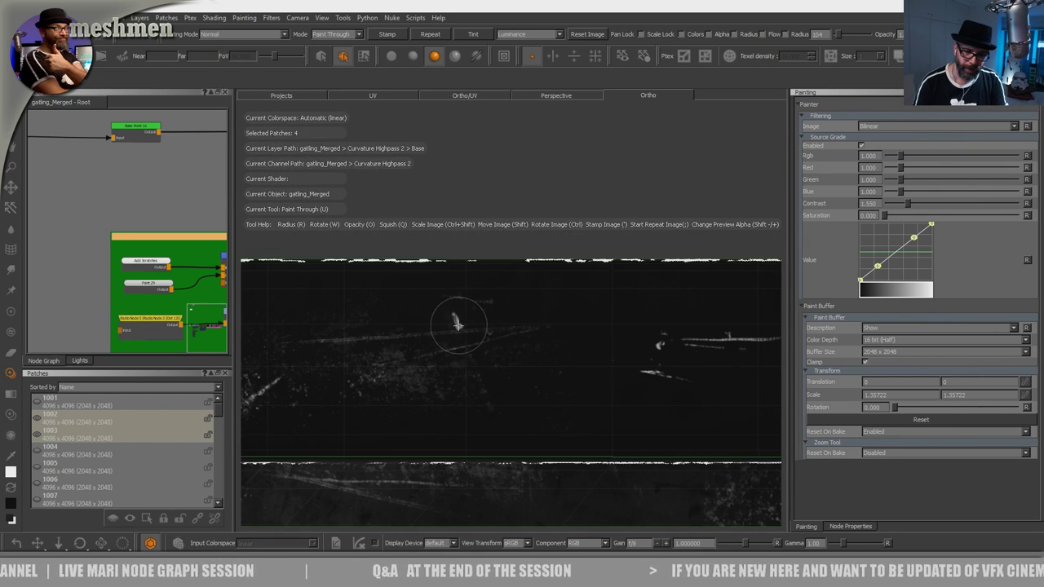
Step: Shift the scratch image along the turret base's side wall and paint small chips and short scratches near the speckled area
{"action": "middle_click_drag", "start_coordinate": [393, 355], "coordinate": [668, 336], "text": "alt"}
{"action": "mouse_move", "coordinate": [531, 366]}
{"action": "left_mouse_down", "text": "shift"}
{"action": "mouse_move", "coordinate": [494, 387]}
{"action": "mouse_move", "coordinate": [510, 384]}
{"action": "left_mouse_up", "text": "shift"}
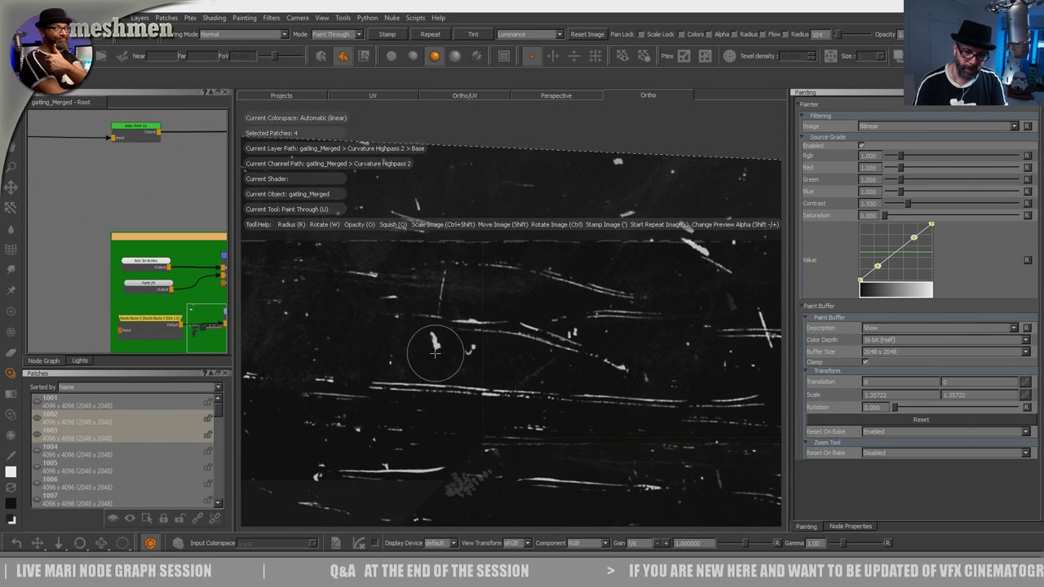
{"action": "left_click", "coordinate": [438, 347]}
{"action": "middle_click_drag", "start_coordinate": [475, 356], "coordinate": [563, 373], "text": "alt"}
{"action": "mouse_move", "coordinate": [564, 372]}
{"action": "left_mouse_down", "text": "alt"}
{"action": "mouse_move", "coordinate": [529, 370]}
{"action": "mouse_move", "coordinate": [529, 361]}
{"action": "left_mouse_up", "text": "alt"}
{"action": "left_click_drag", "start_coordinate": [429, 349], "coordinate": [418, 362], "text": "shift"}
{"action": "left_click", "coordinate": [429, 361]}
{"action": "mouse_move", "coordinate": [393, 312]}
{"action": "left_mouse_down"}
{"action": "mouse_move", "coordinate": [371, 313]}
{"action": "mouse_move", "coordinate": [470, 367]}
{"action": "left_mouse_up"}
{"action": "left_click", "coordinate": [412, 312]}
Step: Reposition the scratch image on the turret base's adjacent wall patch and paint long curved scratches, small chips and marks near its upper corner
{"action": "right_click_drag", "start_coordinate": [471, 367], "coordinate": [445, 383], "text": "alt"}
{"action": "left_click_drag", "start_coordinate": [446, 383], "coordinate": [522, 358], "text": "alt"}
{"action": "right_click_drag", "start_coordinate": [497, 346], "coordinate": [519, 323], "text": "alt"}
{"action": "left_click_drag", "start_coordinate": [520, 324], "coordinate": [530, 354], "text": "alt"}
{"action": "middle_click_drag", "start_coordinate": [530, 354], "coordinate": [505, 347], "text": "alt"}
{"action": "right_click_drag", "start_coordinate": [505, 347], "coordinate": [500, 368], "text": "alt"}
{"action": "left_click_drag", "start_coordinate": [501, 370], "coordinate": [484, 376], "text": "shift"}
{"action": "left_click_drag", "start_coordinate": [548, 375], "coordinate": [514, 366]}
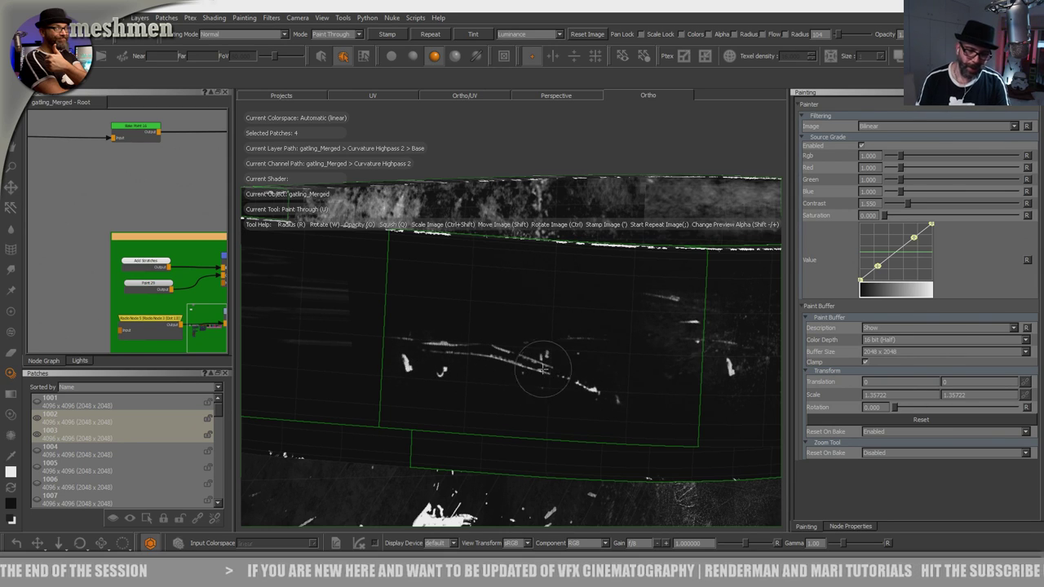
{"action": "left_click_drag", "start_coordinate": [412, 356], "coordinate": [423, 313]}
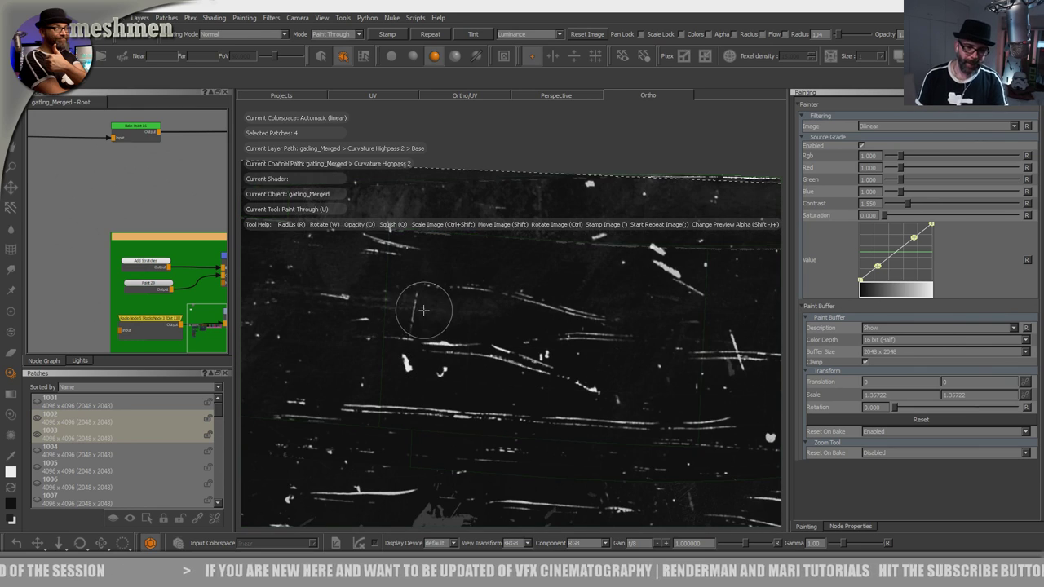
{"action": "mouse_move", "coordinate": [453, 346]}
{"action": "left_mouse_down"}
{"action": "mouse_move", "coordinate": [461, 326]}
{"action": "mouse_move", "coordinate": [495, 341]}
{"action": "mouse_move", "coordinate": [518, 318]}
{"action": "left_mouse_up"}
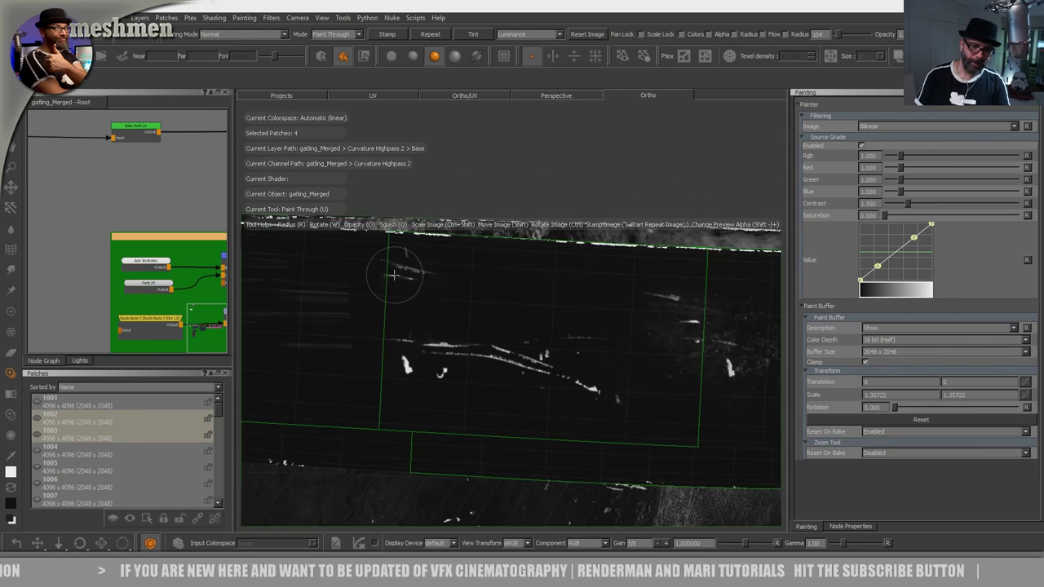
Step: Paint a faint vertical nick on the neighbouring wall patch at the turret base's end
{"action": "left_click_drag", "start_coordinate": [440, 290], "coordinate": [560, 338], "text": "alt"}
{"action": "left_click_drag", "start_coordinate": [497, 326], "coordinate": [498, 335]}
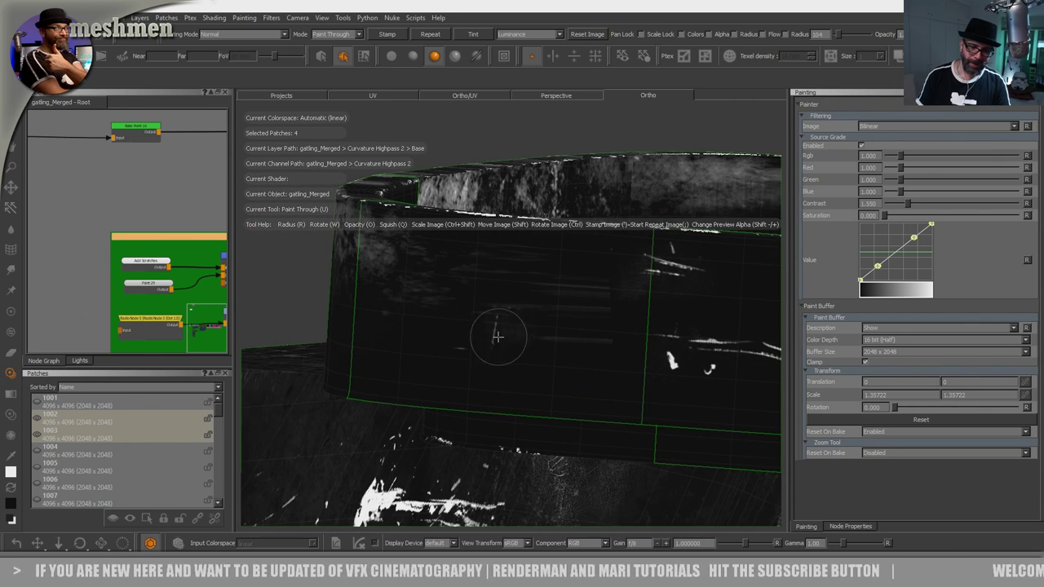
{"action": "left_click_drag", "start_coordinate": [432, 321], "coordinate": [554, 333]}
Step: Examine the painted wear around the turret base, hull and the small cylindrical pod
{"action": "right_click_drag", "start_coordinate": [555, 333], "coordinate": [449, 335], "text": "alt"}
{"action": "left_click_drag", "start_coordinate": [450, 335], "coordinate": [575, 362], "text": "alt"}
{"action": "right_click_drag", "start_coordinate": [575, 362], "coordinate": [564, 307], "text": "alt"}
{"action": "mouse_move", "coordinate": [564, 307]}
{"action": "left_mouse_down", "text": "alt"}
{"action": "mouse_move", "coordinate": [542, 355]}
{"action": "mouse_move", "coordinate": [547, 331]}
{"action": "mouse_move", "coordinate": [521, 310]}
{"action": "mouse_move", "coordinate": [525, 325]}
{"action": "left_mouse_up", "text": "alt"}
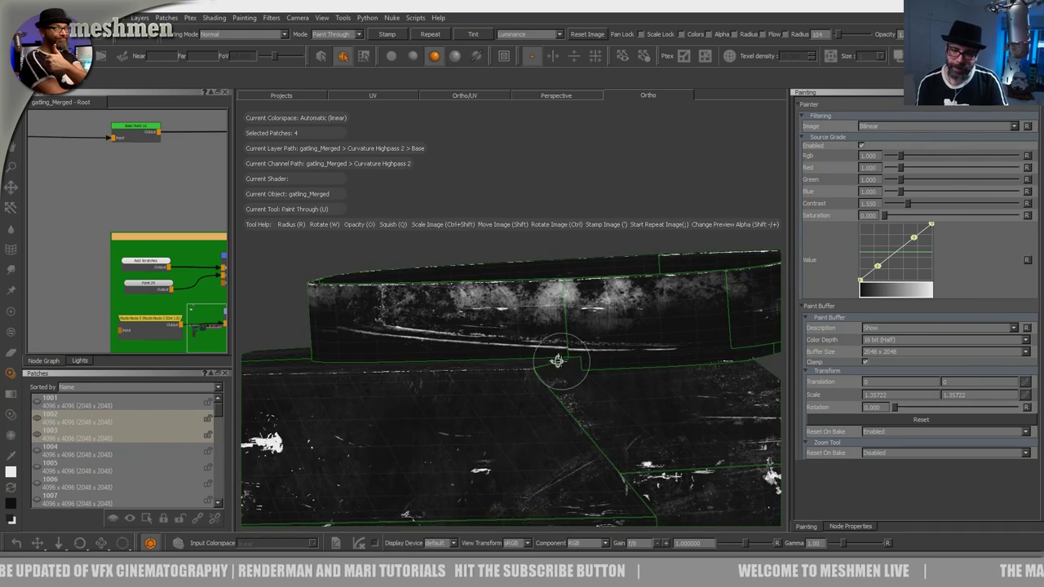
{"action": "mouse_move", "coordinate": [519, 326]}
{"action": "left_mouse_down", "text": "alt"}
{"action": "mouse_move", "coordinate": [492, 366]}
{"action": "mouse_move", "coordinate": [527, 410]}
{"action": "mouse_move", "coordinate": [533, 447]}
{"action": "mouse_move", "coordinate": [489, 449]}
{"action": "mouse_move", "coordinate": [476, 370]}
{"action": "mouse_move", "coordinate": [527, 413]}
{"action": "mouse_move", "coordinate": [566, 368]}
{"action": "mouse_move", "coordinate": [553, 362]}
{"action": "mouse_move", "coordinate": [530, 295]}
{"action": "mouse_move", "coordinate": [457, 351]}
{"action": "mouse_move", "coordinate": [477, 384]}
{"action": "left_mouse_up", "text": "alt"}
{"action": "left_click_drag", "start_coordinate": [417, 369], "coordinate": [507, 339], "text": "alt"}
{"action": "middle_click_drag", "start_coordinate": [506, 339], "coordinate": [380, 376], "text": "alt"}
{"action": "right_click_drag", "start_coordinate": [380, 376], "coordinate": [573, 299], "text": "alt"}
{"action": "middle_click_drag", "start_coordinate": [574, 299], "coordinate": [473, 375], "text": "alt"}
{"action": "mouse_move", "coordinate": [489, 367]}
{"action": "left_mouse_down", "text": "alt"}
{"action": "mouse_move", "coordinate": [417, 363]}
{"action": "mouse_move", "coordinate": [446, 389]}
{"action": "mouse_move", "coordinate": [469, 353]}
{"action": "left_mouse_up", "text": "alt"}
Step: Select the small cylindrical pod above the large wheel, isolate and frame it, then clear the patch selection
{"action": "left_click", "coordinate": [11, 107]}
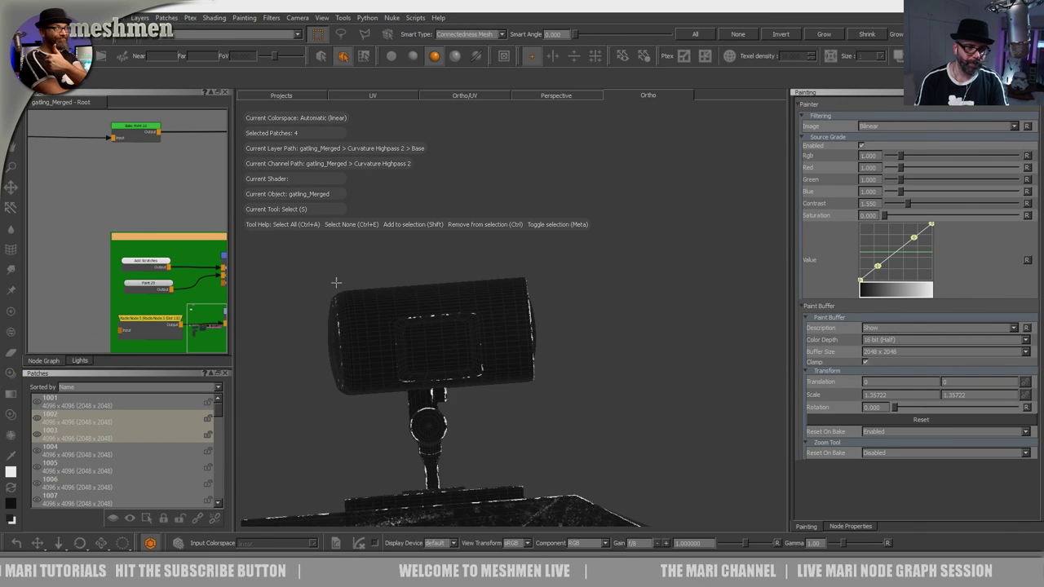
{"action": "key", "text": "f"}
{"action": "middle_click_drag", "start_coordinate": [331, 316], "coordinate": [209, 340], "text": "alt"}
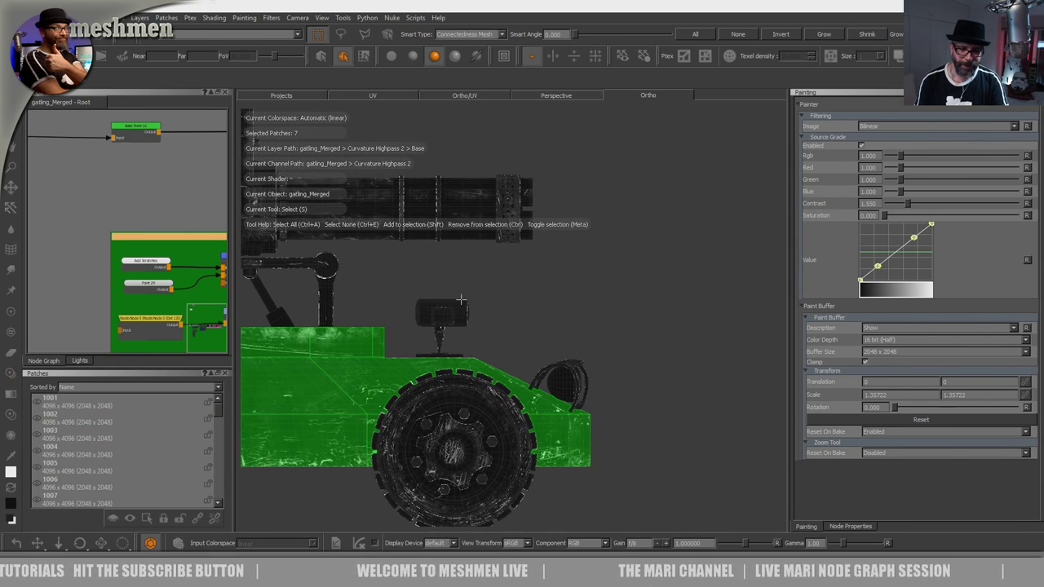
{"action": "left_click_drag", "start_coordinate": [479, 328], "coordinate": [481, 329]}
{"action": "key", "text": "shift+h"}
{"action": "key", "text": "f"}
{"action": "left_click_drag", "start_coordinate": [499, 289], "coordinate": [444, 338], "text": "alt"}
{"action": "right_click_drag", "start_coordinate": [444, 339], "coordinate": [456, 349], "text": "alt"}
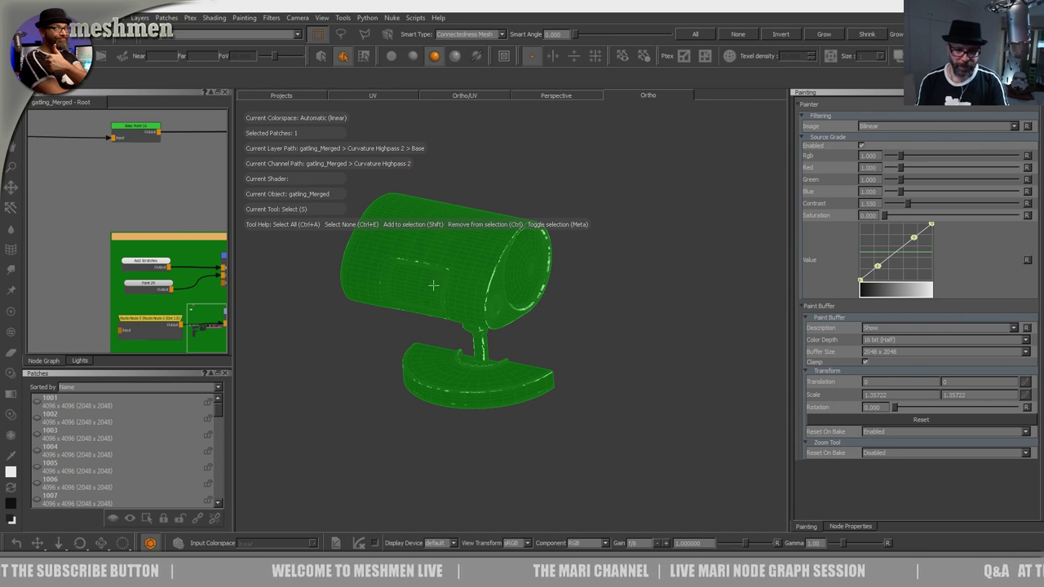
{"action": "middle_click_drag", "start_coordinate": [432, 287], "coordinate": [462, 318], "text": "alt"}
{"action": "right_click_drag", "start_coordinate": [462, 318], "coordinate": [603, 220], "text": "alt"}
{"action": "left_click", "coordinate": [660, 177]}
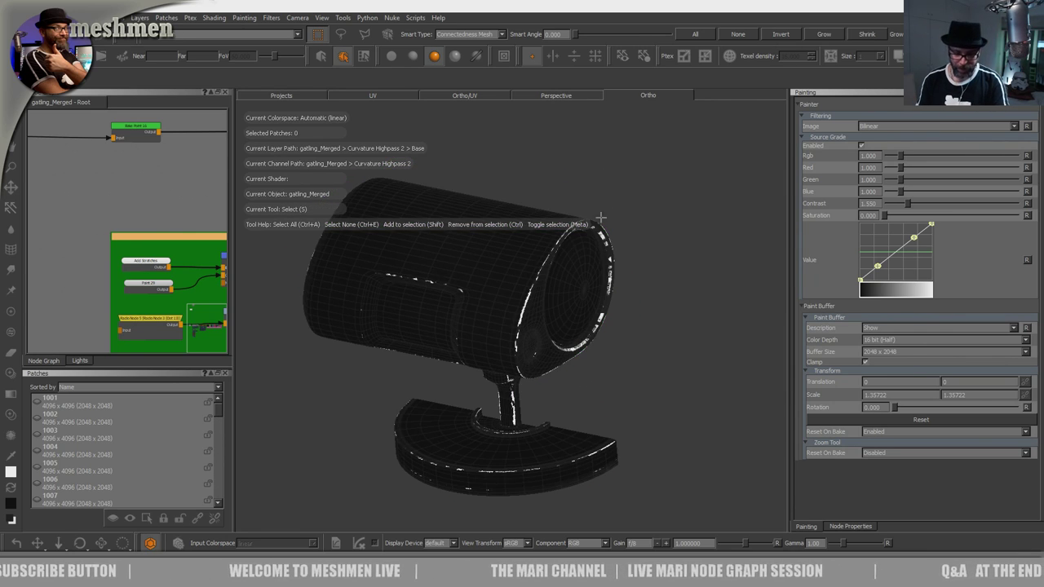
Step: Rotate the scratch image over the isolated pod and paint scratches along the upper part of its cylindrical shell
{"action": "key", "text": "p"}
{"action": "middle_click_drag", "start_coordinate": [428, 272], "coordinate": [496, 296], "text": "alt"}
{"action": "right_click_drag", "start_coordinate": [496, 296], "coordinate": [555, 253], "text": "alt"}
{"action": "left_click_drag", "start_coordinate": [510, 252], "coordinate": [517, 392], "text": "alt"}
{"action": "key", "text": "u"}
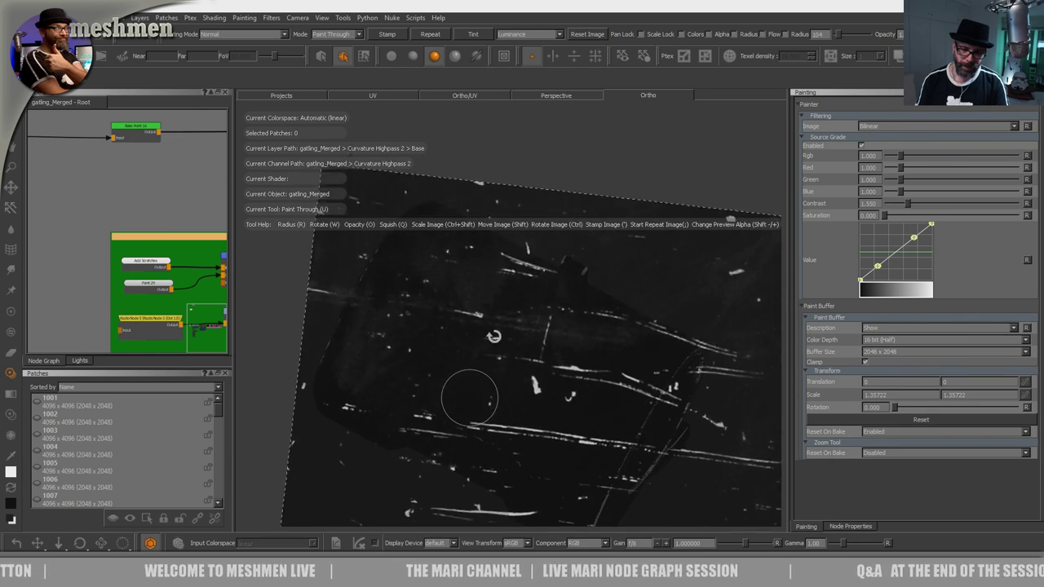
{"action": "left_click_drag", "start_coordinate": [593, 369], "coordinate": [491, 335]}
{"action": "left_click_drag", "start_coordinate": [402, 318], "coordinate": [386, 318]}
{"action": "left_click_drag", "start_coordinate": [355, 358], "coordinate": [356, 357]}
Step: Examine the pod's shell, stem and base from different angles to judge the new scratches
{"action": "right_click_drag", "start_coordinate": [410, 326], "coordinate": [451, 300], "text": "alt"}
{"action": "left_click_drag", "start_coordinate": [452, 300], "coordinate": [487, 317], "text": "alt"}
{"action": "right_click_drag", "start_coordinate": [487, 316], "coordinate": [487, 331], "text": "alt"}
{"action": "left_click_drag", "start_coordinate": [484, 336], "coordinate": [452, 344], "text": "alt"}
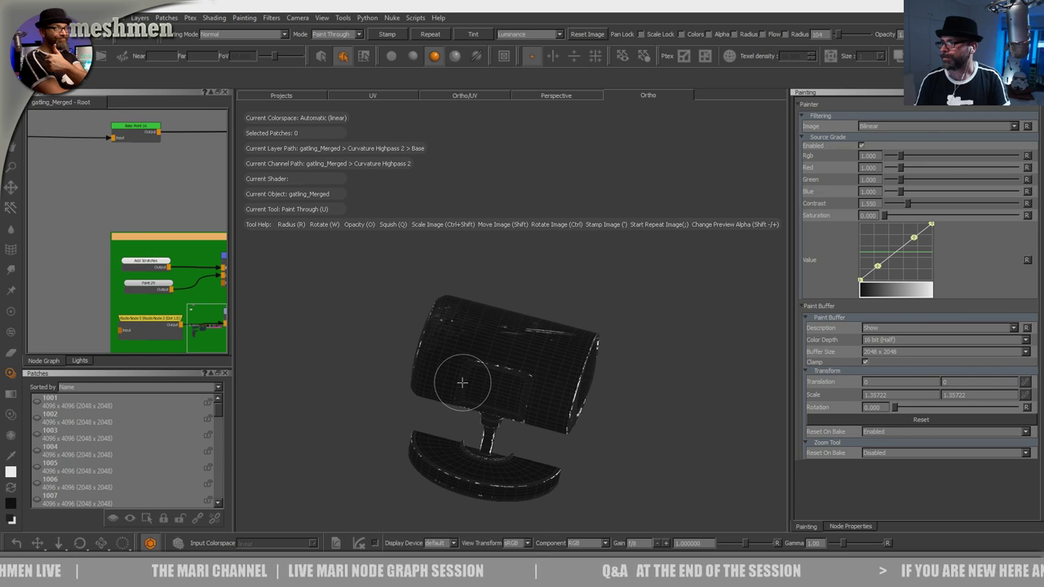
{"action": "middle_click_drag", "start_coordinate": [480, 391], "coordinate": [505, 356], "text": "alt"}
{"action": "right_click_drag", "start_coordinate": [506, 356], "coordinate": [503, 357], "text": "alt"}
{"action": "left_click_drag", "start_coordinate": [503, 356], "coordinate": [499, 342], "text": "alt"}
{"action": "middle_click_drag", "start_coordinate": [499, 342], "coordinate": [530, 339], "text": "alt"}
{"action": "right_click_drag", "start_coordinate": [530, 340], "coordinate": [503, 342], "text": "alt"}
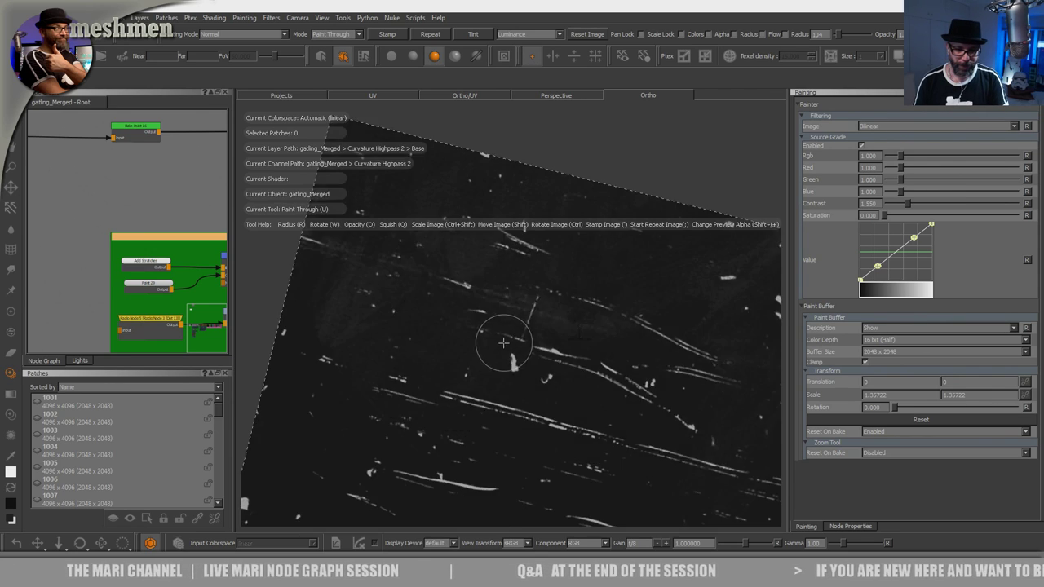
Step: Move the scratch image over the pod's side and paint speckles and short scratches between its rounded end and the recessed panel
{"action": "key", "text": "a"}
{"action": "middle_click_drag", "start_coordinate": [504, 343], "coordinate": [480, 328], "text": "alt"}
{"action": "right_click_drag", "start_coordinate": [480, 329], "coordinate": [492, 328], "text": "alt"}
{"action": "middle_click_drag", "start_coordinate": [493, 328], "coordinate": [534, 300], "text": "alt"}
{"action": "right_click_drag", "start_coordinate": [534, 300], "coordinate": [626, 293], "text": "alt"}
{"action": "middle_click_drag", "start_coordinate": [626, 293], "coordinate": [492, 340], "text": "alt"}
{"action": "right_click_drag", "start_coordinate": [562, 327], "coordinate": [554, 327], "text": "alt"}
{"action": "middle_click_drag", "start_coordinate": [562, 343], "coordinate": [505, 368], "text": "alt"}
{"action": "right_click_drag", "start_coordinate": [506, 368], "coordinate": [532, 399], "text": "alt"}
{"action": "mouse_move", "coordinate": [532, 400]}
{"action": "left_mouse_down", "text": "shift"}
{"action": "mouse_move", "coordinate": [612, 458]}
{"action": "mouse_move", "coordinate": [594, 395]}
{"action": "left_mouse_up", "text": "shift"}
{"action": "left_click_drag", "start_coordinate": [594, 376], "coordinate": [595, 375]}
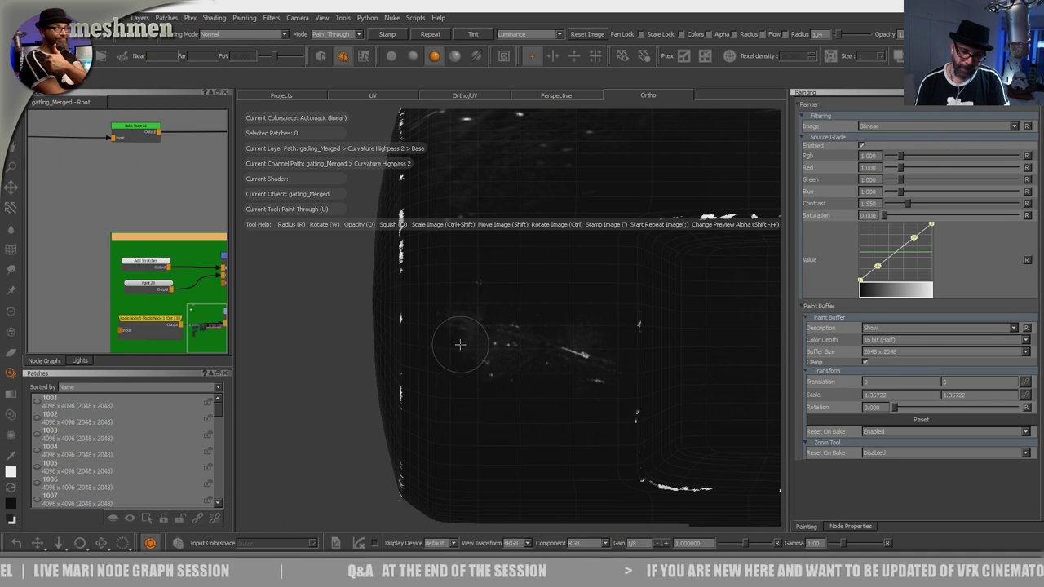
{"action": "left_click_drag", "start_coordinate": [626, 317], "coordinate": [620, 329]}
{"action": "left_click_drag", "start_coordinate": [569, 287], "coordinate": [594, 281]}
Step: Rotate and reposition the scratch image and paint more short scratches around the pod's rounded end and recessed panel
{"action": "right_click_drag", "start_coordinate": [606, 294], "coordinate": [522, 301], "text": "alt"}
{"action": "left_click_drag", "start_coordinate": [522, 301], "coordinate": [535, 348], "text": "alt"}
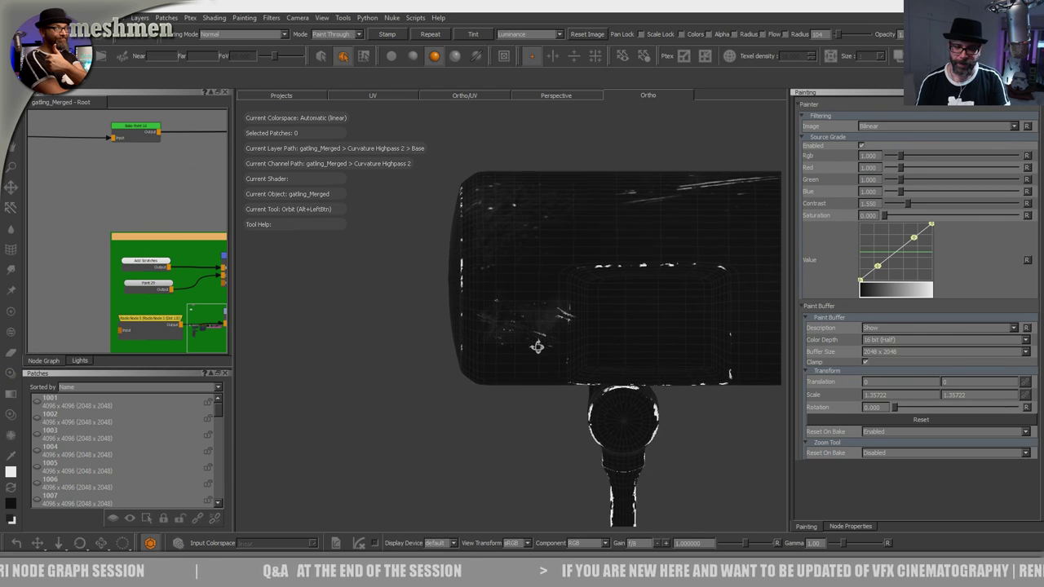
{"action": "middle_click_drag", "start_coordinate": [536, 347], "coordinate": [534, 391], "text": "alt"}
{"action": "left_click_drag", "start_coordinate": [531, 314], "coordinate": [532, 343], "text": "alt"}
{"action": "middle_click_drag", "start_coordinate": [533, 343], "coordinate": [526, 367], "text": "alt"}
{"action": "right_click_drag", "start_coordinate": [526, 366], "coordinate": [549, 347], "text": "alt"}
{"action": "mouse_move", "coordinate": [550, 347]}
{"action": "left_mouse_down", "text": "alt"}
{"action": "mouse_move", "coordinate": [554, 368]}
{"action": "mouse_move", "coordinate": [541, 392]}
{"action": "left_mouse_up", "text": "alt"}
{"action": "left_click_drag", "start_coordinate": [606, 291], "coordinate": [459, 382], "text": "ctrl"}
{"action": "left_click_drag", "start_coordinate": [524, 421], "coordinate": [595, 339], "text": "shift"}
{"action": "left_click_drag", "start_coordinate": [589, 332], "coordinate": [594, 326]}
{"action": "left_click_drag", "start_coordinate": [505, 338], "coordinate": [508, 338]}
{"action": "left_click_drag", "start_coordinate": [561, 305], "coordinate": [568, 298]}
Step: Swap the foreground and background colours and paint a short stroke on the pod's side near its rounded end
{"action": "middle_click_drag", "start_coordinate": [600, 308], "coordinate": [529, 324], "text": "alt"}
{"action": "mouse_move", "coordinate": [529, 326]}
{"action": "right_mouse_down", "text": "alt"}
{"action": "mouse_move", "coordinate": [481, 363]}
{"action": "mouse_move", "coordinate": [501, 335]}
{"action": "right_mouse_up", "text": "alt"}
{"action": "middle_click_drag", "start_coordinate": [501, 335], "coordinate": [499, 354], "text": "alt"}
{"action": "key", "text": "x"}
{"action": "left_click_drag", "start_coordinate": [482, 357], "coordinate": [471, 357]}
Step: Reposition the scratch image and paint two groups of short diagonal scratches just above the pod's recessed panel
{"action": "right_click_drag", "start_coordinate": [471, 357], "coordinate": [508, 329], "text": "alt"}
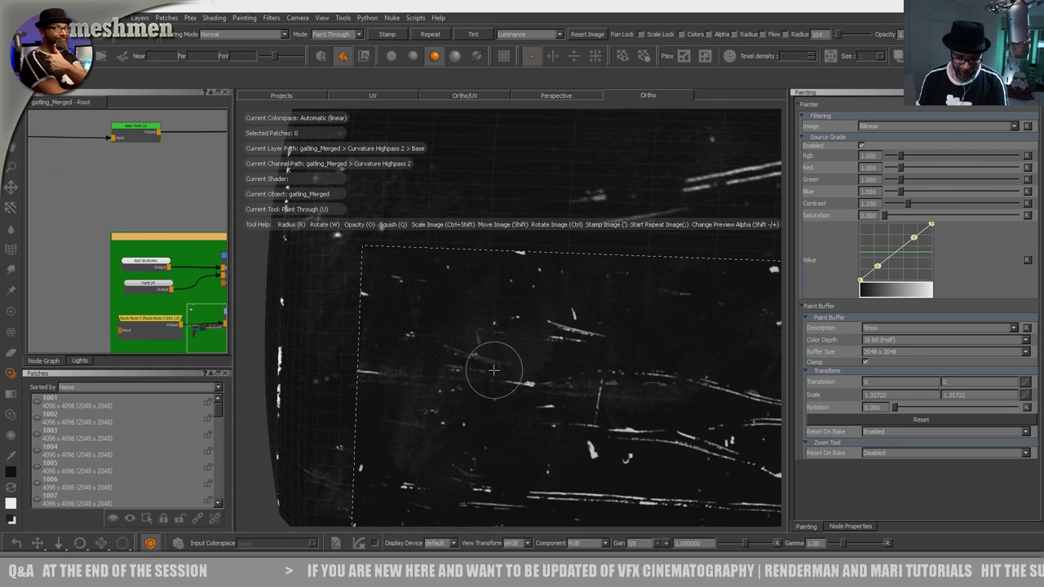
{"action": "left_click_drag", "start_coordinate": [509, 376], "coordinate": [519, 323], "text": "shift"}
{"action": "mouse_move", "coordinate": [484, 367]}
{"action": "left_mouse_down"}
{"action": "mouse_move", "coordinate": [473, 368]}
{"action": "mouse_move", "coordinate": [493, 351]}
{"action": "mouse_move", "coordinate": [465, 364]}
{"action": "mouse_move", "coordinate": [494, 358]}
{"action": "left_mouse_up"}
{"action": "right_click_drag", "start_coordinate": [526, 311], "coordinate": [480, 320], "text": "alt"}
{"action": "left_click_drag", "start_coordinate": [576, 372], "coordinate": [499, 331], "text": "shift"}
{"action": "left_click_drag", "start_coordinate": [597, 333], "coordinate": [570, 329]}
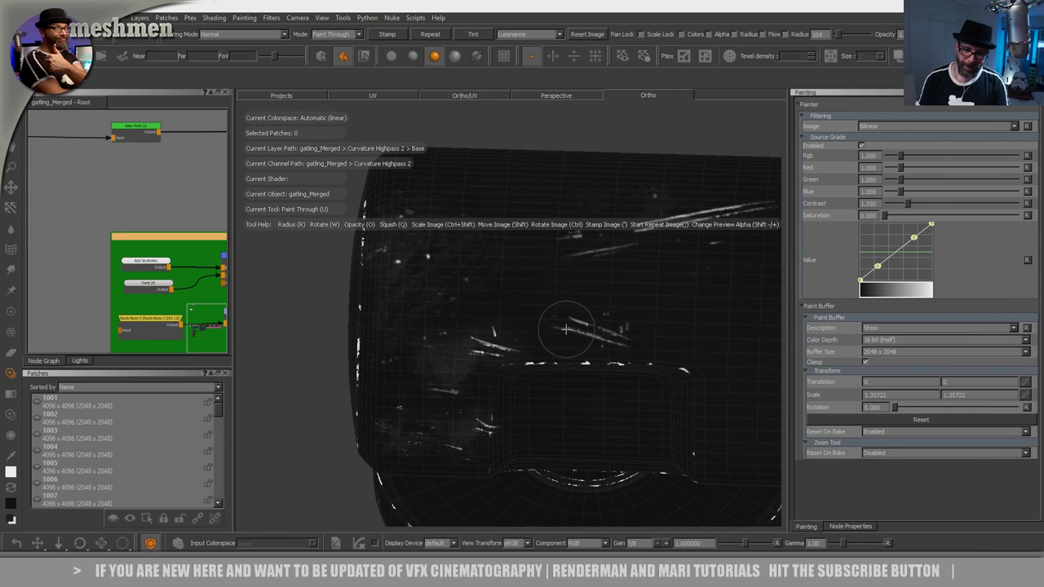
Step: Set the scratch image's contrast to 1.760 and paint short horizontal scratches above and inside the pod's recessed panel
{"action": "mouse_move", "coordinate": [480, 321]}
{"action": "left_mouse_down"}
{"action": "mouse_move", "coordinate": [483, 339]}
{"action": "mouse_move", "coordinate": [563, 321]}
{"action": "left_mouse_up"}
{"action": "right_click_drag", "start_coordinate": [564, 321], "coordinate": [509, 340], "text": "alt"}
{"action": "middle_click_drag", "start_coordinate": [508, 341], "coordinate": [484, 325], "text": "alt"}
{"action": "mouse_move", "coordinate": [484, 326]}
{"action": "left_mouse_down", "text": "alt"}
{"action": "mouse_move", "coordinate": [480, 294]}
{"action": "mouse_move", "coordinate": [487, 308]}
{"action": "left_mouse_up", "text": "alt"}
{"action": "mouse_move", "coordinate": [487, 308]}
{"action": "middle_mouse_down", "text": "alt"}
{"action": "mouse_move", "coordinate": [513, 296]}
{"action": "mouse_move", "coordinate": [494, 291]}
{"action": "middle_mouse_up", "text": "alt"}
{"action": "left_click_drag", "start_coordinate": [495, 291], "coordinate": [517, 298], "text": "alt"}
{"action": "middle_click_drag", "start_coordinate": [505, 284], "coordinate": [517, 317], "text": "alt"}
{"action": "right_click_drag", "start_coordinate": [517, 318], "coordinate": [547, 325], "text": "alt"}
{"action": "left_click_drag", "start_coordinate": [548, 324], "coordinate": [519, 334], "text": "alt"}
{"action": "right_click_drag", "start_coordinate": [519, 334], "coordinate": [512, 329], "text": "alt"}
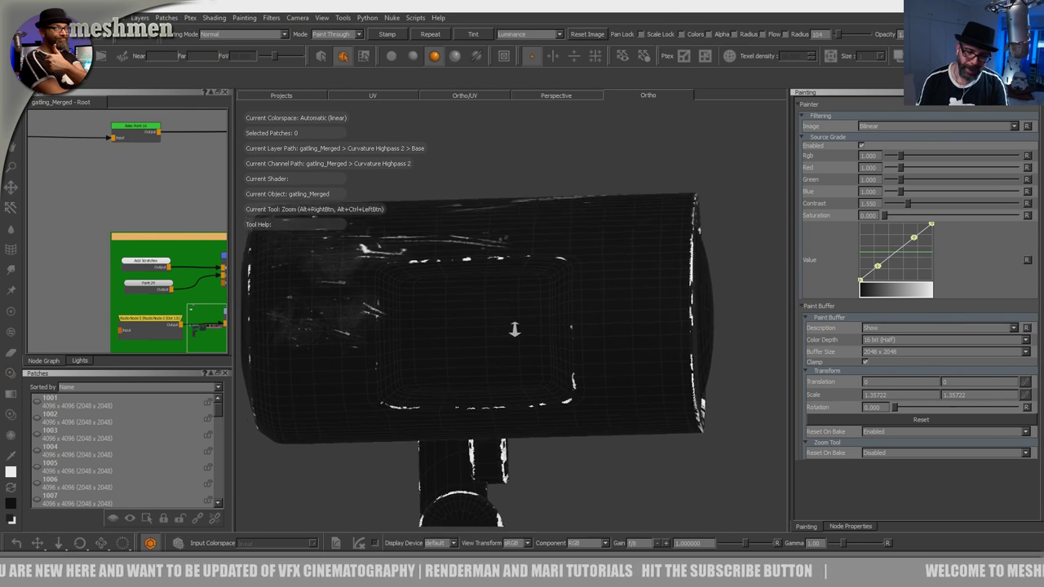
{"action": "mouse_move", "coordinate": [505, 354]}
{"action": "left_mouse_down", "text": "shift"}
{"action": "mouse_move", "coordinate": [496, 390]}
{"action": "mouse_move", "coordinate": [465, 304]}
{"action": "mouse_move", "coordinate": [470, 316]}
{"action": "left_mouse_up", "text": "shift"}
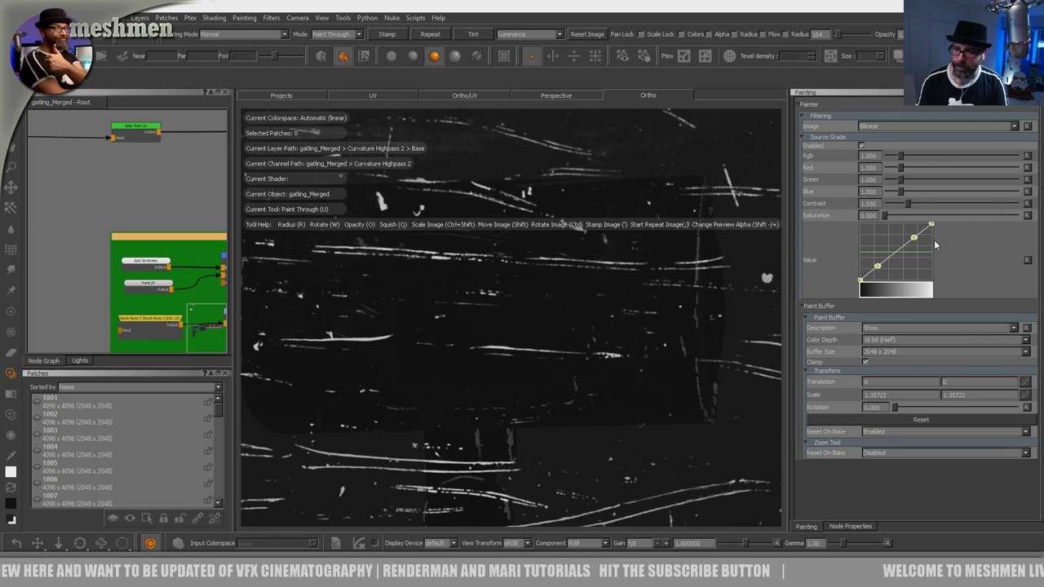
{"action": "left_click_drag", "start_coordinate": [508, 365], "coordinate": [515, 370], "text": "shift"}
{"action": "left_click_drag", "start_coordinate": [503, 308], "coordinate": [501, 309]}
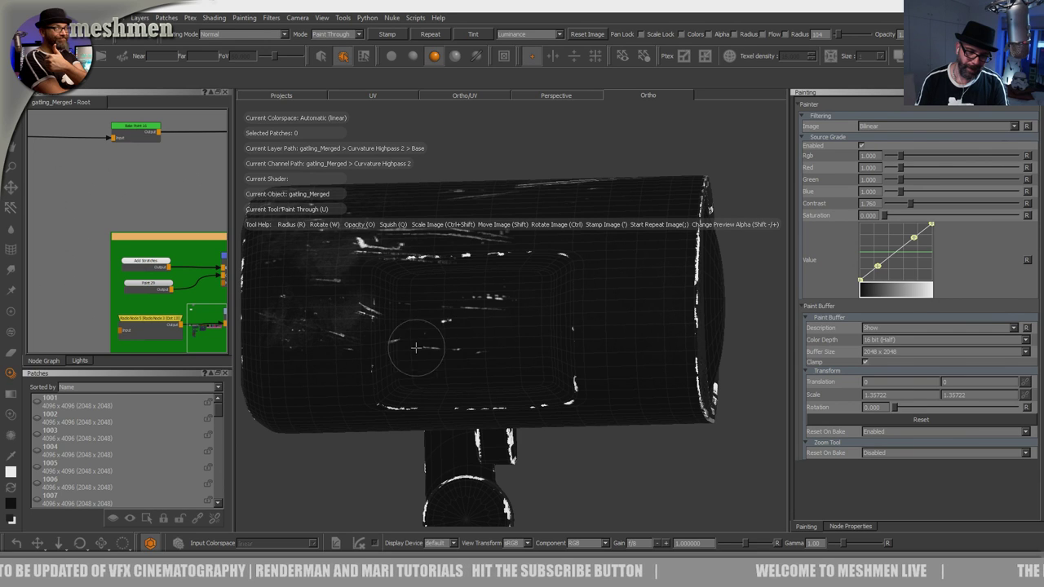
{"action": "left_click_drag", "start_coordinate": [423, 345], "coordinate": [519, 307]}
Step: Reposition the scratch image and paint short scratches between the pod's recessed panel and its open rim
{"action": "right_click_drag", "start_coordinate": [520, 307], "coordinate": [482, 342], "text": "alt"}
{"action": "mouse_move", "coordinate": [482, 342]}
{"action": "left_mouse_down", "text": "alt"}
{"action": "mouse_move", "coordinate": [461, 375]}
{"action": "mouse_move", "coordinate": [496, 343]}
{"action": "left_mouse_up", "text": "alt"}
{"action": "middle_click_drag", "start_coordinate": [496, 342], "coordinate": [428, 366], "text": "alt"}
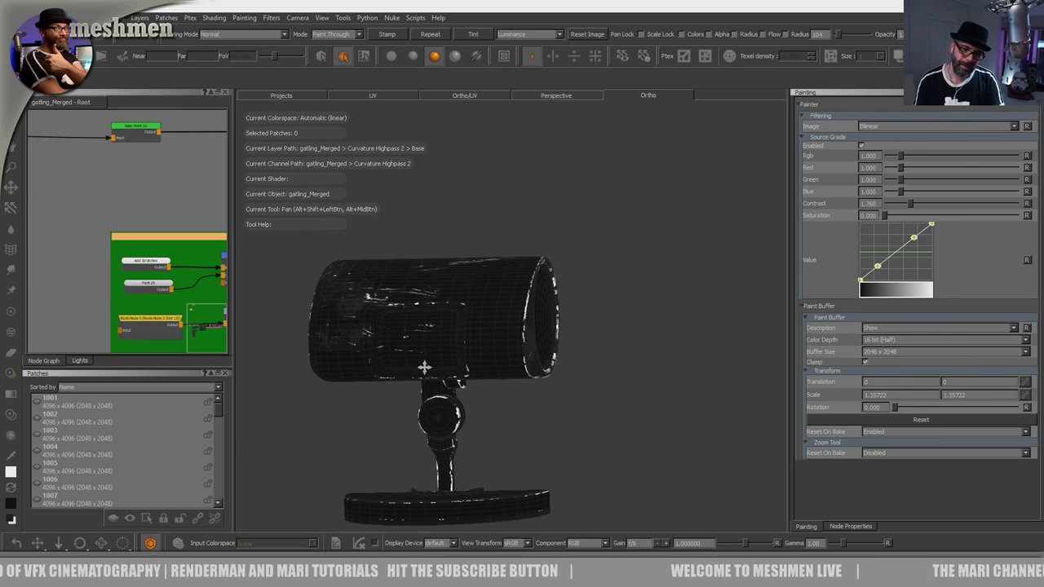
{"action": "right_click_drag", "start_coordinate": [428, 367], "coordinate": [498, 354], "text": "alt"}
{"action": "left_click_drag", "start_coordinate": [498, 354], "coordinate": [511, 373], "text": "alt"}
{"action": "mouse_move", "coordinate": [510, 373]}
{"action": "left_mouse_down", "text": "shift"}
{"action": "mouse_move", "coordinate": [492, 526]}
{"action": "mouse_move", "coordinate": [493, 512]}
{"action": "left_mouse_up", "text": "shift"}
{"action": "left_click_drag", "start_coordinate": [496, 427], "coordinate": [520, 398], "text": "shift"}
{"action": "mouse_move", "coordinate": [510, 415]}
{"action": "left_mouse_down", "text": "shift"}
{"action": "mouse_move", "coordinate": [517, 377]}
{"action": "mouse_move", "coordinate": [484, 353]}
{"action": "left_mouse_up", "text": "shift"}
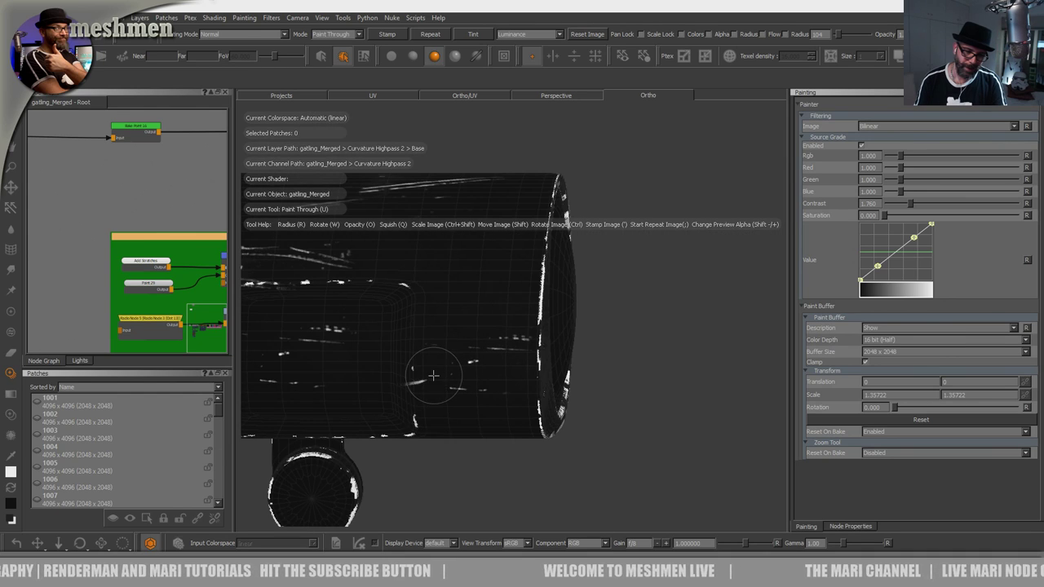
{"action": "mouse_move", "coordinate": [473, 354]}
{"action": "left_mouse_down", "text": "alt"}
{"action": "mouse_move", "coordinate": [496, 366]}
{"action": "mouse_move", "coordinate": [485, 366]}
{"action": "mouse_move", "coordinate": [492, 413]}
{"action": "mouse_move", "coordinate": [522, 435]}
{"action": "left_mouse_up", "text": "alt"}
{"action": "mouse_move", "coordinate": [531, 350]}
{"action": "left_mouse_down"}
{"action": "mouse_move", "coordinate": [482, 353]}
{"action": "mouse_move", "coordinate": [503, 326]}
{"action": "left_mouse_up"}
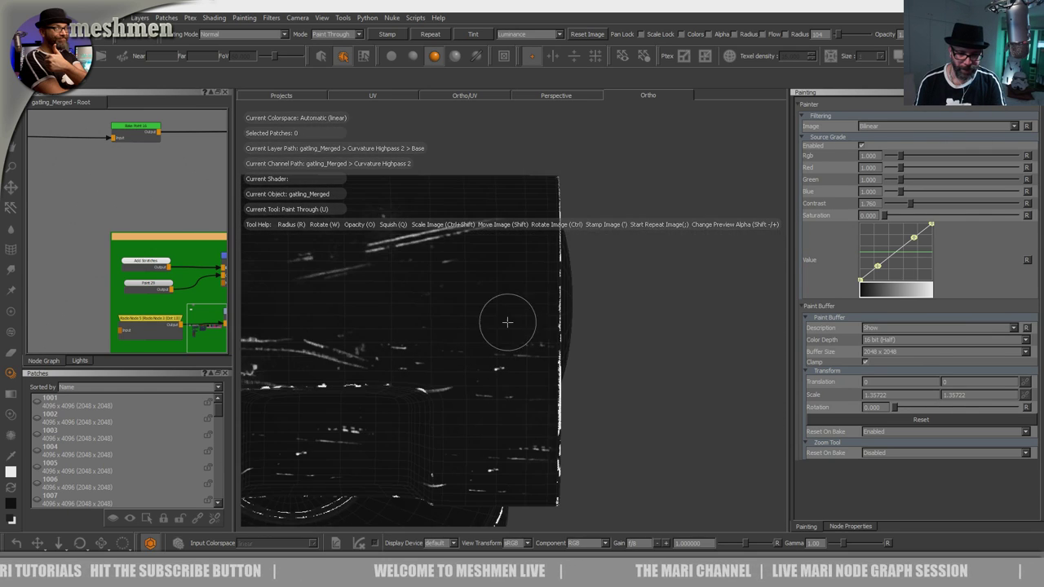
Step: Reposition the scratch image and paint light wear on the tapered lobe beside the pod's round front face
{"action": "right_click_drag", "start_coordinate": [503, 326], "coordinate": [431, 399], "text": "alt"}
{"action": "mouse_move", "coordinate": [431, 399]}
{"action": "left_mouse_down", "text": "alt"}
{"action": "mouse_move", "coordinate": [446, 360]}
{"action": "mouse_move", "coordinate": [471, 368]}
{"action": "left_mouse_up", "text": "alt"}
{"action": "mouse_move", "coordinate": [307, 358]}
{"action": "left_mouse_down", "text": "alt"}
{"action": "mouse_move", "coordinate": [442, 368]}
{"action": "mouse_move", "coordinate": [489, 348]}
{"action": "mouse_move", "coordinate": [366, 351]}
{"action": "left_mouse_up", "text": "alt"}
{"action": "right_click_drag", "start_coordinate": [551, 340], "coordinate": [532, 335], "text": "alt"}
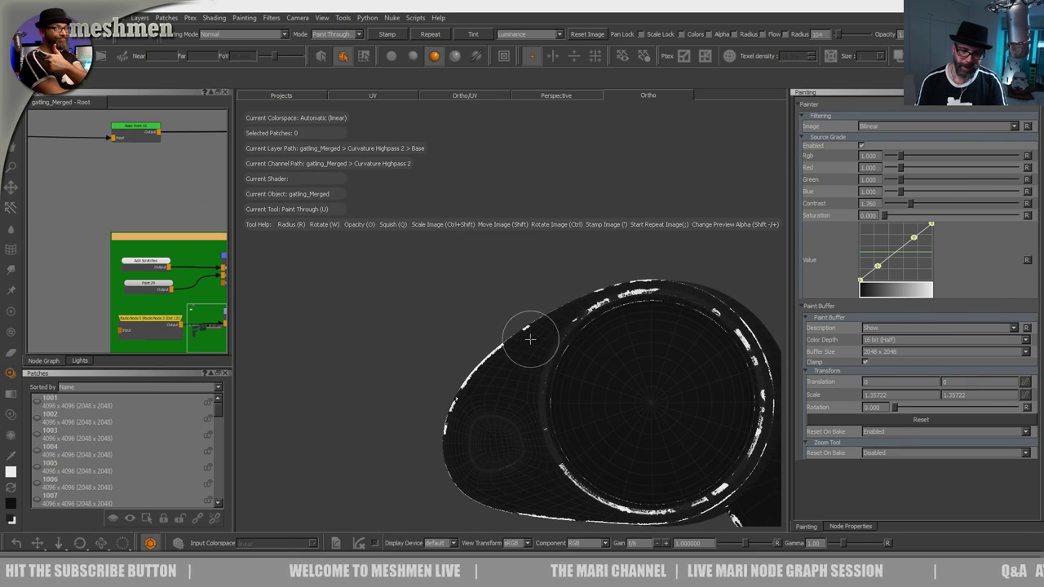
{"action": "scroll", "coordinate": [531, 335], "scroll_direction": "up", "scroll_amount": 8}
{"action": "left_click_drag", "start_coordinate": [445, 354], "coordinate": [395, 305], "text": "shift"}
{"action": "left_click_drag", "start_coordinate": [475, 345], "coordinate": [326, 367], "text": "shift"}
{"action": "left_click_drag", "start_coordinate": [418, 352], "coordinate": [371, 269], "text": "shift"}
{"action": "left_click_drag", "start_coordinate": [448, 336], "coordinate": [424, 282], "text": "shift"}
{"action": "left_click_drag", "start_coordinate": [472, 303], "coordinate": [464, 345]}
{"action": "scroll", "coordinate": [481, 318], "scroll_direction": "down", "scroll_amount": 5}
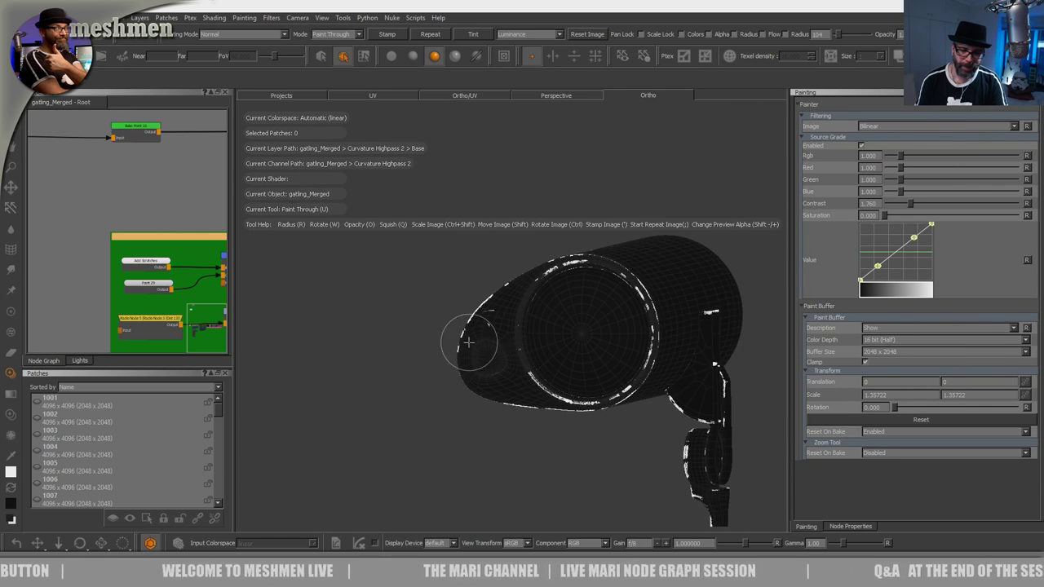
Step: Paint a steep scratch across the pod's plain side, towards its rounded end
{"action": "middle_click_drag", "start_coordinate": [565, 320], "coordinate": [482, 364], "text": "alt"}
{"action": "left_click_drag", "start_coordinate": [481, 364], "coordinate": [489, 385], "text": "alt"}
{"action": "middle_click_drag", "start_coordinate": [489, 385], "coordinate": [367, 380], "text": "alt"}
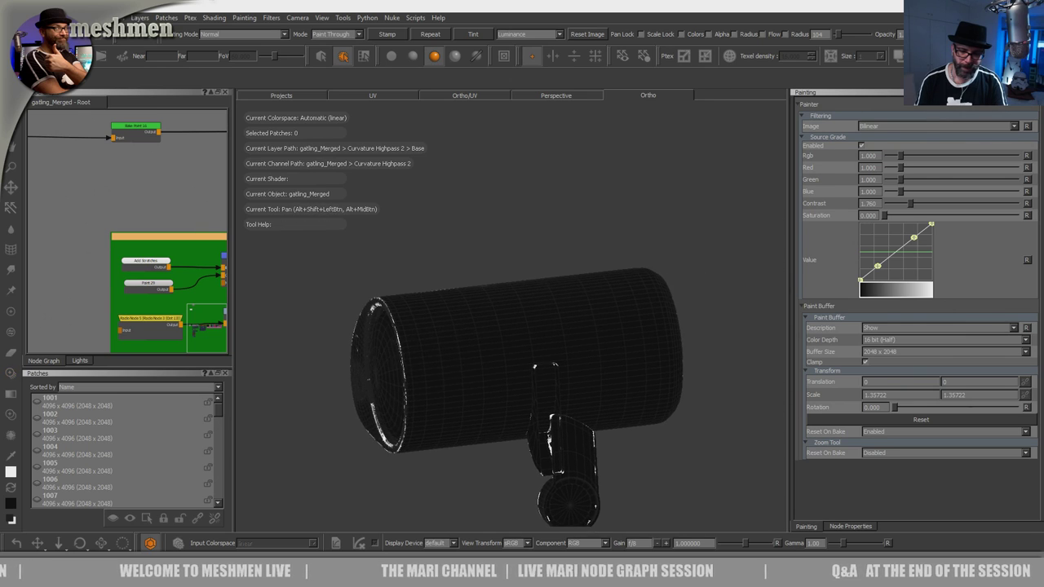
{"action": "middle_click_drag", "start_coordinate": [485, 359], "coordinate": [475, 381], "text": "alt"}
{"action": "right_click_drag", "start_coordinate": [475, 381], "coordinate": [514, 367], "text": "alt"}
{"action": "mouse_move", "coordinate": [514, 367]}
{"action": "left_mouse_down", "text": "alt"}
{"action": "mouse_move", "coordinate": [497, 439]}
{"action": "mouse_move", "coordinate": [512, 445]}
{"action": "left_mouse_up", "text": "alt"}
{"action": "mouse_move", "coordinate": [613, 354]}
{"action": "left_mouse_down"}
{"action": "mouse_move", "coordinate": [591, 373]}
{"action": "mouse_move", "coordinate": [595, 391]}
{"action": "left_mouse_up"}
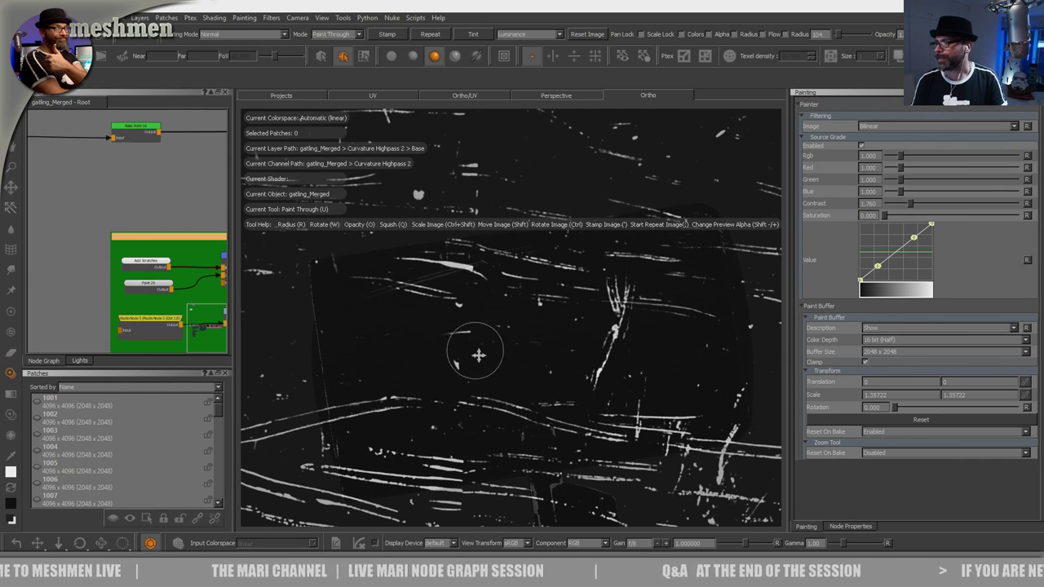
Step: Move the scratch image and paint small scratches on the pod's plain side between its open rim and mounting arm
{"action": "mouse_move", "coordinate": [478, 362]}
{"action": "left_mouse_down", "text": "shift"}
{"action": "mouse_move", "coordinate": [599, 331]}
{"action": "mouse_move", "coordinate": [650, 347]}
{"action": "mouse_move", "coordinate": [414, 376]}
{"action": "mouse_move", "coordinate": [505, 340]}
{"action": "left_mouse_up", "text": "shift"}
{"action": "right_click_drag", "start_coordinate": [505, 340], "coordinate": [478, 389], "text": "alt"}
{"action": "left_click_drag", "start_coordinate": [478, 389], "coordinate": [505, 409], "text": "alt"}
{"action": "middle_click_drag", "start_coordinate": [505, 409], "coordinate": [517, 367], "text": "alt"}
{"action": "left_click_drag", "start_coordinate": [515, 382], "coordinate": [487, 364], "text": "alt"}
{"action": "middle_click_drag", "start_coordinate": [487, 363], "coordinate": [485, 323], "text": "alt"}
{"action": "mouse_move", "coordinate": [482, 358]}
{"action": "left_mouse_down", "text": "alt"}
{"action": "mouse_move", "coordinate": [478, 344]}
{"action": "mouse_move", "coordinate": [494, 342]}
{"action": "left_mouse_up", "text": "alt"}
{"action": "middle_click_drag", "start_coordinate": [494, 343], "coordinate": [518, 367], "text": "alt"}
{"action": "right_click_drag", "start_coordinate": [518, 367], "coordinate": [574, 346], "text": "alt"}
{"action": "left_click_drag", "start_coordinate": [574, 346], "coordinate": [503, 402], "text": "alt"}
{"action": "mouse_move", "coordinate": [503, 403]}
{"action": "left_mouse_down", "text": "shift"}
{"action": "mouse_move", "coordinate": [543, 459]}
{"action": "mouse_move", "coordinate": [522, 436]}
{"action": "mouse_move", "coordinate": [544, 385]}
{"action": "left_mouse_up", "text": "shift"}
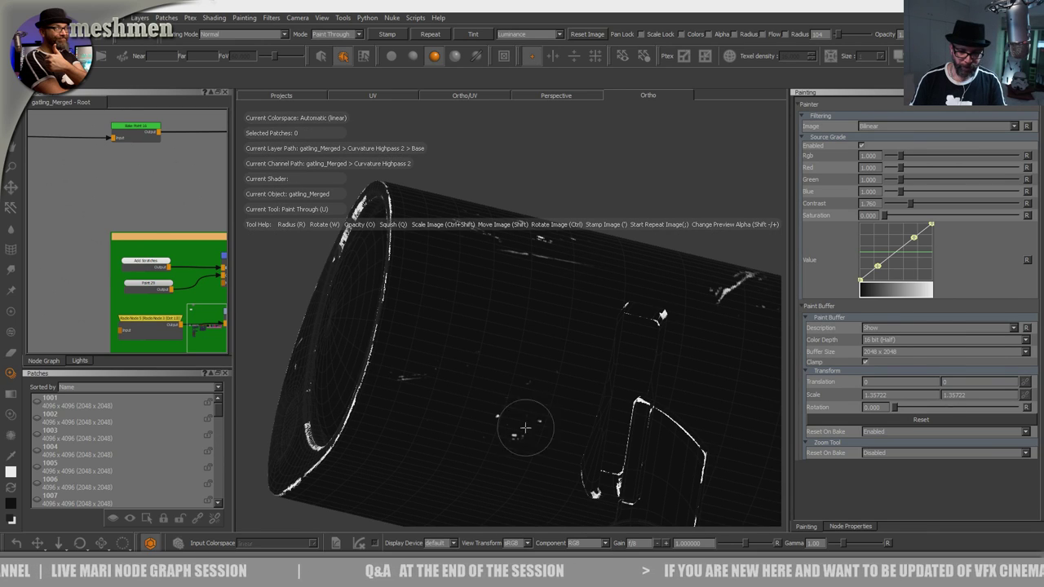
{"action": "left_click_drag", "start_coordinate": [514, 414], "coordinate": [517, 387]}
{"action": "left_click_drag", "start_coordinate": [529, 326], "coordinate": [568, 293]}
Step: Reposition the scratch image and paint short scratches on the pod's plain side, between the mounting arm and rounded end
{"action": "right_click_drag", "start_coordinate": [568, 293], "coordinate": [487, 367], "text": "alt"}
{"action": "left_click_drag", "start_coordinate": [488, 367], "coordinate": [479, 383], "text": "alt"}
{"action": "middle_click_drag", "start_coordinate": [486, 406], "coordinate": [483, 431], "text": "alt"}
{"action": "right_click_drag", "start_coordinate": [489, 383], "coordinate": [579, 303], "text": "alt"}
{"action": "middle_click_drag", "start_coordinate": [499, 359], "coordinate": [535, 345], "text": "alt"}
{"action": "right_click_drag", "start_coordinate": [534, 346], "coordinate": [574, 329], "text": "alt"}
{"action": "left_click_drag", "start_coordinate": [538, 405], "coordinate": [511, 369], "text": "shift"}
{"action": "mouse_move", "coordinate": [620, 356]}
{"action": "middle_mouse_down", "text": "alt"}
{"action": "mouse_move", "coordinate": [573, 350]}
{"action": "mouse_move", "coordinate": [456, 373]}
{"action": "middle_mouse_up", "text": "alt"}
{"action": "left_click_drag", "start_coordinate": [584, 391], "coordinate": [542, 396], "text": "shift"}
{"action": "mouse_move", "coordinate": [623, 366]}
{"action": "left_mouse_down"}
{"action": "mouse_move", "coordinate": [629, 378]}
{"action": "mouse_move", "coordinate": [600, 377]}
{"action": "left_mouse_up"}
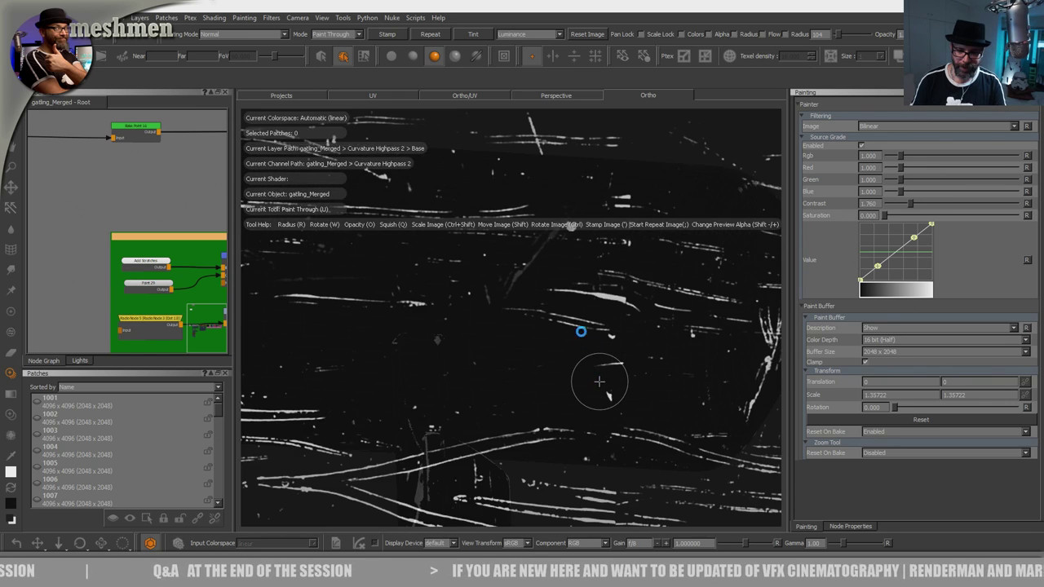
Step: Paint scratches around the edge of the pod's rounded end
{"action": "middle_click_drag", "start_coordinate": [604, 302], "coordinate": [601, 335], "text": "alt"}
{"action": "right_click_drag", "start_coordinate": [601, 335], "coordinate": [535, 354], "text": "alt"}
{"action": "left_click_drag", "start_coordinate": [535, 354], "coordinate": [532, 341], "text": "alt"}
{"action": "middle_click_drag", "start_coordinate": [532, 342], "coordinate": [458, 350], "text": "alt"}
{"action": "right_click_drag", "start_coordinate": [458, 351], "coordinate": [519, 375], "text": "alt"}
{"action": "mouse_move", "coordinate": [520, 375]}
{"action": "left_mouse_down", "text": "alt"}
{"action": "mouse_move", "coordinate": [536, 394]}
{"action": "mouse_move", "coordinate": [540, 452]}
{"action": "left_mouse_up", "text": "alt"}
{"action": "mouse_move", "coordinate": [645, 363]}
{"action": "left_mouse_down"}
{"action": "mouse_move", "coordinate": [640, 386]}
{"action": "mouse_move", "coordinate": [662, 377]}
{"action": "left_mouse_up"}
Step: Bring the rest of the vehicle back into view around the painted pod
{"action": "right_click_drag", "start_coordinate": [583, 269], "coordinate": [532, 334], "text": "alt"}
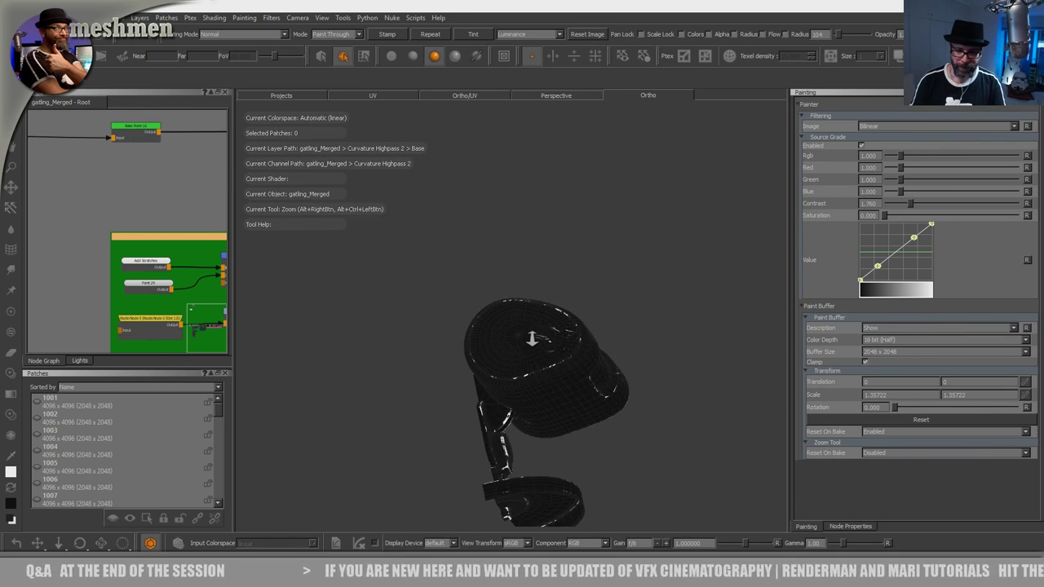
{"action": "left_click_drag", "start_coordinate": [562, 458], "coordinate": [673, 366], "text": "alt"}
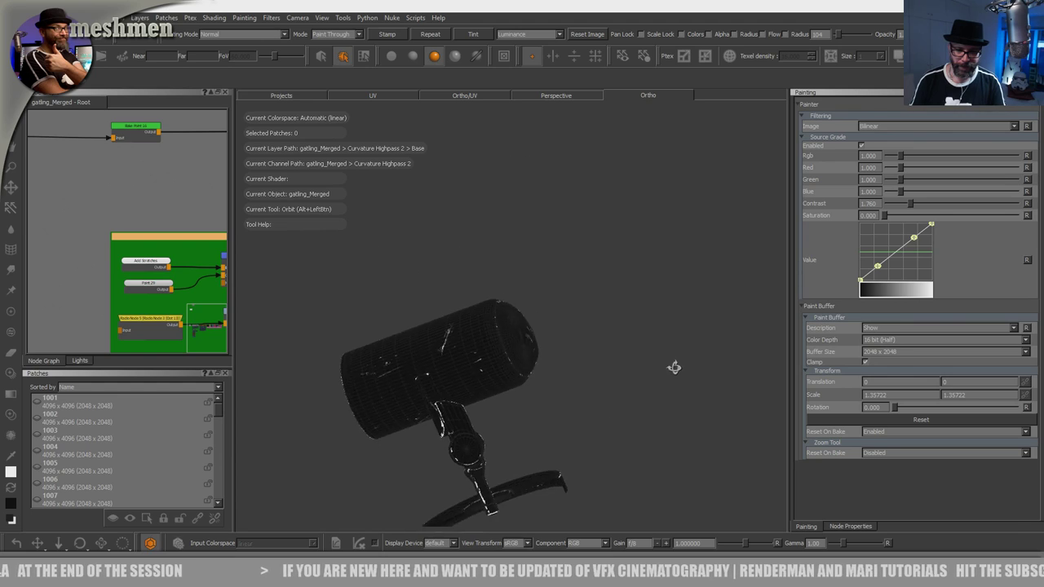
{"action": "right_click_drag", "start_coordinate": [673, 366], "coordinate": [576, 375], "text": "alt"}
{"action": "left_click_drag", "start_coordinate": [575, 375], "coordinate": [599, 413], "text": "alt"}
{"action": "key", "text": "shift+h"}
{"action": "left_click_drag", "start_coordinate": [540, 394], "coordinate": [560, 401], "text": "alt"}
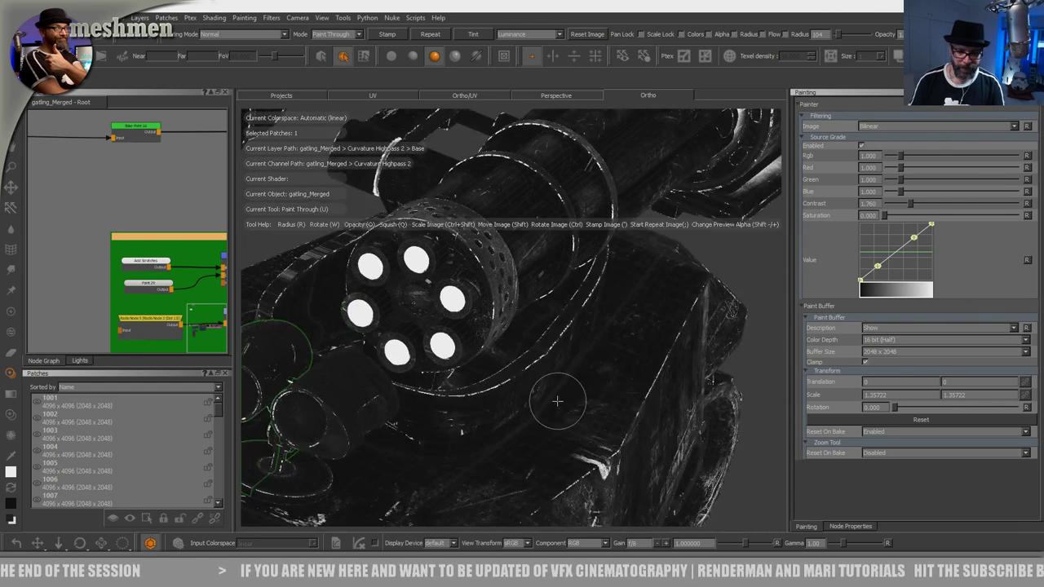
{"action": "middle_click_drag", "start_coordinate": [559, 401], "coordinate": [590, 377], "text": "alt"}
{"action": "left_click_drag", "start_coordinate": [590, 378], "coordinate": [576, 388], "text": "alt"}
Step: Select the neighbouring second pod, isolate it and clear the selection
{"action": "key", "text": "s"}
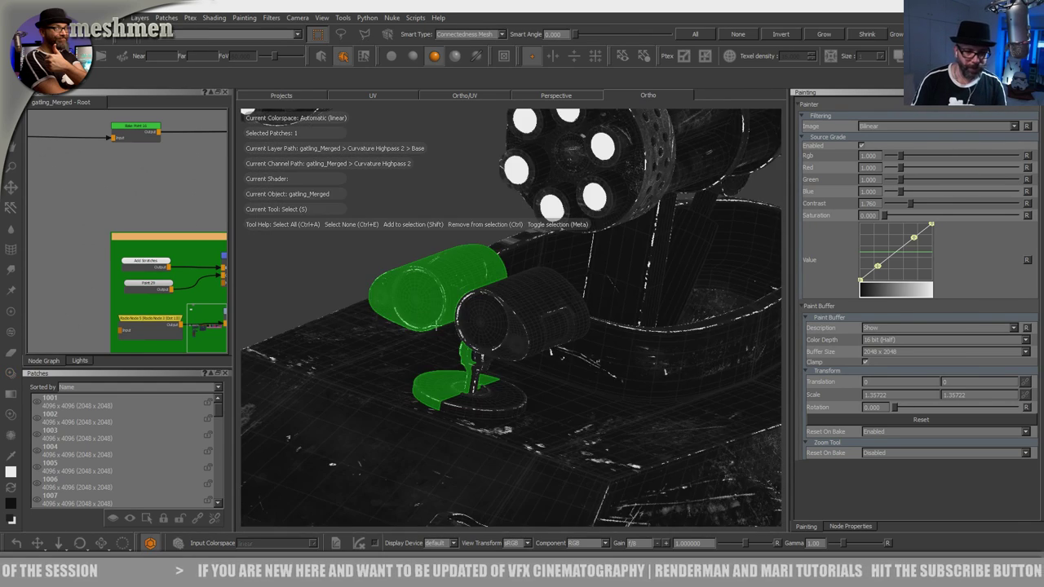
{"action": "left_click_drag", "start_coordinate": [530, 254], "coordinate": [446, 261], "text": "alt"}
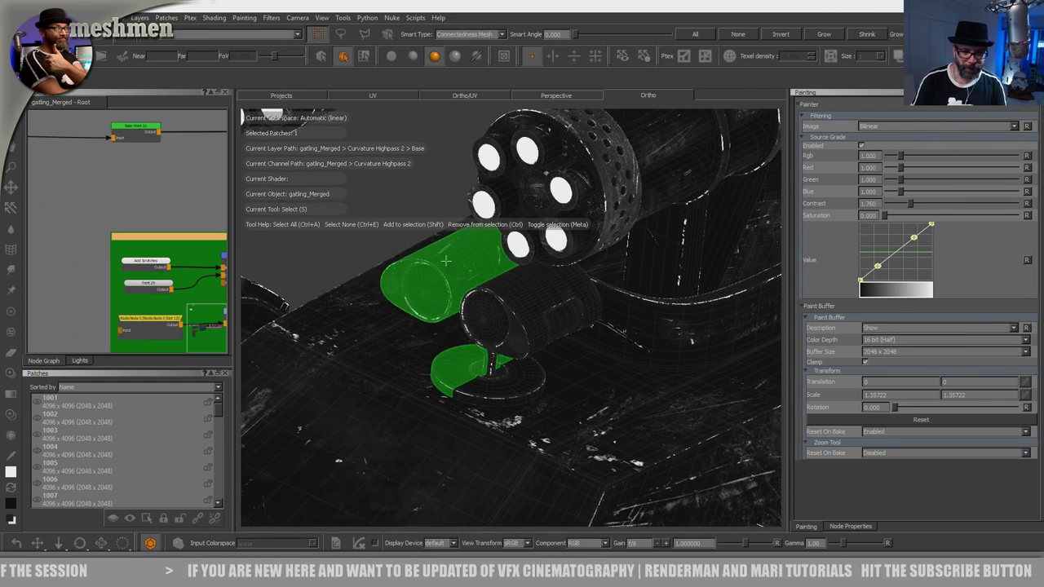
{"action": "left_click", "coordinate": [544, 323]}
{"action": "scroll", "coordinate": [579, 324], "scroll_direction": "down", "scroll_amount": 4}
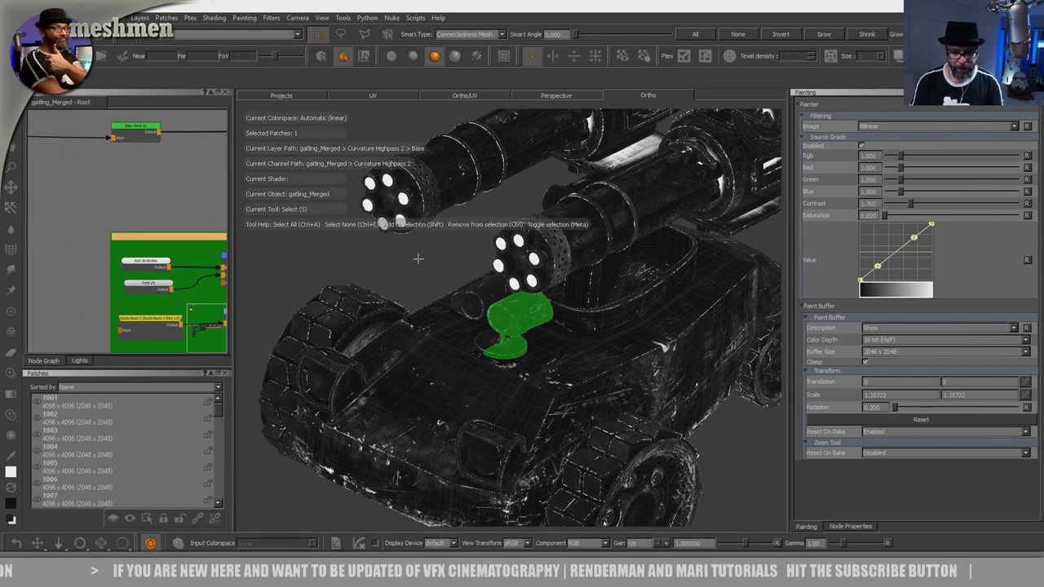
{"action": "left_click", "coordinate": [534, 151]}
{"action": "right_click_drag", "start_coordinate": [516, 352], "coordinate": [840, 380], "text": "alt"}
{"action": "middle_click_drag", "start_coordinate": [541, 301], "coordinate": [433, 333], "text": "alt"}
{"action": "left_click", "coordinate": [536, 297]}
{"action": "key", "text": "shift+h"}
{"action": "left_click_drag", "start_coordinate": [457, 359], "coordinate": [691, 230], "text": "alt"}
{"action": "left_click", "coordinate": [692, 236]}
Step: Reposition the scratch image with Paint Through and paint short scratches on the isolated second pod
{"action": "key", "text": "p"}
{"action": "left_click_drag", "start_coordinate": [611, 302], "coordinate": [607, 336], "text": "alt"}
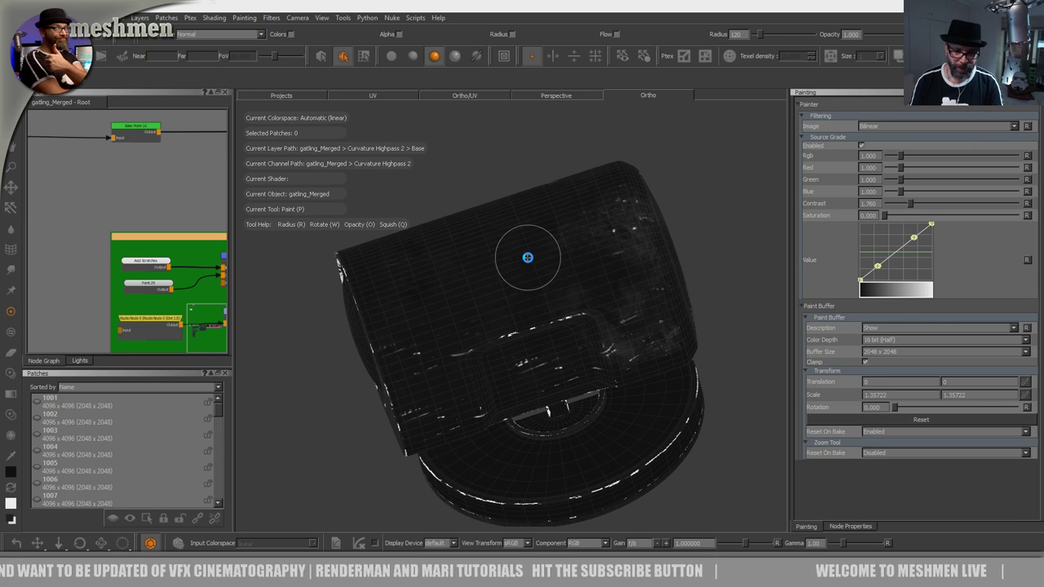
{"action": "left_click_drag", "start_coordinate": [528, 258], "coordinate": [464, 332], "text": "alt"}
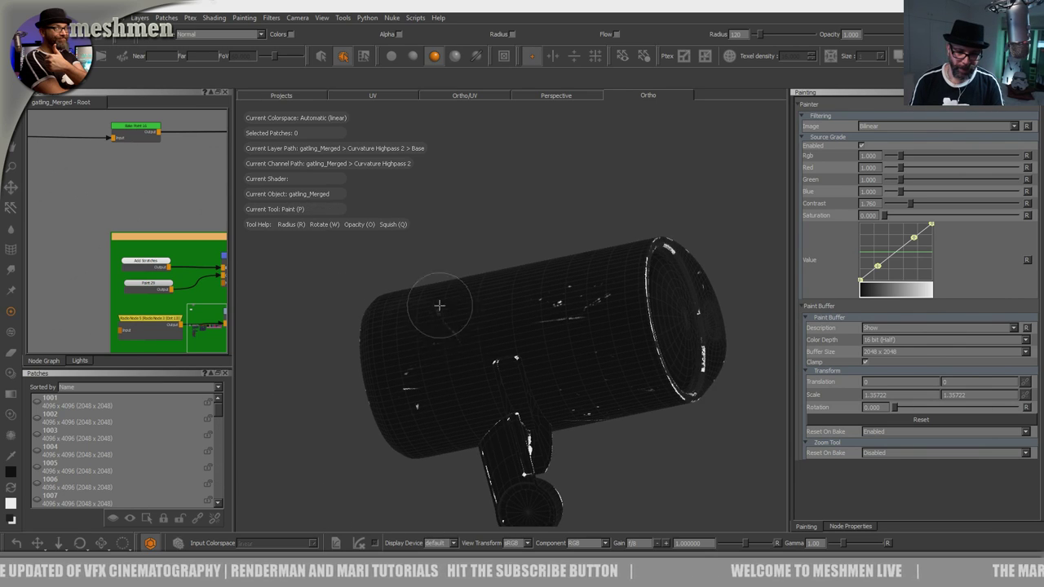
{"action": "middle_click_drag", "start_coordinate": [628, 348], "coordinate": [547, 338], "text": "alt"}
{"action": "right_click_drag", "start_coordinate": [547, 338], "coordinate": [497, 351], "text": "alt"}
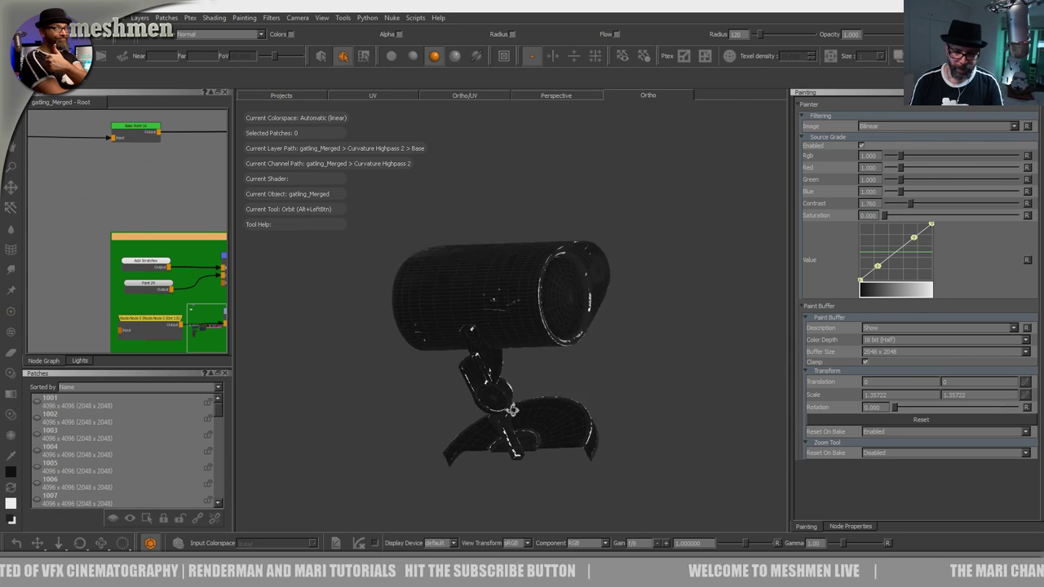
{"action": "left_click_drag", "start_coordinate": [497, 351], "coordinate": [489, 367], "text": "alt"}
{"action": "right_click_drag", "start_coordinate": [489, 366], "coordinate": [536, 372], "text": "alt"}
{"action": "key", "text": "u"}
{"action": "middle_click_drag", "start_coordinate": [519, 366], "coordinate": [538, 360], "text": "alt"}
{"action": "right_click_drag", "start_coordinate": [538, 360], "coordinate": [536, 428], "text": "alt"}
{"action": "middle_click_drag", "start_coordinate": [536, 428], "coordinate": [536, 404], "text": "alt"}
{"action": "left_click_drag", "start_coordinate": [539, 394], "coordinate": [502, 441], "text": "shift"}
{"action": "left_click_drag", "start_coordinate": [527, 363], "coordinate": [491, 389], "text": "shift"}
{"action": "mouse_move", "coordinate": [499, 373]}
{"action": "left_mouse_down"}
{"action": "mouse_move", "coordinate": [511, 362]}
{"action": "mouse_move", "coordinate": [492, 361]}
{"action": "left_mouse_up"}
{"action": "left_click_drag", "start_coordinate": [522, 322], "coordinate": [533, 308]}
Step: Shift the scratch image off the pod's rounded end and paint small scratches on the middle of its side
{"action": "mouse_move", "coordinate": [533, 307]}
{"action": "right_mouse_down", "text": "alt"}
{"action": "mouse_move", "coordinate": [541, 377]}
{"action": "mouse_move", "coordinate": [536, 277]}
{"action": "right_mouse_up", "text": "alt"}
{"action": "middle_click_drag", "start_coordinate": [553, 463], "coordinate": [546, 350], "text": "alt"}
{"action": "mouse_move", "coordinate": [555, 375]}
{"action": "left_mouse_down", "text": "shift"}
{"action": "mouse_move", "coordinate": [601, 386]}
{"action": "mouse_move", "coordinate": [546, 366]}
{"action": "mouse_move", "coordinate": [578, 331]}
{"action": "mouse_move", "coordinate": [671, 332]}
{"action": "left_mouse_up", "text": "shift"}
{"action": "mouse_move", "coordinate": [598, 354]}
{"action": "left_mouse_down", "text": "shift"}
{"action": "mouse_move", "coordinate": [685, 367]}
{"action": "mouse_move", "coordinate": [698, 389]}
{"action": "left_mouse_up", "text": "shift"}
{"action": "left_click_drag", "start_coordinate": [569, 344], "coordinate": [781, 389], "text": "shift"}
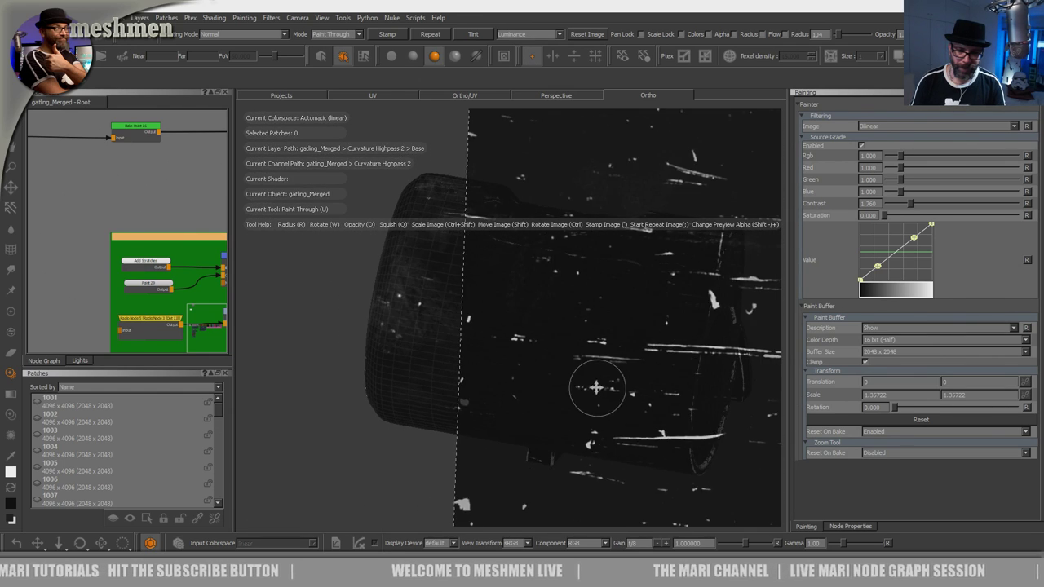
{"action": "left_click_drag", "start_coordinate": [524, 326], "coordinate": [519, 327]}
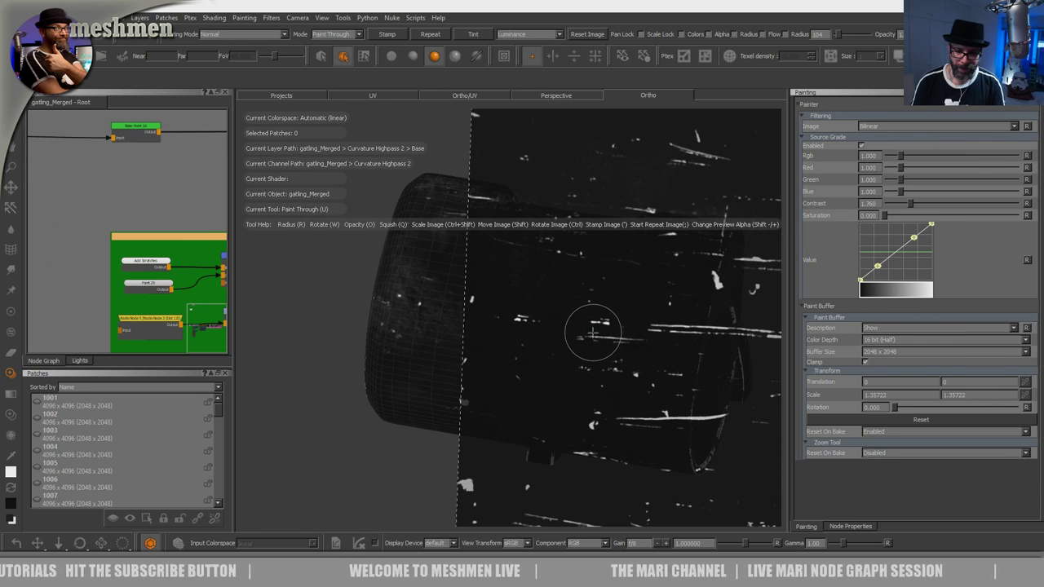
Step: Check the second pod's painted side and unhide the rest of the vehicle
{"action": "right_click_drag", "start_coordinate": [567, 319], "coordinate": [465, 323], "text": "alt"}
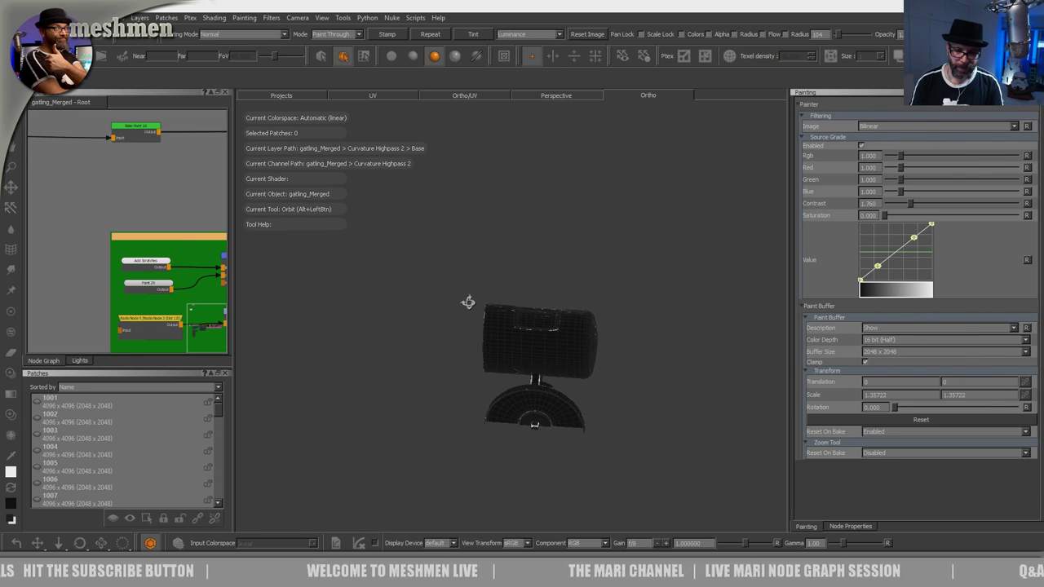
{"action": "right_click_drag", "start_coordinate": [488, 283], "coordinate": [564, 347], "text": "alt"}
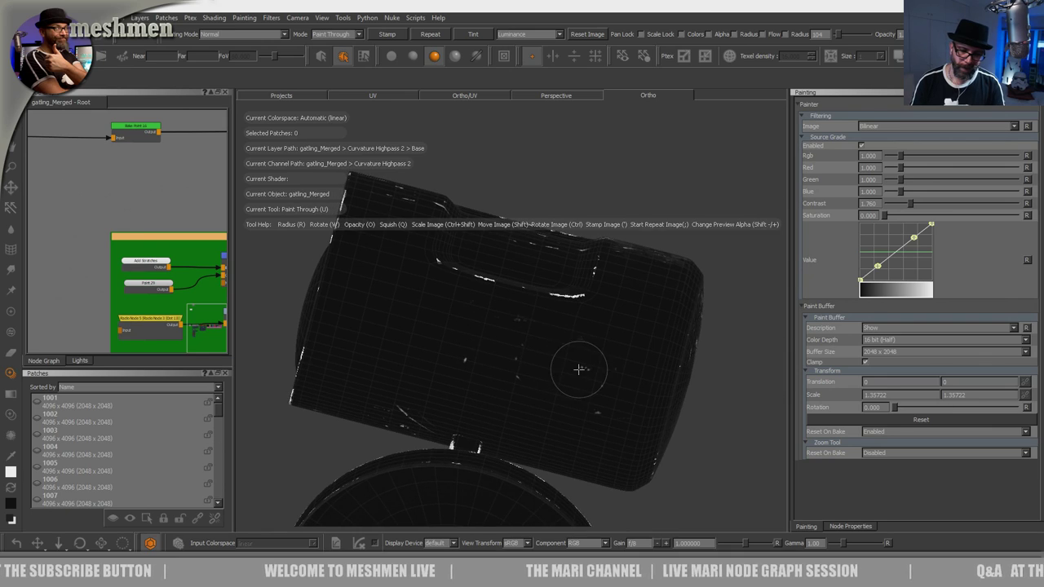
{"action": "right_click_drag", "start_coordinate": [601, 271], "coordinate": [504, 295], "text": "alt"}
{"action": "mouse_move", "coordinate": [504, 297]}
{"action": "left_mouse_down", "text": "alt"}
{"action": "mouse_move", "coordinate": [514, 387]}
{"action": "mouse_move", "coordinate": [528, 373]}
{"action": "left_mouse_up", "text": "alt"}
{"action": "key", "text": "shift+h"}
{"action": "middle_click_drag", "start_coordinate": [529, 373], "coordinate": [580, 329], "text": "alt"}
{"action": "left_click_drag", "start_coordinate": [580, 329], "coordinate": [552, 375], "text": "alt"}
{"action": "middle_click_drag", "start_coordinate": [552, 375], "coordinate": [528, 300], "text": "alt"}
{"action": "right_click_drag", "start_coordinate": [529, 300], "coordinate": [522, 323], "text": "alt"}
{"action": "middle_click_drag", "start_coordinate": [522, 323], "coordinate": [462, 366], "text": "alt"}
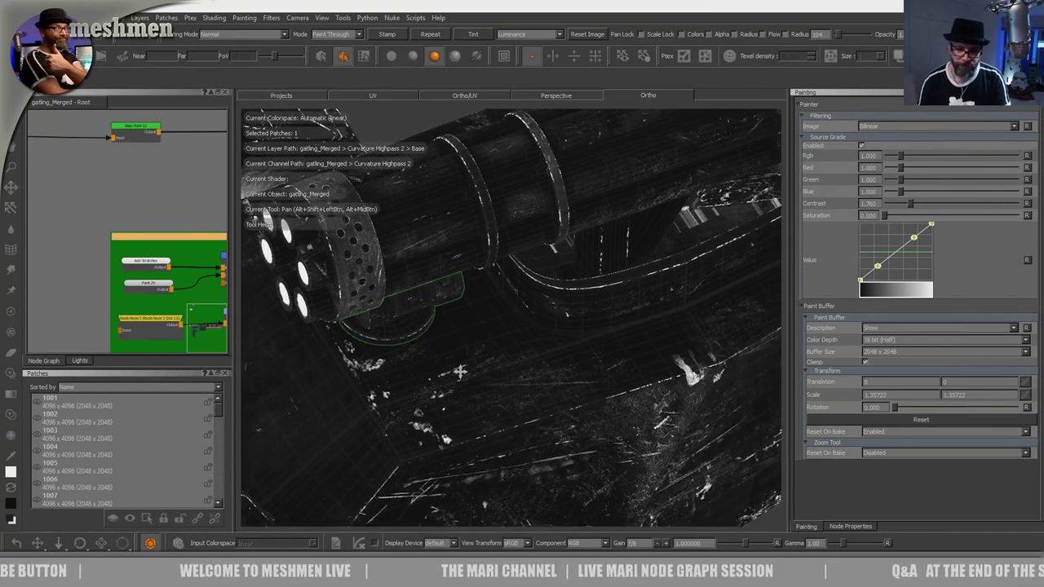
Step: Select the four patches of the vehicle's hood and front edge, isolate them and clear the selection
{"action": "left_click_drag", "start_coordinate": [462, 366], "coordinate": [424, 382], "text": "alt"}
{"action": "middle_click_drag", "start_coordinate": [424, 382], "coordinate": [445, 368], "text": "alt"}
{"action": "left_click_drag", "start_coordinate": [445, 368], "coordinate": [363, 276], "text": "alt"}
{"action": "middle_click_drag", "start_coordinate": [350, 369], "coordinate": [563, 265], "text": "alt"}
{"action": "mouse_move", "coordinate": [563, 266]}
{"action": "left_mouse_down", "text": "alt"}
{"action": "mouse_move", "coordinate": [652, 237]}
{"action": "mouse_move", "coordinate": [587, 221]}
{"action": "left_mouse_up", "text": "alt"}
{"action": "right_click_drag", "start_coordinate": [587, 220], "coordinate": [622, 214], "text": "alt"}
{"action": "middle_click_drag", "start_coordinate": [622, 215], "coordinate": [500, 294], "text": "alt"}
{"action": "left_click_drag", "start_coordinate": [500, 293], "coordinate": [548, 314], "text": "alt"}
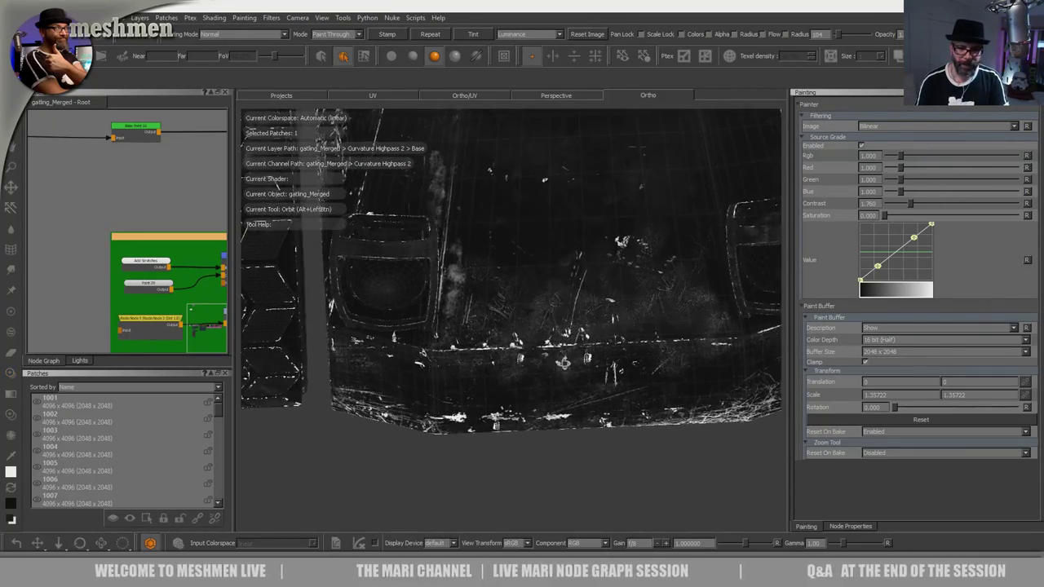
{"action": "middle_click_drag", "start_coordinate": [548, 314], "coordinate": [550, 375], "text": "alt"}
{"action": "left_click_drag", "start_coordinate": [415, 269], "coordinate": [384, 259], "text": "alt"}
{"action": "key", "text": "s"}
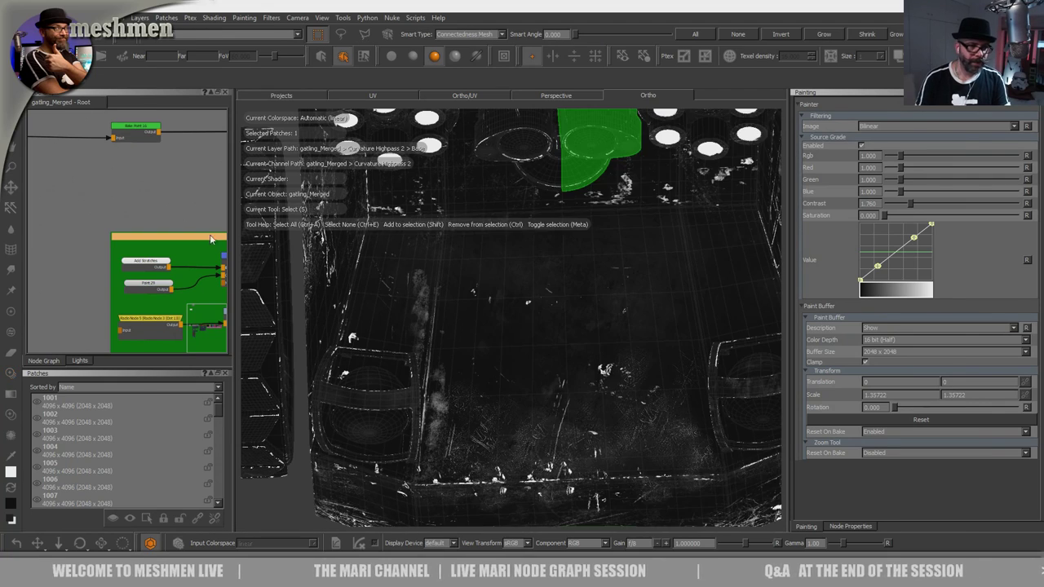
{"action": "left_click", "coordinate": [524, 359]}
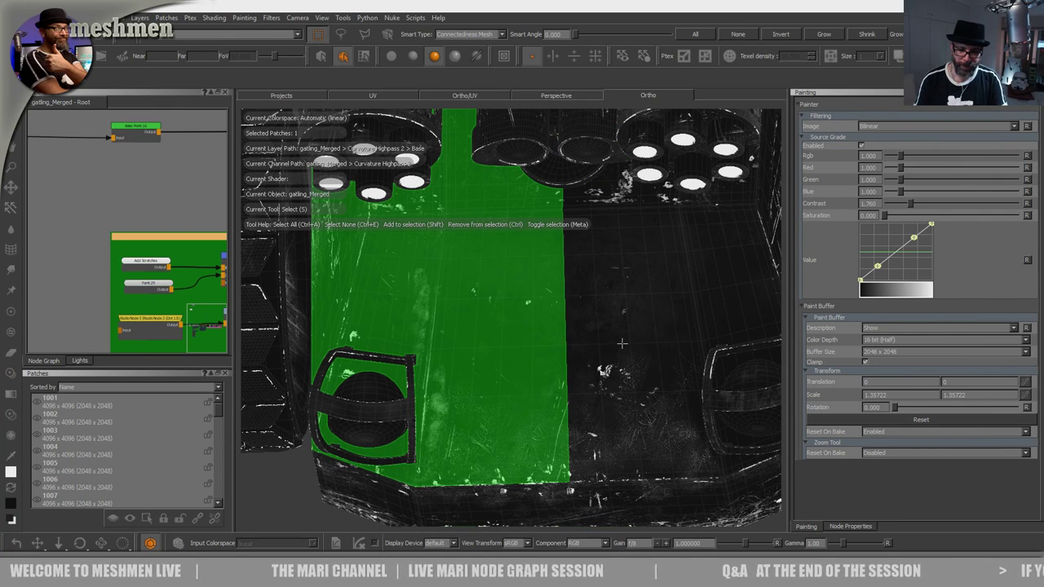
{"action": "left_click", "coordinate": [621, 343], "text": "shift"}
{"action": "left_click", "coordinate": [505, 490], "text": "shift"}
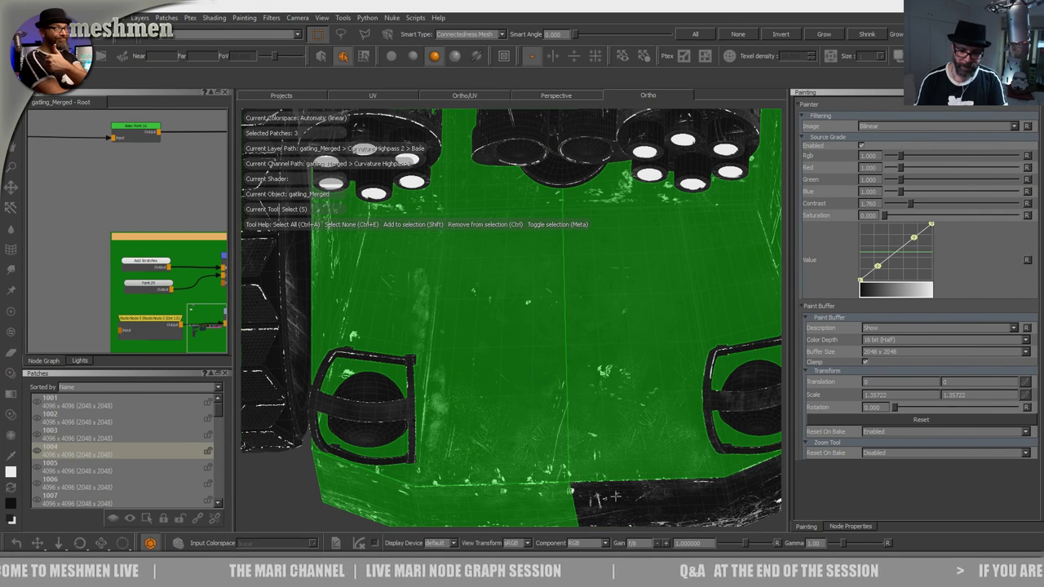
{"action": "left_click", "coordinate": [615, 496], "text": "shift"}
{"action": "key", "text": "shift+h"}
{"action": "middle_click_drag", "start_coordinate": [515, 405], "coordinate": [532, 291], "text": "alt"}
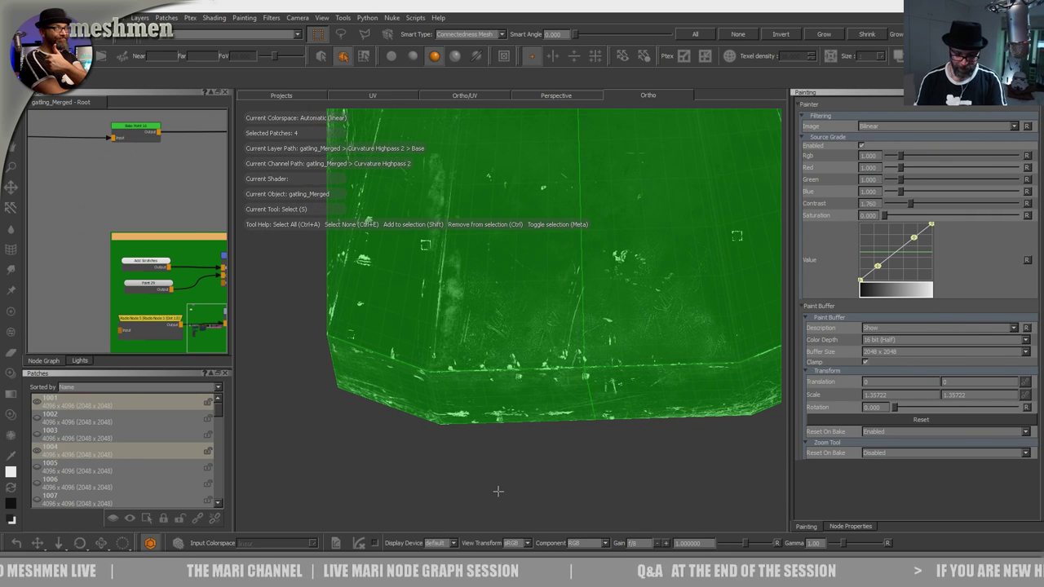
{"action": "left_click", "coordinate": [498, 491]}
Step: Use Paint Through to reposition the scratch image over the isolated hood and paint small specks
{"action": "key", "text": "u"}
{"action": "middle_click_drag", "start_coordinate": [533, 342], "coordinate": [456, 438], "text": "alt"}
{"action": "right_click_drag", "start_coordinate": [457, 438], "coordinate": [563, 340], "text": "alt"}
{"action": "mouse_move", "coordinate": [576, 413]}
{"action": "left_mouse_down", "text": "shift"}
{"action": "mouse_move", "coordinate": [455, 400]}
{"action": "mouse_move", "coordinate": [467, 385]}
{"action": "left_mouse_up", "text": "shift"}
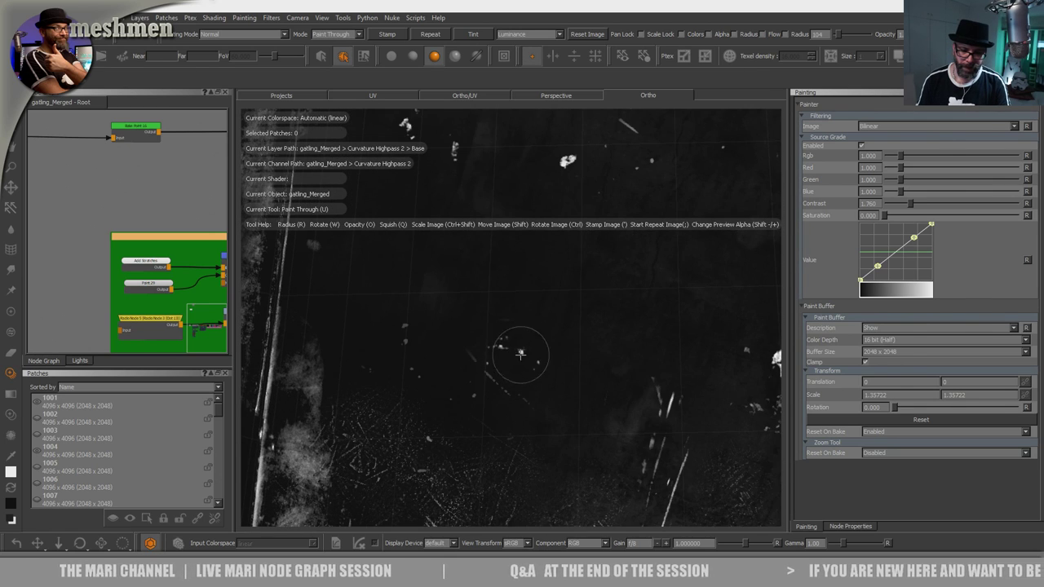
Step: Shift the scratch image over the open middle of the hood with Paint Through and paint a few small specks
{"action": "middle_click_drag", "start_coordinate": [504, 287], "coordinate": [610, 402], "text": "alt"}
{"action": "left_click_drag", "start_coordinate": [575, 363], "coordinate": [369, 219], "text": "shift"}
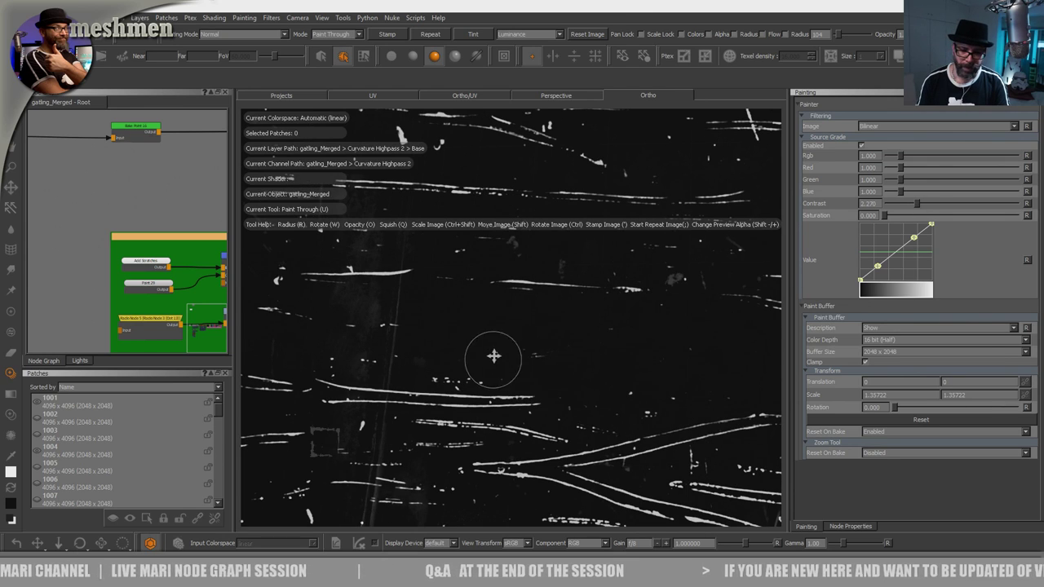
{"action": "left_click_drag", "start_coordinate": [522, 357], "coordinate": [497, 348]}
{"action": "middle_click_drag", "start_coordinate": [620, 375], "coordinate": [465, 331], "text": "alt"}
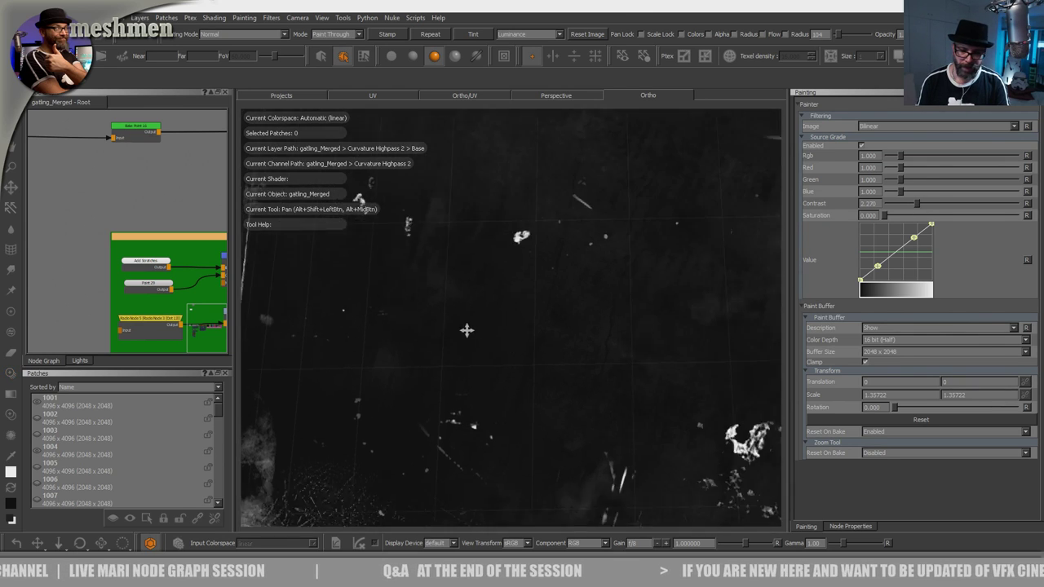
{"action": "middle_click_drag", "start_coordinate": [583, 360], "coordinate": [406, 259], "text": "alt"}
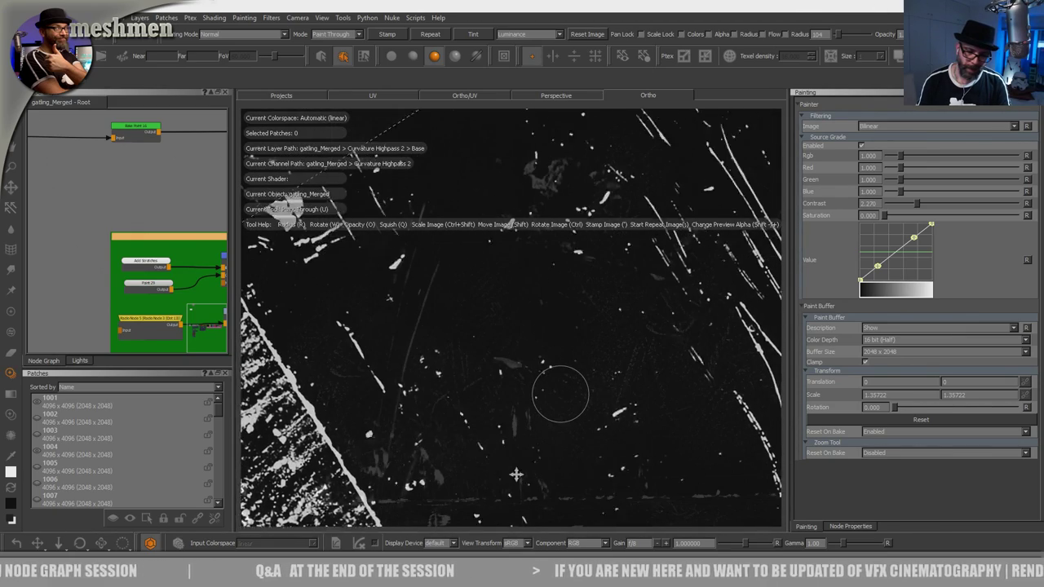
Step: Rotate the scratch image so its streaks run steeply across the hood, and move it toward the hood's middle
{"action": "left_click_drag", "start_coordinate": [514, 323], "coordinate": [672, 272], "text": "alt"}
{"action": "mouse_move", "coordinate": [705, 365]}
{"action": "middle_mouse_down", "text": "alt"}
{"action": "mouse_move", "coordinate": [410, 133]}
{"action": "mouse_move", "coordinate": [269, 411]}
{"action": "middle_mouse_up", "text": "alt"}
{"action": "middle_click_drag", "start_coordinate": [433, 349], "coordinate": [509, 44], "text": "alt"}
{"action": "mouse_move", "coordinate": [503, 375]}
{"action": "middle_mouse_down", "text": "alt"}
{"action": "mouse_move", "coordinate": [429, 207]}
{"action": "mouse_move", "coordinate": [519, 52]}
{"action": "middle_mouse_up", "text": "alt"}
{"action": "left_click_drag", "start_coordinate": [466, 232], "coordinate": [644, 503], "text": "ctrl"}
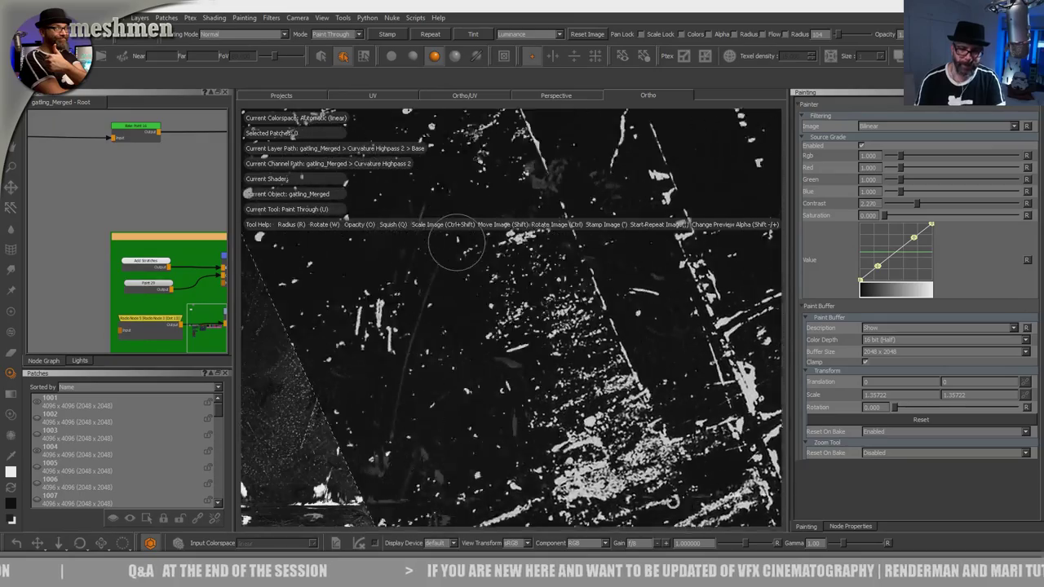
{"action": "left_click_drag", "start_coordinate": [552, 275], "coordinate": [709, 210], "text": "ctrl"}
{"action": "left_click_drag", "start_coordinate": [629, 204], "coordinate": [495, 373], "text": "shift"}
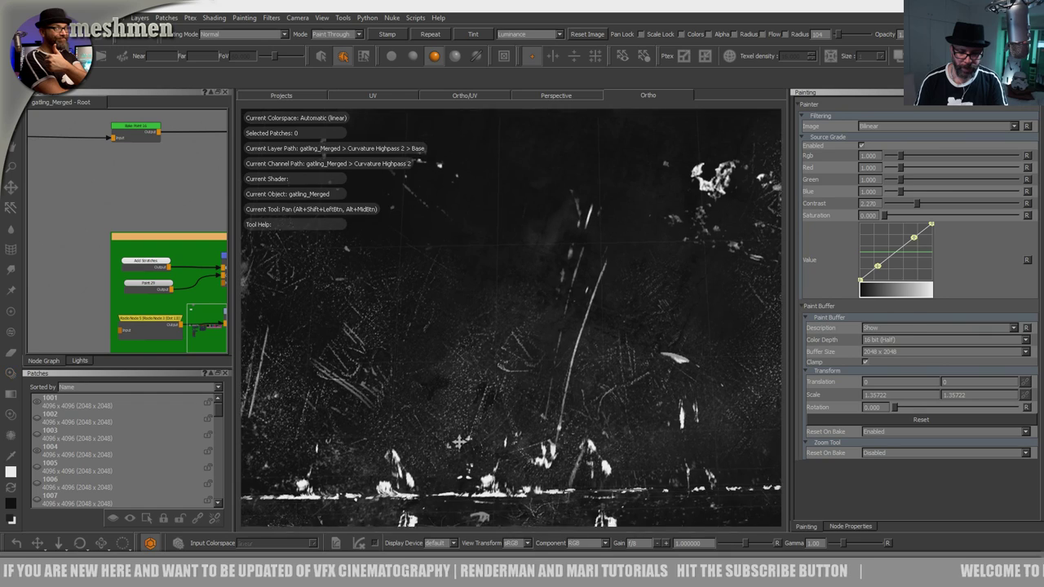
Step: Shift the scratch image over the worn lower part of the hood and paint two small patches of scratches
{"action": "mouse_move", "coordinate": [457, 443]}
{"action": "middle_mouse_down", "text": "alt"}
{"action": "mouse_move", "coordinate": [410, 438]}
{"action": "mouse_move", "coordinate": [576, 426]}
{"action": "mouse_move", "coordinate": [558, 434]}
{"action": "middle_mouse_up", "text": "alt"}
{"action": "mouse_move", "coordinate": [718, 163]}
{"action": "middle_mouse_down", "text": "alt"}
{"action": "mouse_move", "coordinate": [603, 333]}
{"action": "mouse_move", "coordinate": [552, 438]}
{"action": "middle_mouse_up", "text": "alt"}
{"action": "right_click_drag", "start_coordinate": [552, 439], "coordinate": [564, 471], "text": "alt"}
{"action": "left_click_drag", "start_coordinate": [564, 470], "coordinate": [530, 476], "text": "shift"}
{"action": "left_click_drag", "start_coordinate": [565, 341], "coordinate": [562, 357]}
{"action": "left_click_drag", "start_coordinate": [576, 396], "coordinate": [330, 405], "text": "shift"}
{"action": "mouse_move", "coordinate": [473, 347]}
{"action": "left_mouse_down"}
{"action": "mouse_move", "coordinate": [477, 359]}
{"action": "mouse_move", "coordinate": [450, 352]}
{"action": "left_mouse_up"}
Step: Keep moving the scratch image to fresh areas and paint several short scratch marks up the hood
{"action": "left_click_drag", "start_coordinate": [424, 389], "coordinate": [434, 254], "text": "shift"}
{"action": "left_click_drag", "start_coordinate": [452, 249], "coordinate": [447, 248]}
{"action": "middle_click_drag", "start_coordinate": [409, 181], "coordinate": [417, 185], "text": "alt"}
{"action": "left_click_drag", "start_coordinate": [507, 269], "coordinate": [511, 272]}
{"action": "middle_click_drag", "start_coordinate": [504, 260], "coordinate": [540, 368], "text": "alt"}
{"action": "mouse_move", "coordinate": [509, 309]}
{"action": "middle_mouse_down", "text": "alt"}
{"action": "mouse_move", "coordinate": [556, 384]}
{"action": "mouse_move", "coordinate": [558, 416]}
{"action": "middle_mouse_up", "text": "alt"}
{"action": "mouse_move", "coordinate": [507, 362]}
{"action": "left_mouse_down"}
{"action": "mouse_move", "coordinate": [486, 422]}
{"action": "mouse_move", "coordinate": [487, 412]}
{"action": "left_mouse_up"}
{"action": "mouse_move", "coordinate": [510, 353]}
{"action": "left_mouse_down", "text": "shift"}
{"action": "mouse_move", "coordinate": [491, 471]}
{"action": "mouse_move", "coordinate": [421, 500]}
{"action": "left_mouse_up", "text": "shift"}
{"action": "left_click_drag", "start_coordinate": [398, 418], "coordinate": [387, 356]}
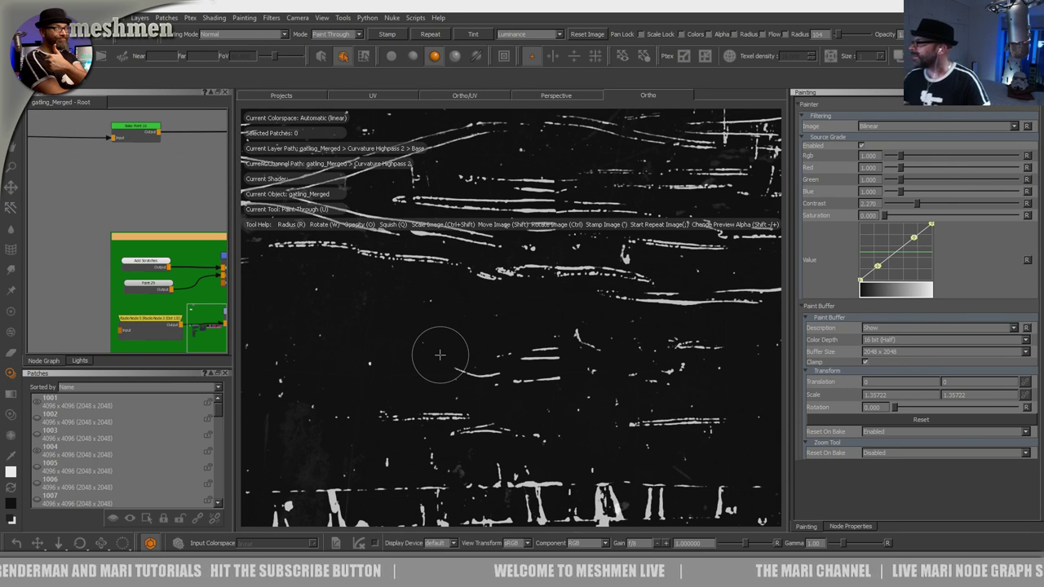
Step: Move the scratch image onto the flat area around the small square outline and paint a light scratch there
{"action": "middle_click_drag", "start_coordinate": [494, 305], "coordinate": [580, 361], "text": "alt"}
{"action": "mouse_move", "coordinate": [454, 285]}
{"action": "right_mouse_down", "text": "alt"}
{"action": "mouse_move", "coordinate": [422, 303]}
{"action": "mouse_move", "coordinate": [464, 312]}
{"action": "right_mouse_up", "text": "alt"}
{"action": "middle_click_drag", "start_coordinate": [464, 313], "coordinate": [457, 319], "text": "alt"}
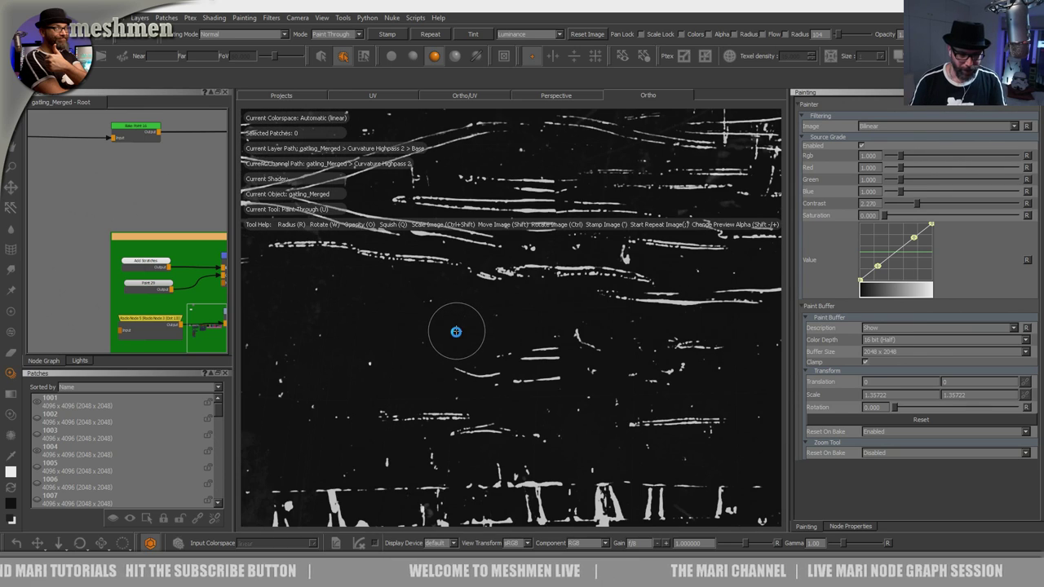
{"action": "middle_click_drag", "start_coordinate": [427, 371], "coordinate": [564, 389], "text": "alt"}
{"action": "mouse_move", "coordinate": [564, 389]}
{"action": "right_mouse_down", "text": "alt"}
{"action": "mouse_move", "coordinate": [508, 360]}
{"action": "mouse_move", "coordinate": [459, 380]}
{"action": "right_mouse_up", "text": "alt"}
{"action": "middle_click_drag", "start_coordinate": [485, 377], "coordinate": [492, 384], "text": "alt"}
{"action": "mouse_move", "coordinate": [518, 370]}
{"action": "left_mouse_down", "text": "shift"}
{"action": "mouse_move", "coordinate": [523, 421]}
{"action": "mouse_move", "coordinate": [601, 436]}
{"action": "left_mouse_up", "text": "shift"}
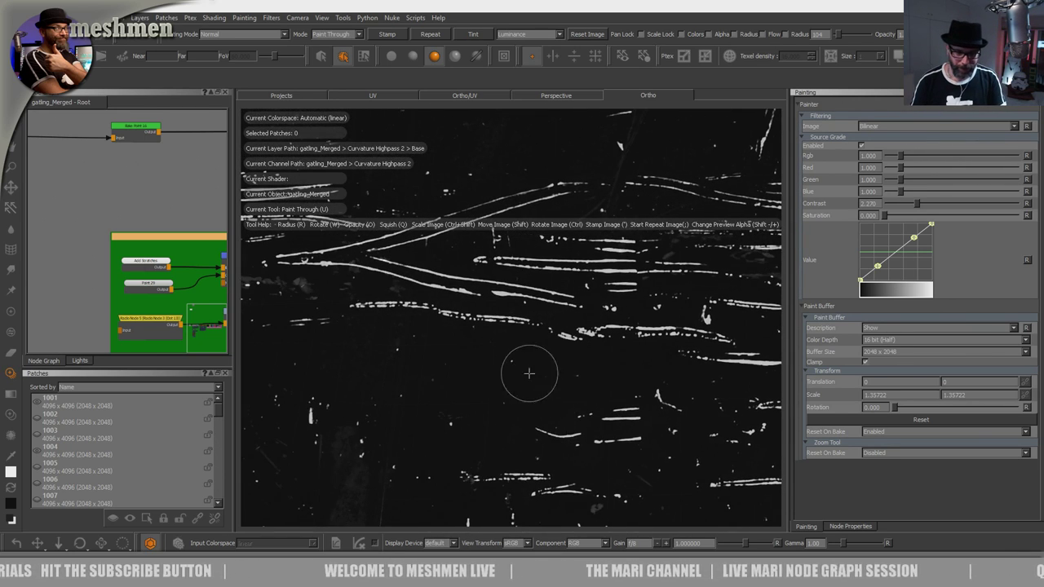
{"action": "mouse_move", "coordinate": [579, 372]}
{"action": "middle_mouse_down", "text": "alt"}
{"action": "mouse_move", "coordinate": [484, 356]}
{"action": "mouse_move", "coordinate": [419, 294]}
{"action": "mouse_move", "coordinate": [417, 245]}
{"action": "middle_mouse_up", "text": "alt"}
{"action": "left_click_drag", "start_coordinate": [476, 366], "coordinate": [490, 375], "text": "alt"}
{"action": "middle_click_drag", "start_coordinate": [490, 376], "coordinate": [383, 341], "text": "alt"}
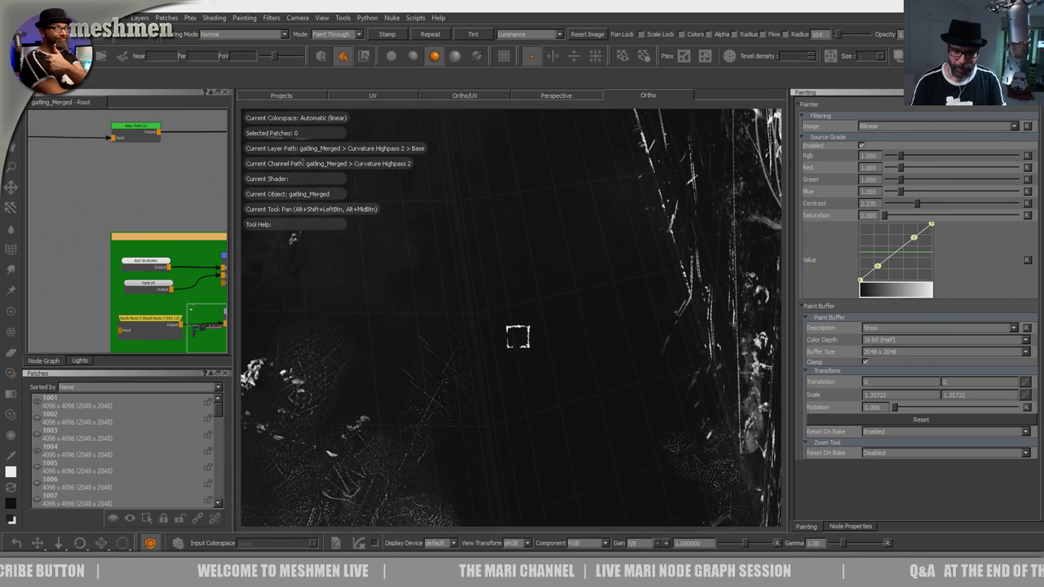
{"action": "right_click_drag", "start_coordinate": [382, 341], "coordinate": [464, 370], "text": "alt"}
{"action": "mouse_move", "coordinate": [547, 388]}
{"action": "left_mouse_down", "text": "shift"}
{"action": "mouse_move", "coordinate": [486, 348]}
{"action": "mouse_move", "coordinate": [472, 318]}
{"action": "left_mouse_up", "text": "shift"}
{"action": "mouse_move", "coordinate": [552, 349]}
{"action": "left_mouse_down"}
{"action": "mouse_move", "coordinate": [528, 350]}
{"action": "mouse_move", "coordinate": [529, 362]}
{"action": "left_mouse_up"}
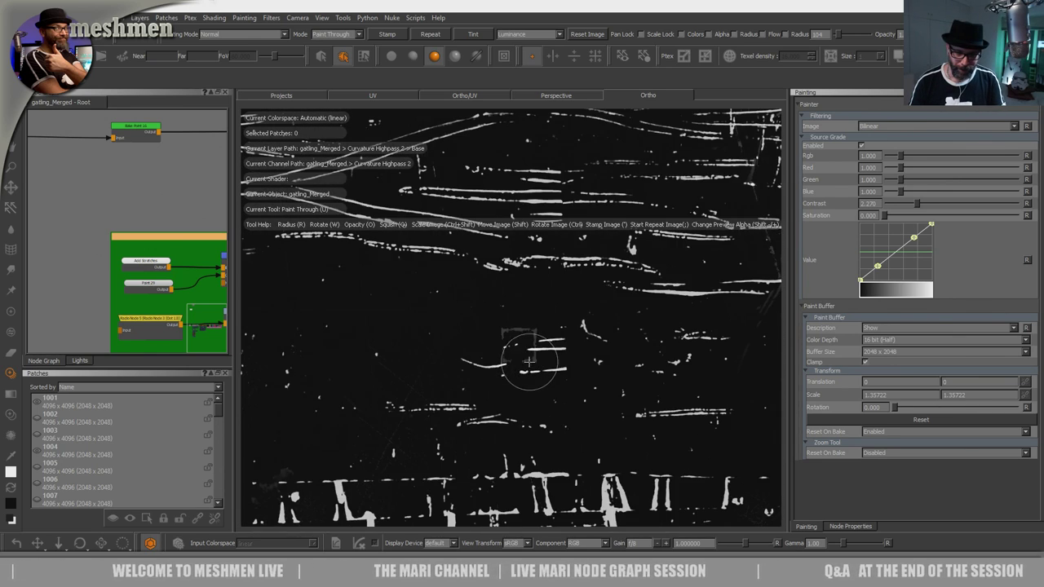
Step: Rotate and shift the scratch image, and paint small specks in the empty area above the hood's front edge
{"action": "middle_click_drag", "start_coordinate": [519, 355], "coordinate": [441, 356], "text": "alt"}
{"action": "scroll", "coordinate": [506, 391], "scroll_direction": "down", "scroll_amount": 1}
{"action": "scroll", "coordinate": [513, 378], "scroll_direction": "down", "scroll_amount": 3}
{"action": "middle_click_drag", "start_coordinate": [512, 380], "coordinate": [500, 300], "text": "alt"}
{"action": "left_click_drag", "start_coordinate": [484, 454], "coordinate": [551, 314], "text": "ctrl"}
{"action": "left_click_drag", "start_coordinate": [563, 278], "coordinate": [545, 314], "text": "ctrl"}
{"action": "left_click_drag", "start_coordinate": [576, 424], "coordinate": [548, 392], "text": "shift"}
{"action": "mouse_move", "coordinate": [549, 387]}
{"action": "middle_mouse_down", "text": "alt"}
{"action": "mouse_move", "coordinate": [571, 349]}
{"action": "mouse_move", "coordinate": [571, 415]}
{"action": "middle_mouse_up", "text": "alt"}
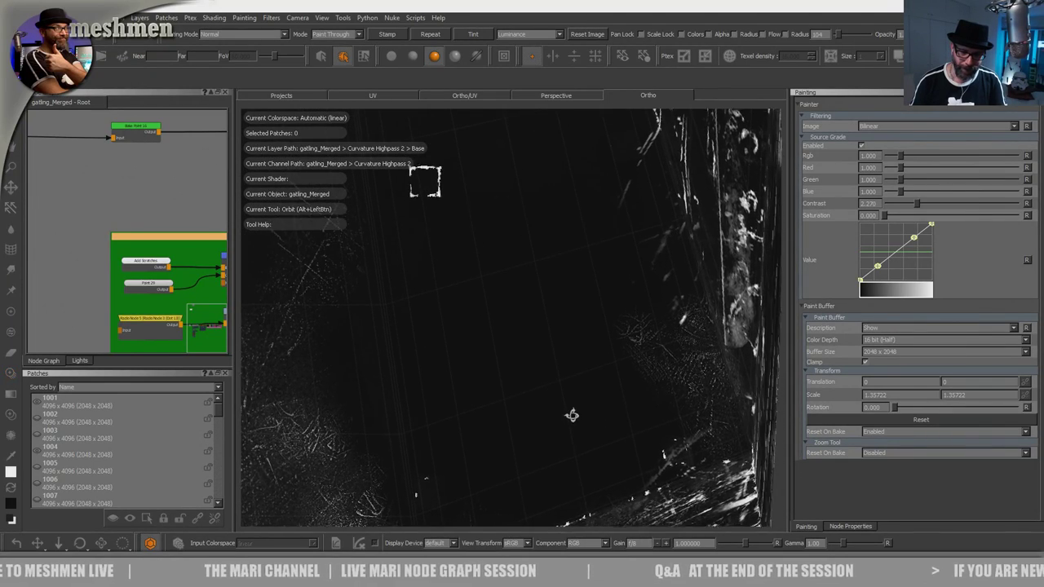
{"action": "left_click_drag", "start_coordinate": [573, 487], "coordinate": [576, 473]}
{"action": "mouse_move", "coordinate": [601, 423]}
{"action": "left_mouse_down"}
{"action": "mouse_move", "coordinate": [613, 454]}
{"action": "mouse_move", "coordinate": [524, 498]}
{"action": "mouse_move", "coordinate": [460, 503]}
{"action": "left_mouse_up"}
{"action": "left_click_drag", "start_coordinate": [487, 446], "coordinate": [499, 419]}
Step: Paint out specks near the hood's front edge with black, and swap the foreground colour back to white
{"action": "middle_click_drag", "start_coordinate": [498, 420], "coordinate": [581, 368], "text": "alt"}
{"action": "right_click_drag", "start_coordinate": [582, 367], "coordinate": [474, 393], "text": "alt"}
{"action": "left_click_drag", "start_coordinate": [474, 393], "coordinate": [502, 399], "text": "alt"}
{"action": "middle_click_drag", "start_coordinate": [502, 399], "coordinate": [498, 381], "text": "alt"}
{"action": "right_click_drag", "start_coordinate": [499, 381], "coordinate": [553, 399], "text": "alt"}
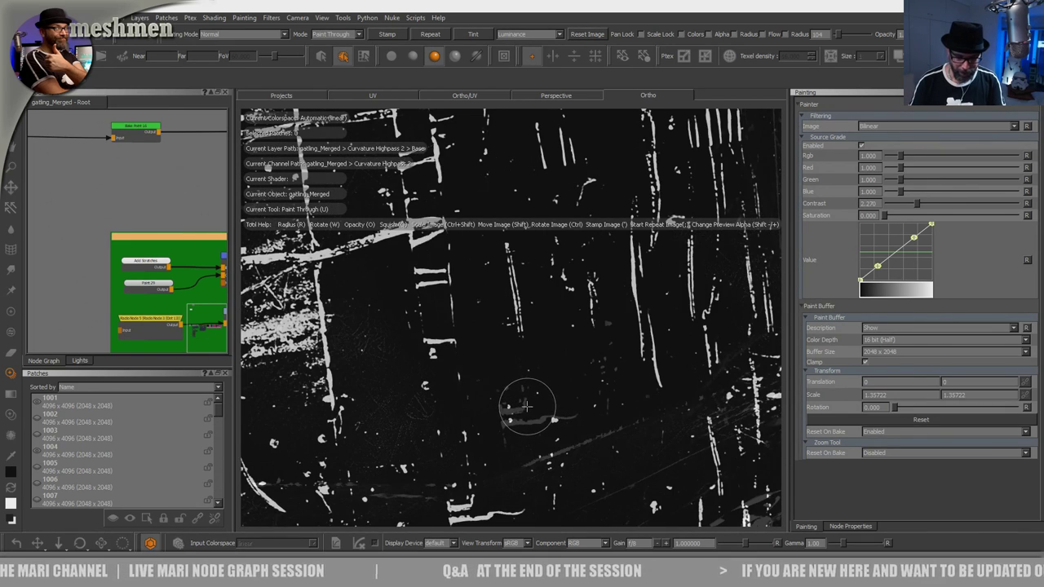
{"action": "key", "text": "p"}
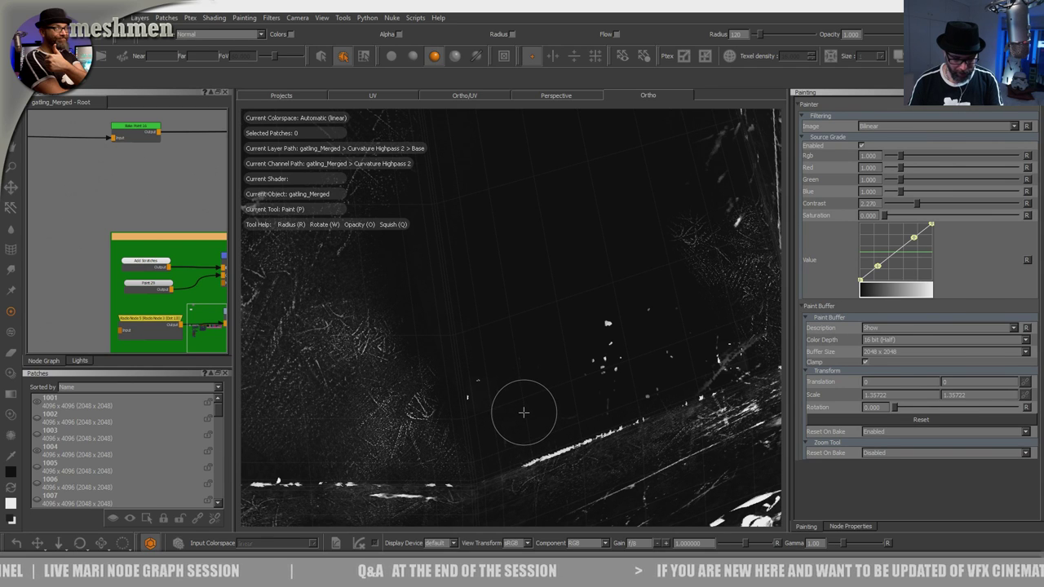
{"action": "key", "text": "u"}
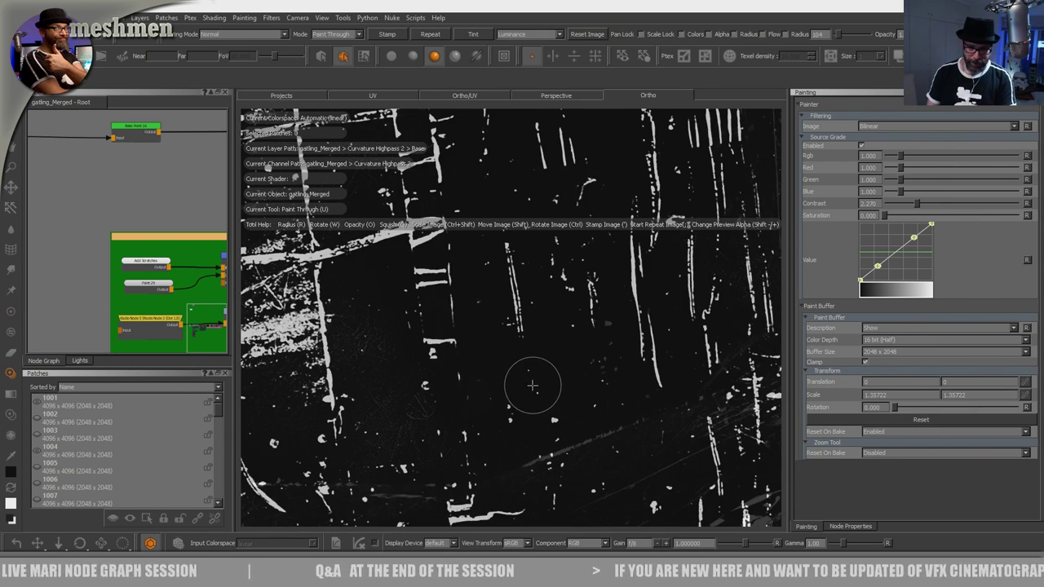
{"action": "mouse_move", "coordinate": [512, 427]}
{"action": "left_mouse_down"}
{"action": "mouse_move", "coordinate": [503, 384]}
{"action": "mouse_move", "coordinate": [501, 398]}
{"action": "left_mouse_up"}
{"action": "key", "text": "x"}
Step: Move the scratch image and paint one more short scratch in white near the hood's front edge
{"action": "middle_click_drag", "start_coordinate": [428, 336], "coordinate": [487, 364], "text": "alt"}
{"action": "left_click_drag", "start_coordinate": [486, 364], "coordinate": [491, 378], "text": "alt"}
{"action": "mouse_move", "coordinate": [463, 429]}
{"action": "left_mouse_down", "text": "shift"}
{"action": "mouse_move", "coordinate": [443, 450]}
{"action": "mouse_move", "coordinate": [452, 450]}
{"action": "left_mouse_up", "text": "shift"}
{"action": "left_click_drag", "start_coordinate": [452, 450], "coordinate": [500, 411], "text": "shift"}
{"action": "mouse_move", "coordinate": [511, 309]}
{"action": "left_mouse_down"}
{"action": "mouse_move", "coordinate": [510, 252]}
{"action": "mouse_move", "coordinate": [513, 364]}
{"action": "left_mouse_up"}
{"action": "mouse_move", "coordinate": [487, 349]}
{"action": "middle_mouse_down", "text": "alt"}
{"action": "mouse_move", "coordinate": [577, 308]}
{"action": "mouse_move", "coordinate": [641, 165]}
{"action": "middle_mouse_up", "text": "alt"}
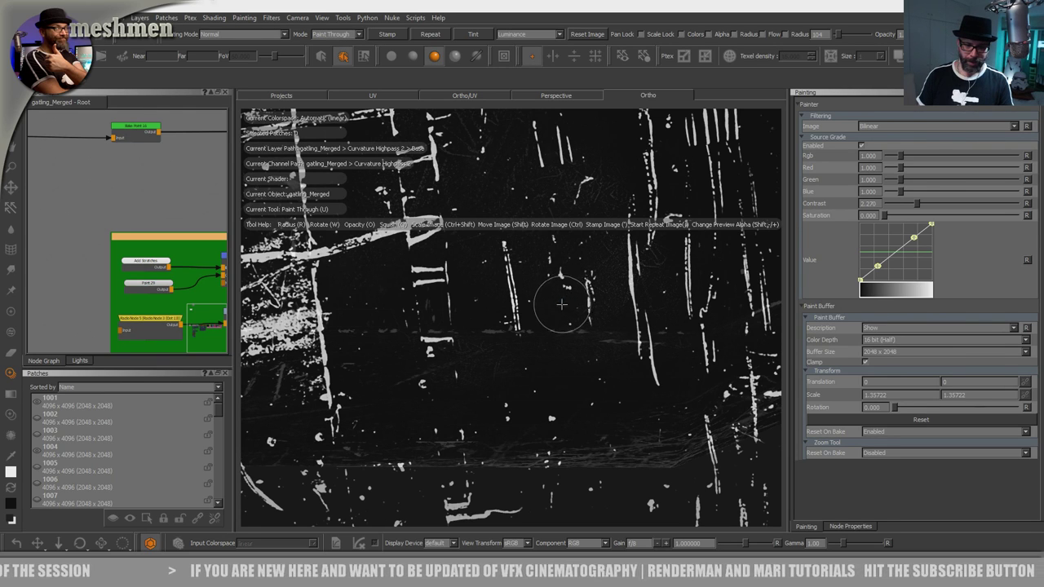
Step: Examine the painted scratches and specks on the isolated hood from several angles and distances
{"action": "left_click_drag", "start_coordinate": [562, 304], "coordinate": [536, 310], "text": "alt"}
{"action": "right_click_drag", "start_coordinate": [536, 310], "coordinate": [492, 288], "text": "alt"}
{"action": "mouse_move", "coordinate": [492, 289]}
{"action": "left_mouse_down", "text": "alt"}
{"action": "mouse_move", "coordinate": [468, 361]}
{"action": "mouse_move", "coordinate": [484, 389]}
{"action": "left_mouse_up", "text": "alt"}
{"action": "left_click_drag", "start_coordinate": [477, 340], "coordinate": [496, 384], "text": "alt"}
{"action": "middle_click_drag", "start_coordinate": [490, 335], "coordinate": [514, 416], "text": "alt"}
{"action": "left_click_drag", "start_coordinate": [514, 416], "coordinate": [501, 408], "text": "alt"}
{"action": "middle_click_drag", "start_coordinate": [500, 400], "coordinate": [511, 389], "text": "alt"}
{"action": "right_click_drag", "start_coordinate": [510, 389], "coordinate": [501, 354], "text": "alt"}
{"action": "middle_click_drag", "start_coordinate": [501, 354], "coordinate": [528, 473], "text": "alt"}
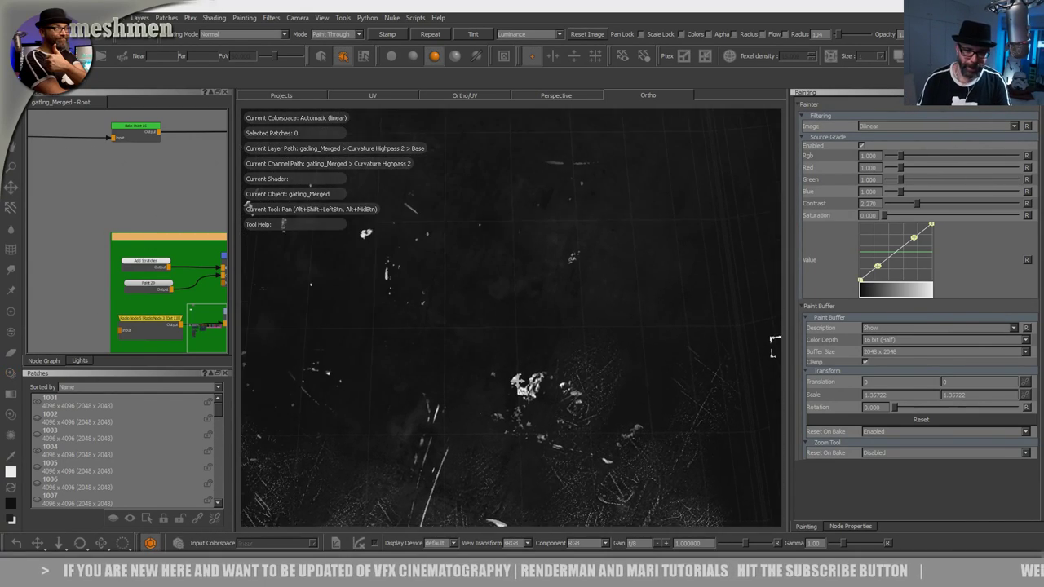
{"action": "left_click_drag", "start_coordinate": [482, 370], "coordinate": [494, 383], "text": "alt"}
{"action": "right_click_drag", "start_coordinate": [493, 384], "coordinate": [467, 376], "text": "alt"}
{"action": "left_click_drag", "start_coordinate": [467, 377], "coordinate": [464, 384], "text": "alt"}
{"action": "middle_click_drag", "start_coordinate": [480, 358], "coordinate": [559, 338], "text": "alt"}
{"action": "left_click_drag", "start_coordinate": [510, 372], "coordinate": [503, 377], "text": "alt"}
{"action": "mouse_move", "coordinate": [442, 372]}
{"action": "middle_mouse_down", "text": "alt"}
{"action": "mouse_move", "coordinate": [417, 370]}
{"action": "mouse_move", "coordinate": [398, 397]}
{"action": "middle_mouse_up", "text": "alt"}
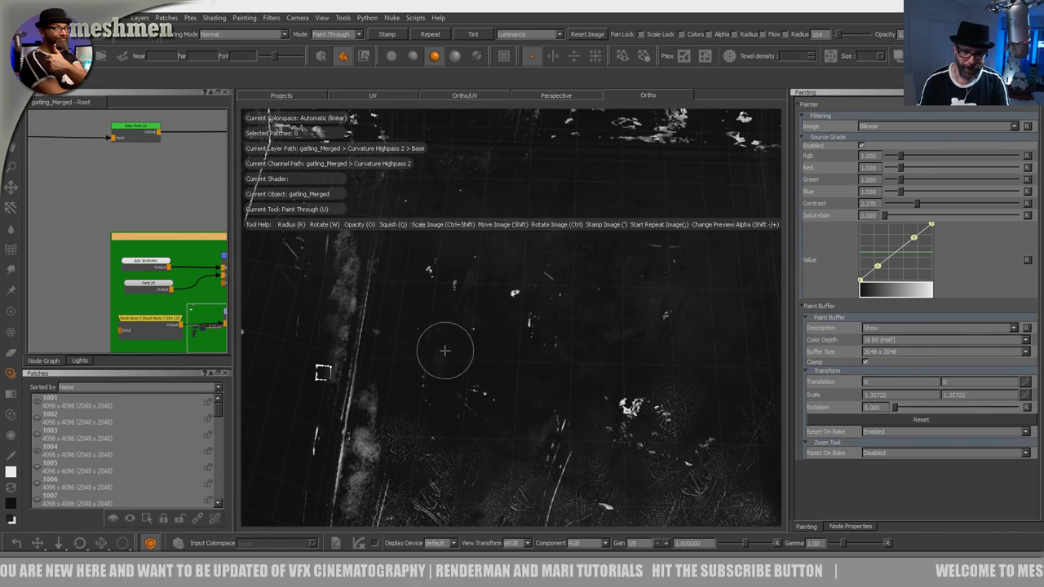
Step: Paint a small cluster of specks just below the worn seam across the hood
{"action": "middle_click_drag", "start_coordinate": [457, 285], "coordinate": [470, 375], "text": "alt"}
{"action": "right_click_drag", "start_coordinate": [470, 376], "coordinate": [490, 308], "text": "alt"}
{"action": "middle_click_drag", "start_coordinate": [489, 308], "coordinate": [504, 378], "text": "alt"}
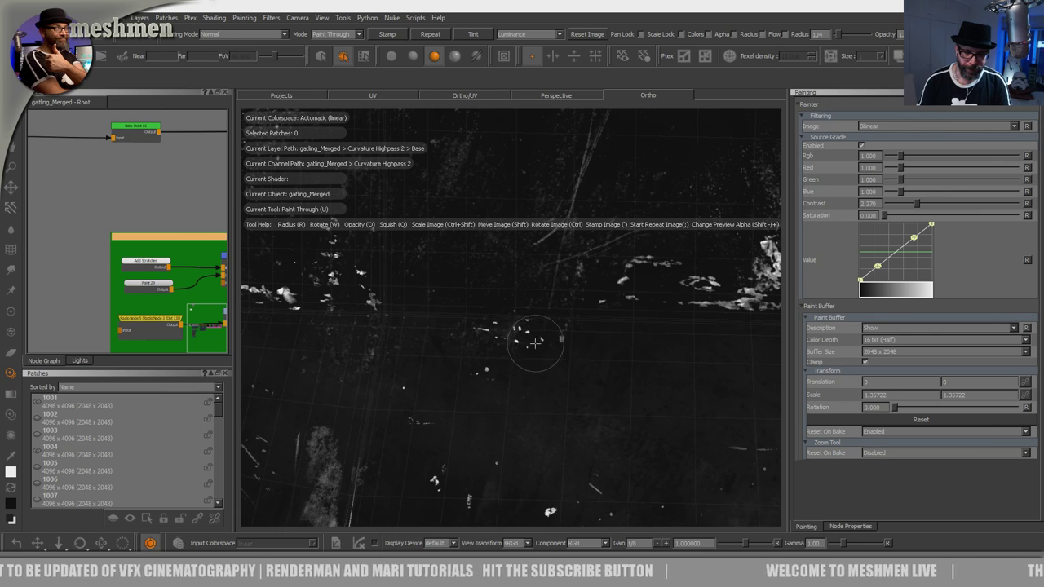
{"action": "scroll", "coordinate": [507, 336], "scroll_direction": "down", "scroll_amount": 10}
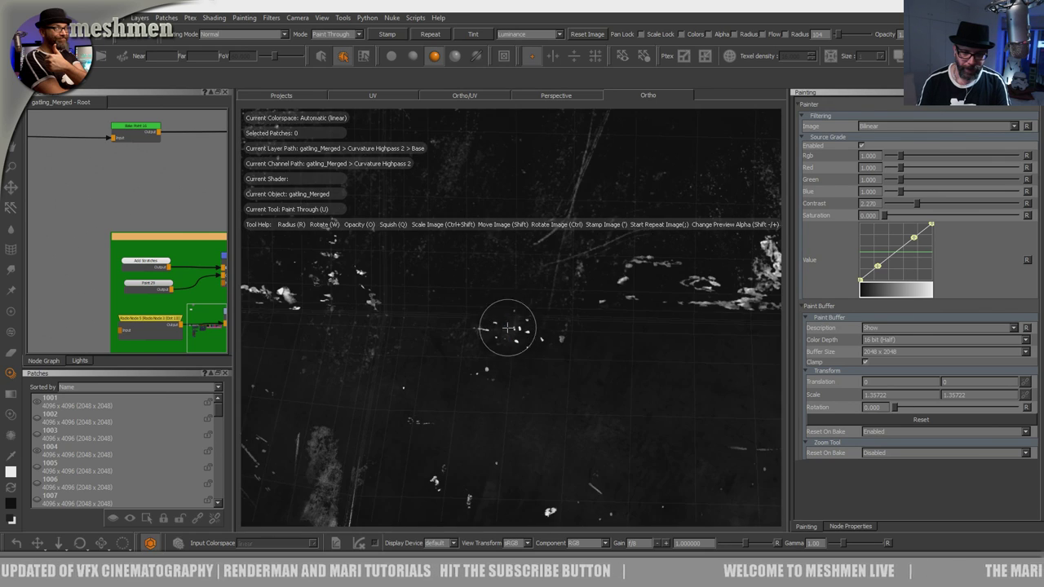
Step: Shift the scratch image to two new positions on the hood and paint small specks and scratches at each
{"action": "left_click_drag", "start_coordinate": [508, 332], "coordinate": [466, 341], "text": "alt"}
{"action": "middle_click_drag", "start_coordinate": [466, 341], "coordinate": [391, 290], "text": "alt"}
{"action": "right_click_drag", "start_coordinate": [392, 291], "coordinate": [529, 300], "text": "alt"}
{"action": "middle_click_drag", "start_coordinate": [528, 300], "coordinate": [529, 321], "text": "alt"}
{"action": "left_click_drag", "start_coordinate": [528, 321], "coordinate": [513, 384], "text": "alt"}
{"action": "right_click_drag", "start_coordinate": [513, 384], "coordinate": [548, 385], "text": "alt"}
{"action": "left_click_drag", "start_coordinate": [505, 374], "coordinate": [536, 423], "text": "shift"}
{"action": "mouse_move", "coordinate": [591, 386]}
{"action": "left_mouse_down"}
{"action": "mouse_move", "coordinate": [595, 400]}
{"action": "mouse_move", "coordinate": [603, 380]}
{"action": "left_mouse_up"}
{"action": "left_click_drag", "start_coordinate": [487, 396], "coordinate": [448, 398], "text": "shift"}
{"action": "mouse_move", "coordinate": [437, 367]}
{"action": "left_mouse_down"}
{"action": "mouse_move", "coordinate": [435, 334]}
{"action": "mouse_move", "coordinate": [469, 347]}
{"action": "left_mouse_up"}
{"action": "mouse_move", "coordinate": [487, 449]}
{"action": "left_mouse_down"}
{"action": "mouse_move", "coordinate": [487, 429]}
{"action": "mouse_move", "coordinate": [514, 414]}
{"action": "left_mouse_up"}
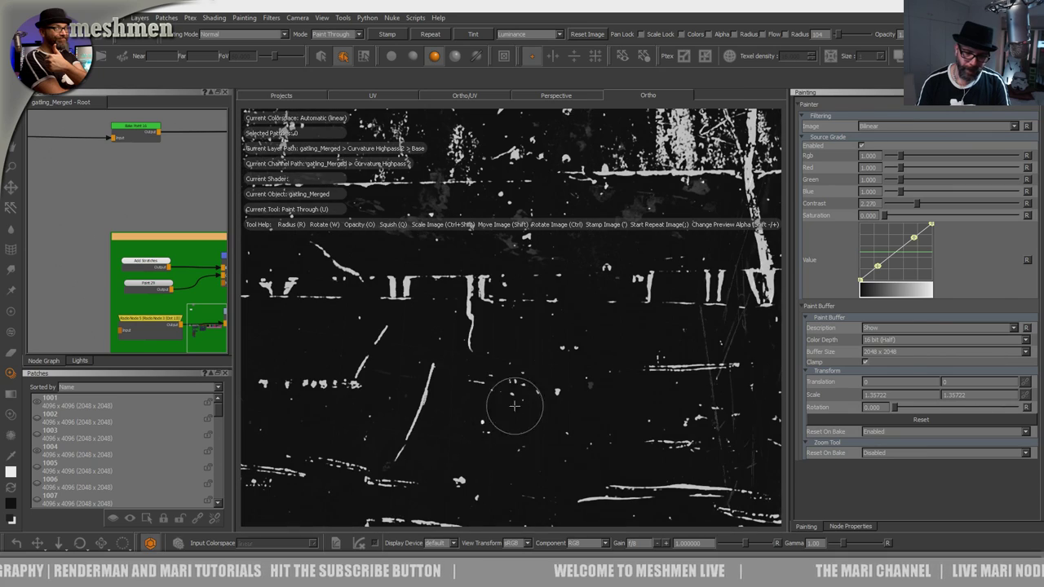
Step: Unhide the rest of the vehicle and clear the selection of the four hood patches
{"action": "right_click_drag", "start_coordinate": [523, 344], "coordinate": [473, 394], "text": "alt"}
{"action": "mouse_move", "coordinate": [473, 394]}
{"action": "left_mouse_down", "text": "alt"}
{"action": "mouse_move", "coordinate": [527, 349]}
{"action": "mouse_move", "coordinate": [508, 345]}
{"action": "mouse_move", "coordinate": [525, 384]}
{"action": "mouse_move", "coordinate": [517, 373]}
{"action": "left_mouse_up", "text": "alt"}
{"action": "key", "text": "alt+h"}
{"action": "right_click_drag", "start_coordinate": [517, 373], "coordinate": [489, 387], "text": "alt"}
{"action": "mouse_move", "coordinate": [490, 386]}
{"action": "left_mouse_down", "text": "alt"}
{"action": "mouse_move", "coordinate": [500, 387]}
{"action": "mouse_move", "coordinate": [483, 366]}
{"action": "left_mouse_up", "text": "alt"}
{"action": "key", "text": "p"}
{"action": "key", "text": "s"}
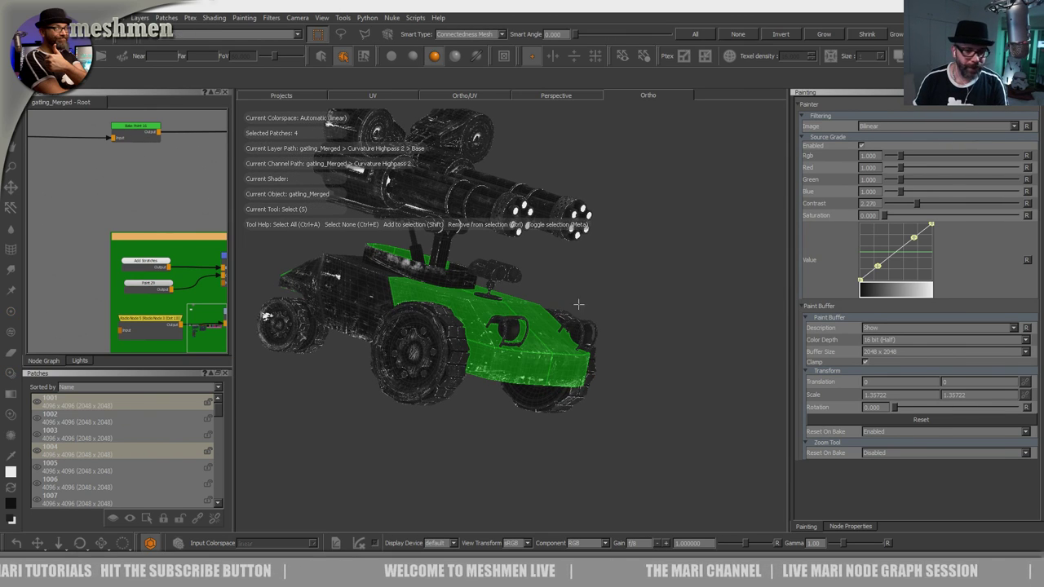
{"action": "left_click_drag", "start_coordinate": [559, 267], "coordinate": [556, 271], "text": "alt"}
{"action": "left_click", "coordinate": [624, 294]}
{"action": "left_click_drag", "start_coordinate": [619, 318], "coordinate": [622, 349], "text": "alt"}
{"action": "middle_click_drag", "start_coordinate": [588, 333], "coordinate": [601, 350], "text": "alt"}
{"action": "right_click_drag", "start_coordinate": [601, 350], "coordinate": [621, 352], "text": "alt"}
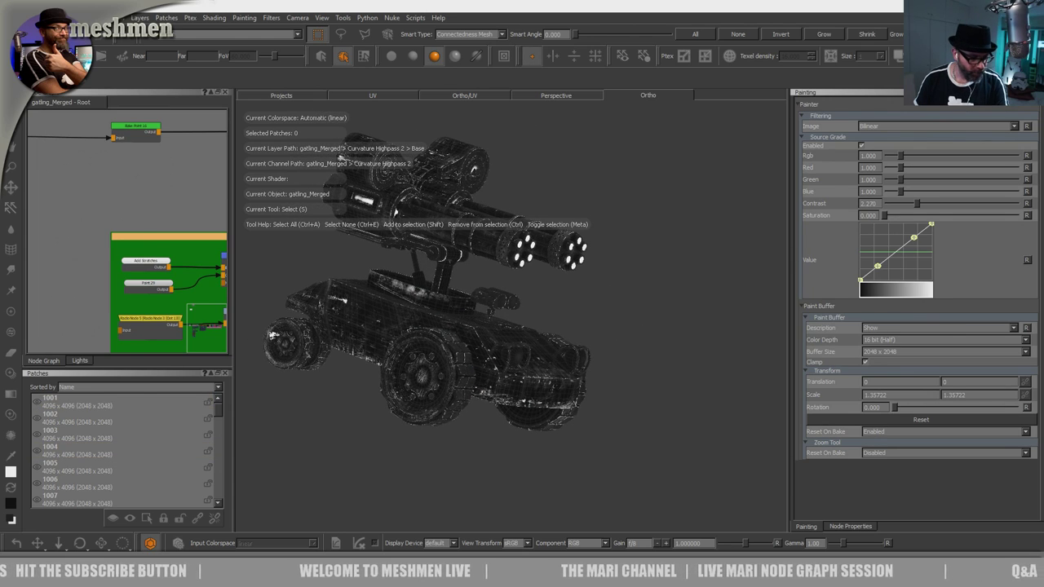
Step: Close the Patches palette and widen the Node Graph across the viewport area
{"action": "left_click", "coordinate": [226, 373]}
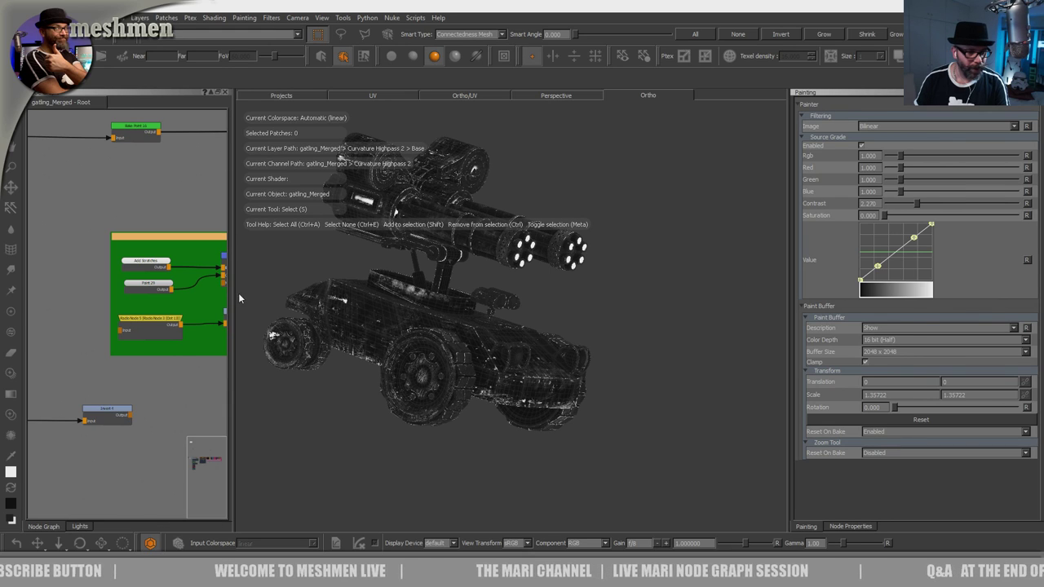
{"action": "left_click_drag", "start_coordinate": [231, 291], "coordinate": [570, 311]}
{"action": "scroll", "coordinate": [386, 300], "scroll_direction": "down", "scroll_amount": 5}
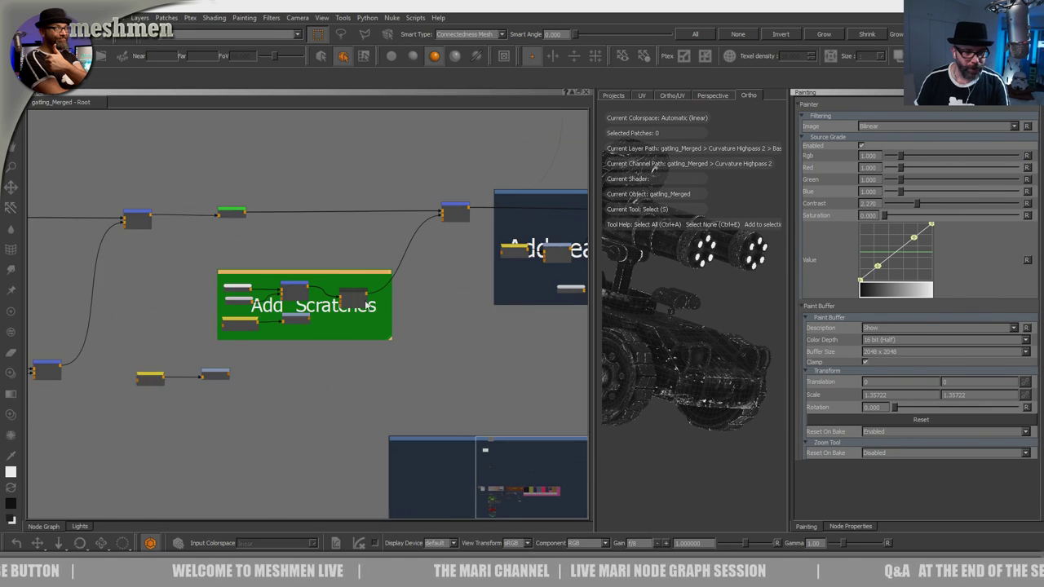
Step: Follow the node network from the Add Scratches backdrop to the end of the Met Mask section
{"action": "scroll", "coordinate": [387, 299], "scroll_direction": "down", "scroll_amount": 1}
{"action": "middle_click_drag", "start_coordinate": [425, 309], "coordinate": [174, 300]}
{"action": "scroll", "coordinate": [308, 283], "scroll_direction": "up", "scroll_amount": 3}
{"action": "scroll", "coordinate": [307, 283], "scroll_direction": "up", "scroll_amount": 4}
{"action": "scroll", "coordinate": [375, 303], "scroll_direction": "down", "scroll_amount": 1}
{"action": "middle_click_drag", "start_coordinate": [375, 303], "coordinate": [142, 322]}
{"action": "middle_click_drag", "start_coordinate": [487, 320], "coordinate": [269, 309]}
{"action": "middle_click_drag", "start_coordinate": [546, 298], "coordinate": [384, 314]}
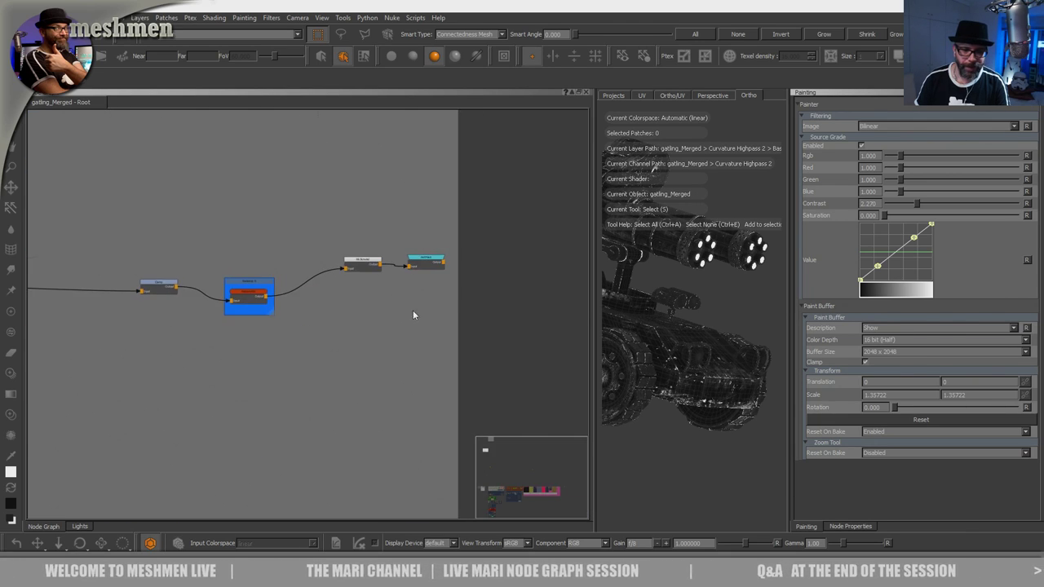
{"action": "scroll", "coordinate": [469, 289], "scroll_direction": "up", "scroll_amount": 4}
{"action": "scroll", "coordinate": [469, 287], "scroll_direction": "down", "scroll_amount": 5}
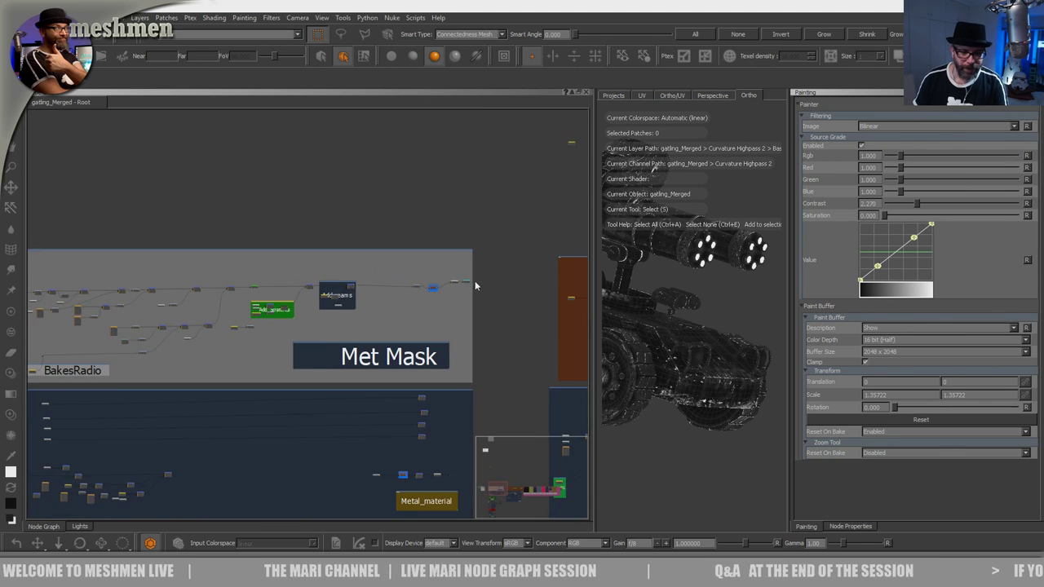
Step: Look through the Dirtmask backdrop and its output nodes beside the BaseMetal section
{"action": "middle_click_drag", "start_coordinate": [520, 260], "coordinate": [276, 254]}
{"action": "mouse_move", "coordinate": [417, 248]}
{"action": "middle_mouse_down"}
{"action": "mouse_move", "coordinate": [317, 245]}
{"action": "mouse_move", "coordinate": [275, 223]}
{"action": "middle_mouse_up"}
{"action": "scroll", "coordinate": [386, 243], "scroll_direction": "up", "scroll_amount": 4}
{"action": "scroll", "coordinate": [394, 213], "scroll_direction": "up", "scroll_amount": 4}
{"action": "middle_click_drag", "start_coordinate": [394, 215], "coordinate": [343, 57]}
{"action": "scroll", "coordinate": [308, 215], "scroll_direction": "up", "scroll_amount": 2}
{"action": "scroll", "coordinate": [309, 219], "scroll_direction": "up", "scroll_amount": 3}
{"action": "scroll", "coordinate": [358, 222], "scroll_direction": "down", "scroll_amount": 7}
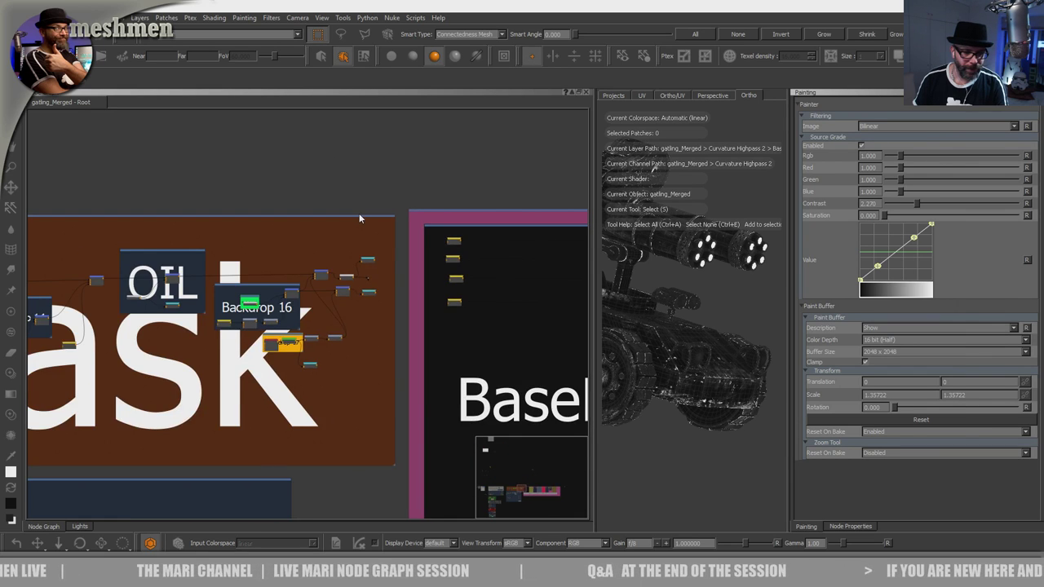
{"action": "scroll", "coordinate": [360, 220], "scroll_direction": "down", "scroll_amount": 1}
Step: Jump to the Colout bookmark and bring the output nodes behind the Dirt backdrop into view
{"action": "key", "text": "j"}
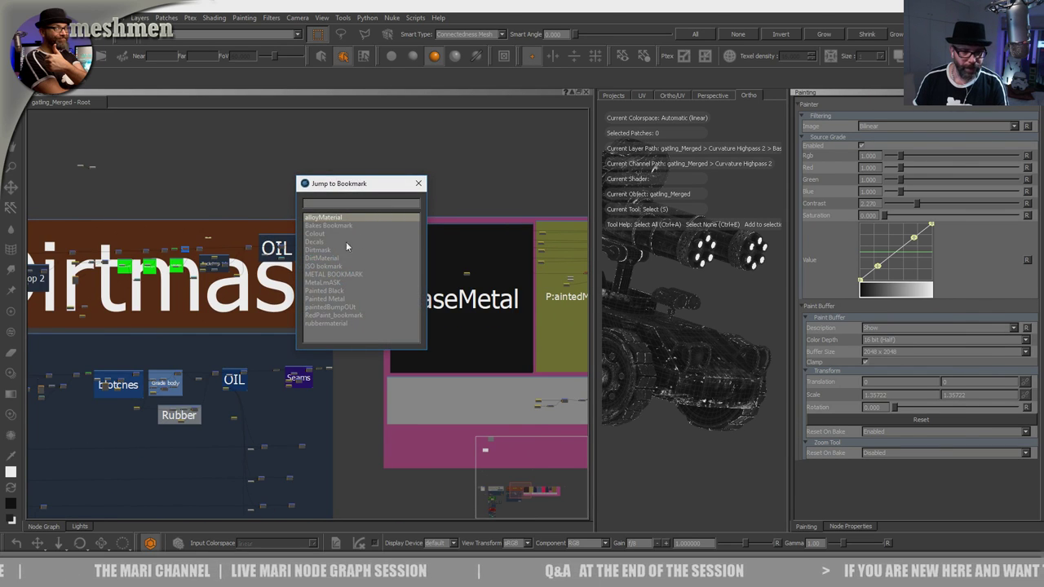
{"action": "double_click", "coordinate": [319, 235]}
{"action": "middle_click_drag", "start_coordinate": [499, 265], "coordinate": [327, 240]}
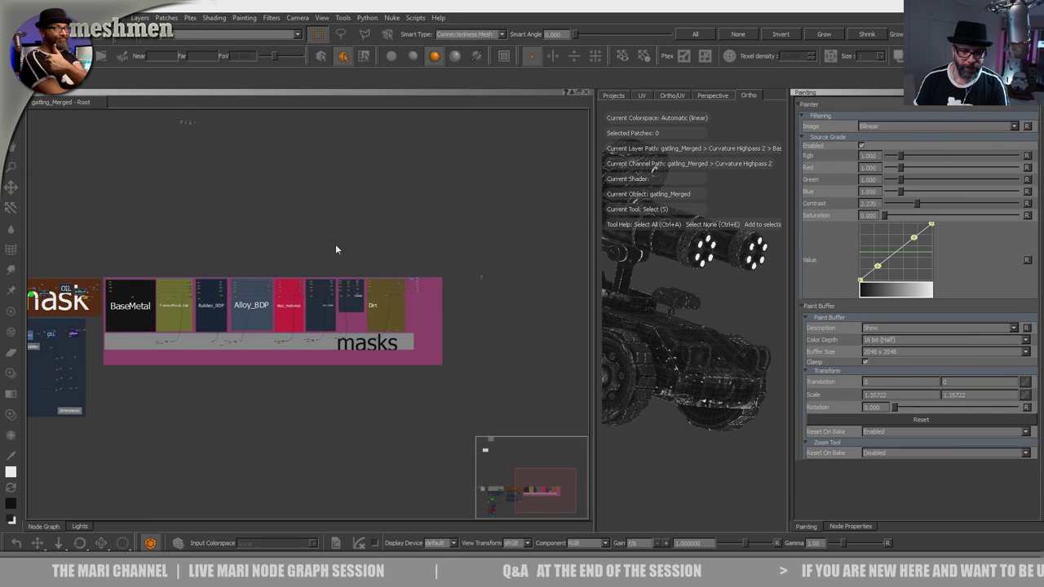
{"action": "scroll", "coordinate": [452, 250], "scroll_direction": "up", "scroll_amount": 3}
{"action": "scroll", "coordinate": [451, 255], "scroll_direction": "up", "scroll_amount": 2}
{"action": "scroll", "coordinate": [454, 261], "scroll_direction": "up", "scroll_amount": 5}
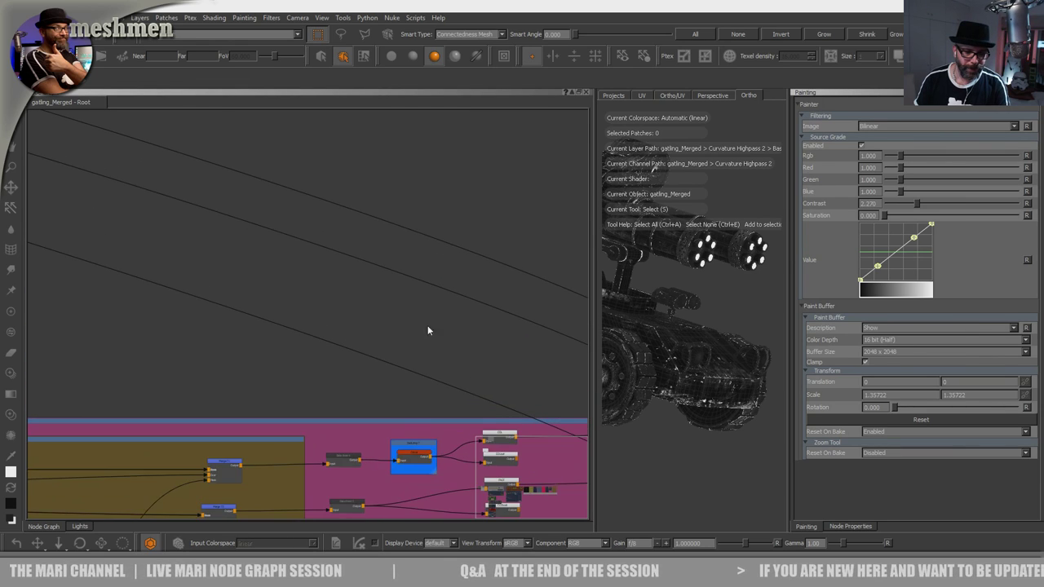
Step: Display the node after the topmost Dirt merge on the model, and narrow the Node Graph to enlarge the viewport
{"action": "left_click", "coordinate": [384, 291]}
{"action": "left_click_drag", "start_coordinate": [387, 293], "coordinate": [400, 293]}
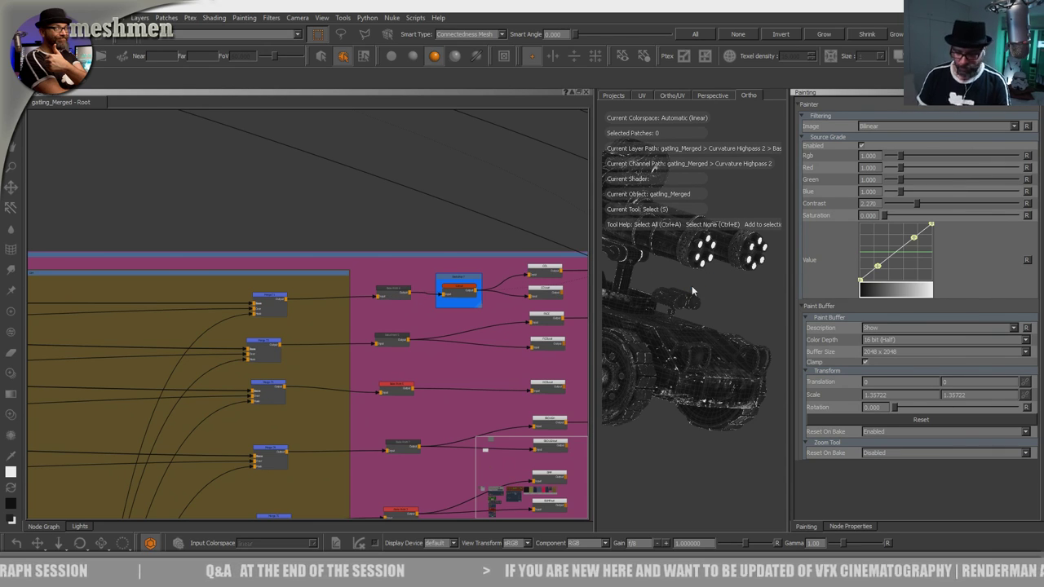
{"action": "left_click_drag", "start_coordinate": [393, 292], "coordinate": [400, 292]}
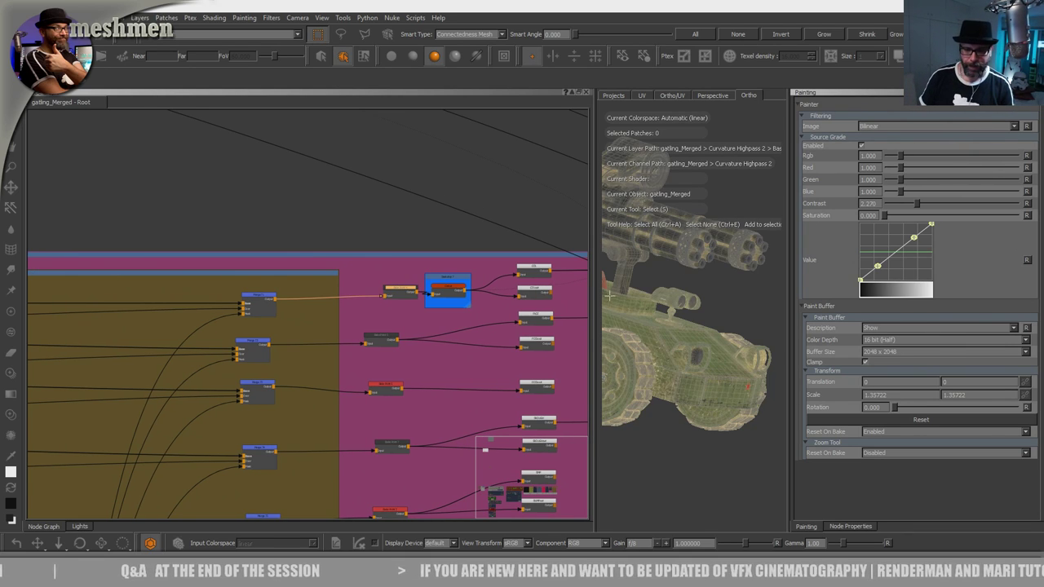
{"action": "left_click_drag", "start_coordinate": [594, 281], "coordinate": [391, 281]}
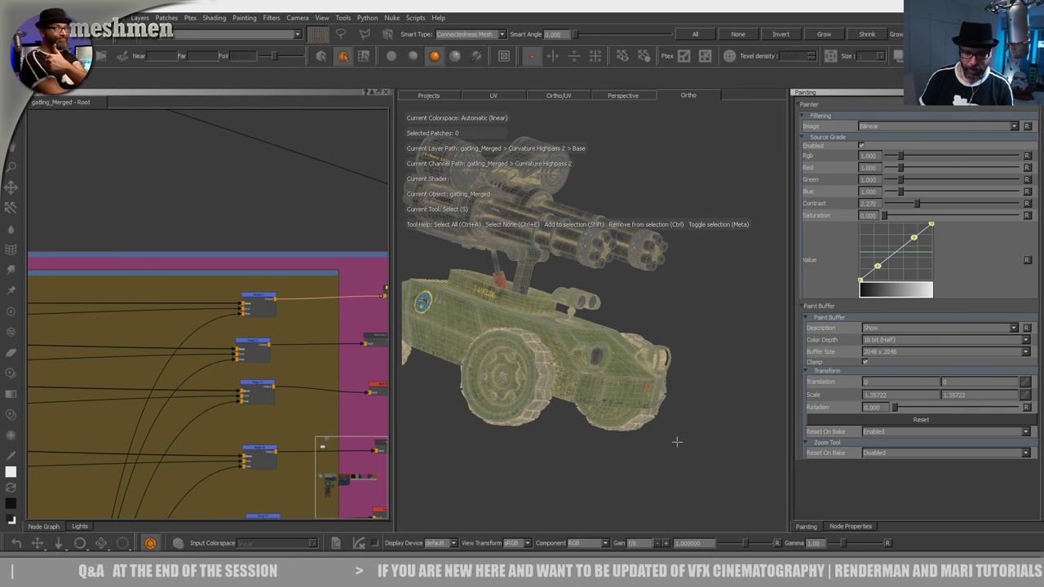
Step: Inspect the painted colour and dirt on the hull, wheels and gatling guns from several angles and distances
{"action": "left_click", "coordinate": [632, 484]}
{"action": "left_click_drag", "start_coordinate": [566, 486], "coordinate": [517, 499], "text": "alt"}
{"action": "right_click_drag", "start_coordinate": [517, 499], "coordinate": [549, 368], "text": "alt"}
{"action": "middle_click_drag", "start_coordinate": [550, 369], "coordinate": [716, 313], "text": "alt"}
{"action": "left_click_drag", "start_coordinate": [563, 342], "coordinate": [641, 245], "text": "alt"}
{"action": "middle_click_drag", "start_coordinate": [641, 245], "coordinate": [652, 416], "text": "alt"}
{"action": "right_click_drag", "start_coordinate": [653, 416], "coordinate": [673, 364], "text": "alt"}
{"action": "left_click_drag", "start_coordinate": [673, 364], "coordinate": [604, 351], "text": "alt"}
{"action": "middle_click_drag", "start_coordinate": [482, 323], "coordinate": [245, 288], "text": "alt"}
{"action": "left_click_drag", "start_coordinate": [638, 366], "coordinate": [693, 380], "text": "alt"}
{"action": "middle_click_drag", "start_coordinate": [693, 380], "coordinate": [986, 473], "text": "alt"}
{"action": "left_click_drag", "start_coordinate": [615, 370], "coordinate": [644, 399], "text": "alt"}
{"action": "middle_click_drag", "start_coordinate": [603, 326], "coordinate": [669, 383], "text": "alt"}
{"action": "left_click_drag", "start_coordinate": [608, 213], "coordinate": [614, 256], "text": "alt"}
{"action": "middle_click_drag", "start_coordinate": [615, 256], "coordinate": [660, 338], "text": "alt"}
{"action": "left_click_drag", "start_coordinate": [562, 323], "coordinate": [604, 331], "text": "alt"}
{"action": "middle_click_drag", "start_coordinate": [603, 330], "coordinate": [666, 303], "text": "alt"}
{"action": "left_click_drag", "start_coordinate": [665, 303], "coordinate": [620, 322], "text": "alt"}
{"action": "right_click_drag", "start_coordinate": [620, 322], "coordinate": [563, 306], "text": "alt"}
{"action": "mouse_move", "coordinate": [563, 305]}
{"action": "left_mouse_down", "text": "alt"}
{"action": "mouse_move", "coordinate": [585, 302]}
{"action": "mouse_move", "coordinate": [558, 304]}
{"action": "left_mouse_up", "text": "alt"}
{"action": "right_click_drag", "start_coordinate": [559, 303], "coordinate": [610, 332], "text": "alt"}
{"action": "left_click_drag", "start_coordinate": [577, 293], "coordinate": [571, 307], "text": "alt"}
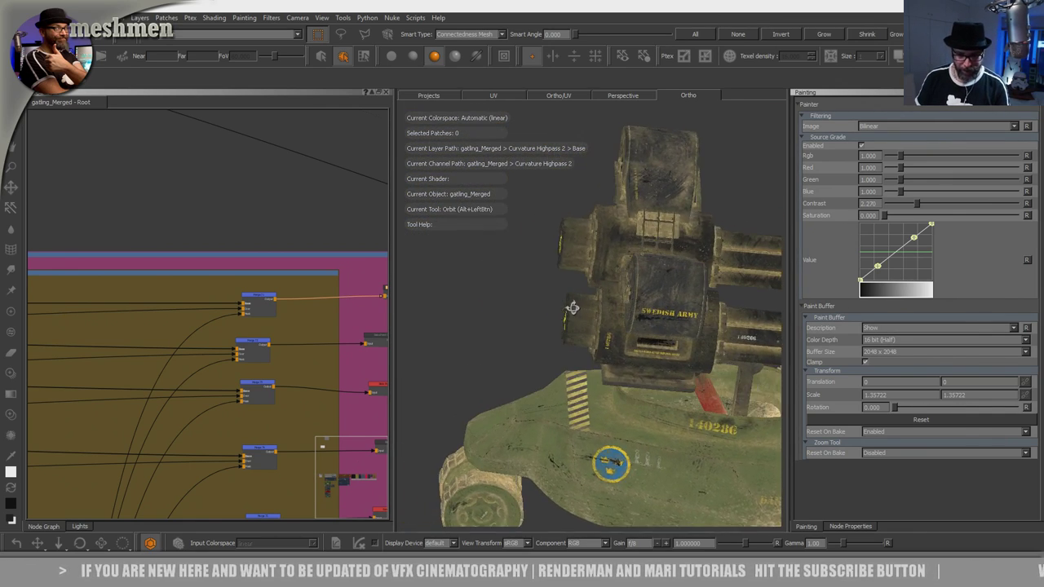
{"action": "right_click_drag", "start_coordinate": [570, 307], "coordinate": [573, 309], "text": "alt"}
Step: Switch the model's display to the AiStandard shader and review the shaded vehicle, ending with the whole model in view
{"action": "key", "text": "j"}
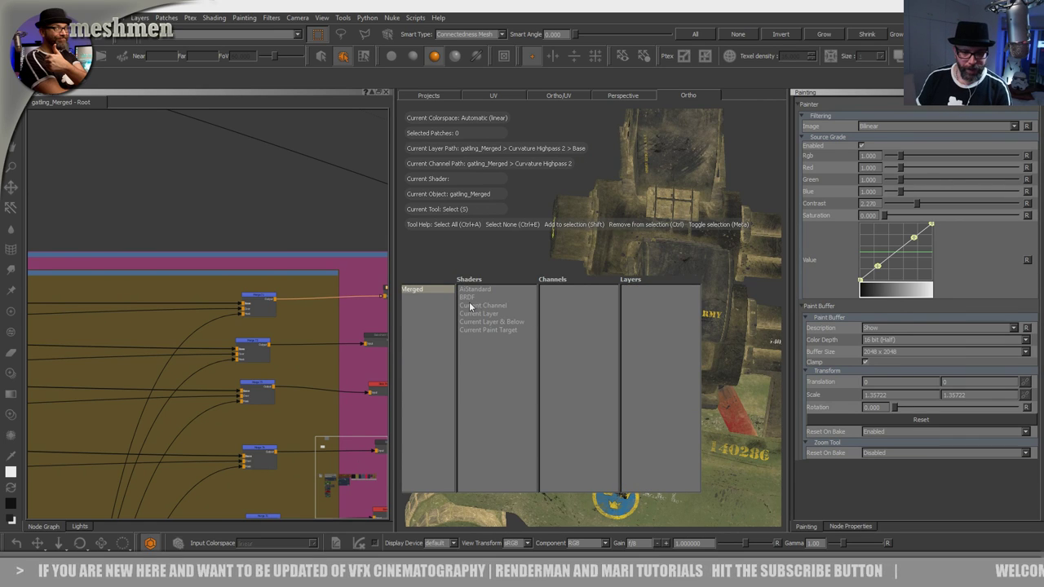
{"action": "left_click", "coordinate": [480, 291]}
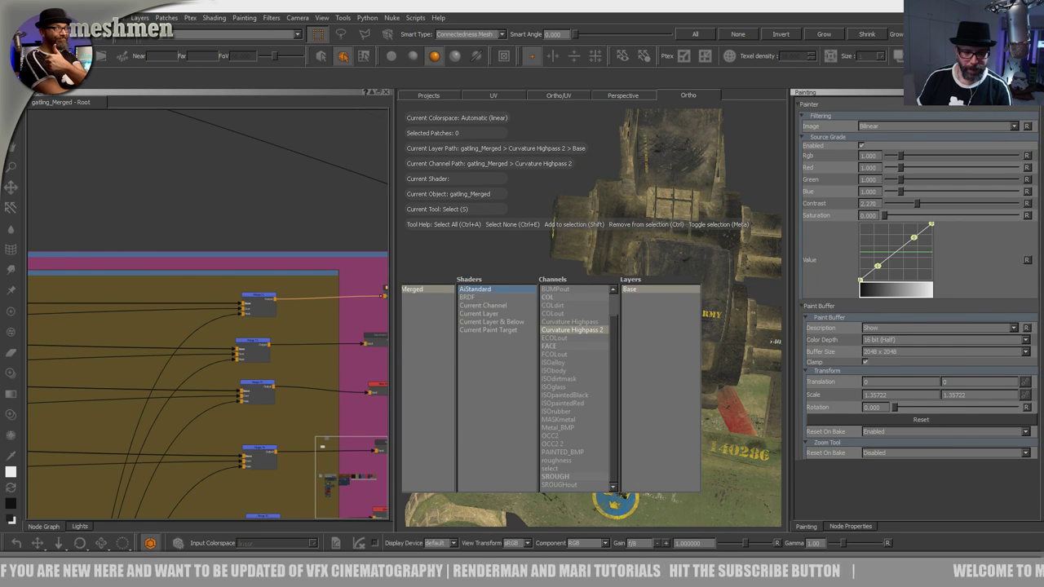
{"action": "mouse_move", "coordinate": [561, 312]}
{"action": "left_mouse_down", "text": "alt"}
{"action": "mouse_move", "coordinate": [539, 309]}
{"action": "mouse_move", "coordinate": [594, 341]}
{"action": "left_mouse_up", "text": "alt"}
{"action": "middle_click_drag", "start_coordinate": [594, 341], "coordinate": [532, 387], "text": "alt"}
{"action": "right_click_drag", "start_coordinate": [532, 386], "coordinate": [611, 390], "text": "alt"}
{"action": "left_click_drag", "start_coordinate": [611, 390], "coordinate": [708, 313], "text": "alt"}
{"action": "middle_click_drag", "start_coordinate": [708, 314], "coordinate": [711, 281], "text": "alt"}
{"action": "right_click_drag", "start_coordinate": [710, 282], "coordinate": [591, 275], "text": "alt"}
{"action": "left_click_drag", "start_coordinate": [591, 276], "coordinate": [625, 295], "text": "alt"}
{"action": "middle_click_drag", "start_coordinate": [624, 296], "coordinate": [634, 200], "text": "alt"}
{"action": "left_click_drag", "start_coordinate": [652, 282], "coordinate": [420, 311], "text": "alt"}
{"action": "key", "text": "a"}
Step: Bring up the Lights palette and set the Environment light's background to Show
{"action": "right_click", "coordinate": [595, 22]}
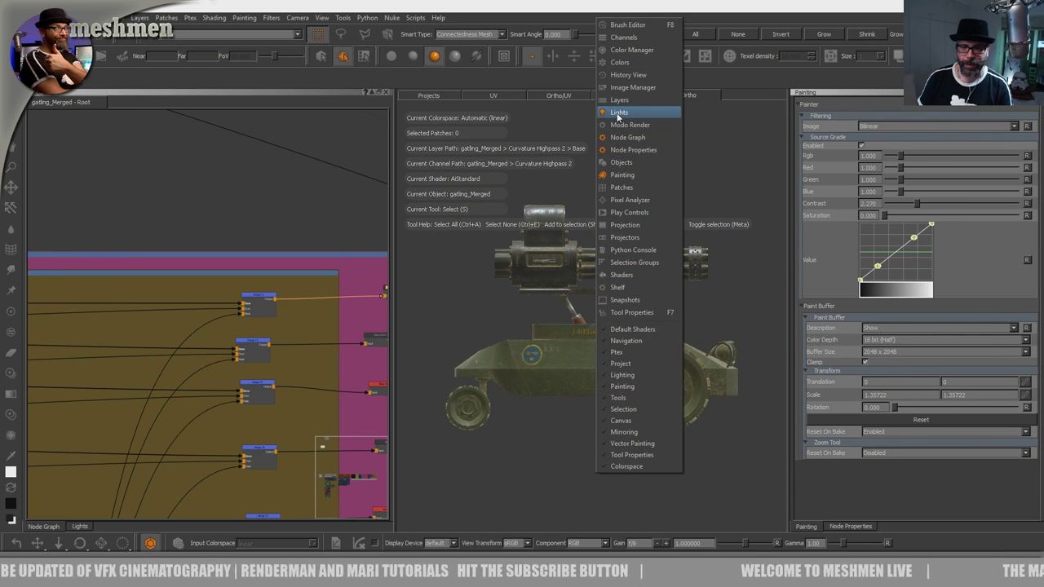
{"action": "left_click", "coordinate": [618, 115]}
{"action": "right_click", "coordinate": [599, 11]}
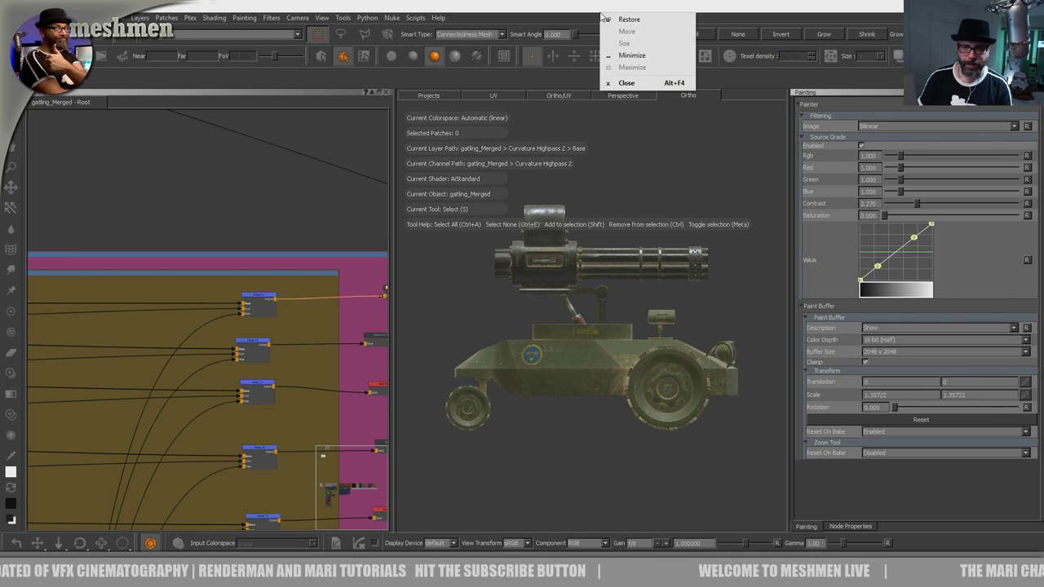
{"action": "left_click", "coordinate": [589, 21]}
{"action": "right_click", "coordinate": [589, 20]}
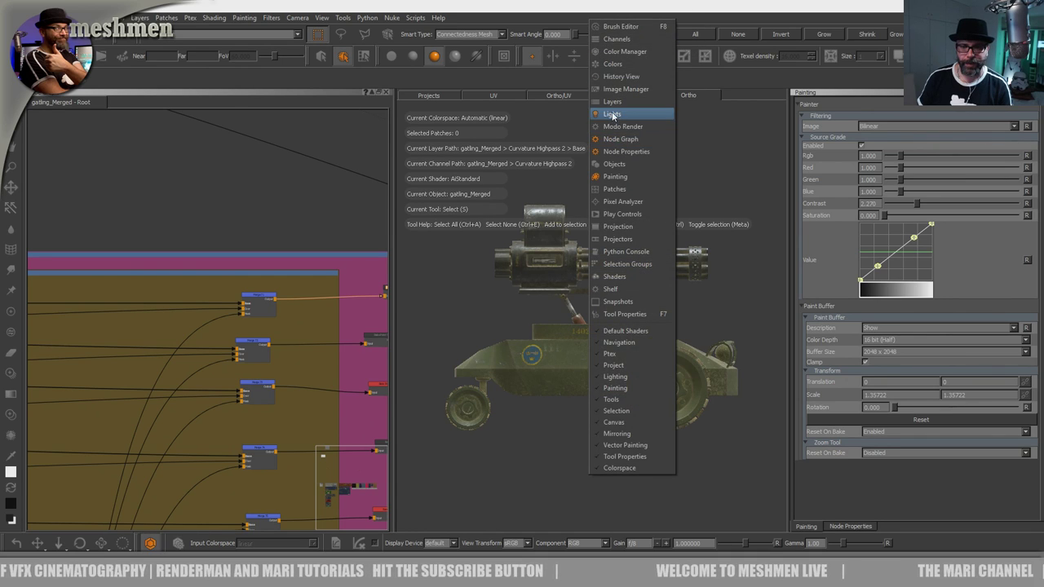
{"action": "left_click", "coordinate": [612, 114]}
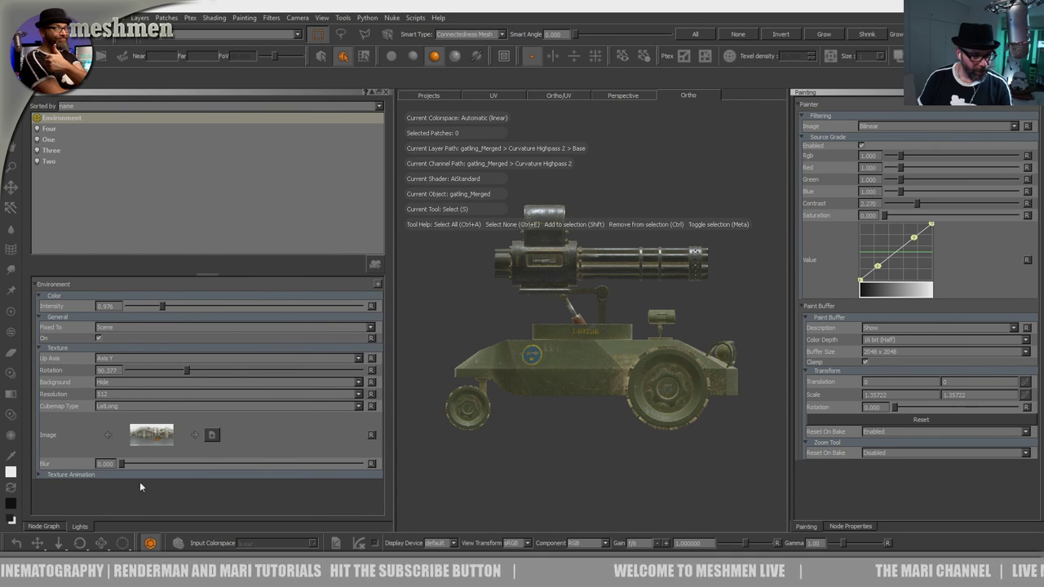
{"action": "left_click", "coordinate": [115, 384]}
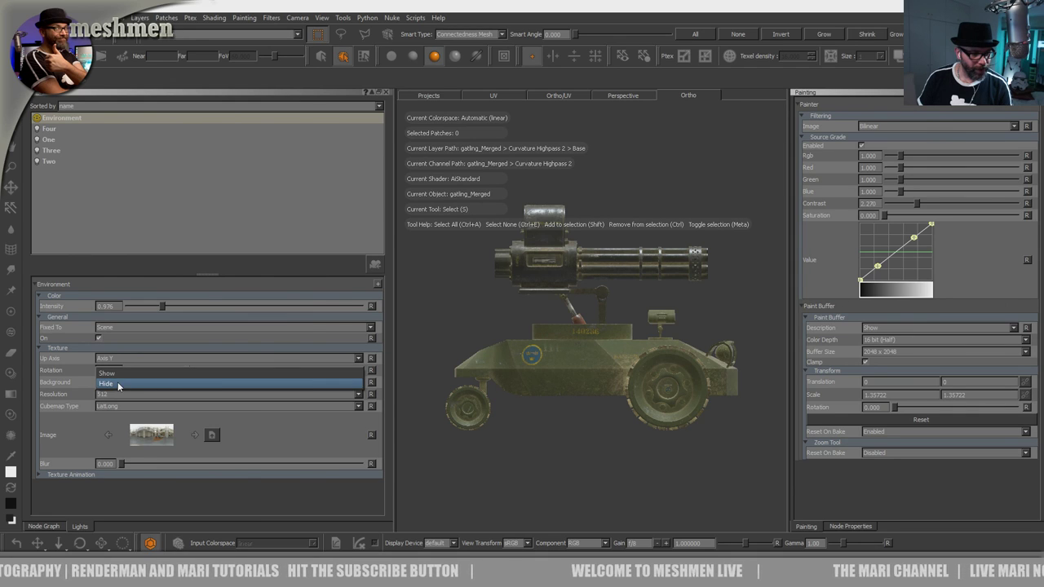
{"action": "left_click", "coordinate": [114, 372]}
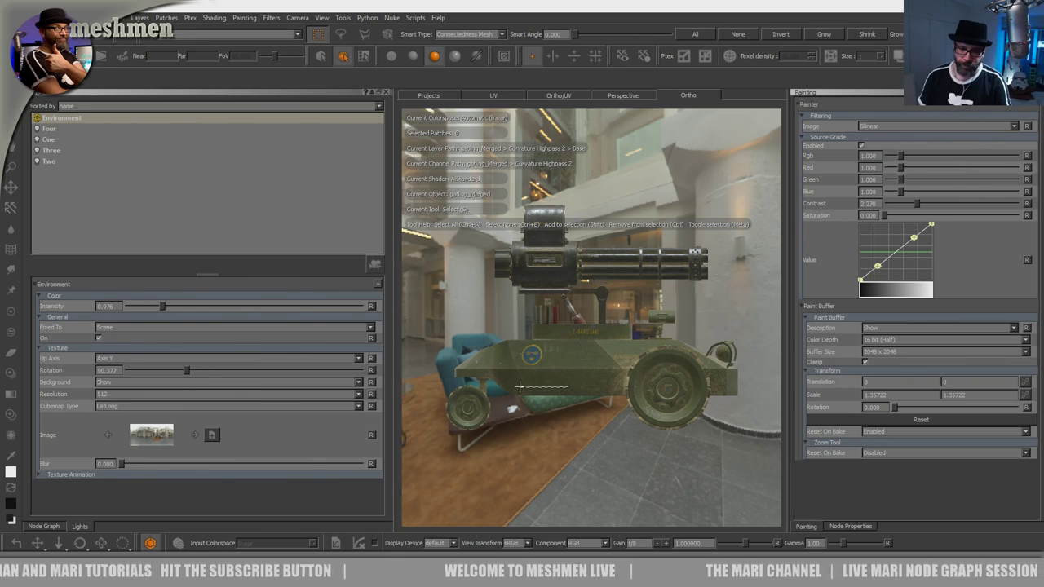
Step: Clear the patch selection on the vehicle body and examine the hull and gatling guns against the environment background
{"action": "left_click", "coordinate": [519, 385]}
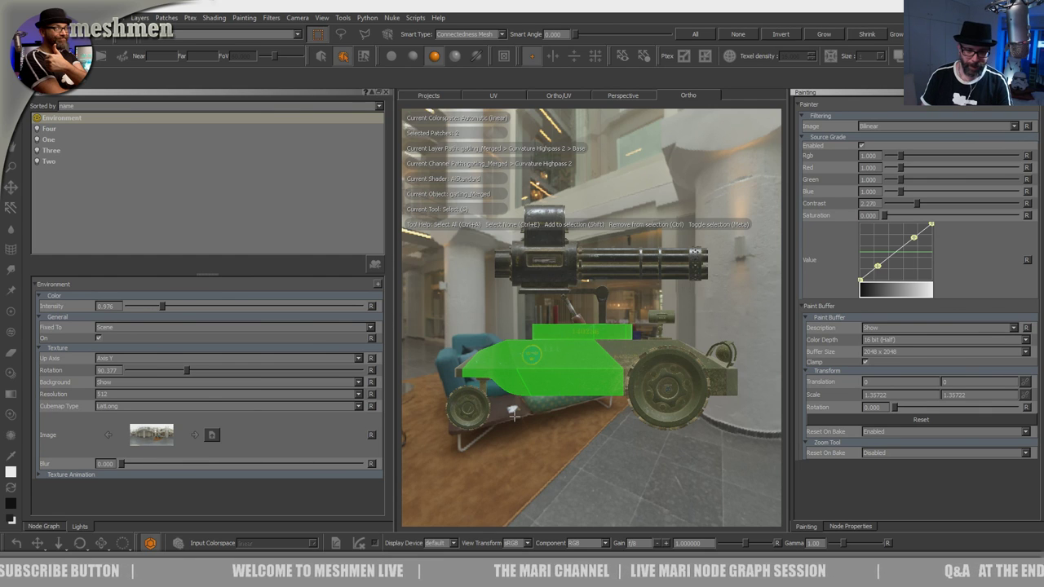
{"action": "left_click", "coordinate": [557, 426]}
{"action": "left_click_drag", "start_coordinate": [566, 440], "coordinate": [466, 435], "text": "alt"}
{"action": "right_click_drag", "start_coordinate": [481, 436], "coordinate": [589, 482], "text": "alt"}
{"action": "left_click_drag", "start_coordinate": [530, 440], "coordinate": [582, 445], "text": "alt"}
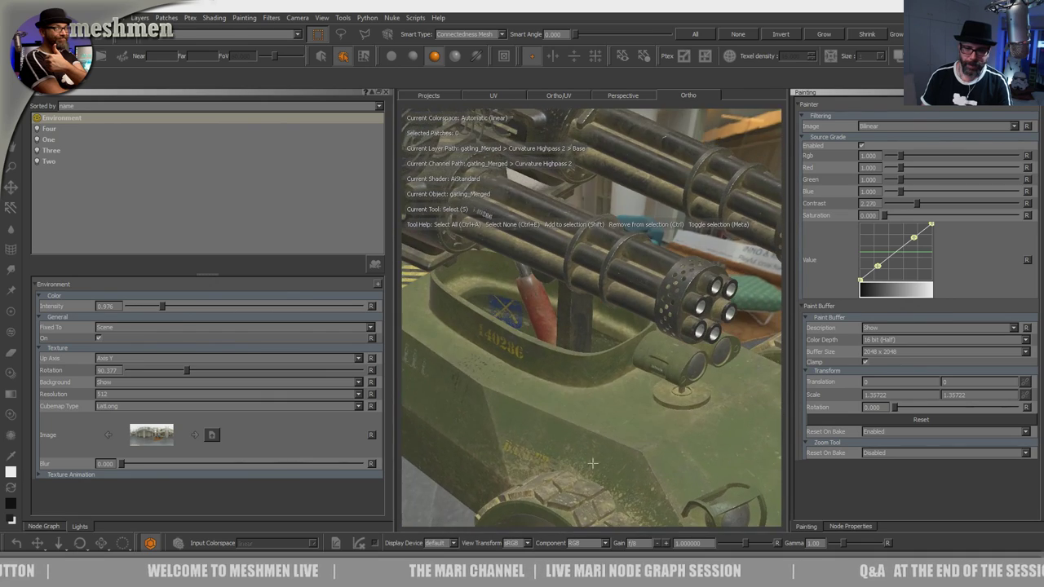
{"action": "middle_click_drag", "start_coordinate": [582, 444], "coordinate": [642, 542], "text": "alt"}
{"action": "left_click_drag", "start_coordinate": [566, 424], "coordinate": [617, 408], "text": "alt"}
{"action": "right_click_drag", "start_coordinate": [587, 408], "coordinate": [664, 428], "text": "alt"}
{"action": "left_click_drag", "start_coordinate": [657, 424], "coordinate": [591, 414], "text": "alt"}
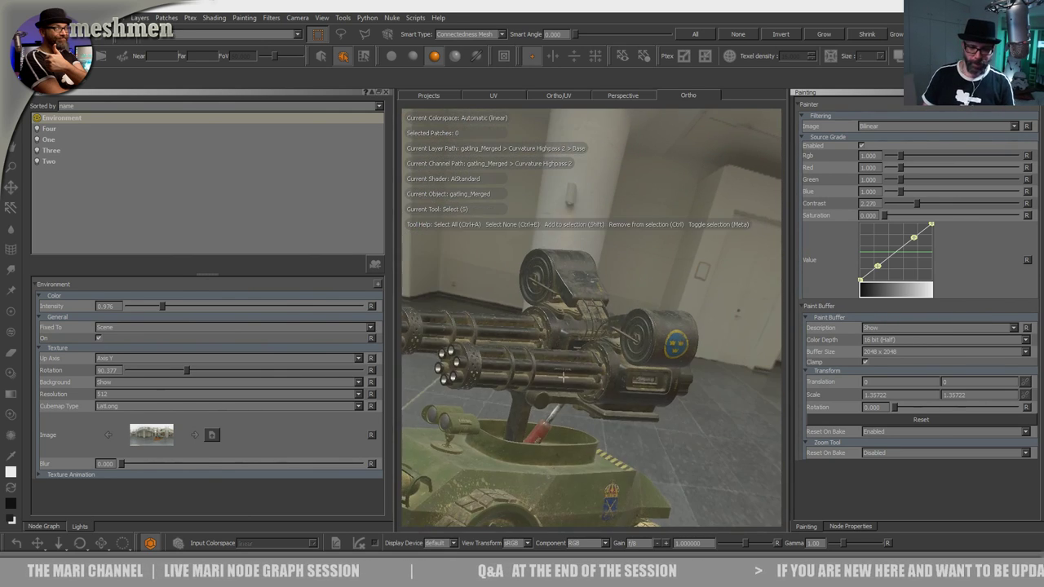
Step: Examine the scratches and reflections on the front hood and the turret rim up close
{"action": "right_click_drag", "start_coordinate": [617, 350], "coordinate": [653, 350], "text": "alt"}
{"action": "left_click_drag", "start_coordinate": [562, 351], "coordinate": [608, 448], "text": "alt"}
{"action": "middle_click_drag", "start_coordinate": [492, 236], "coordinate": [479, 400], "text": "alt"}
{"action": "left_click_drag", "start_coordinate": [563, 334], "coordinate": [599, 368], "text": "alt"}
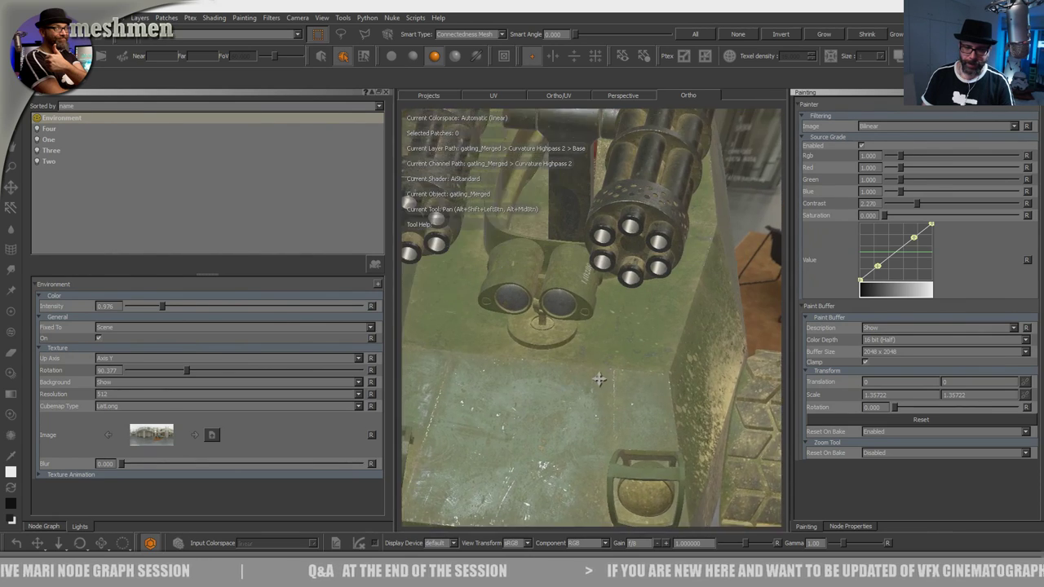
{"action": "right_click_drag", "start_coordinate": [599, 368], "coordinate": [644, 371], "text": "alt"}
{"action": "middle_click_drag", "start_coordinate": [522, 391], "coordinate": [629, 359], "text": "alt"}
{"action": "right_click_drag", "start_coordinate": [628, 359], "coordinate": [669, 358], "text": "alt"}
{"action": "left_click_drag", "start_coordinate": [603, 342], "coordinate": [620, 359], "text": "alt"}
{"action": "right_click_drag", "start_coordinate": [619, 359], "coordinate": [394, 391], "text": "alt"}
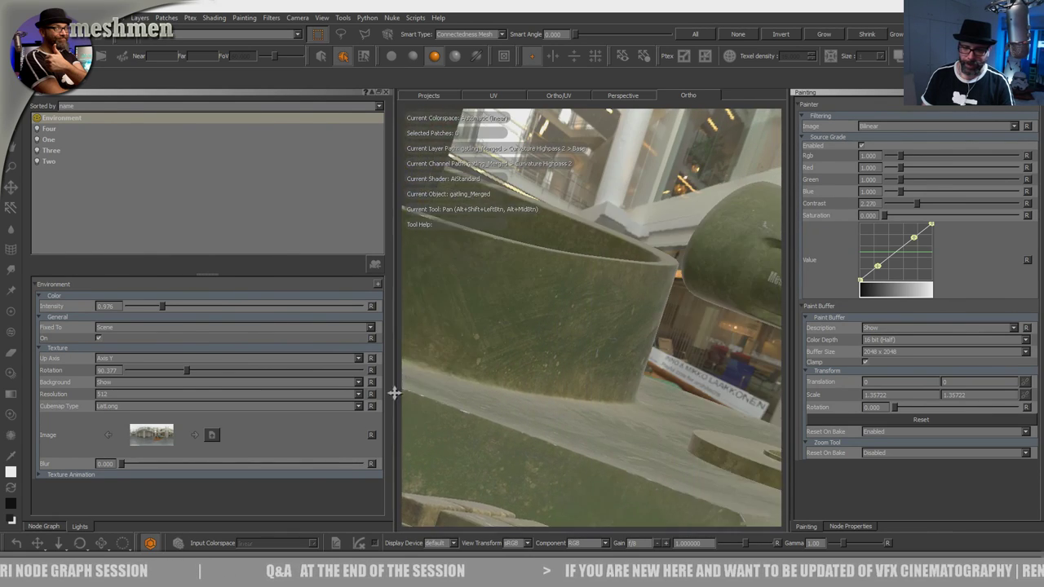
{"action": "left_click_drag", "start_coordinate": [457, 392], "coordinate": [522, 384], "text": "alt"}
{"action": "middle_click_drag", "start_coordinate": [653, 367], "coordinate": [560, 384], "text": "alt"}
{"action": "right_click_drag", "start_coordinate": [559, 385], "coordinate": [637, 394], "text": "alt"}
{"action": "left_click_drag", "start_coordinate": [636, 394], "coordinate": [599, 399], "text": "alt"}
{"action": "right_click_drag", "start_coordinate": [599, 400], "coordinate": [559, 399], "text": "alt"}
Step: Narrow the Lights palette to enlarge the viewport and examine the wear on the hood, headlights, wheel and hull side
{"action": "left_click_drag", "start_coordinate": [559, 400], "coordinate": [137, 300], "text": "alt"}
{"action": "left_click_drag", "start_coordinate": [421, 372], "coordinate": [481, 379], "text": "alt"}
{"action": "middle_click_drag", "start_coordinate": [481, 378], "coordinate": [562, 302], "text": "alt"}
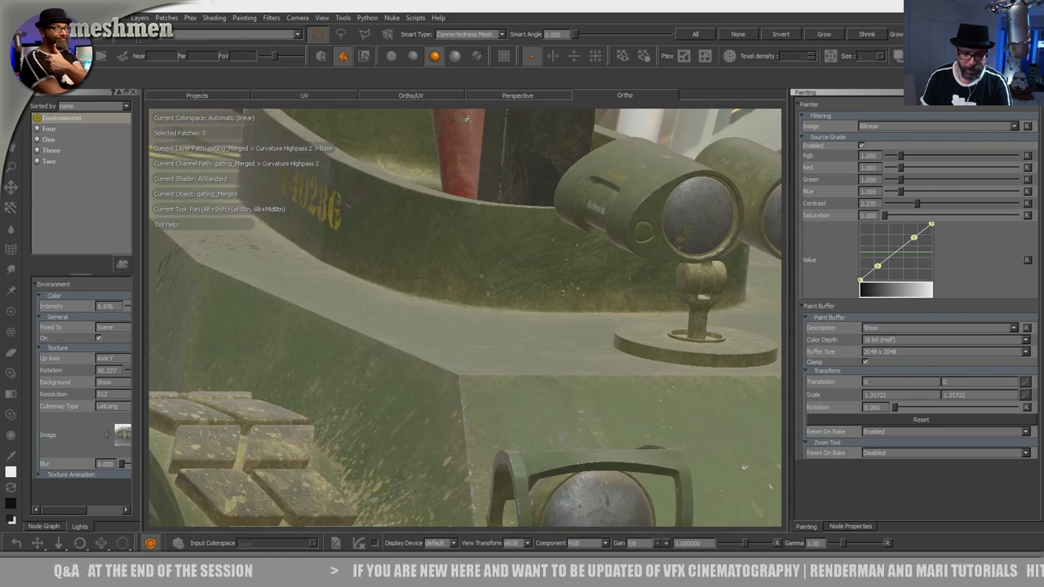
{"action": "left_click_drag", "start_coordinate": [563, 302], "coordinate": [555, 377], "text": "alt"}
{"action": "middle_click_drag", "start_coordinate": [554, 378], "coordinate": [155, 132], "text": "alt"}
{"action": "mouse_move", "coordinate": [522, 326]}
{"action": "left_mouse_down", "text": "alt"}
{"action": "mouse_move", "coordinate": [535, 365]}
{"action": "mouse_move", "coordinate": [538, 337]}
{"action": "left_mouse_up", "text": "alt"}
{"action": "middle_click_drag", "start_coordinate": [538, 337], "coordinate": [467, 278], "text": "alt"}
{"action": "right_click_drag", "start_coordinate": [466, 278], "coordinate": [383, 358], "text": "alt"}
{"action": "left_click_drag", "start_coordinate": [384, 359], "coordinate": [465, 330], "text": "alt"}
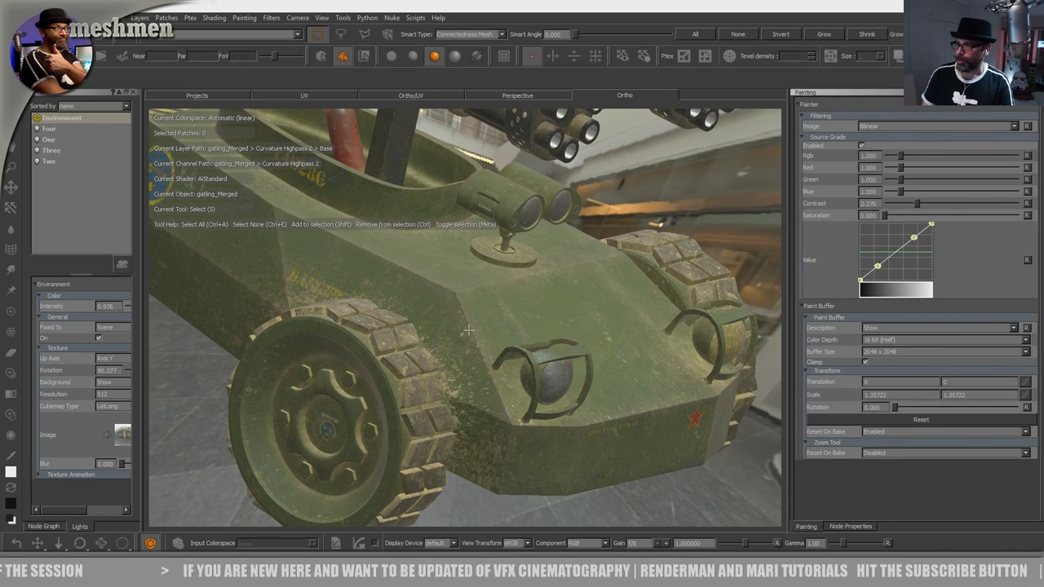
{"action": "right_click_drag", "start_coordinate": [486, 341], "coordinate": [440, 314], "text": "alt"}
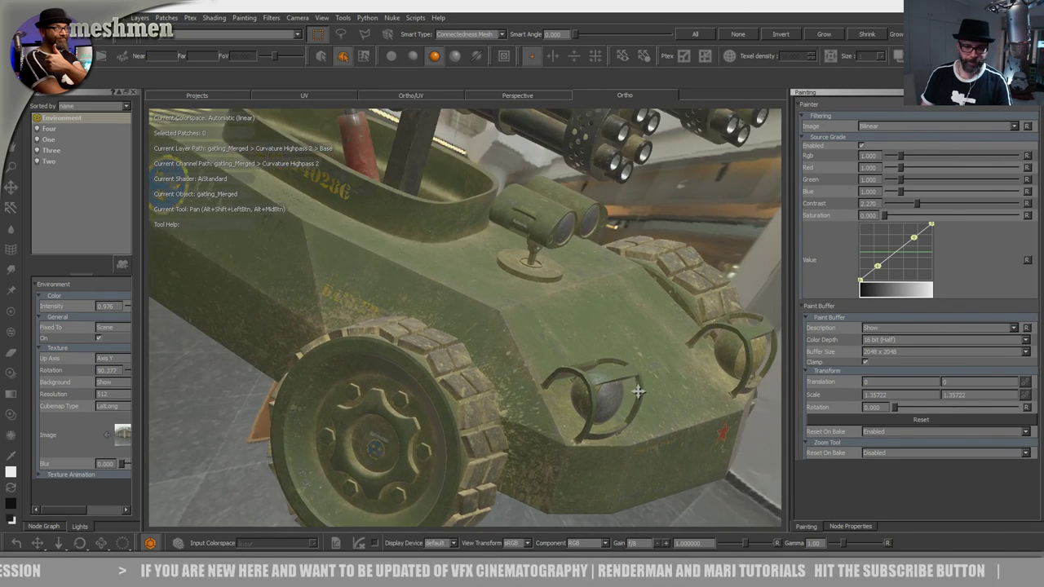
{"action": "middle_click_drag", "start_coordinate": [440, 314], "coordinate": [538, 355], "text": "alt"}
{"action": "right_click_drag", "start_coordinate": [538, 355], "coordinate": [551, 345], "text": "alt"}
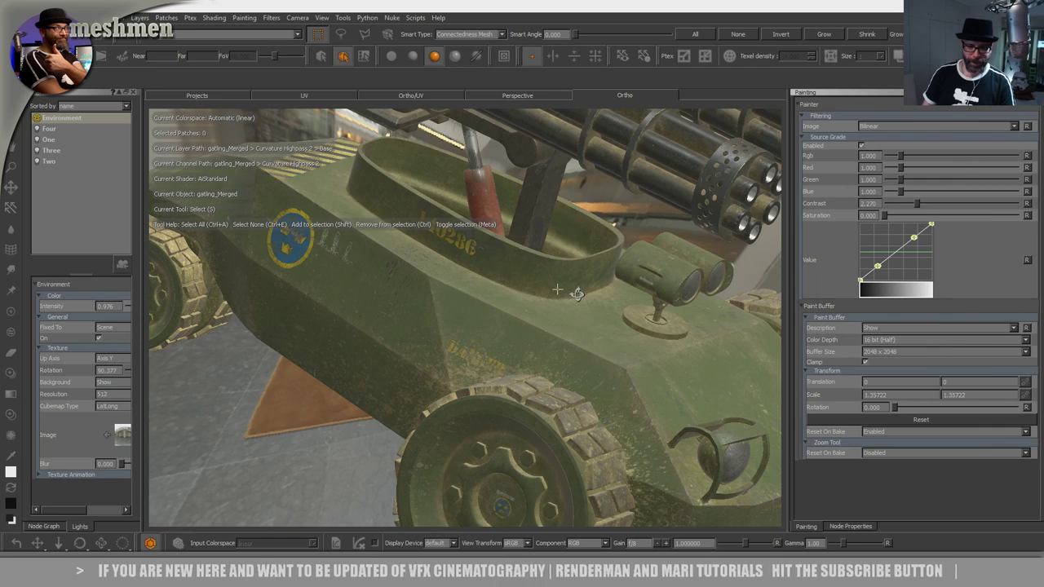
{"action": "left_click_drag", "start_coordinate": [563, 298], "coordinate": [577, 297], "text": "alt"}
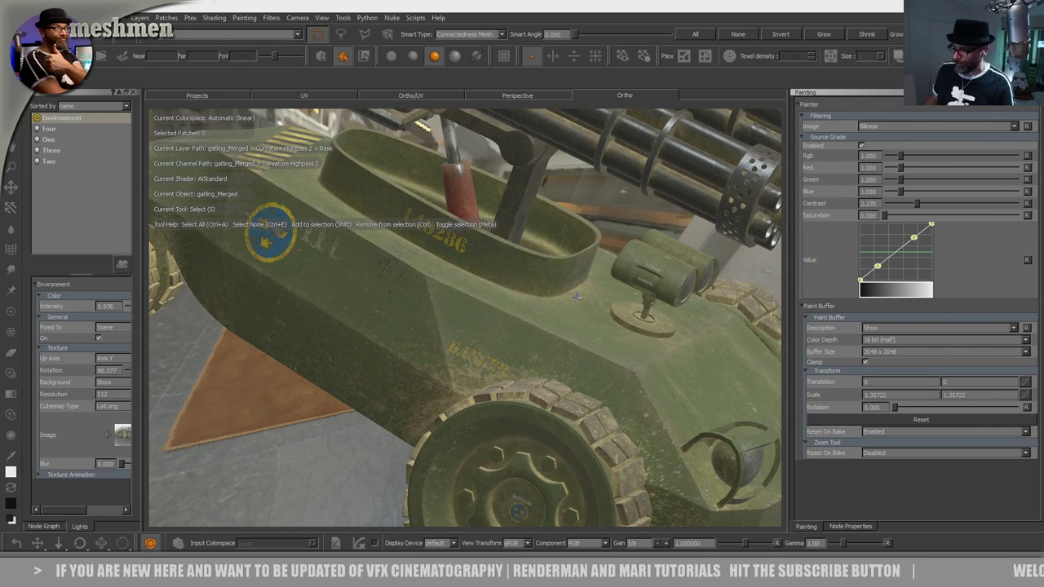